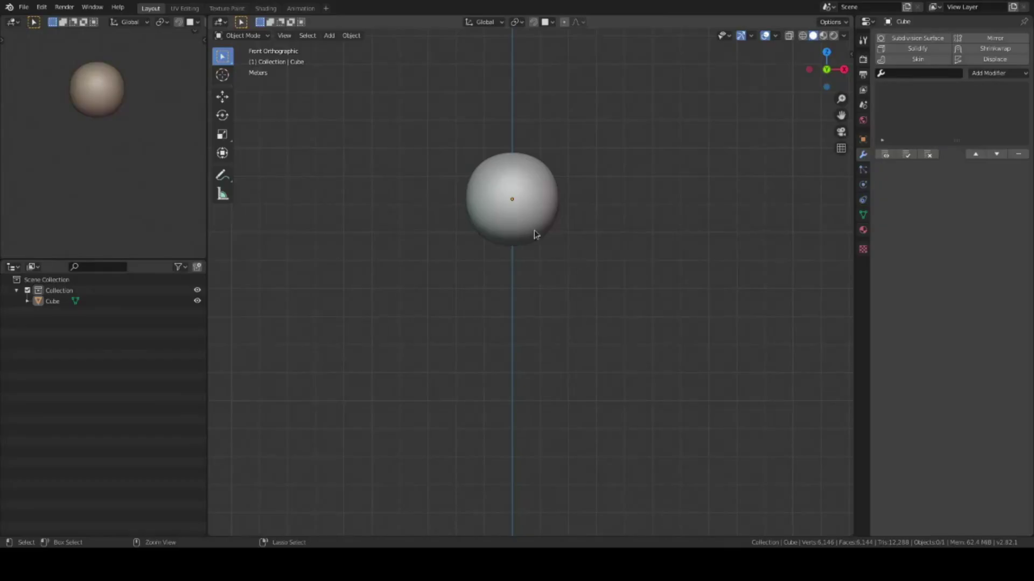
# Duplicate the sphere, place the copy below the original and set the brush to 98 px.
pyautogui.click(534, 233)
pyautogui.hotkey('shift', 'd')
pyautogui.click(544, 291)
pyautogui.hotkey('ctrl', 'Tab')
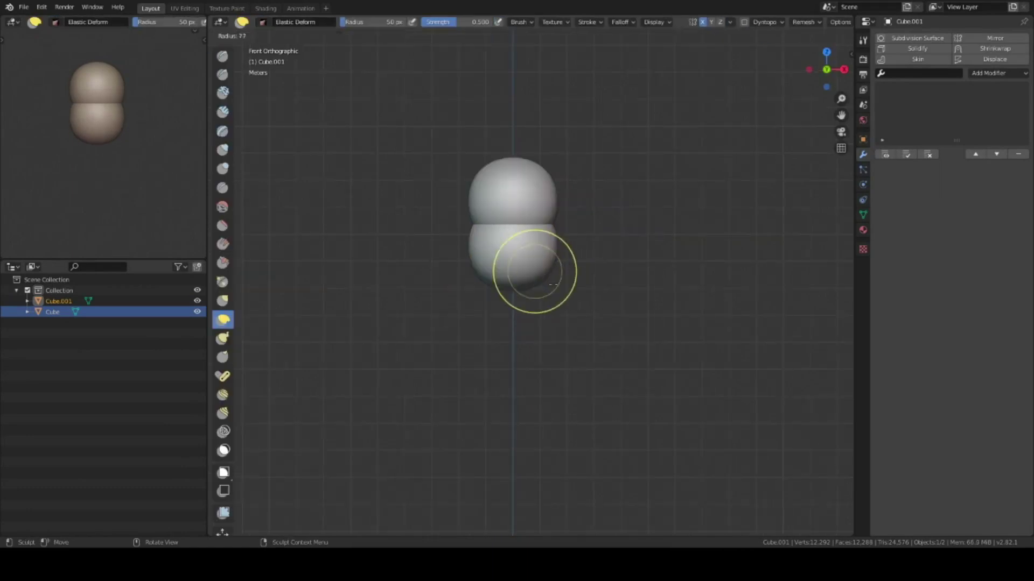
pyautogui.click(552, 284)
# In side view, move the lower sphere forward and squash it front to back.
pyautogui.press('KP_3')
pyautogui.scroll(1, 548, 308)
pyautogui.hotkey('ctrl', 'Tab')
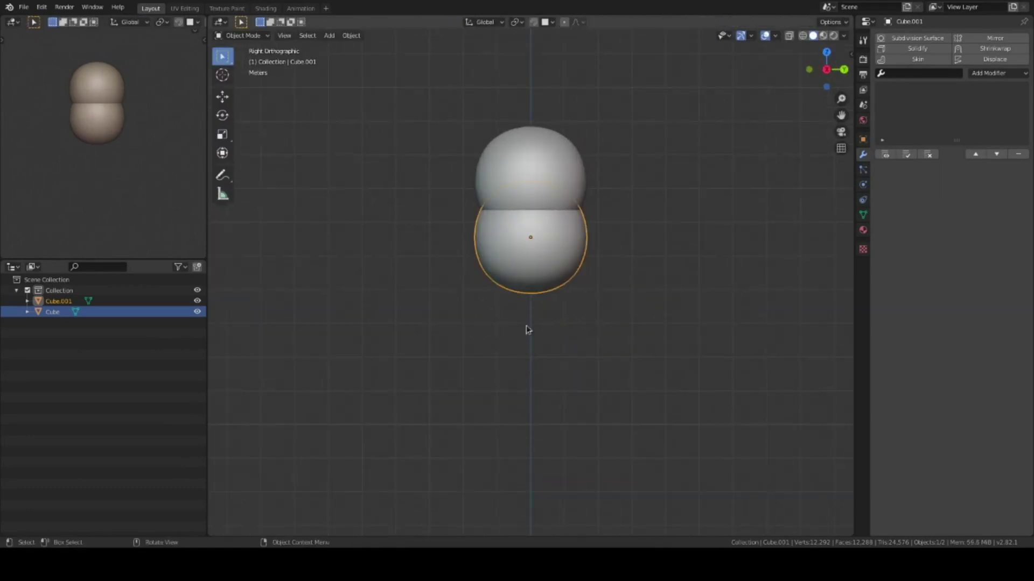
pyautogui.click(541, 332)
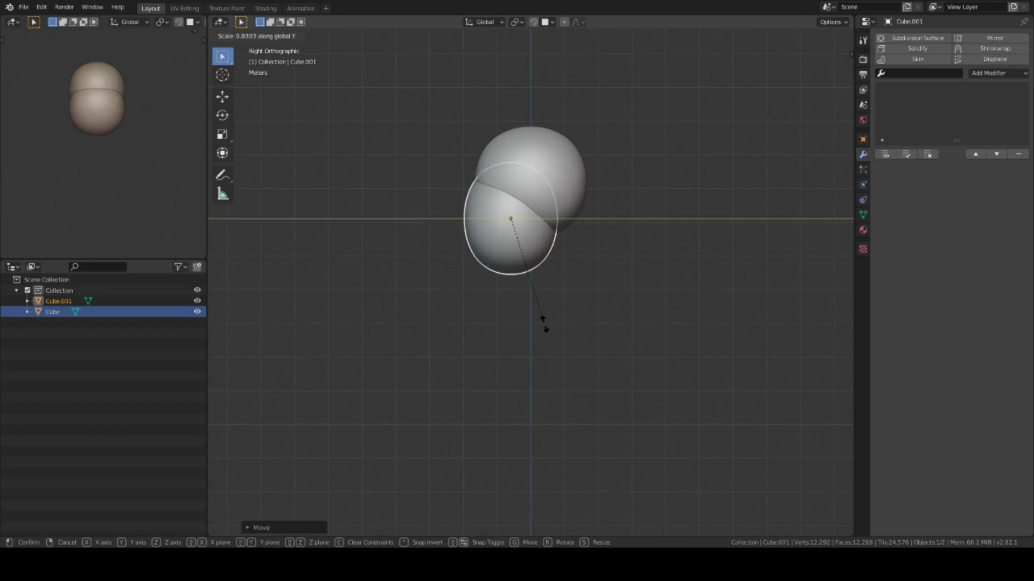
pyautogui.click(542, 318)
pyautogui.press('KP_1')
pyautogui.rightClick(595, 327)
# Grab-sculpt both spheres, switching between cranium and face sphere, with a 70 px brush.
pyautogui.hotkey('ctrl', 'Tab')
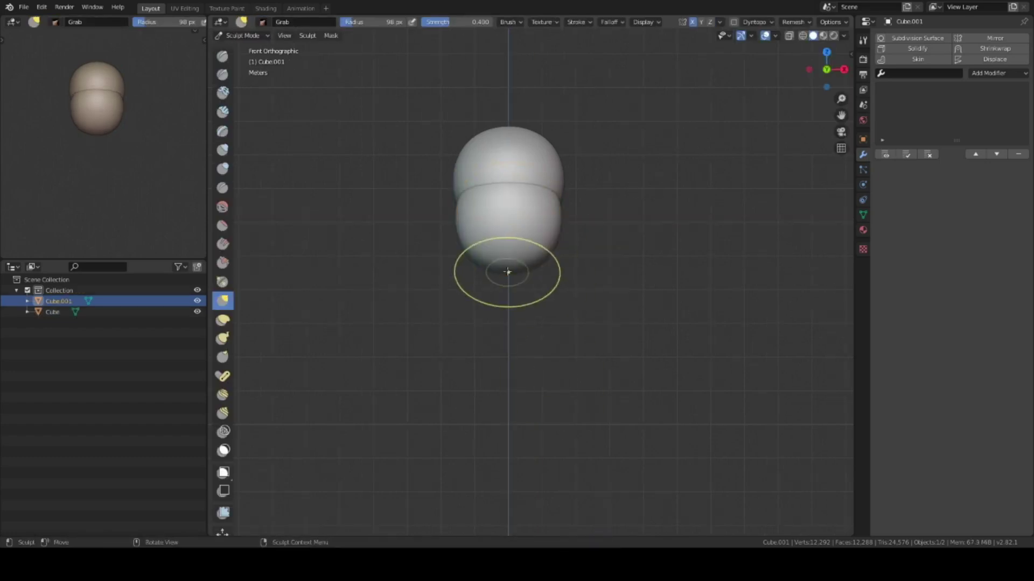
pyautogui.moveTo(510, 280)
pyautogui.mouseDown(button='middle')
pyautogui.moveTo(521, 244)
pyautogui.moveTo(573, 216)
pyautogui.mouseUp(button='middle')
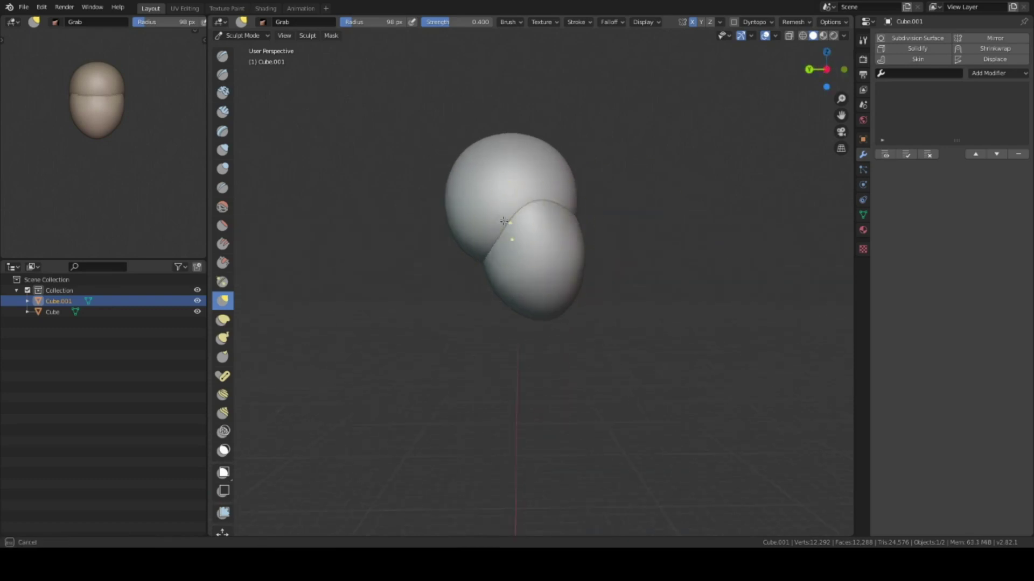
pyautogui.moveTo(514, 304); pyautogui.dragTo(561, 239, button='middle')
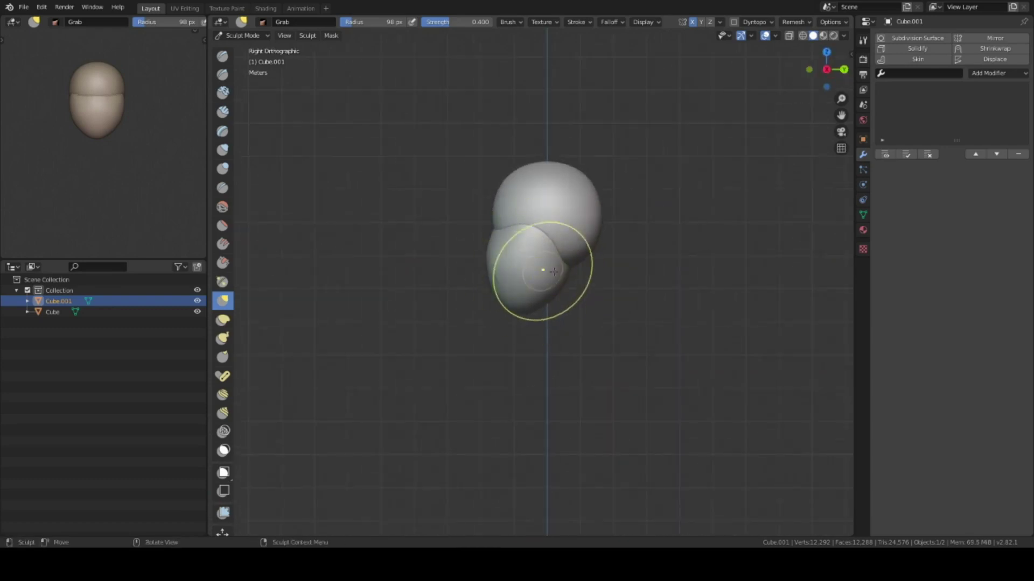
pyautogui.hotkey('alt', 'q')
pyautogui.moveTo(572, 259)
pyautogui.keyDown('alt'); pyautogui.mouseDown(button='middle')
pyautogui.moveTo(496, 108)
pyautogui.moveTo(555, 129)
pyautogui.mouseUp(button='middle'); pyautogui.keyUp('alt')
pyautogui.click(642, 211)
pyautogui.moveTo(641, 211)
pyautogui.mouseDown(button='middle')
pyautogui.moveTo(488, 222)
pyautogui.moveTo(538, 238)
pyautogui.moveTo(489, 215)
pyautogui.moveTo(526, 203)
pyautogui.moveTo(572, 249)
pyautogui.moveTo(541, 289)
pyautogui.moveTo(437, 308)
pyautogui.moveTo(528, 226)
pyautogui.moveTo(538, 258)
pyautogui.moveTo(562, 276)
pyautogui.mouseUp(button='middle')
pyautogui.hotkey('alt', 'q')
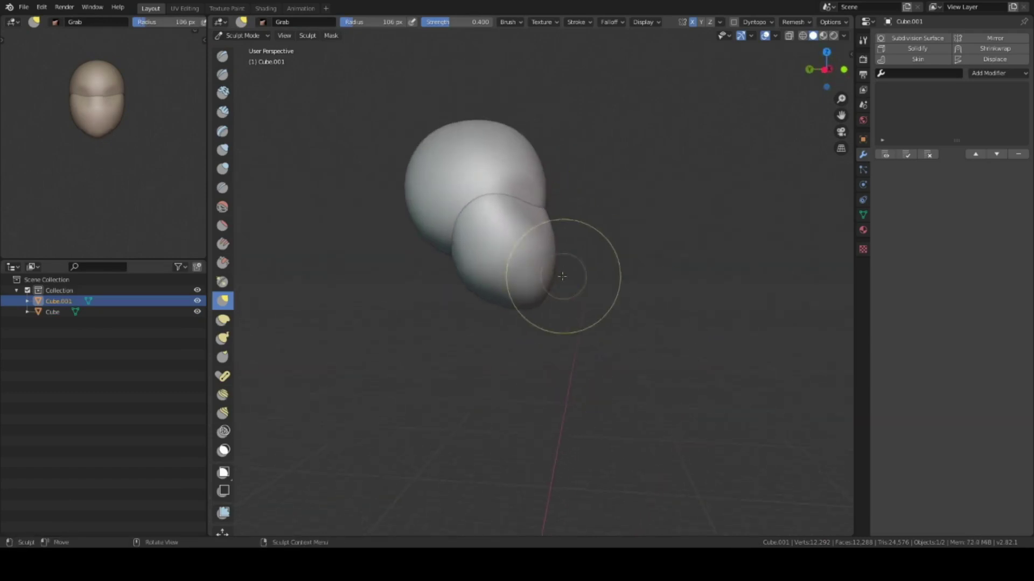
# Grab-sculpt the lower jaw piece to fit the skull, ending at 124 px radius.
pyautogui.moveTo(462, 215)
pyautogui.mouseDown(button='middle')
pyautogui.moveTo(588, 231)
pyautogui.moveTo(560, 212)
pyautogui.moveTo(667, 194)
pyautogui.moveTo(560, 303)
pyautogui.moveTo(540, 277)
pyautogui.mouseUp(button='middle')
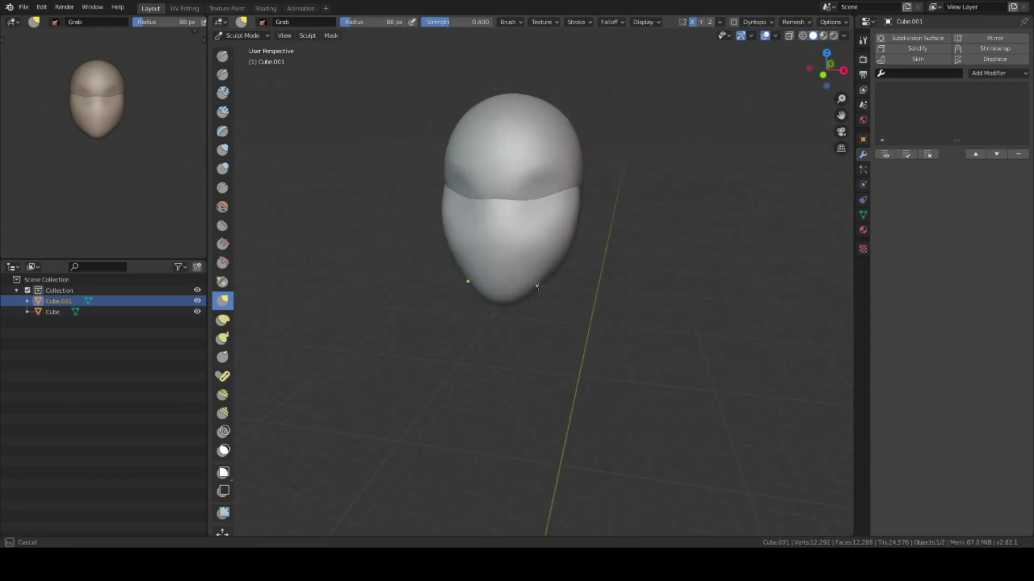
pyautogui.press('KP_1')
pyautogui.moveTo(576, 189)
pyautogui.mouseDown(button='middle')
pyautogui.moveTo(565, 238)
pyautogui.moveTo(531, 205)
pyautogui.mouseUp(button='middle')
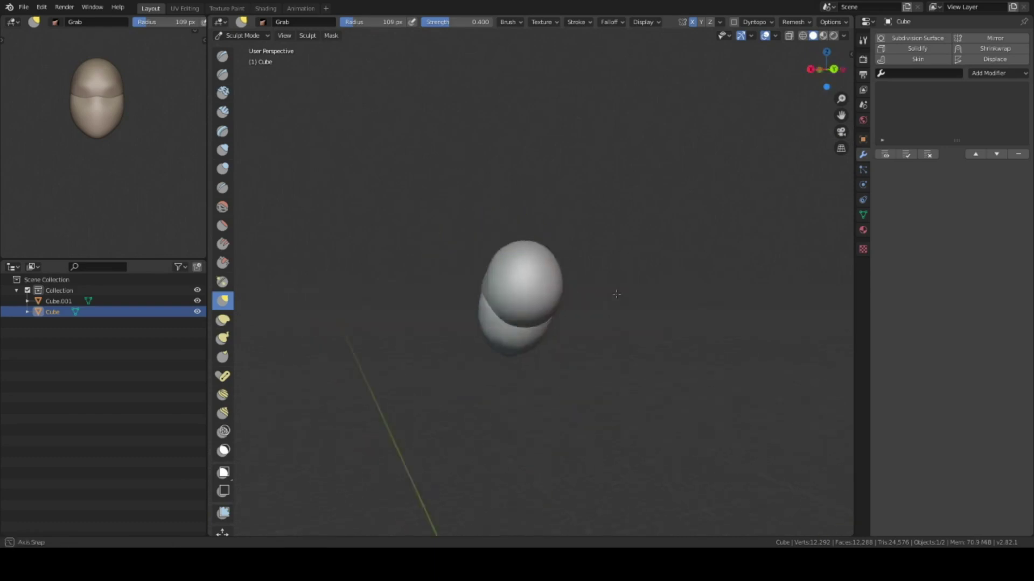
pyautogui.moveTo(618, 326); pyautogui.dragTo(479, 246, button='middle')
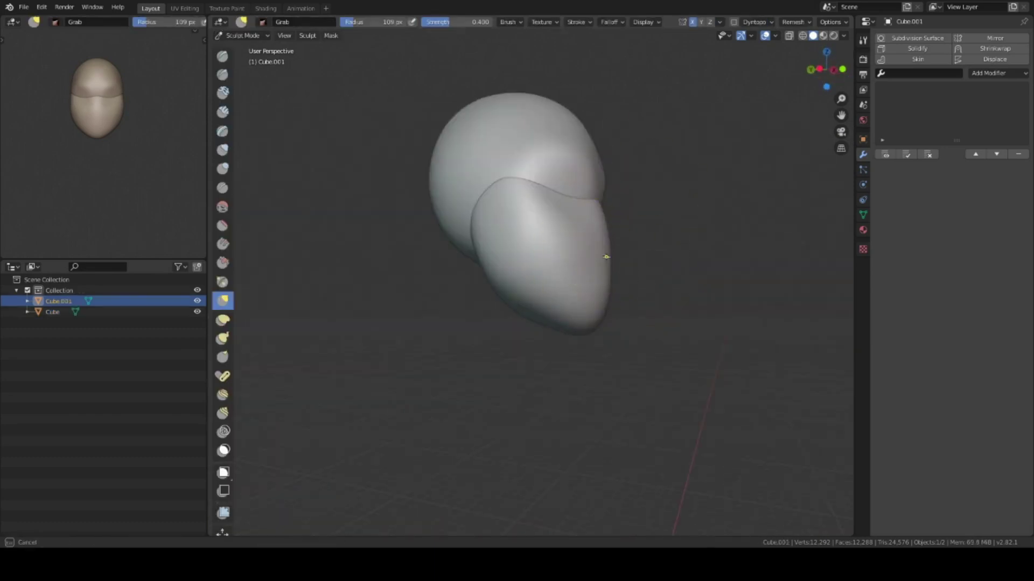
pyautogui.moveTo(578, 322); pyautogui.dragTo(495, 291, button='middle')
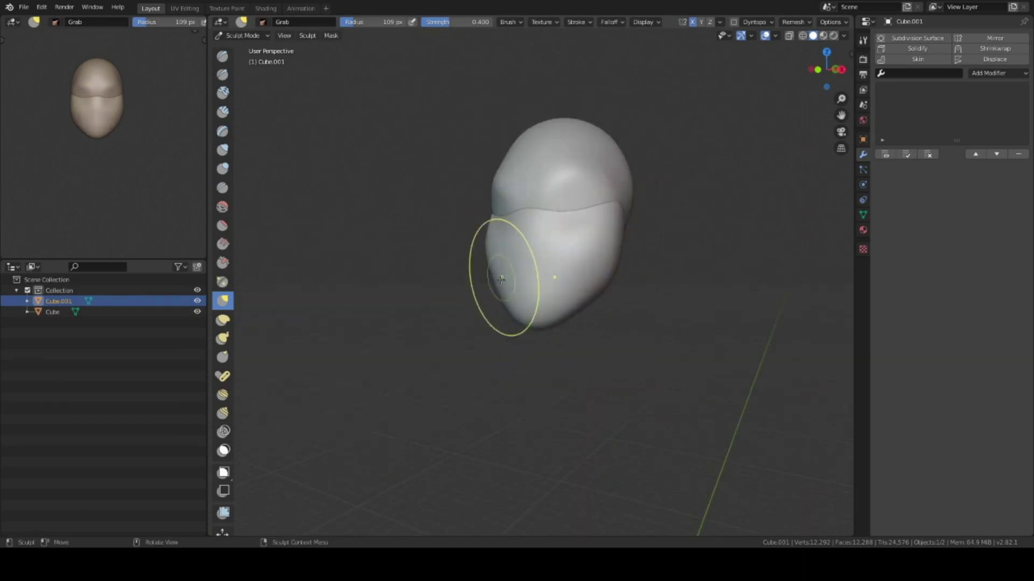
pyautogui.moveTo(486, 190); pyautogui.dragTo(474, 200, button='middle')
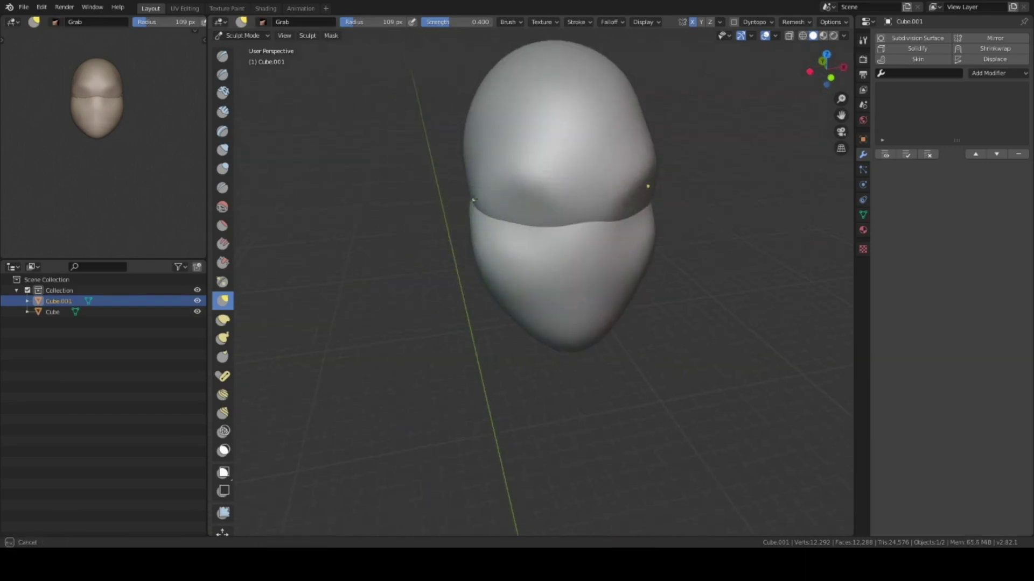
pyautogui.click(193, 31)
pyautogui.moveTo(538, 189)
pyautogui.mouseDown(button='middle')
pyautogui.moveTo(615, 191)
pyautogui.moveTo(665, 229)
pyautogui.mouseUp(button='middle')
# Select the cranium sphere and Grab-sculpt its profile from several angles.
pyautogui.hotkey('ctrl', 'Tab')
pyautogui.click(669, 300)
pyautogui.click(554, 201)
pyautogui.hotkey('ctrl', 'Tab')
pyautogui.click(613, 210)
pyautogui.moveTo(631, 212)
pyautogui.mouseDown(button='middle')
pyautogui.moveTo(537, 208)
pyautogui.moveTo(531, 311)
pyautogui.mouseUp(button='middle')
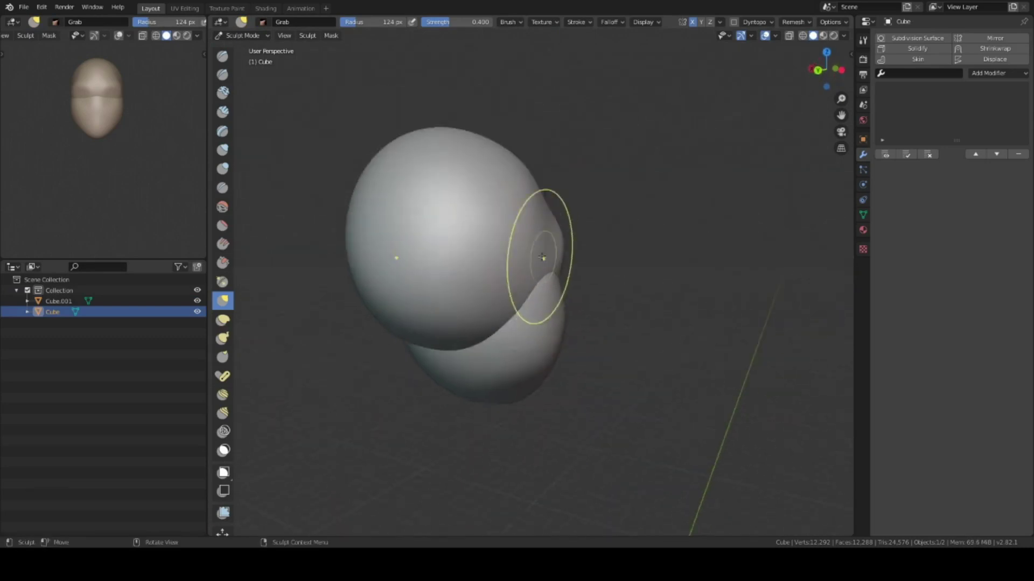
pyautogui.moveTo(542, 258); pyautogui.dragTo(628, 240, button='middle')
pyautogui.moveTo(673, 305)
pyautogui.mouseDown(button='middle')
pyautogui.moveTo(526, 260)
pyautogui.moveTo(608, 300)
pyautogui.moveTo(604, 288)
pyautogui.moveTo(502, 295)
pyautogui.moveTo(560, 348)
pyautogui.moveTo(535, 316)
pyautogui.moveTo(545, 293)
pyautogui.moveTo(572, 330)
pyautogui.moveTo(554, 334)
pyautogui.moveTo(561, 362)
pyautogui.moveTo(598, 273)
pyautogui.moveTo(577, 277)
pyautogui.moveTo(600, 323)
pyautogui.moveTo(605, 307)
pyautogui.mouseUp(button='middle')
# Grab-sculpt brow, nose, cheeks and mouth into the front of the face.
pyautogui.hotkey('ctrl', 'Tab')
pyautogui.scroll(3, 576, 260)
pyautogui.moveTo(576, 260)
pyautogui.mouseDown(button='middle')
pyautogui.moveTo(573, 316)
pyautogui.moveTo(630, 293)
pyautogui.moveTo(595, 291)
pyautogui.moveTo(607, 234)
pyautogui.moveTo(662, 176)
pyautogui.moveTo(597, 300)
pyautogui.moveTo(632, 196)
pyautogui.moveTo(628, 286)
pyautogui.moveTo(588, 296)
pyautogui.moveTo(599, 258)
pyautogui.moveTo(588, 269)
pyautogui.moveTo(605, 240)
pyautogui.moveTo(601, 332)
pyautogui.moveTo(630, 335)
pyautogui.moveTo(561, 346)
pyautogui.moveTo(588, 357)
pyautogui.moveTo(662, 294)
pyautogui.mouseUp(button='middle')
pyautogui.press('KP_1')
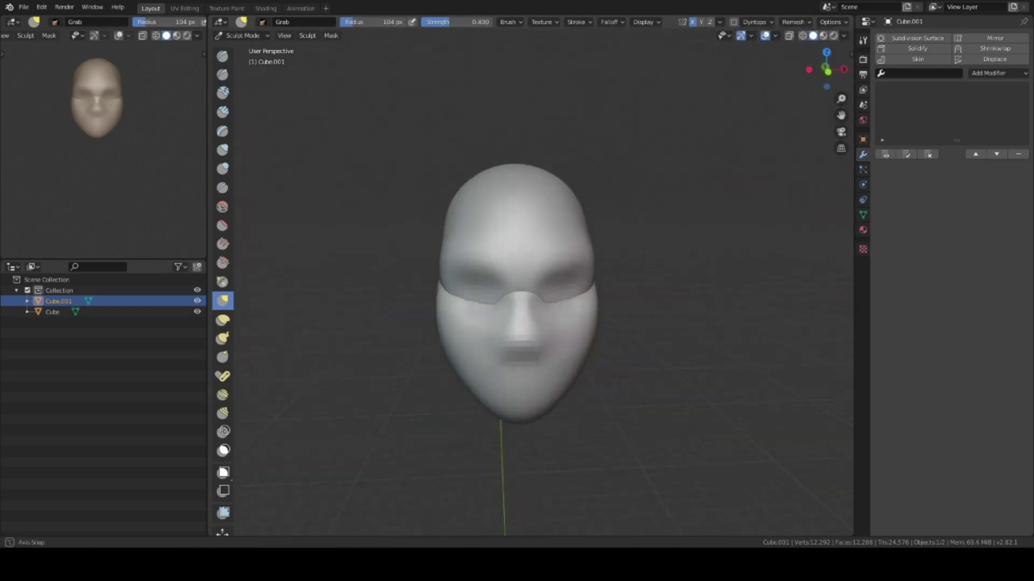
# Select the face piece and sculpt a smooth jaw and chin at 104 px radius.
pyautogui.hotkey('ctrl', 'Tab')
pyautogui.hotkey('alt', 'a')
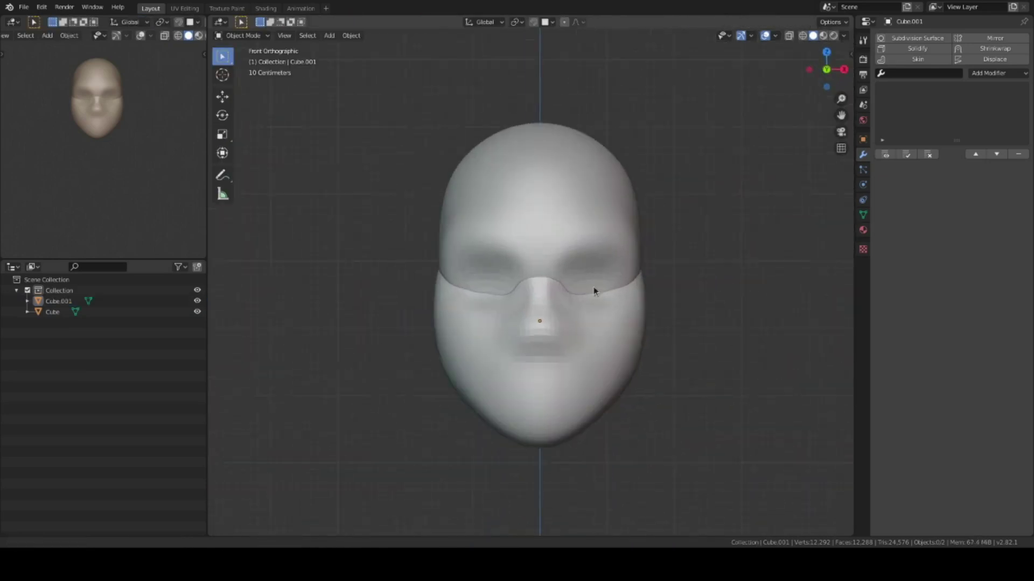
pyautogui.press('KP_3')
pyautogui.click(600, 282)
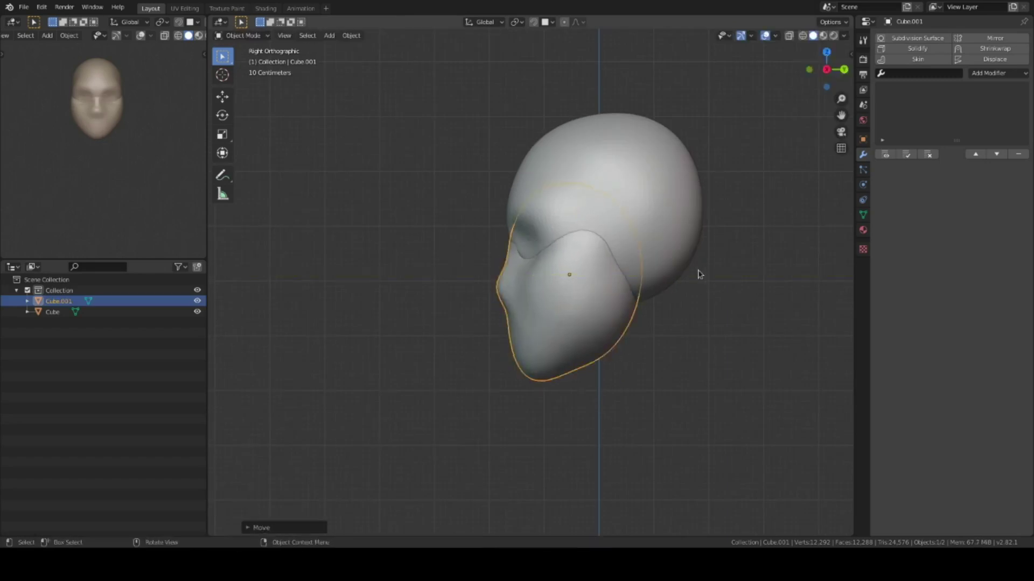
pyautogui.hotkey('ctrl', 'Tab')
pyautogui.moveTo(596, 330)
pyautogui.mouseDown(button='middle')
pyautogui.moveTo(537, 353)
pyautogui.moveTo(698, 367)
pyautogui.moveTo(553, 357)
pyautogui.moveTo(563, 308)
pyautogui.mouseUp(button='middle')
pyautogui.moveTo(468, 293)
pyautogui.mouseDown(button='middle')
pyautogui.moveTo(596, 363)
pyautogui.moveTo(587, 262)
pyautogui.moveTo(561, 276)
pyautogui.moveTo(568, 374)
pyautogui.moveTo(654, 317)
pyautogui.mouseUp(button='middle')
# Add a Round Cube and move it below the head.
pyautogui.hotkey('ctrl', 'Tab')
pyautogui.hotkey('shift', 'a')
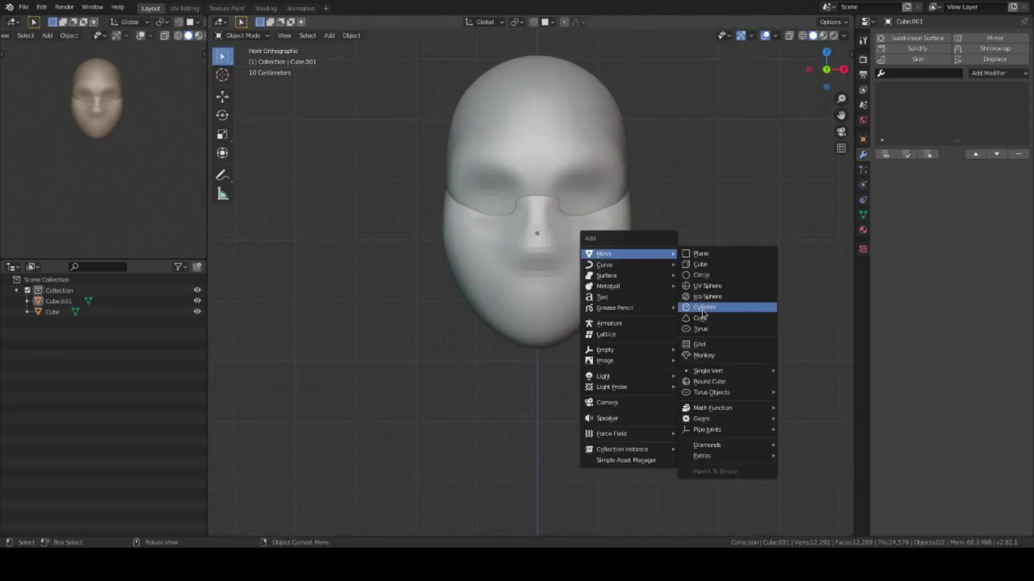
pyautogui.click(716, 268)
pyautogui.keyDown('alt'); pyautogui.moveTo(694, 385); pyautogui.dragTo(634, 277, button='middle'); pyautogui.keyUp('alt')
pyautogui.press('g')
pyautogui.click(614, 345)
pyautogui.scroll(-5, 607, 368)
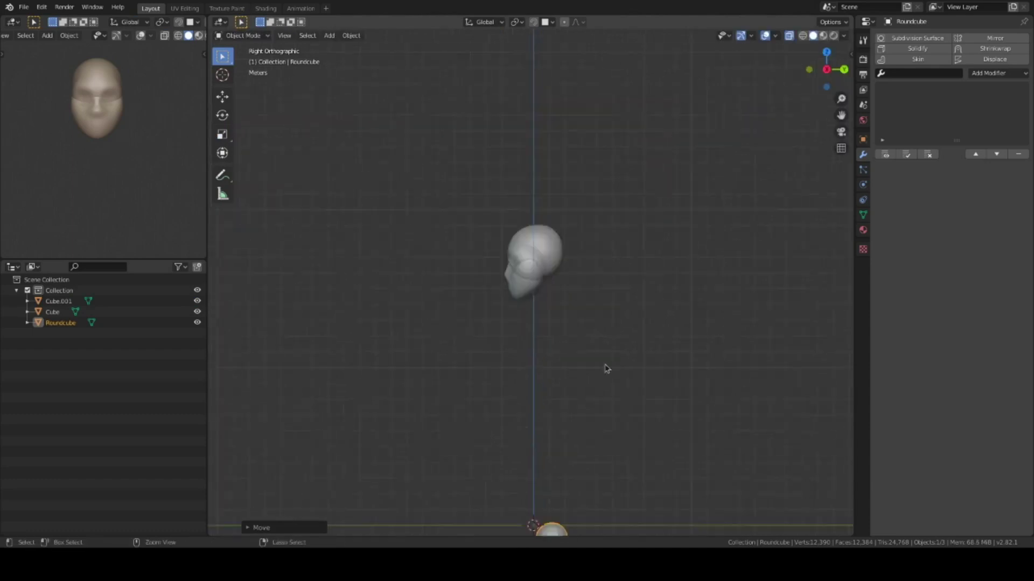
pyautogui.scroll(2, 607, 331)
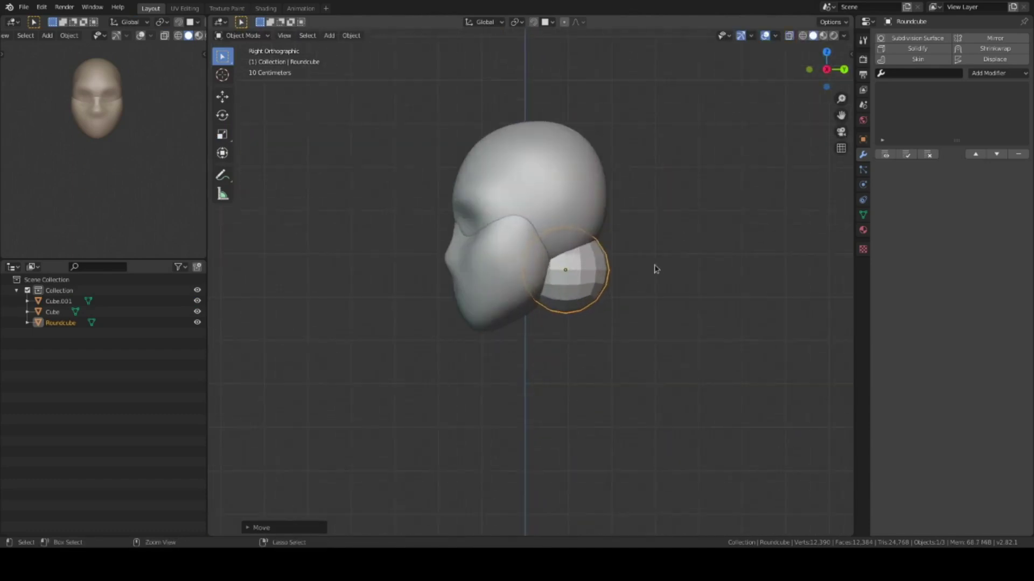
# Subdivide the round cube with Ctrl+2, apply it, and sculpt it into a neck.
pyautogui.hotkey('ctrl', '2')
pyautogui.click(628, 324)
pyautogui.hotkey('ctrl', 'Tab')
pyautogui.moveTo(629, 223)
pyautogui.mouseDown(button='middle')
pyautogui.moveTo(610, 212)
pyautogui.moveTo(595, 266)
pyautogui.moveTo(569, 262)
pyautogui.mouseUp(button='middle')
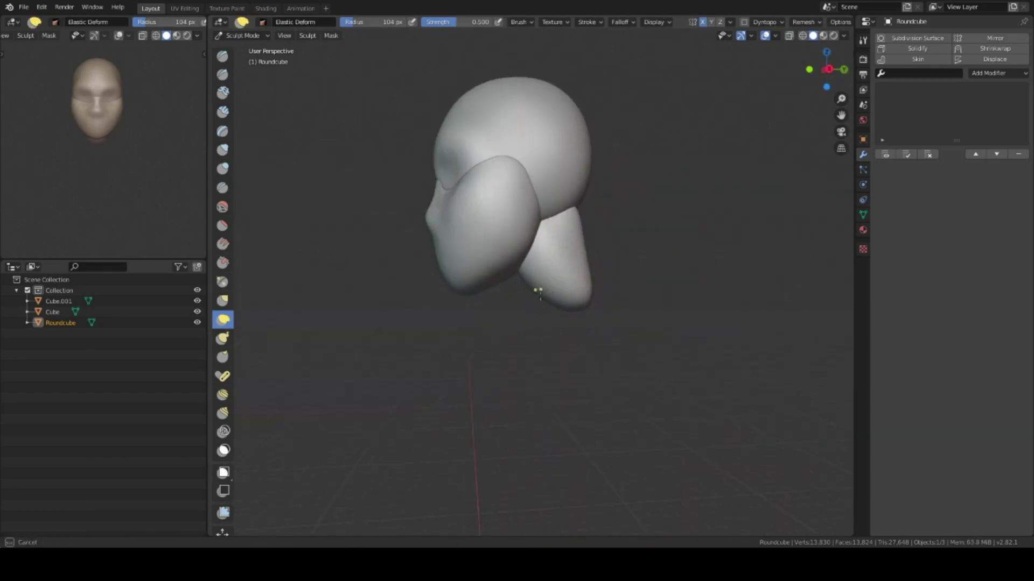
pyautogui.moveTo(569, 262)
pyautogui.mouseDown(button='middle')
pyautogui.moveTo(534, 173)
pyautogui.moveTo(503, 266)
pyautogui.moveTo(527, 383)
pyautogui.moveTo(628, 327)
pyautogui.moveTo(532, 331)
pyautogui.moveTo(549, 253)
pyautogui.moveTo(565, 253)
pyautogui.moveTo(572, 231)
pyautogui.moveTo(579, 162)
pyautogui.moveTo(564, 287)
pyautogui.mouseUp(button='middle')
pyautogui.scroll(2, 534, 173)
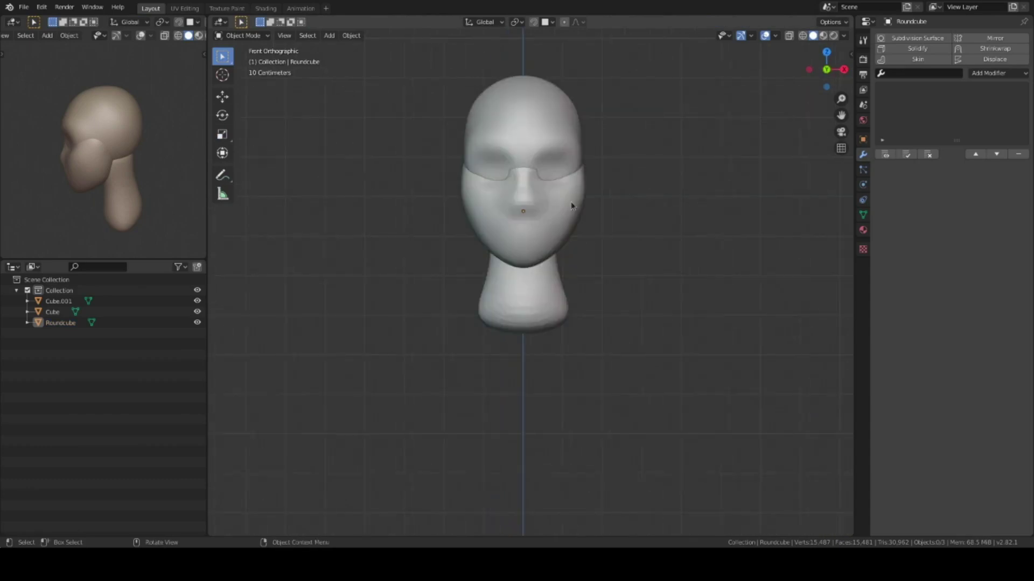
# Give Roundcube.001 a Mirror modifier across Cube so an ear appears on each side.
pyautogui.click(993, 39)
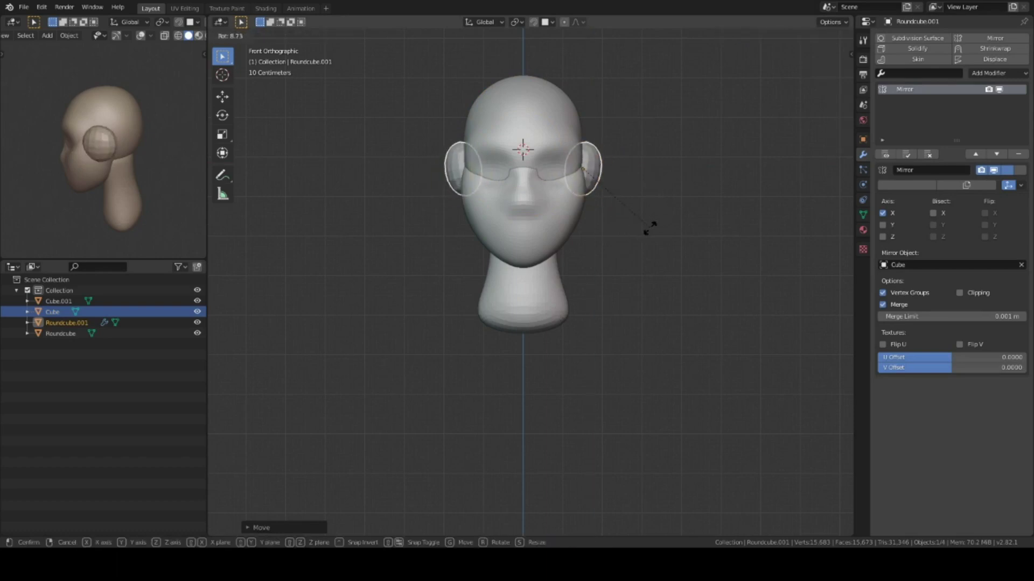
pyautogui.click(646, 244)
pyautogui.press('KP_3')
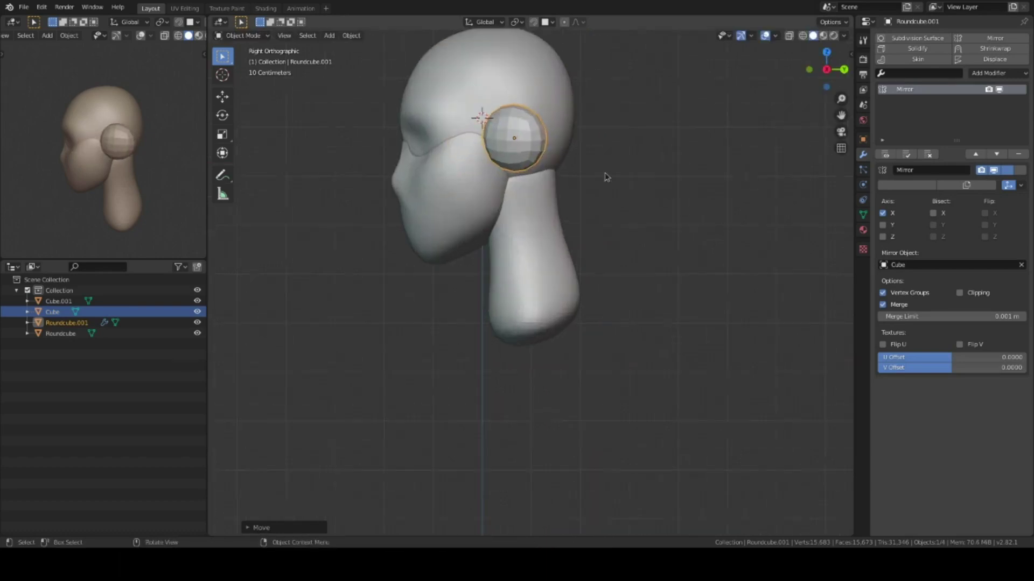
pyautogui.scroll(2, 626, 191)
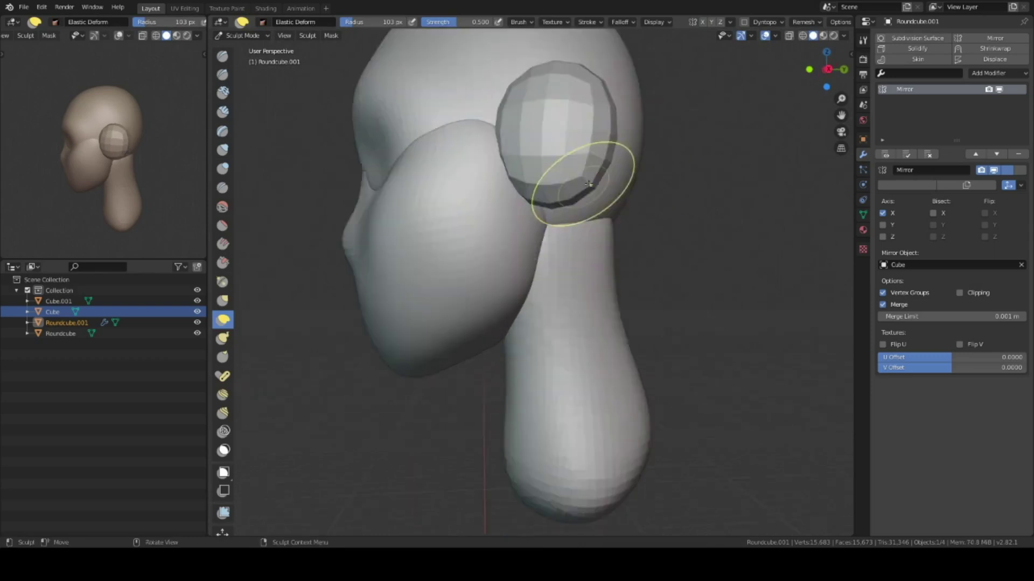
# Flatten the ears with Elastic Deform, checking them from side and front views.
pyautogui.moveTo(577, 189); pyautogui.dragTo(554, 266, button='middle')
pyautogui.moveTo(107, 135); pyautogui.dragTo(127, 138, button='middle')
pyautogui.scroll(2, 561, 290)
pyautogui.moveTo(561, 290)
pyautogui.mouseDown(button='middle')
pyautogui.moveTo(575, 209)
pyautogui.moveTo(561, 203)
pyautogui.moveTo(577, 245)
pyautogui.mouseUp(button='middle')
pyautogui.scroll(-3, 576, 236)
pyautogui.press('KP_1')
pyautogui.hotkey('ctrl', 'Tab')
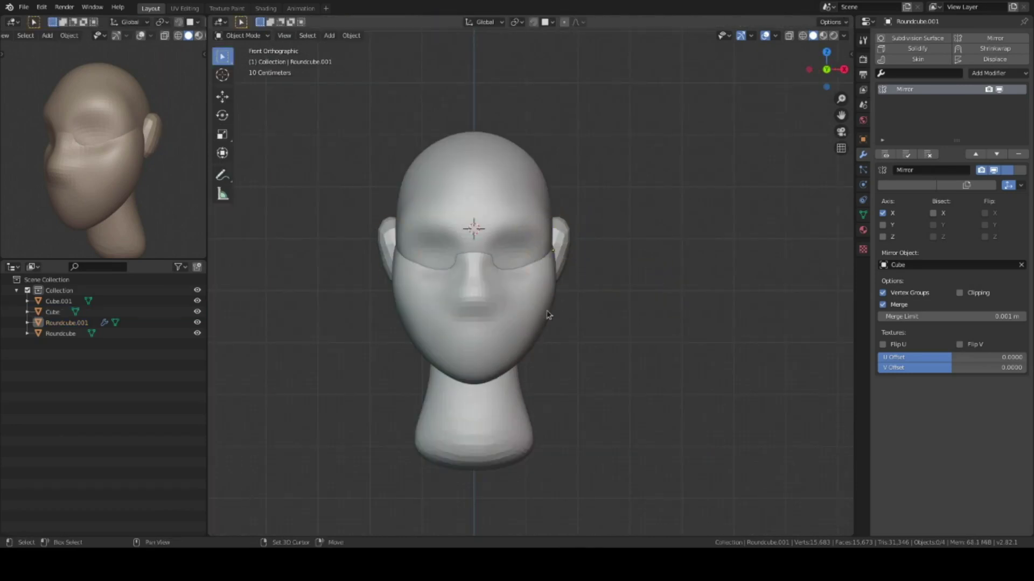
pyautogui.keyDown('shift'); pyautogui.moveTo(548, 315); pyautogui.dragTo(626, 277, button='middle'); pyautogui.keyUp('shift')
# Add a UV sphere eyeball, mirror it across Cube, and rotate the pair into the face.
pyautogui.hotkey('shift', 'a')
pyautogui.moveTo(647, 280)
pyautogui.click(707, 270)
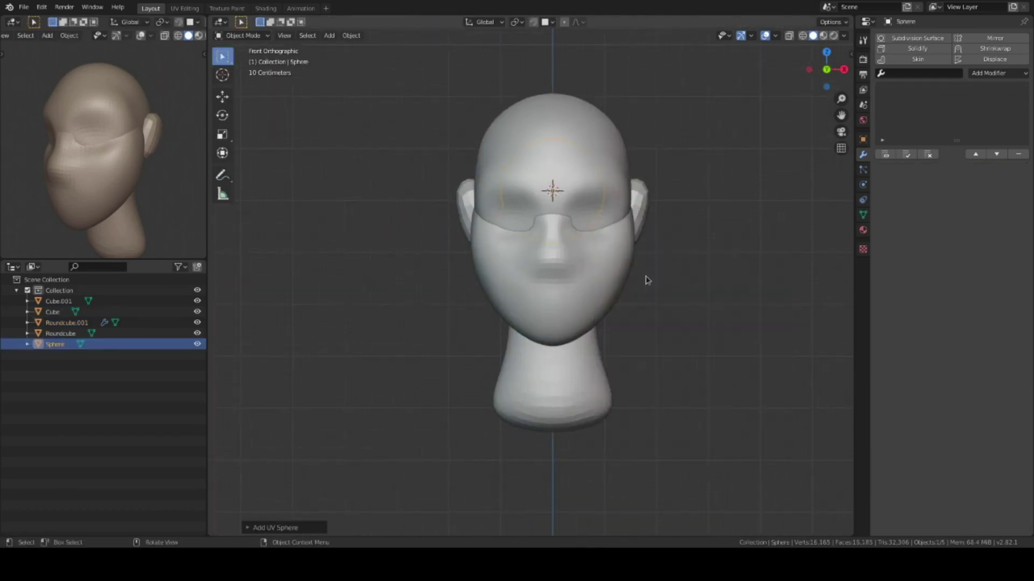
pyautogui.press('KP_3')
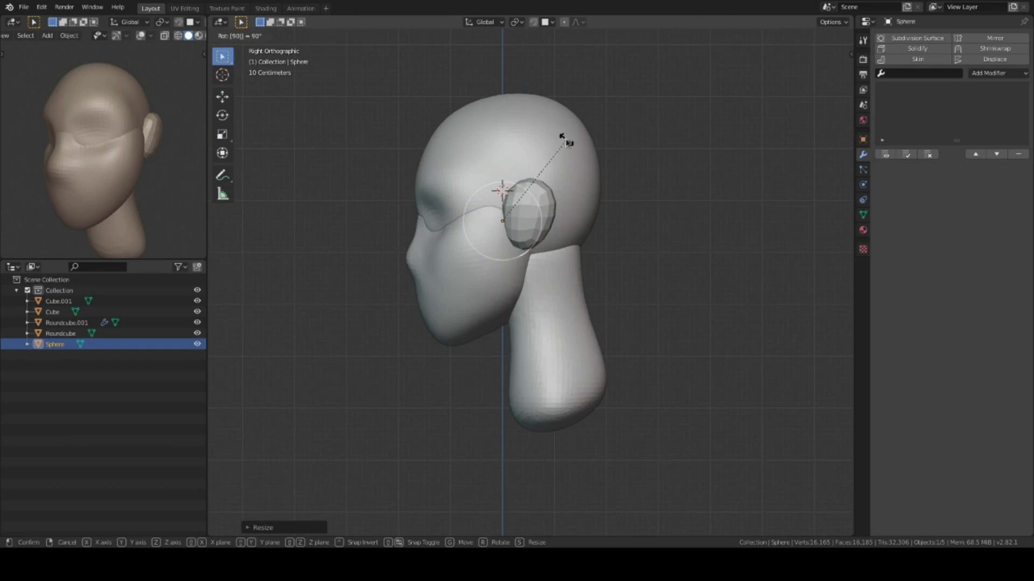
pyautogui.click(550, 254)
pyautogui.moveTo(550, 254); pyautogui.dragTo(631, 220, button='middle')
pyautogui.click(995, 37)
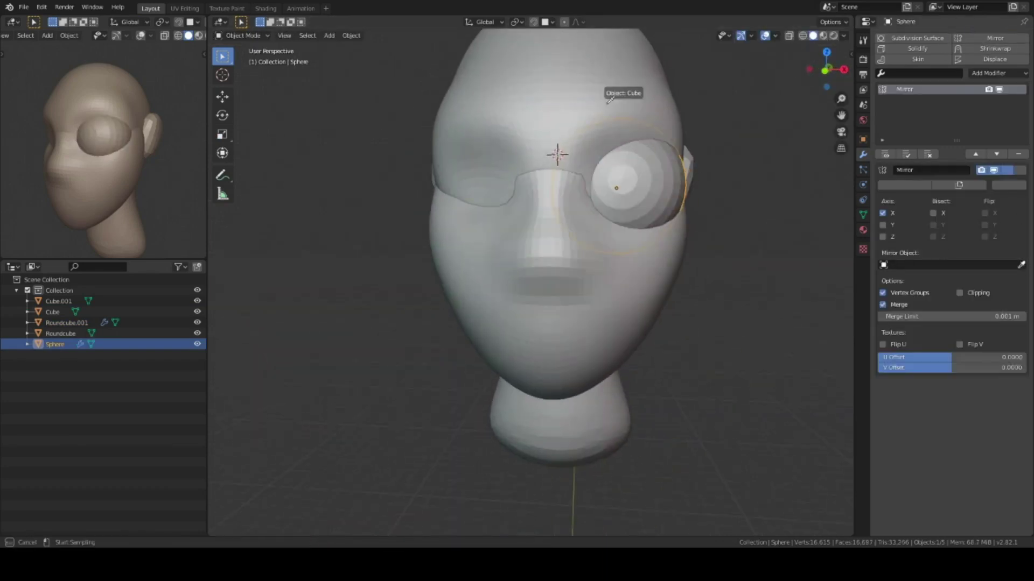
pyautogui.click(608, 100)
pyautogui.moveTo(608, 99); pyautogui.dragTo(696, 310, button='middle')
pyautogui.press('r')
pyautogui.click(692, 301)
pyautogui.press('KP_1')
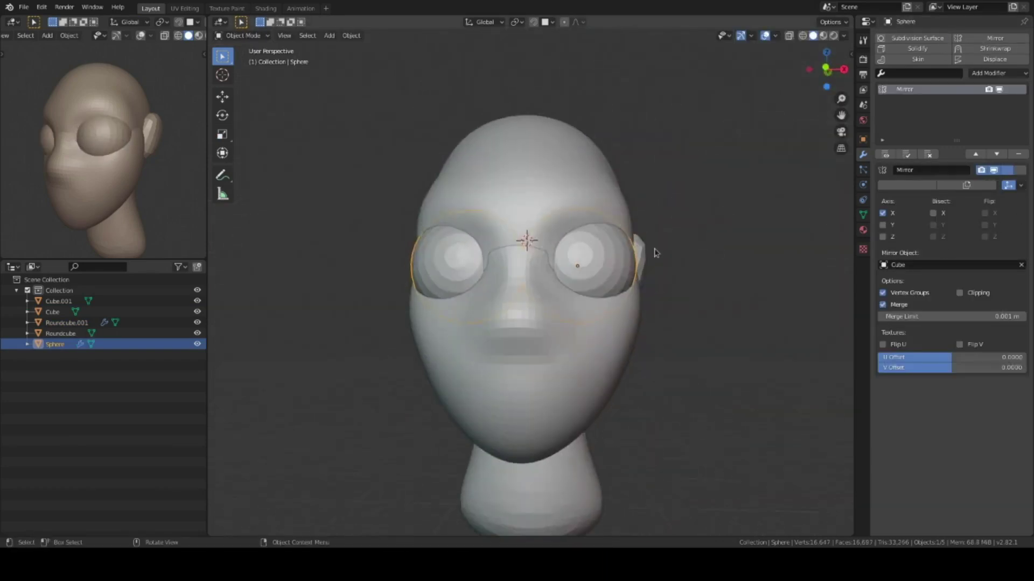
pyautogui.scroll(3, 655, 321)
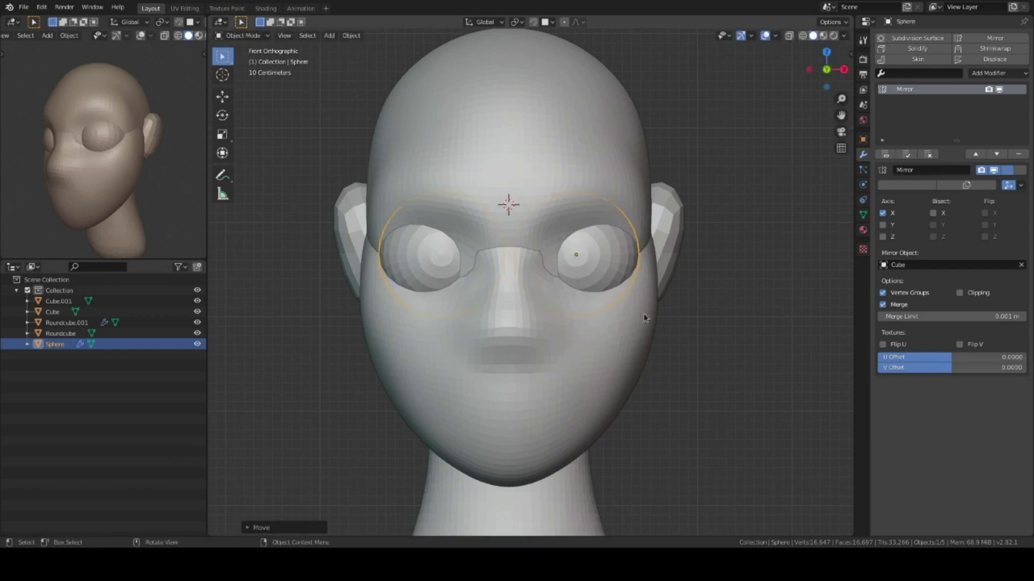
# Sculpt a brow ridge on the head and face pieces with Elastic Deform.
pyautogui.click(635, 307)
pyautogui.hotkey('ctrl', 'Tab')
pyautogui.moveTo(629, 283)
pyautogui.mouseDown(button='middle')
pyautogui.moveTo(555, 233)
pyautogui.moveTo(456, 357)
pyautogui.moveTo(486, 280)
pyautogui.mouseUp(button='middle')
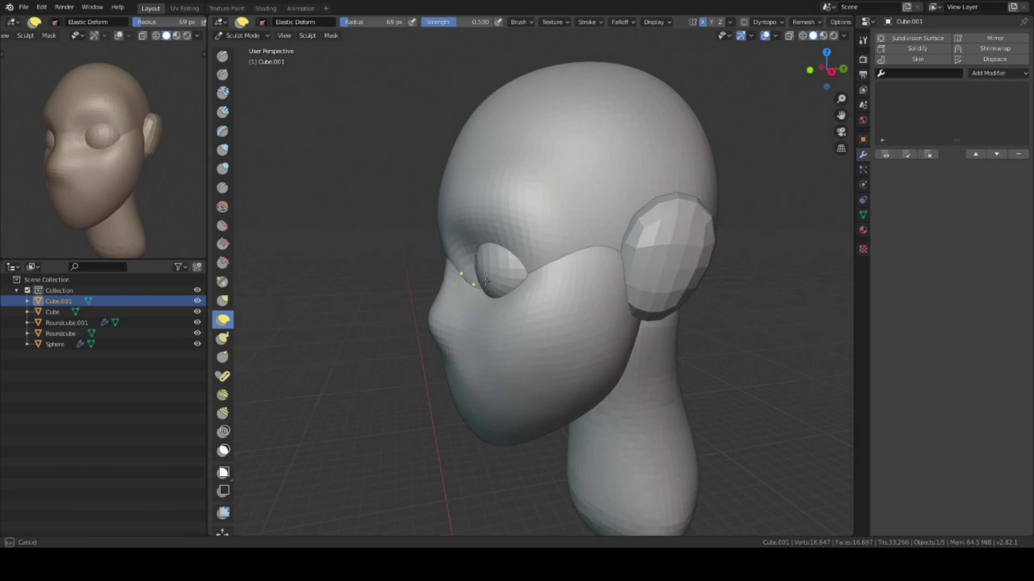
pyautogui.hotkey('ctrl', 'Tab')
pyautogui.press('KP_1')
pyautogui.click(555, 219)
pyautogui.hotkey('ctrl', 'Tab')
pyautogui.moveTo(587, 230)
pyautogui.mouseDown(button='middle')
pyautogui.moveTo(594, 279)
pyautogui.moveTo(525, 269)
pyautogui.moveTo(566, 282)
pyautogui.moveTo(583, 245)
pyautogui.moveTo(588, 265)
pyautogui.moveTo(565, 224)
pyautogui.moveTo(620, 303)
pyautogui.moveTo(604, 258)
pyautogui.moveTo(609, 277)
pyautogui.moveTo(548, 303)
pyautogui.moveTo(438, 283)
pyautogui.moveTo(590, 302)
pyautogui.moveTo(529, 323)
pyautogui.mouseUp(button='middle')
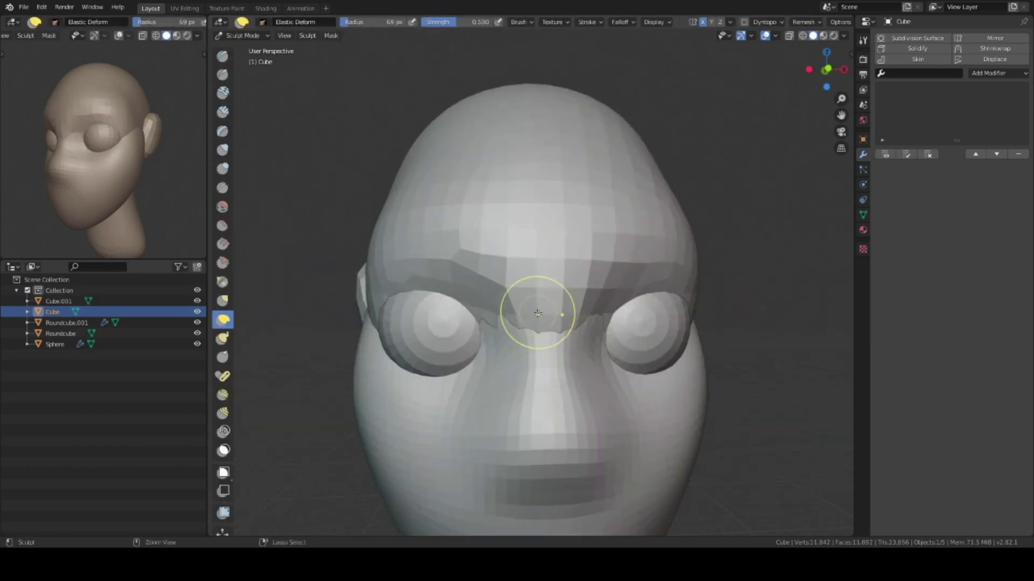
# Undo the last stroke, reposition the ear, and select the eye spheres.
pyautogui.hotkey('ctrl', 'z')
pyautogui.hotkey('ctrl', 'z')
pyautogui.hotkey('ctrl', 'z')
pyautogui.hotkey('ctrl', 'z')
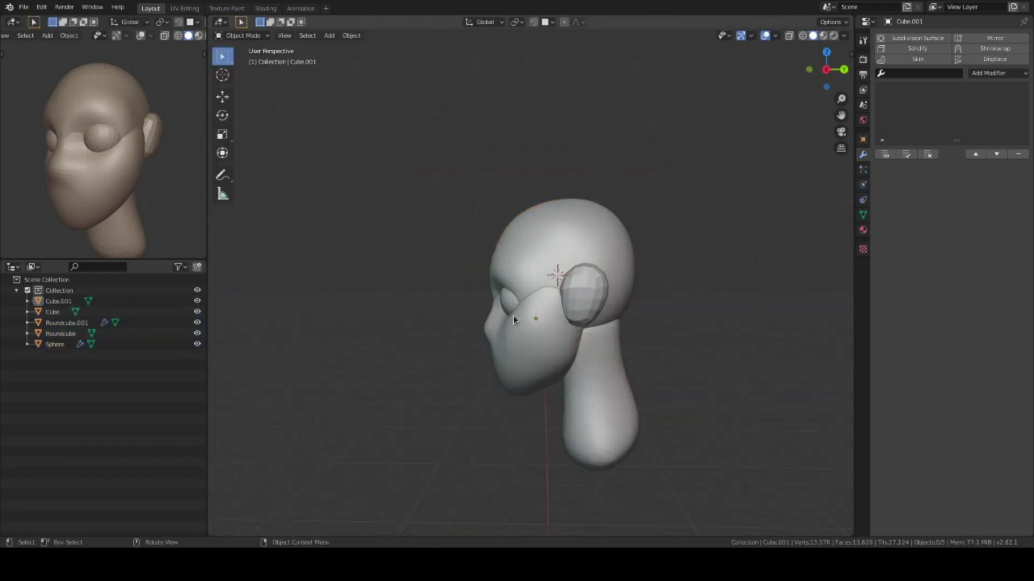
pyautogui.click(618, 322)
pyautogui.press('KP_1')
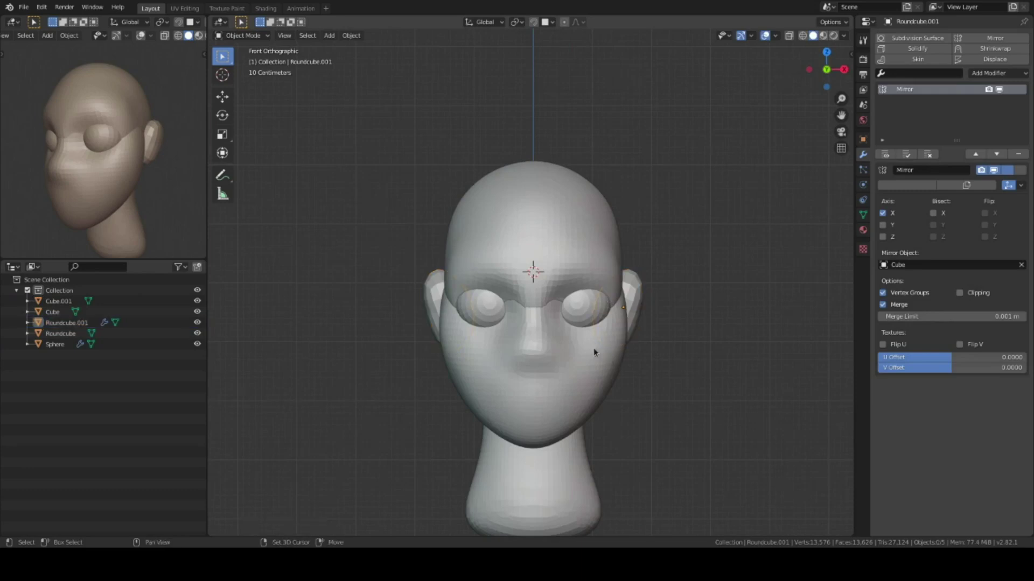
pyautogui.keyDown('shift'); pyautogui.moveTo(599, 347); pyautogui.dragTo(588, 317, button='middle'); pyautogui.keyUp('shift')
pyautogui.scroll(1, 577, 310)
pyautogui.click(627, 291)
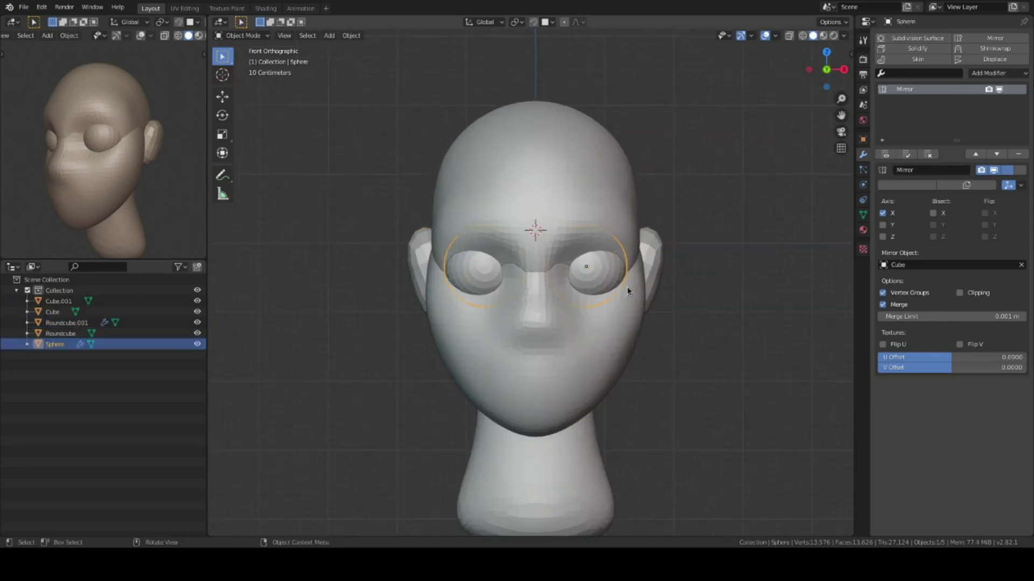
# Select the head and sculpt a smoother face and chin profile from the side.
pyautogui.press('KP_3')
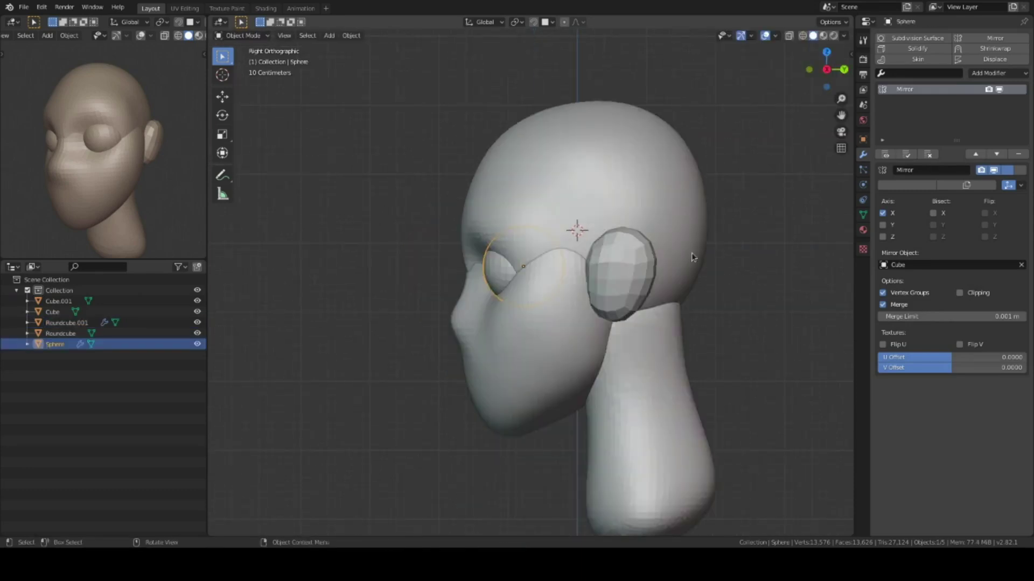
pyautogui.click(680, 202)
pyautogui.hotkey('ctrl', 'Tab')
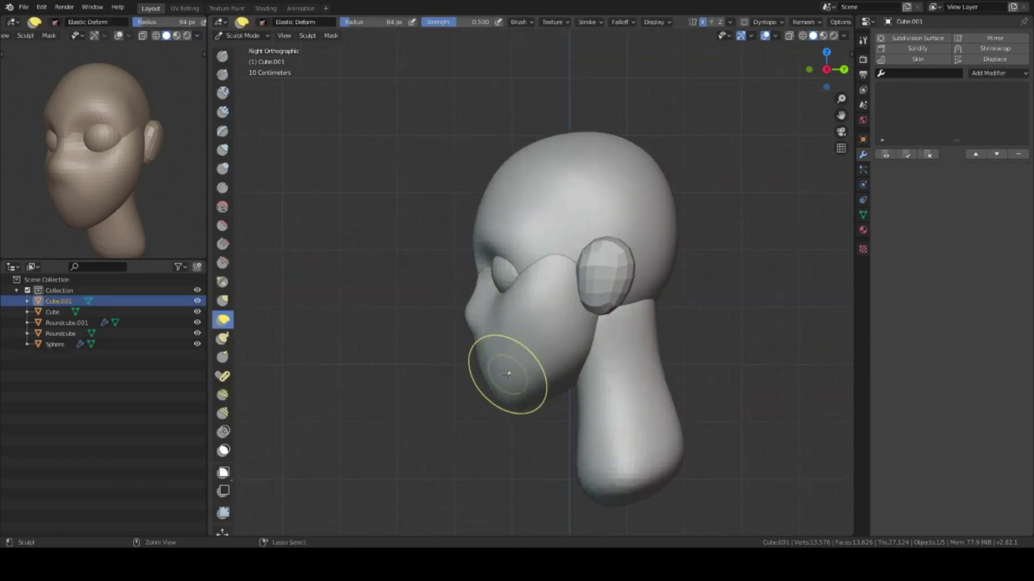
pyautogui.scroll(1, 508, 385)
pyautogui.moveTo(527, 393)
pyautogui.mouseDown(button='middle')
pyautogui.moveTo(430, 309)
pyautogui.moveTo(553, 249)
pyautogui.moveTo(455, 332)
pyautogui.moveTo(657, 272)
pyautogui.moveTo(564, 335)
pyautogui.moveTo(581, 283)
pyautogui.mouseUp(button='middle')
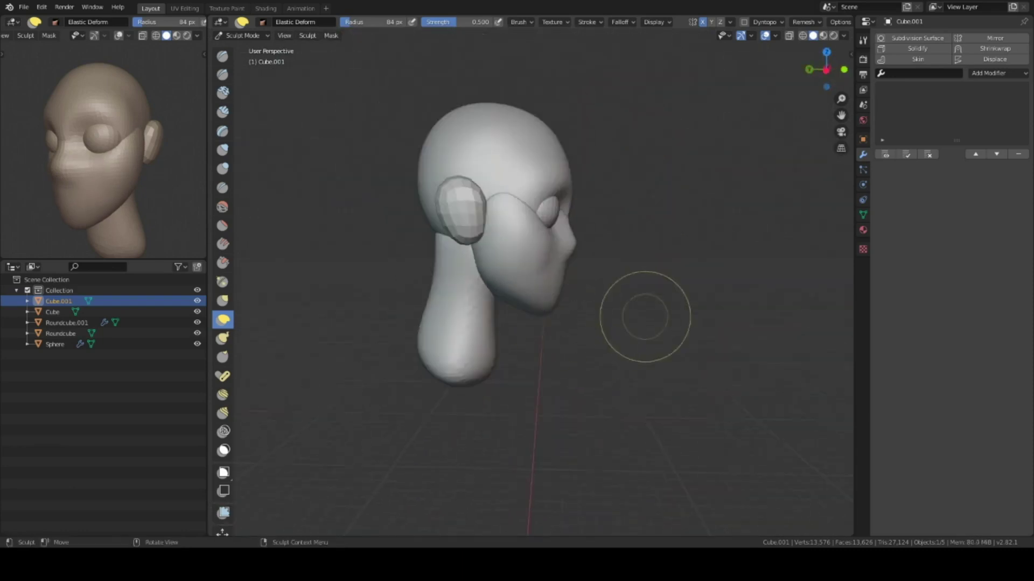
pyautogui.hotkey('ctrl', 'Tab')
pyautogui.press('KP_1')
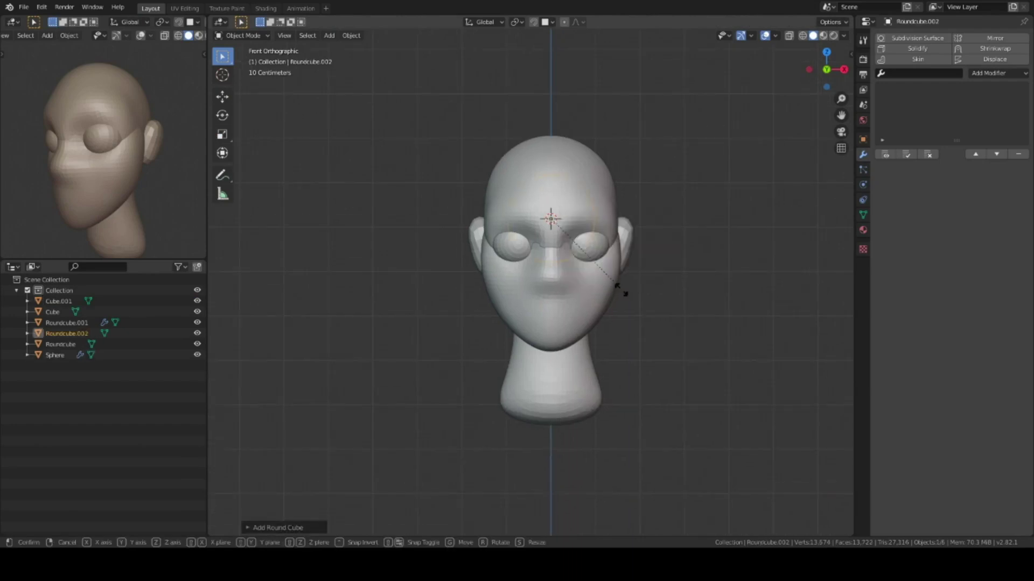
# Subdivide Roundcube.002, move it over the skull, apply it and sculpt it into hair.
pyautogui.hotkey('ctrl', '2')
pyautogui.click(52, 312)
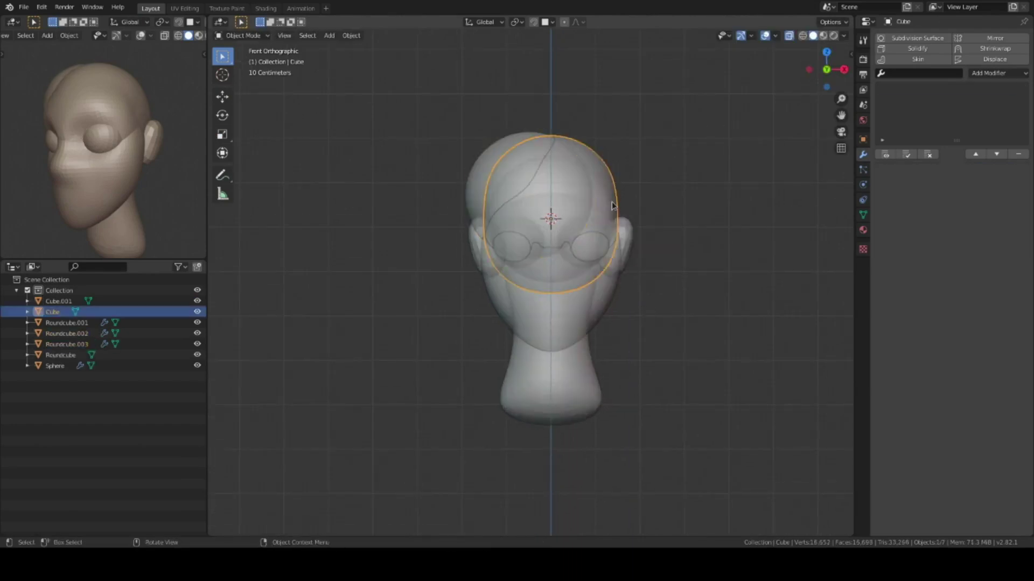
pyautogui.click(66, 333)
pyautogui.press('g')
pyautogui.click(659, 225)
pyautogui.hotkey('ctrl', 'Tab')
pyautogui.moveTo(565, 259)
pyautogui.mouseDown(button='middle')
pyautogui.moveTo(590, 269)
pyautogui.moveTo(560, 311)
pyautogui.moveTo(494, 365)
pyautogui.moveTo(544, 279)
pyautogui.moveTo(517, 372)
pyautogui.moveTo(496, 389)
pyautogui.mouseUp(button='middle')
pyautogui.scroll(-2, 548, 356)
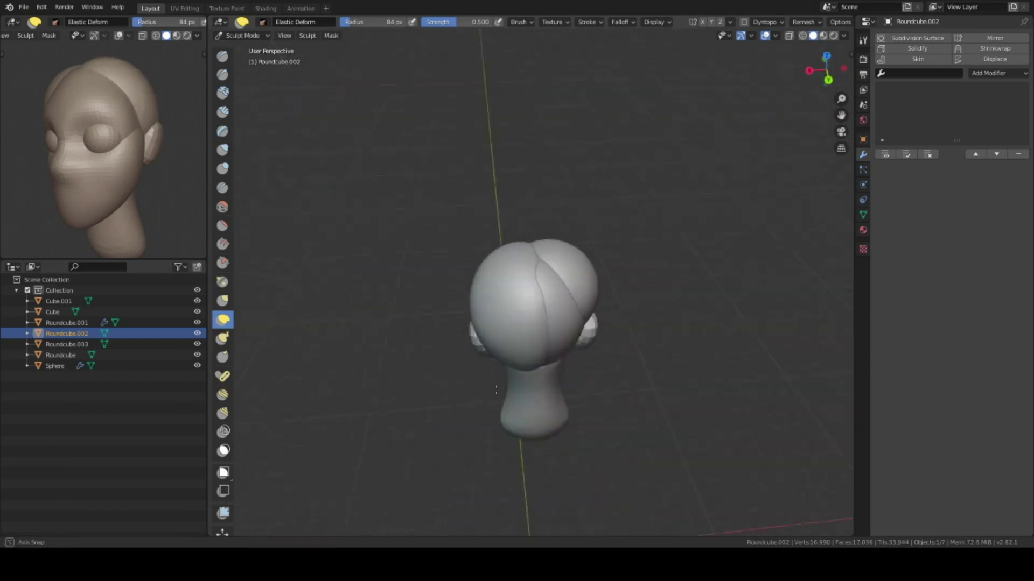
# Apply transforms on the second hair piece Roundcube.003 and sculpt it across the crown.
pyautogui.hotkey('ctrl', 'Tab')
pyautogui.click(526, 295)
pyautogui.press('n')
pyautogui.hotkey('ctrl', 'a')
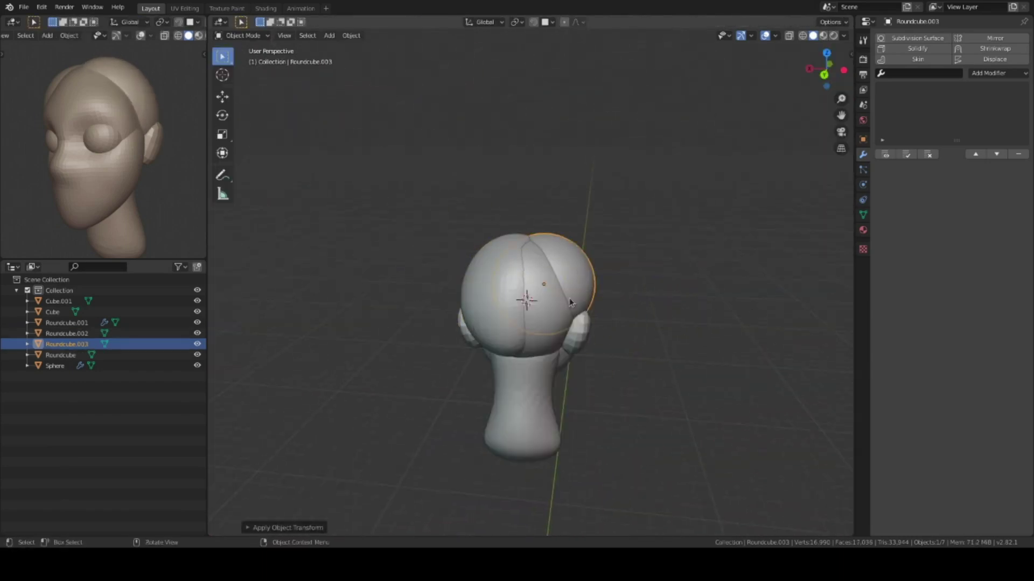
pyautogui.hotkey('ctrl', 'Tab')
pyautogui.moveTo(571, 303); pyautogui.dragTo(575, 340, button='middle')
pyautogui.moveTo(554, 292); pyautogui.dragTo(500, 398, button='middle')
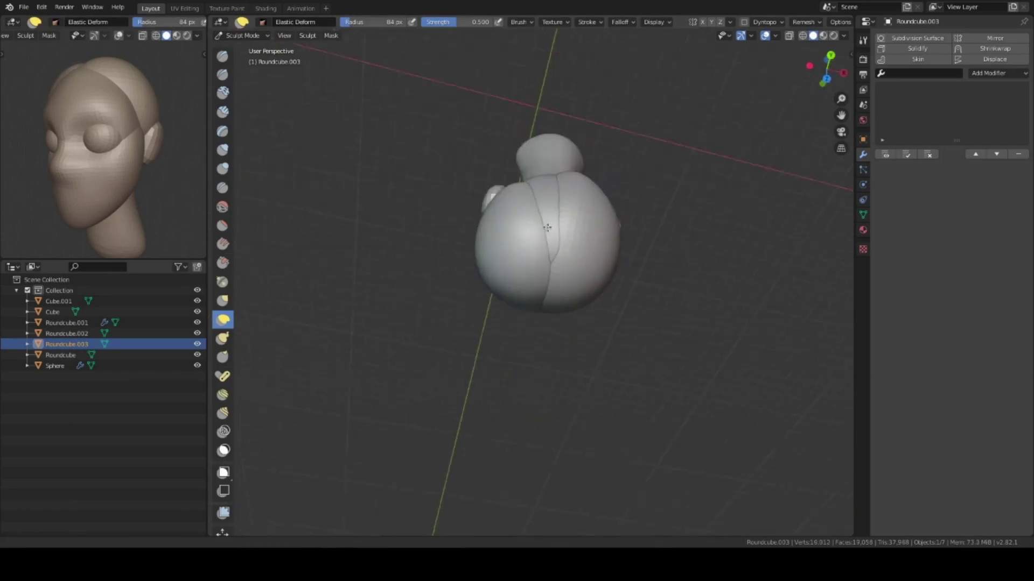
pyautogui.moveTo(544, 348); pyautogui.dragTo(557, 345, button='middle')
pyautogui.moveTo(570, 273)
pyautogui.mouseDown(button='middle')
pyautogui.moveTo(591, 303)
pyautogui.moveTo(583, 354)
pyautogui.moveTo(557, 313)
pyautogui.moveTo(556, 355)
pyautogui.moveTo(540, 324)
pyautogui.mouseUp(button='middle')
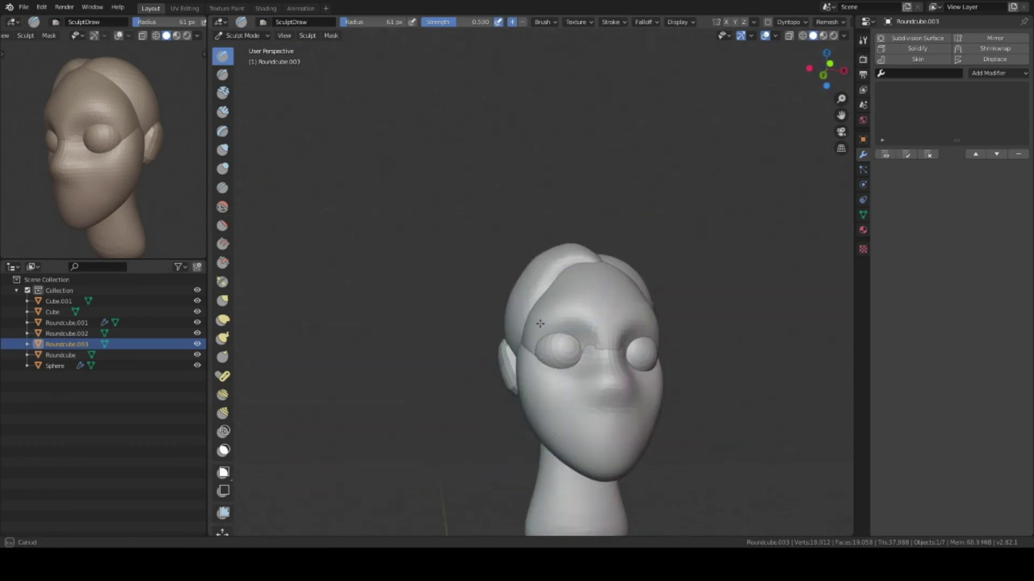
pyautogui.moveTo(611, 341); pyautogui.dragTo(487, 364, button='middle')
# Refine the hair locks from side and three-quarter views, then clear the selection.
pyautogui.hotkey('ctrl', 'Tab')
pyautogui.press('KP_3')
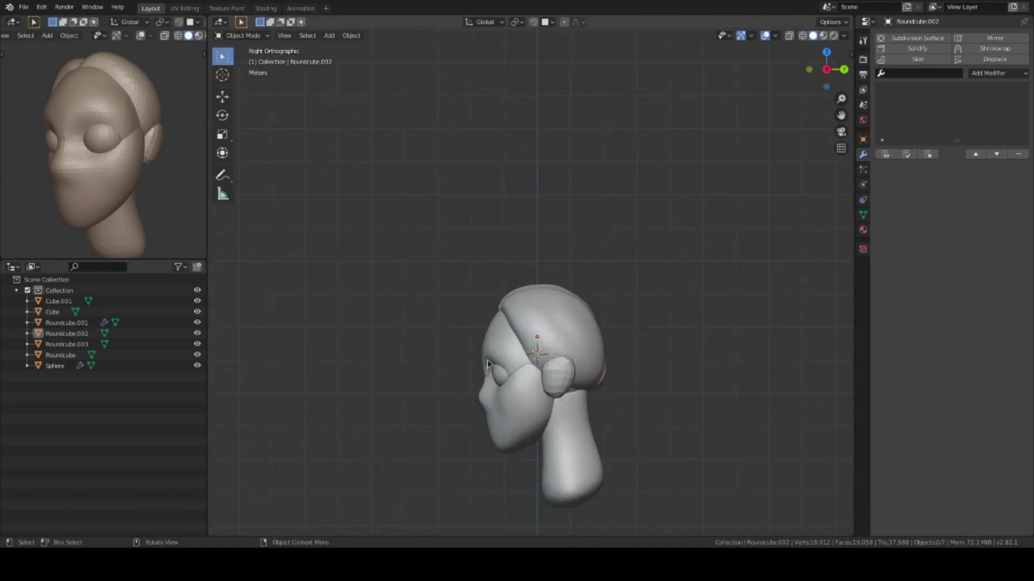
pyautogui.moveTo(578, 339)
pyautogui.mouseDown(button='middle')
pyautogui.moveTo(539, 329)
pyautogui.moveTo(502, 296)
pyautogui.moveTo(683, 258)
pyautogui.moveTo(619, 302)
pyautogui.moveTo(582, 346)
pyautogui.moveTo(567, 272)
pyautogui.moveTo(657, 369)
pyautogui.mouseUp(button='middle')
pyautogui.hotkey('ctrl', 'Tab')
pyautogui.hotkey('ctrl', 'Tab')
pyautogui.press('KP_1')
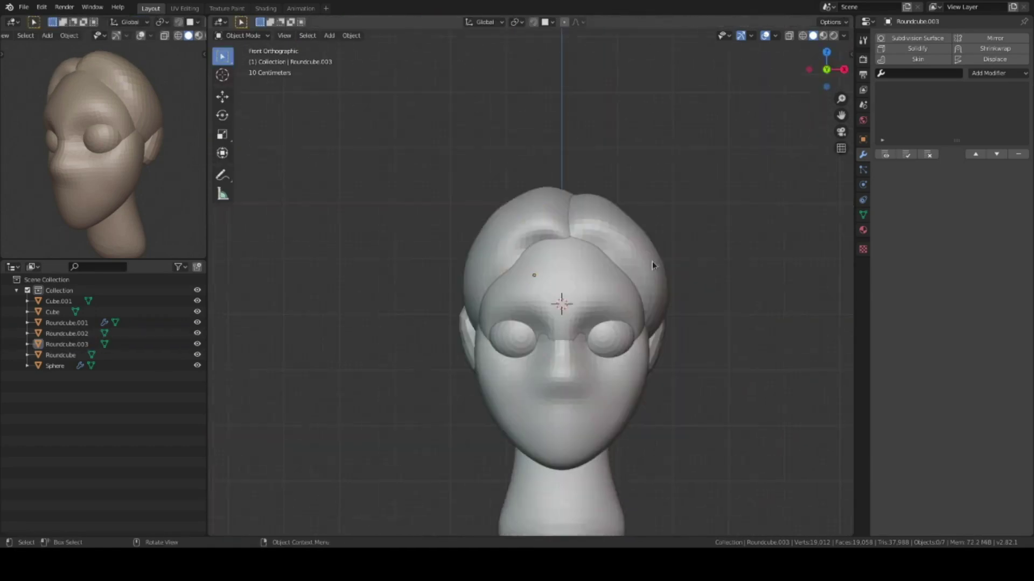
pyautogui.click(605, 301)
pyautogui.click(645, 321)
pyautogui.keyDown('shift'); pyautogui.moveTo(646, 321); pyautogui.dragTo(616, 306, button='middle'); pyautogui.keyUp('shift')
# Add a Round Cube and scale it into an oval in Edit Mode.
pyautogui.hotkey('shift', 'a')
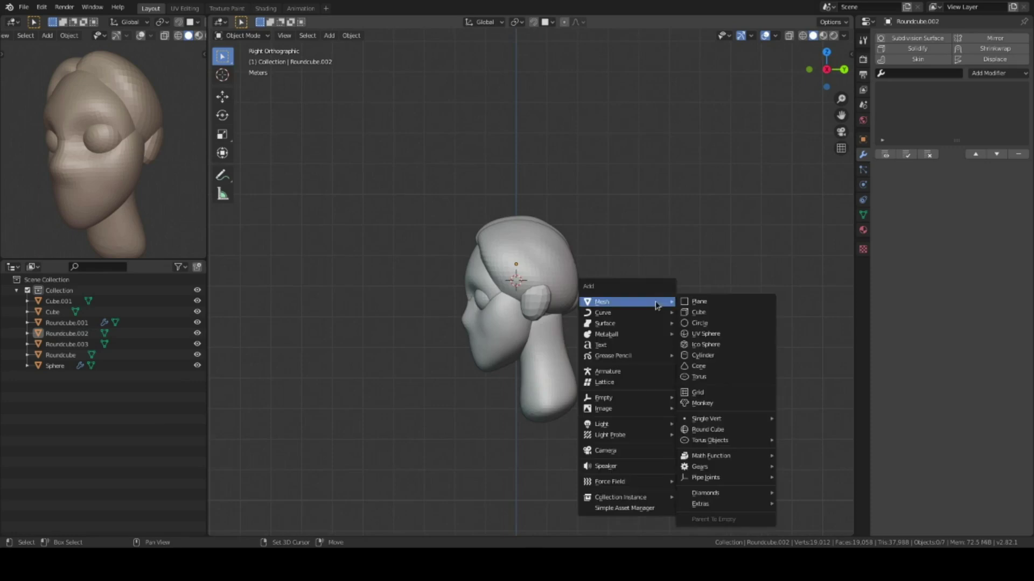
pyautogui.click(706, 429)
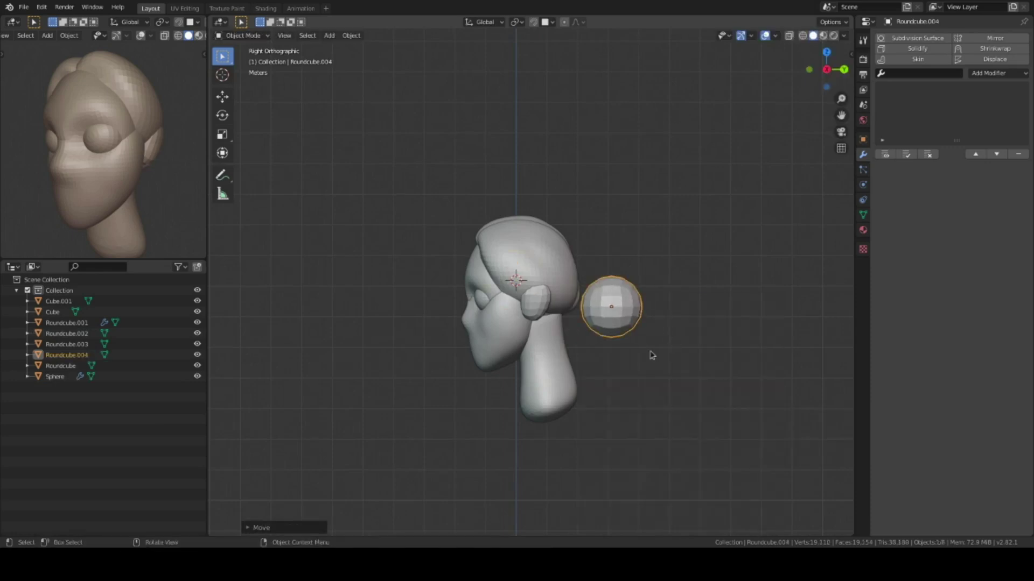
pyautogui.moveTo(570, 315); pyautogui.dragTo(699, 356, button='middle')
pyautogui.press('Tab')
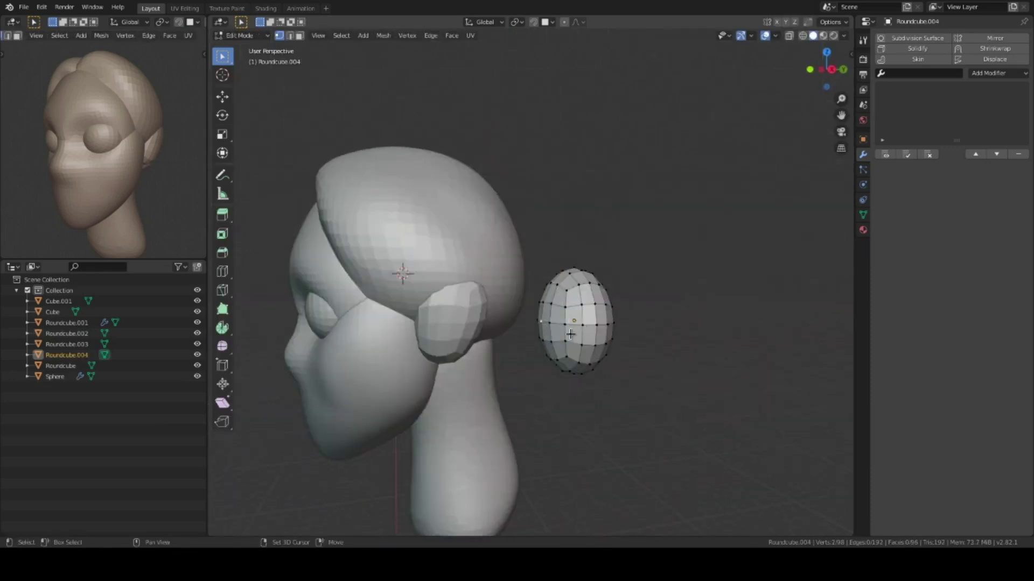
pyautogui.press('s')
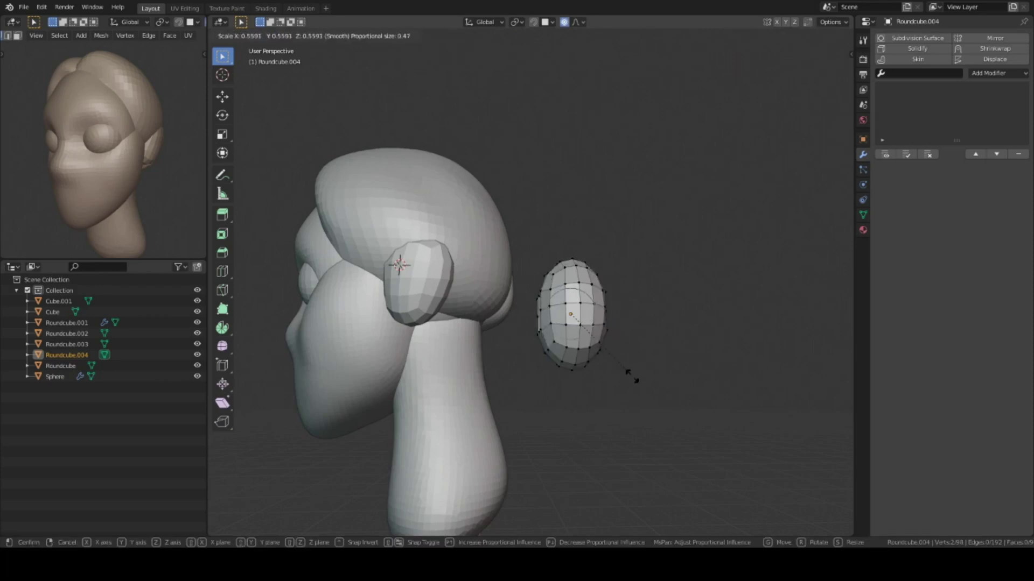
pyautogui.press('Tab')
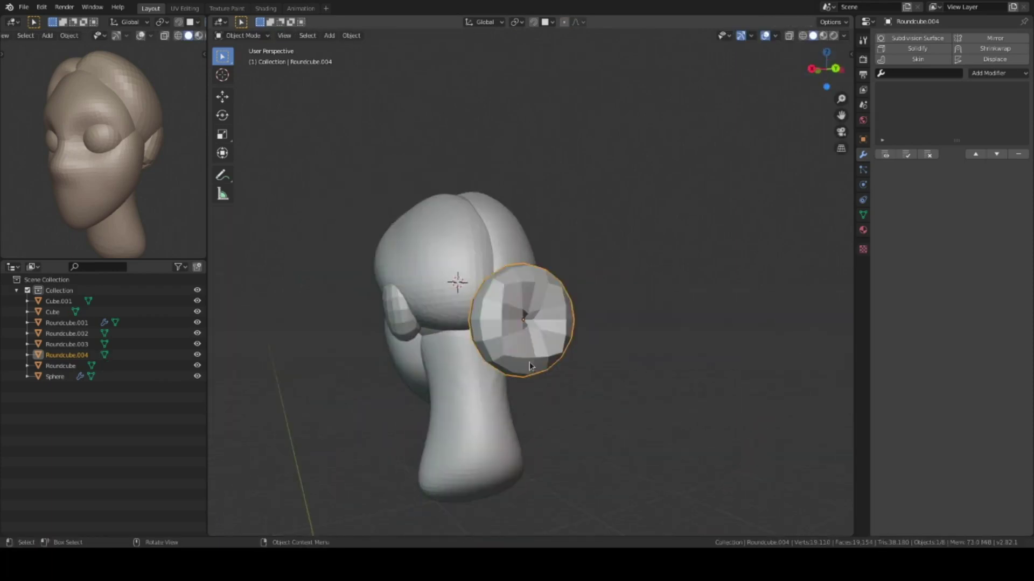
# Smooth the oval with Ctrl+2 subdivision and move it behind the head as a bun.
pyautogui.moveTo(558, 323); pyautogui.dragTo(551, 315, button='middle')
pyautogui.hotkey('ctrl', '2')
pyautogui.press('KP_3')
pyautogui.press('g')
pyautogui.click(590, 303)
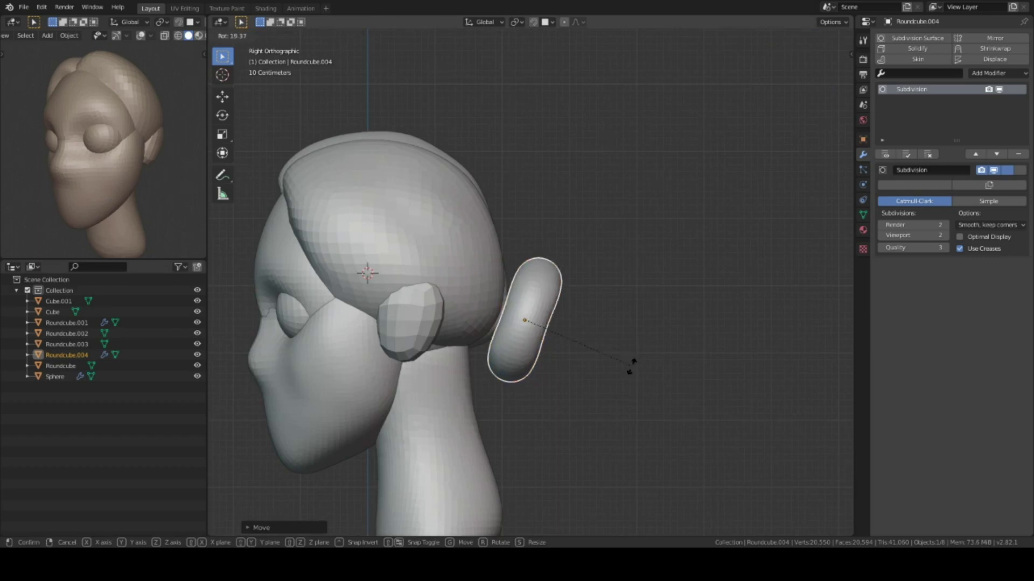
pyautogui.click(633, 366)
# Sculpt both hair pieces to refine the hair around the bun.
pyautogui.click(484, 269)
pyautogui.hotkey('ctrl', 'Tab')
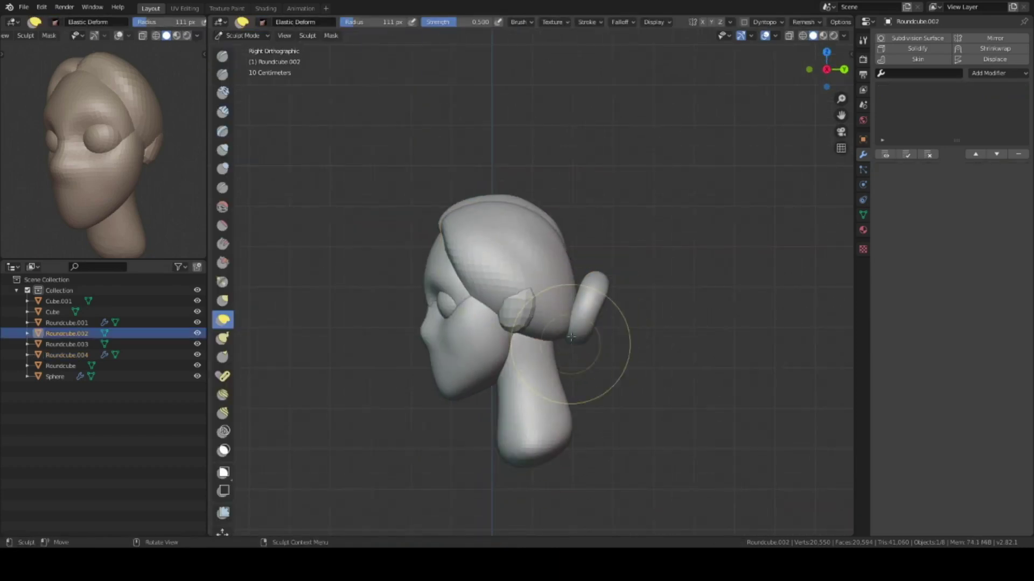
pyautogui.hotkey('ctrl', 'Tab')
pyautogui.moveTo(616, 371)
pyautogui.mouseDown(button='middle')
pyautogui.moveTo(538, 302)
pyautogui.moveTo(566, 269)
pyautogui.moveTo(544, 249)
pyautogui.moveTo(634, 300)
pyautogui.moveTo(538, 323)
pyautogui.moveTo(473, 358)
pyautogui.moveTo(611, 290)
pyautogui.moveTo(535, 323)
pyautogui.moveTo(489, 409)
pyautogui.moveTo(457, 350)
pyautogui.moveTo(543, 317)
pyautogui.moveTo(508, 289)
pyautogui.mouseUp(button='middle')
pyautogui.click(531, 299)
pyautogui.hotkey('ctrl', 'Tab')
pyautogui.press('KP_1')
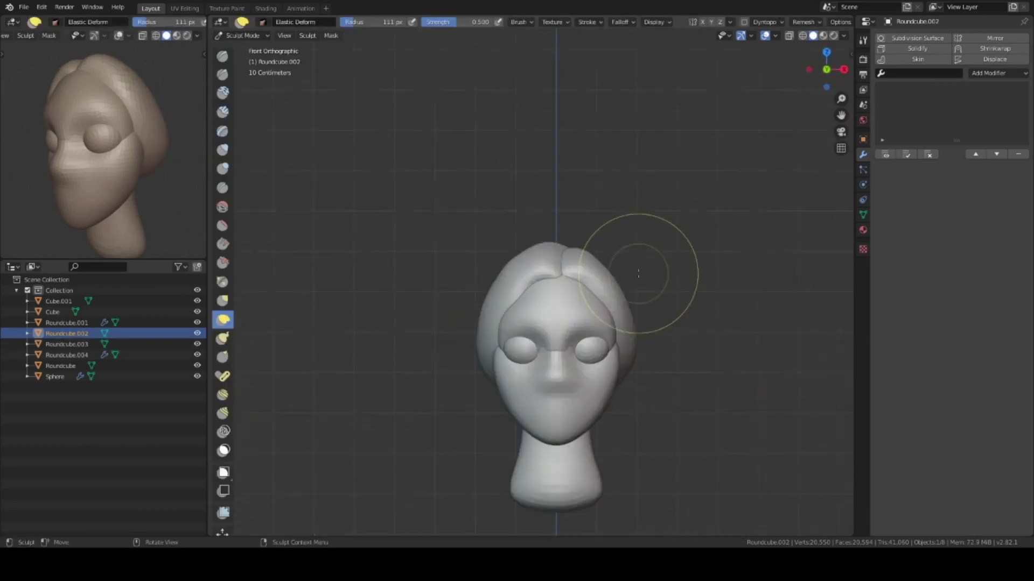
pyautogui.hotkey('ctrl', 'Tab')
pyautogui.click(617, 335)
pyautogui.scroll(-5, 583, 370)
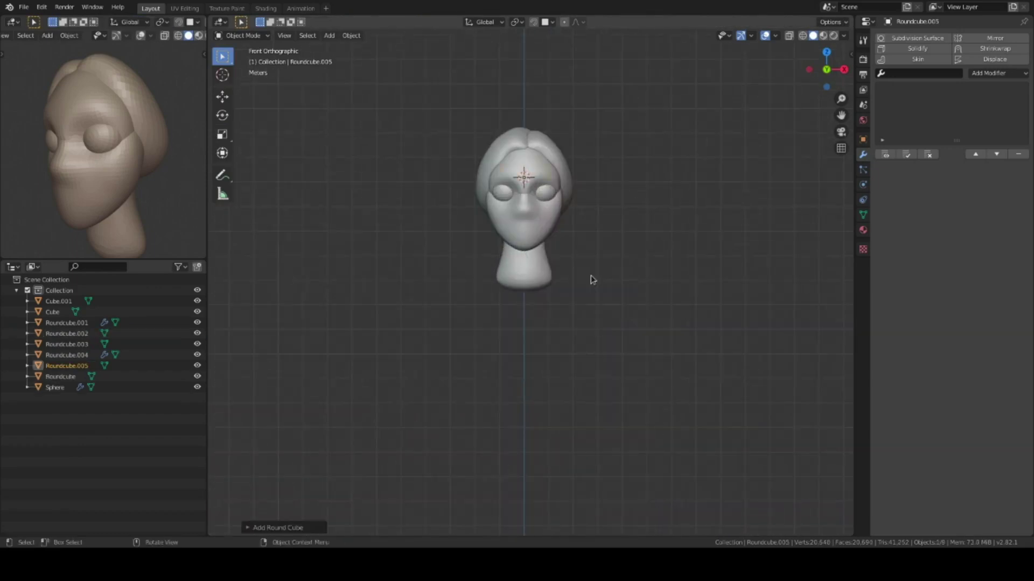
# Scale up Roundcube.005, subdivide it, apply its modifiers and place it below the neck.
pyautogui.press('s')
pyautogui.hotkey('ctrl', '2')
pyautogui.hotkey('ctrl', 'a')
pyautogui.click(600, 381)
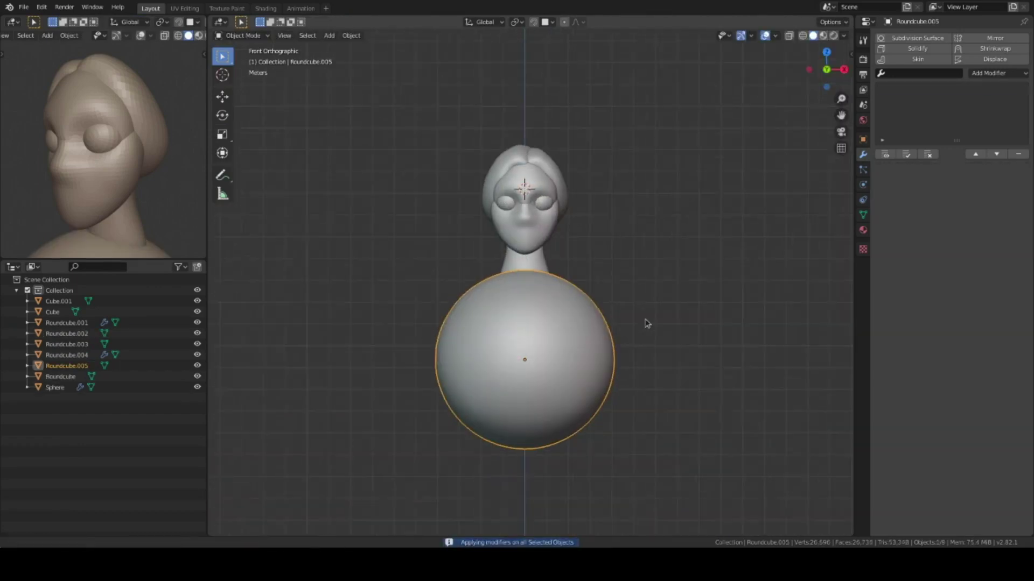
pyautogui.hotkey('ctrl', 'Tab')
pyautogui.moveTo(645, 323); pyautogui.dragTo(609, 374, button='middle')
pyautogui.hotkey('ctrl', 'Tab')
# Stretch the sphere vertically, tilt it into a body shape and apply its scale.
pyautogui.press('KP_3')
pyautogui.press('s')
pyautogui.press('z')
pyautogui.press('r')
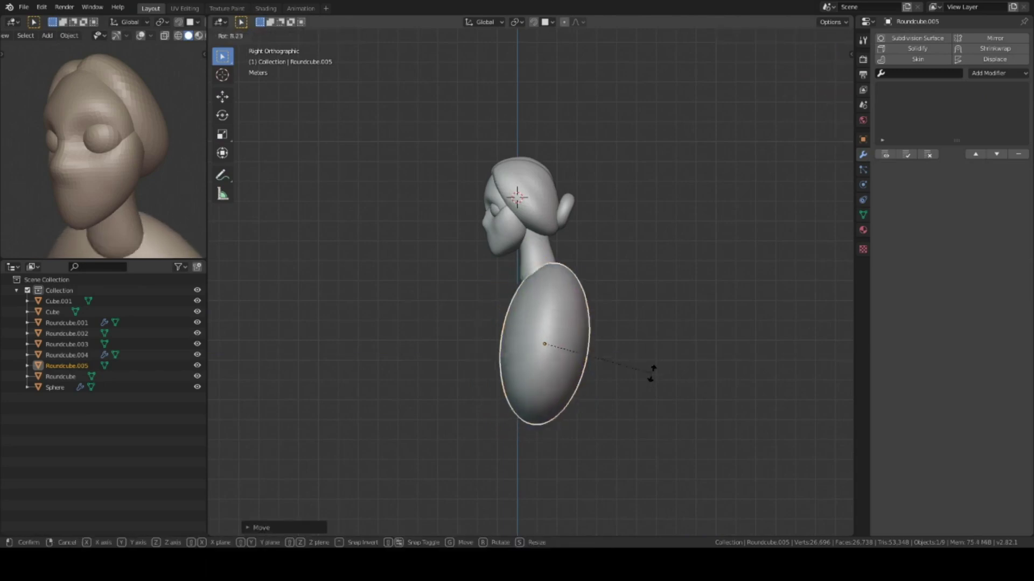
pyautogui.press('KP_1')
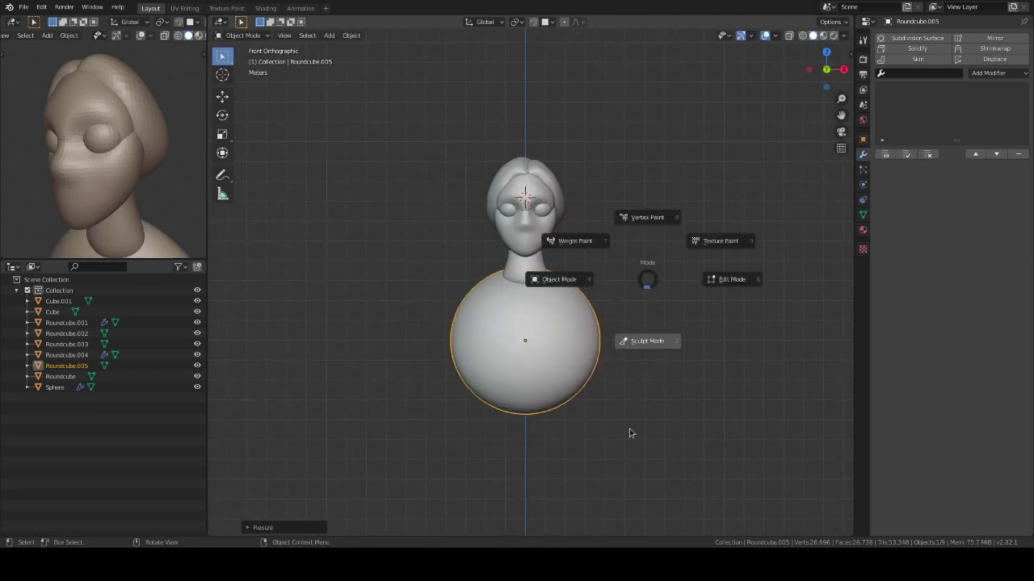
pyautogui.hotkey('ctrl', 'a')
pyautogui.click(627, 353)
pyautogui.hotkey('ctrl', 'Tab')
# Sculpt the torso into a rounded bulb shape, checking it from all sides.
pyautogui.moveTo(579, 307)
pyautogui.mouseDown(button='middle')
pyautogui.moveTo(519, 354)
pyautogui.moveTo(527, 347)
pyautogui.mouseUp(button='middle')
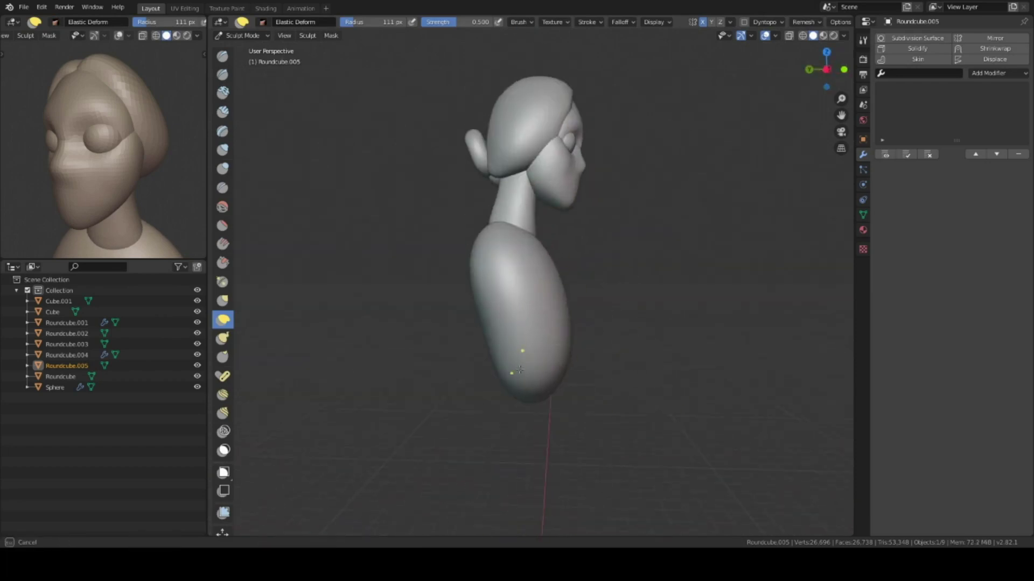
pyautogui.scroll(3, 592, 293)
pyautogui.scroll(2, 484, 231)
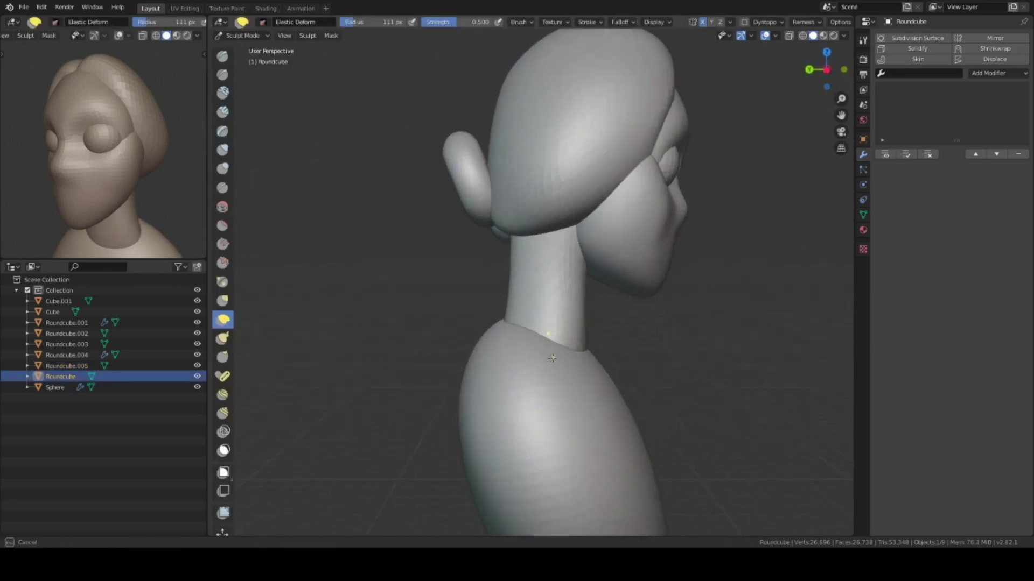
pyautogui.moveTo(502, 223); pyautogui.dragTo(526, 336, button='middle')
pyautogui.moveTo(594, 380); pyautogui.dragTo(675, 251, button='middle')
pyautogui.scroll(-3, 554, 288)
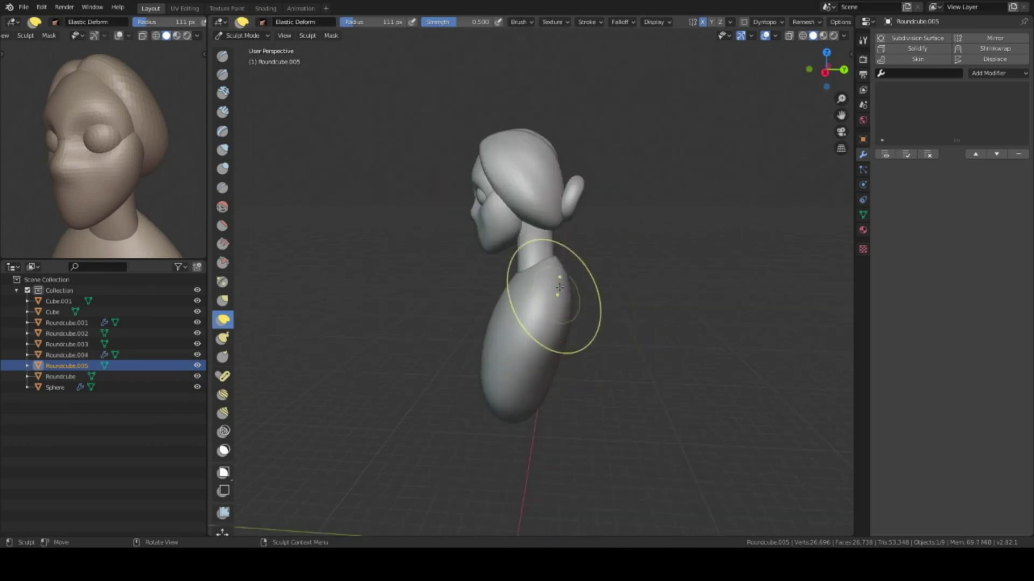
pyautogui.moveTo(554, 289); pyautogui.dragTo(599, 242, button='middle')
pyautogui.scroll(3, 600, 242)
pyautogui.scroll(-1, 599, 300)
pyautogui.moveTo(600, 300)
pyautogui.mouseDown(button='middle')
pyautogui.moveTo(579, 304)
pyautogui.moveTo(554, 266)
pyautogui.moveTo(565, 162)
pyautogui.mouseUp(button='middle')
# Return to Object Mode, clear the selection and frame the bust in front view.
pyautogui.hotkey('ctrl', 'Tab')
pyautogui.press('KP_1')
pyautogui.hotkey('alt', 'a')
pyautogui.keyDown('ctrl'); pyautogui.moveTo(571, 315); pyautogui.dragTo(671, 223, button='middle'); pyautogui.keyUp('ctrl')
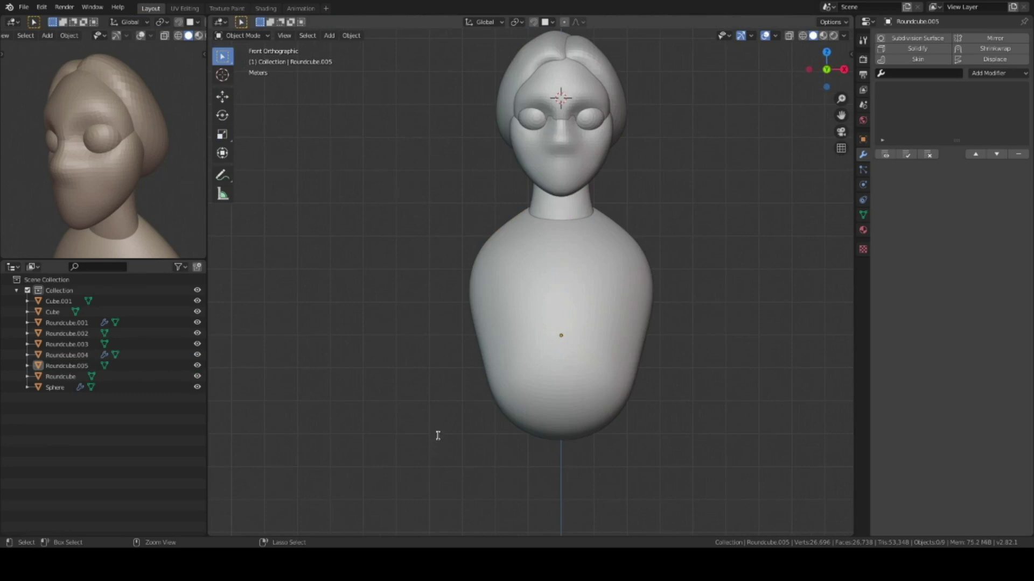
pyautogui.scroll(1, 691, 358)
pyautogui.keyDown('shift'); pyautogui.moveTo(691, 357); pyautogui.dragTo(594, 329, button='middle'); pyautogui.keyUp('shift')
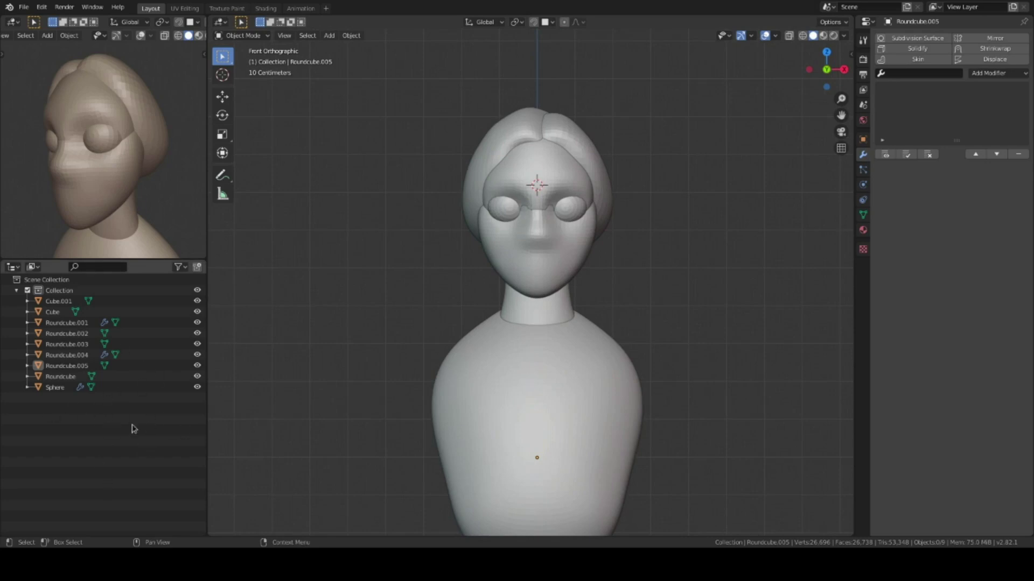
# Scale up the Roundcube.004 hair bun into a rolled shape and apply its modifiers.
pyautogui.moveTo(596, 253); pyautogui.dragTo(496, 254, button='middle')
pyautogui.click(598, 216)
pyautogui.press('s')
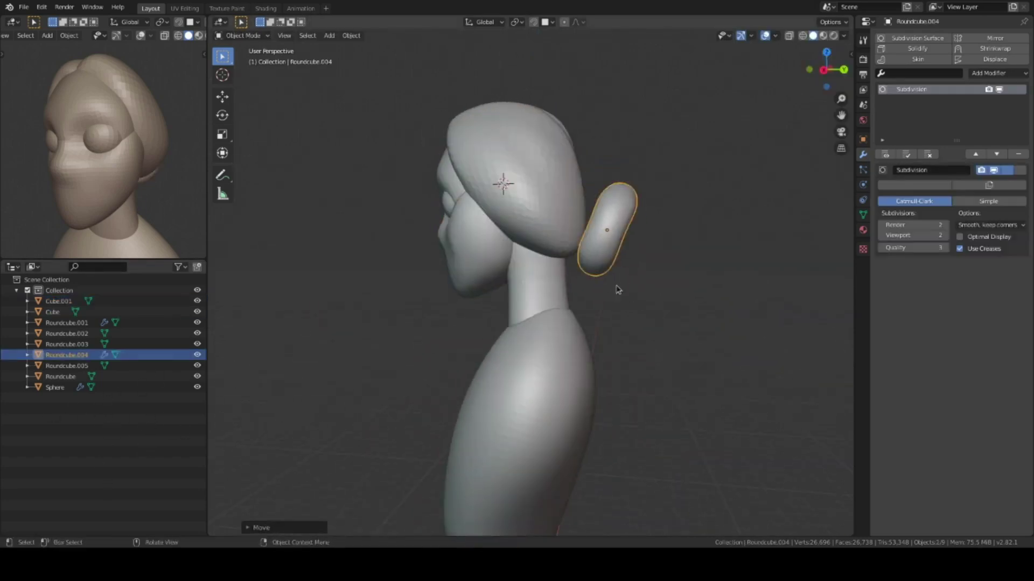
pyautogui.press('KP_3')
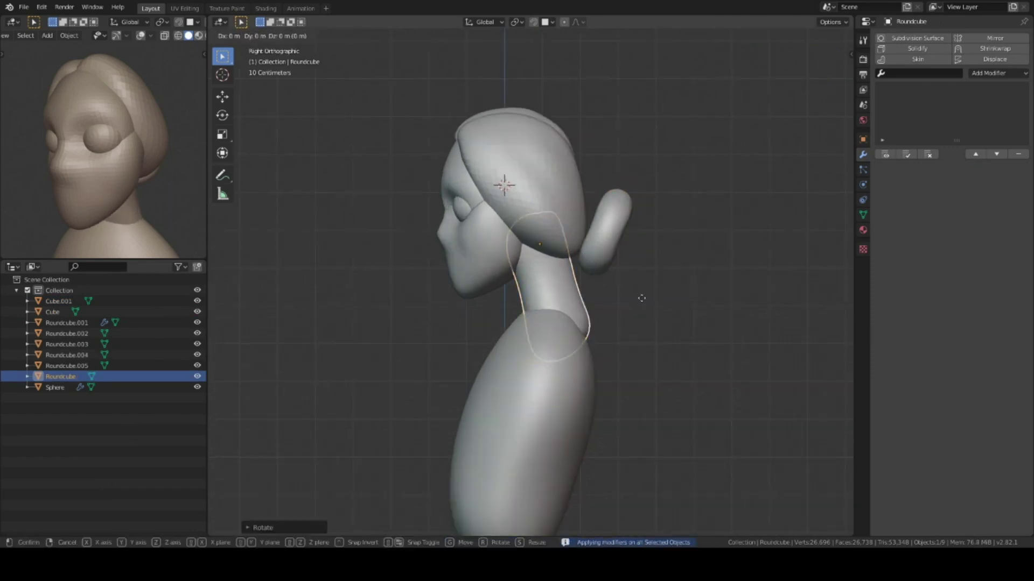
pyautogui.click(623, 310)
pyautogui.moveTo(623, 310)
pyautogui.mouseDown(button='middle')
pyautogui.moveTo(702, 269)
pyautogui.moveTo(618, 263)
pyautogui.moveTo(551, 321)
pyautogui.moveTo(554, 376)
pyautogui.moveTo(576, 307)
pyautogui.moveTo(551, 270)
pyautogui.moveTo(503, 249)
pyautogui.moveTo(478, 346)
pyautogui.moveTo(539, 323)
pyautogui.moveTo(499, 354)
pyautogui.mouseUp(button='middle')
# Select the neck piece and sculpt it in Sculpt Mode.
pyautogui.click(554, 381)
pyautogui.hotkey('ctrl', 'Tab')
pyautogui.click(641, 349)
pyautogui.scroll(5, 565, 397)
pyautogui.scroll(-4, 551, 270)
pyautogui.scroll(-3, 499, 354)
pyautogui.scroll(-2, 531, 415)
# Sculpt shoulders and back into the Roundcube.005 torso.
pyautogui.hotkey('alt', 'q')
pyautogui.scroll(4, 531, 415)
pyautogui.moveTo(531, 415)
pyautogui.mouseDown(button='middle')
pyautogui.moveTo(561, 277)
pyautogui.moveTo(431, 305)
pyautogui.mouseUp(button='middle')
pyautogui.scroll(-2, 121, 203)
pyautogui.scroll(-3, 120, 203)
pyautogui.moveTo(538, 323)
pyautogui.mouseDown(button='middle')
pyautogui.moveTo(592, 301)
pyautogui.moveTo(585, 314)
pyautogui.mouseUp(button='middle')
pyautogui.scroll(3, 598, 298)
pyautogui.scroll(-3, 598, 297)
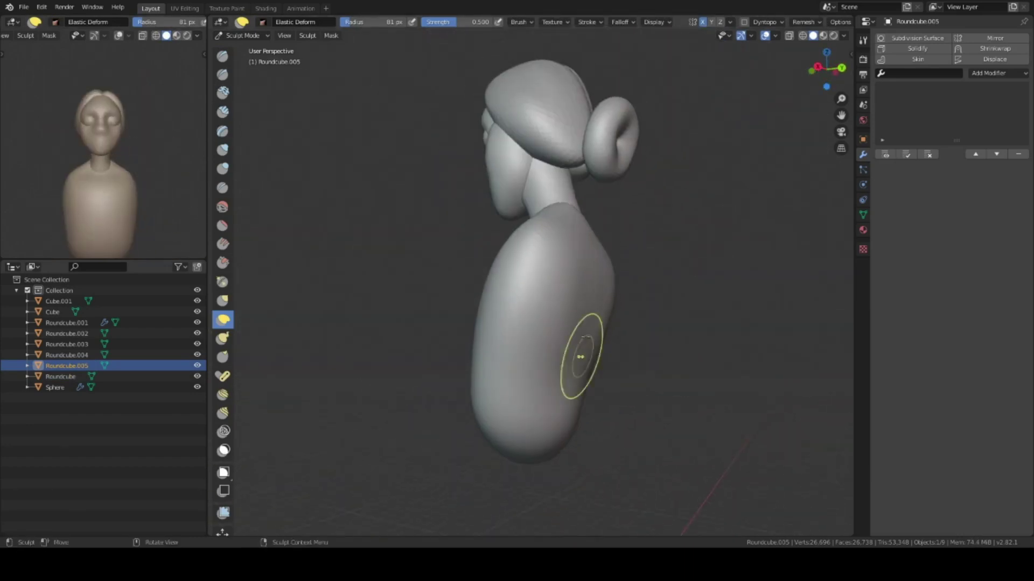
# Refine the chest with Clay Strips at 50 px radius and 0.700 strength.
pyautogui.moveTo(592, 265)
pyautogui.mouseDown(button='middle')
pyautogui.moveTo(589, 208)
pyautogui.moveTo(596, 267)
pyautogui.mouseUp(button='middle')
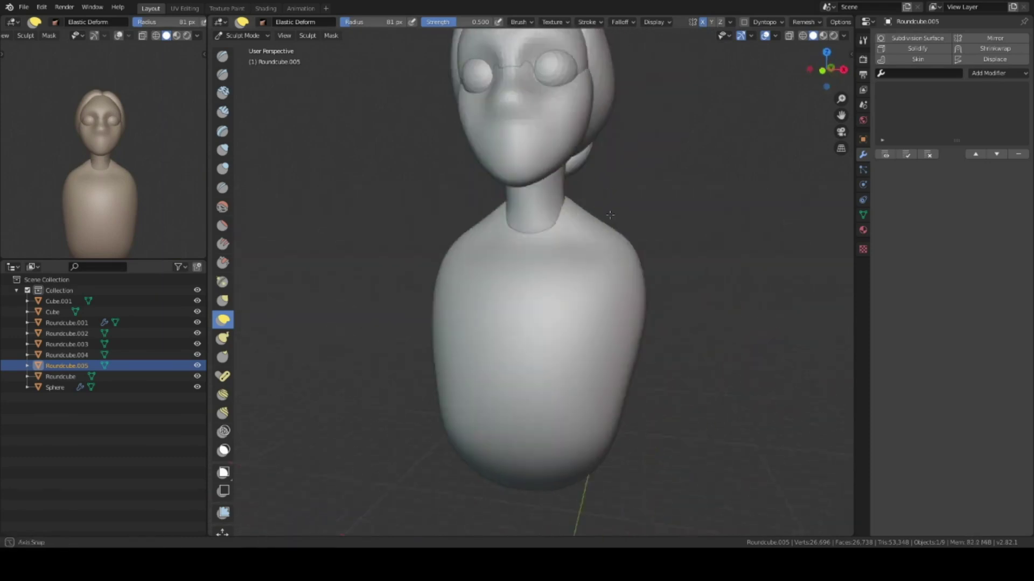
pyautogui.moveTo(585, 331); pyautogui.dragTo(561, 371, button='middle')
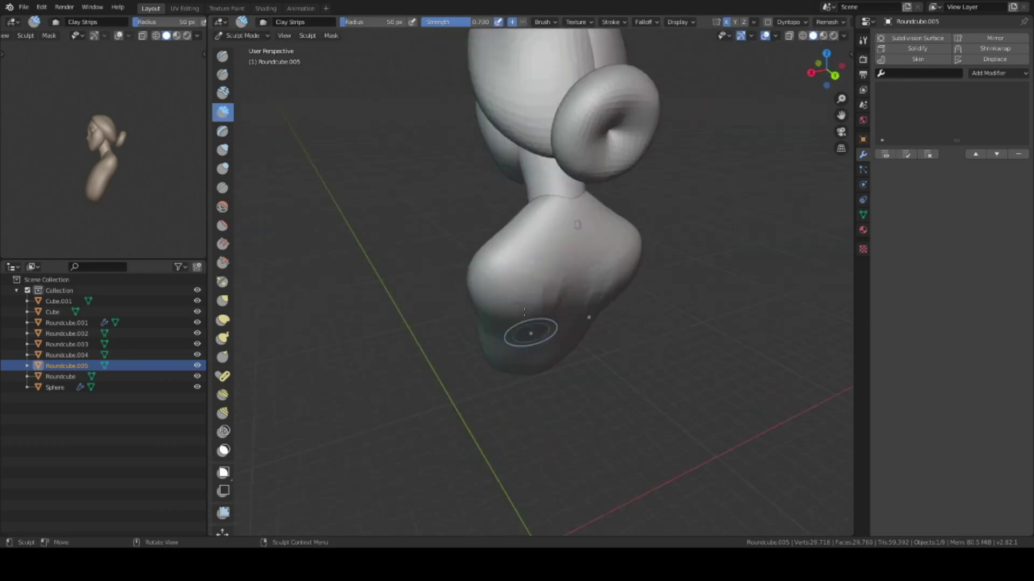
pyautogui.moveTo(571, 340); pyautogui.dragTo(543, 270, button='middle')
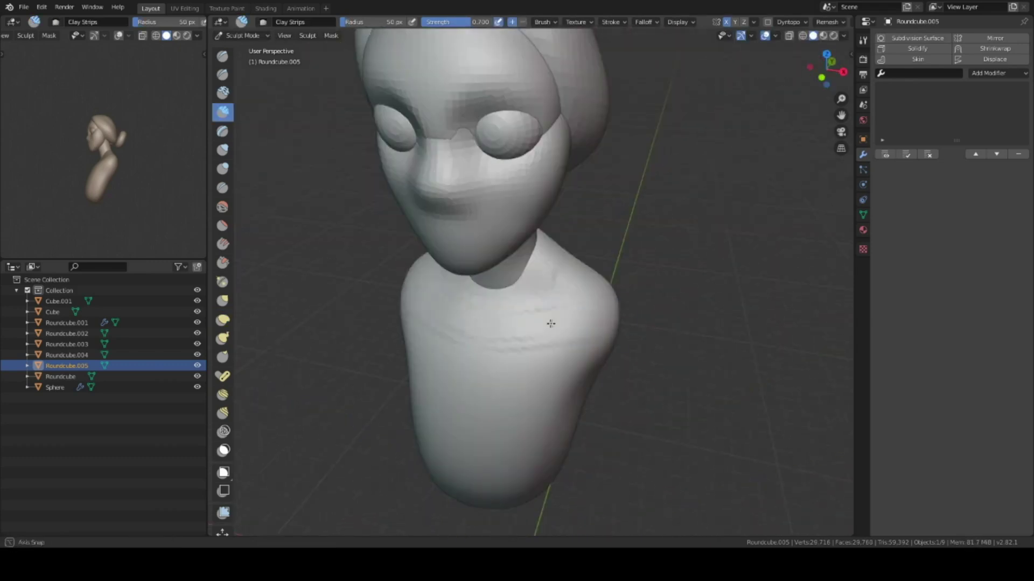
pyautogui.scroll(-5, 544, 271)
pyautogui.moveTo(536, 307)
pyautogui.mouseDown(button='middle')
pyautogui.moveTo(588, 311)
pyautogui.moveTo(560, 312)
pyautogui.moveTo(549, 328)
pyautogui.moveTo(577, 266)
pyautogui.moveTo(497, 326)
pyautogui.moveTo(568, 377)
pyautogui.moveTo(563, 302)
pyautogui.moveTo(636, 242)
pyautogui.moveTo(537, 299)
pyautogui.moveTo(526, 253)
pyautogui.moveTo(561, 260)
pyautogui.moveTo(473, 240)
pyautogui.moveTo(494, 222)
pyautogui.mouseUp(button='middle')
pyautogui.scroll(4, 539, 302)
pyautogui.click(543, 21)
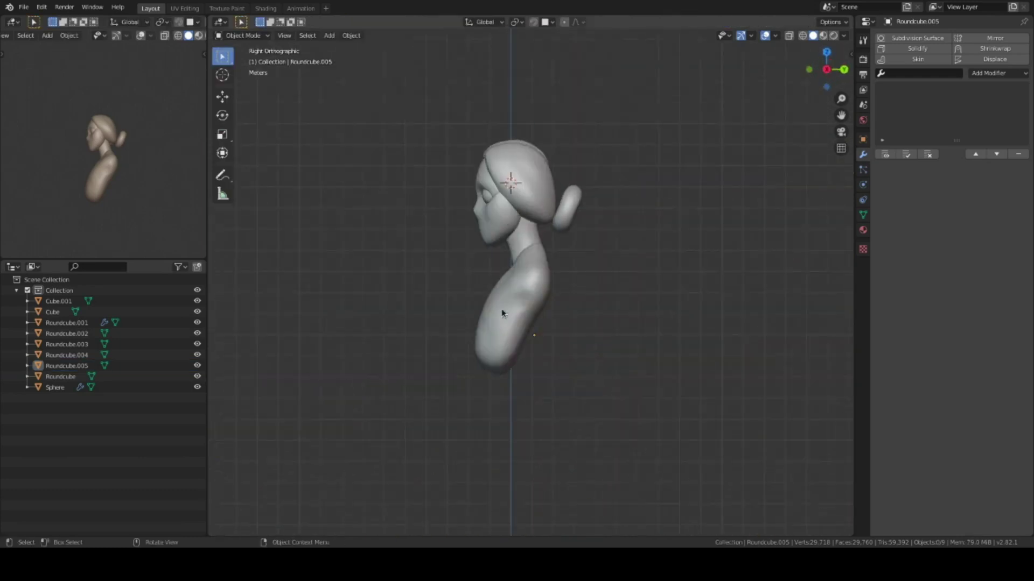
pyautogui.scroll(3, 501, 313)
pyautogui.click(617, 267)
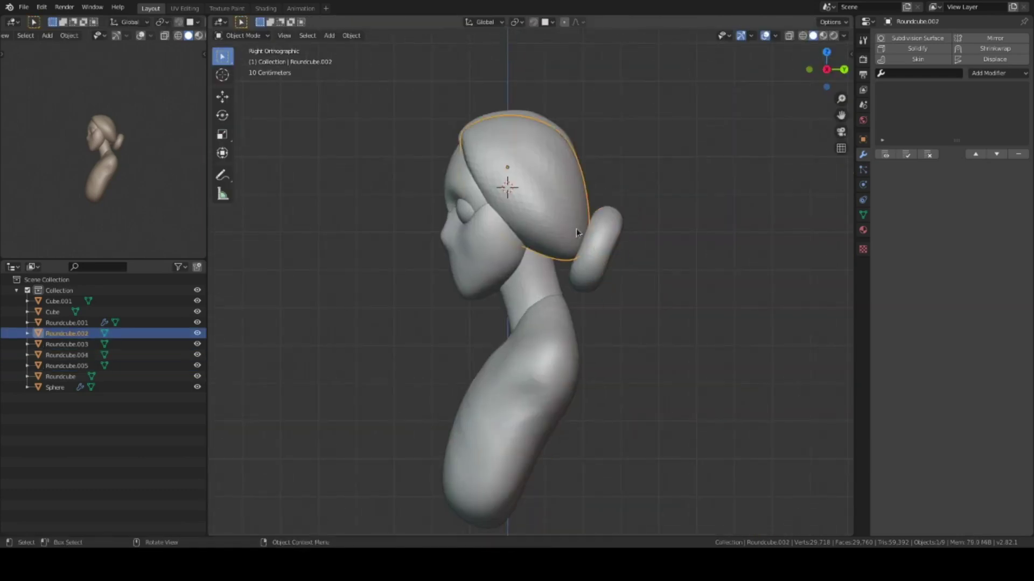
# Start sculpting the head with the Elastic Deform brush.
pyautogui.press('KP_1')
pyautogui.click(654, 213)
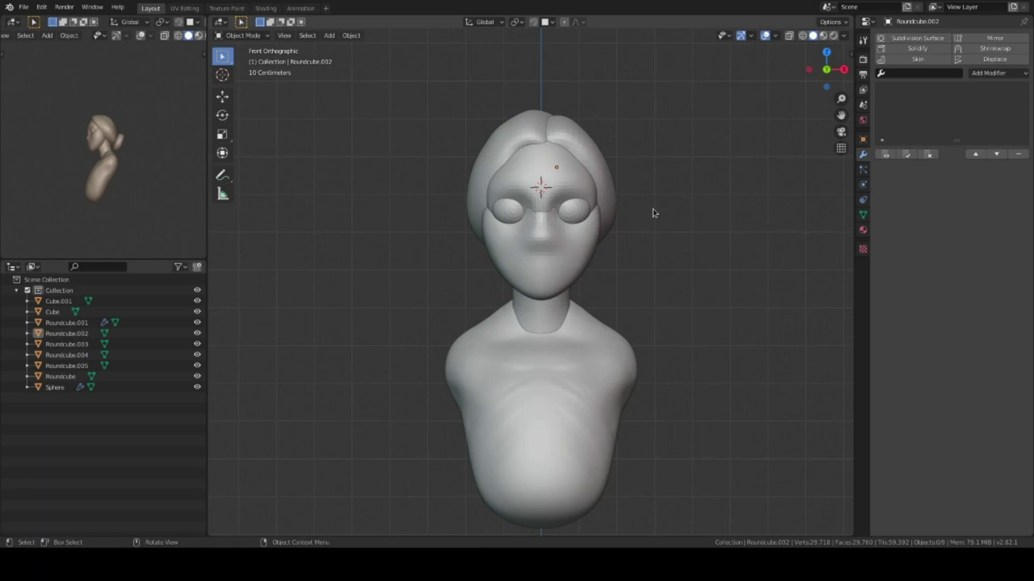
pyautogui.moveTo(579, 307); pyautogui.dragTo(503, 223, button='middle')
pyautogui.hotkey('ctrl', 'Tab')
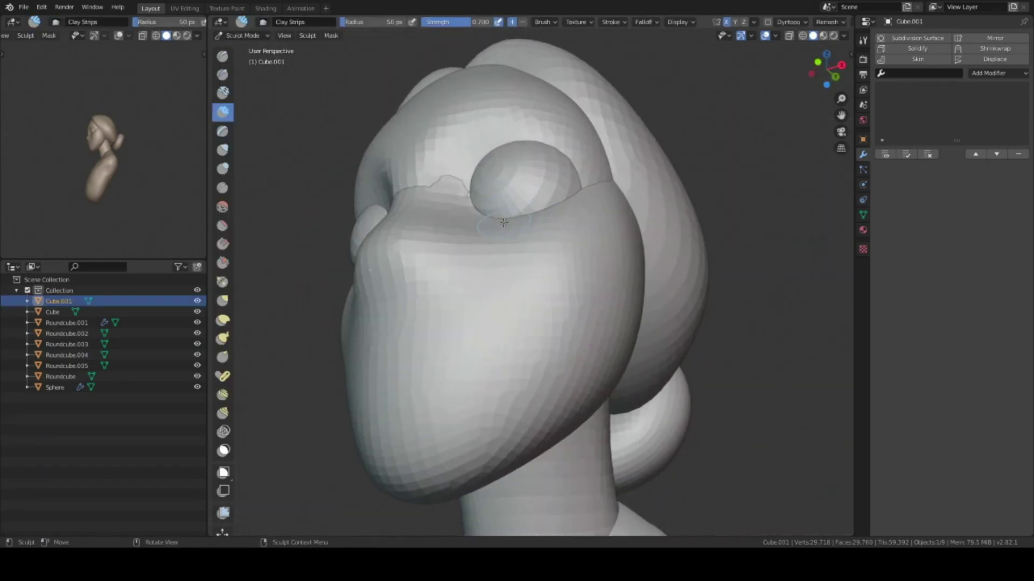
pyautogui.hotkey('shift', 'space')
pyautogui.press('e')
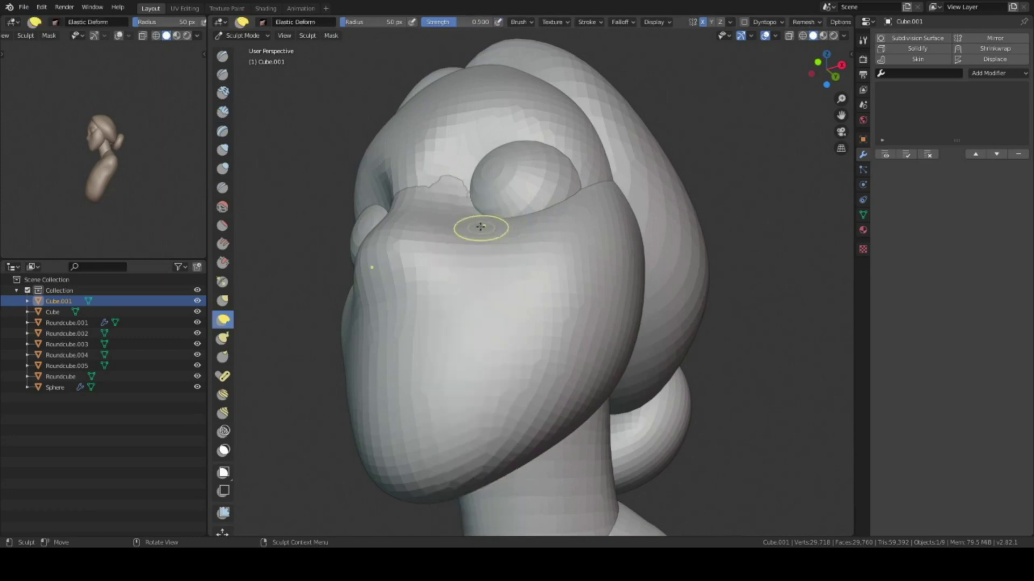
# Pull the head's forms with Elastic Deform from top and profile views.
pyautogui.moveTo(491, 241)
pyautogui.mouseDown(button='middle')
pyautogui.moveTo(503, 224)
pyautogui.moveTo(483, 183)
pyautogui.moveTo(472, 224)
pyautogui.moveTo(486, 228)
pyautogui.moveTo(468, 204)
pyautogui.moveTo(463, 250)
pyautogui.moveTo(436, 266)
pyautogui.mouseUp(button='middle')
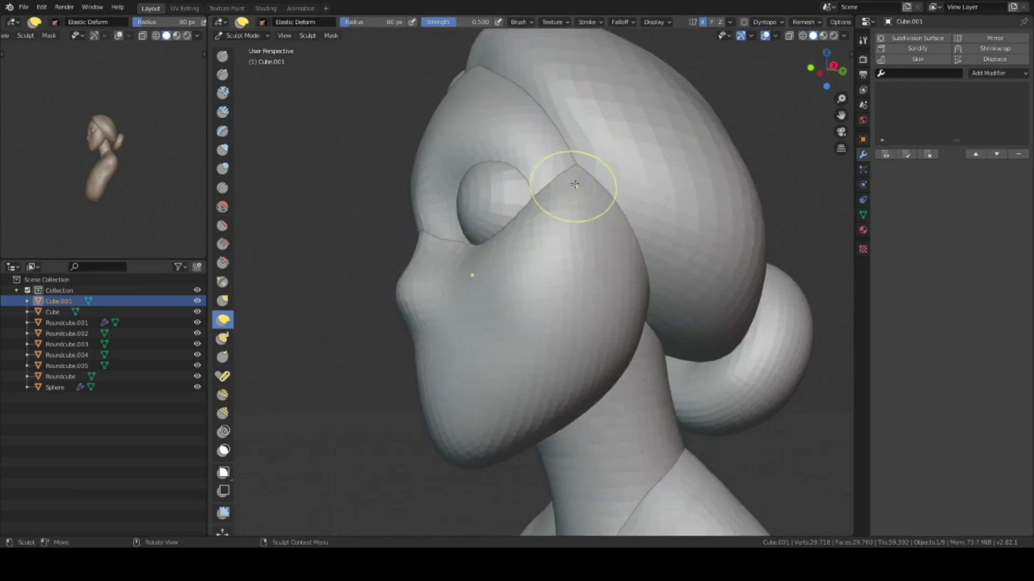
pyautogui.moveTo(575, 184); pyautogui.dragTo(549, 215, button='middle')
pyautogui.moveTo(563, 266)
pyautogui.mouseDown(button='middle')
pyautogui.moveTo(595, 273)
pyautogui.moveTo(579, 302)
pyautogui.moveTo(607, 280)
pyautogui.moveTo(554, 302)
pyautogui.moveTo(592, 300)
pyautogui.moveTo(564, 246)
pyautogui.mouseUp(button='middle')
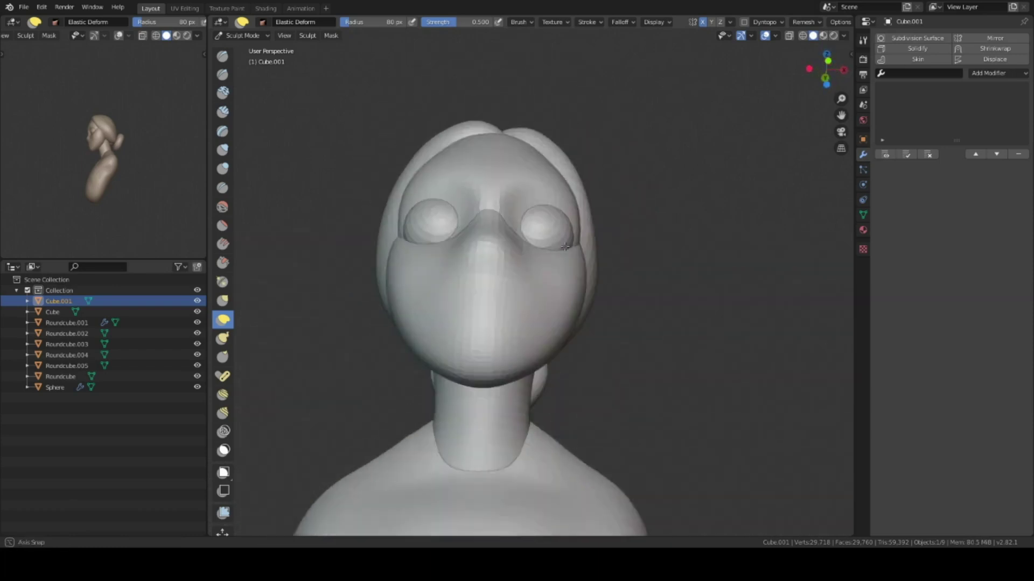
pyautogui.click(467, 255)
pyautogui.moveTo(442, 260); pyautogui.dragTo(536, 240, button='middle')
# Reselect the head object and reshape its profile in Sculpt Mode.
pyautogui.click(534, 232)
pyautogui.click(505, 205)
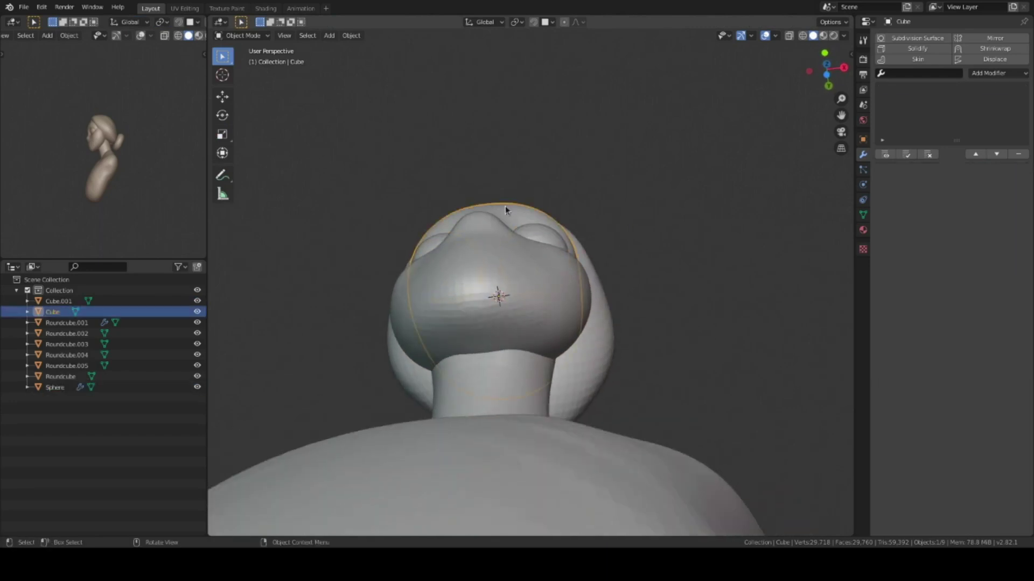
pyautogui.click(502, 295)
pyautogui.moveTo(502, 295); pyautogui.dragTo(466, 263, button='middle')
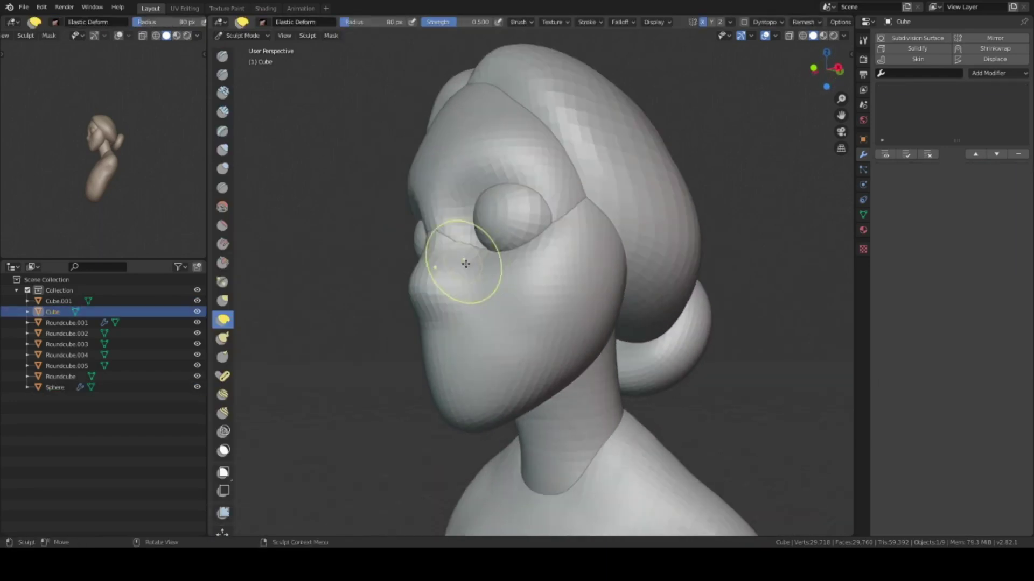
pyautogui.moveTo(499, 232)
pyautogui.mouseDown(button='middle')
pyautogui.moveTo(461, 265)
pyautogui.moveTo(612, 172)
pyautogui.moveTo(573, 184)
pyautogui.moveTo(573, 212)
pyautogui.mouseUp(button='middle')
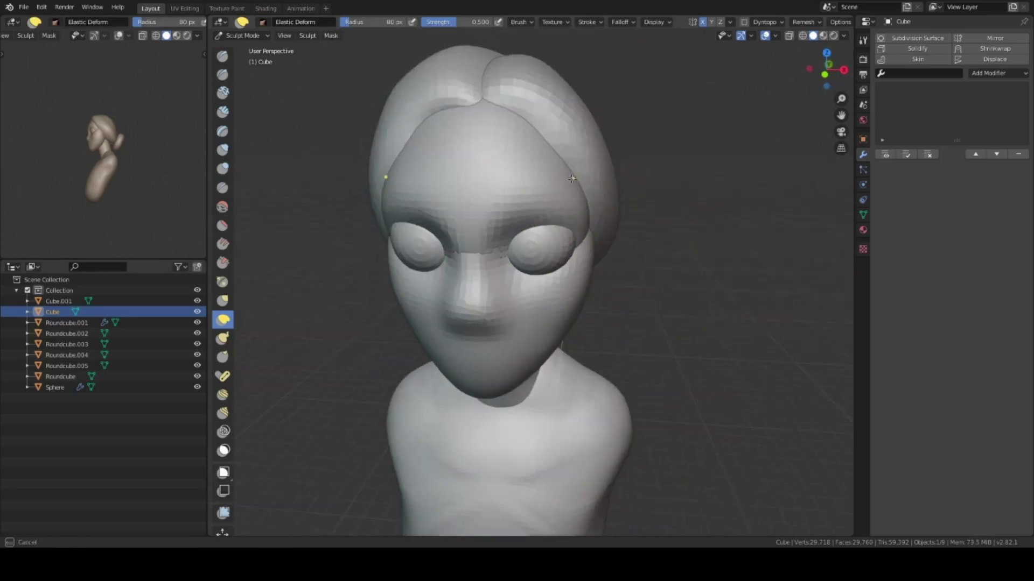
pyautogui.scroll(-3, 548, 173)
pyautogui.moveTo(548, 173)
pyautogui.mouseDown(button='middle')
pyautogui.moveTo(526, 173)
pyautogui.moveTo(539, 202)
pyautogui.moveTo(576, 208)
pyautogui.moveTo(535, 212)
pyautogui.moveTo(543, 224)
pyautogui.moveTo(557, 169)
pyautogui.moveTo(517, 227)
pyautogui.moveTo(548, 243)
pyautogui.moveTo(538, 231)
pyautogui.moveTo(525, 268)
pyautogui.mouseUp(button='middle')
pyautogui.scroll(-2, 526, 173)
# Refine the nose, cheeks and area around the eyes with a smaller brush.
pyautogui.scroll(5, 516, 227)
pyautogui.scroll(-4, 545, 237)
pyautogui.scroll(4, 525, 268)
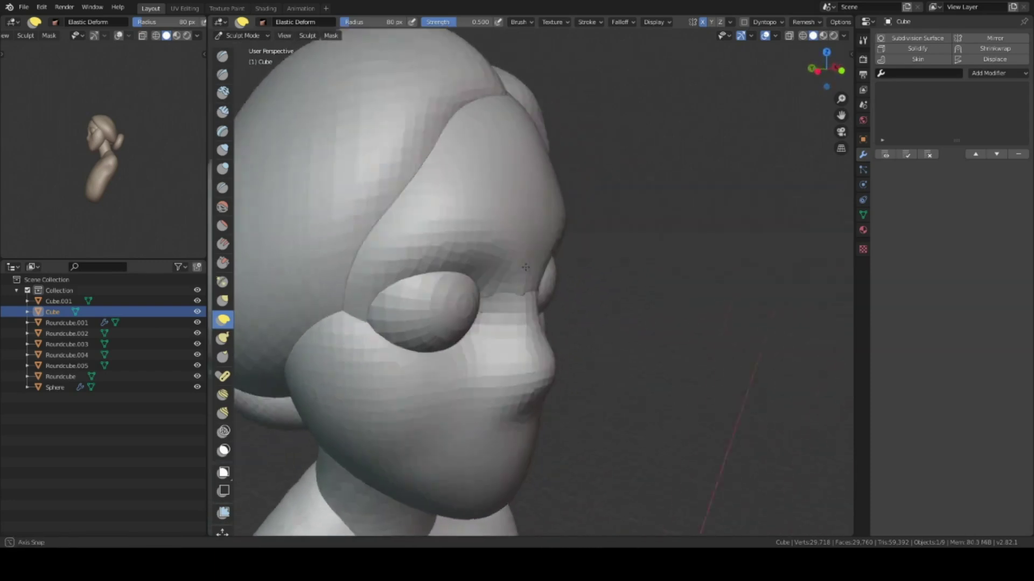
pyautogui.scroll(-3, 525, 267)
pyautogui.moveTo(496, 196)
pyautogui.mouseDown(button='middle')
pyautogui.moveTo(426, 231)
pyautogui.moveTo(453, 255)
pyautogui.mouseUp(button='middle')
pyautogui.scroll(2, 452, 255)
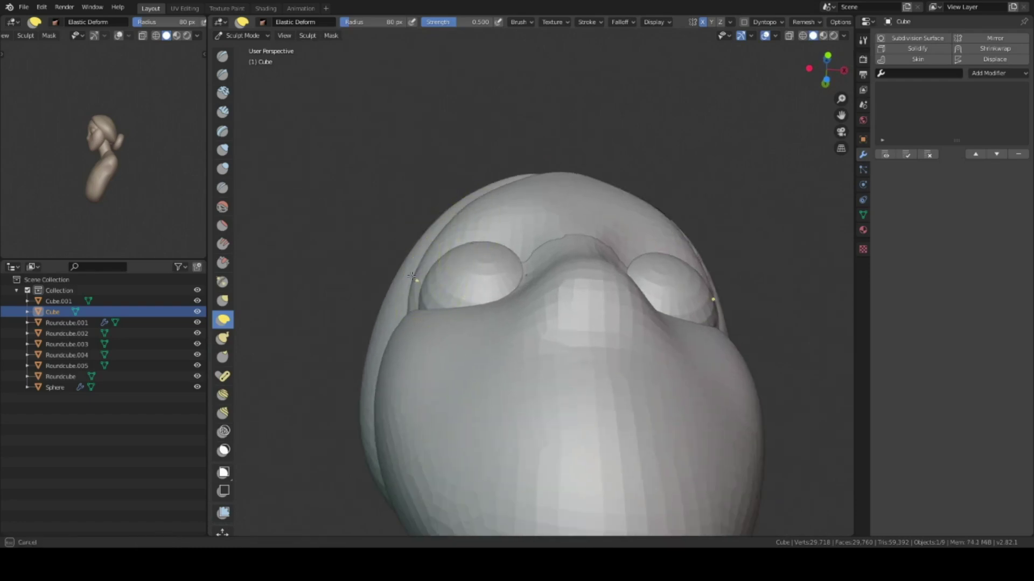
pyautogui.moveTo(424, 259); pyautogui.dragTo(455, 284, button='middle')
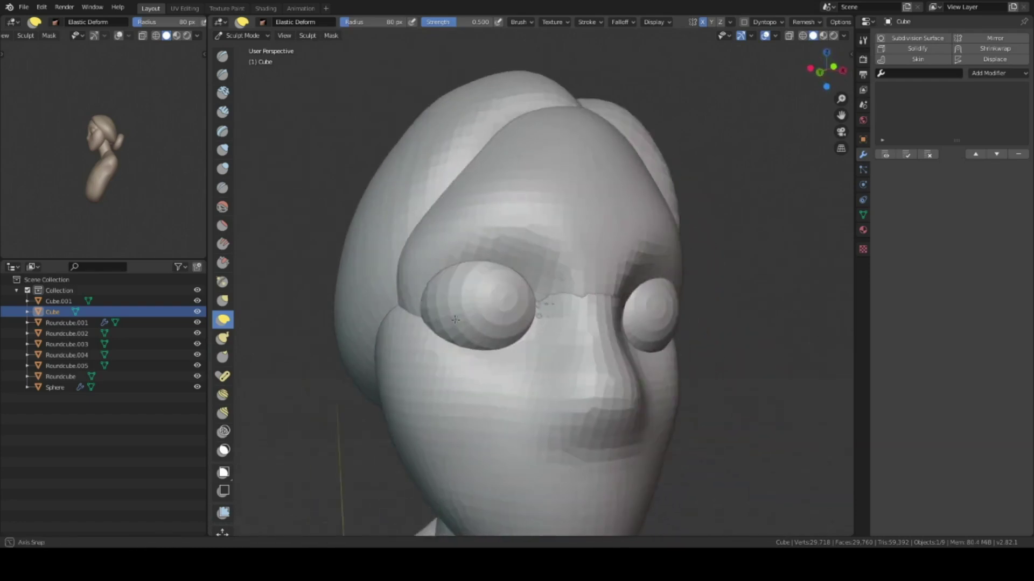
pyautogui.scroll(2, 468, 296)
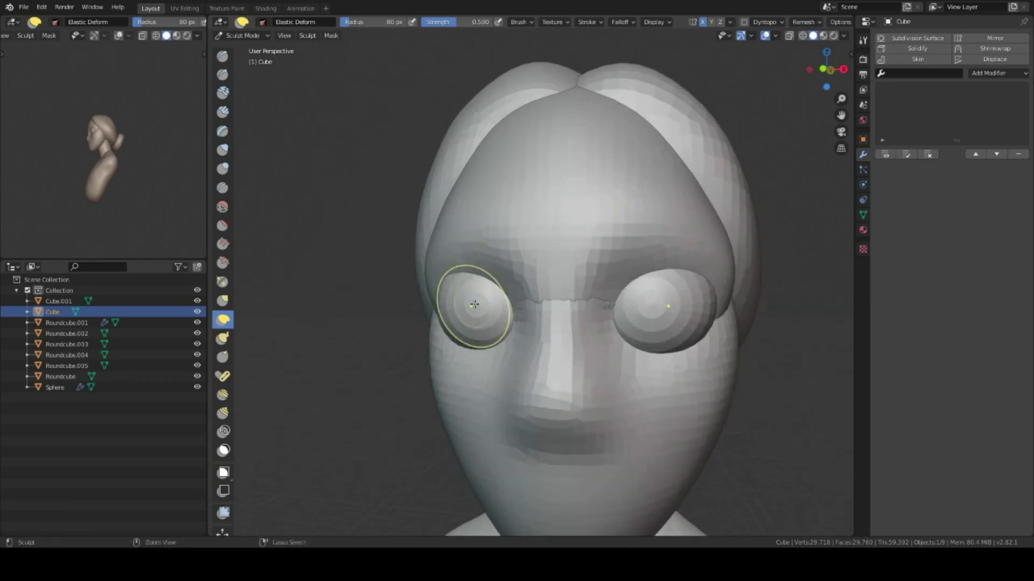
pyautogui.scroll(2, 501, 300)
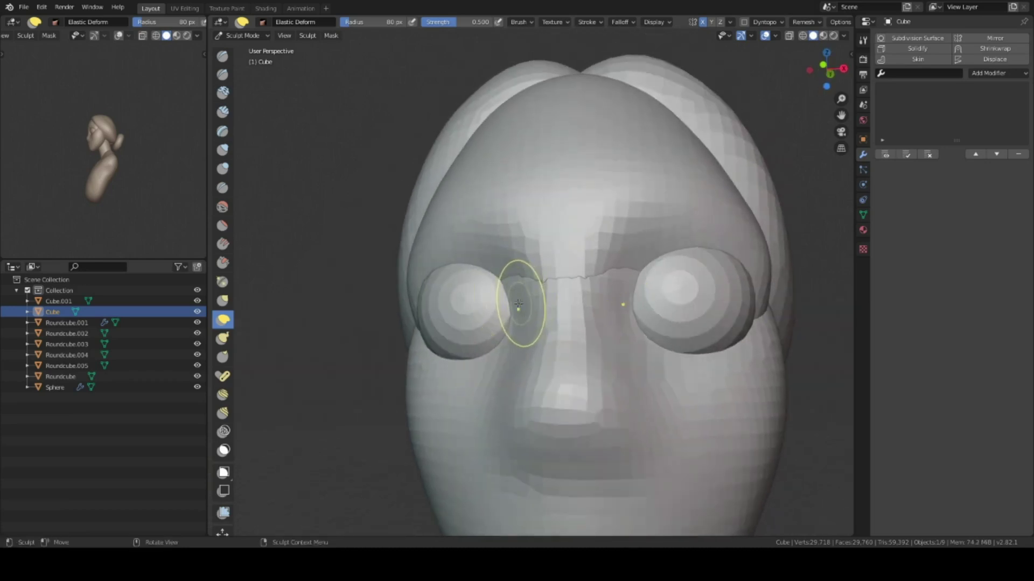
pyautogui.click(499, 305)
pyautogui.moveTo(499, 305); pyautogui.dragTo(491, 280, button='middle')
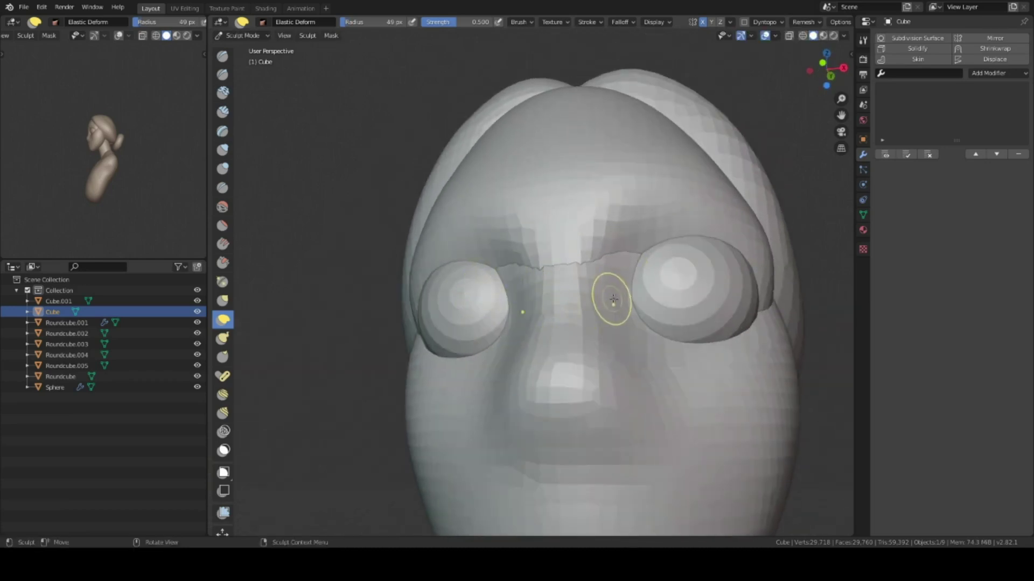
# Switch to face piece Cube.001 and keep sculpting its features.
pyautogui.click(548, 300)
pyautogui.click(542, 301)
pyautogui.click(530, 424)
pyautogui.moveTo(530, 249)
pyautogui.mouseDown(button='middle')
pyautogui.moveTo(502, 380)
pyautogui.moveTo(500, 318)
pyautogui.moveTo(489, 323)
pyautogui.mouseUp(button='middle')
pyautogui.scroll(-2, 498, 315)
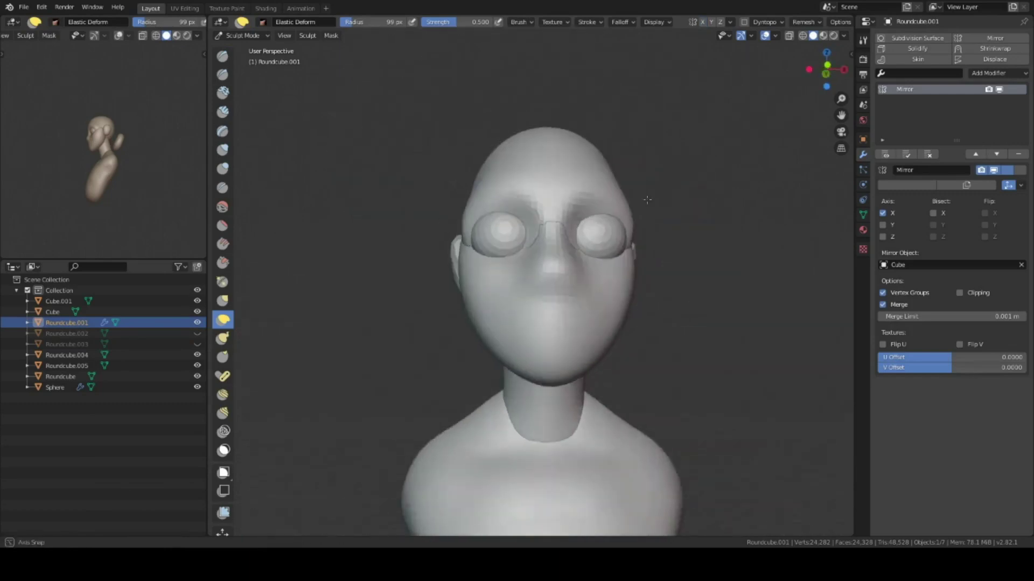
# Build up the ears into thin ear shapes with the Clay Strips brush.
pyautogui.moveTo(543, 178)
pyautogui.mouseDown(button='middle')
pyautogui.moveTo(652, 207)
pyautogui.moveTo(621, 228)
pyautogui.moveTo(538, 226)
pyautogui.mouseUp(button='middle')
pyautogui.scroll(3, 538, 226)
pyautogui.press('c')
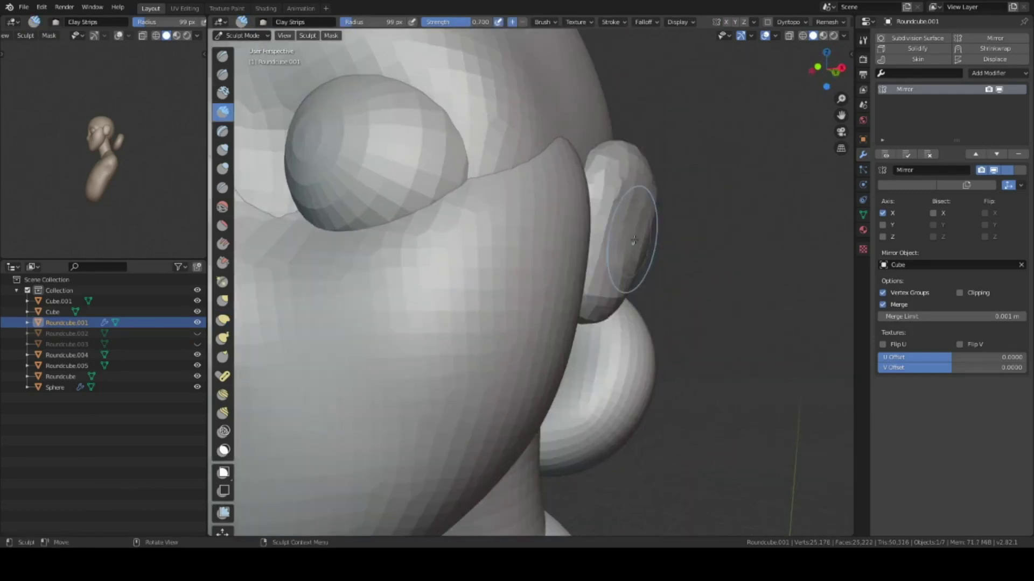
pyautogui.scroll(2, 529, 225)
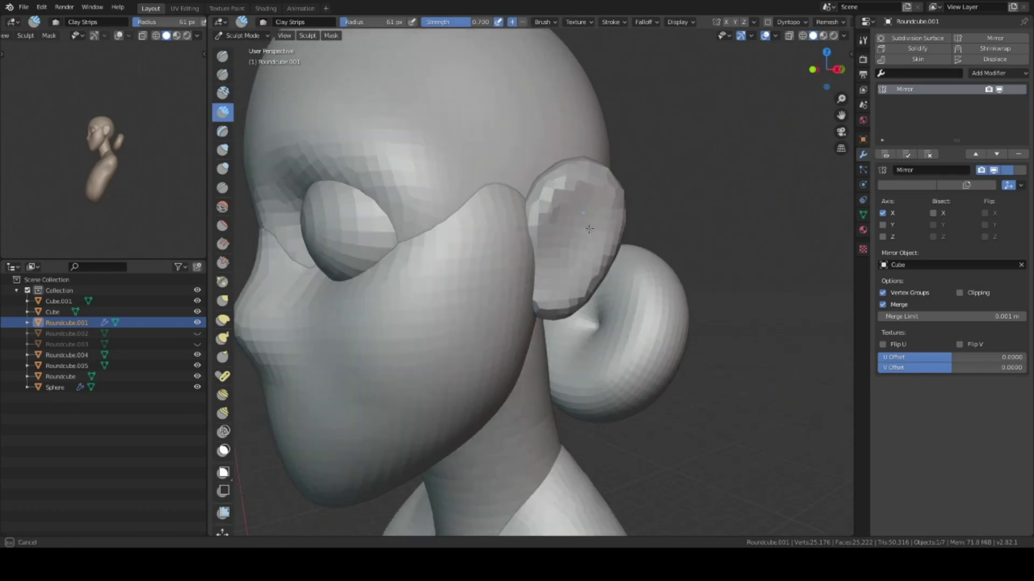
pyautogui.moveTo(576, 266)
pyautogui.mouseDown(button='middle')
pyautogui.moveTo(566, 230)
pyautogui.moveTo(570, 254)
pyautogui.moveTo(543, 266)
pyautogui.mouseUp(button='middle')
pyautogui.moveTo(540, 337)
pyautogui.mouseDown(button='middle')
pyautogui.moveTo(547, 277)
pyautogui.moveTo(454, 299)
pyautogui.moveTo(434, 323)
pyautogui.moveTo(477, 253)
pyautogui.mouseUp(button='middle')
pyautogui.press('c')
pyautogui.moveTo(458, 206)
pyautogui.mouseDown(button='middle')
pyautogui.moveTo(485, 330)
pyautogui.moveTo(522, 328)
pyautogui.moveTo(503, 270)
pyautogui.moveTo(486, 343)
pyautogui.moveTo(487, 280)
pyautogui.moveTo(509, 293)
pyautogui.mouseUp(button='middle')
# Inspect the ears isolated in Local view, then return and pick Elastic Deform.
pyautogui.press('KP_Divide')
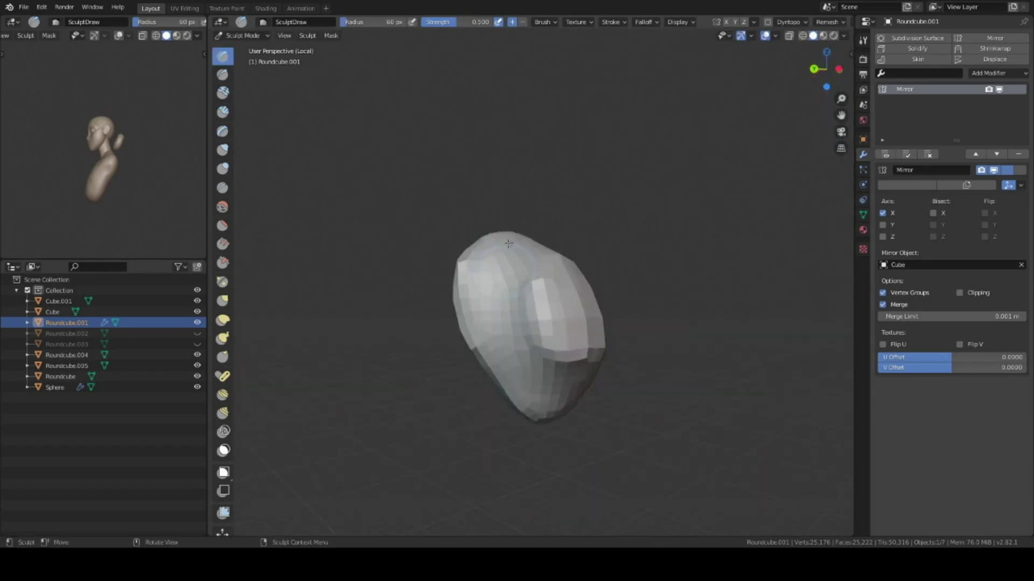
pyautogui.moveTo(587, 420); pyautogui.dragTo(429, 394, button='middle')
pyautogui.press('KP_Divide')
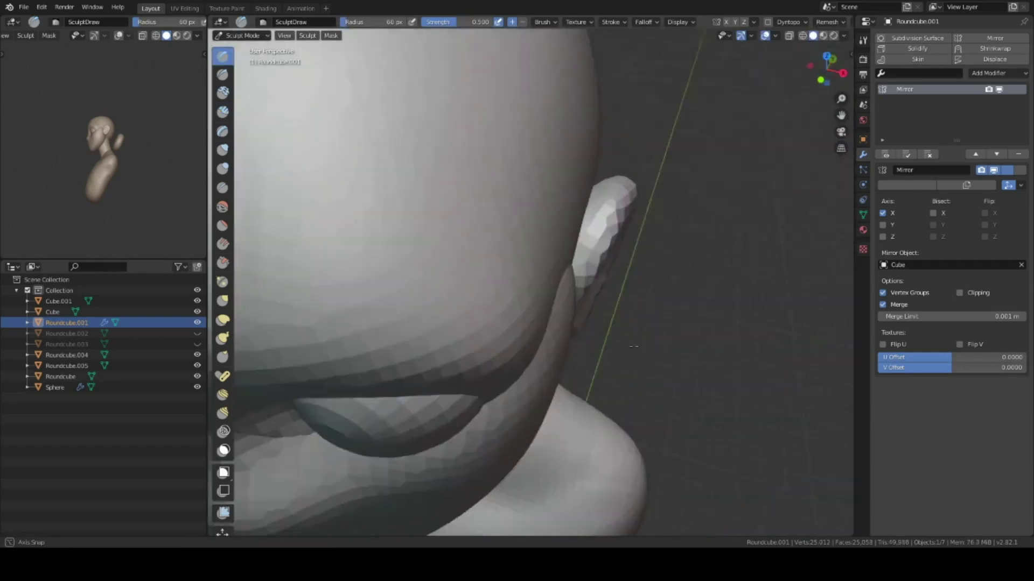
pyautogui.click(223, 320)
pyautogui.press('KP_1')
# Resume sculpting on the head, then on face piece Cube.001.
pyautogui.hotkey('ctrl', 'Tab')
pyautogui.click(483, 168)
pyautogui.hotkey('ctrl', 'Tab')
pyautogui.moveTo(483, 168)
pyautogui.mouseDown(button='middle')
pyautogui.moveTo(528, 270)
pyautogui.moveTo(561, 311)
pyautogui.moveTo(500, 366)
pyautogui.moveTo(598, 330)
pyautogui.moveTo(640, 158)
pyautogui.moveTo(565, 242)
pyautogui.moveTo(512, 269)
pyautogui.moveTo(593, 342)
pyautogui.moveTo(547, 161)
pyautogui.moveTo(560, 204)
pyautogui.moveTo(553, 232)
pyautogui.moveTo(576, 300)
pyautogui.moveTo(588, 293)
pyautogui.moveTo(536, 274)
pyautogui.mouseUp(button='middle')
pyautogui.hotkey('ctrl', 'Tab')
pyautogui.click(511, 269)
pyautogui.hotkey('ctrl', 'Tab')
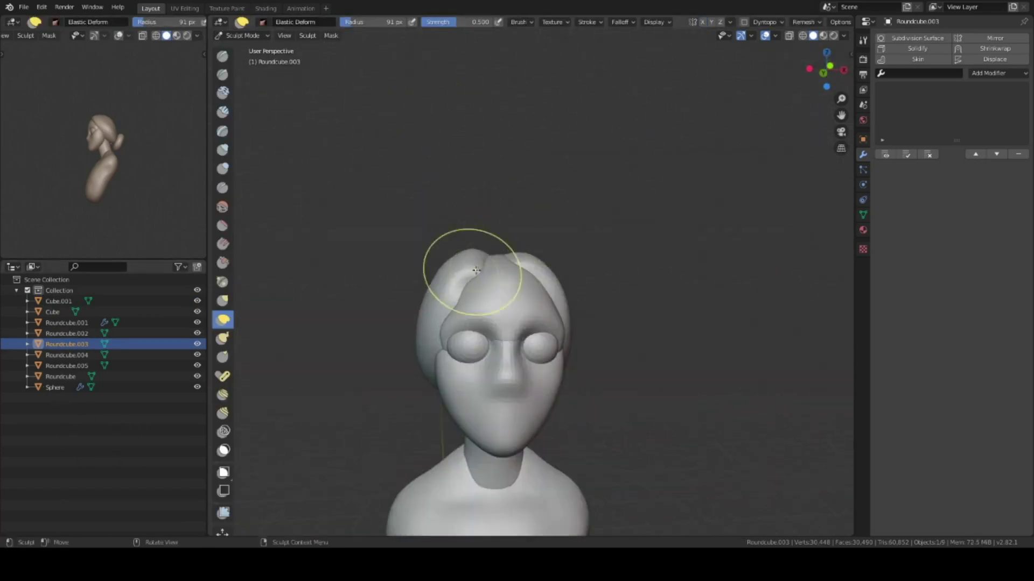
# Sculpt the hair pieces on top of the head with the Clay Strips brush.
pyautogui.moveTo(375, 274)
pyautogui.mouseDown(button='middle')
pyautogui.moveTo(532, 284)
pyautogui.moveTo(589, 242)
pyautogui.moveTo(532, 300)
pyautogui.moveTo(573, 274)
pyautogui.moveTo(495, 292)
pyautogui.mouseUp(button='middle')
pyautogui.press('c')
pyautogui.moveTo(555, 264); pyautogui.dragTo(525, 221, button='middle')
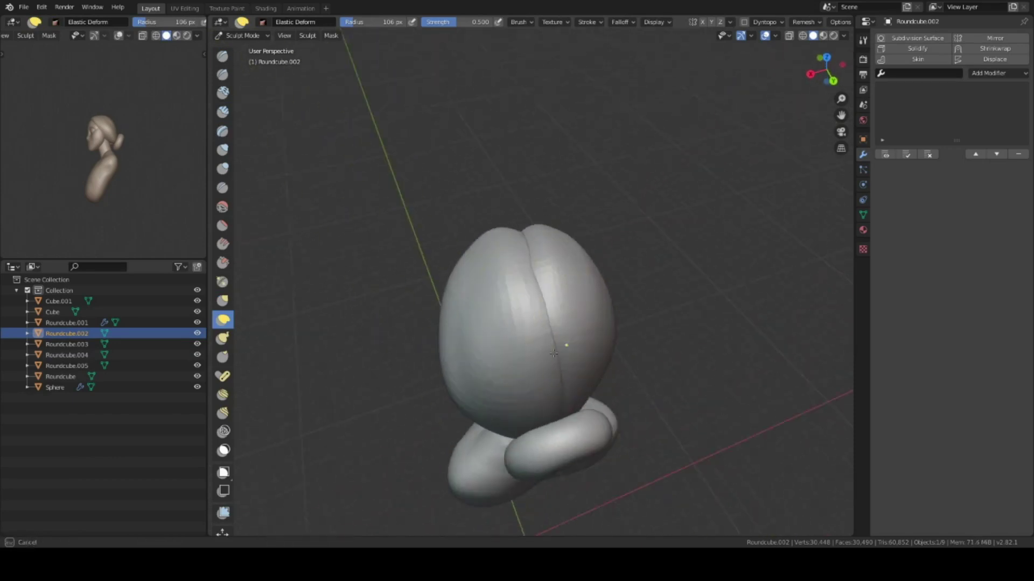
pyautogui.moveTo(587, 232)
pyautogui.mouseDown(button='middle')
pyautogui.moveTo(500, 329)
pyautogui.moveTo(538, 318)
pyautogui.moveTo(544, 290)
pyautogui.moveTo(130, 157)
pyautogui.mouseUp(button='middle')
pyautogui.moveTo(517, 291)
pyautogui.mouseDown(button='middle')
pyautogui.moveTo(481, 280)
pyautogui.moveTo(623, 231)
pyautogui.moveTo(588, 242)
pyautogui.moveTo(535, 218)
pyautogui.moveTo(518, 190)
pyautogui.mouseUp(button='middle')
pyautogui.press('c')
pyautogui.click(536, 45)
# Reshape the back of the hair with Elastic Deform, then select hair piece Roundcube.003.
pyautogui.moveTo(538, 243); pyautogui.dragTo(583, 359, button='middle')
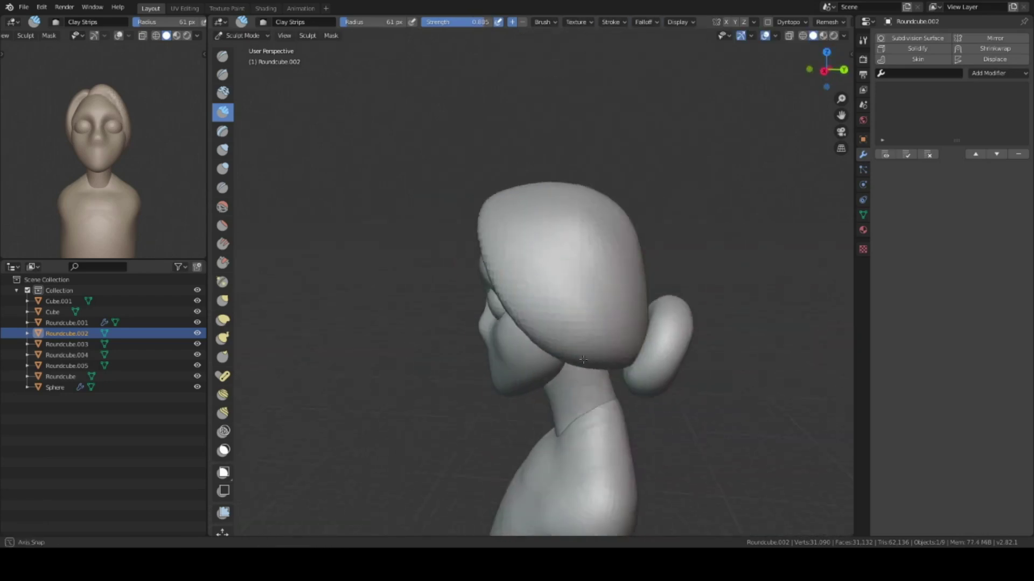
pyautogui.moveTo(604, 318)
pyautogui.mouseDown(button='middle')
pyautogui.moveTo(547, 300)
pyautogui.moveTo(623, 254)
pyautogui.moveTo(611, 323)
pyautogui.moveTo(579, 371)
pyautogui.moveTo(520, 322)
pyautogui.moveTo(554, 333)
pyautogui.moveTo(566, 323)
pyautogui.moveTo(520, 291)
pyautogui.moveTo(554, 306)
pyautogui.moveTo(544, 231)
pyautogui.moveTo(506, 323)
pyautogui.mouseUp(button='middle')
pyautogui.press('e')
pyautogui.hotkey('ctrl', 'Tab')
pyautogui.click(520, 322)
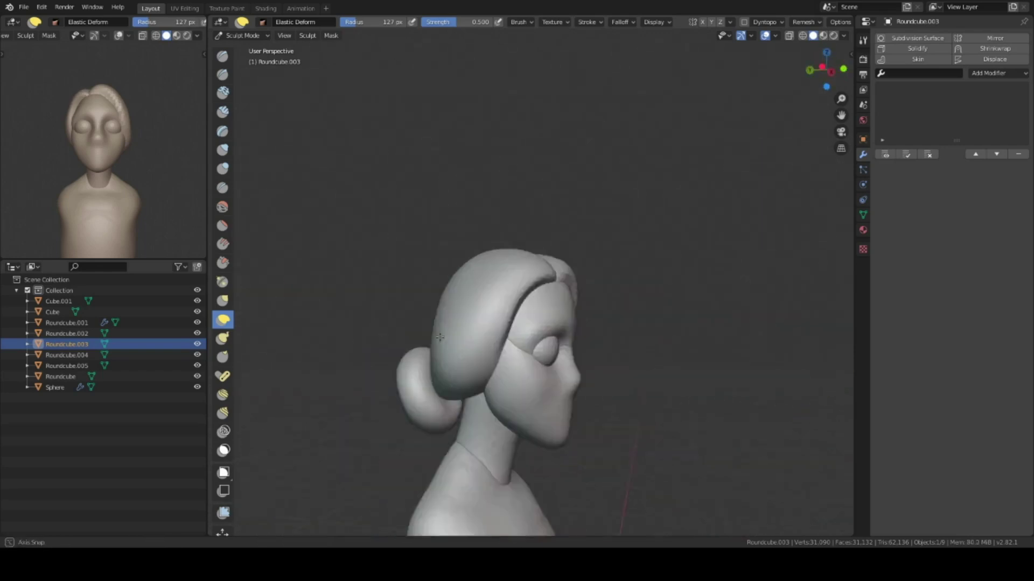
# Add a Round Cube beside the head from Quick Favorites, with Subdivision added and applied.
pyautogui.hotkey('ctrl', 'Tab')
pyautogui.press('KP_1')
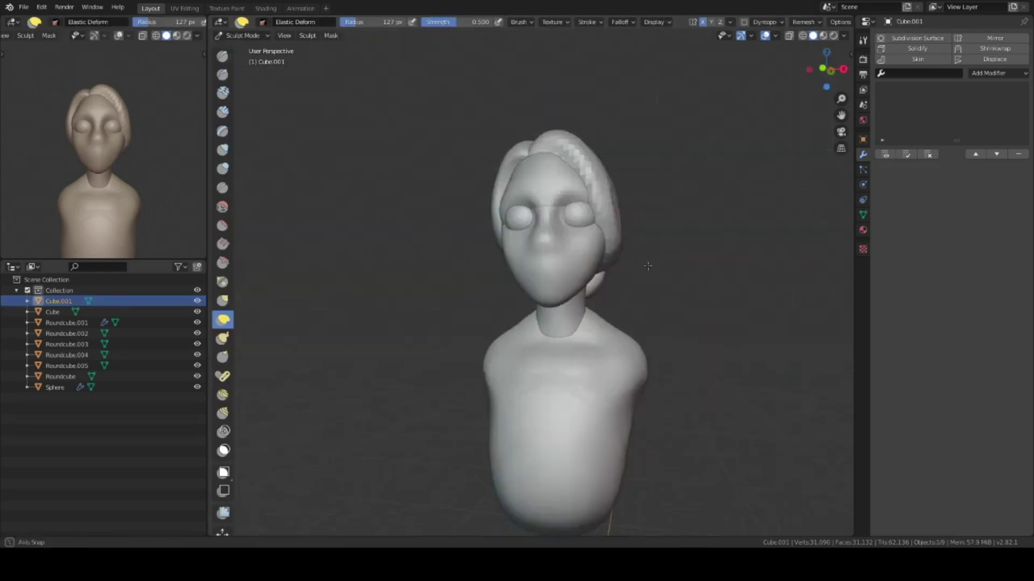
pyautogui.hotkey('ctrl', 'Tab')
pyautogui.press('q')
pyautogui.moveTo(619, 231)
pyautogui.mouseDown(button='middle')
pyautogui.moveTo(635, 276)
pyautogui.moveTo(534, 252)
pyautogui.mouseUp(button='middle')
pyautogui.click(635, 253)
pyautogui.hotkey('ctrl', '1')
pyautogui.hotkey('ctrl', 'a')
# Sculpt the new Roundcube.006 with Elastic Deform at 73 px radius.
pyautogui.hotkey('ctrl', 'Tab')
pyautogui.scroll(3, 657, 218)
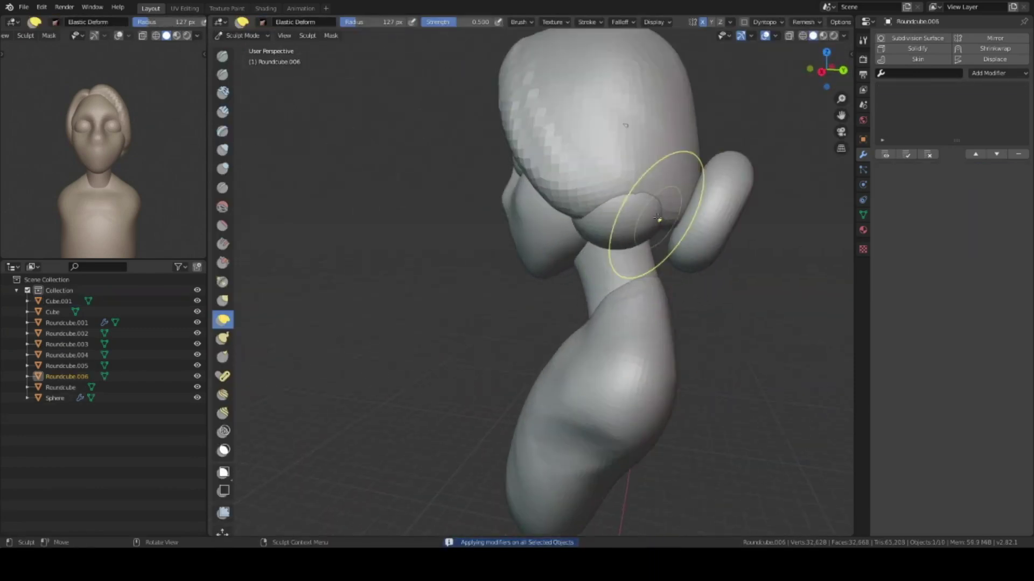
pyautogui.scroll(-3, 611, 246)
pyautogui.moveTo(611, 246)
pyautogui.mouseDown(button='middle')
pyautogui.moveTo(638, 203)
pyautogui.moveTo(612, 238)
pyautogui.mouseUp(button='middle')
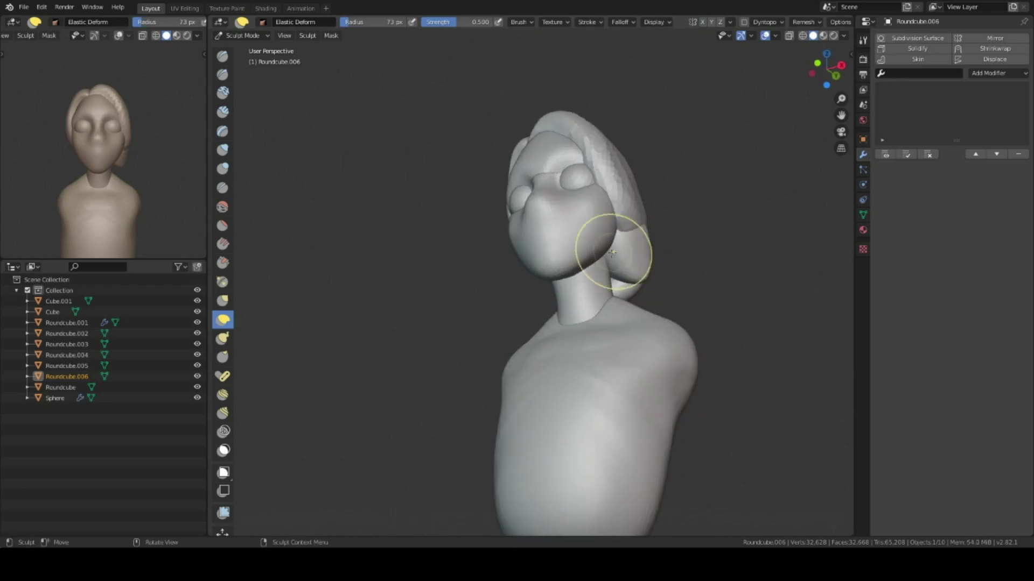
pyautogui.hotkey('ctrl', 'Tab')
# Delete the extra Roundcube.006 piece.
pyautogui.click(538, 215)
pyautogui.press('Delete')
pyautogui.moveTo(618, 287); pyautogui.dragTo(652, 155, button='middle')
pyautogui.scroll(2, 652, 155)
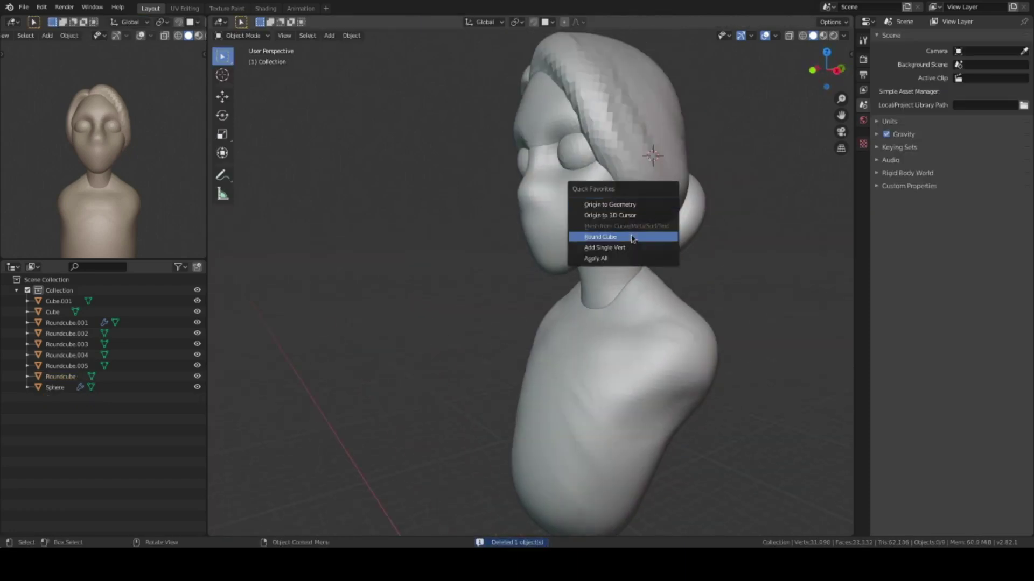
# Add a single vertex, extrude it into a chain, and give it a Skin modifier.
pyautogui.click(604, 247)
pyautogui.press('e')
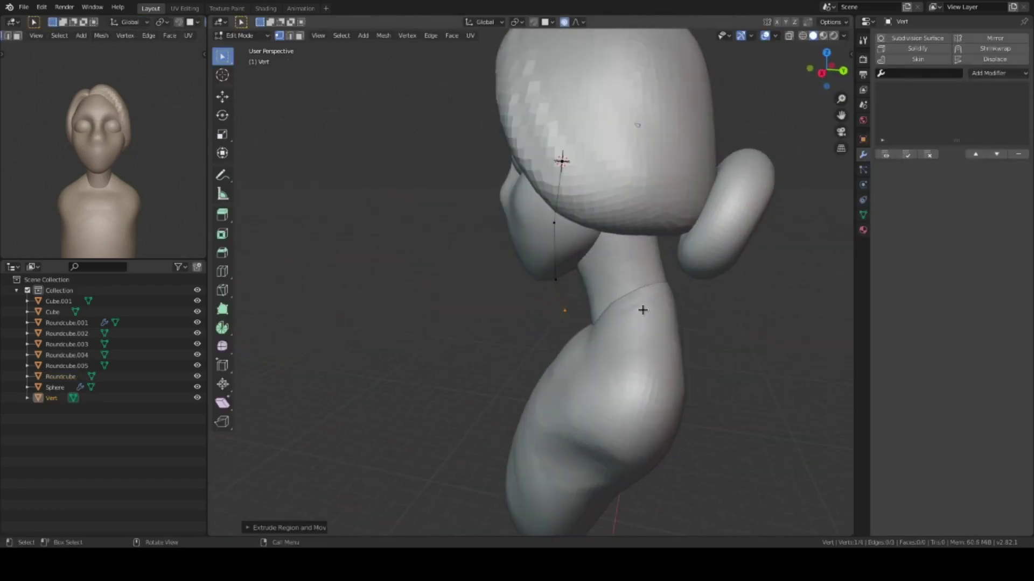
pyautogui.moveTo(643, 310); pyautogui.dragTo(619, 307, button='middle')
pyautogui.click(917, 60)
pyautogui.hotkey('alt', 'z')
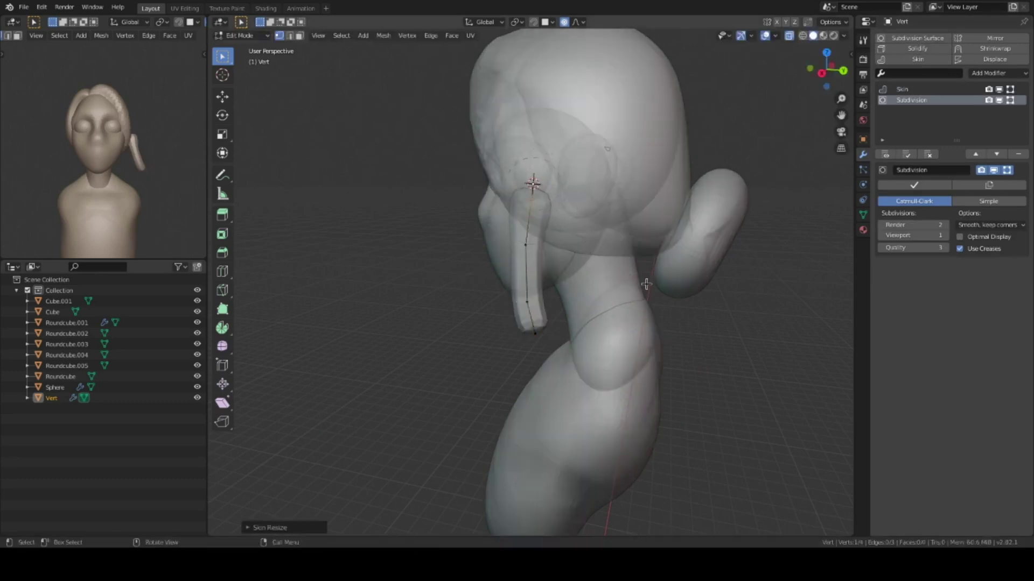
pyautogui.hotkey('alt', 'z')
# Move and rotate the first hair strand down onto the neck.
pyautogui.moveTo(563, 291); pyautogui.dragTo(626, 321, button='middle')
pyautogui.press('g')
pyautogui.click(602, 304)
pyautogui.press('r')
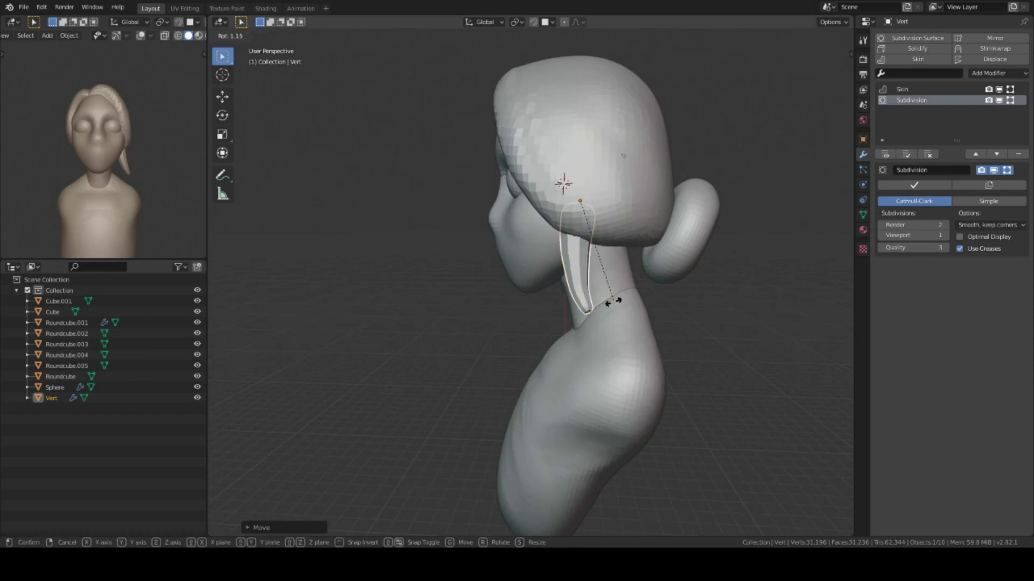
pyautogui.moveTo(557, 303); pyautogui.dragTo(619, 285, button='middle')
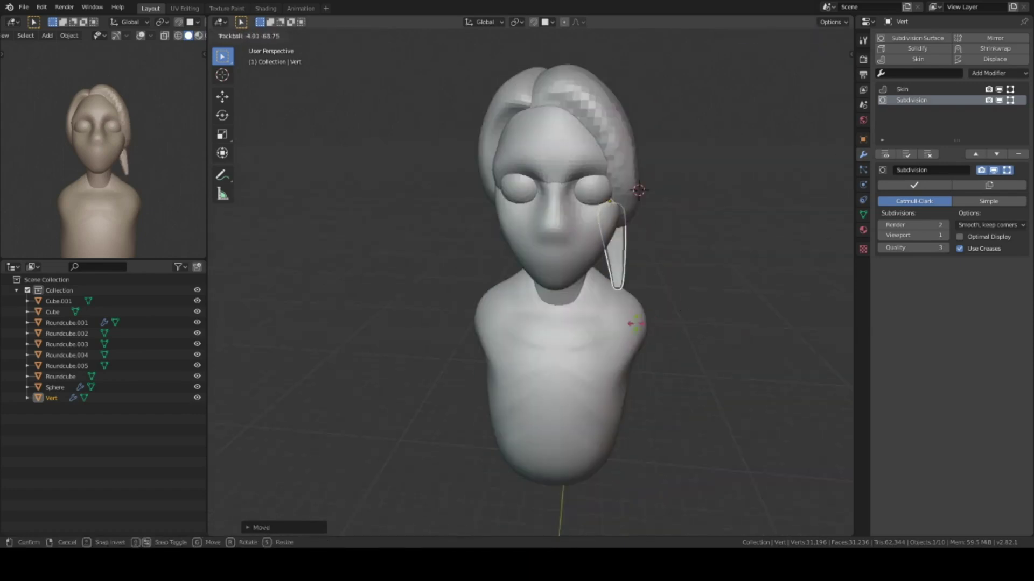
pyautogui.press('g')
# Duplicate the strand with Shift+D and rotate the copies behind the neck.
pyautogui.hotkey('shift', 'd')
pyautogui.click(665, 269)
pyautogui.moveTo(665, 269)
pyautogui.mouseDown(button='middle')
pyautogui.moveTo(664, 307)
pyautogui.moveTo(562, 231)
pyautogui.moveTo(667, 305)
pyautogui.mouseUp(button='middle')
pyautogui.hotkey('shift', 'd')
pyautogui.click(665, 307)
pyautogui.press('g')
pyautogui.click(561, 231)
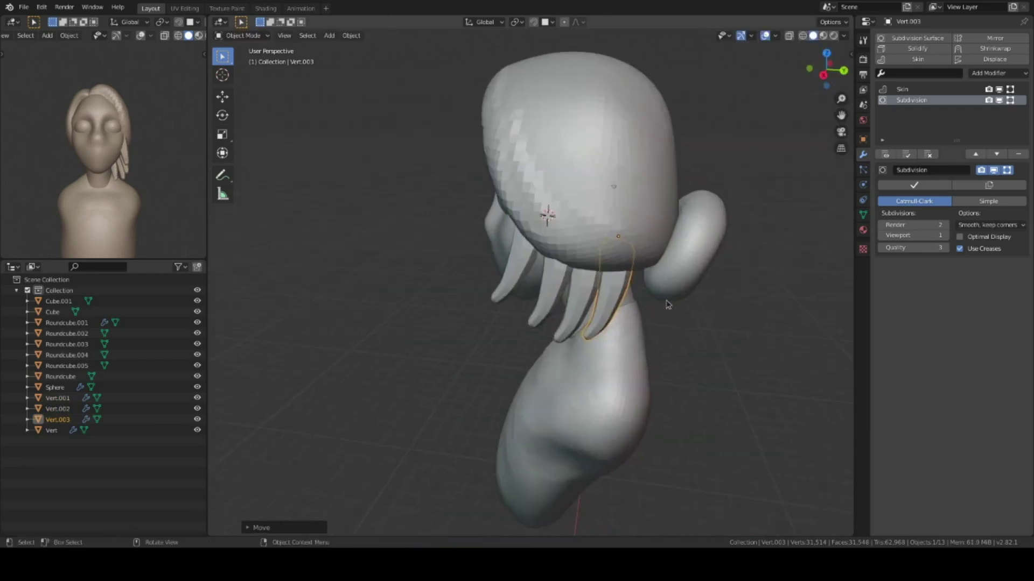
pyautogui.click(735, 287)
pyautogui.moveTo(736, 286)
pyautogui.mouseDown(button='middle')
pyautogui.moveTo(557, 235)
pyautogui.moveTo(633, 253)
pyautogui.mouseUp(button='middle')
pyautogui.click(557, 234)
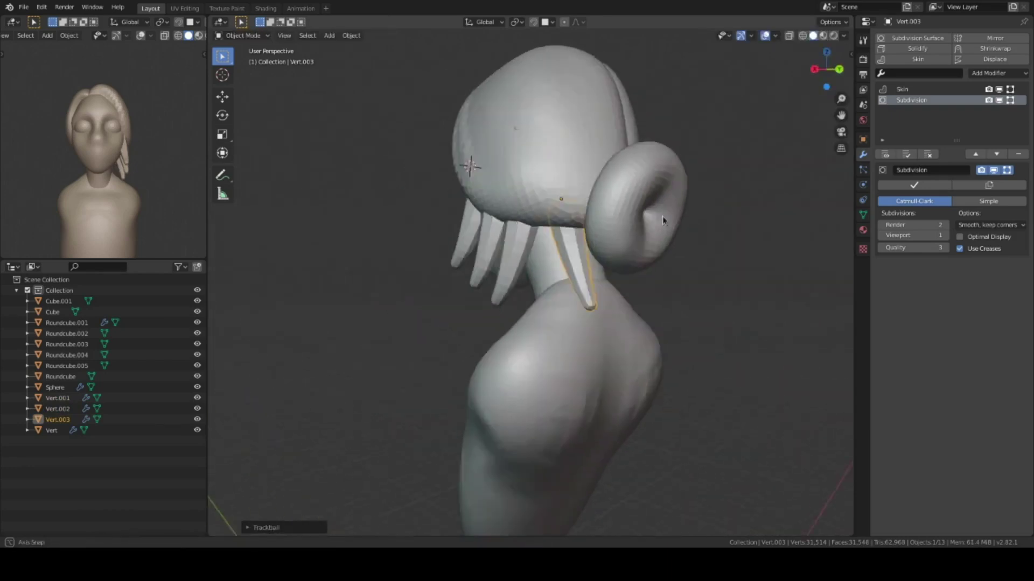
pyautogui.click(695, 261)
pyautogui.moveTo(695, 261); pyautogui.dragTo(619, 289, button='middle')
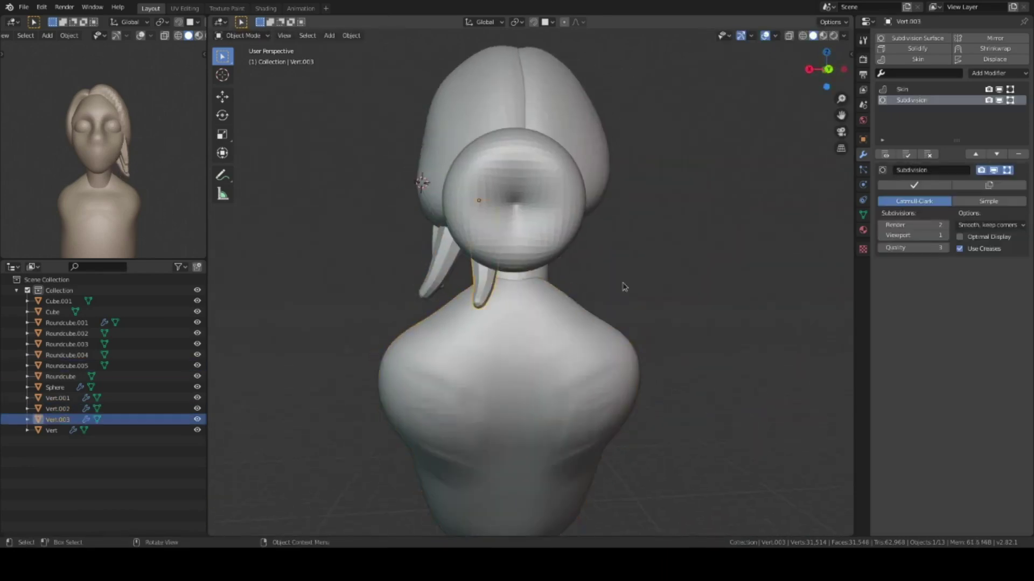
# Duplicate strand Vert.003 into more locks hanging around the face.
pyautogui.click(463, 331)
pyautogui.hotkey('shift', 'd')
pyautogui.moveTo(547, 293); pyautogui.dragTo(486, 326, button='middle')
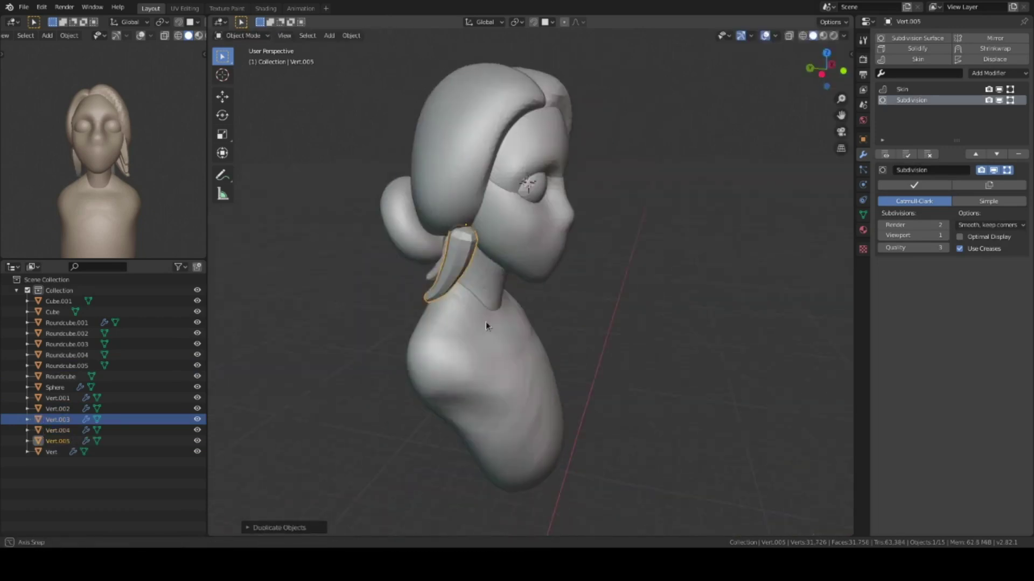
pyautogui.click(581, 283)
pyautogui.moveTo(581, 283)
pyautogui.mouseDown(button='middle')
pyautogui.moveTo(466, 243)
pyautogui.moveTo(538, 259)
pyautogui.mouseUp(button='middle')
pyautogui.hotkey('shift', 'd')
pyautogui.click(539, 258)
pyautogui.hotkey('shift', 'd')
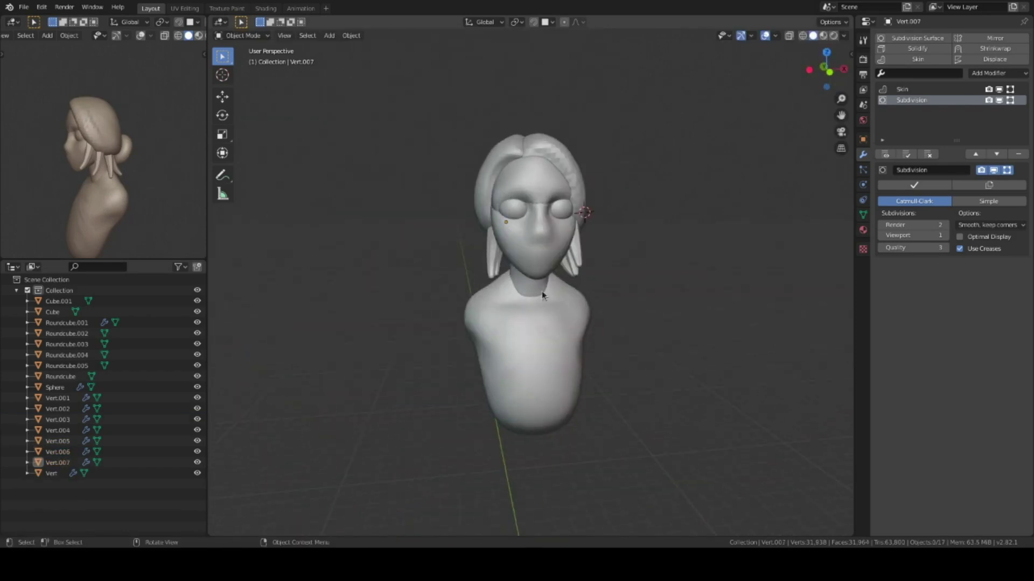
pyautogui.moveTo(542, 295)
pyautogui.mouseDown(button='middle')
pyautogui.moveTo(570, 243)
pyautogui.moveTo(547, 316)
pyautogui.moveTo(527, 237)
pyautogui.mouseUp(button='middle')
# Sculpt the hair piece around the bun with Elastic Deform at 114 px.
pyautogui.click(570, 243)
pyautogui.hotkey('ctrl', 'Tab')
pyautogui.moveTo(536, 296)
pyautogui.mouseDown(button='middle')
pyautogui.moveTo(549, 281)
pyautogui.moveTo(618, 327)
pyautogui.moveTo(616, 244)
pyautogui.moveTo(668, 243)
pyautogui.mouseUp(button='middle')
pyautogui.moveTo(618, 276)
pyautogui.mouseDown(button='middle')
pyautogui.moveTo(589, 300)
pyautogui.moveTo(585, 233)
pyautogui.moveTo(565, 260)
pyautogui.moveTo(535, 415)
pyautogui.moveTo(588, 236)
pyautogui.moveTo(530, 208)
pyautogui.moveTo(582, 376)
pyautogui.mouseUp(button='middle')
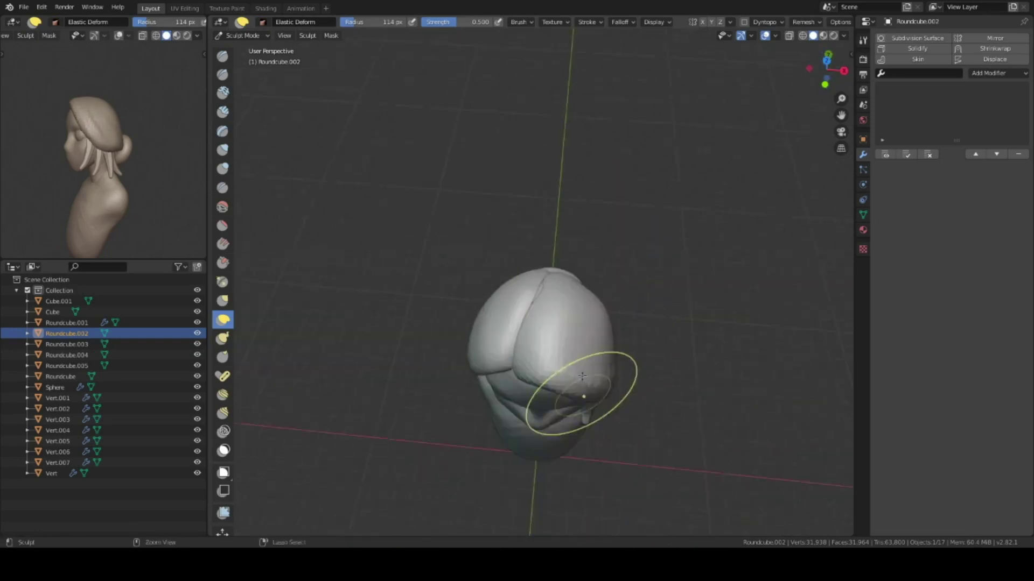
# Select the head mesh Cube instead of the eyes.
pyautogui.moveTo(516, 224)
pyautogui.mouseDown(button='middle')
pyautogui.moveTo(561, 266)
pyautogui.moveTo(686, 320)
pyautogui.mouseUp(button='middle')
pyautogui.hotkey('ctrl', 'Tab')
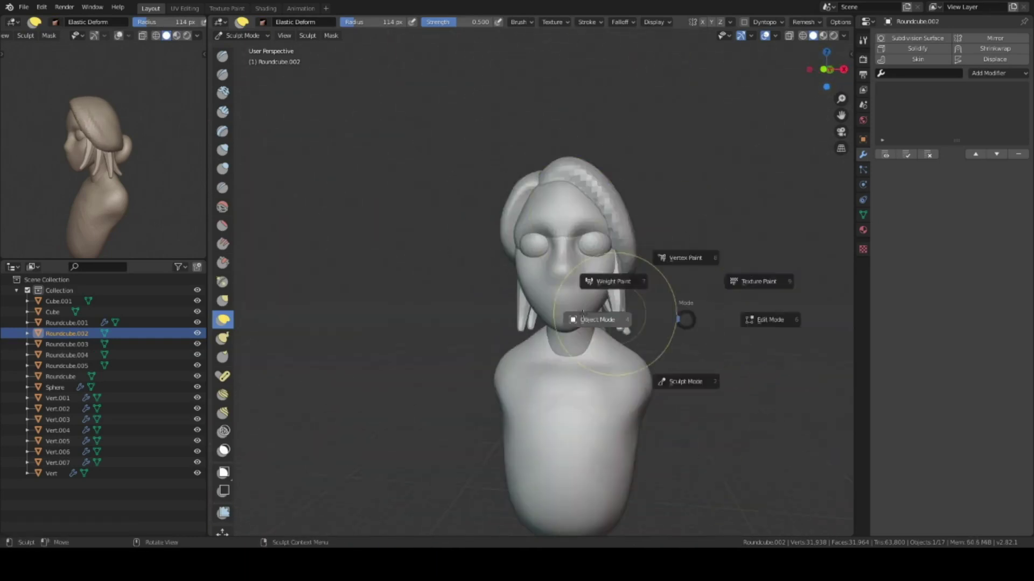
pyautogui.scroll(3, 583, 327)
pyautogui.scroll(4, 651, 184)
pyautogui.click(651, 185)
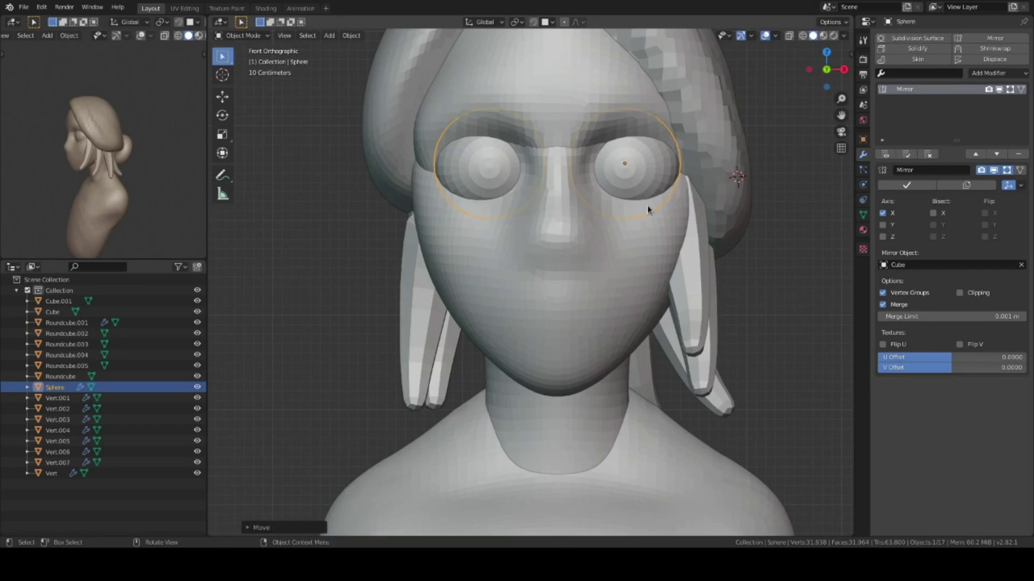
pyautogui.scroll(-3, 647, 209)
pyautogui.click(605, 115)
pyautogui.keyDown('shift'); pyautogui.click(599, 192); pyautogui.keyUp('shift')
pyautogui.scroll(2, 583, 234)
# Put the head in Sculpt Mode and remesh it at 0.1 m voxel size.
pyautogui.hotkey('ctrl', 'Tab')
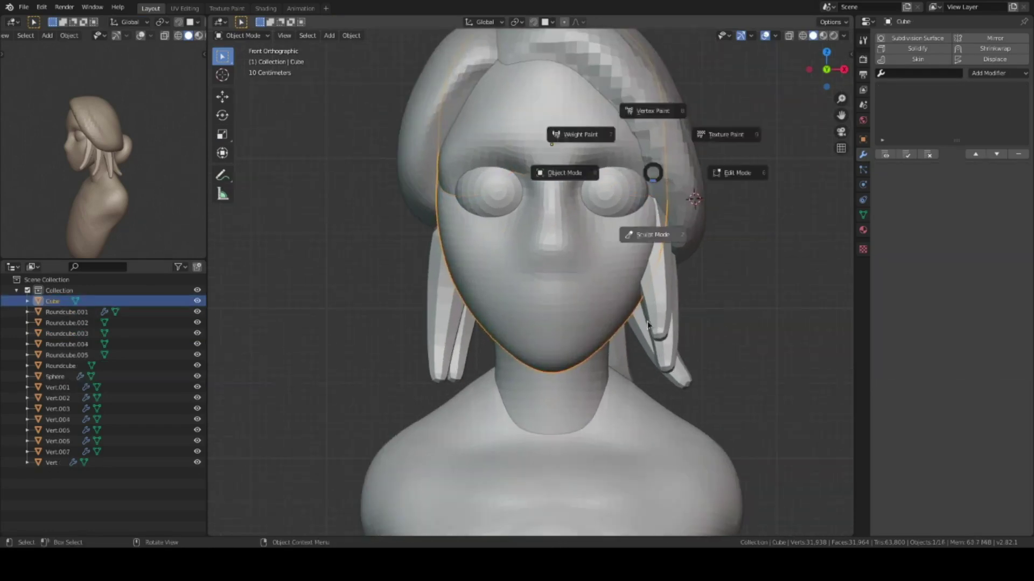
pyautogui.click(669, 231)
pyautogui.press('2')
pyautogui.scroll(3, 595, 254)
pyautogui.scroll(-4, 594, 253)
pyautogui.moveTo(595, 253); pyautogui.dragTo(130, 191, button='middle')
pyautogui.scroll(4, 565, 242)
pyautogui.click(826, 22)
pyautogui.click(846, 43)
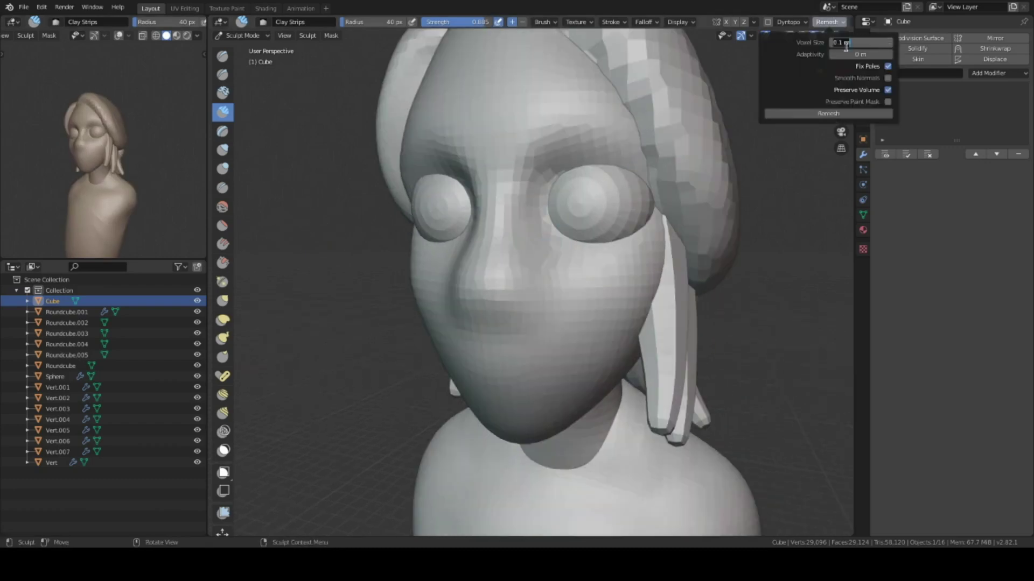
# Push the brows and top of the head into shape with Elastic Deform.
pyautogui.moveTo(633, 196)
pyautogui.mouseDown(button='middle')
pyautogui.moveTo(552, 195)
pyautogui.moveTo(495, 172)
pyautogui.mouseUp(button='middle')
pyautogui.moveTo(540, 250)
pyautogui.mouseDown(button='middle')
pyautogui.moveTo(485, 172)
pyautogui.moveTo(501, 214)
pyautogui.moveTo(594, 260)
pyautogui.mouseUp(button='middle')
pyautogui.press('e')
pyautogui.scroll(4, 642, 238)
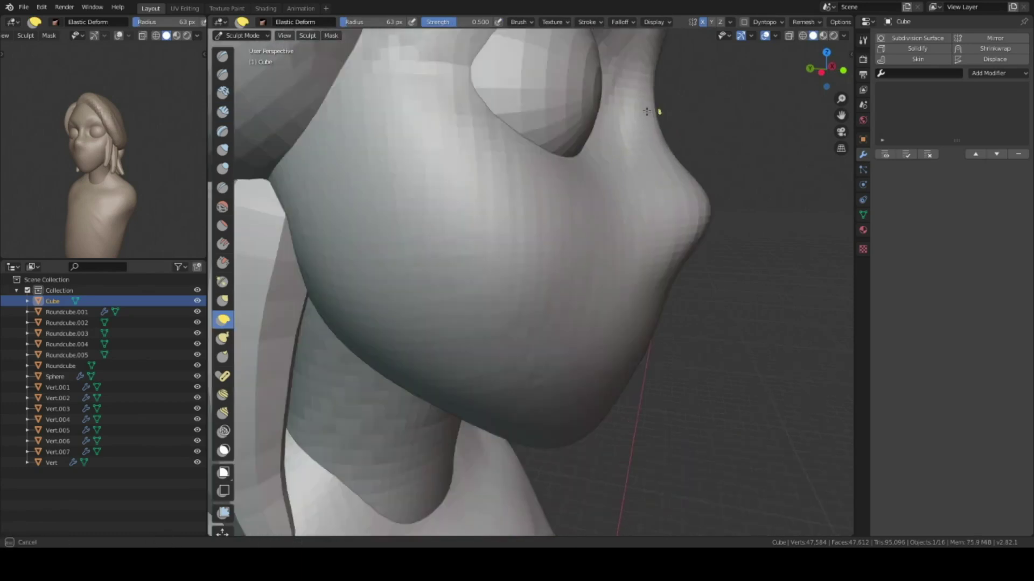
pyautogui.scroll(1, 608, 157)
pyautogui.scroll(-5, 640, 218)
pyautogui.moveTo(640, 217)
pyautogui.mouseDown(button='middle')
pyautogui.moveTo(538, 242)
pyautogui.moveTo(511, 259)
pyautogui.moveTo(516, 269)
pyautogui.moveTo(480, 221)
pyautogui.mouseUp(button='middle')
# Build up heavier brows and eye sockets with Clay Strips at 38 px, 0.570 strength.
pyautogui.press('c')
pyautogui.scroll(2, 502, 272)
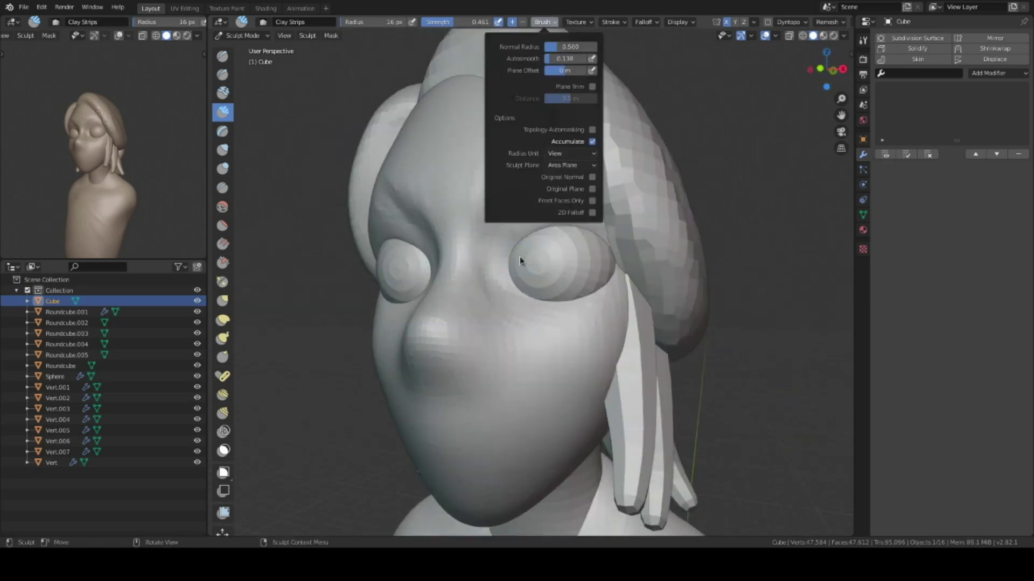
pyautogui.moveTo(499, 291)
pyautogui.mouseDown(button='middle')
pyautogui.moveTo(473, 286)
pyautogui.moveTo(510, 269)
pyautogui.mouseUp(button='middle')
pyautogui.click(501, 273)
pyautogui.moveTo(488, 327)
pyautogui.mouseDown(button='middle')
pyautogui.moveTo(511, 293)
pyautogui.moveTo(531, 353)
pyautogui.moveTo(502, 293)
pyautogui.moveTo(565, 327)
pyautogui.moveTo(517, 290)
pyautogui.moveTo(511, 302)
pyautogui.moveTo(527, 291)
pyautogui.moveTo(448, 256)
pyautogui.moveTo(517, 258)
pyautogui.moveTo(512, 203)
pyautogui.moveTo(618, 236)
pyautogui.mouseUp(button='middle')
pyautogui.scroll(-4, 516, 258)
pyautogui.scroll(4, 516, 258)
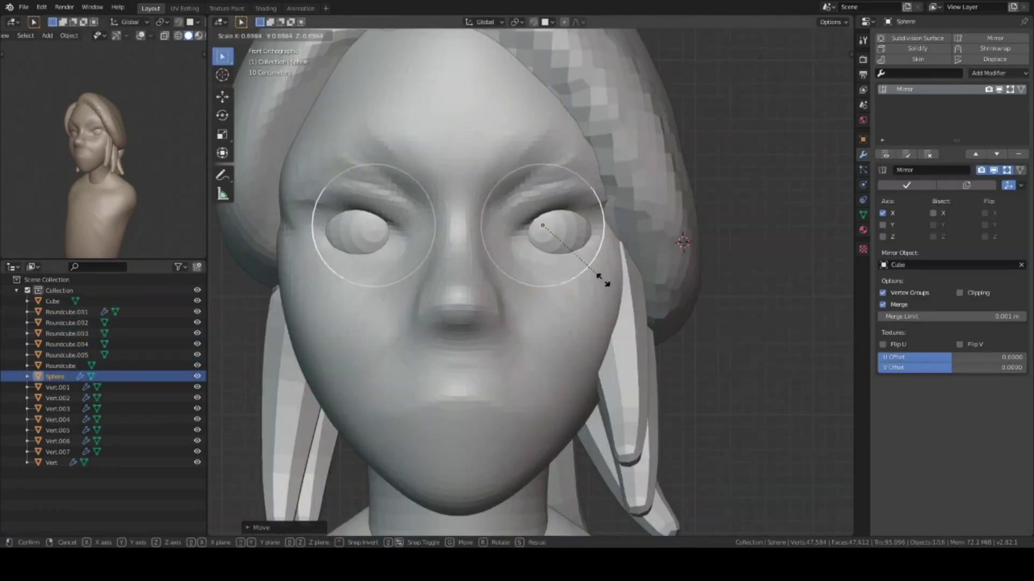
# Sculpt the eyelids on the head mesh, checking from the front view.
pyautogui.click(600, 267)
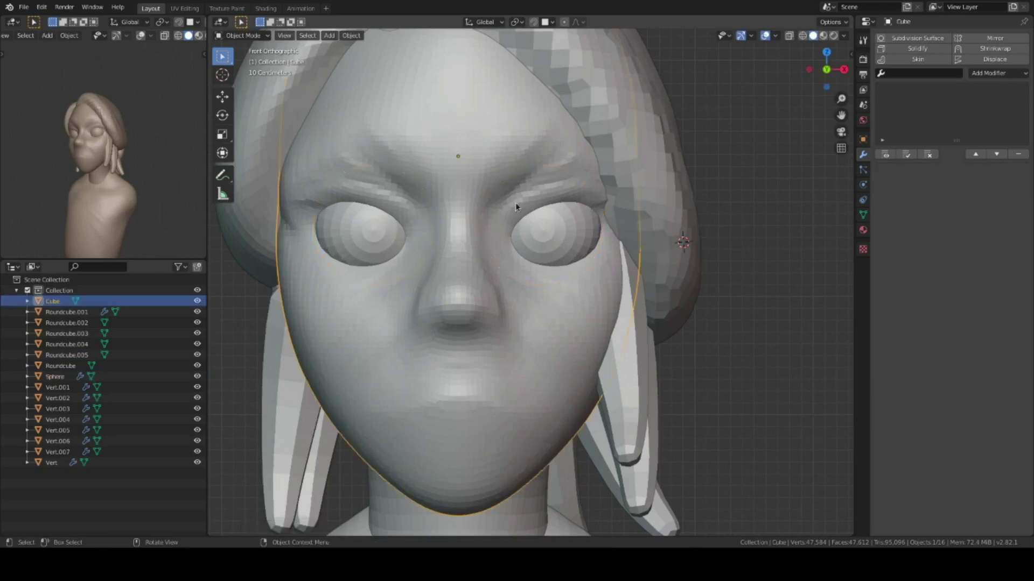
pyautogui.hotkey('ctrl', 'Tab')
pyautogui.scroll(-1, 528, 253)
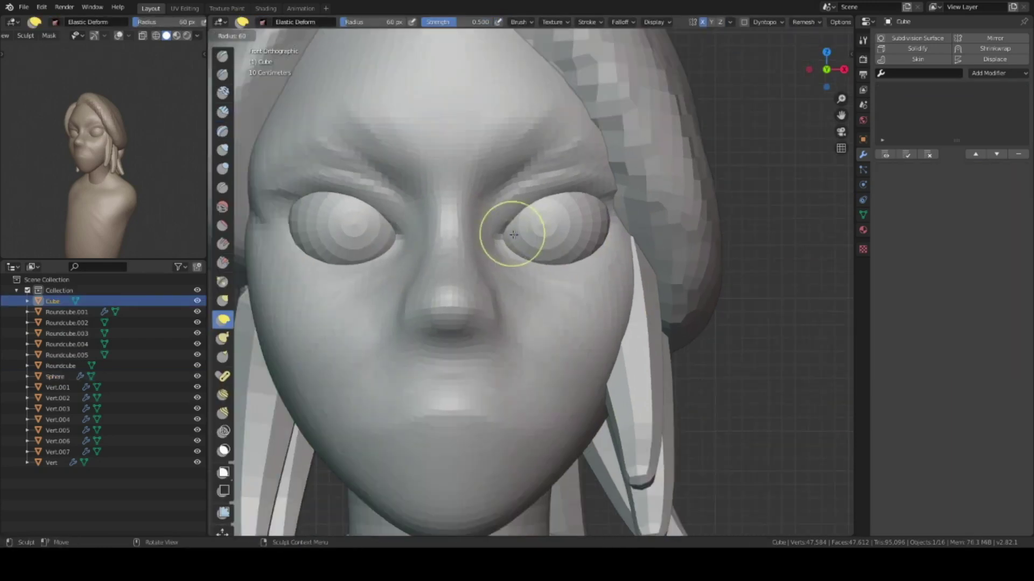
pyautogui.scroll(2, 528, 258)
pyautogui.scroll(-3, 528, 279)
pyautogui.moveTo(529, 279); pyautogui.dragTo(497, 267, button='middle')
pyautogui.scroll(4, 517, 275)
pyautogui.press('KP_1')
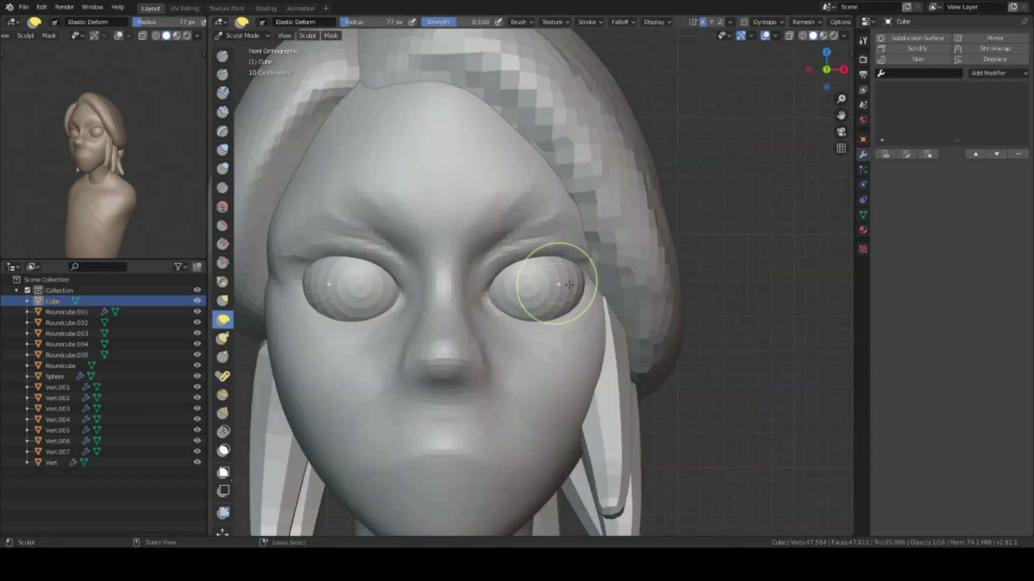
# Reposition the eyes with G, then go back to sculpting the head.
pyautogui.hotkey('ctrl', 'Tab')
pyautogui.click(542, 295)
pyautogui.press('g')
pyautogui.click(539, 199)
pyautogui.hotkey('ctrl', 'Tab')
pyautogui.moveTo(538, 199)
pyautogui.mouseDown(button='middle')
pyautogui.moveTo(566, 219)
pyautogui.moveTo(605, 281)
pyautogui.moveTo(461, 322)
pyautogui.moveTo(488, 351)
pyautogui.moveTo(426, 302)
pyautogui.moveTo(458, 269)
pyautogui.moveTo(573, 203)
pyautogui.moveTo(542, 190)
pyautogui.mouseUp(button='middle')
# Refine the lids with Clay Strips at 49 px, 0.442 strength, and isolate the head in local view.
pyautogui.scroll(-2, 566, 219)
pyautogui.scroll(3, 581, 242)
pyautogui.scroll(-3, 489, 351)
pyautogui.scroll(3, 418, 293)
pyautogui.scroll(2, 573, 203)
pyautogui.press('KP_Divide')
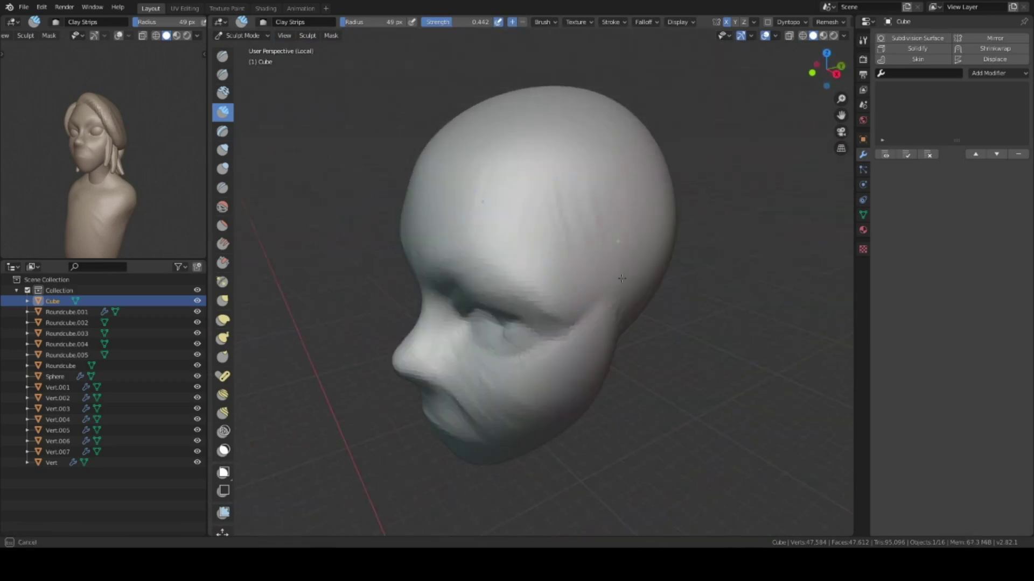
# Shape the eye sockets with Elastic Deform, toggling local view of the head.
pyautogui.scroll(2, 547, 234)
pyautogui.moveTo(547, 233); pyautogui.dragTo(518, 326, button='middle')
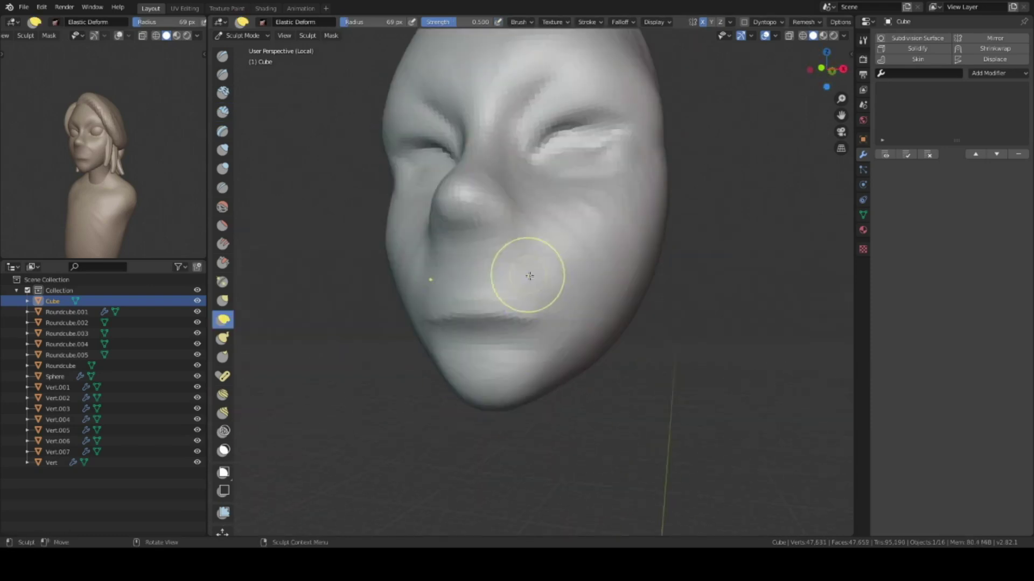
pyautogui.press('KP_Divide')
pyautogui.moveTo(492, 306); pyautogui.dragTo(587, 302, button='middle')
pyautogui.click(223, 320)
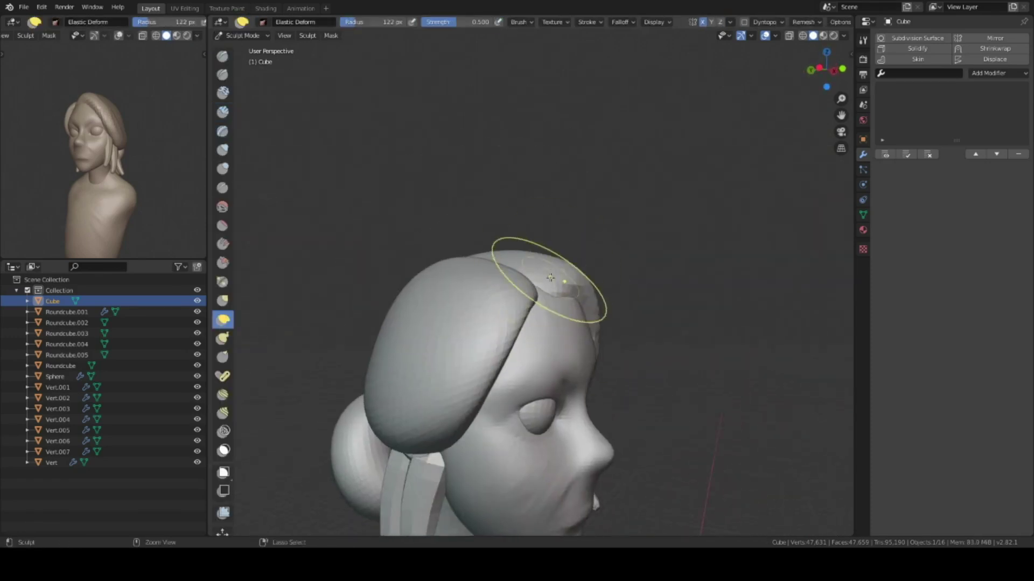
pyautogui.moveTo(550, 277)
pyautogui.mouseDown(button='middle')
pyautogui.moveTo(577, 333)
pyautogui.moveTo(699, 355)
pyautogui.mouseUp(button='middle')
pyautogui.press('KP_Divide')
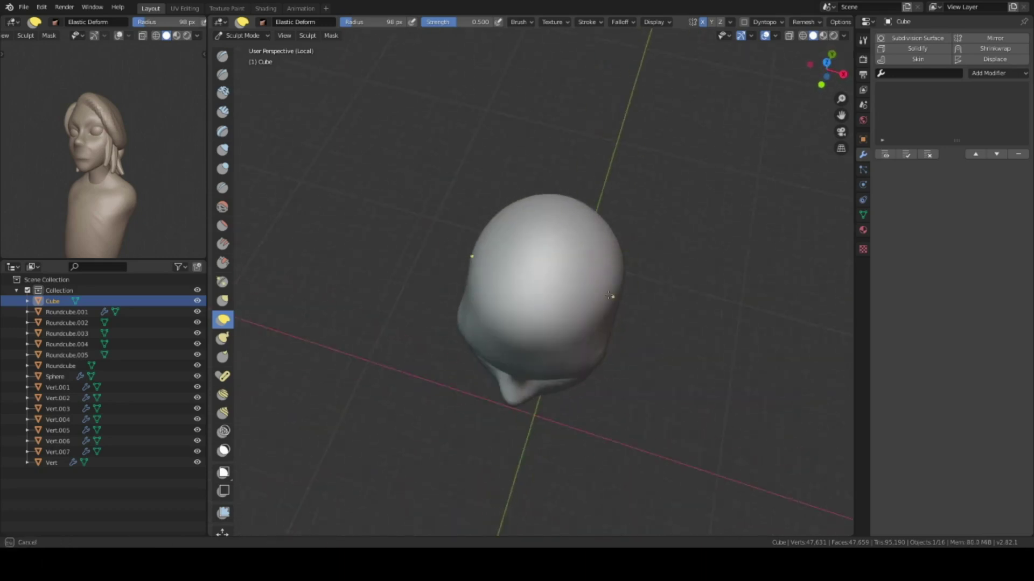
pyautogui.moveTo(610, 281)
pyautogui.mouseDown(button='middle')
pyautogui.moveTo(619, 317)
pyautogui.moveTo(601, 261)
pyautogui.moveTo(538, 261)
pyautogui.mouseUp(button='middle')
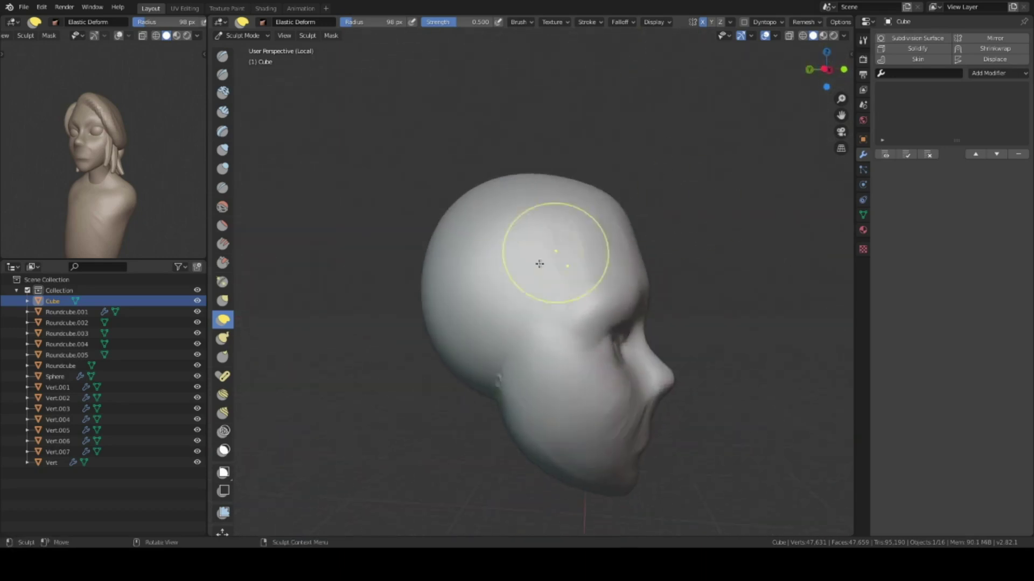
pyautogui.press('KP_Divide')
pyautogui.moveTo(528, 356)
pyautogui.mouseDown(button='middle')
pyautogui.moveTo(539, 323)
pyautogui.moveTo(534, 248)
pyautogui.mouseUp(button='middle')
# Build up flesh around both eyes with Clay Strips at 32 px, 0.727 strength.
pyautogui.press('c')
pyautogui.scroll(5, 533, 258)
pyautogui.scroll(-3, 572, 190)
pyautogui.moveTo(573, 190); pyautogui.dragTo(539, 269, button='middle')
pyautogui.scroll(3, 531, 290)
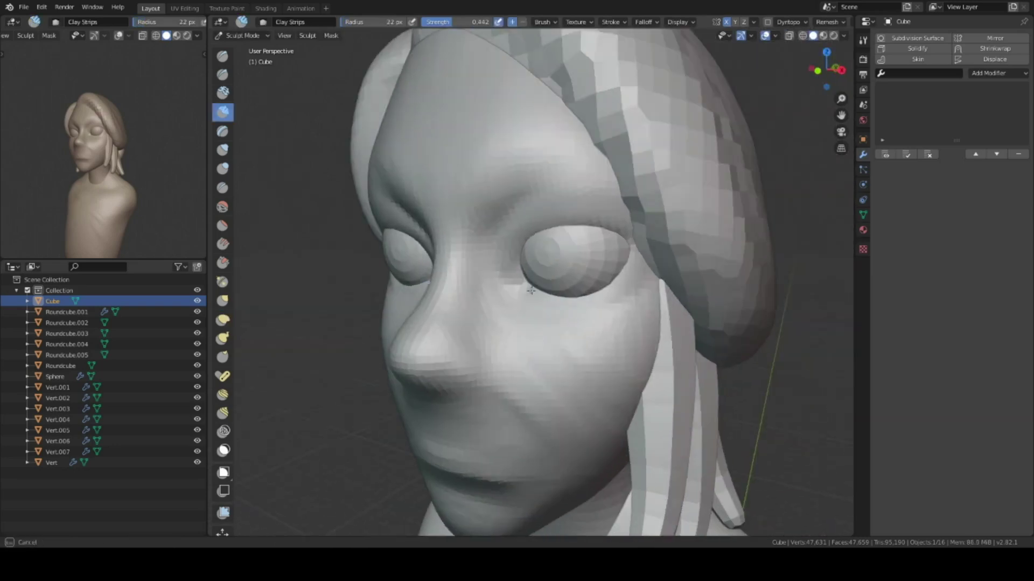
pyautogui.moveTo(570, 305)
pyautogui.mouseDown(button='middle')
pyautogui.moveTo(481, 286)
pyautogui.moveTo(537, 159)
pyautogui.mouseUp(button='middle')
# Lower the brush strength and shape the eyelids with Elastic Deform from frontal and low angles.
pyautogui.hotkey('shift', 'f')
pyautogui.moveTo(526, 246)
pyautogui.mouseDown(button='middle')
pyautogui.moveTo(528, 291)
pyautogui.moveTo(566, 351)
pyautogui.mouseUp(button='middle')
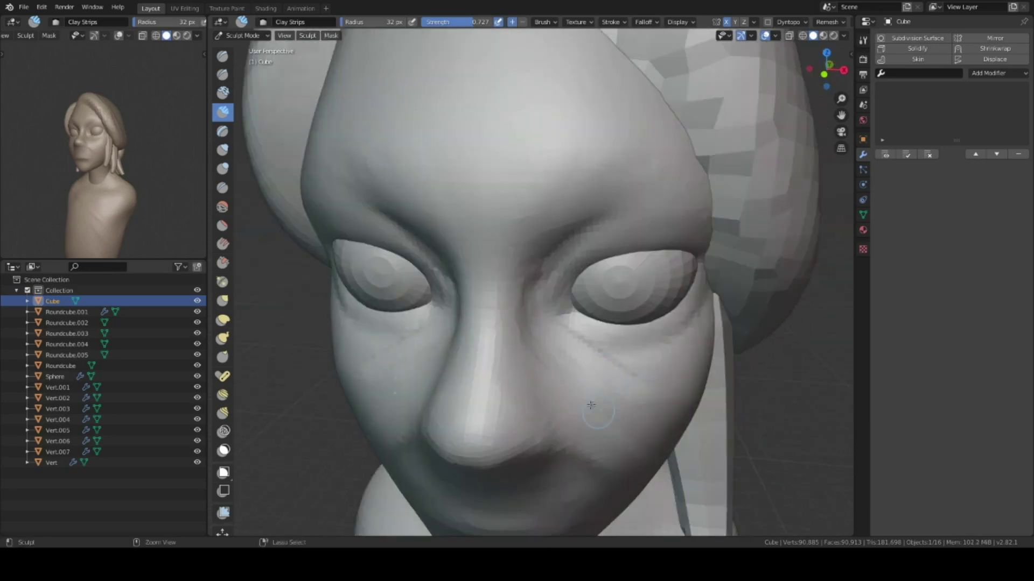
pyautogui.moveTo(530, 384)
pyautogui.mouseDown(button='middle')
pyautogui.moveTo(537, 311)
pyautogui.moveTo(585, 292)
pyautogui.mouseUp(button='middle')
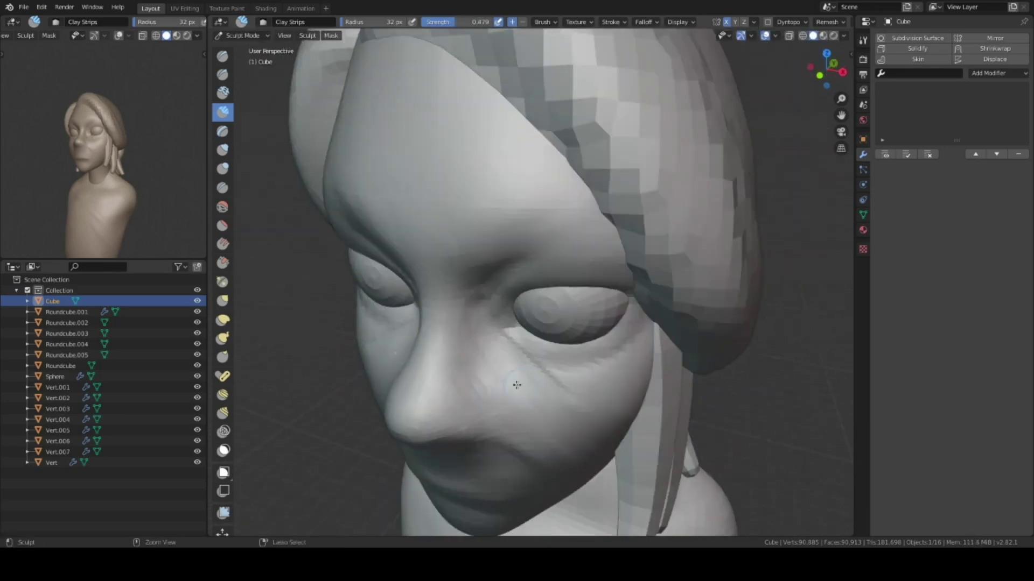
pyautogui.moveTo(651, 318)
pyautogui.mouseDown(button='middle')
pyautogui.moveTo(603, 236)
pyautogui.moveTo(604, 264)
pyautogui.moveTo(549, 200)
pyautogui.moveTo(541, 224)
pyautogui.moveTo(591, 280)
pyautogui.mouseUp(button='middle')
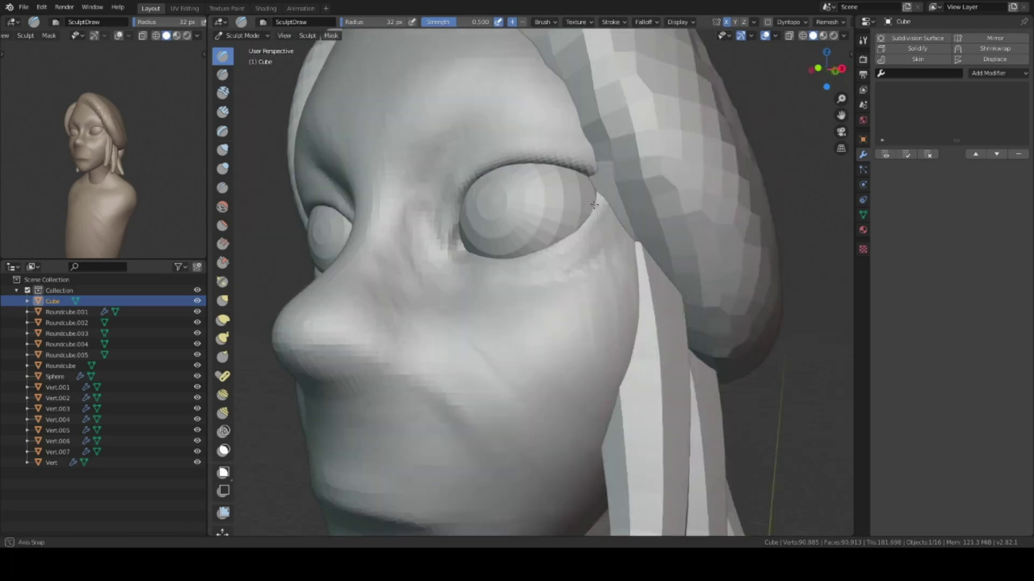
pyautogui.press('e')
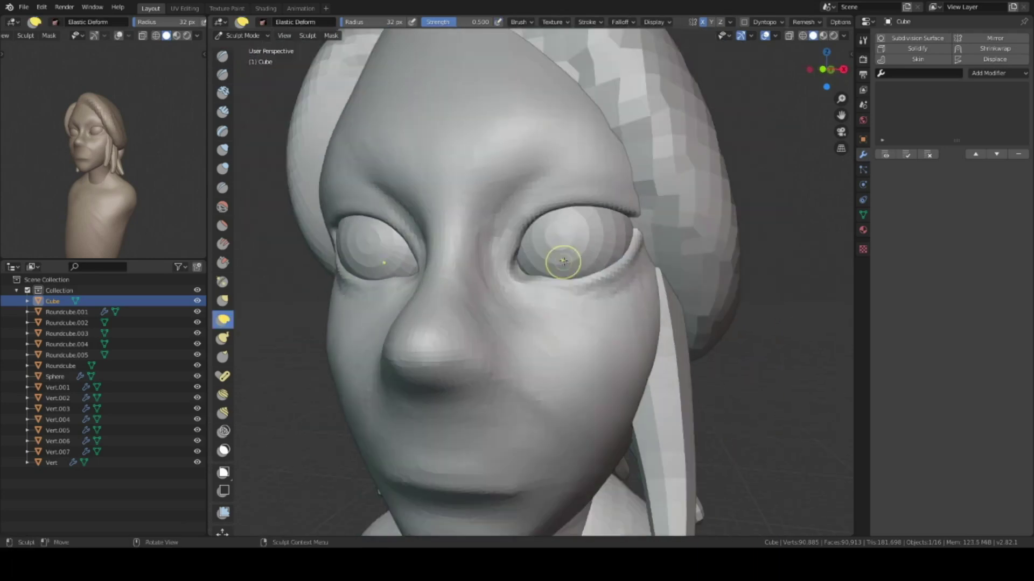
pyautogui.moveTo(564, 259)
pyautogui.mouseDown(button='middle')
pyautogui.moveTo(484, 161)
pyautogui.moveTo(515, 279)
pyautogui.moveTo(594, 254)
pyautogui.moveTo(531, 278)
pyautogui.moveTo(552, 296)
pyautogui.moveTo(405, 295)
pyautogui.moveTo(429, 283)
pyautogui.moveTo(450, 196)
pyautogui.moveTo(514, 341)
pyautogui.moveTo(588, 266)
pyautogui.moveTo(530, 318)
pyautogui.moveTo(559, 283)
pyautogui.moveTo(450, 346)
pyautogui.moveTo(550, 269)
pyautogui.moveTo(519, 184)
pyautogui.moveTo(535, 329)
pyautogui.moveTo(506, 324)
pyautogui.mouseUp(button='middle')
pyautogui.moveTo(581, 325)
pyautogui.mouseDown(button='middle')
pyautogui.moveTo(603, 270)
pyautogui.moveTo(538, 253)
pyautogui.moveTo(529, 235)
pyautogui.mouseUp(button='middle')
pyautogui.moveTo(657, 162)
pyautogui.mouseDown(button='middle')
pyautogui.moveTo(539, 216)
pyautogui.moveTo(565, 253)
pyautogui.moveTo(539, 262)
pyautogui.moveTo(584, 283)
pyautogui.moveTo(535, 237)
pyautogui.moveTo(538, 247)
pyautogui.mouseUp(button='middle')
# Isolate the face in local view to refine the lids, then return to a front view of the head.
pyautogui.press('KP_Divide')
pyautogui.scroll(3, 574, 277)
pyautogui.scroll(-3, 585, 284)
pyautogui.scroll(-2, 535, 237)
pyautogui.scroll(4, 540, 253)
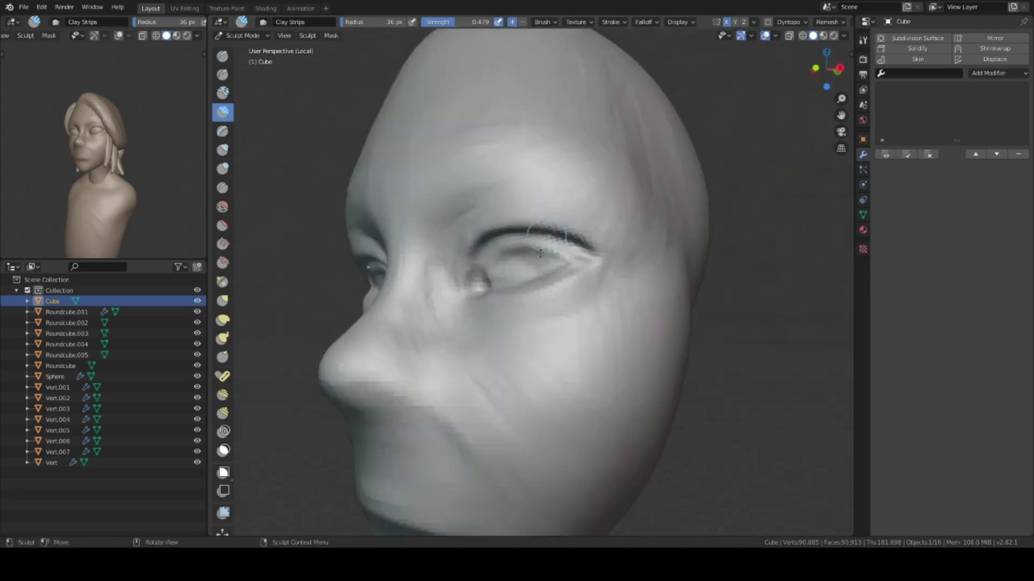
pyautogui.press('KP_Divide')
pyautogui.click(223, 320)
pyautogui.moveTo(485, 269); pyautogui.dragTo(631, 275, button='middle')
pyautogui.scroll(4, 539, 266)
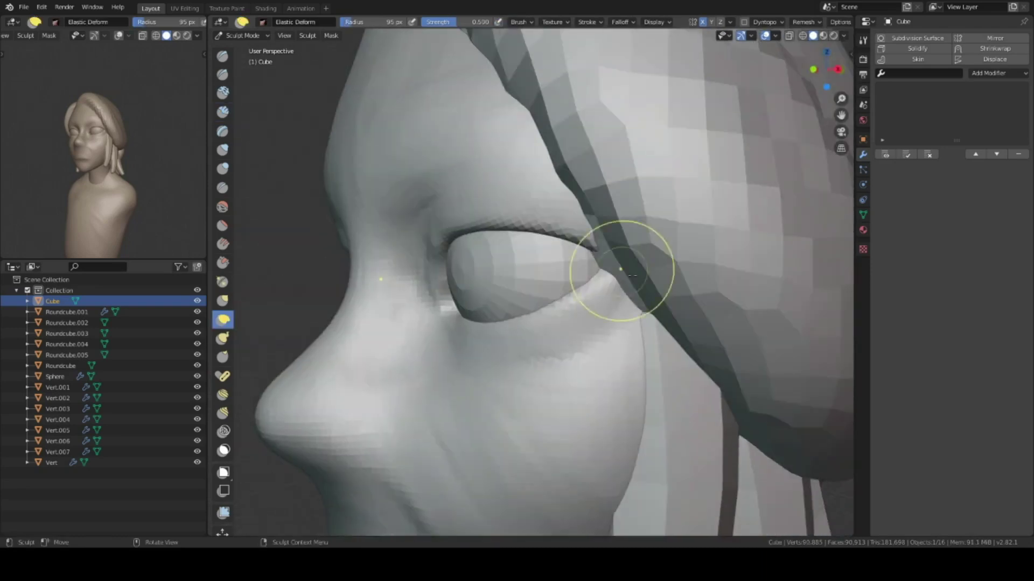
pyautogui.press('KP_1')
pyautogui.scroll(-4, 592, 291)
# Check the eyeballs inside the head using see-through shading, then reselect the face mesh.
pyautogui.hotkey('ctrl', 'Tab')
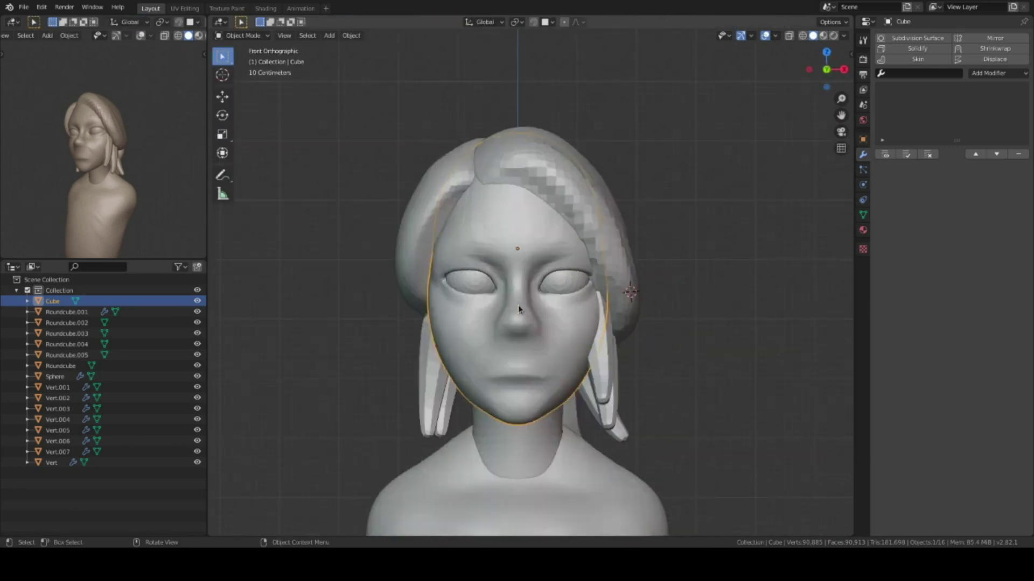
pyautogui.scroll(3, 518, 307)
pyautogui.click(520, 281)
pyautogui.press('z')
pyautogui.click(532, 284)
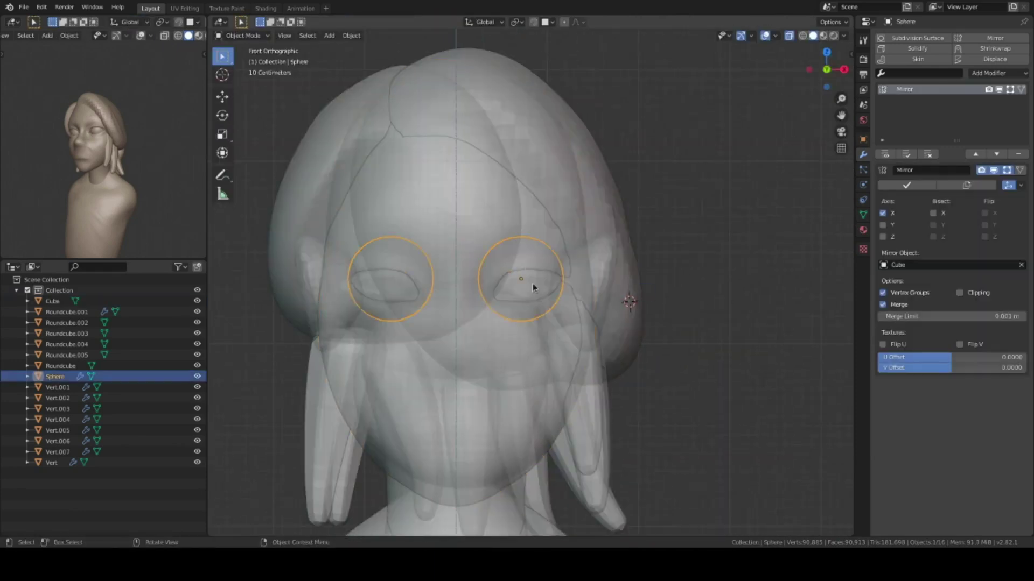
pyautogui.hotkey('alt', 'z')
pyautogui.moveTo(542, 288); pyautogui.dragTo(514, 354, button='middle')
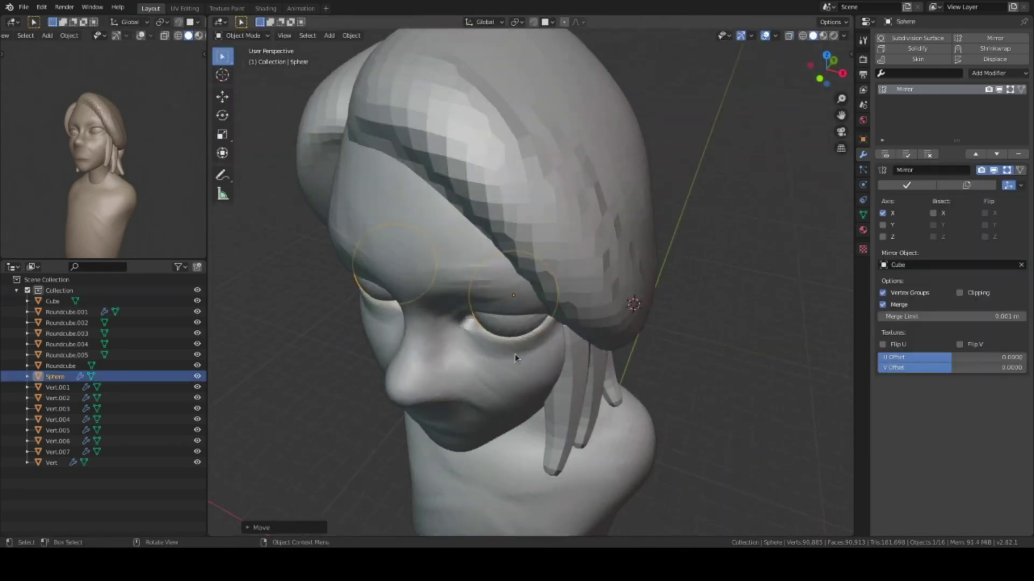
pyautogui.click(515, 353)
# Move the eye sphere with G so it sits under the lids, then resume sculpting the face.
pyautogui.hotkey('ctrl', 'Tab')
pyautogui.scroll(5, 431, 312)
pyautogui.moveTo(412, 310); pyautogui.dragTo(495, 330, button='middle')
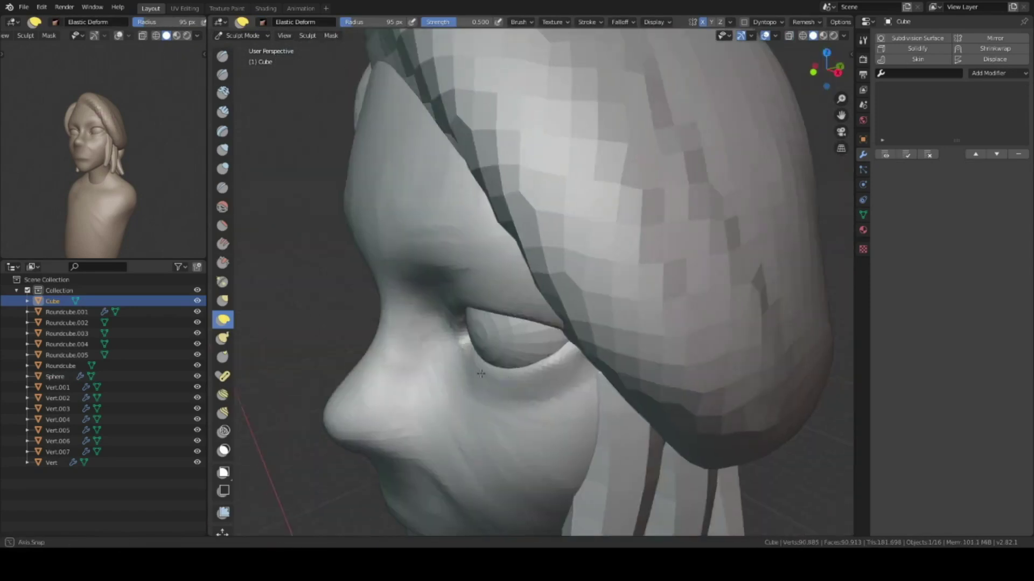
pyautogui.hotkey('ctrl', 'Tab')
pyautogui.click(493, 326)
pyautogui.press('g')
pyautogui.click(493, 333)
pyautogui.hotkey('ctrl', 'Tab')
# Tighten the eyelids around the eyeball with the Draw Sharp brush.
pyautogui.moveTo(493, 334)
pyautogui.mouseDown(button='middle')
pyautogui.moveTo(587, 285)
pyautogui.moveTo(597, 275)
pyautogui.moveTo(570, 258)
pyautogui.moveTo(540, 275)
pyautogui.moveTo(610, 229)
pyautogui.moveTo(510, 244)
pyautogui.moveTo(544, 275)
pyautogui.mouseUp(button='middle')
pyautogui.scroll(-4, 595, 283)
pyautogui.scroll(4, 595, 296)
pyautogui.scroll(-2, 634, 316)
pyautogui.scroll(4, 596, 258)
pyautogui.scroll(-3, 596, 248)
pyautogui.scroll(3, 541, 275)
pyautogui.click(222, 74)
pyautogui.scroll(-2, 540, 276)
pyautogui.scroll(3, 592, 242)
# Refine the eyelid shape with the Elastic Deform brush from frontal and low views.
pyautogui.press('e')
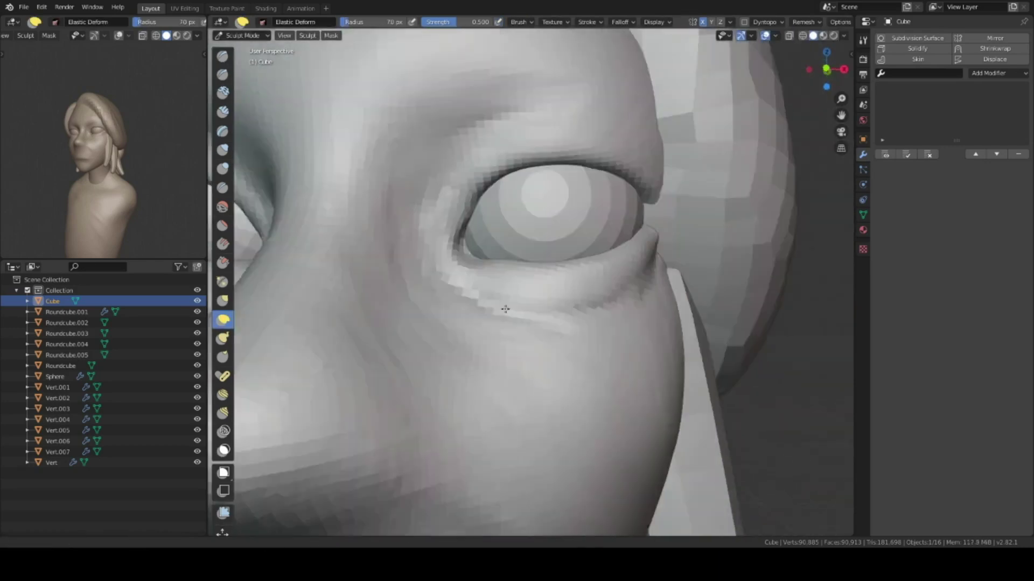
pyautogui.scroll(2, 543, 276)
pyautogui.scroll(-3, 544, 275)
pyautogui.scroll(3, 611, 274)
pyautogui.moveTo(611, 274); pyautogui.dragTo(571, 270, button='middle')
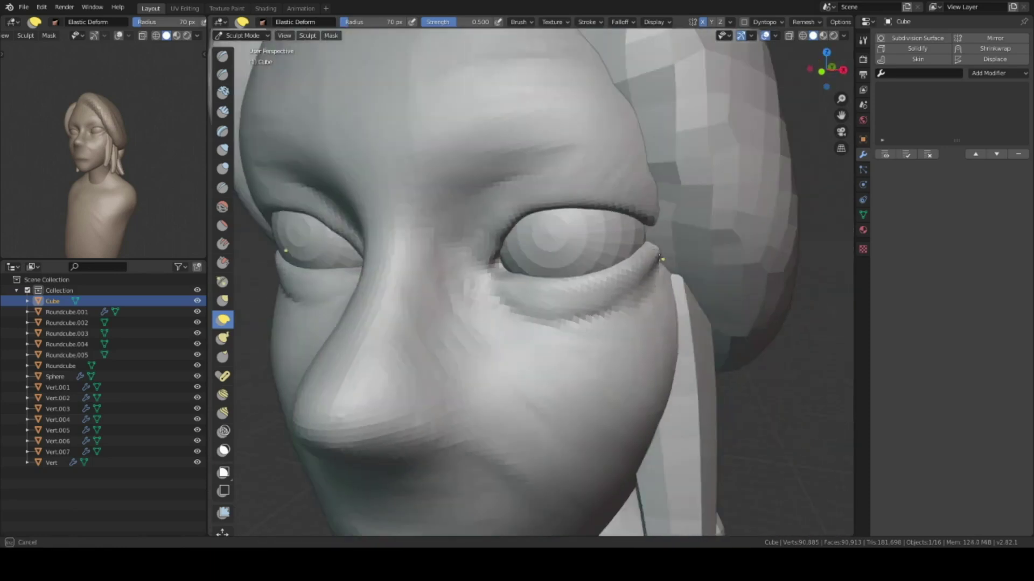
pyautogui.scroll(-2, 571, 269)
pyautogui.scroll(3, 538, 268)
pyautogui.scroll(2, 530, 268)
pyautogui.scroll(-2, 529, 268)
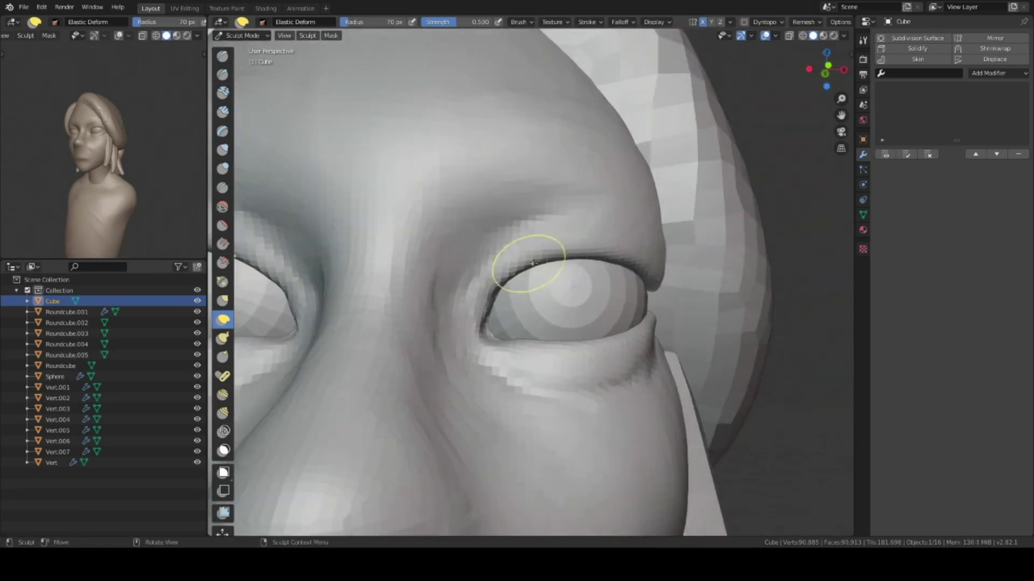
pyautogui.scroll(-3, 565, 273)
pyautogui.moveTo(537, 369)
pyautogui.mouseDown(button='middle')
pyautogui.moveTo(527, 318)
pyautogui.moveTo(499, 334)
pyautogui.mouseUp(button='middle')
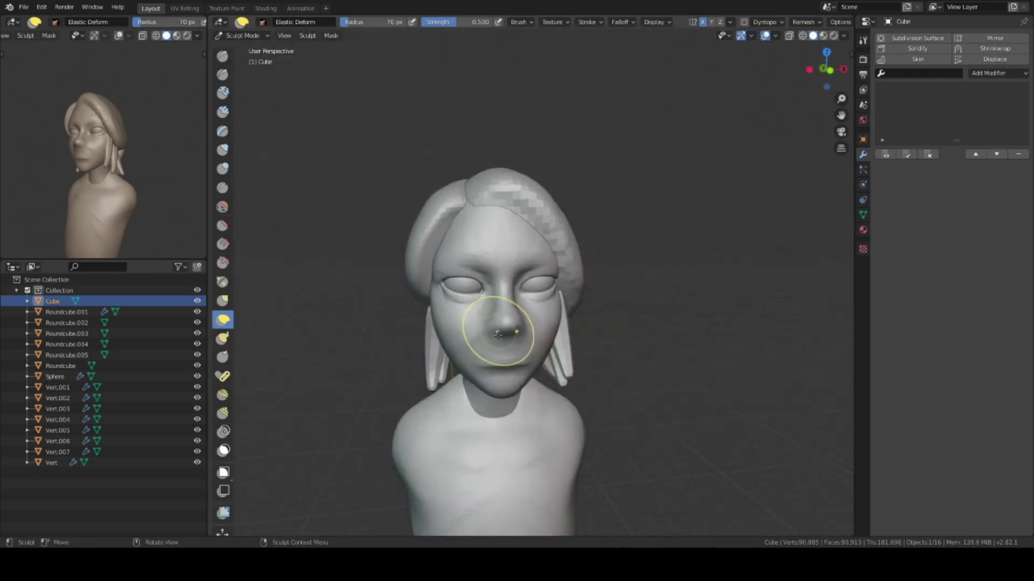
# Hide the Roundcube.002 hair piece over the forehead and add a single-vertex mesh.
pyautogui.hotkey('ctrl', 'Tab')
pyautogui.click(560, 226)
pyautogui.press('h')
pyautogui.scroll(3, 538, 233)
pyautogui.scroll(1, 538, 233)
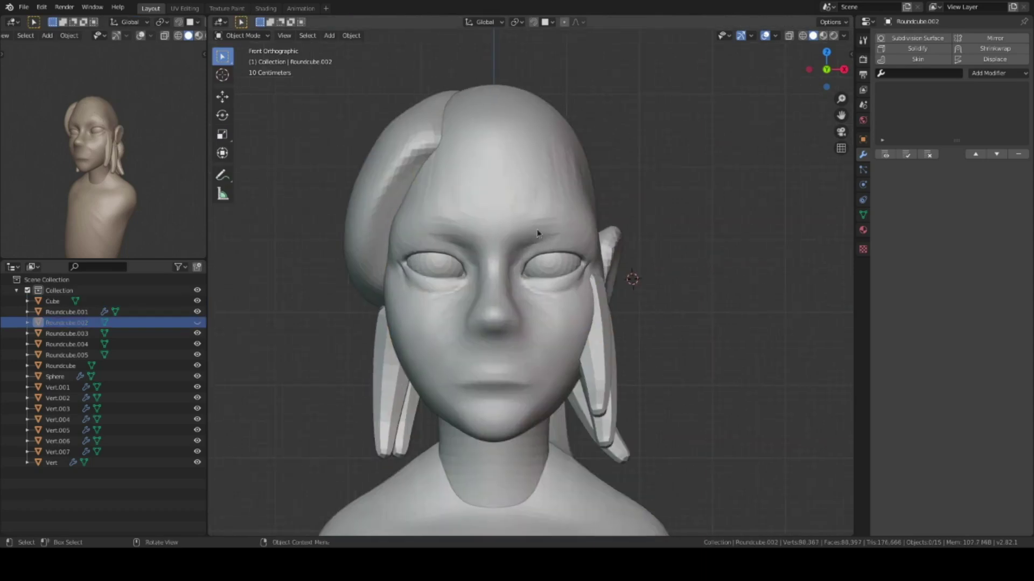
pyautogui.click(494, 286)
pyautogui.moveTo(494, 285)
pyautogui.mouseDown(button='middle')
pyautogui.moveTo(524, 247)
pyautogui.moveTo(484, 240)
pyautogui.mouseUp(button='middle')
# Extrude the vertex into a chain of points arching along the brow.
pyautogui.keyDown('ctrl'); pyautogui.rightClick(507, 233); pyautogui.keyUp('ctrl')
pyautogui.keyDown('ctrl'); pyautogui.rightClick(539, 221); pyautogui.keyUp('ctrl')
pyautogui.keyDown('ctrl'); pyautogui.rightClick(587, 205); pyautogui.keyUp('ctrl')
pyautogui.keyDown('ctrl'); pyautogui.rightClick(630, 193); pyautogui.keyUp('ctrl')
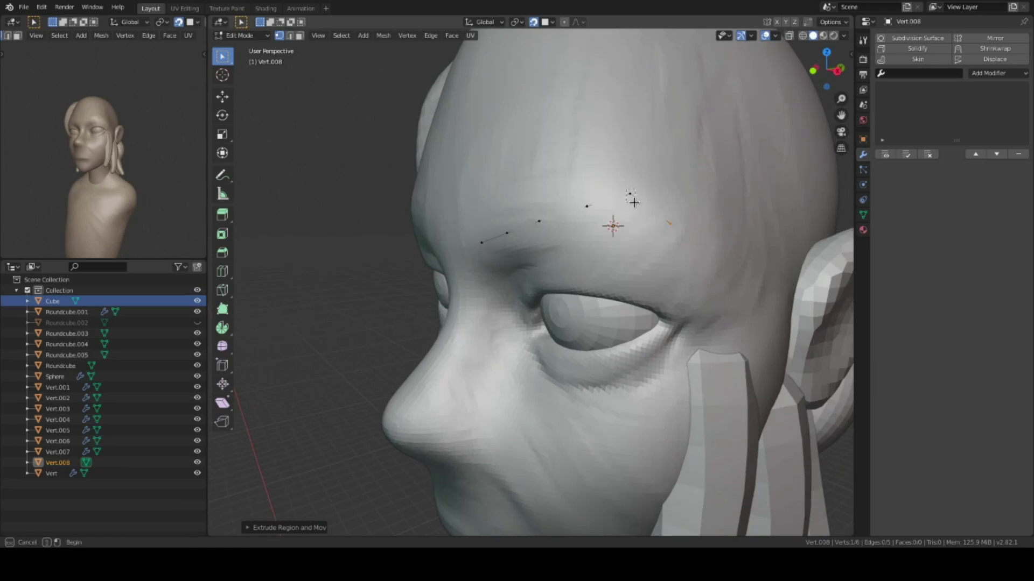
pyautogui.moveTo(675, 229)
pyautogui.mouseDown(button='middle')
pyautogui.moveTo(493, 228)
pyautogui.moveTo(641, 237)
pyautogui.moveTo(567, 273)
pyautogui.moveTo(620, 201)
pyautogui.moveTo(550, 213)
pyautogui.mouseUp(button='middle')
pyautogui.keyDown('ctrl'); pyautogui.rightClick(655, 238); pyautogui.keyUp('ctrl')
pyautogui.hotkey('alt', 'z')
pyautogui.click(590, 220)
pyautogui.hotkey('alt', 'z')
pyautogui.moveTo(624, 209); pyautogui.dragTo(646, 199, button='middle')
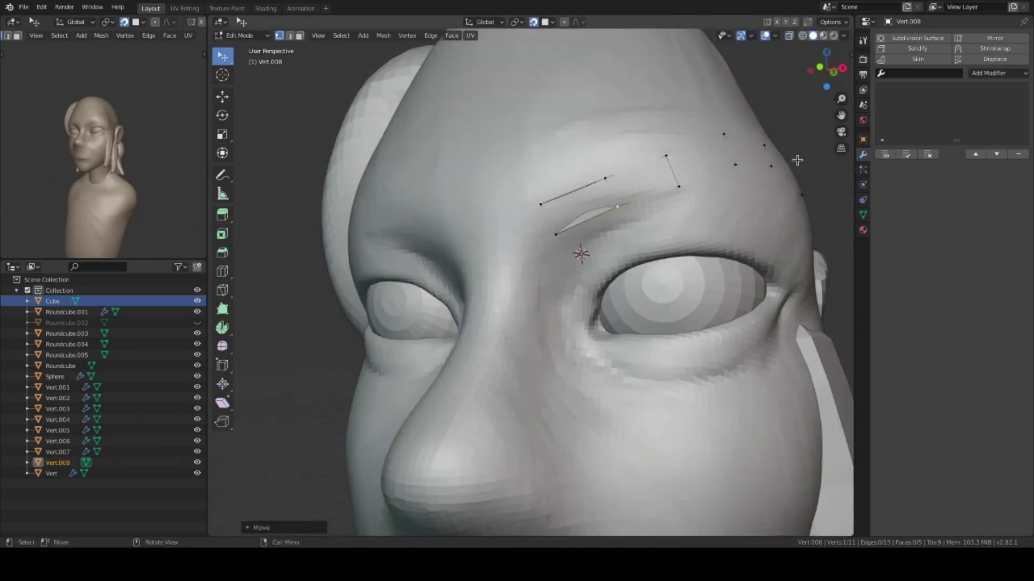
# Add Solidify and Shrinkwrap modifiers and move Subdivision.001 below Solidify in the stack.
pyautogui.click(918, 48)
pyautogui.click(995, 48)
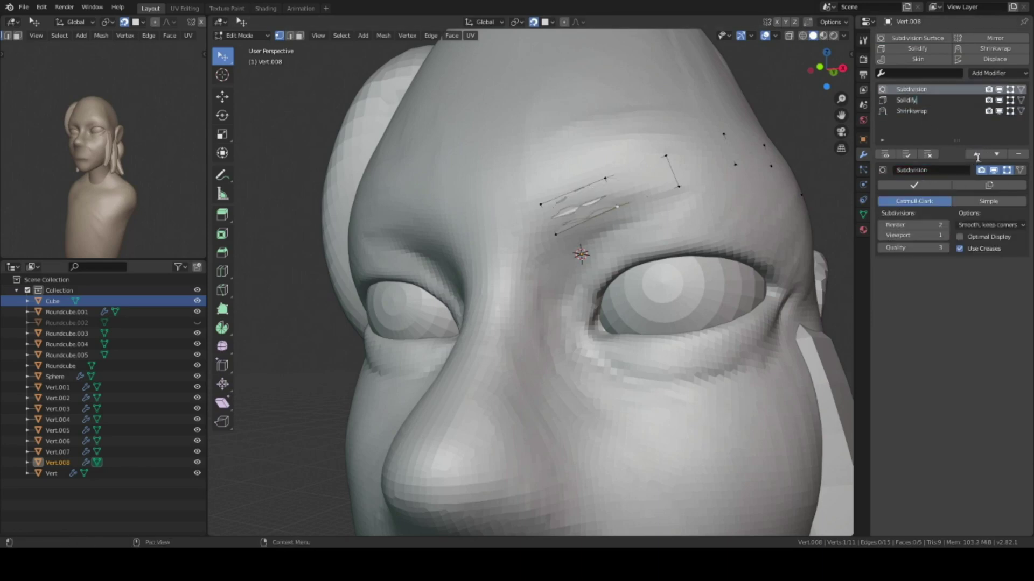
pyautogui.click(976, 154)
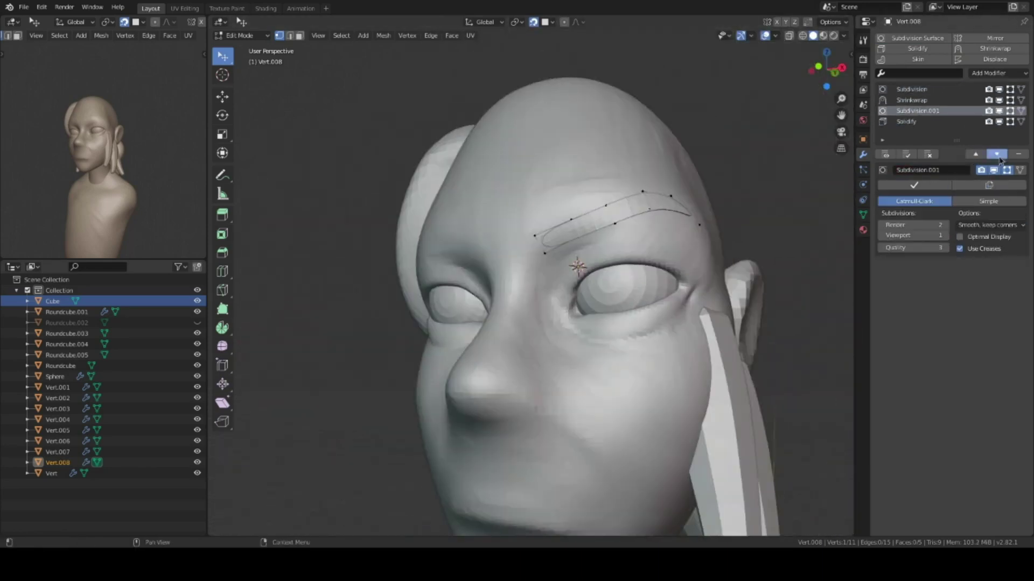
pyautogui.click(996, 154)
pyautogui.moveTo(646, 269); pyautogui.dragTo(700, 243, button='middle')
pyautogui.hotkey('alt', 'z')
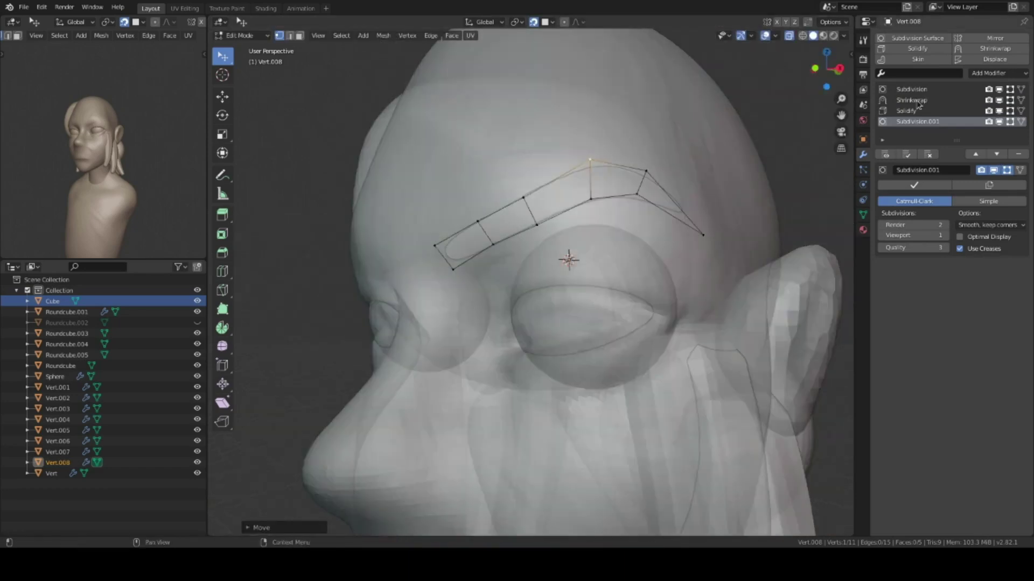
pyautogui.click(910, 110)
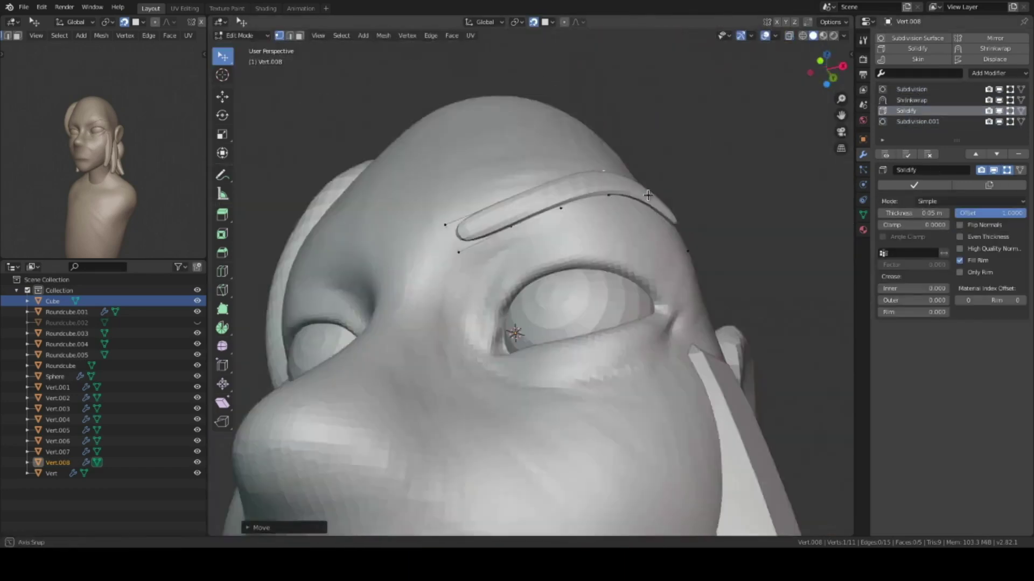
# Add a loop cut along the brow strip and hide the hair piece.
pyautogui.press('KP_1')
pyautogui.scroll(4, 418, 347)
pyautogui.hotkey('alt', 'a')
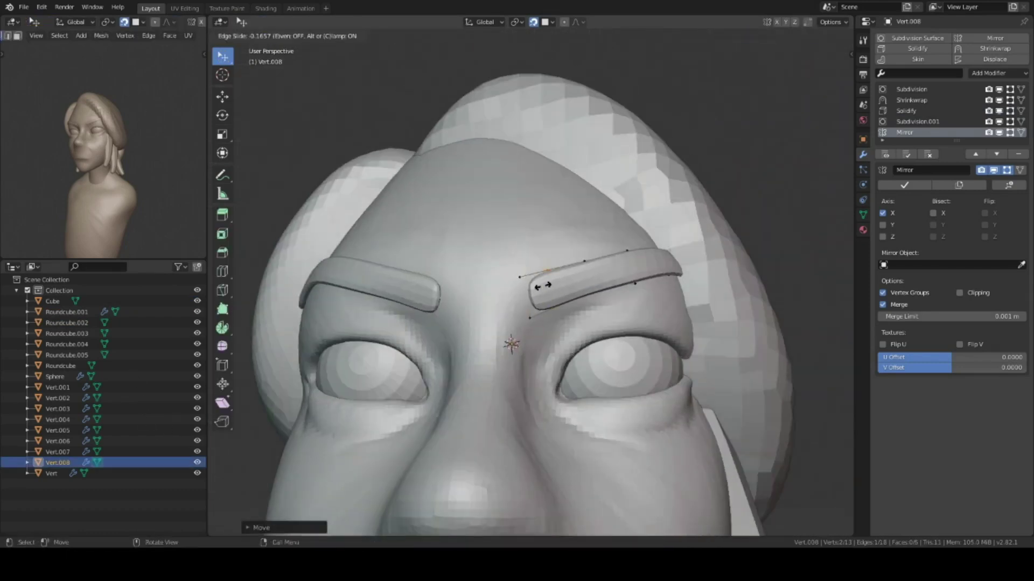
pyautogui.click(543, 286)
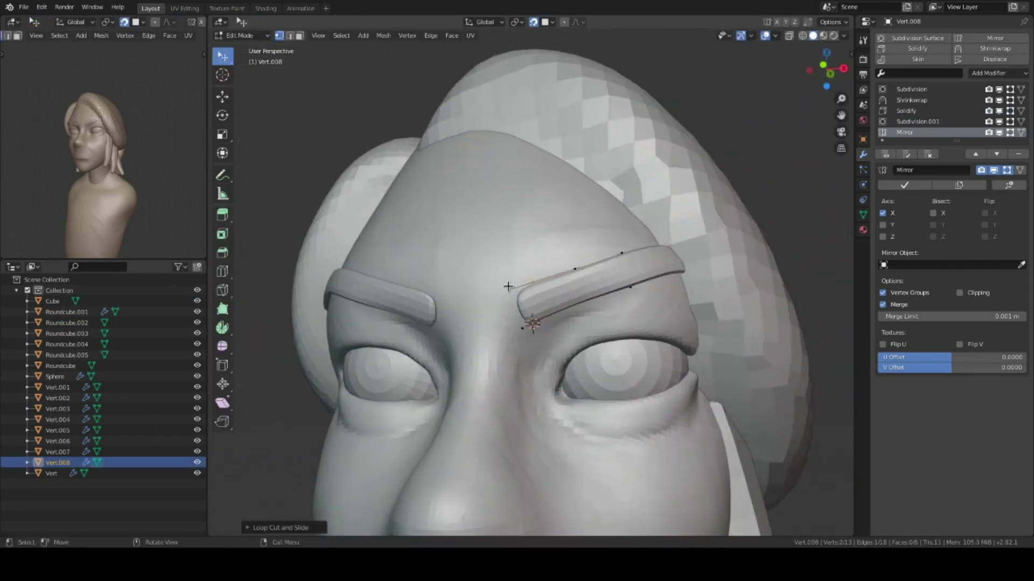
pyautogui.press('KP_1')
pyautogui.scroll(2, 577, 313)
pyautogui.press('Tab')
pyautogui.click(689, 321)
pyautogui.press('h')
pyautogui.press('Tab')
# Reposition the brow-tip vertices in see-through view.
pyautogui.moveTo(689, 321); pyautogui.dragTo(603, 274, button='middle')
pyautogui.hotkey('alt', 'z')
pyautogui.moveTo(603, 275); pyautogui.dragTo(596, 286)
pyautogui.moveTo(595, 286)
pyautogui.mouseDown(button='middle')
pyautogui.moveTo(648, 280)
pyautogui.moveTo(582, 265)
pyautogui.mouseUp(button='middle')
pyautogui.press('g')
pyautogui.click(665, 274)
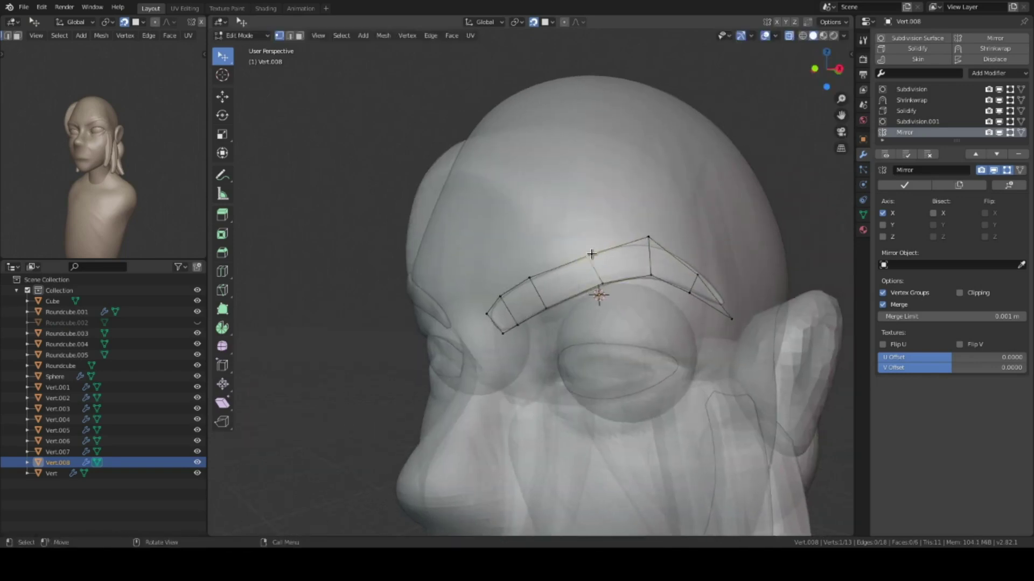
# Move another brow vertex into place and crease its edge sharper.
pyautogui.moveTo(591, 254); pyautogui.dragTo(593, 256)
pyautogui.moveTo(108, 161); pyautogui.dragTo(133, 169, button='middle')
pyautogui.scroll(3, 111, 158)
pyautogui.moveTo(587, 280); pyautogui.dragTo(607, 276, button='middle')
pyautogui.moveTo(652, 233); pyautogui.dragTo(641, 239)
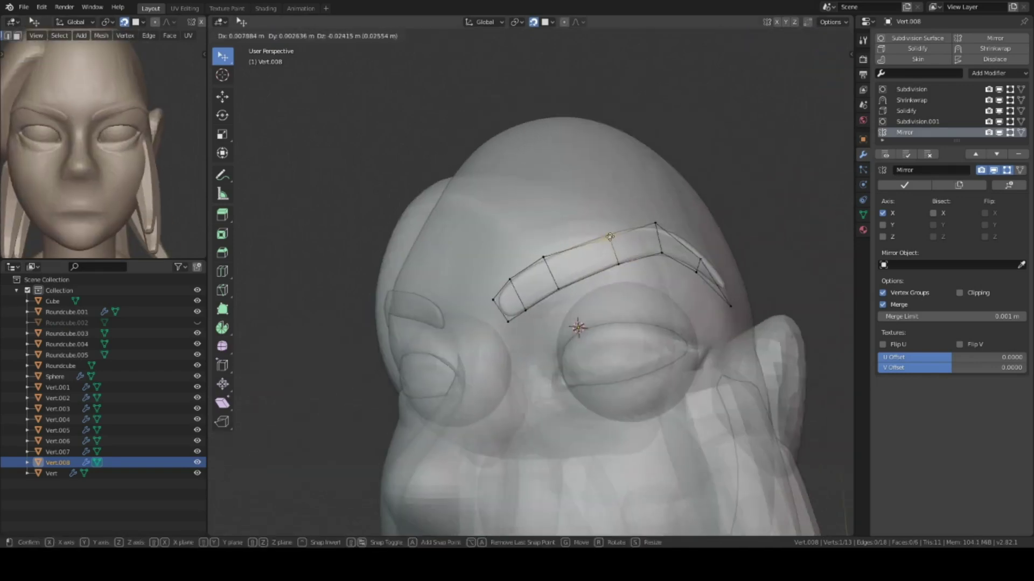
pyautogui.keyDown('ctrl'); pyautogui.click(632, 267); pyautogui.keyUp('ctrl')
pyautogui.moveTo(671, 282)
pyautogui.mouseDown(button='middle')
pyautogui.moveTo(632, 268)
pyautogui.moveTo(629, 393)
pyautogui.mouseUp(button='middle')
pyautogui.click(652, 279)
# Adjust the remaining brow vertices from the side and return to Object Mode.
pyautogui.moveTo(577, 358)
pyautogui.mouseDown(button='middle')
pyautogui.moveTo(619, 280)
pyautogui.moveTo(619, 258)
pyautogui.moveTo(555, 237)
pyautogui.moveTo(693, 221)
pyautogui.mouseUp(button='middle')
pyautogui.scroll(3, 666, 286)
pyautogui.hotkey('alt', 'z')
pyautogui.press('g')
pyautogui.click(548, 232)
pyautogui.click(661, 298)
pyautogui.moveTo(662, 299); pyautogui.dragTo(642, 284, button='middle')
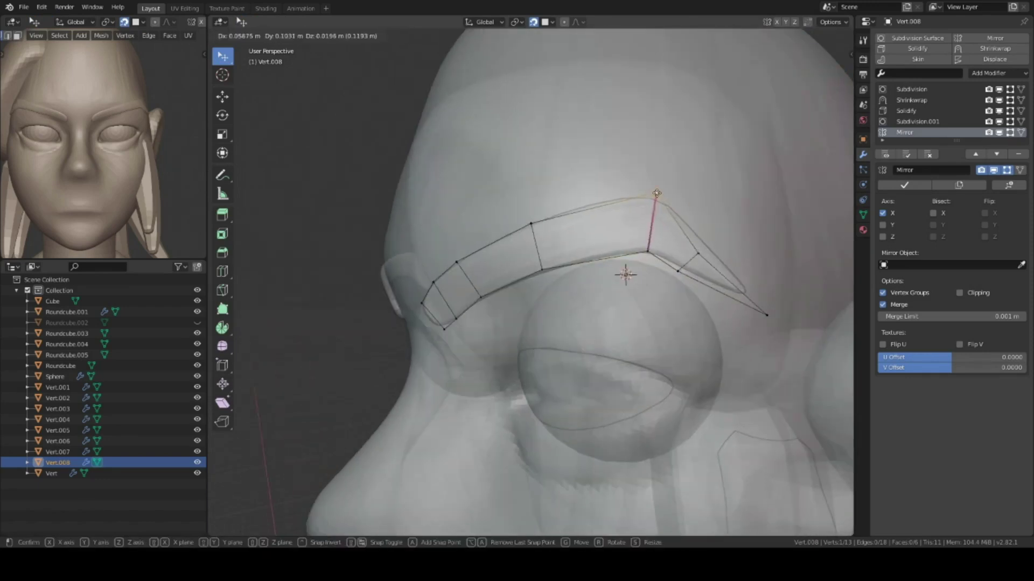
pyautogui.moveTo(637, 256); pyautogui.dragTo(498, 246, button='middle')
pyautogui.press('Tab')
pyautogui.moveTo(663, 225); pyautogui.dragTo(604, 329, button='middle')
pyautogui.scroll(-3, 603, 328)
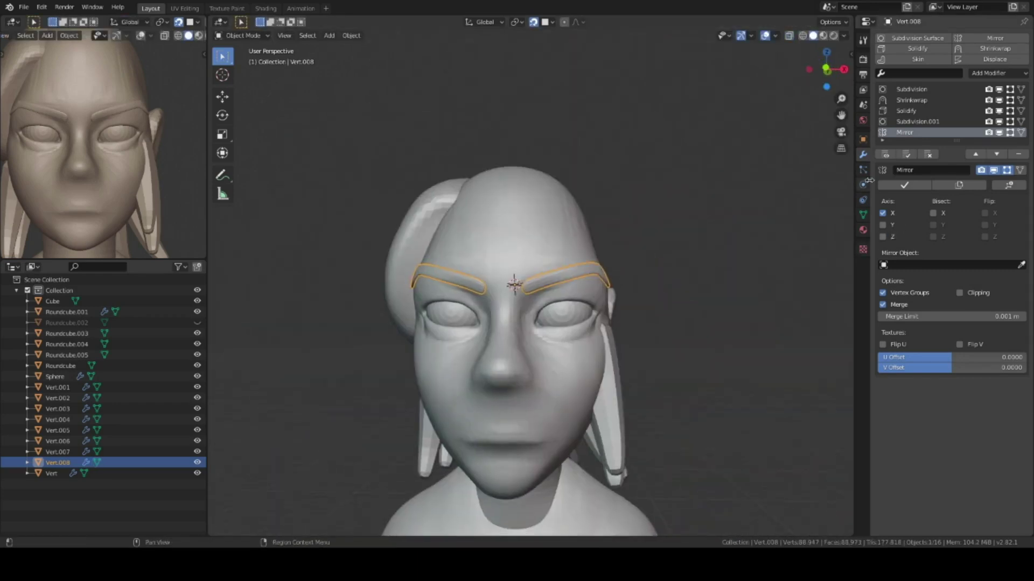
# Give the eyebrows a dark red viewport colour and set viewport shading colour to Object.
pyautogui.click(863, 139)
pyautogui.click(915, 270)
pyautogui.click(982, 346)
pyautogui.click(1002, 225)
pyautogui.click(844, 36)
pyautogui.click(841, 159)
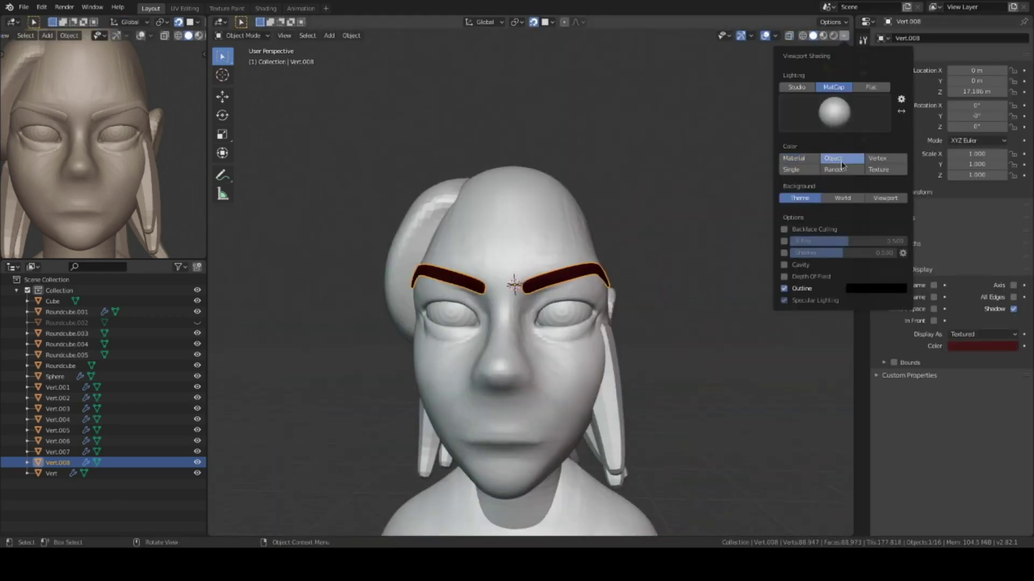
# Colour the face skin-toned and copy the same colour to the body.
pyautogui.click(560, 227)
pyautogui.click(983, 346)
pyautogui.click(958, 245)
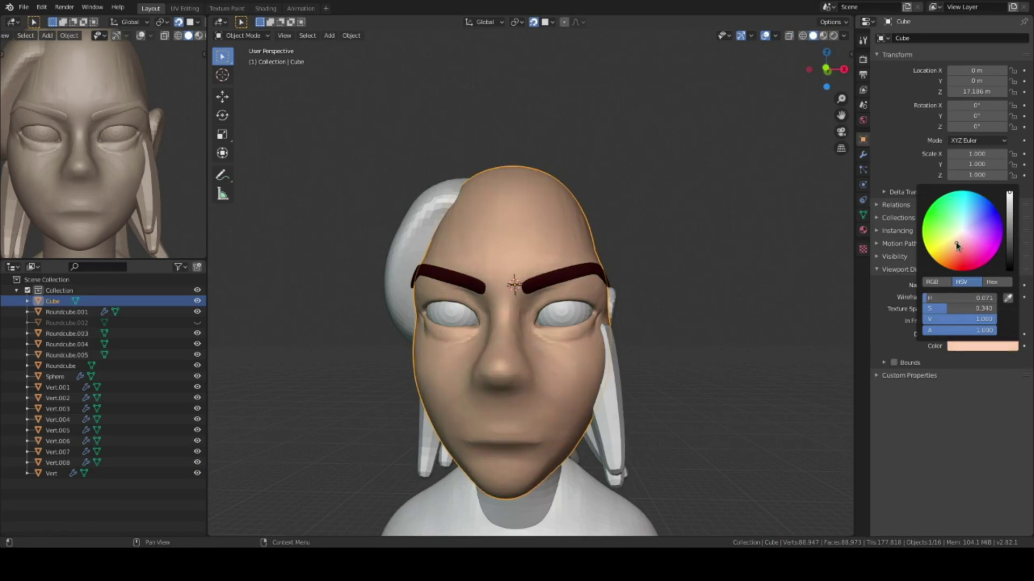
pyautogui.moveTo(956, 245); pyautogui.dragTo(580, 254, button='middle')
pyautogui.scroll(-3, 580, 254)
pyautogui.press('KP_1')
pyautogui.moveTo(601, 291)
pyautogui.keyDown('shift'); pyautogui.mouseDown(button='middle')
pyautogui.moveTo(620, 262)
pyautogui.moveTo(680, 272)
pyautogui.mouseUp(button='middle'); pyautogui.keyUp('shift')
pyautogui.click(621, 263)
pyautogui.hotkey('ctrl', 'v')
pyautogui.click(679, 272)
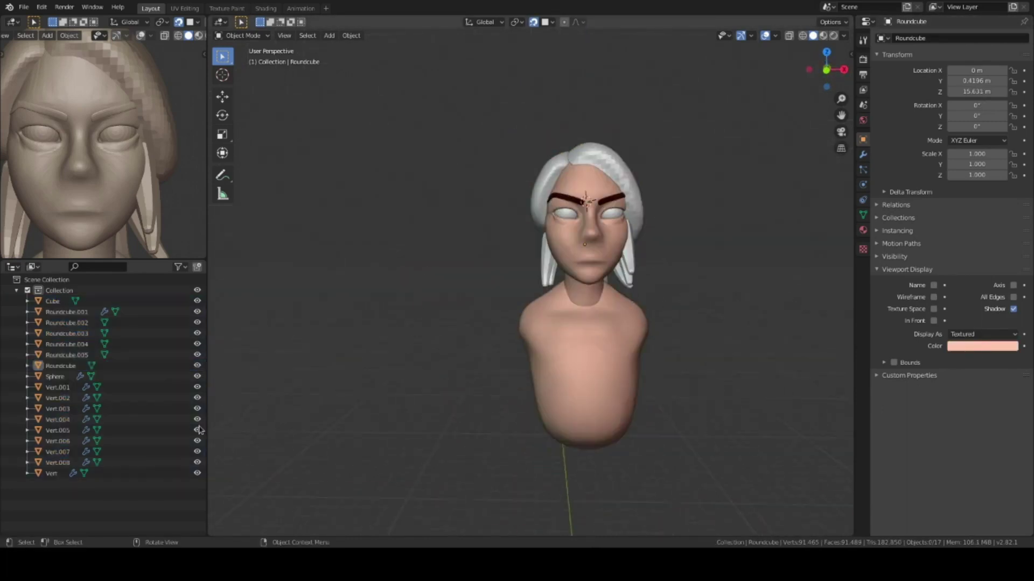
# Select the Roundcube.002 hair piece and switch to sculpting it.
pyautogui.click(635, 253)
pyautogui.hotkey('ctrl', 'Tab')
pyautogui.moveTo(635, 253)
pyautogui.mouseDown(button='middle')
pyautogui.moveTo(606, 231)
pyautogui.moveTo(572, 233)
pyautogui.moveTo(621, 315)
pyautogui.mouseUp(button='middle')
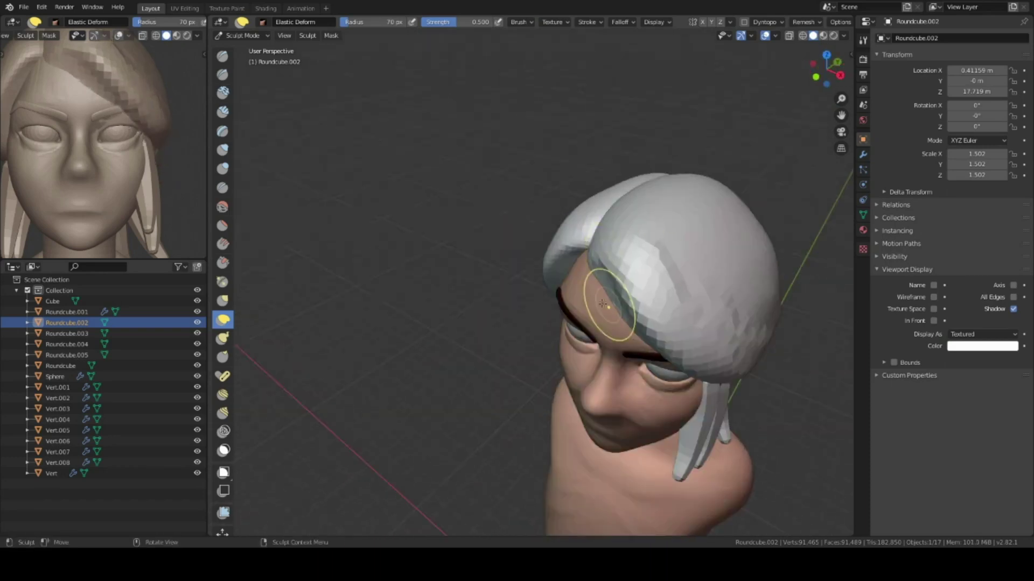
# Select the Cube head mesh and enter Sculpt Mode, viewing the face from the front.
pyautogui.moveTo(611, 247)
pyautogui.mouseDown(button='middle')
pyautogui.moveTo(530, 370)
pyautogui.moveTo(618, 207)
pyautogui.mouseUp(button='middle')
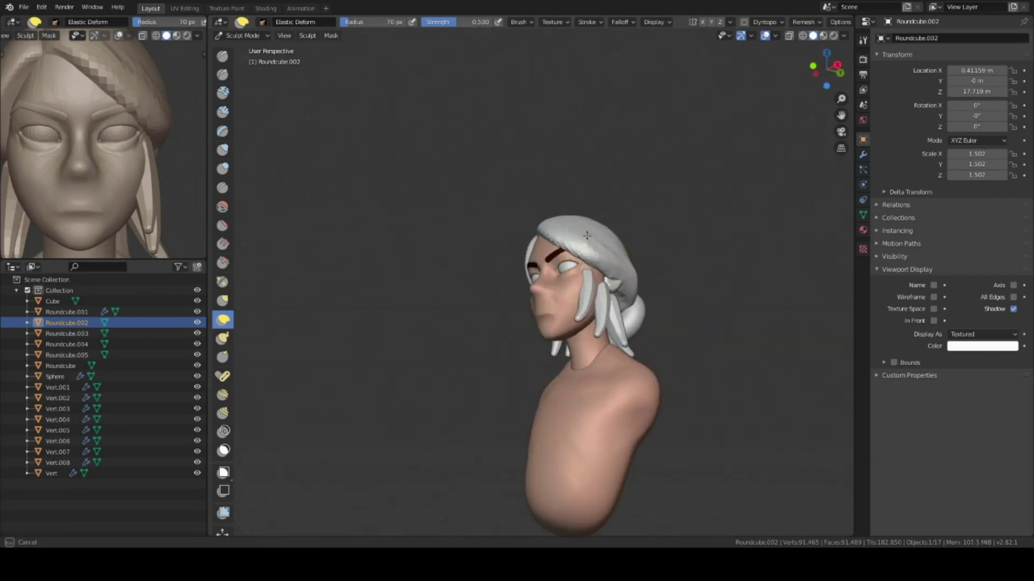
pyautogui.hotkey('ctrl', 'Tab')
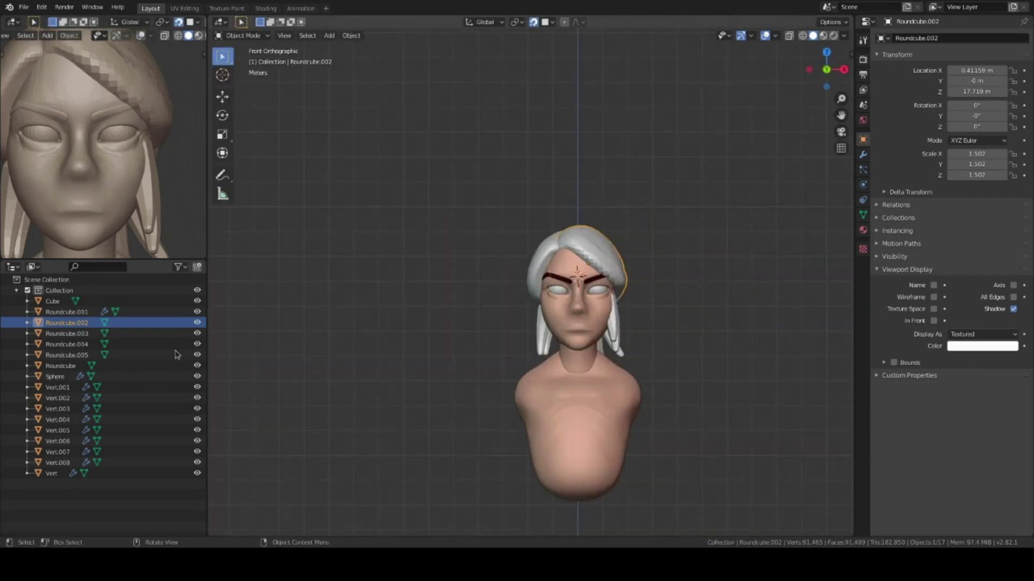
pyautogui.click(587, 308)
pyautogui.hotkey('ctrl', 'Tab')
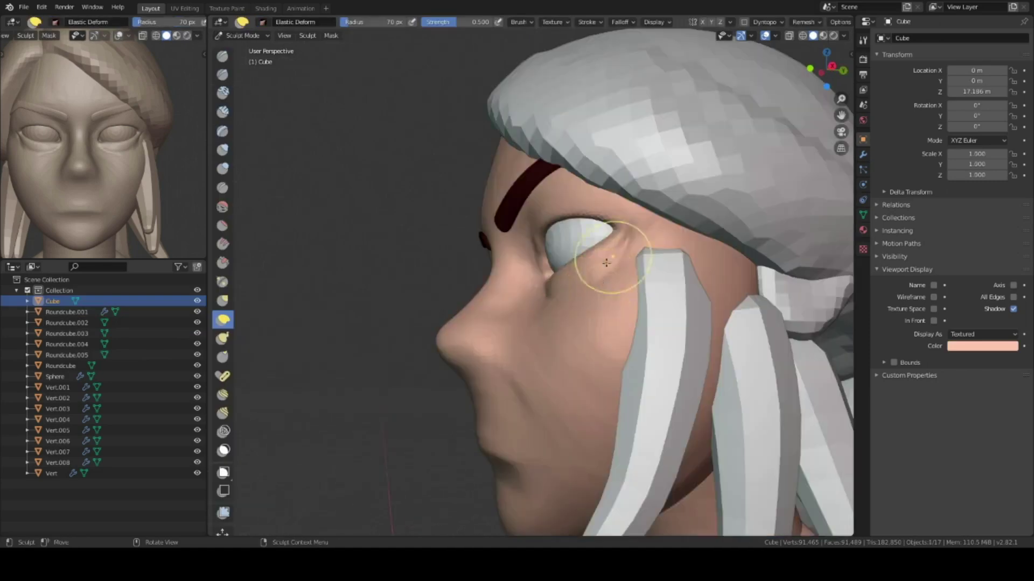
pyautogui.scroll(2, 616, 295)
pyautogui.moveTo(601, 316); pyautogui.dragTo(667, 354, button='middle')
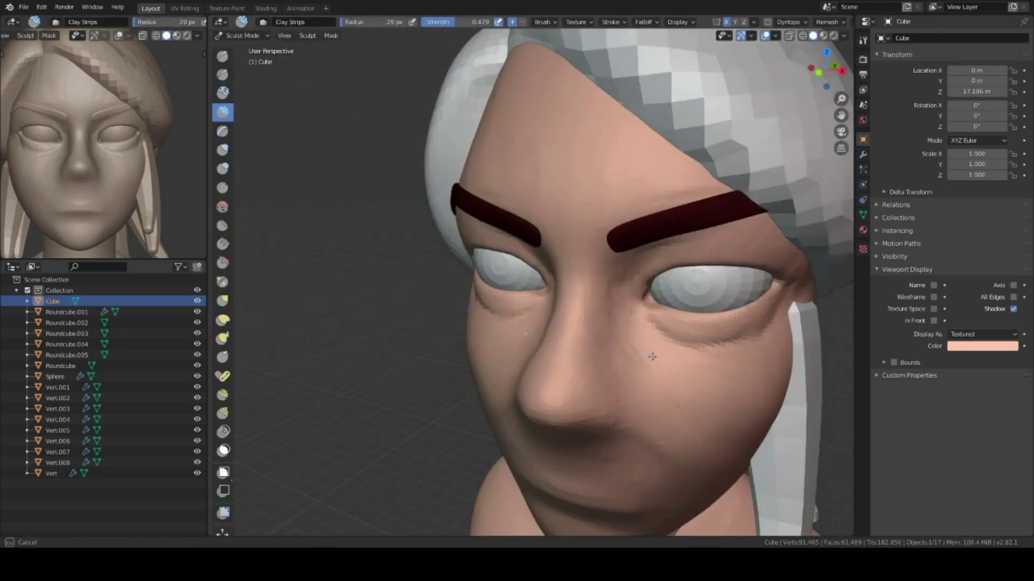
pyautogui.scroll(-3, 652, 356)
pyautogui.scroll(3, 605, 201)
# Sculpt definition under the eyes with Clay Strips from frontal and three-quarter views.
pyautogui.moveTo(561, 268)
pyautogui.mouseDown(button='middle')
pyautogui.moveTo(564, 355)
pyautogui.moveTo(524, 324)
pyautogui.moveTo(587, 335)
pyautogui.moveTo(575, 399)
pyautogui.mouseUp(button='middle')
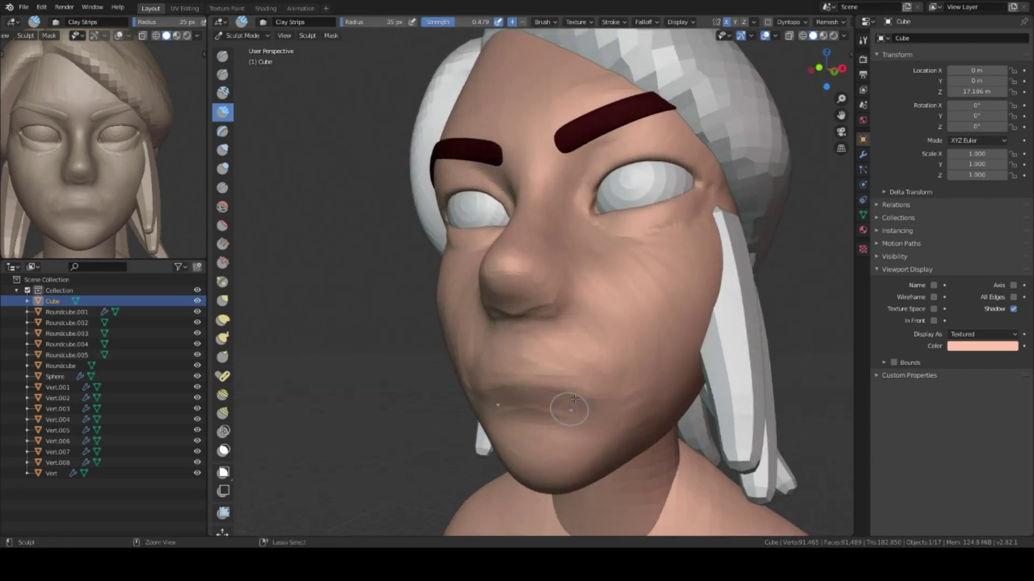
pyautogui.moveTo(629, 359); pyautogui.dragTo(546, 318, button='middle')
pyautogui.moveTo(623, 333)
pyautogui.mouseDown(button='middle')
pyautogui.moveTo(522, 354)
pyautogui.moveTo(529, 282)
pyautogui.moveTo(565, 334)
pyautogui.moveTo(607, 447)
pyautogui.moveTo(677, 426)
pyautogui.moveTo(613, 356)
pyautogui.moveTo(594, 226)
pyautogui.moveTo(601, 290)
pyautogui.moveTo(558, 347)
pyautogui.mouseUp(button='middle')
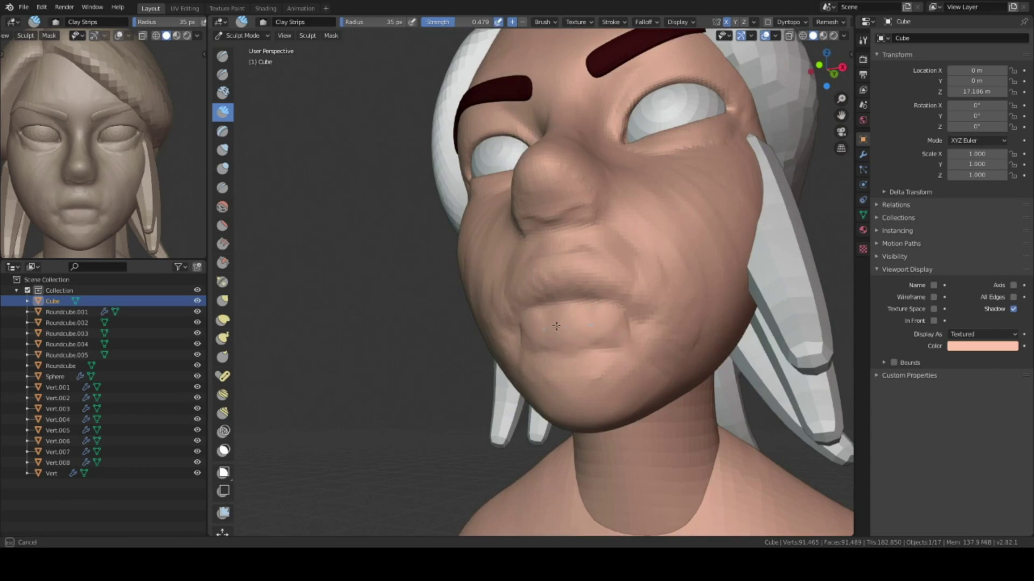
pyautogui.moveTo(605, 389)
pyautogui.mouseDown(button='middle')
pyautogui.moveTo(584, 316)
pyautogui.moveTo(474, 323)
pyautogui.mouseUp(button='middle')
pyautogui.scroll(2, 583, 316)
pyautogui.scroll(-5, 549, 344)
pyautogui.scroll(3, 510, 323)
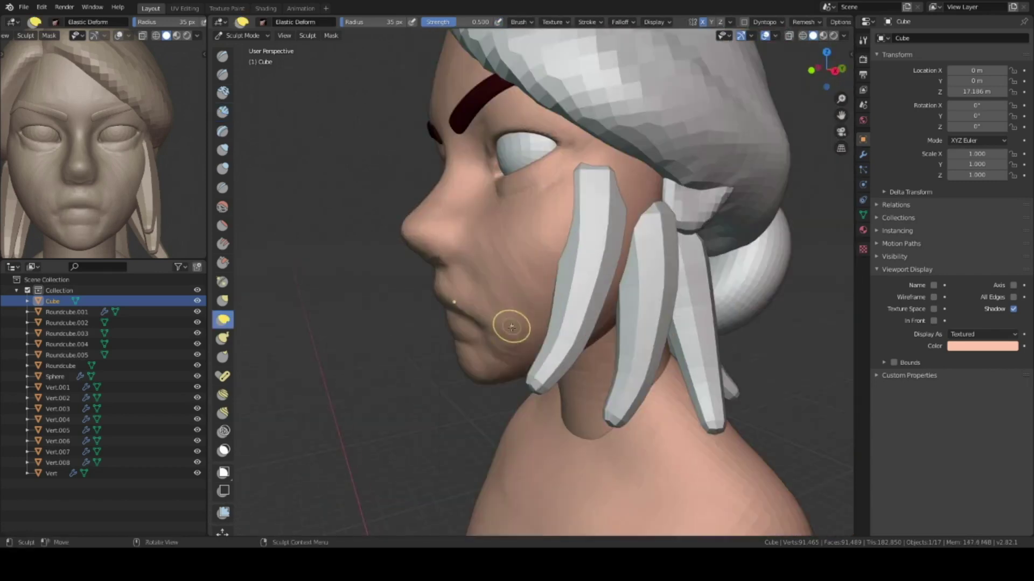
# Reshape the mouth, chin and nose tip with Elastic Deform, then isolate the face mesh.
pyautogui.moveTo(586, 335)
pyautogui.mouseDown(button='middle')
pyautogui.moveTo(616, 285)
pyautogui.moveTo(512, 306)
pyautogui.moveTo(589, 277)
pyautogui.mouseUp(button='middle')
pyautogui.scroll(3, 617, 286)
pyautogui.scroll(-2, 565, 422)
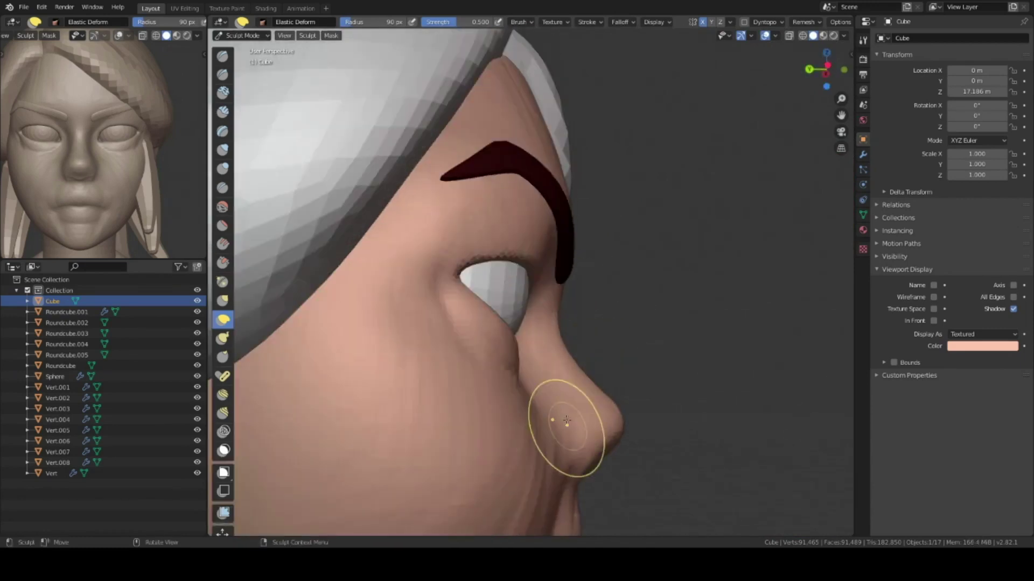
pyautogui.scroll(-2, 567, 379)
pyautogui.moveTo(567, 379)
pyautogui.mouseDown(button='middle')
pyautogui.moveTo(519, 323)
pyautogui.moveTo(552, 247)
pyautogui.moveTo(538, 301)
pyautogui.moveTo(575, 337)
pyautogui.moveTo(554, 334)
pyautogui.moveTo(592, 344)
pyautogui.mouseUp(button='middle')
pyautogui.scroll(3, 539, 291)
pyautogui.press('KP_Divide')
pyautogui.press('KP_Divide')
# Bring the full bust back in Object Mode in front view and select the hair bun.
pyautogui.hotkey('ctrl', 'Tab')
pyautogui.press('KP_1')
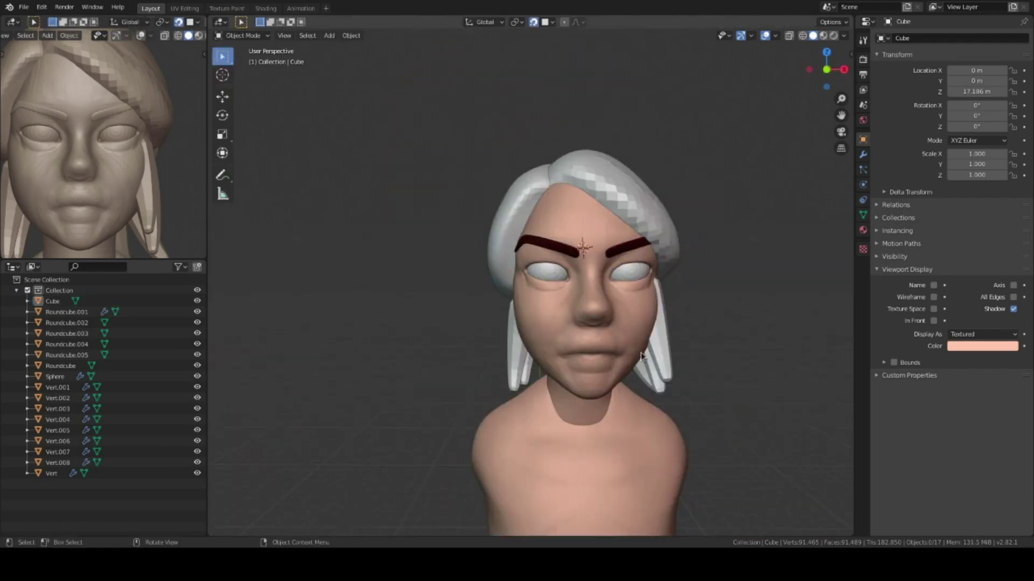
pyautogui.scroll(-2, 591, 232)
pyautogui.click(51, 474)
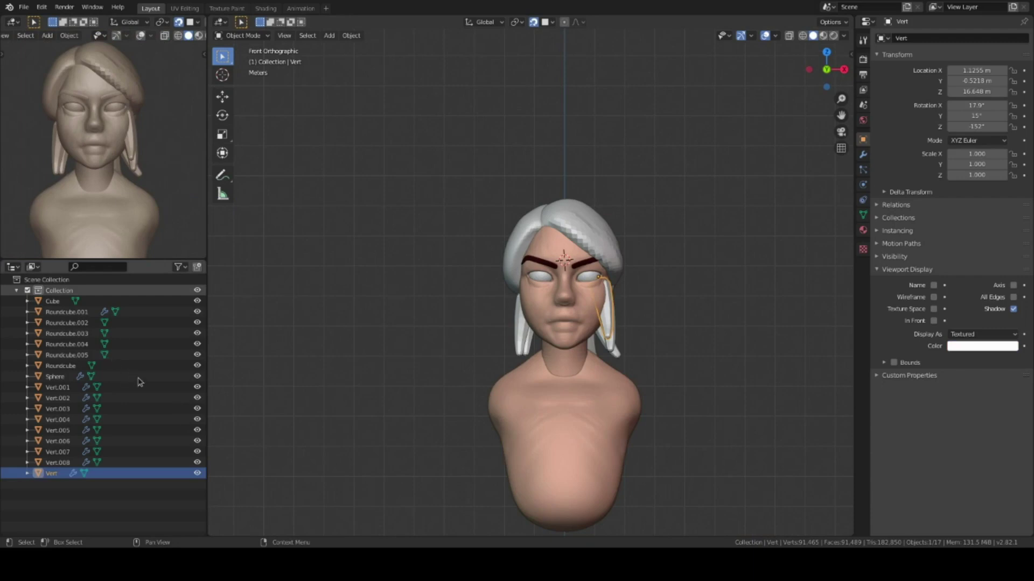
pyautogui.press('KP_3')
pyautogui.click(595, 315)
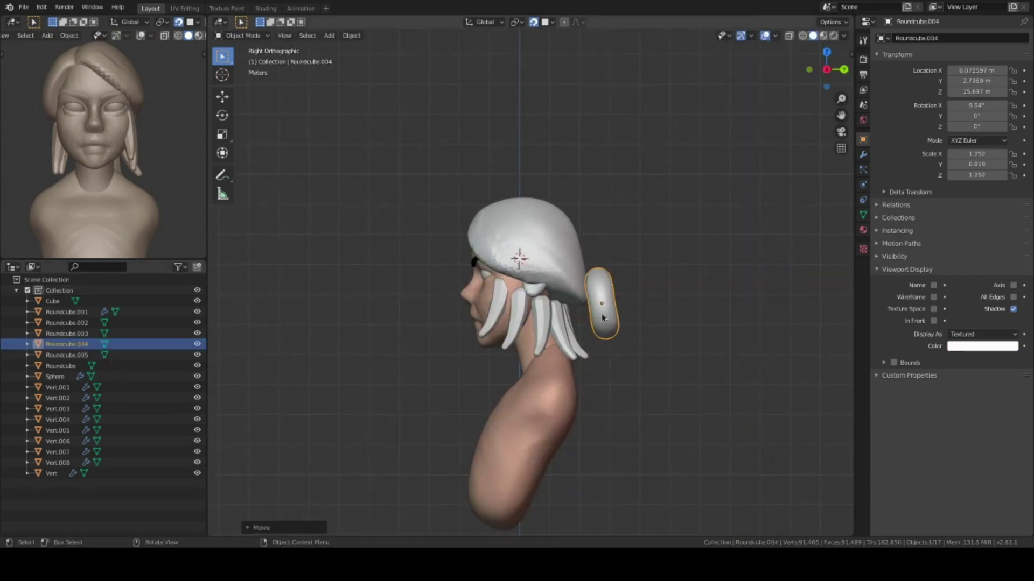
pyautogui.keyDown('shift'); pyautogui.moveTo(602, 318); pyautogui.dragTo(632, 238, button='middle'); pyautogui.keyUp('shift')
# Select the body mesh and return to Object Mode in a straight front view.
pyautogui.click(590, 345)
pyautogui.hotkey('ctrl', 'Tab')
pyautogui.moveTo(614, 381)
pyautogui.mouseDown(button='middle')
pyautogui.moveTo(720, 332)
pyautogui.moveTo(624, 291)
pyautogui.moveTo(681, 167)
pyautogui.moveTo(560, 336)
pyautogui.mouseUp(button='middle')
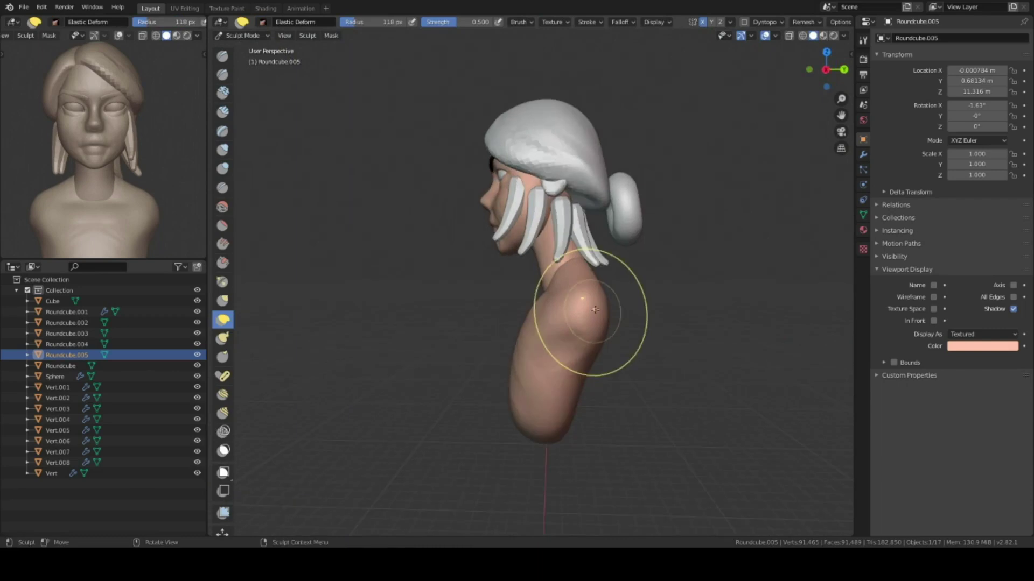
pyautogui.press('KP_1')
pyautogui.hotkey('ctrl', 'Tab')
pyautogui.scroll(2, 636, 269)
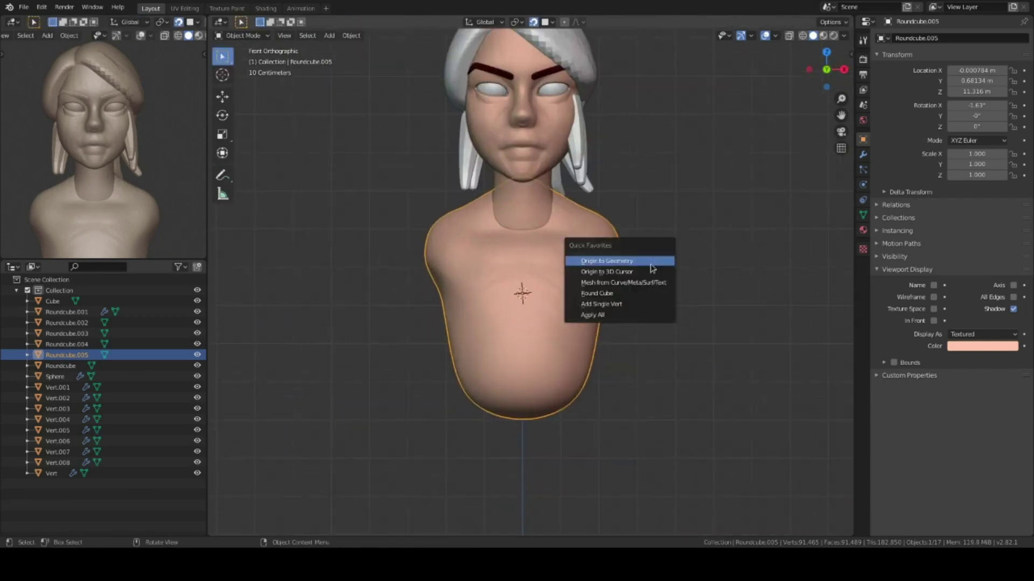
# Place the sphere on the shoulder and mirror it across the body with a Mirror modifier.
pyautogui.press('g')
pyautogui.click(670, 263)
pyautogui.press('KP_3')
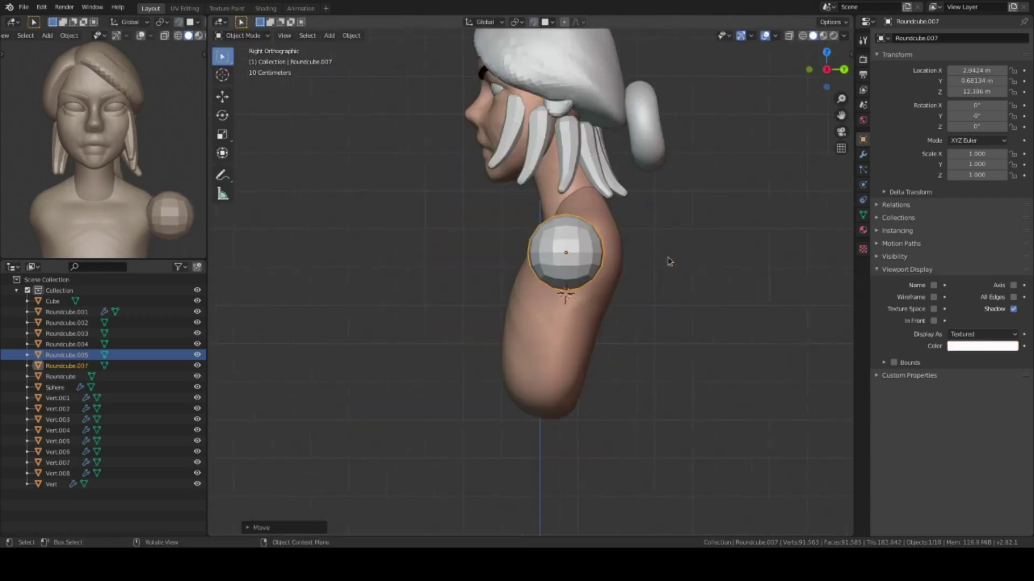
pyautogui.click(863, 154)
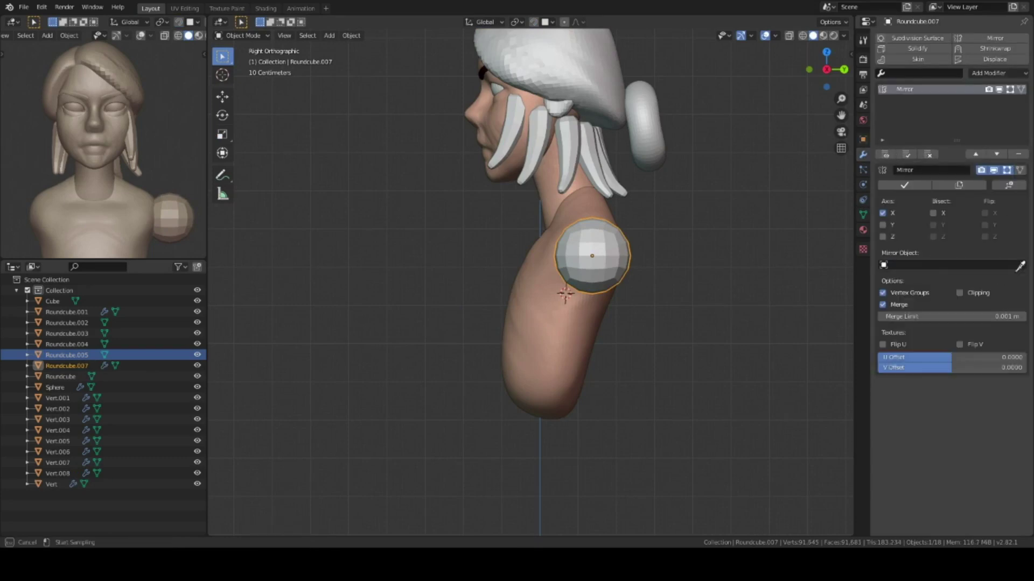
pyautogui.press('KP_1')
pyautogui.press('g')
pyautogui.click(636, 275)
# Subdivide and apply the shoulder caps, then sculpt them with Elastic Deform.
pyautogui.hotkey('ctrl', '1')
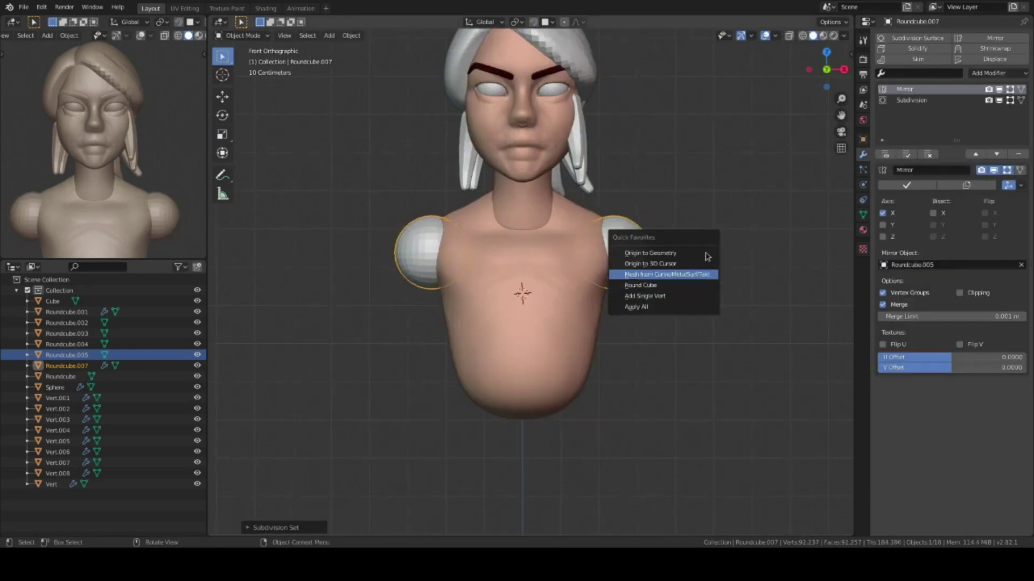
pyautogui.hotkey('ctrl', 'a')
pyautogui.click(654, 417)
pyautogui.moveTo(654, 417)
pyautogui.mouseDown(button='middle')
pyautogui.moveTo(580, 249)
pyautogui.moveTo(646, 266)
pyautogui.mouseUp(button='middle')
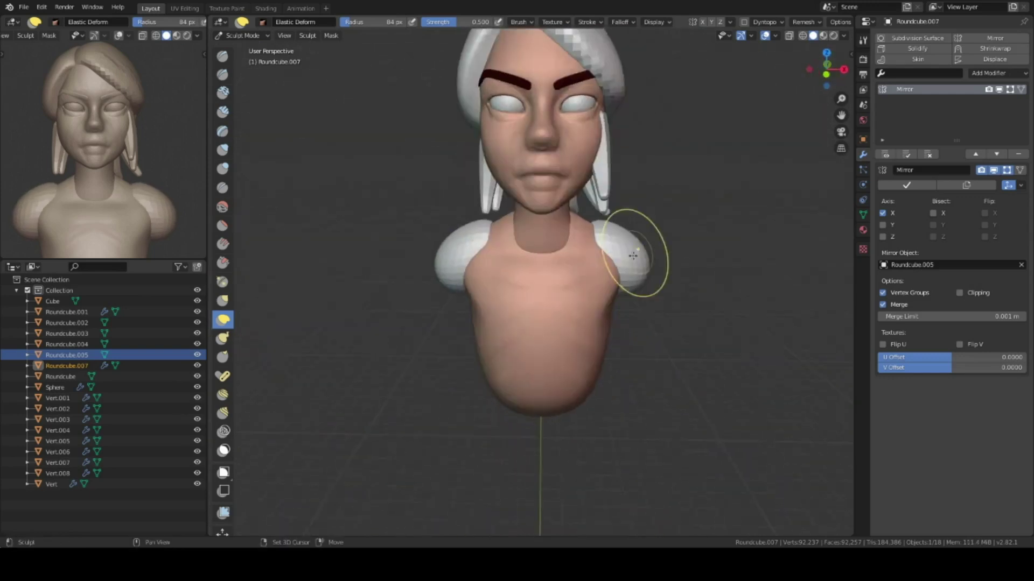
pyautogui.scroll(3, 676, 341)
pyautogui.moveTo(658, 352)
pyautogui.mouseDown(button='middle')
pyautogui.moveTo(623, 427)
pyautogui.moveTo(492, 300)
pyautogui.moveTo(592, 324)
pyautogui.moveTo(595, 193)
pyautogui.moveTo(641, 265)
pyautogui.moveTo(559, 242)
pyautogui.moveTo(716, 271)
pyautogui.mouseUp(button='middle')
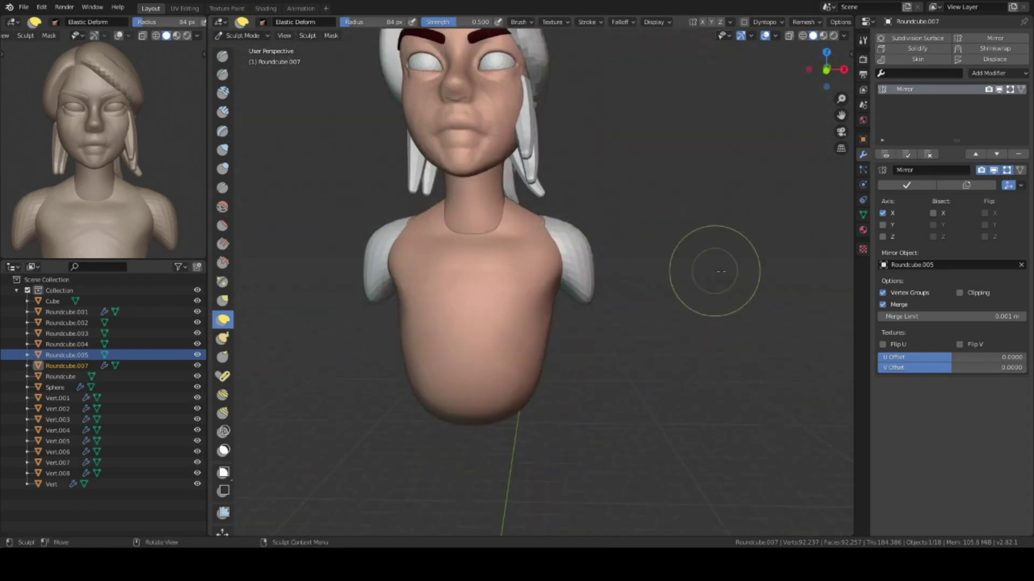
pyautogui.press('KP_1')
# Add a cylinder, scale it into an upper arm beside the body, and apply its scale.
pyautogui.hotkey('shift', 'a')
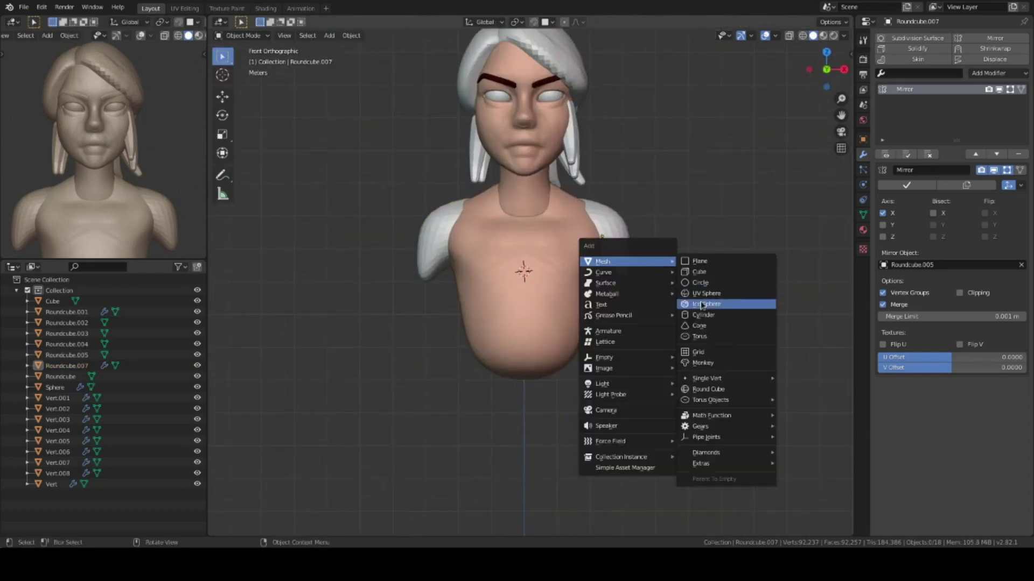
pyautogui.click(698, 316)
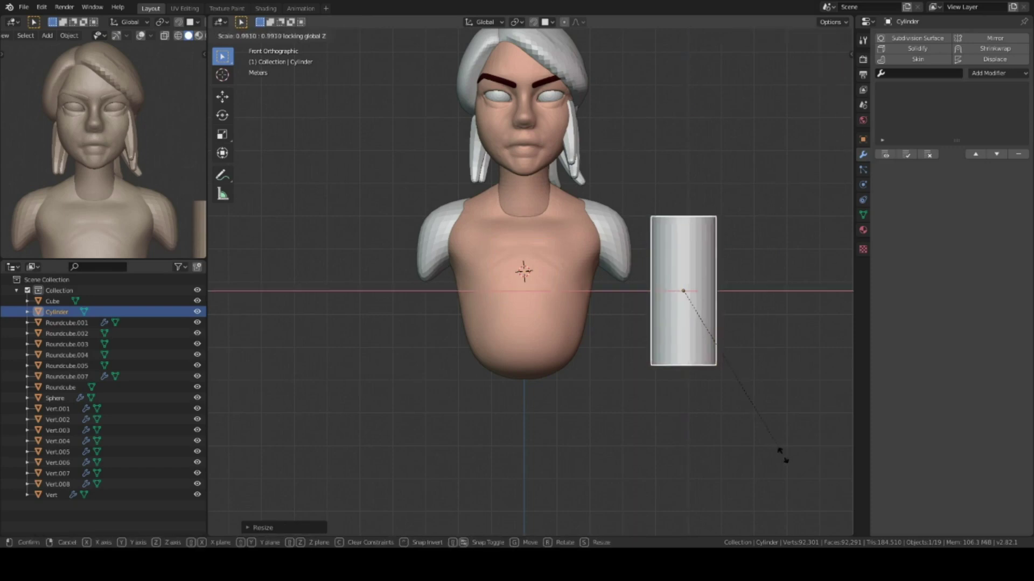
pyautogui.click(642, 349)
pyautogui.press('KP_3')
pyautogui.press('g')
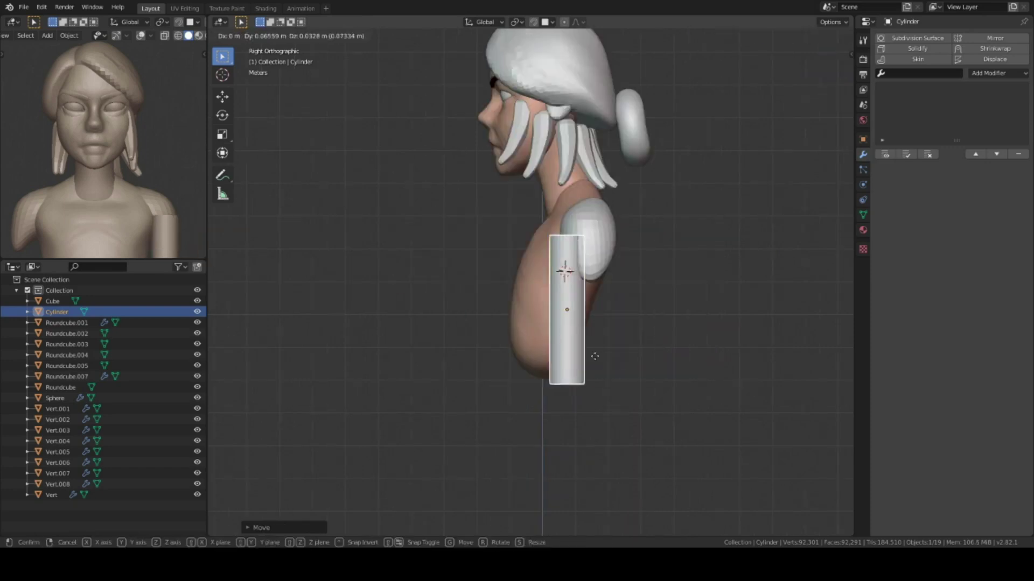
pyautogui.click(716, 361)
pyautogui.hotkey('ctrl', 'a')
pyautogui.click(681, 356)
# Mirror the arm cylinder to the other side of the body.
pyautogui.press('KP_1')
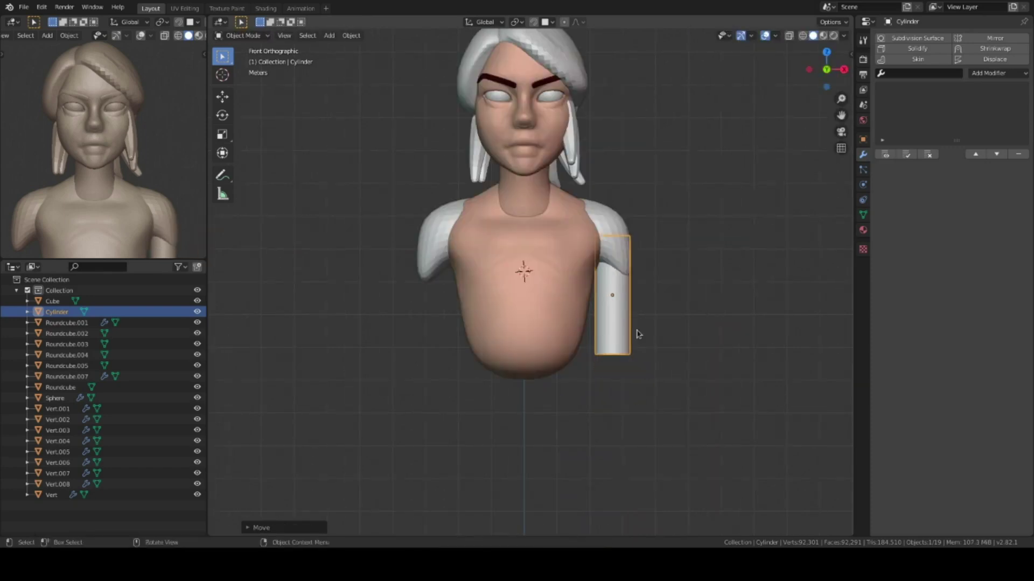
pyautogui.click(995, 38)
pyautogui.click(706, 312)
pyautogui.moveTo(706, 312)
pyautogui.mouseDown(button='middle')
pyautogui.moveTo(589, 262)
pyautogui.moveTo(569, 321)
pyautogui.mouseUp(button='middle')
pyautogui.click(589, 263)
pyautogui.click(863, 140)
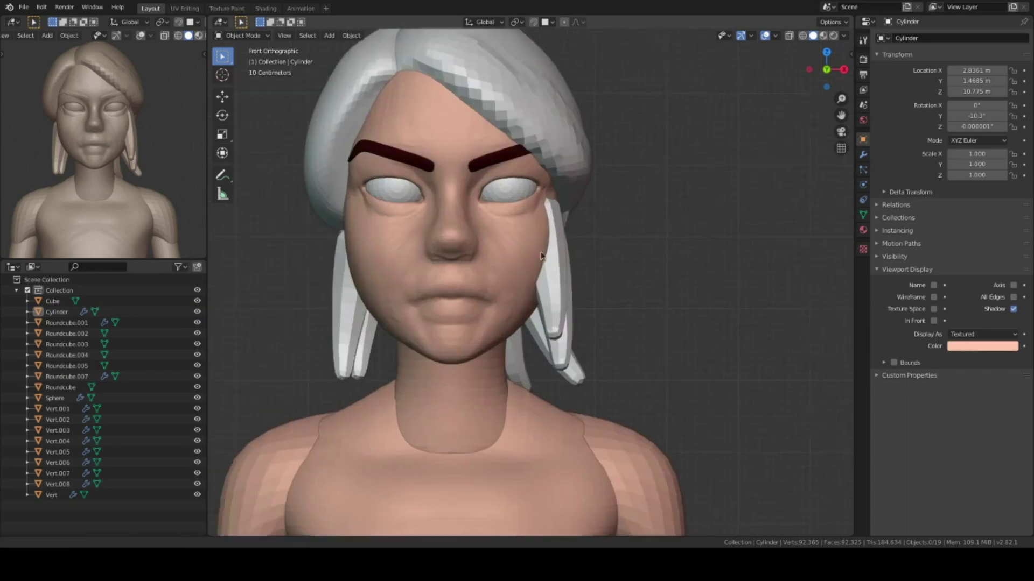
# Isolate the eyeball, select its front vertices and flatten them along Z.
pyautogui.press('KP_Decimal')
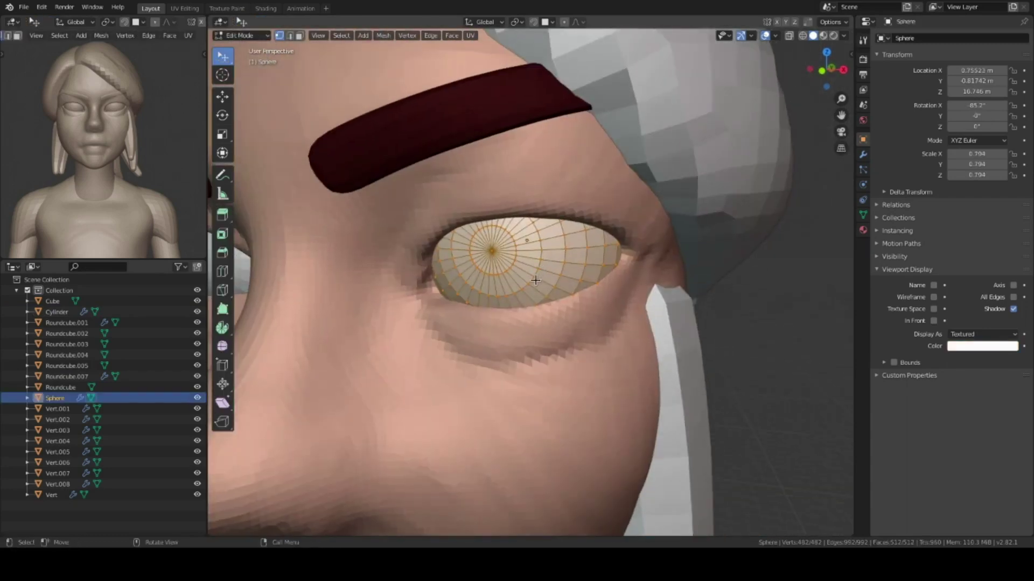
pyautogui.press('KP_Divide')
pyautogui.press('KP_3')
pyautogui.press('g')
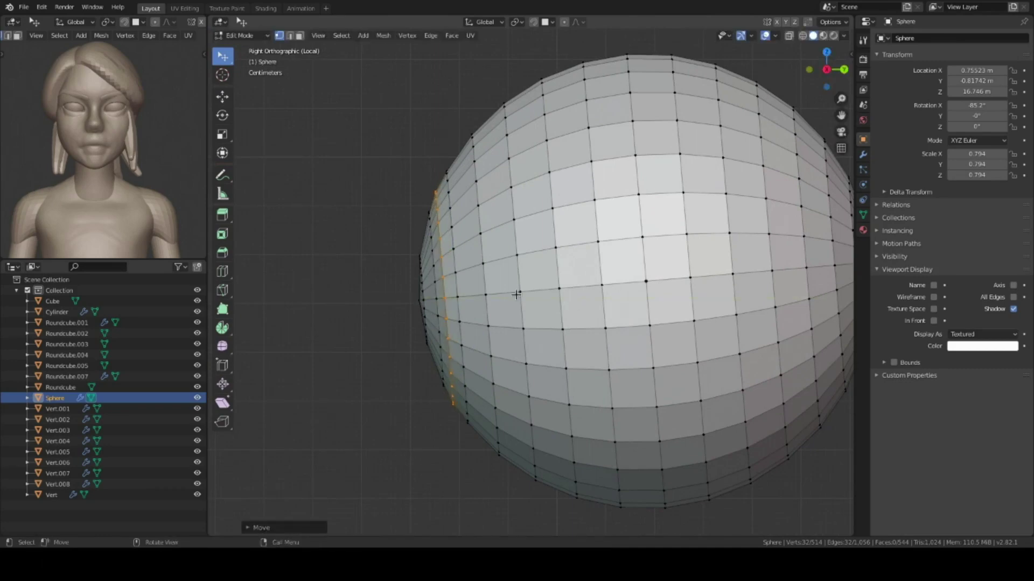
pyautogui.scroll(-5, 516, 295)
pyautogui.moveTo(516, 294); pyautogui.dragTo(636, 417, button='middle')
pyautogui.press('KP_3')
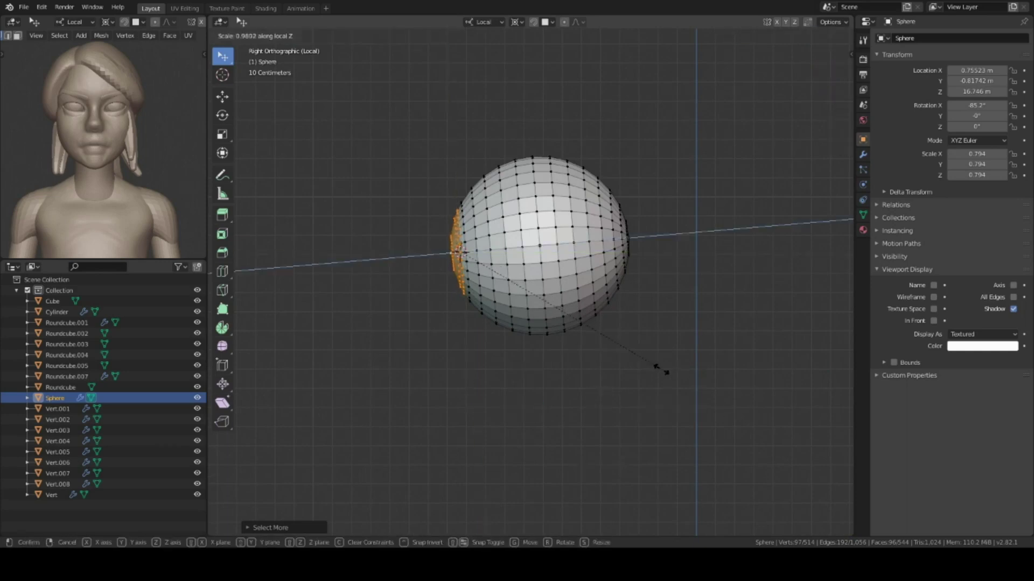
pyautogui.scroll(4, 539, 293)
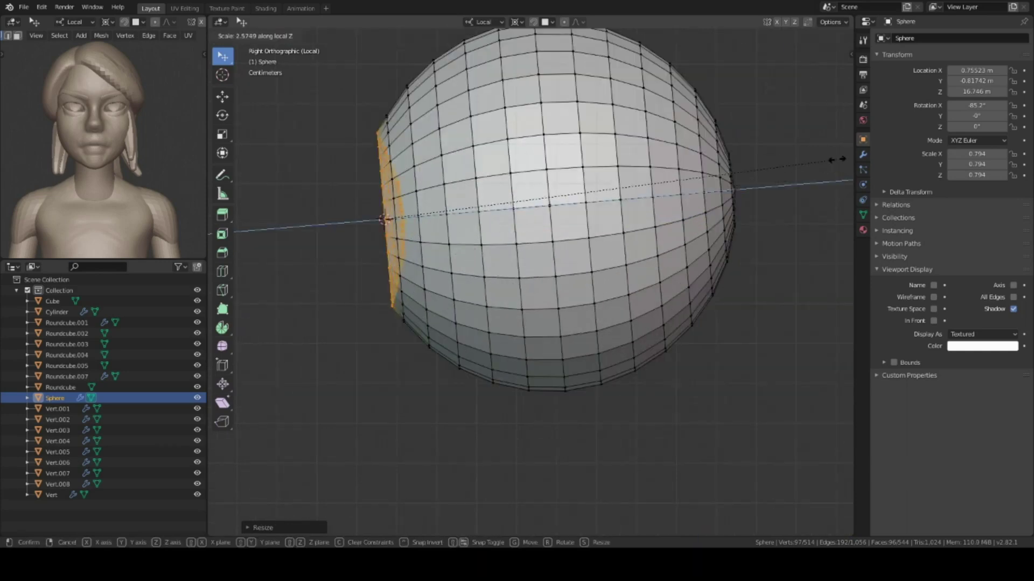
pyautogui.click(836, 159)
pyautogui.press('KP_Divide')
# Loop-cut the eyeball front and push the inner ring inward to form the iris.
pyautogui.moveTo(646, 226); pyautogui.dragTo(586, 241, button='middle')
pyautogui.scroll(4, 587, 241)
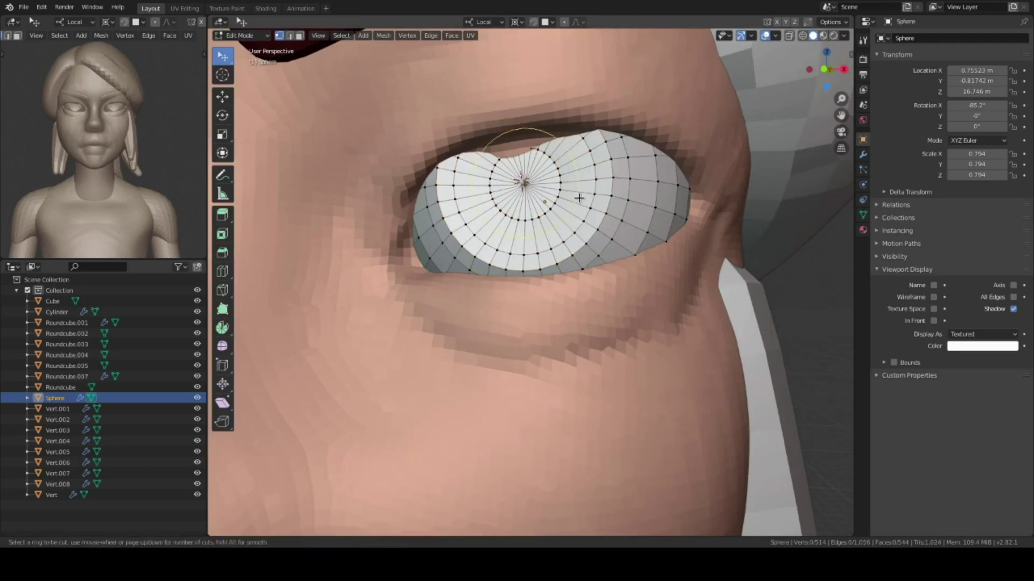
pyautogui.click(631, 261)
pyautogui.scroll(3, 585, 263)
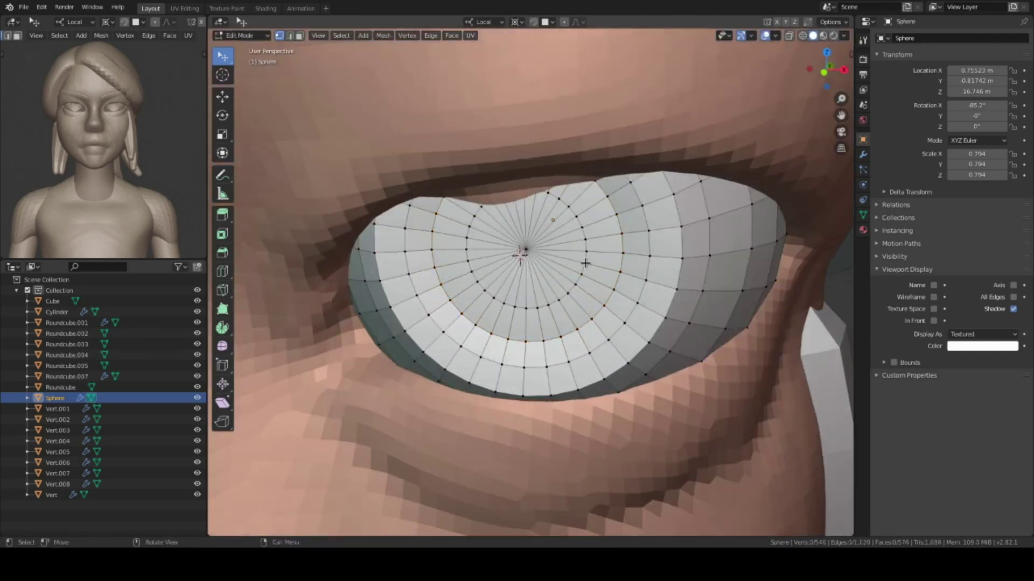
pyautogui.click(524, 330)
pyautogui.scroll(-6, 578, 225)
pyautogui.scroll(-4, 576, 334)
# Sculpt the lips with Clay Strips from a low near-front view.
pyautogui.scroll(5, 595, 277)
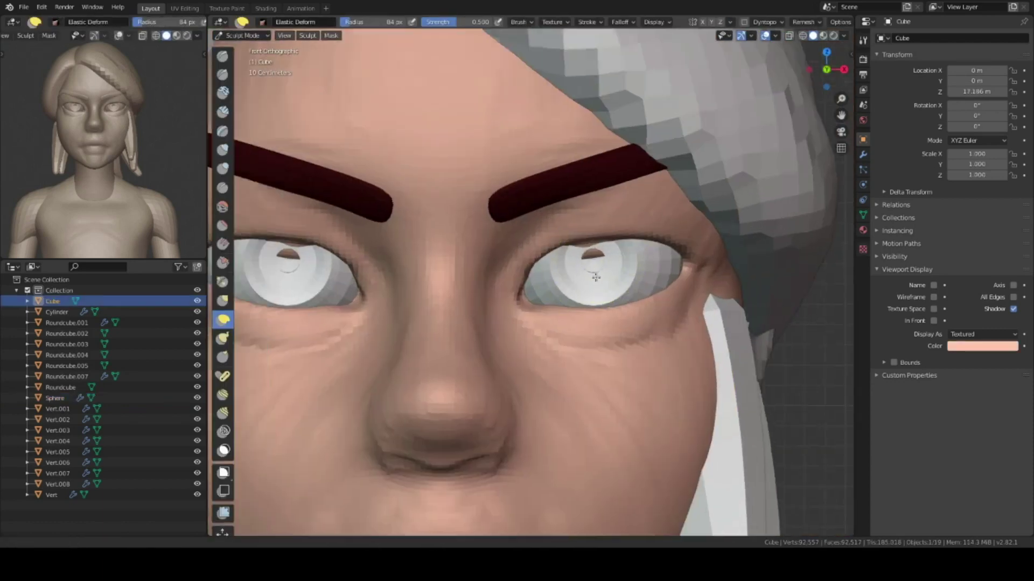
pyautogui.scroll(-2, 595, 278)
pyautogui.scroll(-2, 565, 328)
pyautogui.moveTo(565, 327)
pyautogui.mouseDown(button='middle')
pyautogui.moveTo(485, 203)
pyautogui.moveTo(491, 253)
pyautogui.moveTo(562, 340)
pyautogui.mouseUp(button='middle')
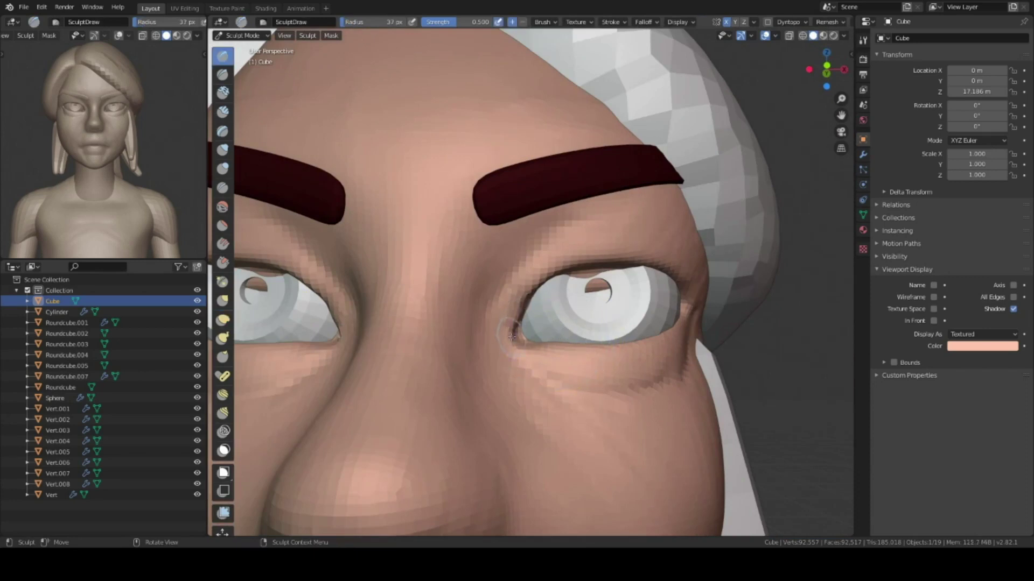
pyautogui.moveTo(522, 413); pyautogui.dragTo(460, 267, button='middle')
pyautogui.moveTo(461, 343)
pyautogui.mouseDown(button='middle')
pyautogui.moveTo(542, 139)
pyautogui.moveTo(607, 281)
pyautogui.moveTo(610, 320)
pyautogui.moveTo(554, 289)
pyautogui.moveTo(533, 299)
pyautogui.moveTo(575, 304)
pyautogui.moveTo(459, 266)
pyautogui.moveTo(570, 290)
pyautogui.moveTo(526, 257)
pyautogui.moveTo(516, 297)
pyautogui.moveTo(543, 255)
pyautogui.moveTo(593, 293)
pyautogui.moveTo(555, 315)
pyautogui.mouseUp(button='middle')
pyautogui.press('c')
pyautogui.scroll(2, 504, 240)
# Sharpen the lips and mouth corners with the Draw Sharp brush.
pyautogui.hotkey('shift', 'x')
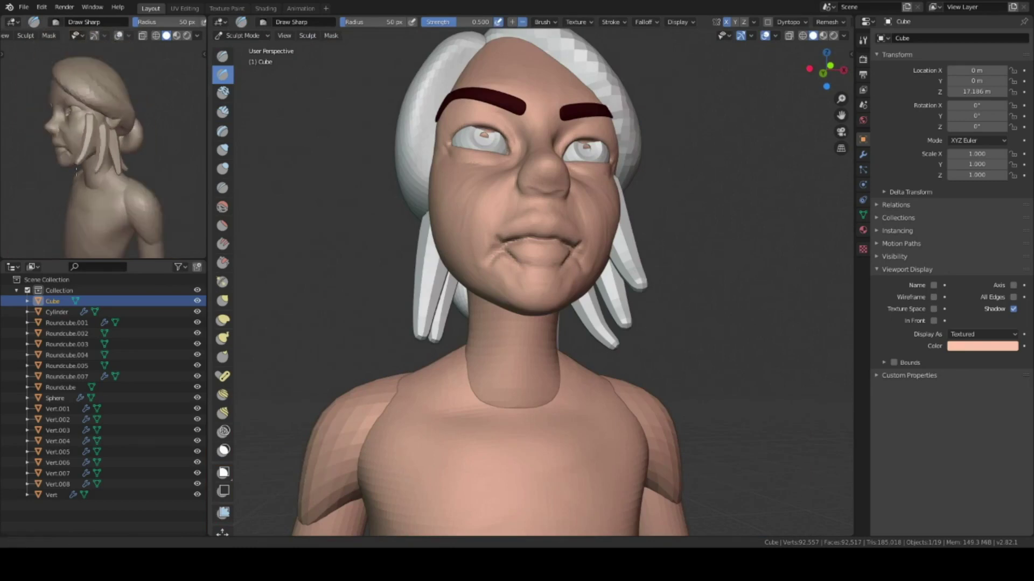
pyautogui.moveTo(76, 171); pyautogui.dragTo(185, 154, button='middle')
pyautogui.moveTo(549, 264); pyautogui.dragTo(533, 203, button='middle')
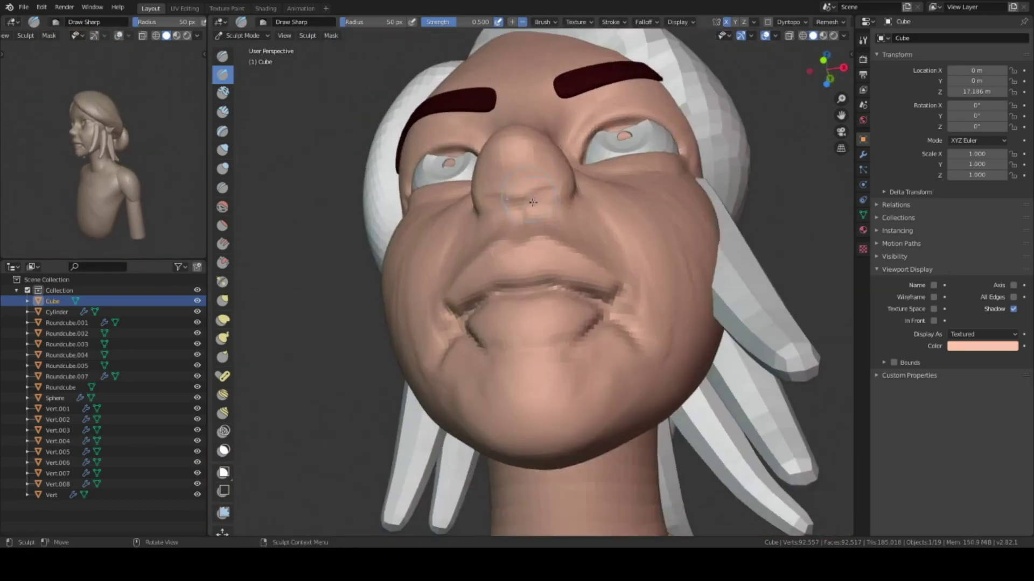
pyautogui.moveTo(515, 150)
pyautogui.mouseDown(button='middle')
pyautogui.moveTo(506, 237)
pyautogui.moveTo(499, 224)
pyautogui.moveTo(493, 242)
pyautogui.mouseUp(button='middle')
pyautogui.scroll(-3, 487, 261)
pyautogui.press('c')
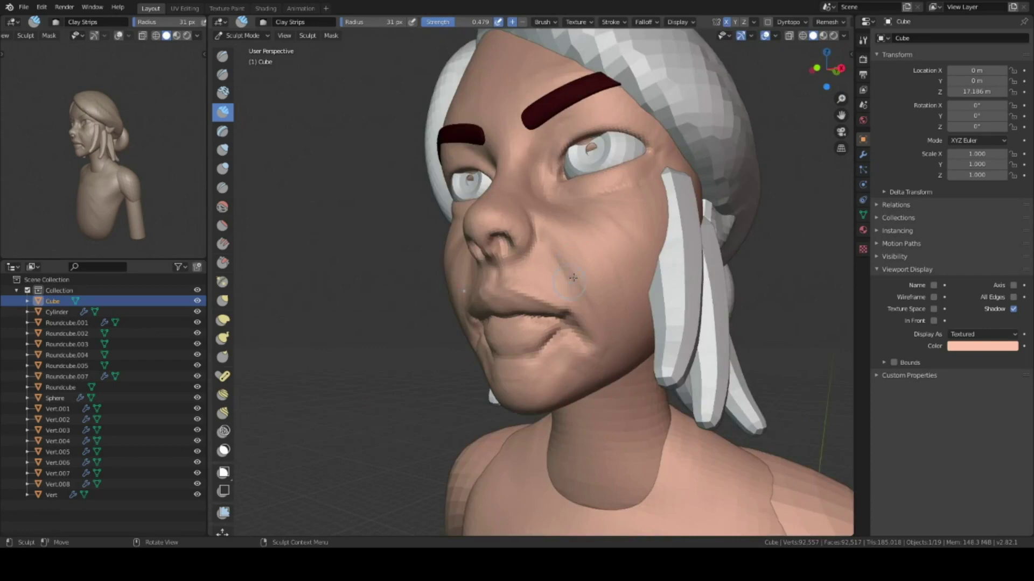
# Build up the nose with Draw and Clay Strips at a 38 px brush radius.
pyautogui.moveTo(519, 297)
pyautogui.mouseDown(button='middle')
pyautogui.moveTo(540, 324)
pyautogui.moveTo(635, 288)
pyautogui.moveTo(563, 357)
pyautogui.moveTo(554, 282)
pyautogui.moveTo(582, 270)
pyautogui.moveTo(539, 301)
pyautogui.moveTo(560, 290)
pyautogui.moveTo(536, 288)
pyautogui.moveTo(571, 290)
pyautogui.moveTo(538, 301)
pyautogui.moveTo(535, 404)
pyautogui.moveTo(592, 322)
pyautogui.moveTo(570, 301)
pyautogui.moveTo(607, 199)
pyautogui.mouseUp(button='middle')
pyautogui.scroll(-4, 570, 273)
pyautogui.scroll(3, 544, 295)
pyautogui.press('x')
pyautogui.press('c')
pyautogui.press('f')
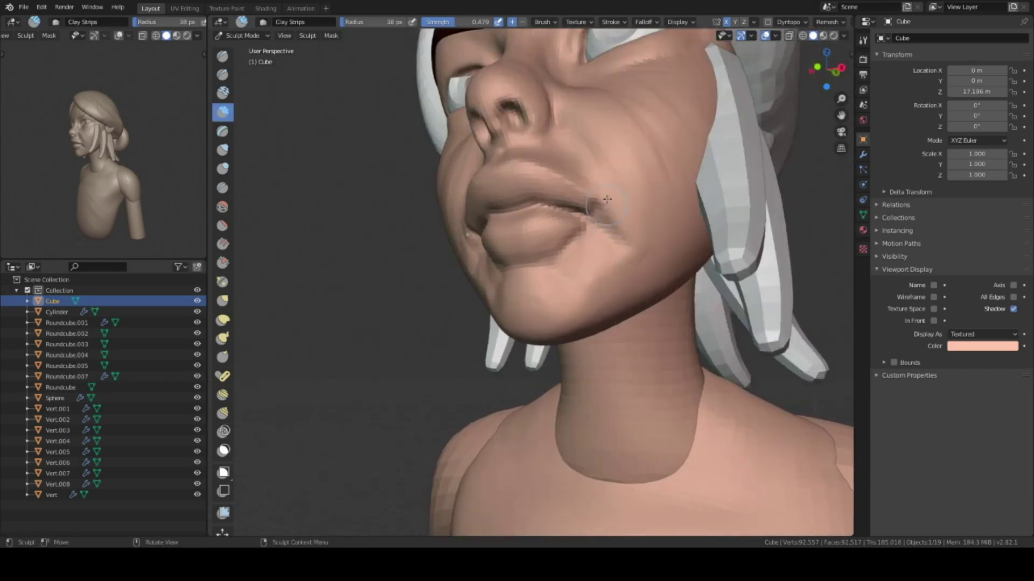
pyautogui.moveTo(643, 243)
pyautogui.mouseDown(button='middle')
pyautogui.moveTo(615, 244)
pyautogui.moveTo(637, 209)
pyautogui.moveTo(630, 271)
pyautogui.moveTo(560, 197)
pyautogui.mouseUp(button='middle')
pyautogui.scroll(-3, 618, 251)
pyautogui.scroll(5, 635, 226)
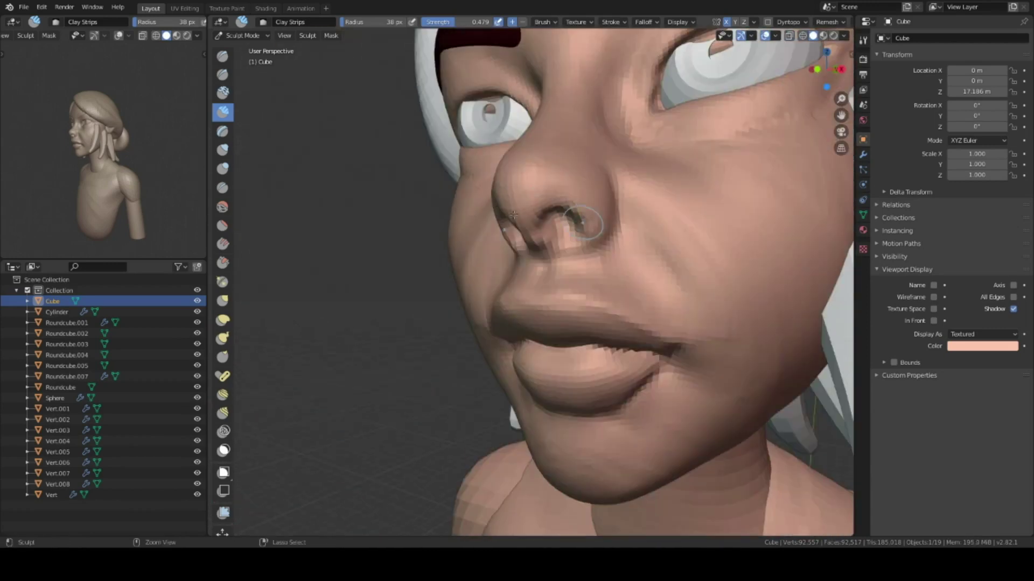
# Check the remesh settings and shape the nostril with Elastic Deform in side profile.
pyautogui.moveTo(543, 255); pyautogui.dragTo(571, 237, button='middle')
pyautogui.click(827, 21)
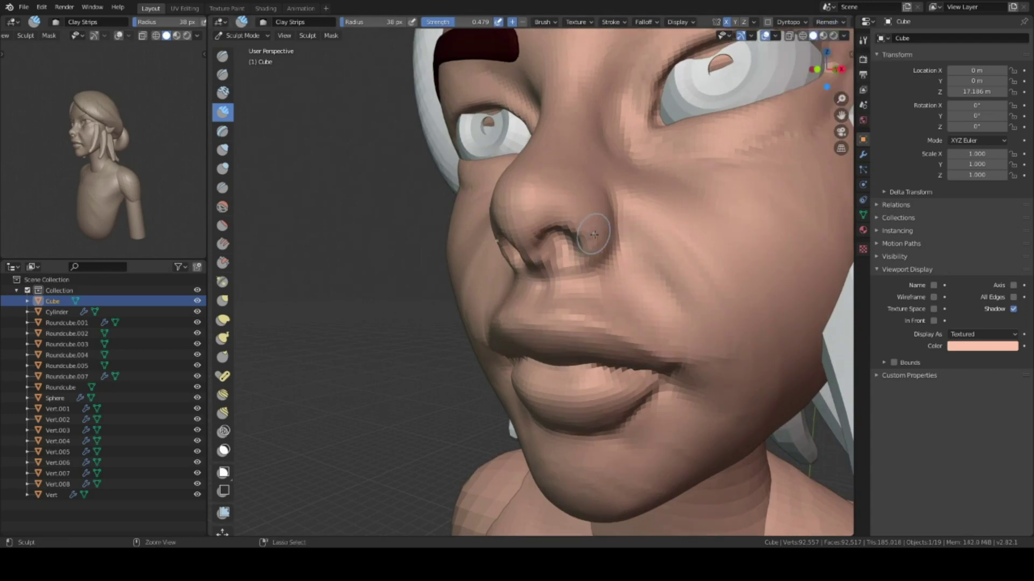
pyautogui.moveTo(524, 242); pyautogui.dragTo(518, 242, button='middle')
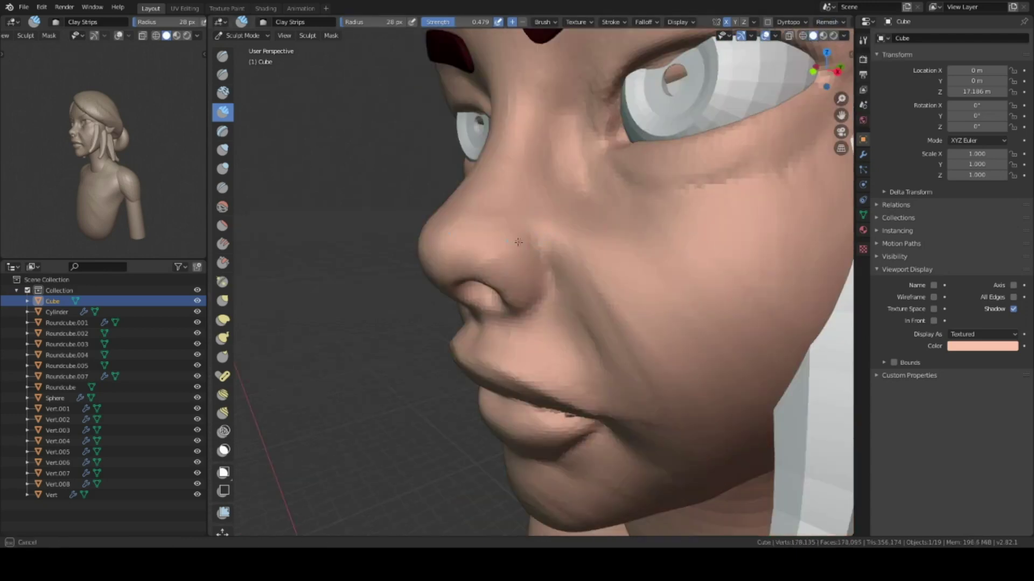
pyautogui.moveTo(502, 302)
pyautogui.mouseDown(button='middle')
pyautogui.moveTo(411, 272)
pyautogui.moveTo(539, 270)
pyautogui.mouseUp(button='middle')
pyautogui.click(223, 320)
pyautogui.keyDown('ctrl'); pyautogui.moveTo(617, 301); pyautogui.dragTo(617, 287, button='middle'); pyautogui.keyUp('ctrl')
# Shape the cheek with Elastic Deform from a close left profile.
pyautogui.moveTo(612, 192)
pyautogui.keyDown('shift'); pyautogui.mouseDown(button='middle')
pyautogui.moveTo(510, 368)
pyautogui.moveTo(560, 344)
pyautogui.moveTo(588, 365)
pyautogui.mouseUp(button='middle'); pyautogui.keyUp('shift')
pyautogui.scroll(-3, 596, 218)
pyautogui.scroll(1, 609, 270)
pyautogui.scroll(-2, 510, 369)
pyautogui.scroll(4, 522, 358)
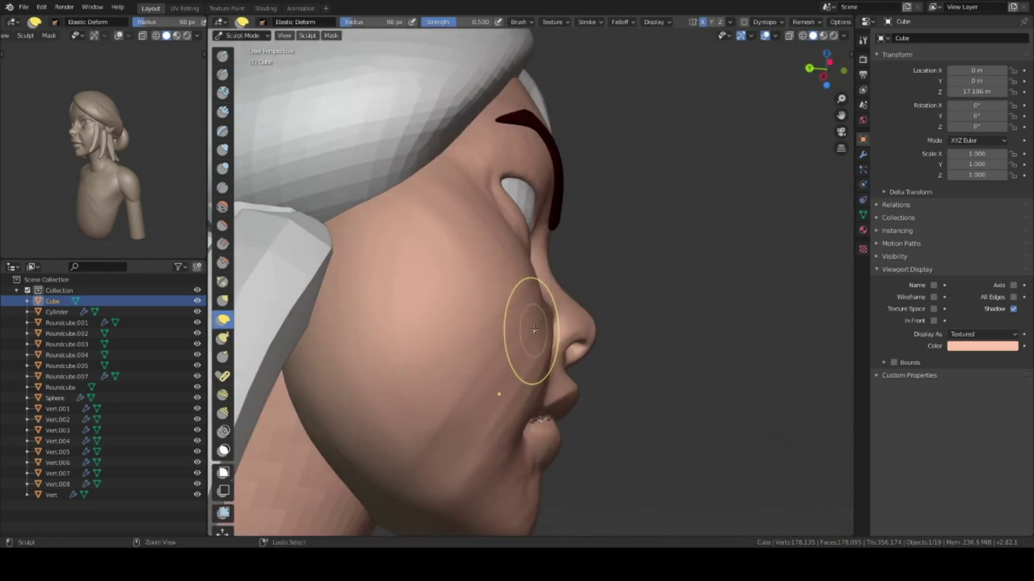
pyautogui.scroll(2, 528, 335)
pyautogui.moveTo(503, 318)
pyautogui.mouseDown(button='middle')
pyautogui.moveTo(495, 380)
pyautogui.moveTo(542, 279)
pyautogui.moveTo(664, 270)
pyautogui.moveTo(698, 330)
pyautogui.moveTo(560, 300)
pyautogui.moveTo(589, 208)
pyautogui.moveTo(571, 215)
pyautogui.moveTo(557, 187)
pyautogui.moveTo(557, 216)
pyautogui.moveTo(526, 226)
pyautogui.moveTo(542, 248)
pyautogui.moveTo(618, 202)
pyautogui.moveTo(636, 206)
pyautogui.mouseUp(button='middle')
pyautogui.scroll(-2, 496, 381)
pyautogui.scroll(3, 542, 279)
pyautogui.scroll(-3, 542, 279)
# Carve creases and bags around the eyes and brows with Clay Strips and Draw Sharp.
pyautogui.press('c')
pyautogui.scroll(-2, 525, 226)
pyautogui.hotkey('shift', 'x')
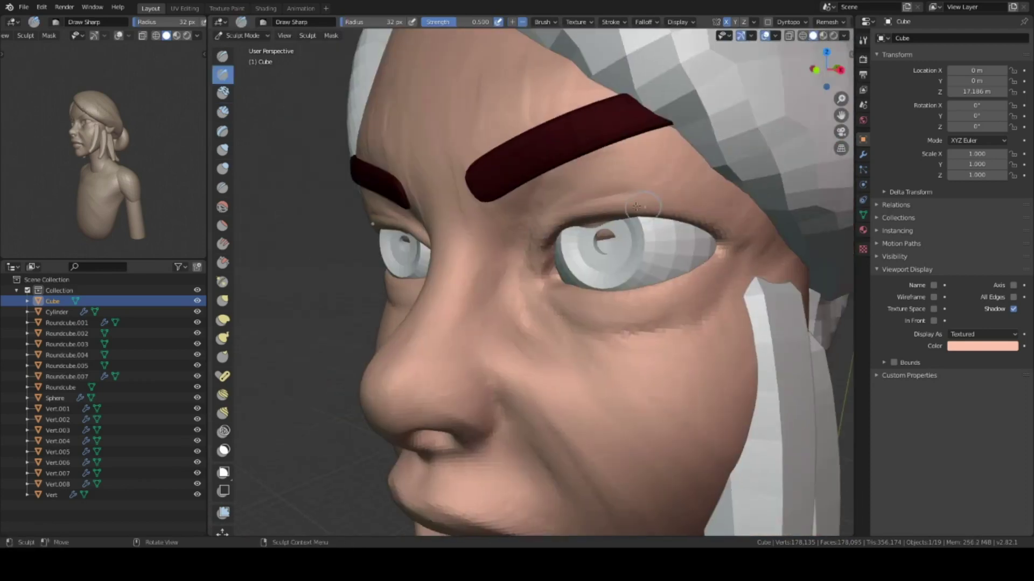
pyautogui.moveTo(795, 256); pyautogui.dragTo(531, 161, button='middle')
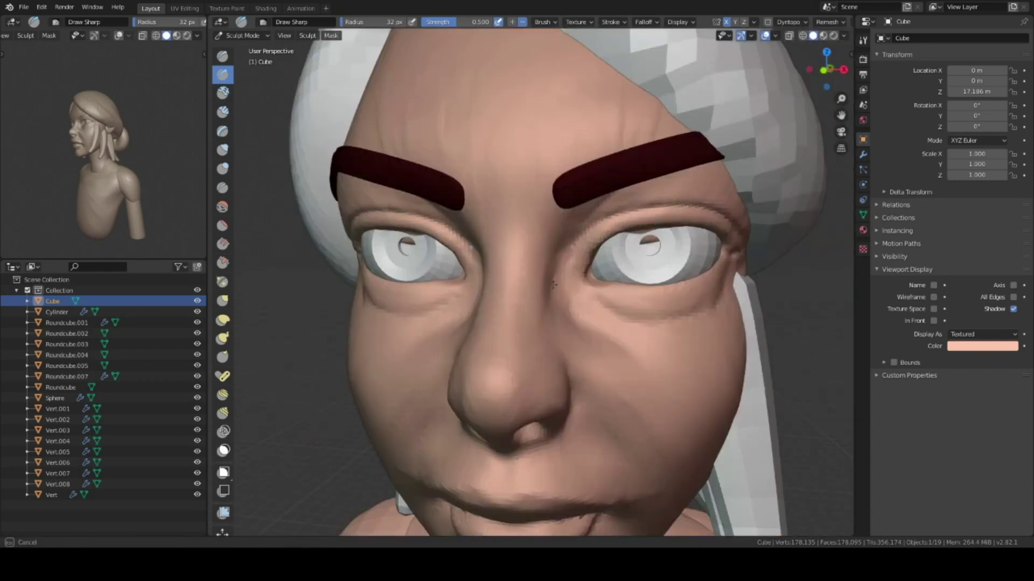
pyautogui.moveTo(554, 285); pyautogui.dragTo(596, 245, button='middle')
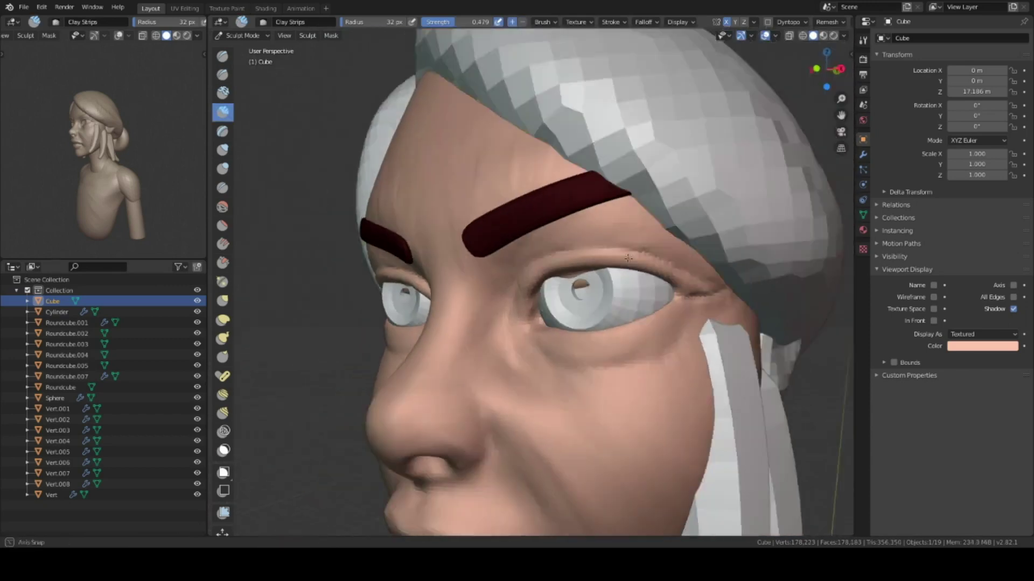
pyautogui.moveTo(542, 246)
pyautogui.mouseDown(button='middle')
pyautogui.moveTo(657, 348)
pyautogui.moveTo(604, 388)
pyautogui.moveTo(533, 237)
pyautogui.moveTo(532, 399)
pyautogui.moveTo(592, 314)
pyautogui.moveTo(618, 323)
pyautogui.moveTo(610, 372)
pyautogui.mouseUp(button='middle')
pyautogui.press('c')
# Return to Object Mode in front view with the whole bust shown and the head deselected.
pyautogui.press('KP_1')
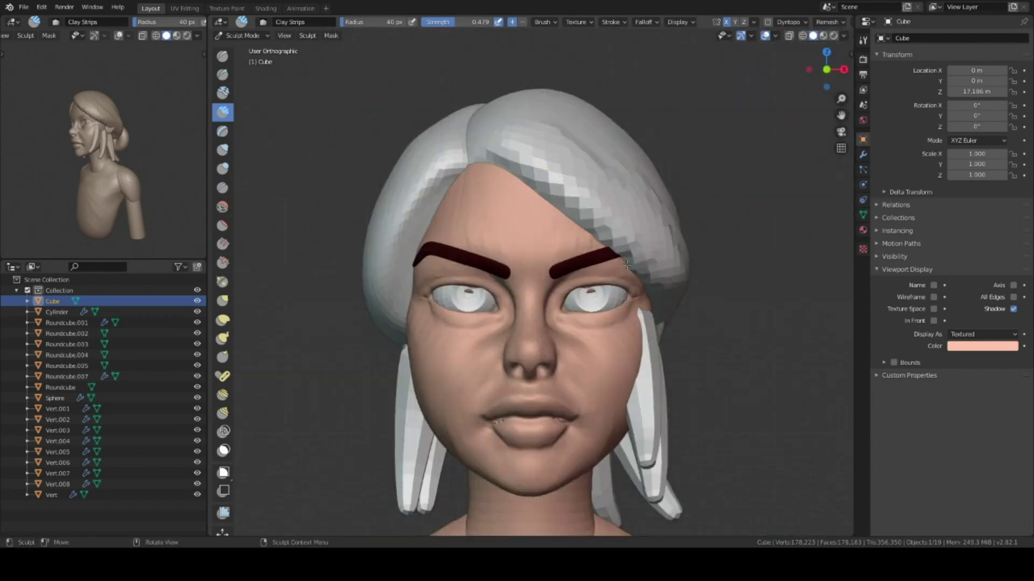
pyautogui.hotkey('ctrl', 'Tab')
pyautogui.scroll(-8, 604, 397)
pyautogui.click(597, 347)
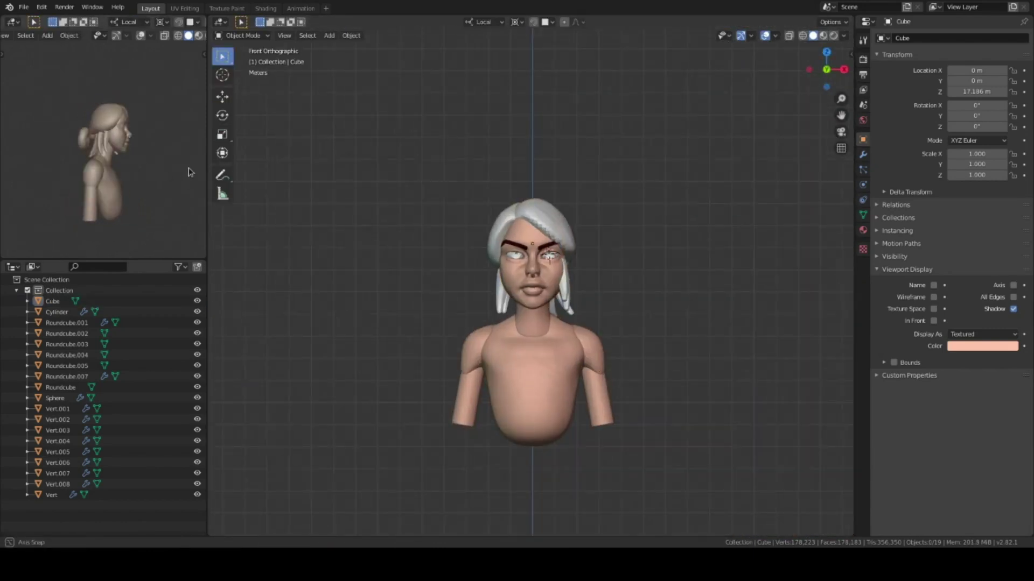
# Move the Vert.003 hair strand to a retilted spot beside the head, then deselect and view from the front.
pyautogui.scroll(3, 559, 275)
pyautogui.click(525, 323)
pyautogui.moveTo(525, 323)
pyautogui.mouseDown(button='middle')
pyautogui.moveTo(524, 300)
pyautogui.moveTo(563, 313)
pyautogui.mouseUp(button='middle')
pyautogui.click(570, 295)
pyautogui.click(563, 312)
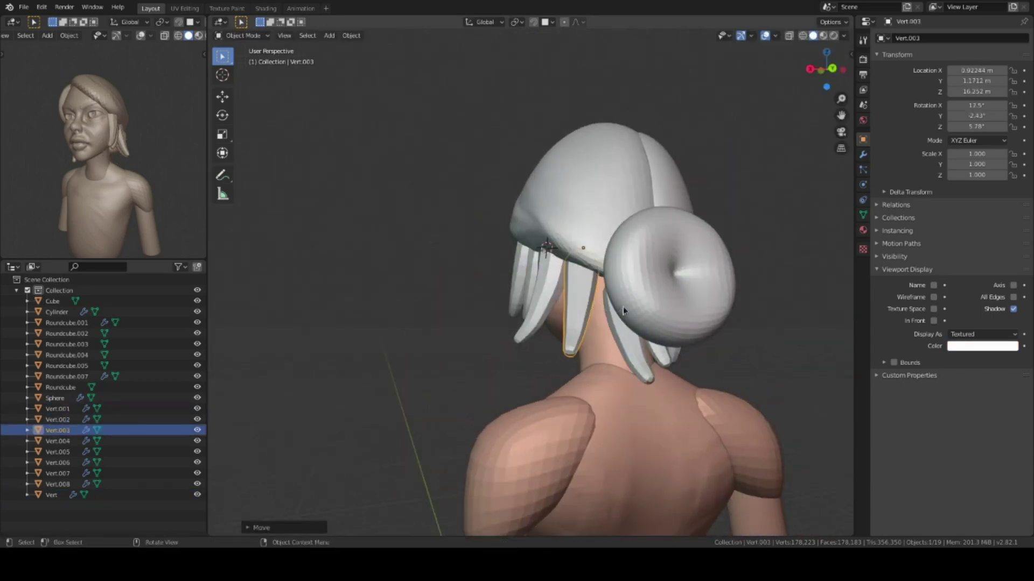
pyautogui.hotkey('alt', 'a')
pyautogui.press('KP_1')
pyautogui.scroll(-5, 584, 291)
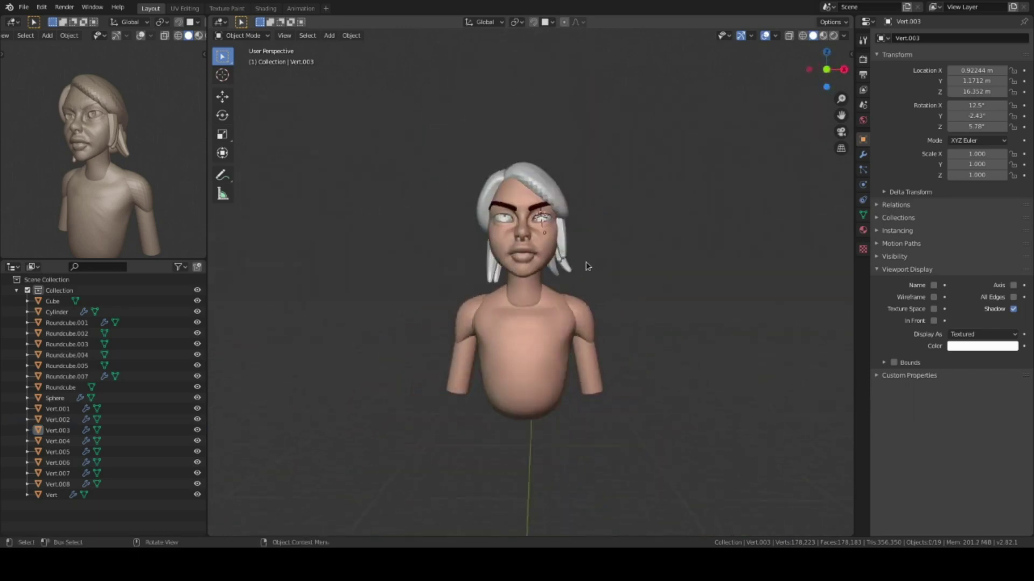
pyautogui.scroll(7, 586, 264)
pyautogui.scroll(-1, 592, 286)
pyautogui.scroll(2, 587, 299)
# Add a single-vertex object and extrude a vertex chain along the upper eyelid.
pyautogui.hotkey('shift', 'a')
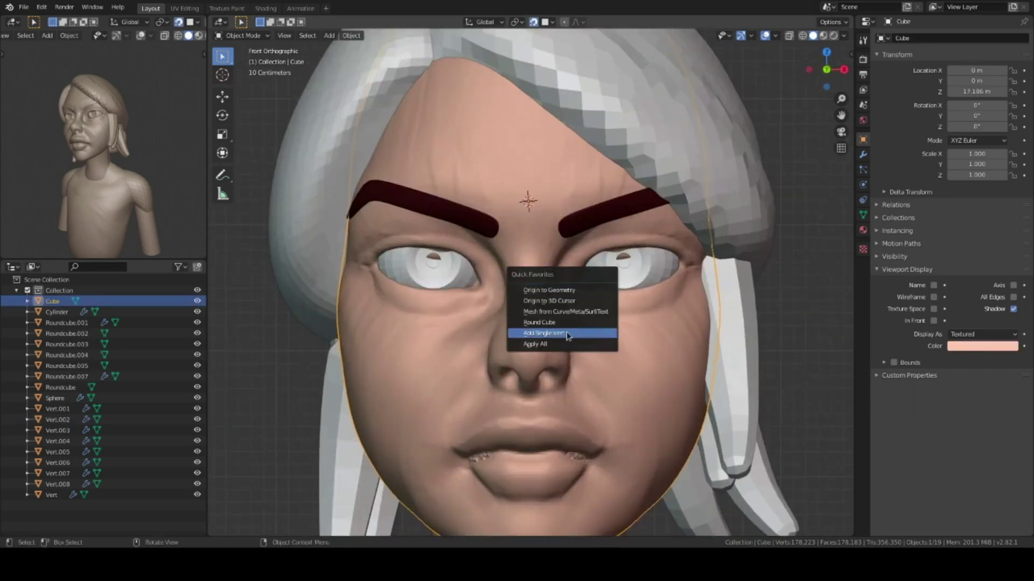
pyautogui.click(538, 334)
pyautogui.moveTo(538, 334)
pyautogui.mouseDown(button='middle')
pyautogui.moveTo(553, 258)
pyautogui.moveTo(494, 246)
pyautogui.mouseUp(button='middle')
pyautogui.scroll(2, 526, 256)
pyautogui.press('e')
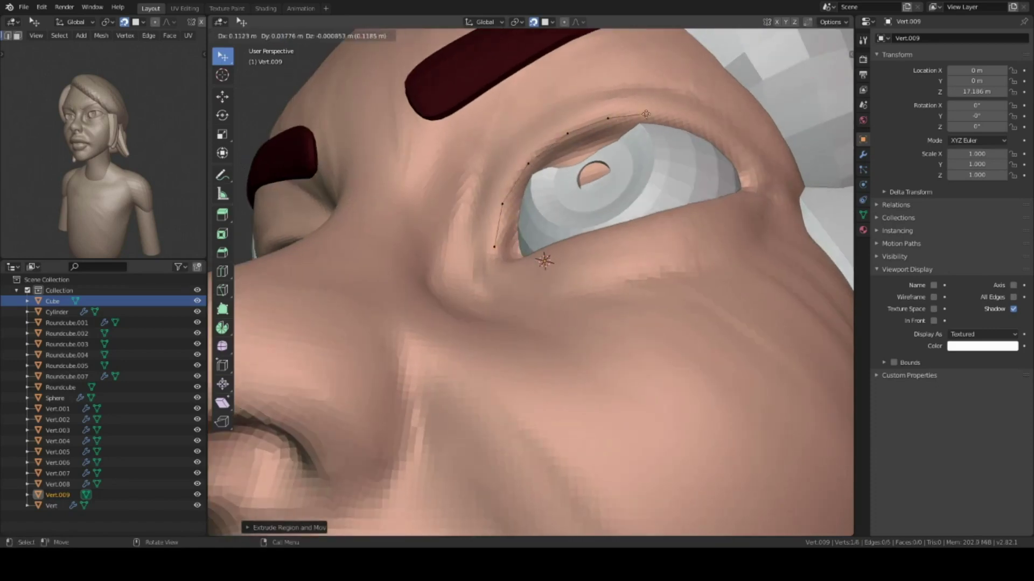
pyautogui.click(646, 114)
pyautogui.moveTo(645, 113); pyautogui.dragTo(617, 133, button='middle')
pyautogui.click(682, 131)
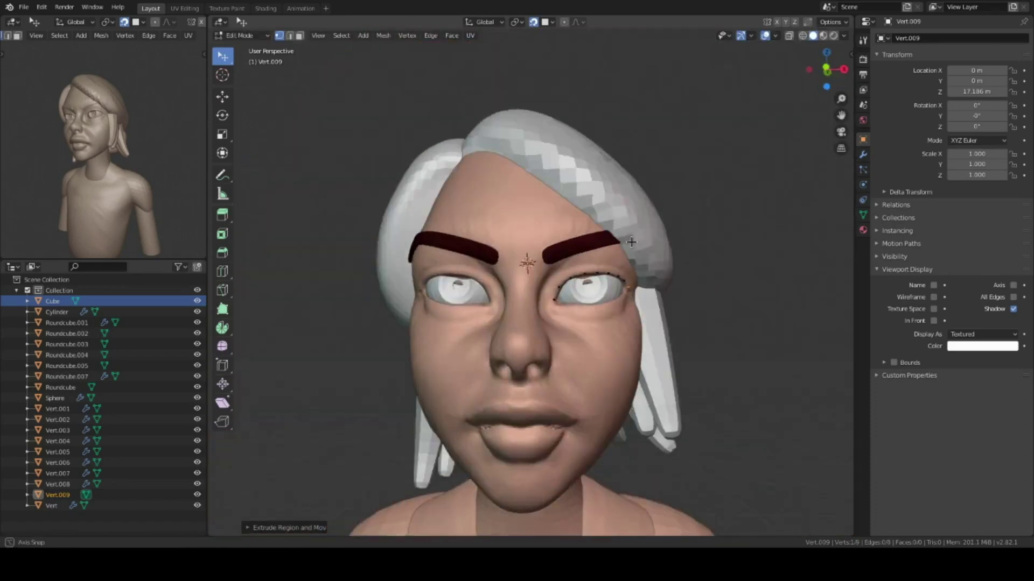
# Extrude the eyelid edge into a lash strip and merge its overlapping vertices.
pyautogui.press('a')
pyautogui.moveTo(651, 261)
pyautogui.mouseDown(button='middle')
pyautogui.moveTo(640, 222)
pyautogui.moveTo(612, 235)
pyautogui.moveTo(651, 203)
pyautogui.moveTo(561, 296)
pyautogui.moveTo(653, 230)
pyautogui.moveTo(593, 202)
pyautogui.moveTo(463, 304)
pyautogui.mouseUp(button='middle')
pyautogui.click(636, 203)
pyautogui.click(644, 191)
pyautogui.press('g')
pyautogui.click(576, 285)
pyautogui.moveTo(576, 285)
pyautogui.mouseDown(button='middle')
pyautogui.moveTo(459, 307)
pyautogui.moveTo(558, 362)
pyautogui.moveTo(503, 323)
pyautogui.moveTo(577, 273)
pyautogui.moveTo(586, 156)
pyautogui.moveTo(569, 168)
pyautogui.mouseUp(button='middle')
pyautogui.click(571, 179)
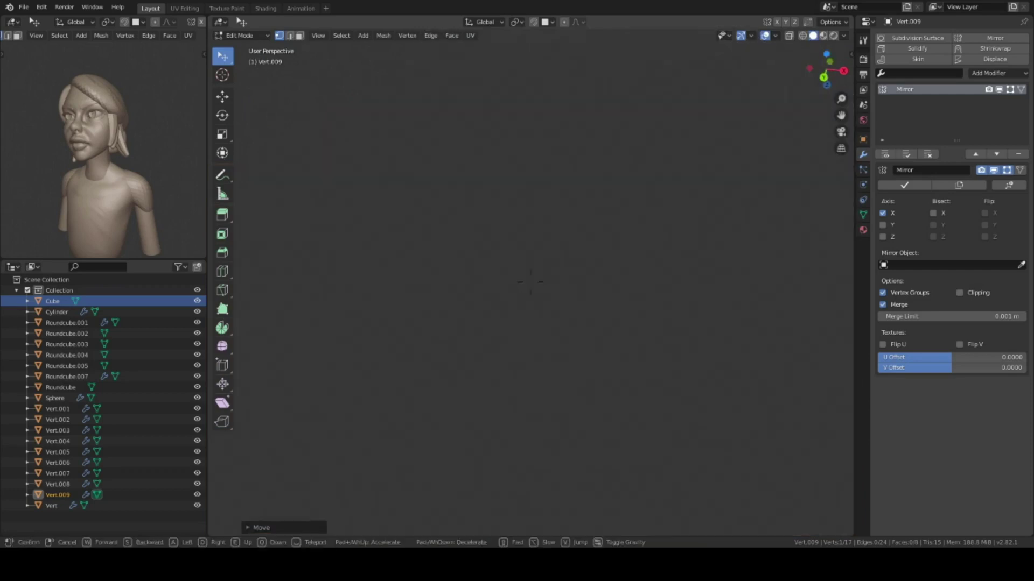
# Turn on vertex snapping, then return the lashes to Object Mode in front view.
pyautogui.hotkey('shift', 'Tab')
pyautogui.moveTo(569, 163); pyautogui.dragTo(573, 158, button='middle')
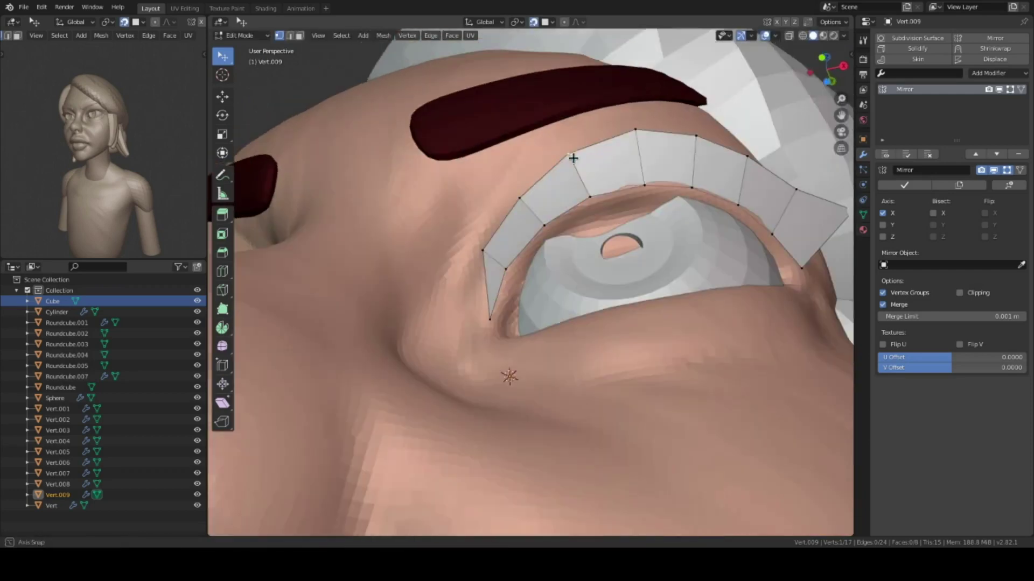
pyautogui.moveTo(647, 189); pyautogui.dragTo(649, 180, button='middle')
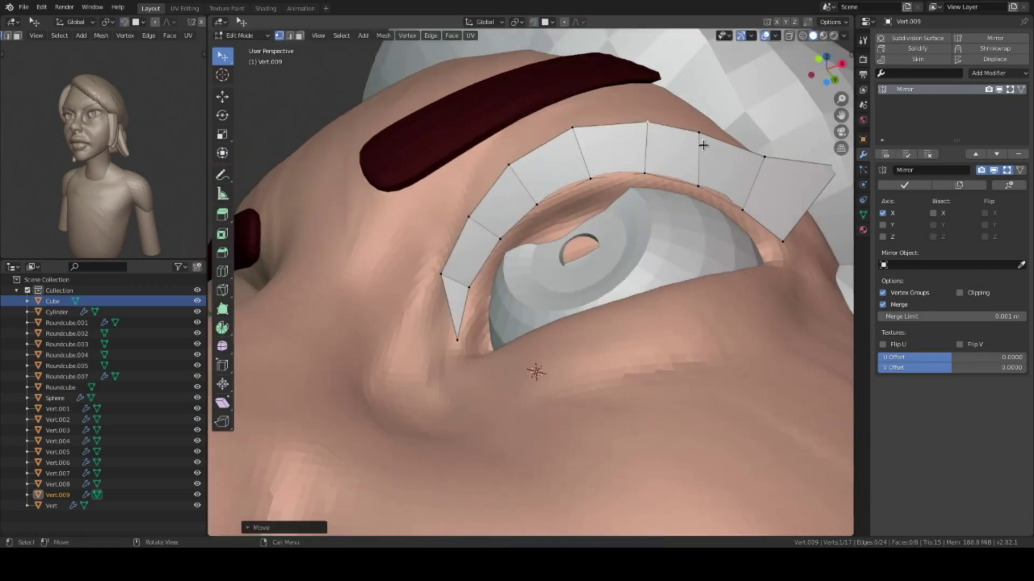
pyautogui.press('KP_1')
pyautogui.scroll(-5, 663, 161)
pyautogui.press('Tab')
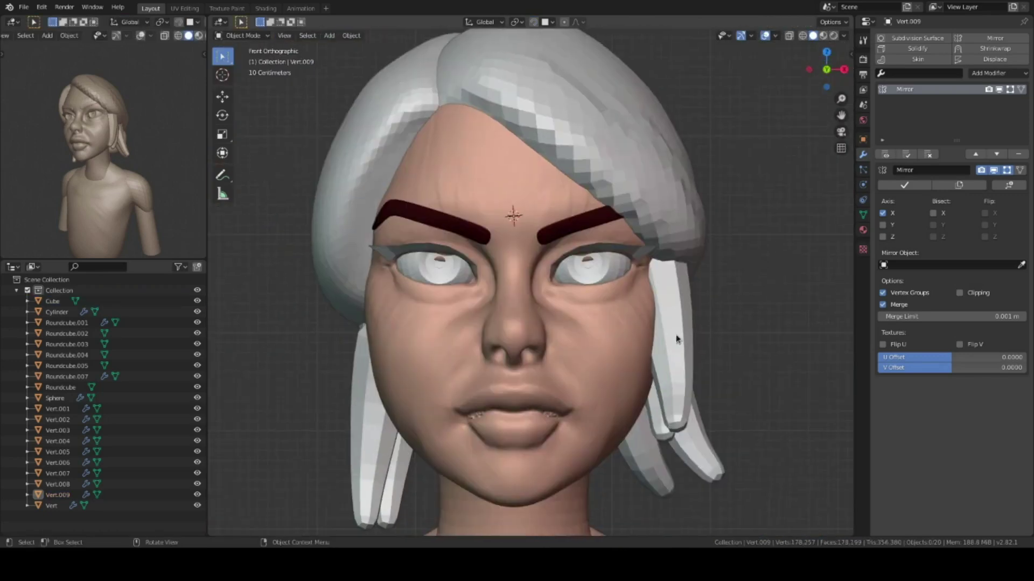
# Put the head into Sculpt Mode and sculpt around the nose and mouth.
pyautogui.click(569, 315)
pyautogui.hotkey('ctrl', 'Tab')
pyautogui.scroll(4, 570, 314)
pyautogui.moveTo(570, 314)
pyautogui.mouseDown(button='middle')
pyautogui.moveTo(513, 329)
pyautogui.moveTo(633, 274)
pyautogui.mouseUp(button='middle')
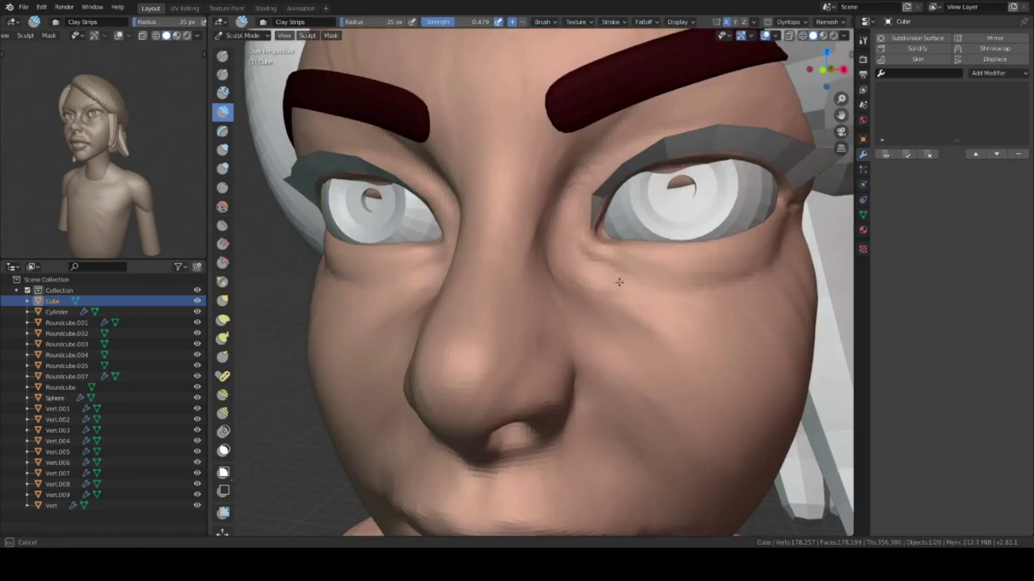
pyautogui.moveTo(595, 282)
pyautogui.mouseDown(button='middle')
pyautogui.moveTo(524, 287)
pyautogui.moveTo(531, 356)
pyautogui.moveTo(482, 351)
pyautogui.moveTo(524, 317)
pyautogui.mouseUp(button='middle')
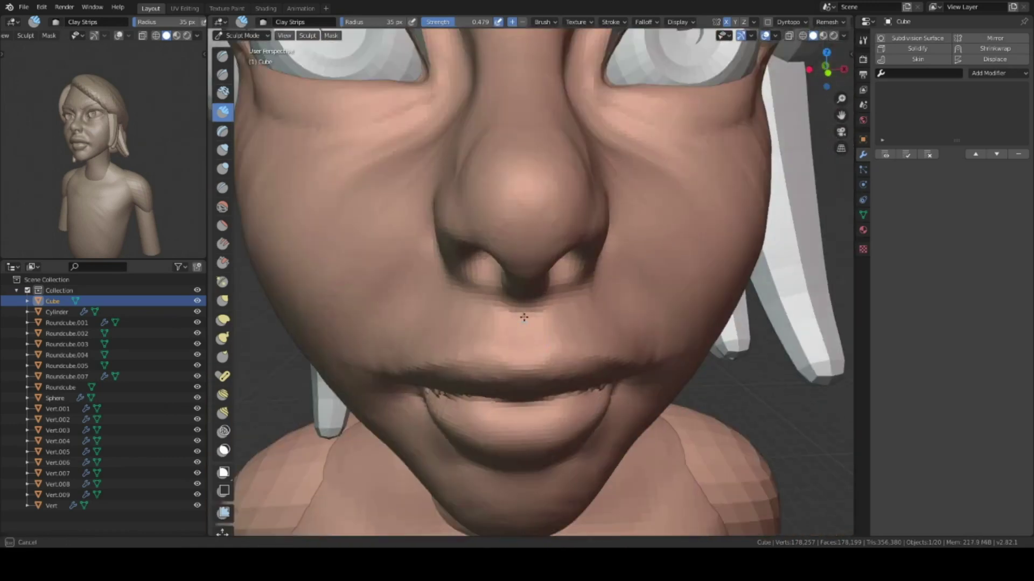
pyautogui.moveTo(572, 296); pyautogui.dragTo(525, 254, button='middle')
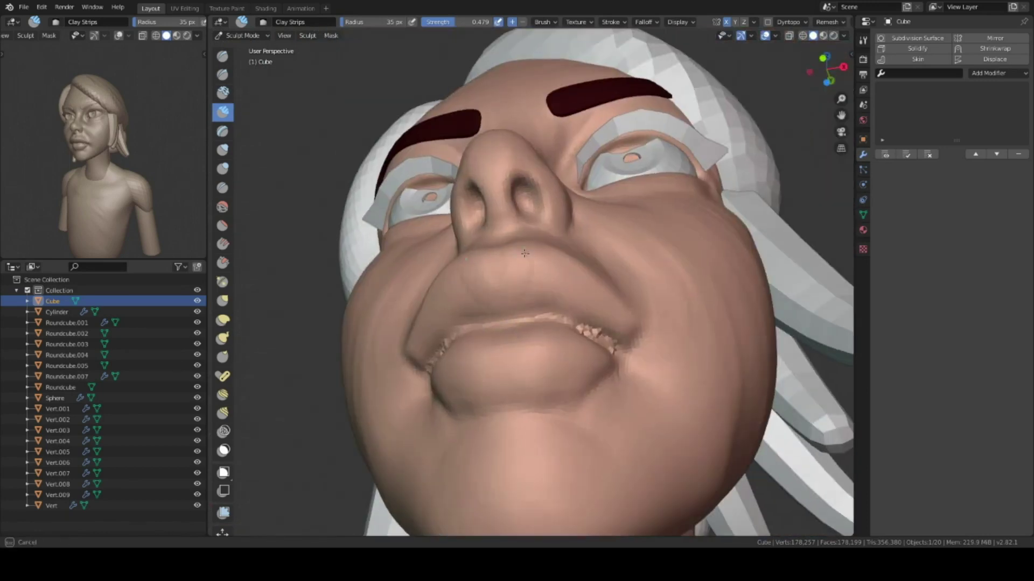
pyautogui.moveTo(618, 322); pyautogui.dragTo(602, 276, button='middle')
# Set Clay Strips strength to 0.333 and refine the lips and mouth corners.
pyautogui.press('Return')
pyautogui.moveTo(616, 328); pyautogui.dragTo(589, 284, button='middle')
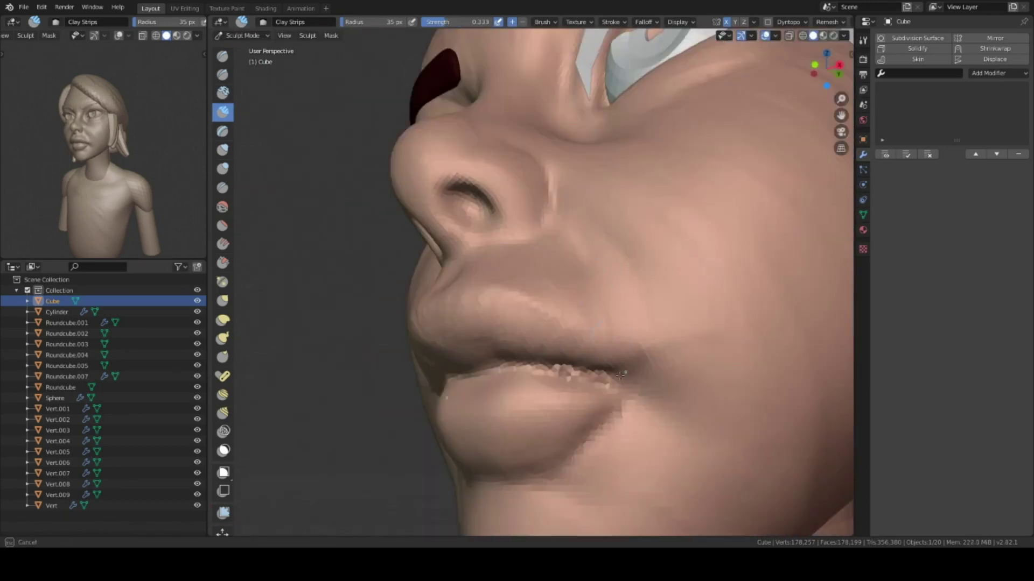
pyautogui.scroll(-5, 589, 284)
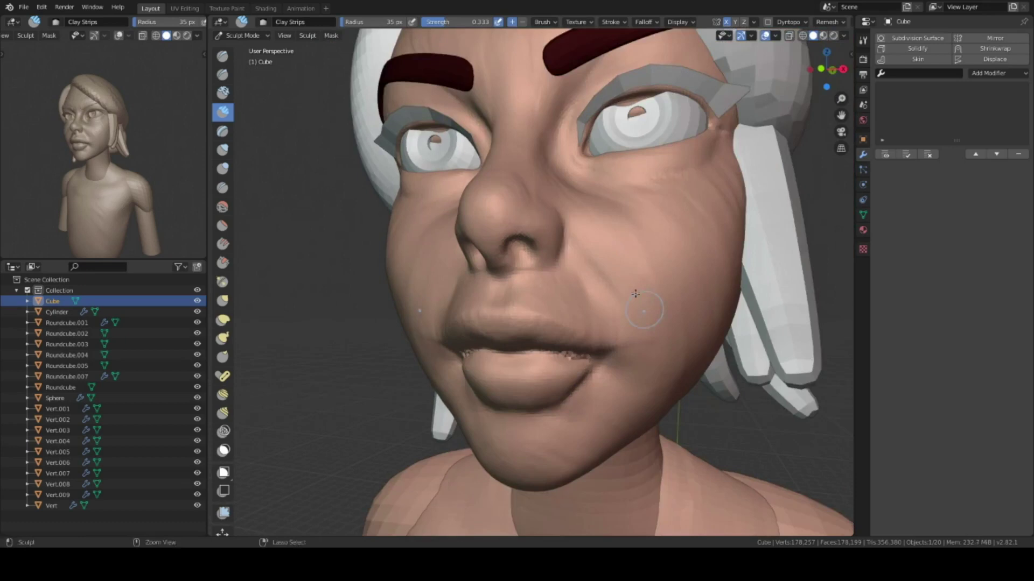
pyautogui.moveTo(653, 293)
pyautogui.mouseDown(button='middle')
pyautogui.moveTo(553, 271)
pyautogui.moveTo(616, 230)
pyautogui.moveTo(523, 336)
pyautogui.moveTo(535, 350)
pyautogui.moveTo(465, 280)
pyautogui.mouseUp(button='middle')
pyautogui.scroll(5, 616, 230)
pyautogui.press('KP_1')
pyautogui.scroll(1, 536, 300)
pyautogui.scroll(3, 628, 291)
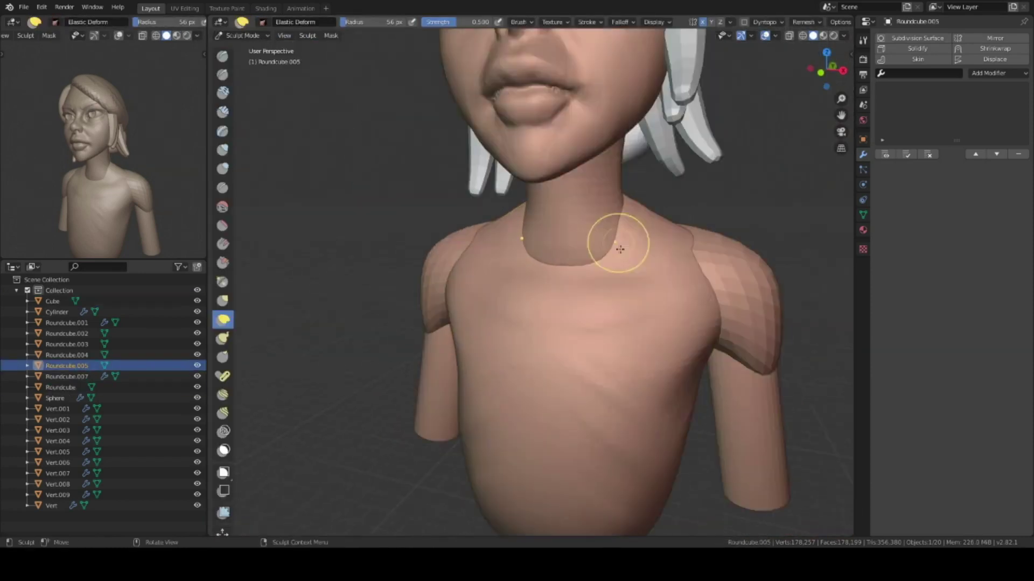
# Sculpt Roundcube.005's chest, back and lower belly with Elastic Deform and Clay Strips brushes.
pyautogui.moveTo(617, 240)
pyautogui.mouseDown(button='middle')
pyautogui.moveTo(667, 265)
pyautogui.moveTo(542, 298)
pyautogui.moveTo(628, 315)
pyautogui.moveTo(577, 346)
pyautogui.moveTo(665, 310)
pyautogui.moveTo(565, 173)
pyautogui.moveTo(567, 217)
pyautogui.moveTo(587, 232)
pyautogui.moveTo(553, 260)
pyautogui.moveTo(609, 219)
pyautogui.moveTo(538, 296)
pyautogui.moveTo(473, 351)
pyautogui.moveTo(425, 319)
pyautogui.moveTo(597, 295)
pyautogui.moveTo(496, 300)
pyautogui.moveTo(519, 300)
pyautogui.moveTo(464, 341)
pyautogui.moveTo(556, 266)
pyautogui.mouseUp(button='middle')
pyautogui.click(222, 320)
pyautogui.hotkey('shift', 'space')
pyautogui.press('c')
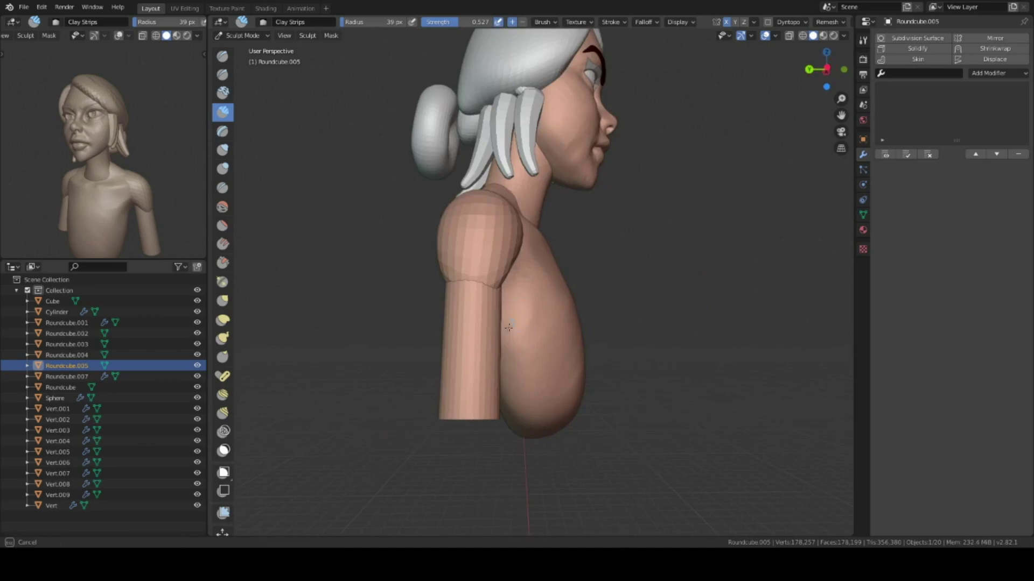
pyautogui.moveTo(451, 413); pyautogui.dragTo(517, 372, button='middle')
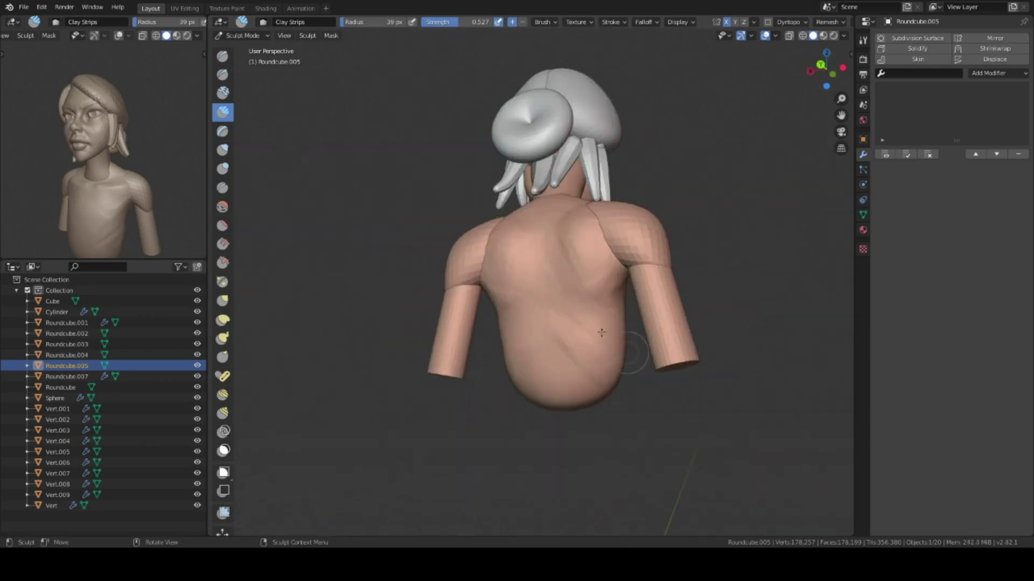
pyautogui.moveTo(583, 417)
pyautogui.mouseDown(button='middle')
pyautogui.moveTo(570, 302)
pyautogui.moveTo(529, 385)
pyautogui.moveTo(521, 331)
pyautogui.moveTo(553, 327)
pyautogui.moveTo(519, 231)
pyautogui.moveTo(635, 300)
pyautogui.moveTo(568, 193)
pyautogui.moveTo(565, 300)
pyautogui.moveTo(600, 273)
pyautogui.moveTo(572, 323)
pyautogui.moveTo(551, 273)
pyautogui.moveTo(619, 247)
pyautogui.moveTo(527, 321)
pyautogui.moveTo(426, 254)
pyautogui.moveTo(576, 307)
pyautogui.mouseUp(button='middle')
pyautogui.scroll(2, 582, 238)
pyautogui.scroll(2, 612, 278)
pyautogui.scroll(-3, 612, 277)
pyautogui.scroll(2, 568, 193)
pyautogui.scroll(-3, 551, 273)
pyautogui.scroll(4, 608, 253)
pyautogui.scroll(-3, 620, 247)
# Switch the Roundcube.005 torso into Sculpt Mode and isolate it in local view.
pyautogui.hotkey('ctrl', 'Tab')
pyautogui.click(528, 222)
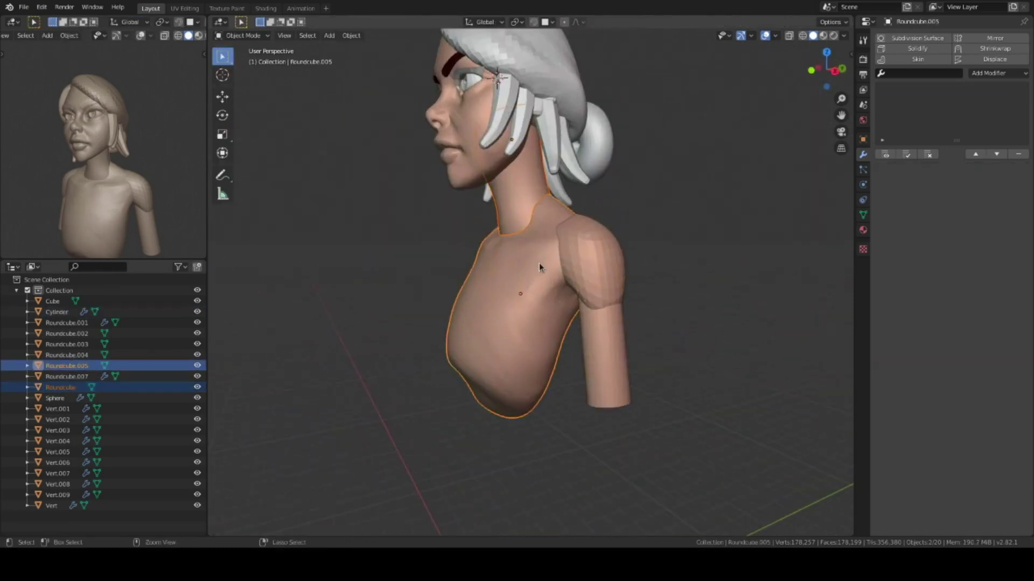
pyautogui.hotkey('ctrl', 'Tab')
pyautogui.click(560, 312)
pyautogui.scroll(4, 577, 272)
pyautogui.scroll(2, 591, 250)
pyautogui.moveTo(591, 250)
pyautogui.mouseDown(button='middle')
pyautogui.moveTo(566, 149)
pyautogui.moveTo(596, 274)
pyautogui.moveTo(572, 108)
pyautogui.moveTo(545, 309)
pyautogui.moveTo(553, 197)
pyautogui.moveTo(535, 208)
pyautogui.moveTo(529, 274)
pyautogui.moveTo(592, 277)
pyautogui.mouseUp(button='middle')
pyautogui.press('KP_Divide')
# Shape the neck with a brush of about 101 px, then return to Object Mode with all objects shown.
pyautogui.press('f')
pyautogui.click(614, 208)
pyautogui.moveTo(614, 208)
pyautogui.mouseDown(button='middle')
pyautogui.moveTo(577, 205)
pyautogui.moveTo(632, 245)
pyautogui.mouseUp(button='middle')
pyautogui.press('KP_Divide')
pyautogui.hotkey('ctrl', 'Tab')
pyautogui.hotkey('alt', 'a')
pyautogui.scroll(1, 573, 253)
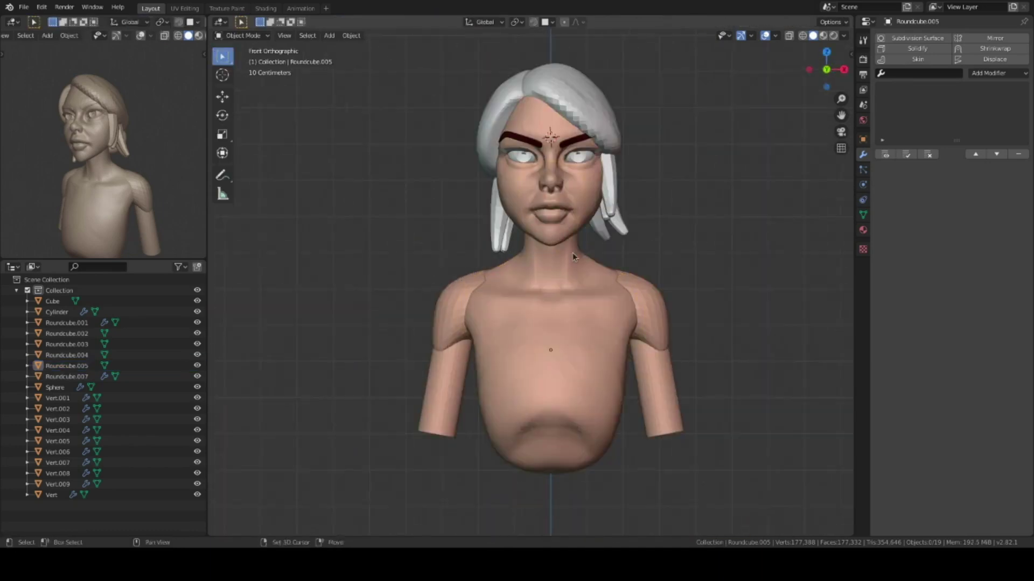
pyautogui.scroll(4, 579, 336)
pyautogui.scroll(2, 589, 386)
# Sculpt the head's chin and lips with the Elastic Deform brush.
pyautogui.click(573, 305)
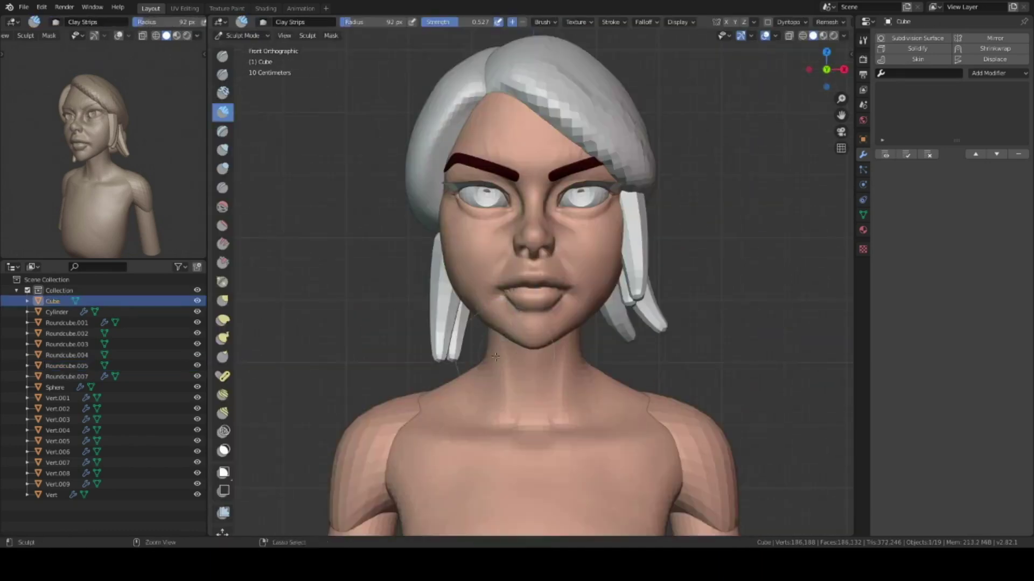
pyautogui.hotkey('ctrl', 'Tab')
pyautogui.hotkey('shift', 'space')
pyautogui.click(455, 387)
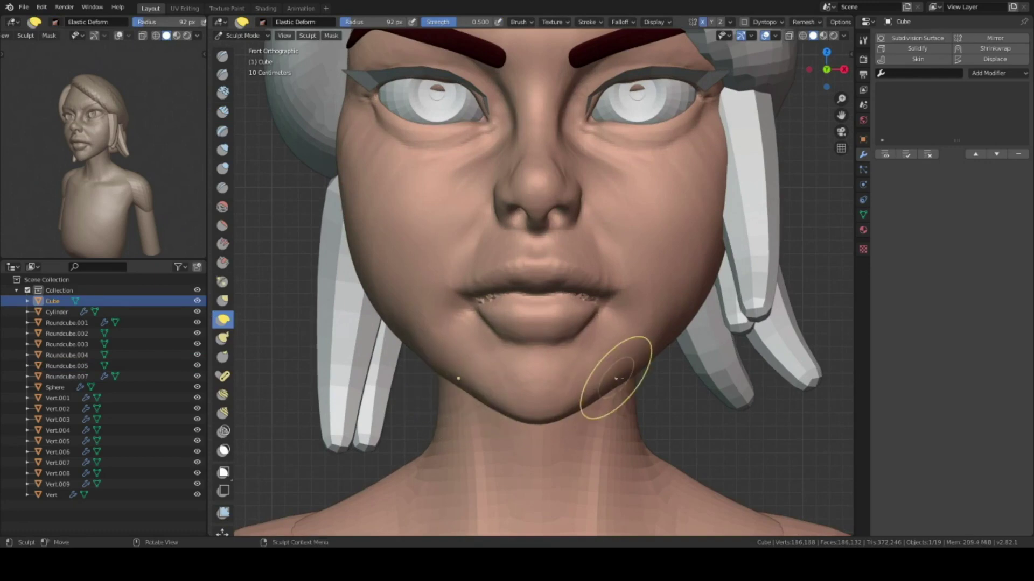
pyautogui.scroll(-4, 615, 378)
pyautogui.moveTo(455, 290)
pyautogui.mouseDown(button='middle')
pyautogui.moveTo(428, 323)
pyautogui.moveTo(438, 294)
pyautogui.mouseUp(button='middle')
pyautogui.scroll(5, 590, 221)
pyautogui.moveTo(590, 221)
pyautogui.mouseDown(button='middle')
pyautogui.moveTo(441, 228)
pyautogui.moveTo(614, 375)
pyautogui.mouseUp(button='middle')
pyautogui.scroll(2, 614, 375)
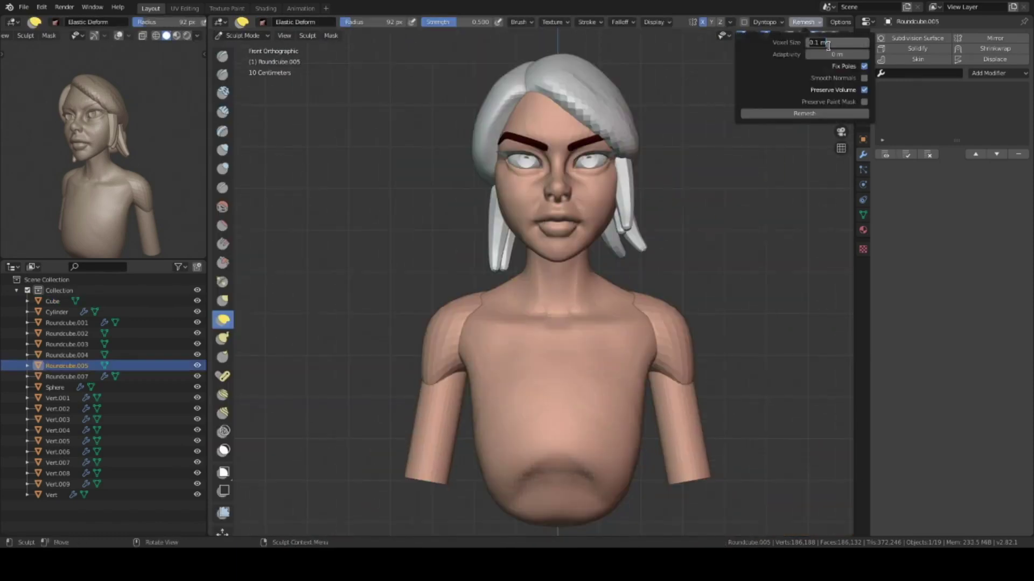
# Build up the neck, collarbones and shoulders with Clay Strips at a 47 px radius.
pyautogui.moveTo(574, 243); pyautogui.dragTo(619, 339, button='middle')
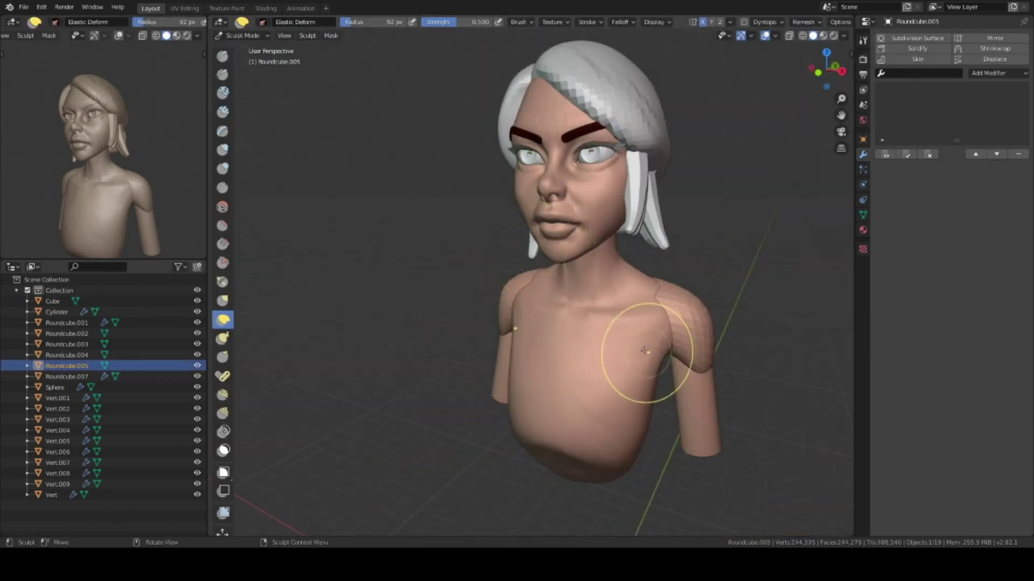
pyautogui.scroll(3, 619, 339)
pyautogui.hotkey('shift', 'space')
pyautogui.click(587, 269)
pyautogui.moveTo(587, 269); pyautogui.dragTo(609, 279, button='middle')
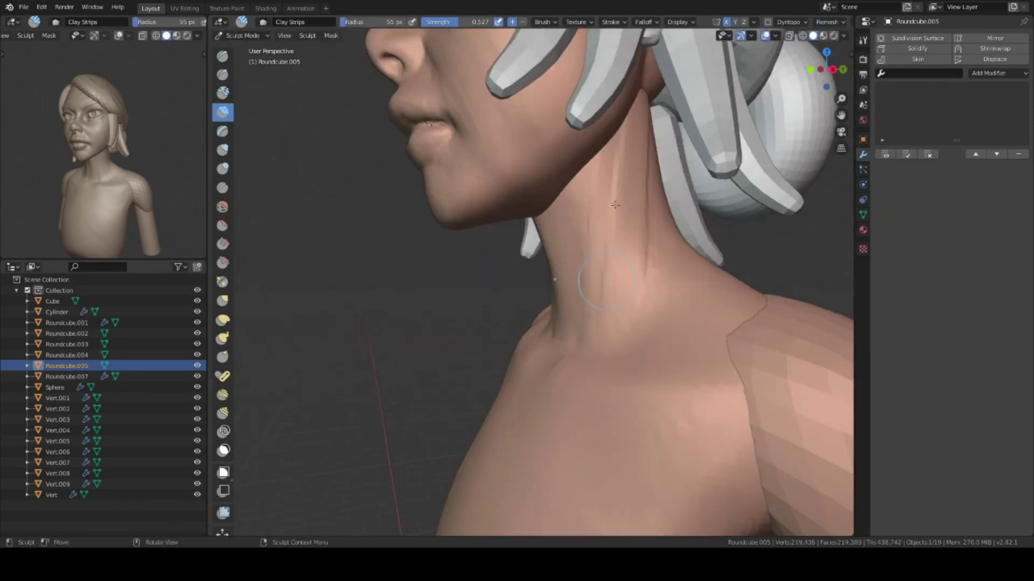
pyautogui.moveTo(616, 205); pyautogui.dragTo(511, 292, button='middle')
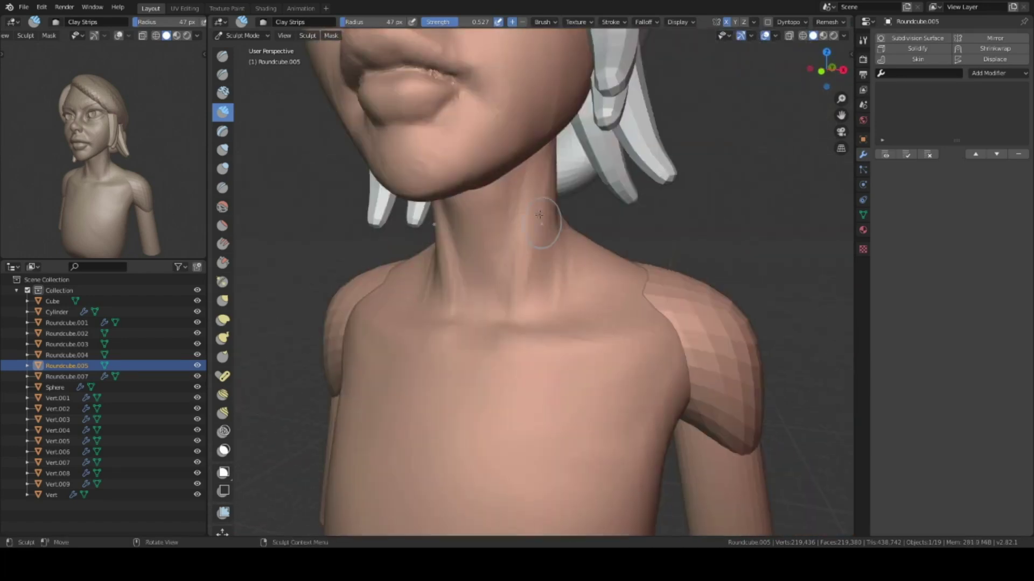
pyautogui.moveTo(538, 215); pyautogui.dragTo(595, 207, button='middle')
pyautogui.moveTo(613, 278)
pyautogui.mouseDown(button='middle')
pyautogui.moveTo(605, 272)
pyautogui.moveTo(535, 298)
pyautogui.moveTo(518, 340)
pyautogui.moveTo(497, 324)
pyautogui.moveTo(536, 388)
pyautogui.moveTo(535, 230)
pyautogui.moveTo(496, 288)
pyautogui.moveTo(571, 248)
pyautogui.moveTo(511, 269)
pyautogui.mouseUp(button='middle')
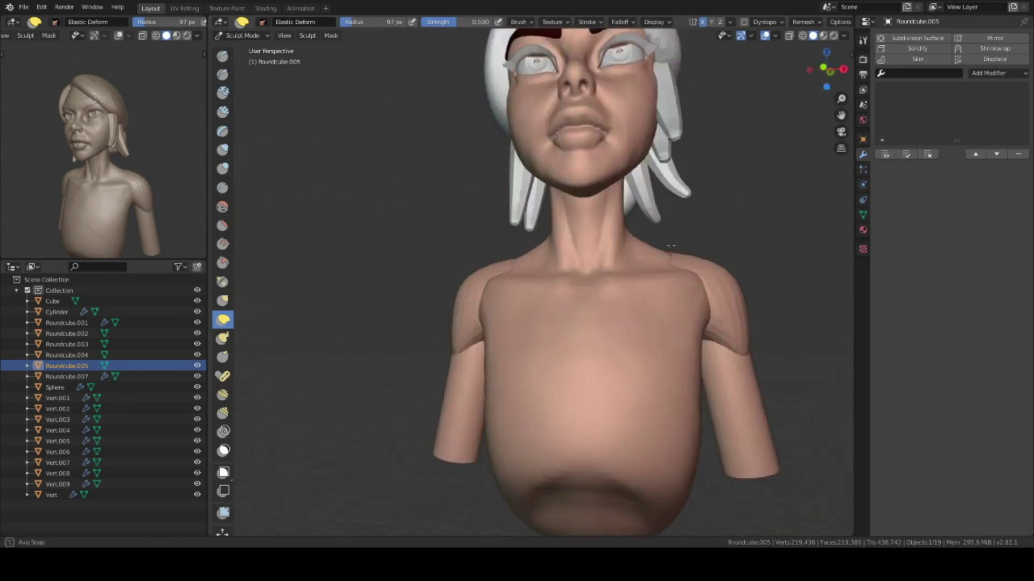
# In Object Mode, select both arm pieces and scale them together.
pyautogui.hotkey('ctrl', 'Tab')
pyautogui.moveTo(305, 230)
pyautogui.mouseDown(button='middle')
pyautogui.moveTo(547, 302)
pyautogui.moveTo(538, 323)
pyautogui.mouseUp(button='middle')
pyautogui.scroll(-3, 538, 323)
pyautogui.keyDown('shift'); pyautogui.click(492, 334); pyautogui.keyUp('shift')
pyautogui.keyDown('shift'); pyautogui.click(640, 350); pyautogui.keyUp('shift')
pyautogui.press('s')
pyautogui.keyDown('shift'); pyautogui.moveTo(653, 335); pyautogui.dragTo(638, 258, button='middle'); pyautogui.keyUp('shift')
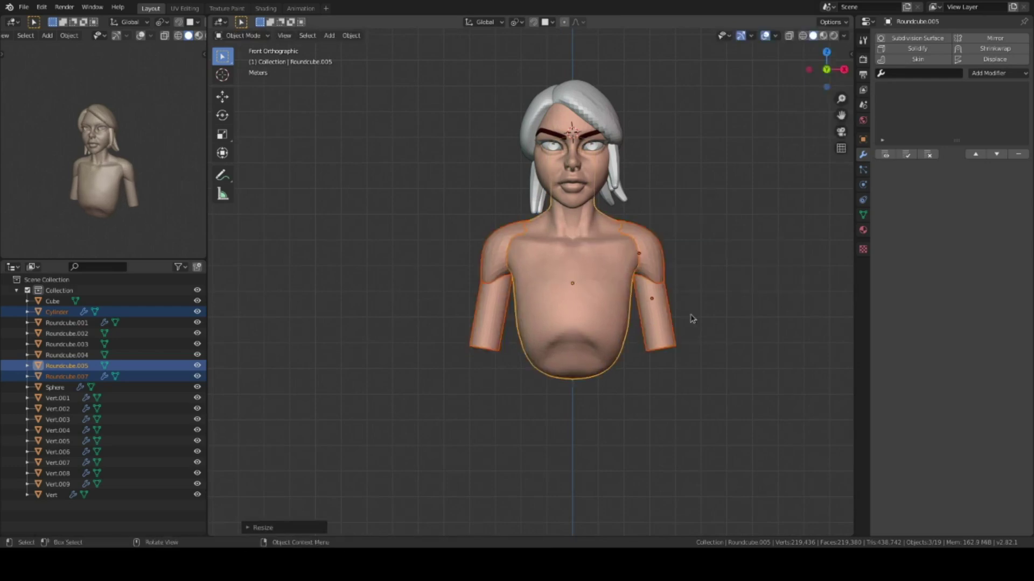
# Deselect the arms, select the torso and head piece, and zoom in on the hairline.
pyautogui.click(692, 326)
pyautogui.moveTo(692, 325)
pyautogui.mouseDown(button='middle')
pyautogui.moveTo(541, 318)
pyautogui.moveTo(684, 275)
pyautogui.mouseUp(button='middle')
pyautogui.click(685, 276)
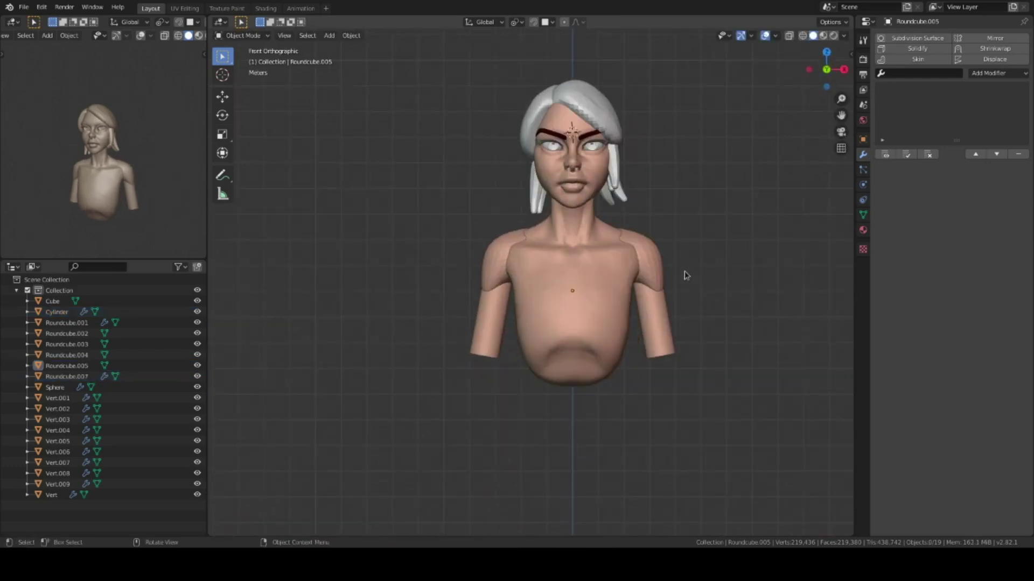
pyautogui.click(649, 273)
pyautogui.click(651, 316)
pyautogui.scroll(2, 592, 302)
pyautogui.scroll(2, 563, 308)
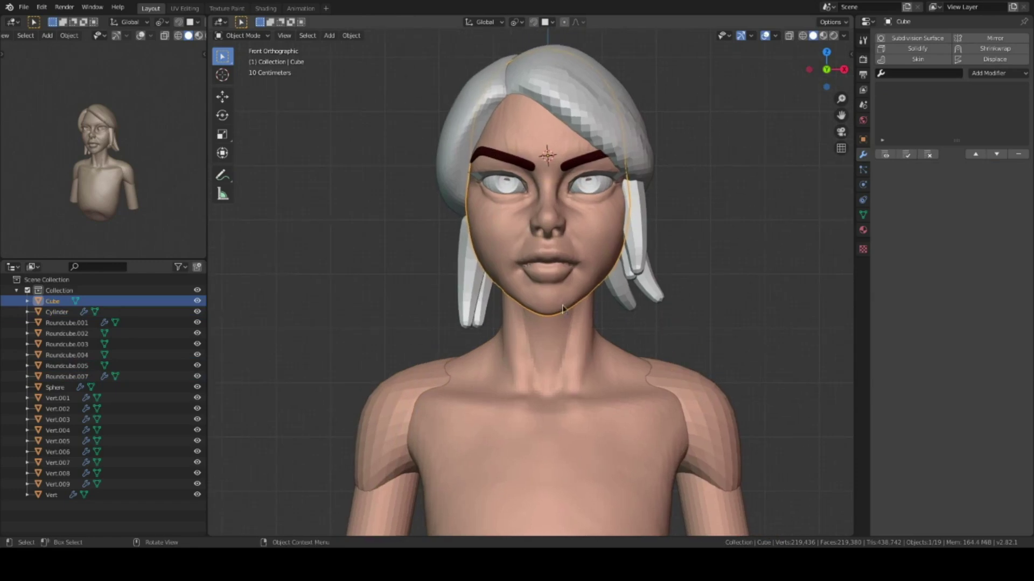
# Duplicate a hair strand and place the copy across the forehead, checked from the front view.
pyautogui.click(627, 206)
pyautogui.hotkey('shift', 'd')
pyautogui.moveTo(485, 269); pyautogui.dragTo(538, 269, button='middle')
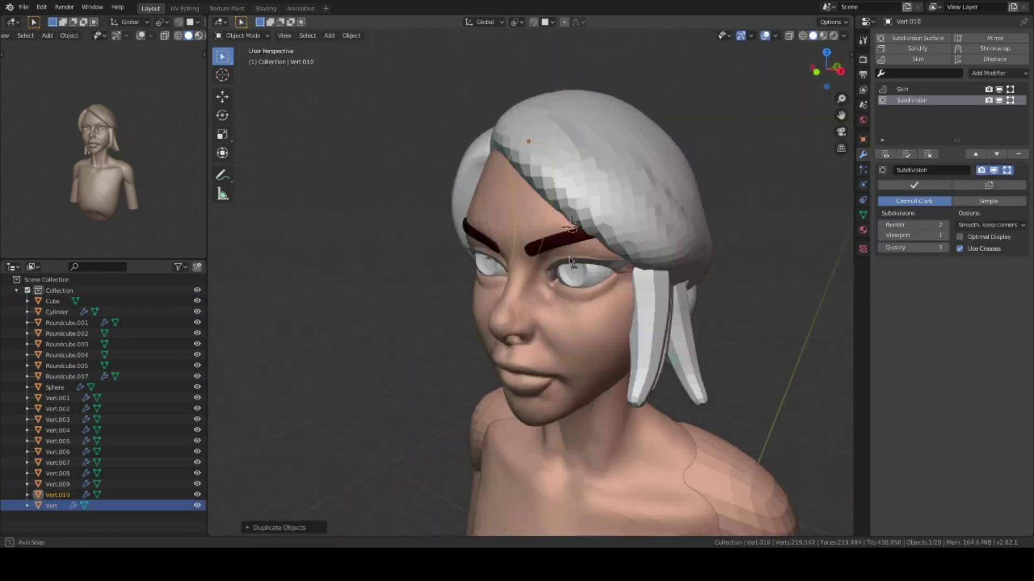
pyautogui.press('KP_1')
pyautogui.click(464, 296)
pyautogui.hotkey('alt', 'z')
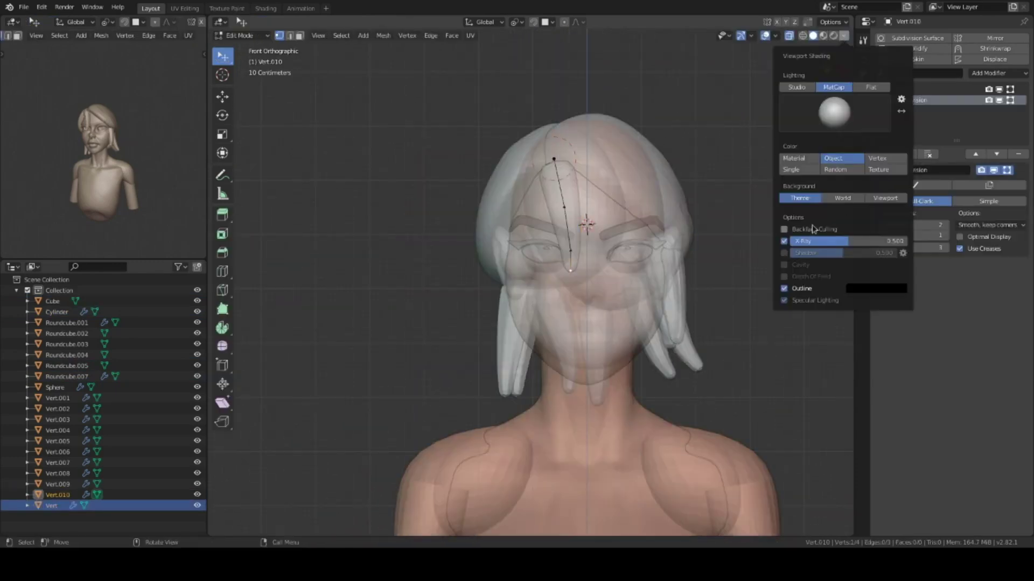
pyautogui.press('Tab')
pyautogui.moveTo(577, 208); pyautogui.dragTo(460, 337, button='middle')
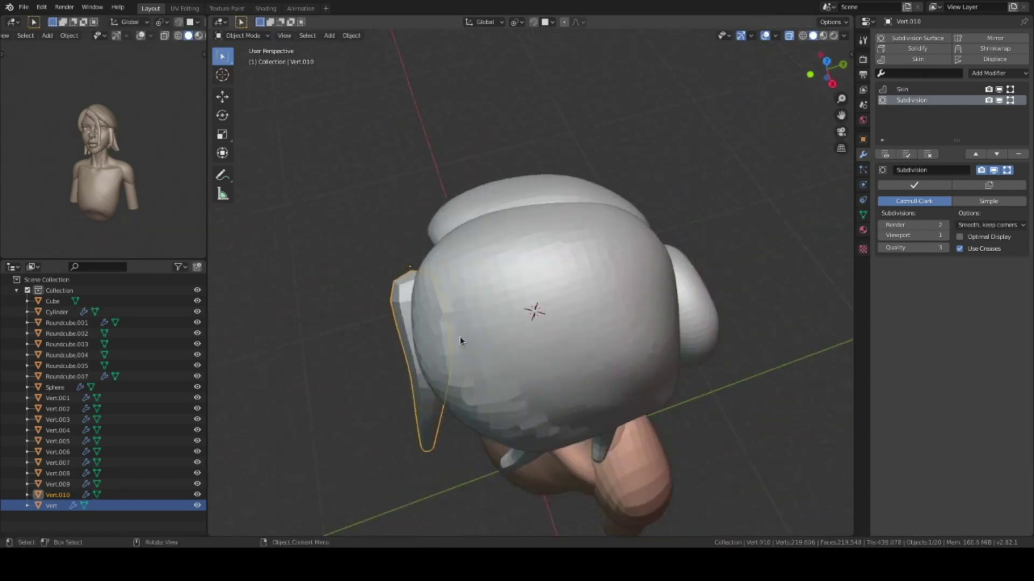
pyautogui.press('KP_1')
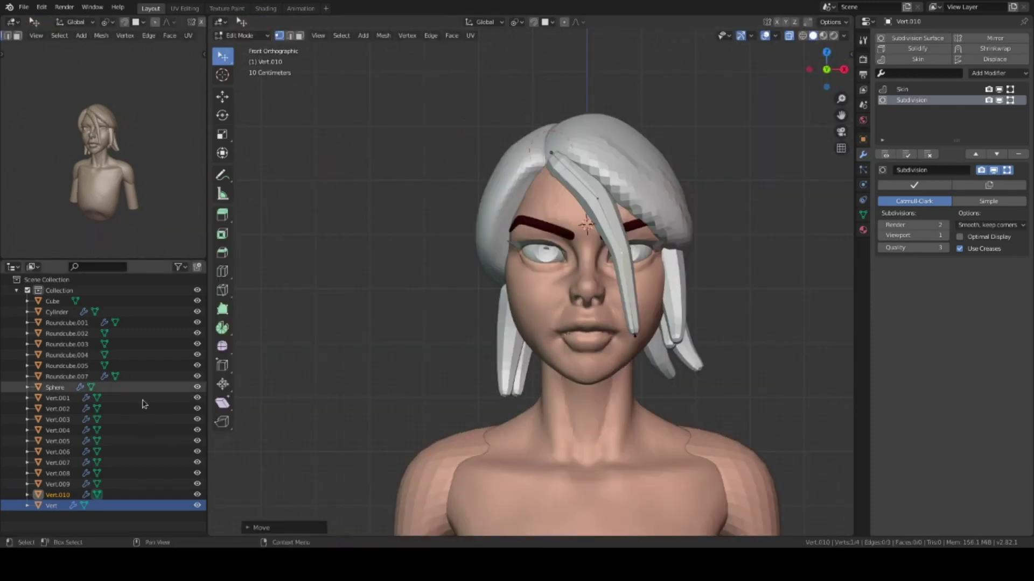
pyautogui.click(592, 201)
pyautogui.scroll(1, 664, 375)
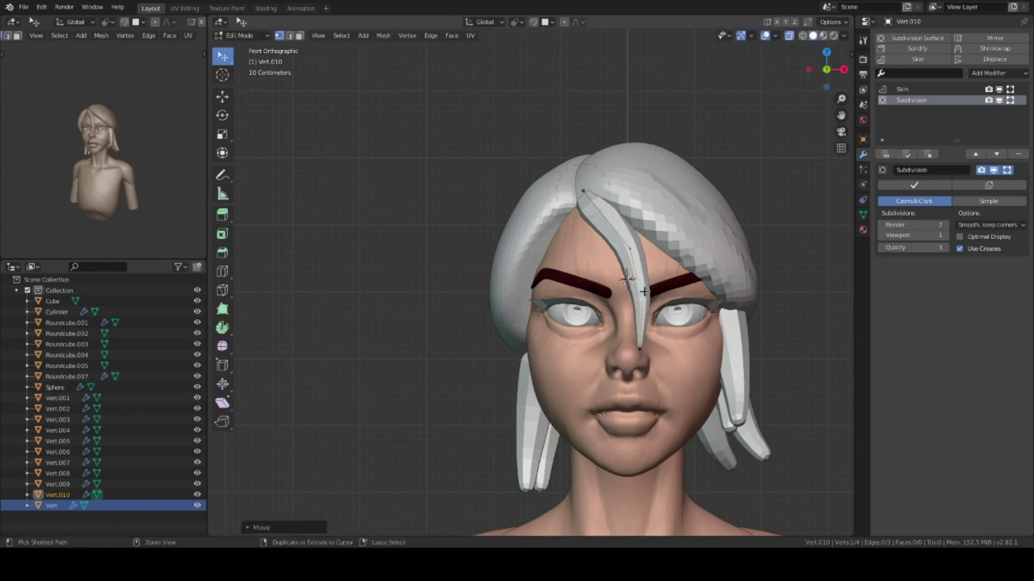
# Inspect the new forehead strand from the side and top, then resize it.
pyautogui.moveTo(640, 272)
pyautogui.mouseDown(button='middle')
pyautogui.moveTo(657, 307)
pyautogui.moveTo(574, 293)
pyautogui.moveTo(469, 350)
pyautogui.mouseUp(button='middle')
pyautogui.moveTo(389, 307)
pyautogui.mouseDown(button='middle')
pyautogui.moveTo(512, 335)
pyautogui.moveTo(697, 318)
pyautogui.moveTo(632, 338)
pyautogui.moveTo(581, 323)
pyautogui.mouseUp(button='middle')
pyautogui.press('Tab')
pyautogui.press('s')
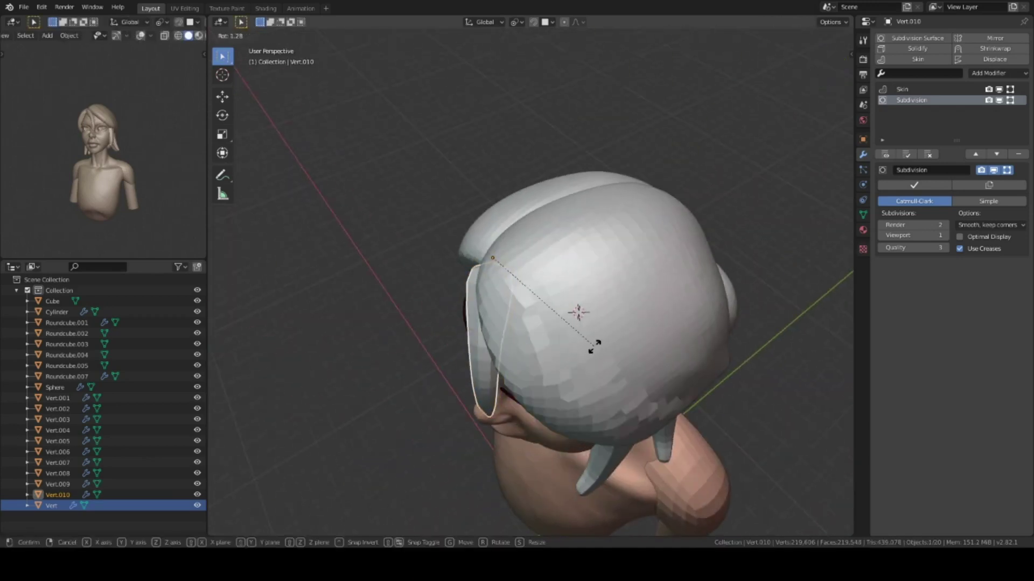
pyautogui.hotkey('alt', 'a')
pyautogui.moveTo(542, 371)
pyautogui.mouseDown(button='middle')
pyautogui.moveTo(704, 224)
pyautogui.moveTo(619, 323)
pyautogui.moveTo(636, 344)
pyautogui.moveTo(578, 312)
pyautogui.moveTo(605, 327)
pyautogui.mouseUp(button='middle')
pyautogui.click(578, 312)
# Duplicate the forehead strand again and reposition the new copy over the head.
pyautogui.hotkey('shift', 'd')
pyautogui.press('Tab')
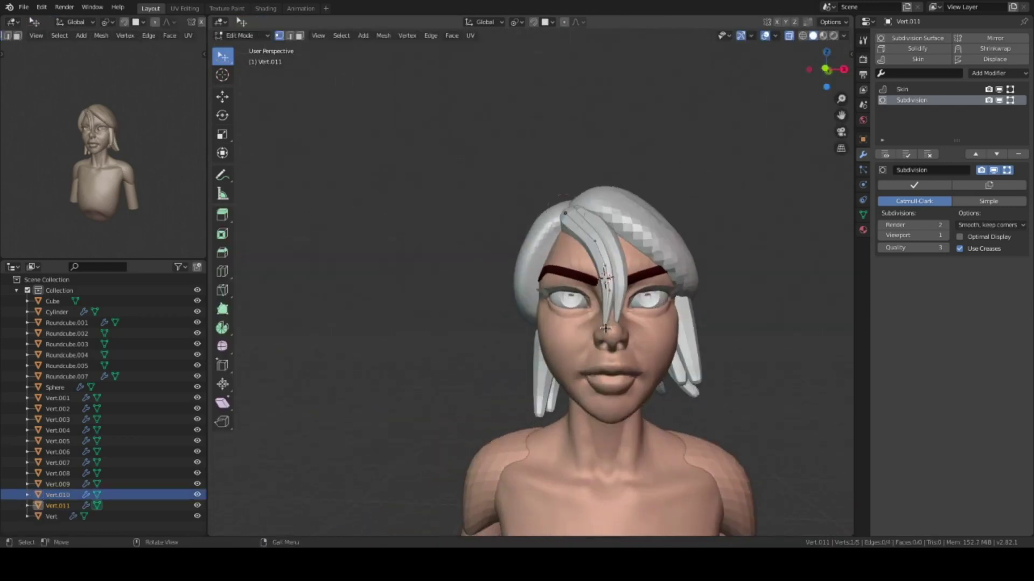
pyautogui.moveTo(606, 262)
pyautogui.mouseDown(button='middle')
pyautogui.moveTo(517, 302)
pyautogui.moveTo(619, 323)
pyautogui.moveTo(590, 362)
pyautogui.moveTo(526, 329)
pyautogui.mouseUp(button='middle')
pyautogui.press('g')
pyautogui.moveTo(543, 379)
pyautogui.mouseDown(button='middle')
pyautogui.moveTo(587, 371)
pyautogui.moveTo(538, 366)
pyautogui.moveTo(592, 323)
pyautogui.mouseUp(button='middle')
pyautogui.scroll(-2, 539, 350)
pyautogui.press('Tab')
pyautogui.click(602, 321)
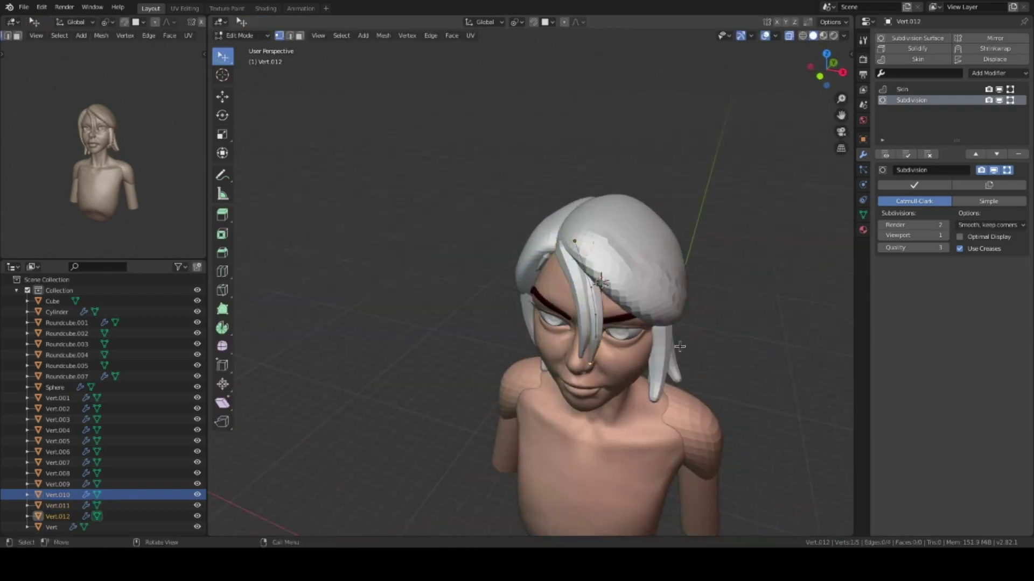
# Move a strand point along the head and add an extra edge loop to the strand.
pyautogui.press('g')
pyautogui.click(646, 347)
pyautogui.moveTo(646, 347); pyautogui.dragTo(584, 343, button='middle')
pyautogui.click(559, 268)
pyautogui.moveTo(559, 268)
pyautogui.mouseDown(button='middle')
pyautogui.moveTo(585, 319)
pyautogui.moveTo(648, 219)
pyautogui.moveTo(569, 396)
pyautogui.moveTo(586, 304)
pyautogui.mouseUp(button='middle')
pyautogui.hotkey('ctrl', 'r')
pyautogui.click(569, 396)
pyautogui.press('Tab')
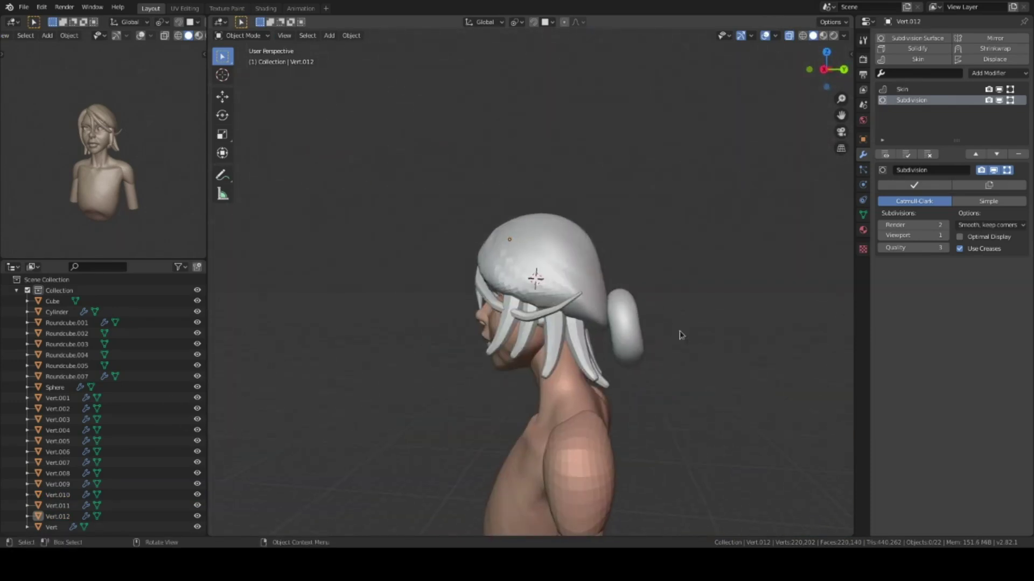
# Scale the hair bun up slightly and sculpt it, checking from behind and the side.
pyautogui.click(635, 331)
pyautogui.press('s')
pyautogui.hotkey('ctrl', 'Tab')
pyautogui.moveTo(669, 289)
pyautogui.mouseDown(button='middle')
pyautogui.moveTo(612, 341)
pyautogui.moveTo(552, 330)
pyautogui.moveTo(580, 399)
pyautogui.mouseUp(button='middle')
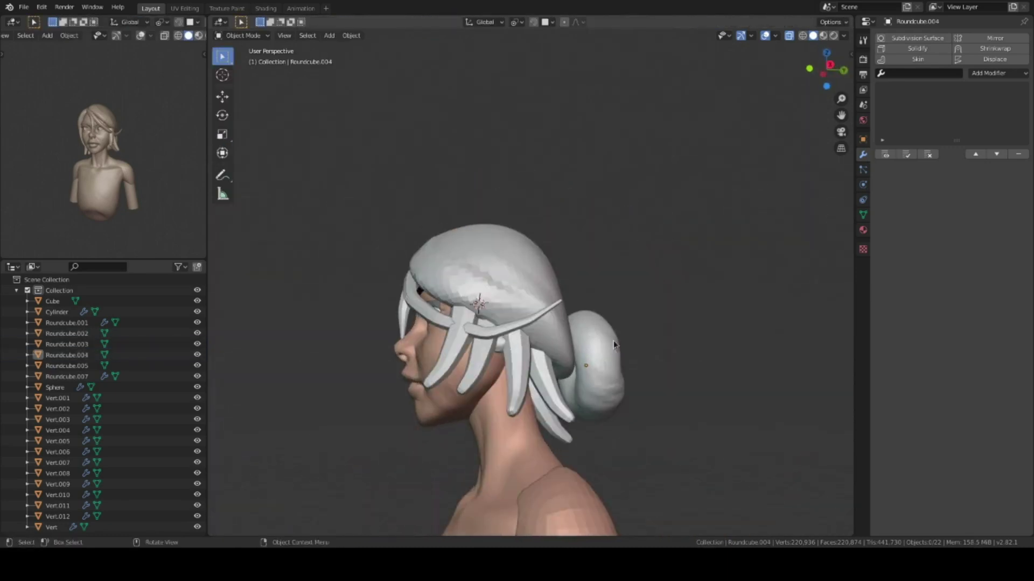
pyautogui.moveTo(515, 368)
pyautogui.mouseDown(button='middle')
pyautogui.moveTo(635, 328)
pyautogui.moveTo(618, 292)
pyautogui.moveTo(570, 290)
pyautogui.mouseUp(button='middle')
pyautogui.moveTo(466, 277); pyautogui.dragTo(560, 288, button='middle')
# Scale the vertices of a side hair strand in Edit Mode.
pyautogui.press('Tab')
pyautogui.rightClick(606, 295)
pyautogui.press('Escape')
pyautogui.press('s')
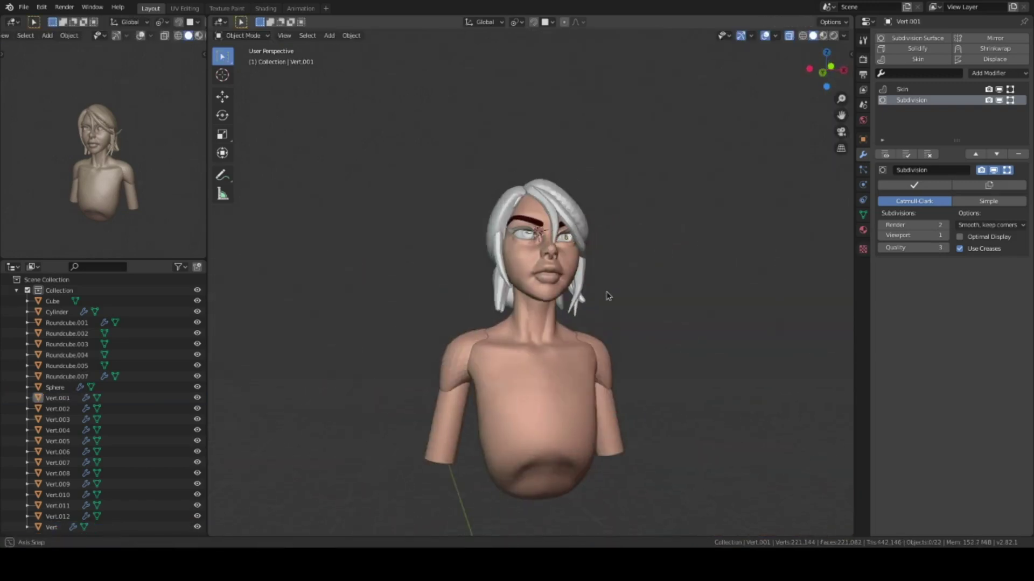
# Build up fuller lips with Clay Strips, checking from the front, side and below.
pyautogui.press('KP_1')
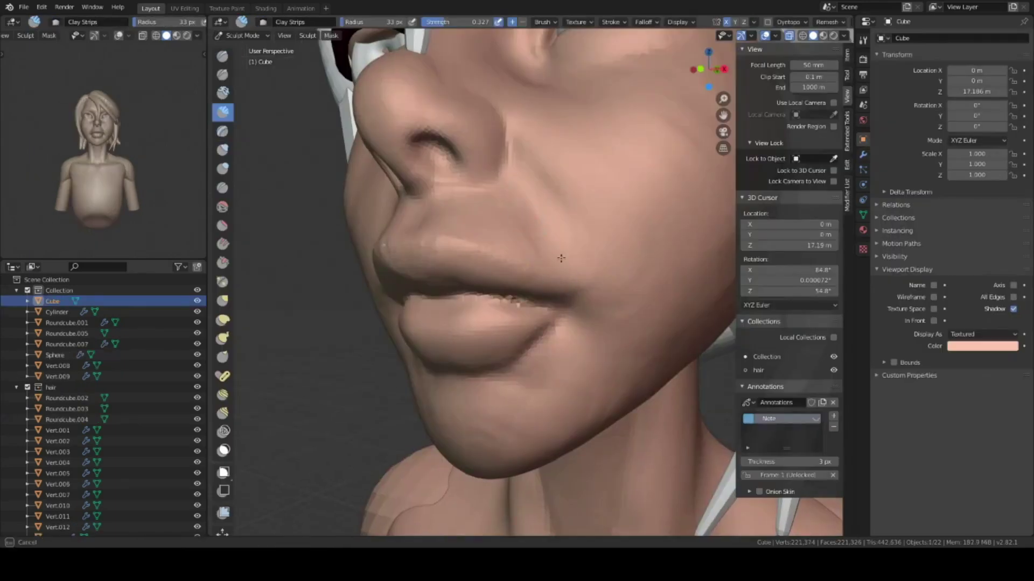
pyautogui.moveTo(600, 255)
pyautogui.mouseDown(button='middle')
pyautogui.moveTo(498, 209)
pyautogui.moveTo(463, 295)
pyautogui.mouseUp(button='middle')
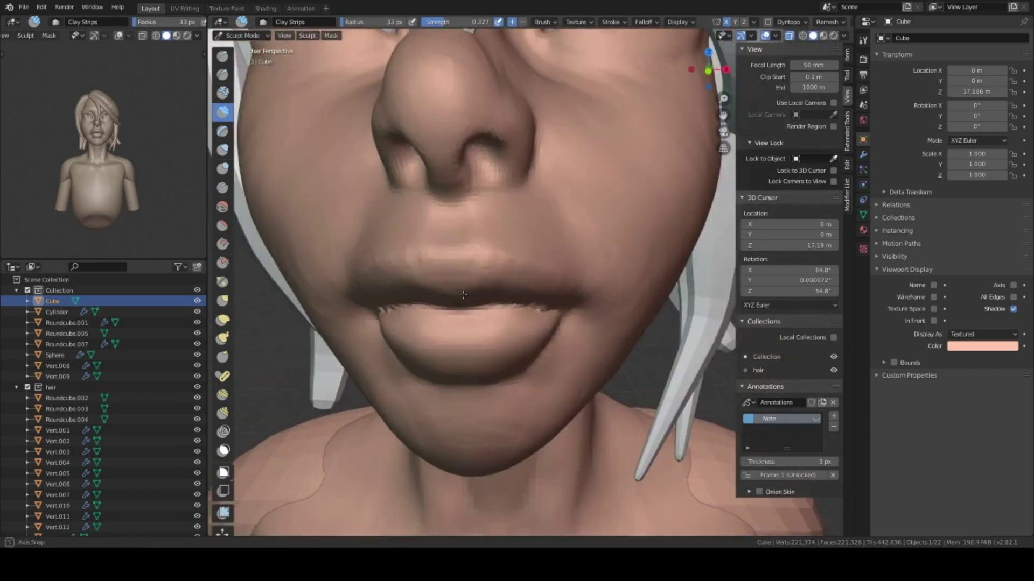
pyautogui.hotkey('shift', 'space')
pyautogui.click(458, 376)
pyautogui.moveTo(473, 282)
pyautogui.mouseDown(button='middle')
pyautogui.moveTo(507, 224)
pyautogui.moveTo(592, 279)
pyautogui.moveTo(617, 280)
pyautogui.moveTo(485, 265)
pyautogui.moveTo(578, 296)
pyautogui.moveTo(458, 236)
pyautogui.moveTo(471, 274)
pyautogui.moveTo(463, 234)
pyautogui.moveTo(483, 315)
pyautogui.mouseUp(button='middle')
pyautogui.click(223, 111)
pyautogui.moveTo(542, 336)
pyautogui.mouseDown(button='middle')
pyautogui.moveTo(558, 349)
pyautogui.moveTo(460, 312)
pyautogui.mouseUp(button='middle')
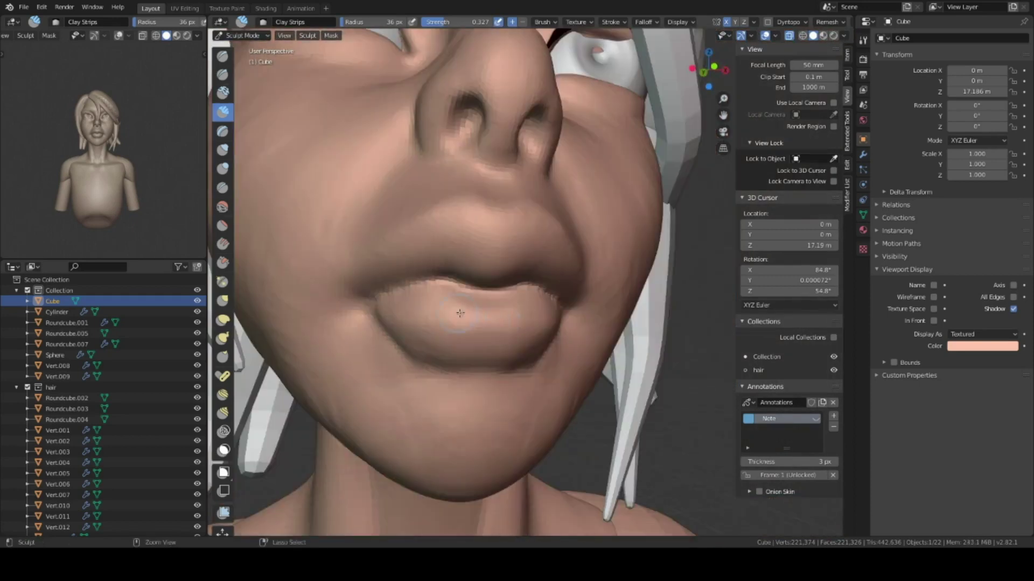
pyautogui.moveTo(538, 327)
pyautogui.mouseDown(button='middle')
pyautogui.moveTo(473, 341)
pyautogui.moveTo(512, 353)
pyautogui.mouseUp(button='middle')
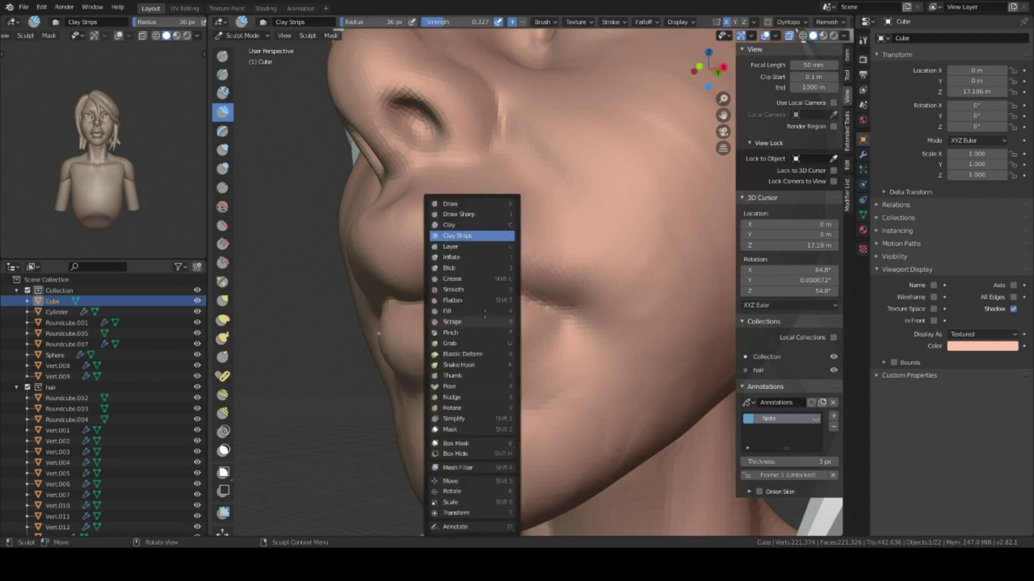
pyautogui.moveTo(565, 307)
pyautogui.mouseDown(button='middle')
pyautogui.moveTo(557, 280)
pyautogui.moveTo(536, 308)
pyautogui.moveTo(502, 320)
pyautogui.moveTo(566, 242)
pyautogui.moveTo(570, 219)
pyautogui.moveTo(489, 259)
pyautogui.moveTo(578, 292)
pyautogui.moveTo(558, 299)
pyautogui.mouseUp(button='middle')
# Refine the area between nose and mouth with Elastic Deform at 88 px.
pyautogui.press('e')
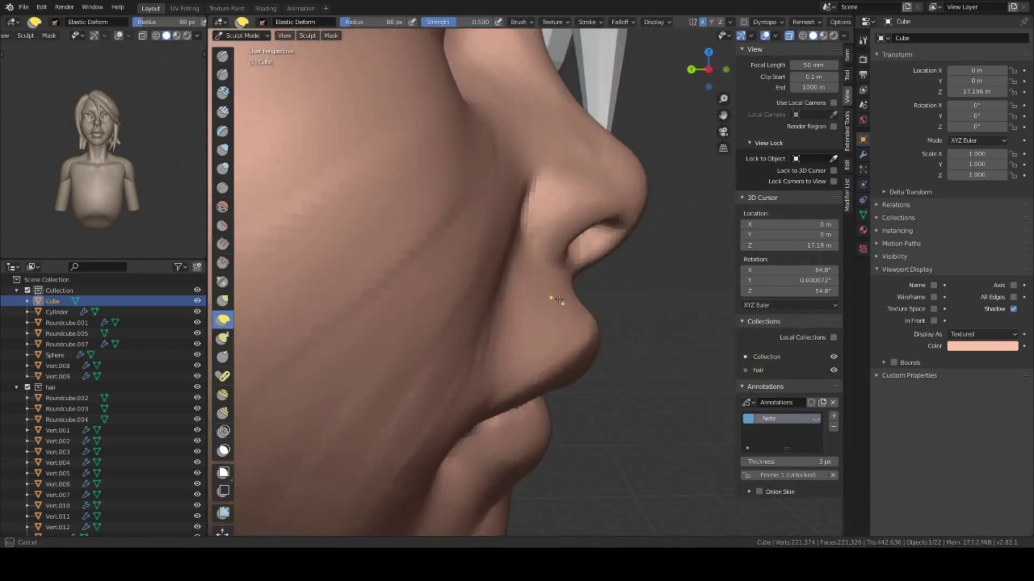
pyautogui.moveTo(620, 228)
pyautogui.mouseDown(button='middle')
pyautogui.moveTo(542, 265)
pyautogui.moveTo(559, 273)
pyautogui.moveTo(538, 301)
pyautogui.moveTo(560, 342)
pyautogui.moveTo(539, 323)
pyautogui.mouseUp(button='middle')
pyautogui.scroll(5, 542, 265)
pyautogui.scroll(-5, 560, 273)
pyautogui.scroll(5, 500, 266)
pyautogui.scroll(3, 574, 330)
pyautogui.scroll(-4, 573, 329)
pyautogui.scroll(-3, 538, 330)
pyautogui.hotkey('ctrl', 'Tab')
# Isolate the torso to inspect it, then restore all objects and select the head.
pyautogui.click(530, 345)
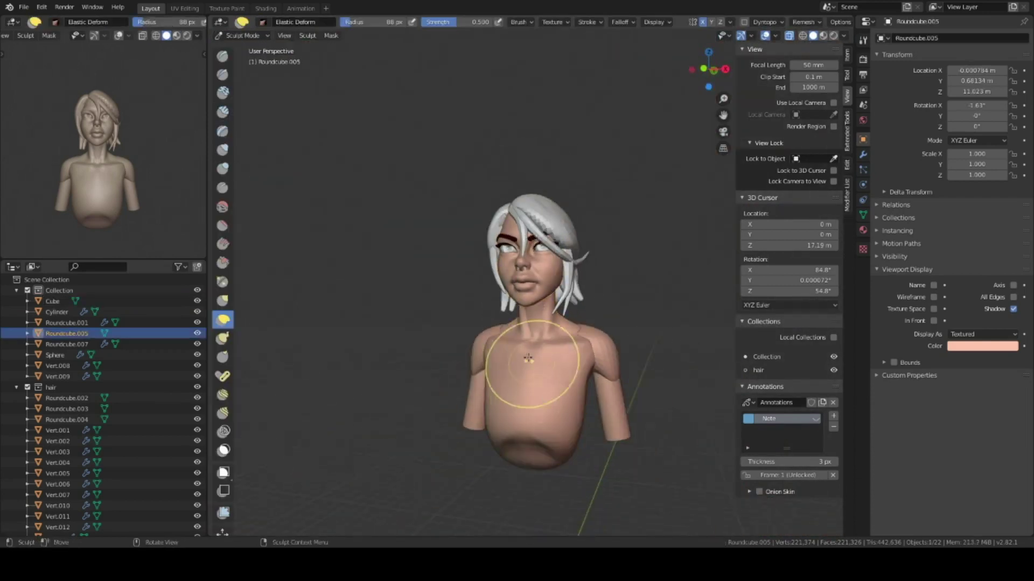
pyautogui.press('KP_Divide')
pyautogui.hotkey('ctrl', 'Tab')
pyautogui.moveTo(525, 318)
pyautogui.mouseDown(button='middle')
pyautogui.moveTo(553, 219)
pyautogui.moveTo(494, 211)
pyautogui.mouseUp(button='middle')
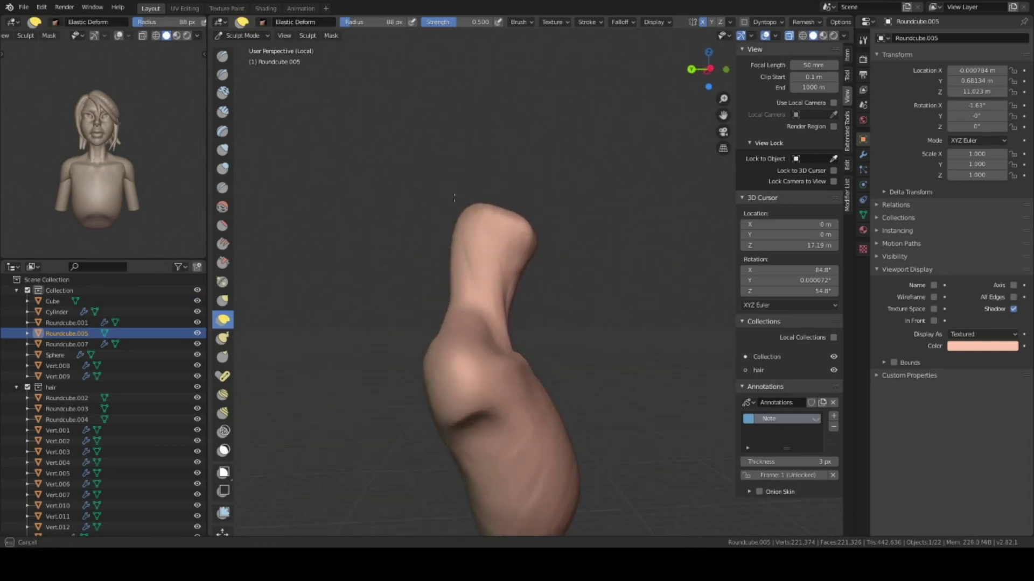
pyautogui.press('KP_Divide')
pyautogui.hotkey('ctrl', 'Tab')
pyautogui.keyDown('shift'); pyautogui.click(515, 293); pyautogui.keyUp('shift')
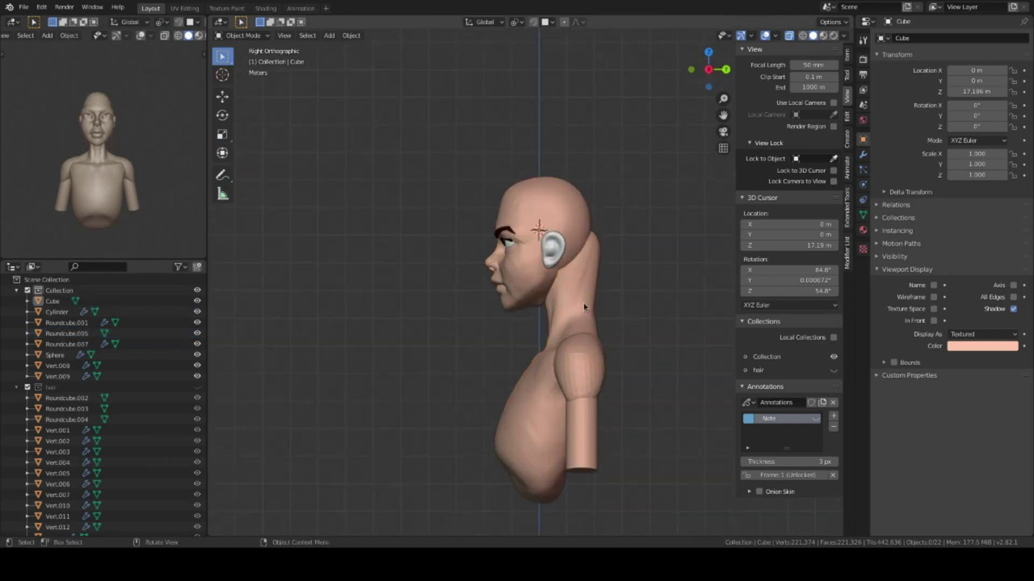
pyautogui.press('Escape')
pyautogui.hotkey('ctrl', 'z')
pyautogui.hotkey('ctrl', 'z')
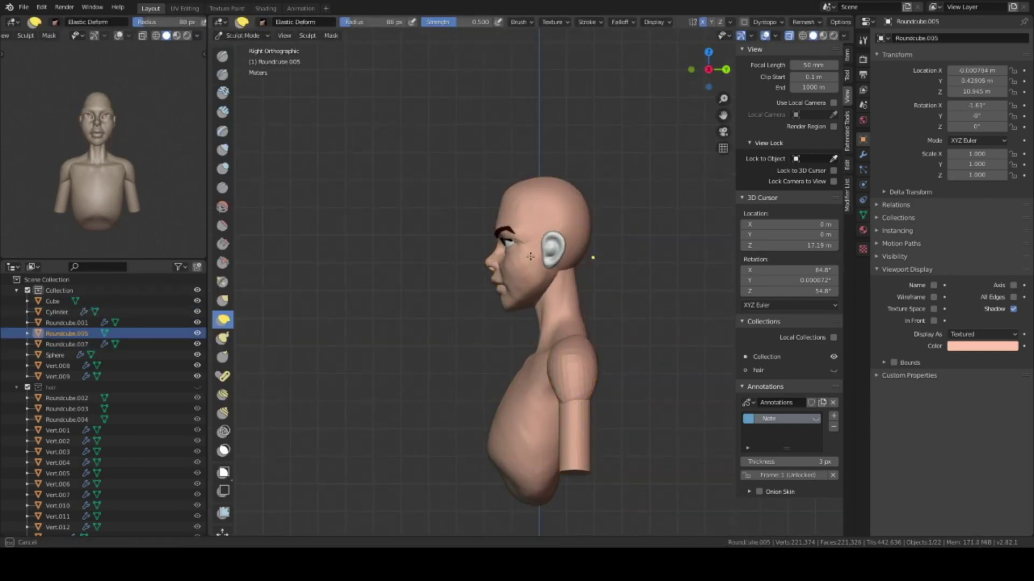
# Inspect the neck, shoulders and chest, then stretch the ears along Z to about 1.15.
pyautogui.scroll(4, 548, 401)
pyautogui.moveTo(564, 306)
pyautogui.mouseDown(button='middle')
pyautogui.moveTo(472, 272)
pyautogui.moveTo(477, 300)
pyautogui.moveTo(622, 245)
pyautogui.moveTo(619, 260)
pyautogui.moveTo(479, 334)
pyautogui.mouseUp(button='middle')
pyautogui.scroll(6, 379, 372)
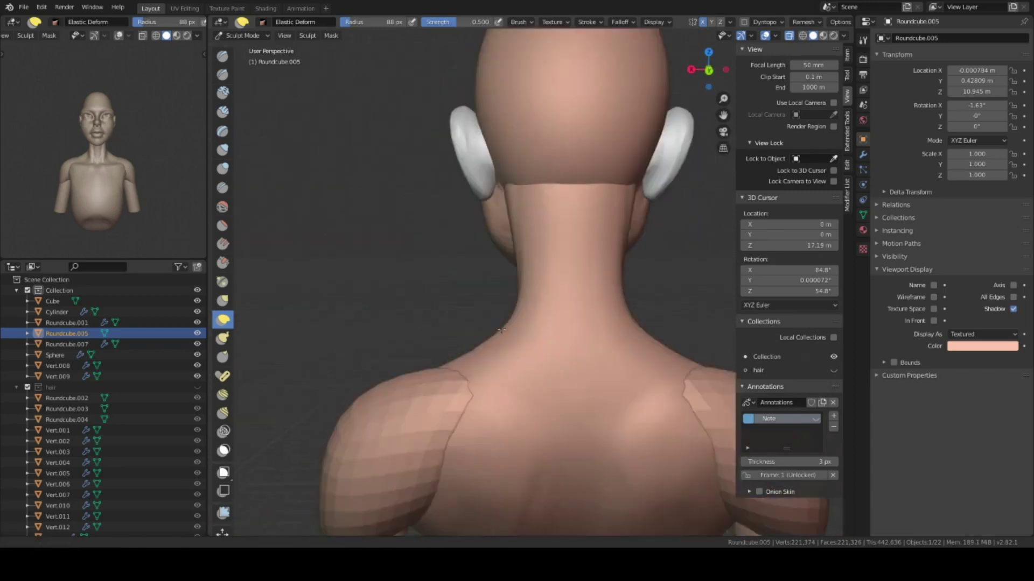
pyautogui.moveTo(427, 392)
pyautogui.mouseDown(button='middle')
pyautogui.moveTo(514, 309)
pyautogui.moveTo(588, 184)
pyautogui.moveTo(455, 241)
pyautogui.moveTo(618, 270)
pyautogui.moveTo(540, 317)
pyautogui.moveTo(489, 415)
pyautogui.moveTo(588, 243)
pyautogui.moveTo(683, 290)
pyautogui.mouseUp(button='middle')
pyautogui.scroll(-4, 514, 309)
pyautogui.scroll(5, 491, 289)
pyautogui.scroll(2, 541, 318)
pyautogui.scroll(-5, 540, 317)
pyautogui.scroll(3, 489, 416)
pyautogui.scroll(-2, 604, 342)
pyautogui.moveTo(605, 341)
pyautogui.mouseDown(button='middle')
pyautogui.moveTo(592, 270)
pyautogui.moveTo(604, 231)
pyautogui.moveTo(568, 227)
pyautogui.mouseUp(button='middle')
pyautogui.moveTo(554, 295)
pyautogui.mouseDown(button='middle')
pyautogui.moveTo(619, 296)
pyautogui.moveTo(566, 300)
pyautogui.moveTo(526, 331)
pyautogui.mouseUp(button='middle')
pyautogui.scroll(-2, 565, 300)
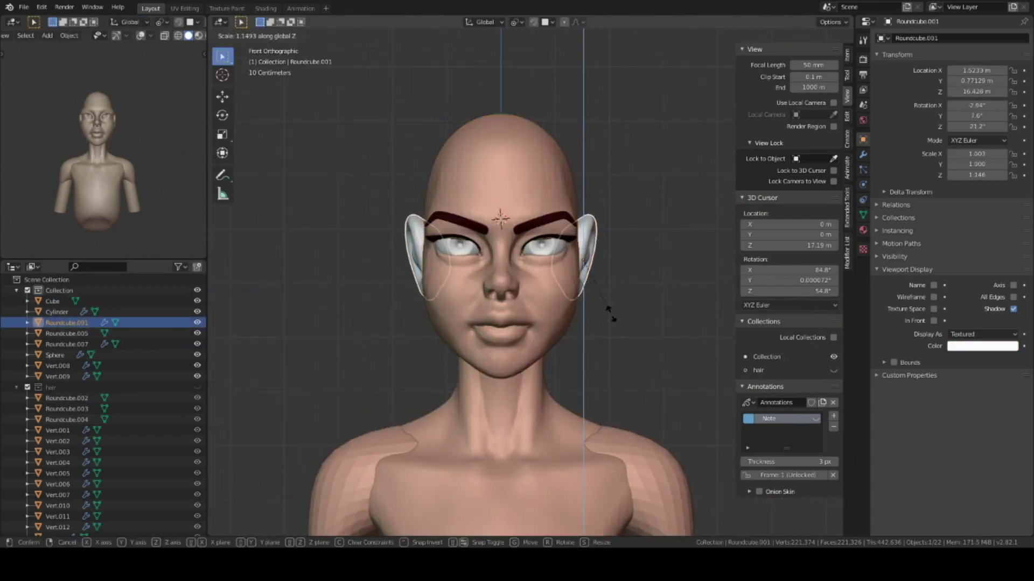
# Confirm the taller ears, apply their scale, and zoom in on the ear for sculpting.
pyautogui.click(609, 312)
pyautogui.press('KP_3')
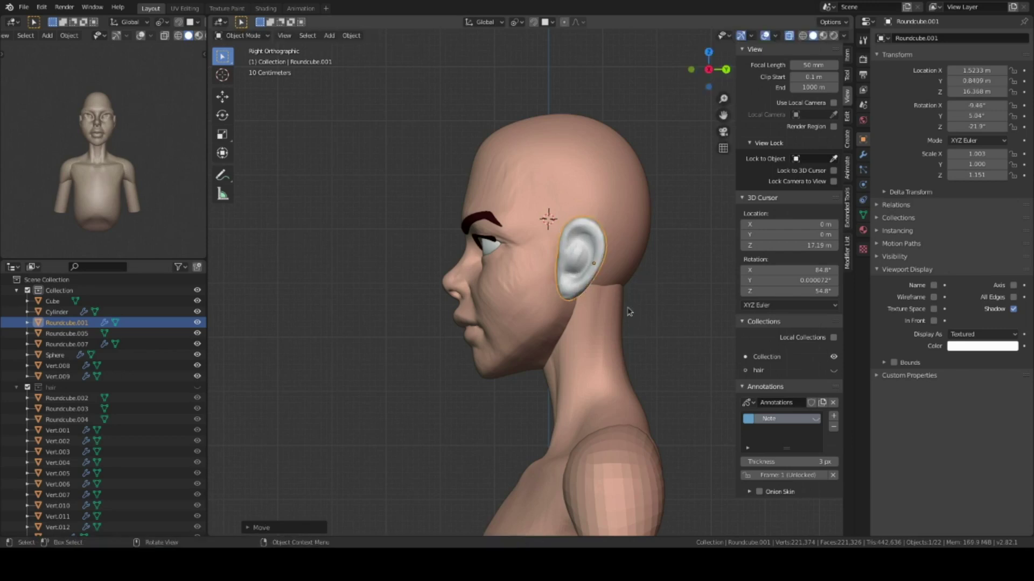
pyautogui.hotkey('ctrl', 'a')
pyautogui.click(589, 273)
pyautogui.hotkey('ctrl', 'Tab')
pyautogui.scroll(3, 516, 413)
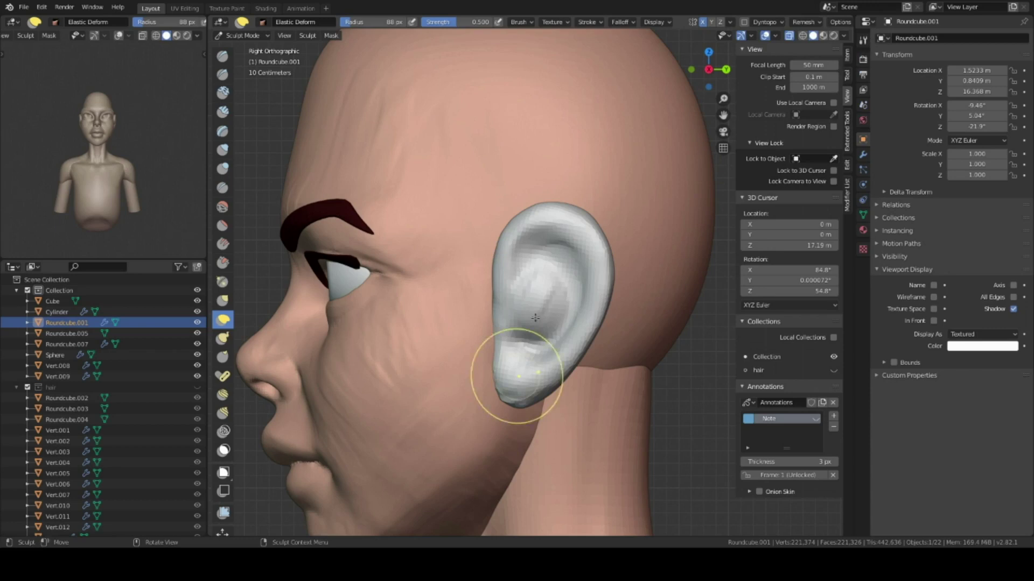
pyautogui.keyDown('ctrl'); pyautogui.moveTo(535, 318); pyautogui.dragTo(535, 280, button='middle'); pyautogui.keyUp('ctrl')
# Enlarge the brush and hollow out the ear's inner bowl with Elastic Deform.
pyautogui.press('s')
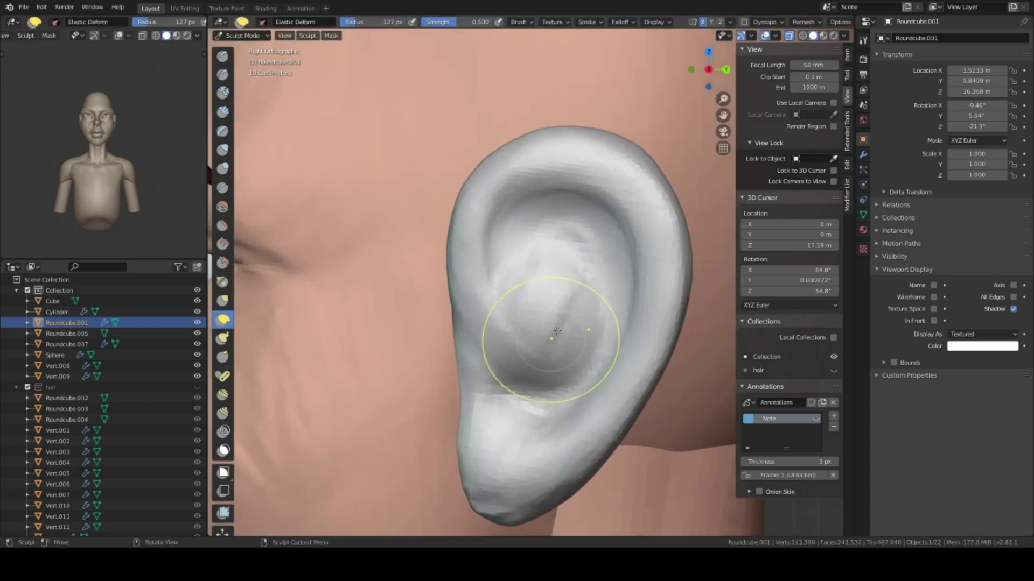
pyautogui.press('c')
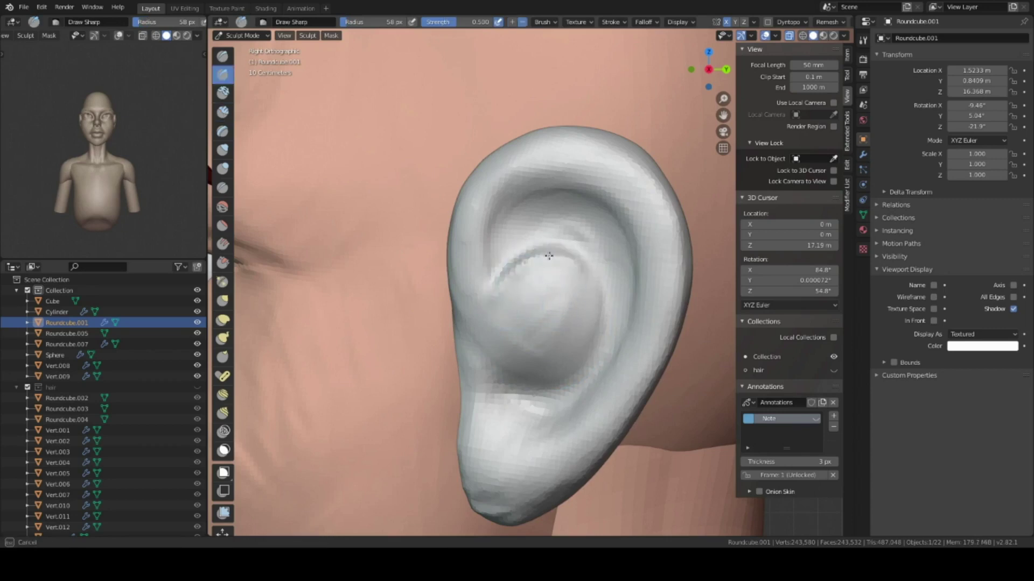
pyautogui.moveTo(566, 280); pyautogui.dragTo(542, 233, button='middle')
pyautogui.hotkey('shift', 'space')
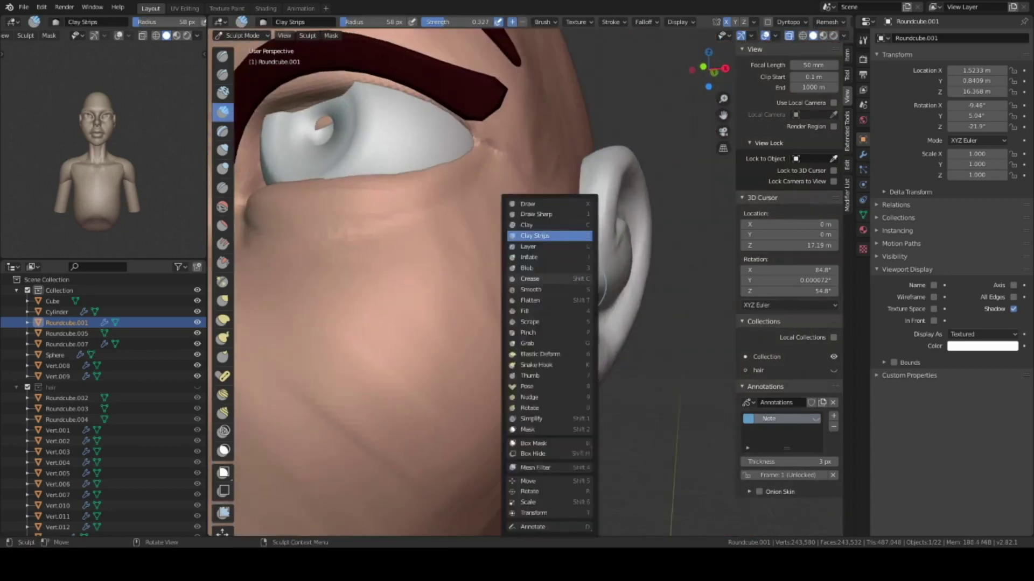
pyautogui.click(543, 393)
pyautogui.moveTo(605, 315); pyautogui.dragTo(611, 277, button='middle')
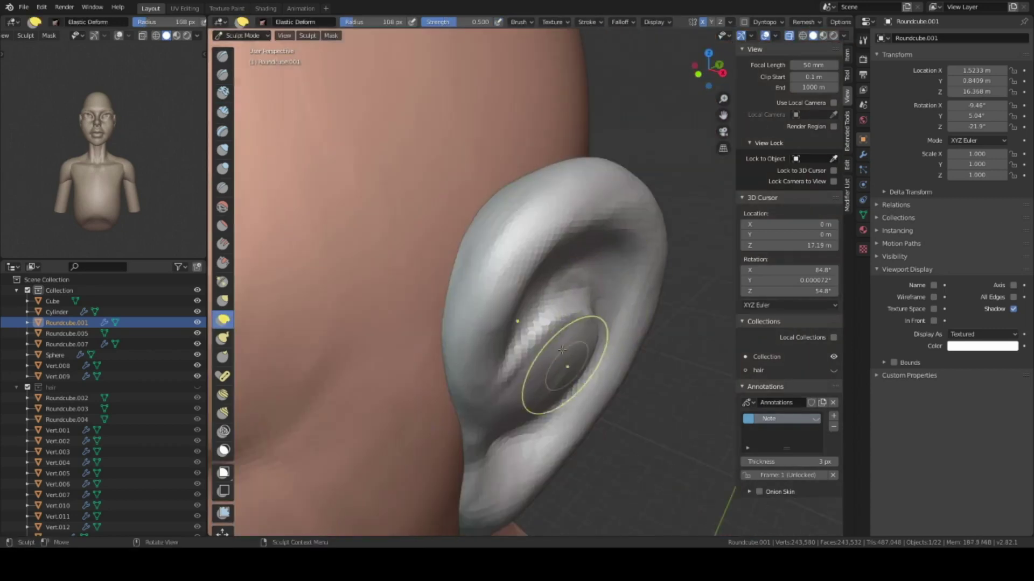
pyautogui.moveTo(566, 369); pyautogui.dragTo(492, 226, button='middle')
pyautogui.hotkey('shift', 'space')
pyautogui.click(492, 226)
# Sculpt the ear's curled rim and inner folds with Draw Sharp, Elastic Deform and Clay Strips.
pyautogui.moveTo(483, 271); pyautogui.dragTo(470, 187, button='middle')
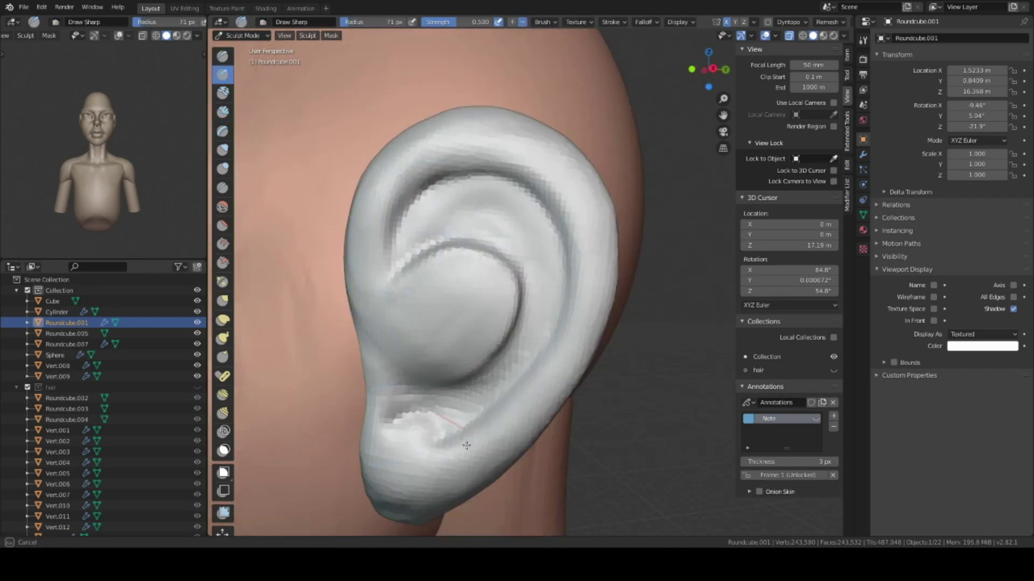
pyautogui.scroll(-5, 463, 434)
pyautogui.moveTo(474, 430); pyautogui.dragTo(491, 422, button='middle')
pyautogui.hotkey('shift', 'space')
pyautogui.click(530, 380)
pyautogui.moveTo(530, 381)
pyautogui.mouseDown(button='middle')
pyautogui.moveTo(432, 391)
pyautogui.moveTo(450, 362)
pyautogui.mouseUp(button='middle')
pyautogui.hotkey('shift', 'space')
pyautogui.click(450, 252)
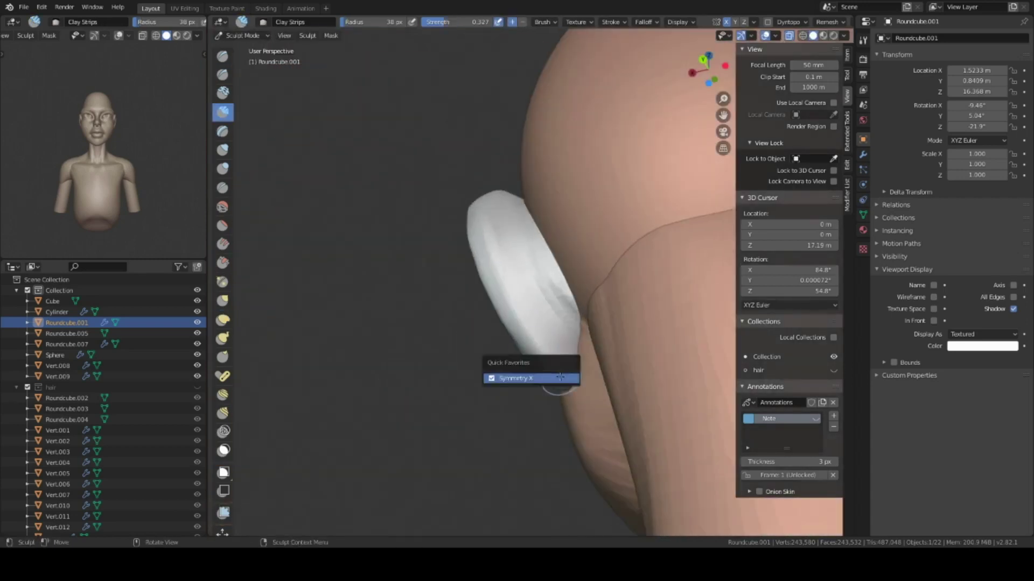
pyautogui.moveTo(586, 334)
pyautogui.mouseDown(button='middle')
pyautogui.moveTo(535, 191)
pyautogui.moveTo(590, 368)
pyautogui.mouseUp(button='middle')
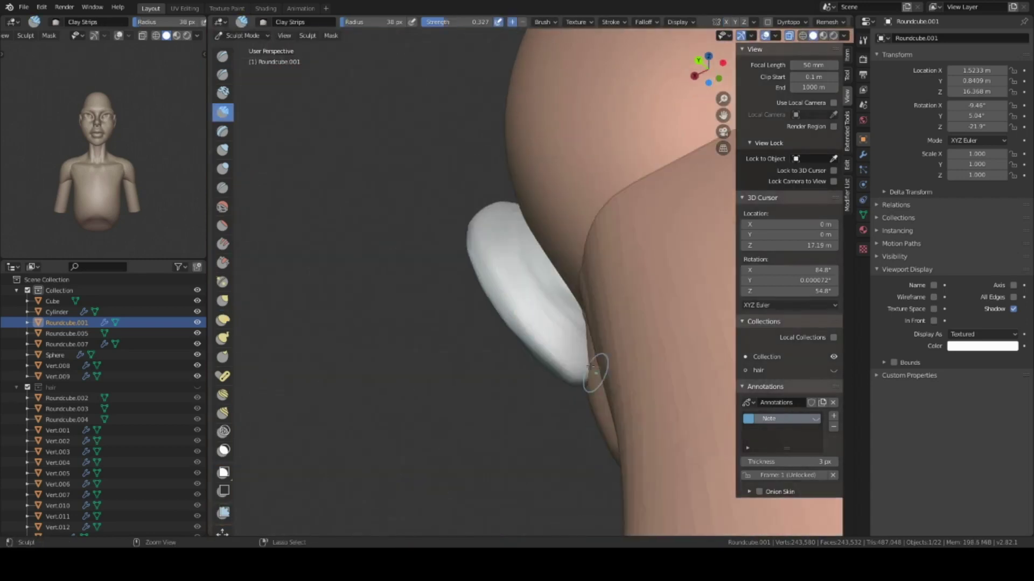
pyautogui.moveTo(540, 333)
pyautogui.mouseDown(button='middle')
pyautogui.moveTo(474, 350)
pyautogui.moveTo(493, 284)
pyautogui.moveTo(535, 213)
pyautogui.moveTo(525, 306)
pyautogui.moveTo(572, 252)
pyautogui.moveTo(582, 328)
pyautogui.moveTo(547, 350)
pyautogui.mouseUp(button='middle')
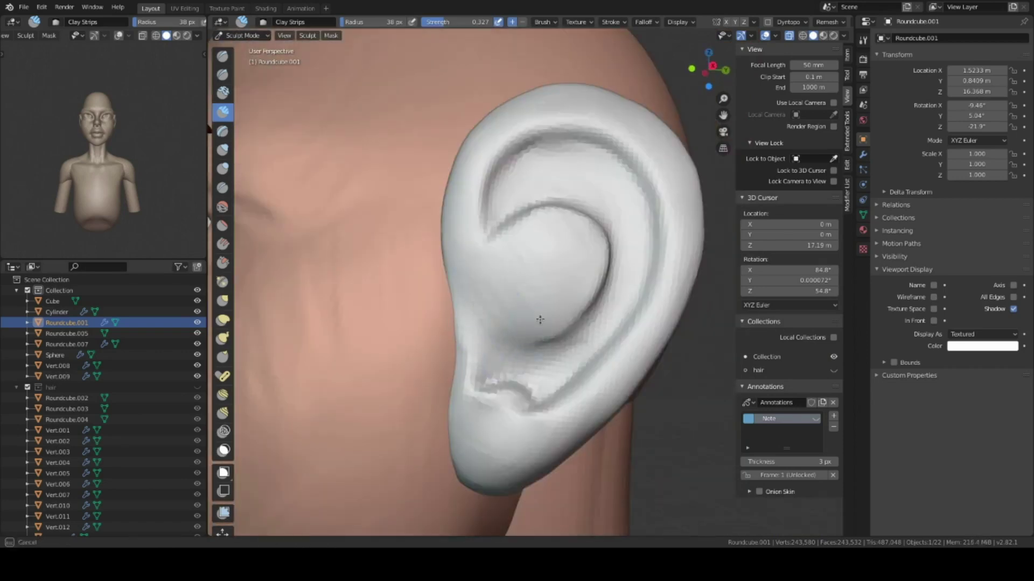
pyautogui.scroll(-3, 458, 286)
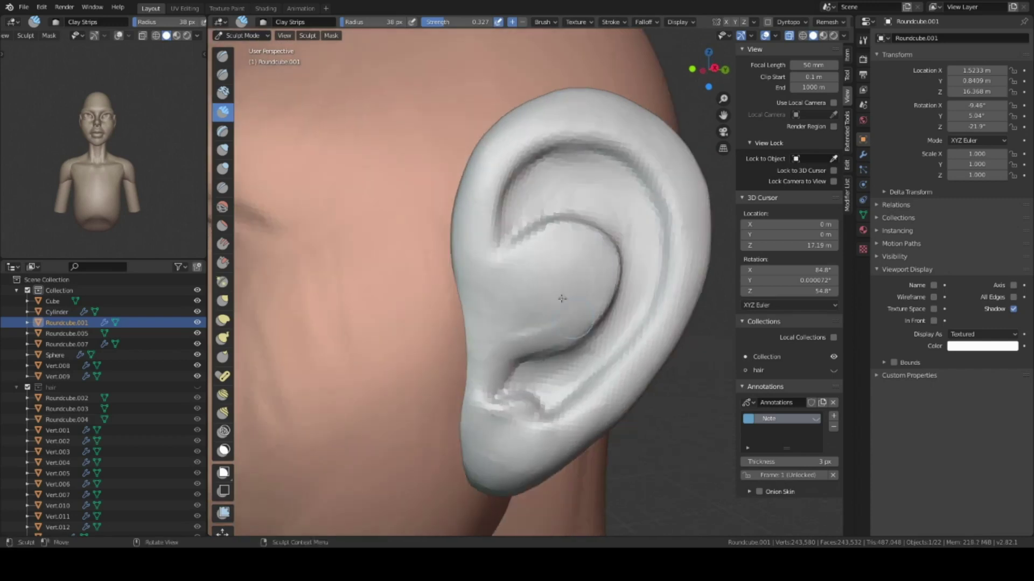
pyautogui.scroll(-5, 458, 287)
pyautogui.moveTo(458, 287)
pyautogui.mouseDown(button='middle')
pyautogui.moveTo(529, 290)
pyautogui.moveTo(503, 323)
pyautogui.mouseUp(button='middle')
# Refine the ear further with Draw Sharp and Clay Strips from side and rear views.
pyautogui.hotkey('shift', 'space')
pyautogui.press('1')
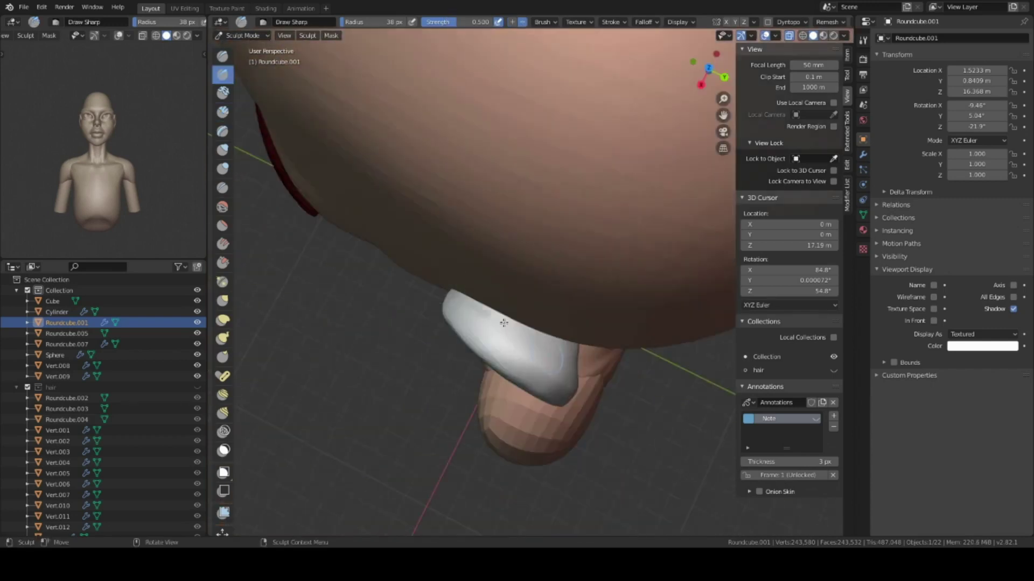
pyautogui.moveTo(540, 354); pyautogui.dragTo(549, 401, button='middle')
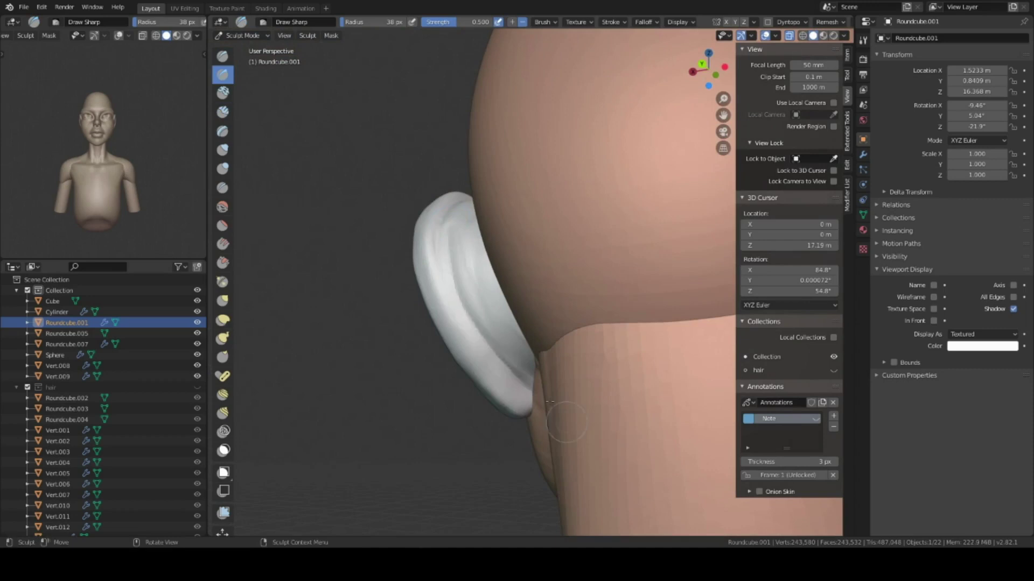
pyautogui.moveTo(482, 335)
pyautogui.mouseDown(button='middle')
pyautogui.moveTo(517, 313)
pyautogui.moveTo(531, 277)
pyautogui.moveTo(538, 339)
pyautogui.moveTo(454, 316)
pyautogui.mouseUp(button='middle')
pyautogui.hotkey('shift', 'space')
pyautogui.press('4')
pyautogui.moveTo(530, 399)
pyautogui.mouseDown(button='middle')
pyautogui.moveTo(559, 348)
pyautogui.moveTo(611, 346)
pyautogui.mouseUp(button='middle')
# Return to Object Mode and merge the ear into the head mesh.
pyautogui.hotkey('ctrl', 'Tab')
pyautogui.keyDown('shift'); pyautogui.click(619, 333); pyautogui.keyUp('shift')
pyautogui.press('KP_Decimal')
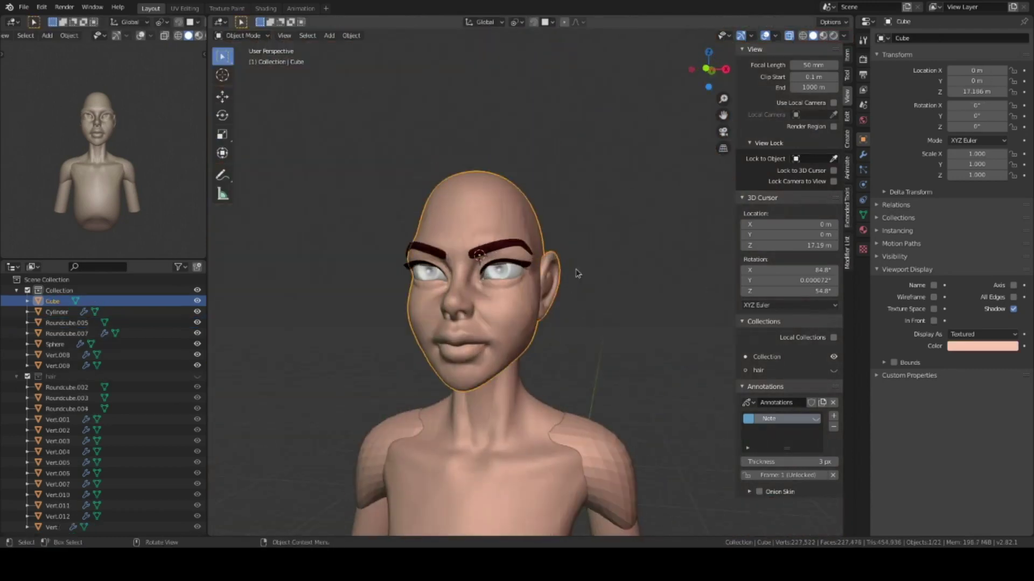
# Unhide the hair, select the head and isolate it in local view.
pyautogui.press('KP_1')
pyautogui.moveTo(593, 387)
pyautogui.mouseDown(button='middle')
pyautogui.moveTo(494, 312)
pyautogui.moveTo(639, 277)
pyautogui.moveTo(606, 343)
pyautogui.moveTo(539, 338)
pyautogui.mouseUp(button='middle')
pyautogui.scroll(-3, 593, 295)
pyautogui.hotkey('alt', 'h')
pyautogui.click(538, 337)
pyautogui.press('KP_Divide')
# Voxel-remesh the head in Sculpt Mode into one surface with merged ears (220,768 vertices).
pyautogui.hotkey('ctrl', 'Tab')
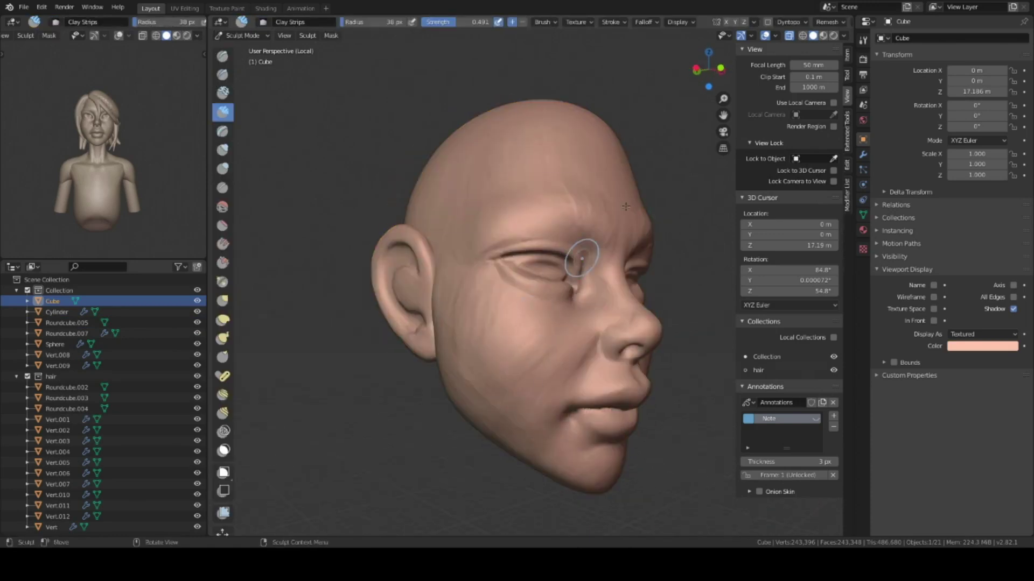
pyautogui.press('Return')
pyautogui.moveTo(671, 193); pyautogui.dragTo(596, 171, button='middle')
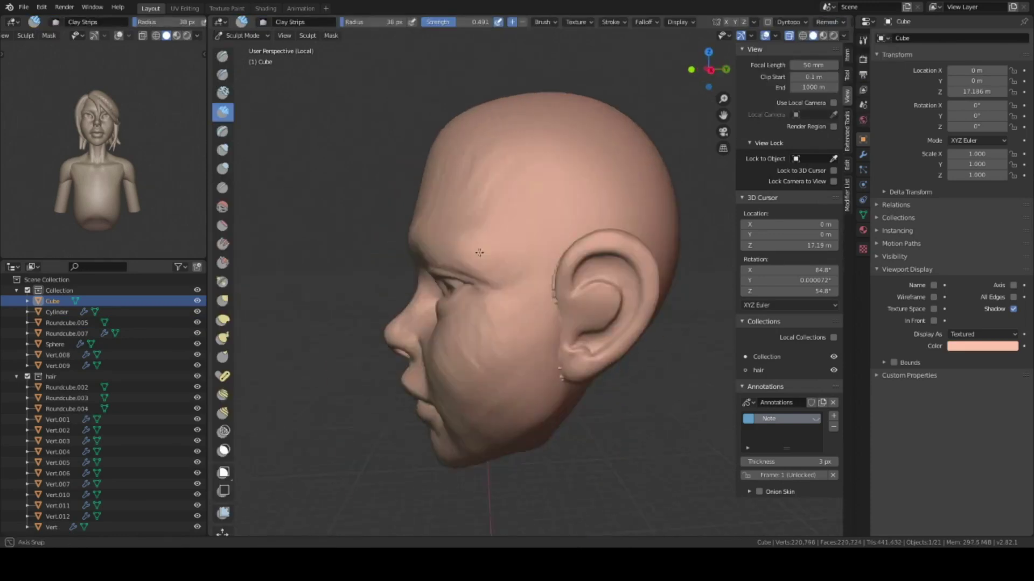
pyautogui.scroll(5, 596, 170)
pyautogui.moveTo(612, 281)
pyautogui.keyDown('ctrl'); pyautogui.mouseDown(button='middle')
pyautogui.moveTo(540, 385)
pyautogui.moveTo(642, 351)
pyautogui.moveTo(589, 300)
pyautogui.moveTo(586, 276)
pyautogui.mouseUp(button='middle'); pyautogui.keyUp('ctrl')
pyautogui.scroll(-4, 642, 351)
pyautogui.scroll(3, 575, 329)
pyautogui.scroll(-2, 507, 317)
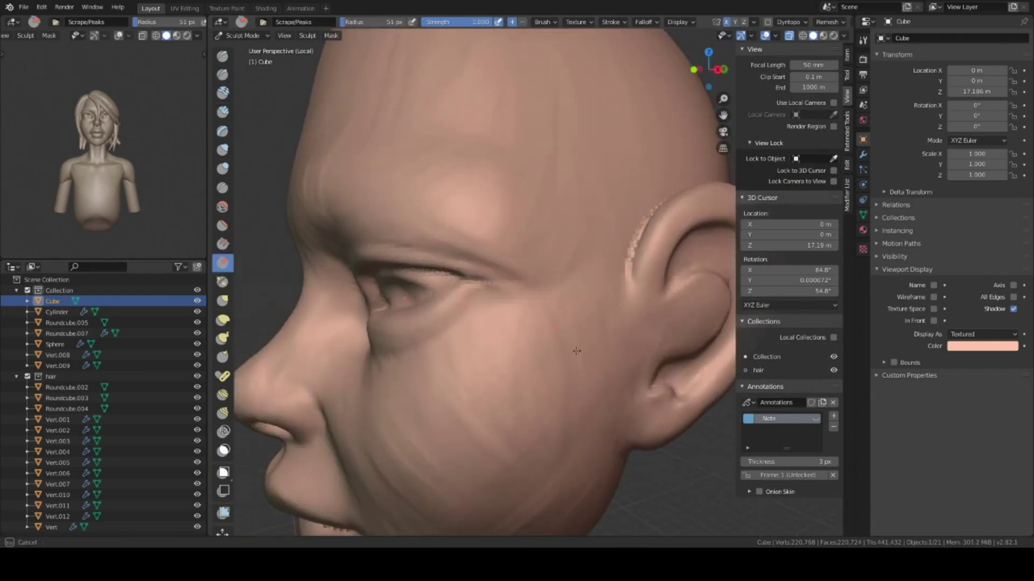
pyautogui.moveTo(508, 317); pyautogui.dragTo(547, 341, button='middle')
pyautogui.scroll(2, 547, 341)
# Sculpt the cheeks and jaw with Scrape/Peaks at 0.527 strength, then exit local view.
pyautogui.click(576, 21)
pyautogui.moveTo(560, 242)
pyautogui.mouseDown(button='middle')
pyautogui.moveTo(611, 380)
pyautogui.moveTo(565, 299)
pyautogui.mouseUp(button='middle')
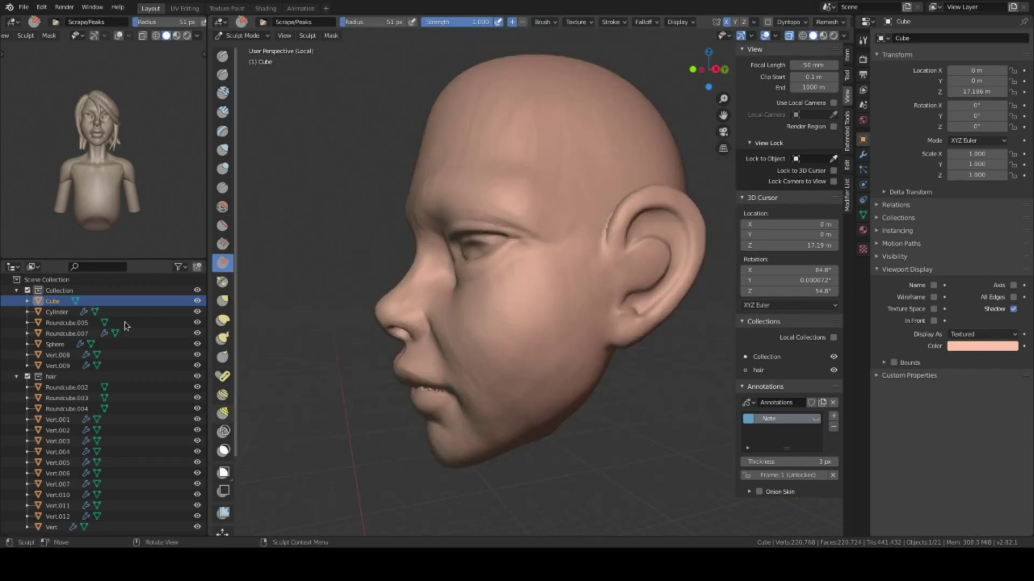
pyautogui.moveTo(530, 313)
pyautogui.mouseDown(button='middle')
pyautogui.moveTo(597, 290)
pyautogui.moveTo(542, 274)
pyautogui.moveTo(676, 415)
pyautogui.moveTo(548, 326)
pyautogui.moveTo(530, 218)
pyautogui.moveTo(521, 266)
pyautogui.mouseUp(button='middle')
pyautogui.hotkey('shift', 'f')
pyautogui.click(549, 280)
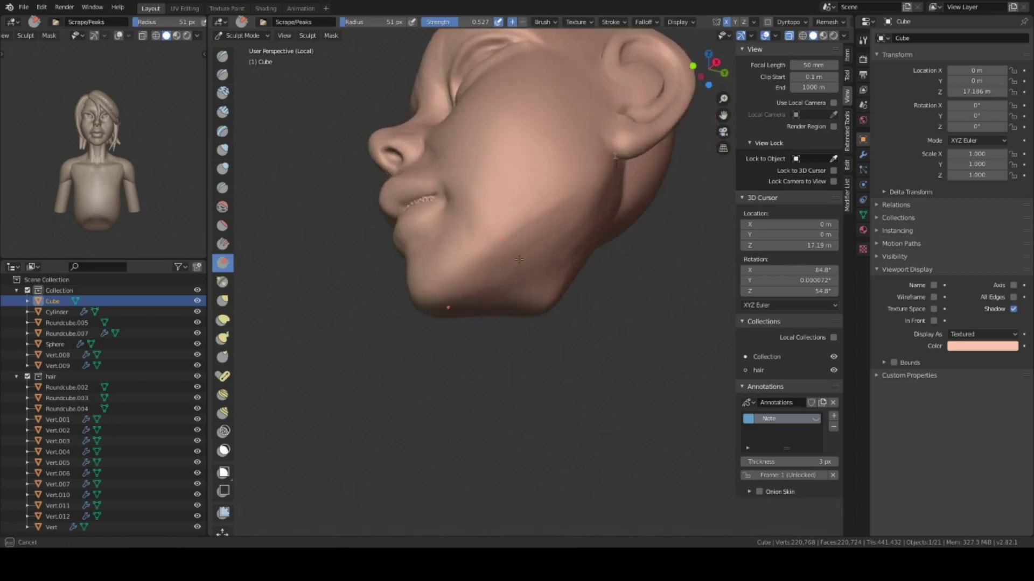
pyautogui.press('KP_Divide')
pyautogui.hotkey('ctrl', 'Tab')
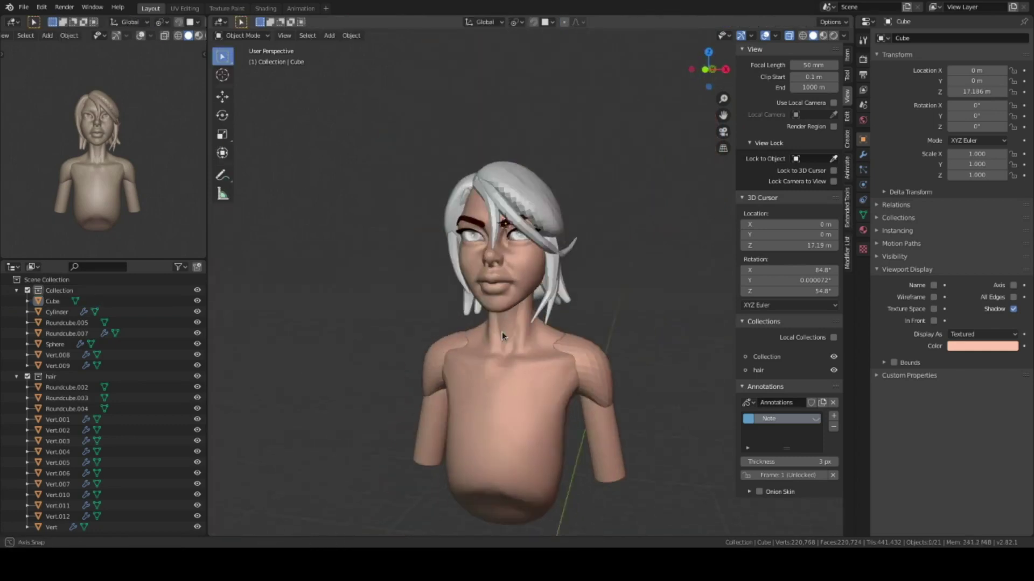
# Sculpt the hair piece Roundcube.002 with Clay Strips, carving strand creases across the crown and bun.
pyautogui.click(555, 307)
pyautogui.hotkey('ctrl', 'Tab')
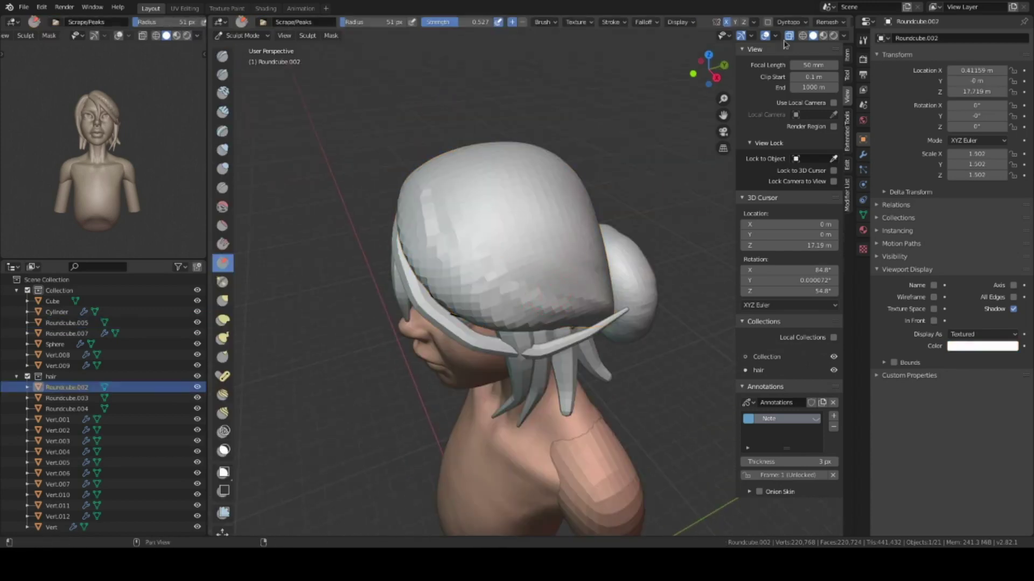
pyautogui.moveTo(560, 251)
pyautogui.mouseDown(button='middle')
pyautogui.moveTo(487, 271)
pyautogui.moveTo(487, 235)
pyautogui.moveTo(523, 329)
pyautogui.moveTo(560, 171)
pyautogui.mouseUp(button='middle')
pyautogui.press('c')
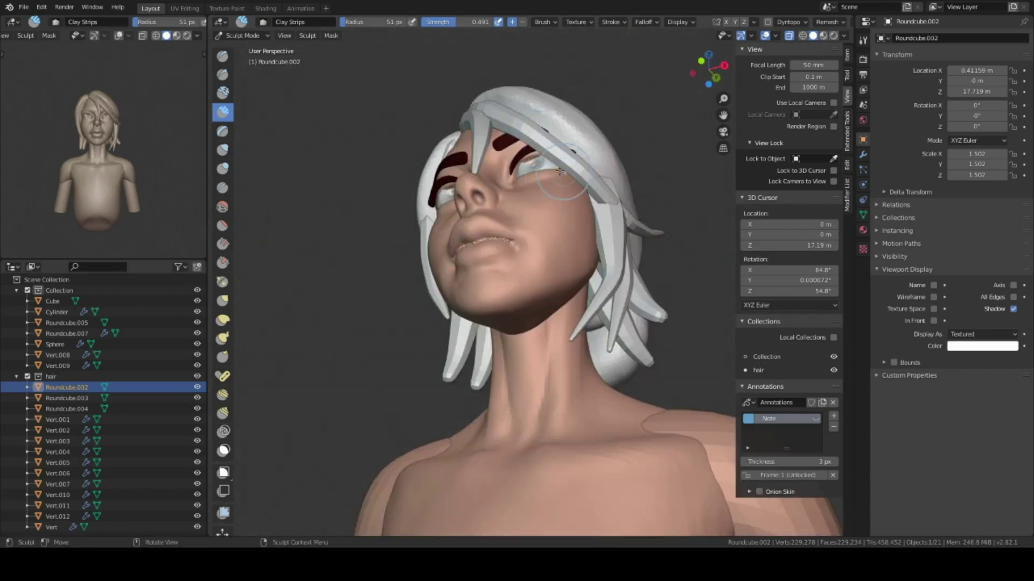
pyautogui.moveTo(599, 207)
pyautogui.mouseDown(button='middle')
pyautogui.moveTo(560, 182)
pyautogui.moveTo(539, 295)
pyautogui.mouseUp(button='middle')
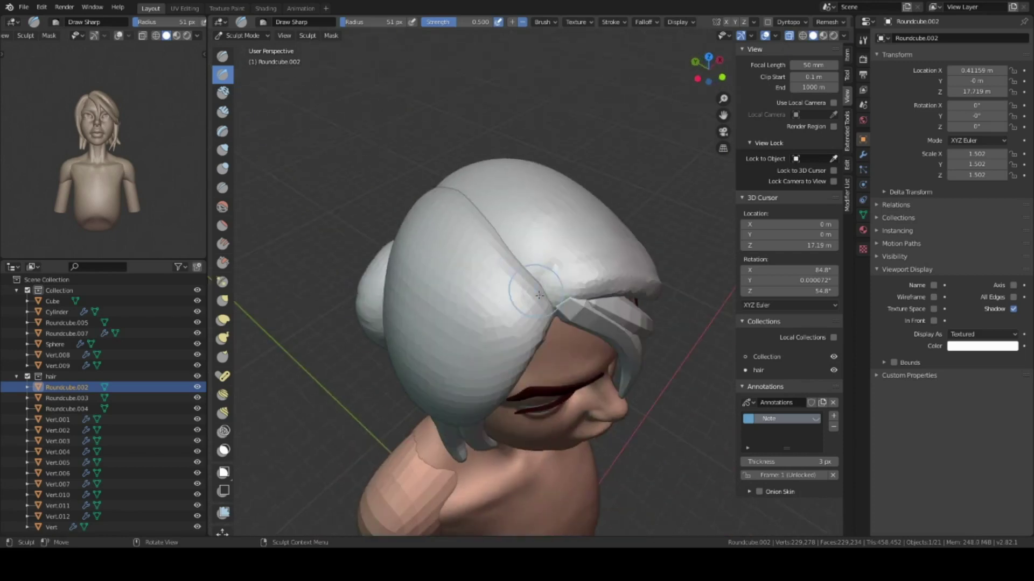
pyautogui.moveTo(550, 235); pyautogui.dragTo(485, 390, button='middle')
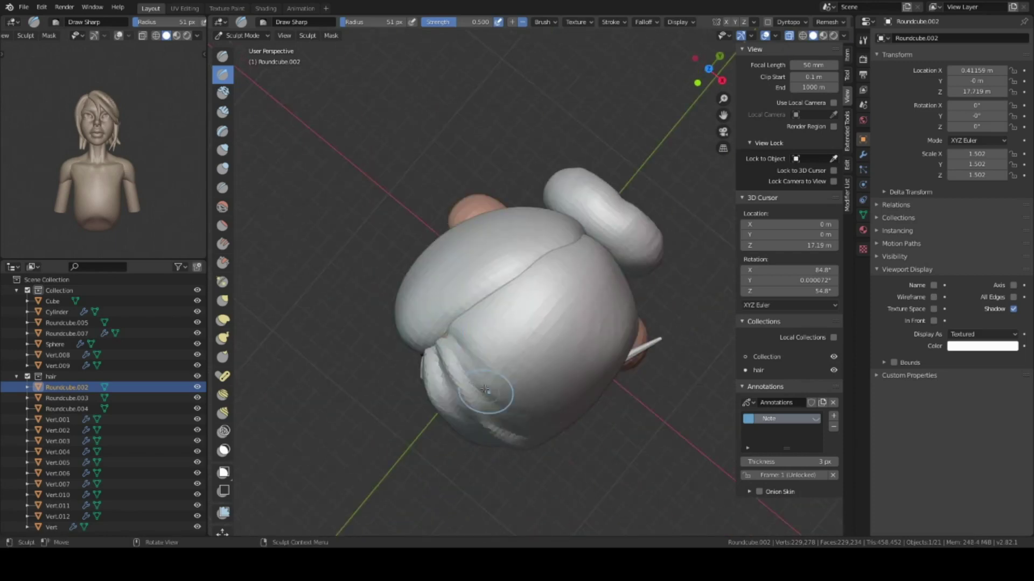
pyautogui.moveTo(442, 340)
pyautogui.mouseDown(button='middle')
pyautogui.moveTo(472, 176)
pyautogui.moveTo(493, 287)
pyautogui.mouseUp(button='middle')
pyautogui.moveTo(556, 311); pyautogui.dragTo(502, 283, button='middle')
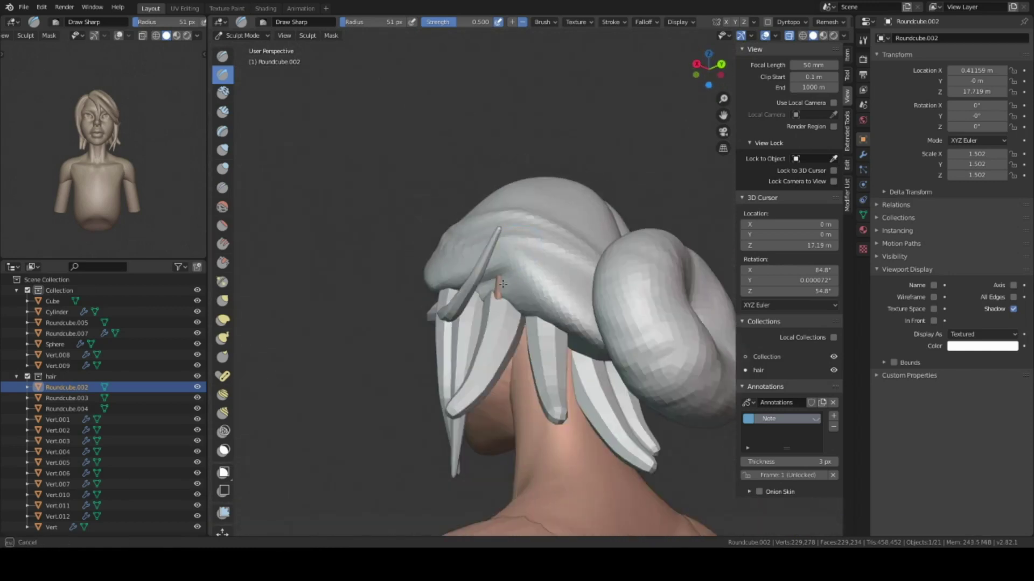
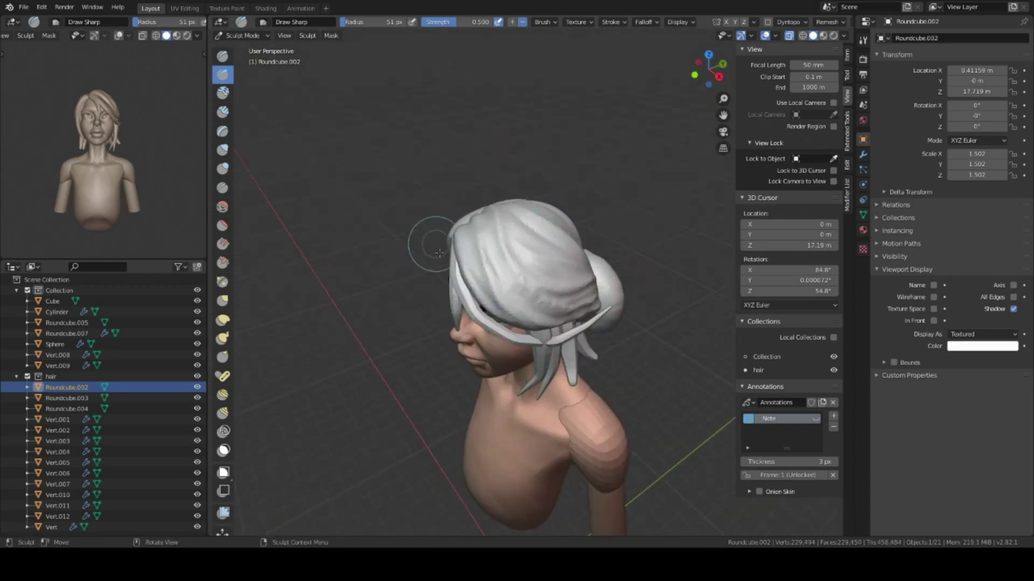
# Remesh the hair mass at 0.05 m voxel size with pole fixing turned off.
pyautogui.moveTo(440, 253); pyautogui.dragTo(538, 258, button='middle')
pyautogui.click(67, 398)
pyautogui.click(829, 22)
pyautogui.press('Return')
pyautogui.click(887, 66)
pyautogui.moveTo(513, 270)
pyautogui.mouseDown(button='middle')
pyautogui.moveTo(576, 200)
pyautogui.moveTo(532, 229)
pyautogui.mouseUp(button='middle')
pyautogui.moveTo(464, 366); pyautogui.dragTo(527, 190, button='middle')
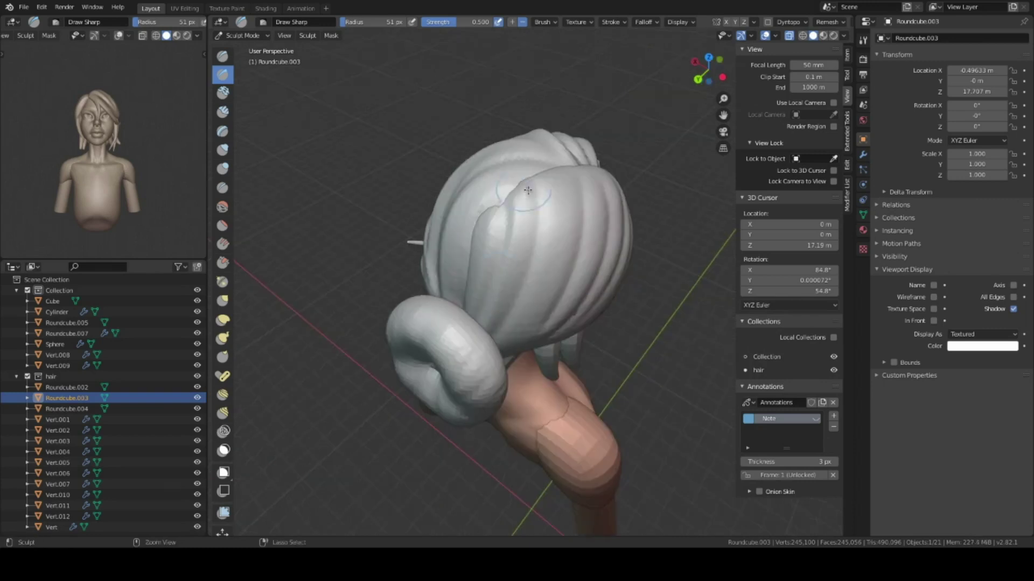
pyautogui.moveTo(581, 169)
pyautogui.mouseDown(button='middle')
pyautogui.moveTo(493, 160)
pyautogui.moveTo(429, 245)
pyautogui.moveTo(614, 219)
pyautogui.mouseUp(button='middle')
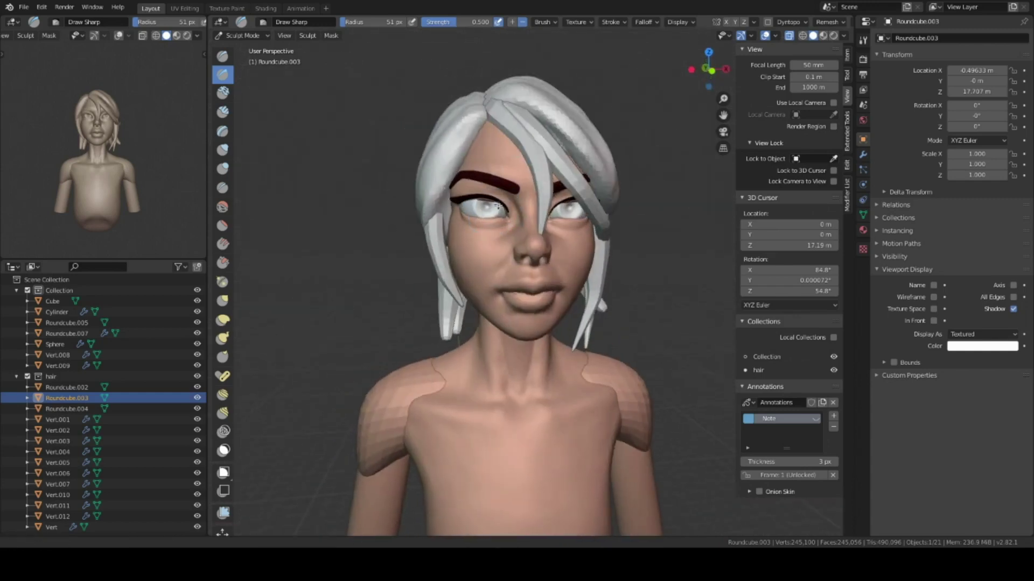
# Rotate the front strand Vert.013 and scale it up to lengthen it.
pyautogui.click(544, 215)
pyautogui.press('KP_1')
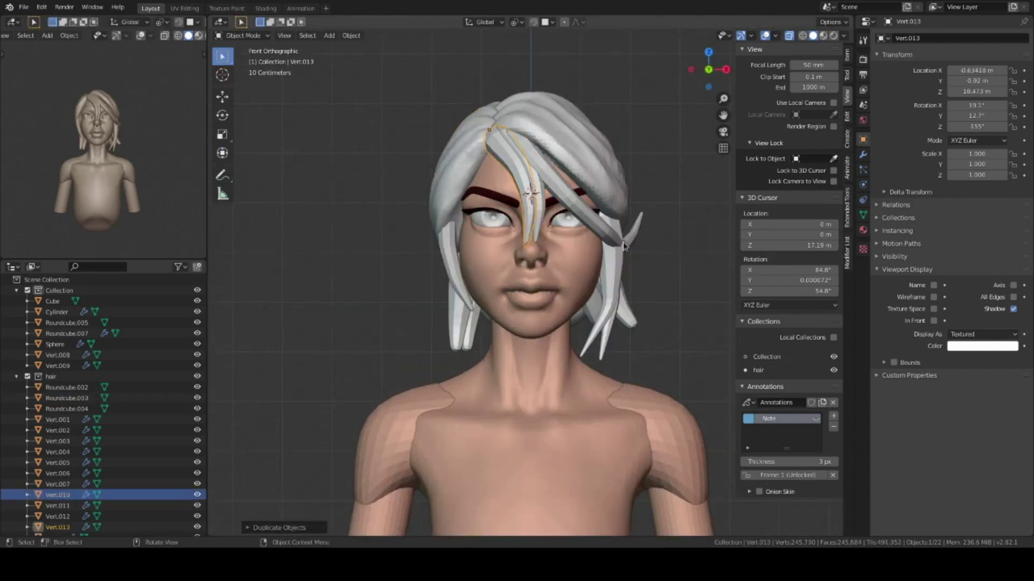
pyautogui.click(530, 192)
pyautogui.moveTo(530, 192); pyautogui.dragTo(446, 209, button='middle')
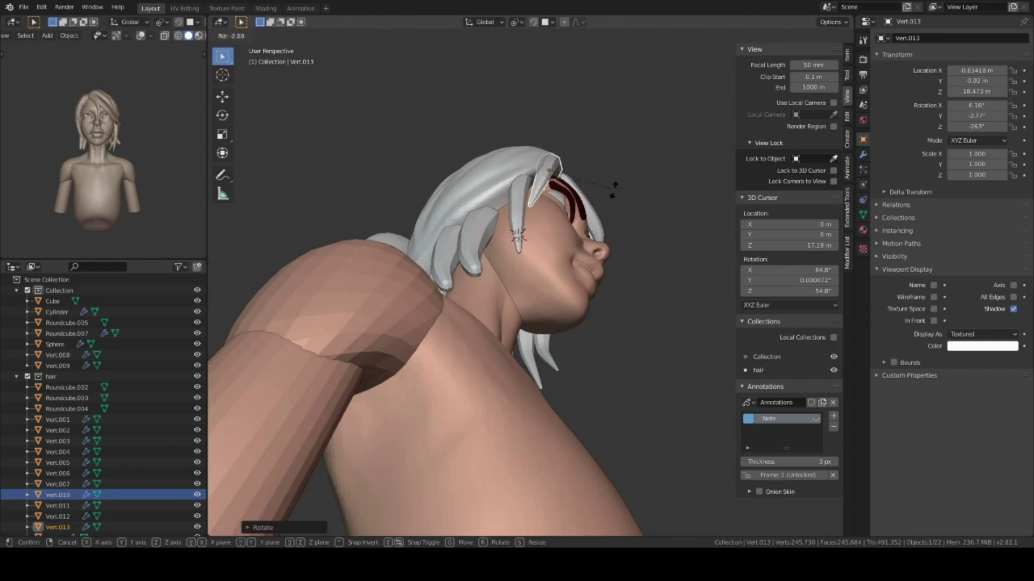
pyautogui.press('s')
pyautogui.click(448, 208)
pyautogui.moveTo(448, 208); pyautogui.dragTo(402, 230, button='middle')
pyautogui.click(618, 250)
pyautogui.press('Tab')
# Look over the hair from the other side and select strand Vert.012.
pyautogui.scroll(-3, 431, 202)
pyautogui.scroll(3, 403, 230)
pyautogui.scroll(-2, 427, 281)
pyautogui.moveTo(427, 282)
pyautogui.mouseDown(button='middle')
pyautogui.moveTo(485, 197)
pyautogui.moveTo(521, 219)
pyautogui.mouseUp(button='middle')
pyautogui.click(485, 197)
pyautogui.scroll(5, 467, 192)
pyautogui.scroll(-6, 468, 191)
pyautogui.keyDown('alt'); pyautogui.moveTo(467, 192); pyautogui.dragTo(450, 183, button='middle'); pyautogui.keyUp('alt')
pyautogui.scroll(4, 450, 183)
# Select the bun Roundcube.004 and hair mass Roundcube.002, then briefly sculpt the hair mass.
pyautogui.click(576, 305)
pyautogui.click(534, 264)
pyautogui.hotkey('ctrl', 'Tab')
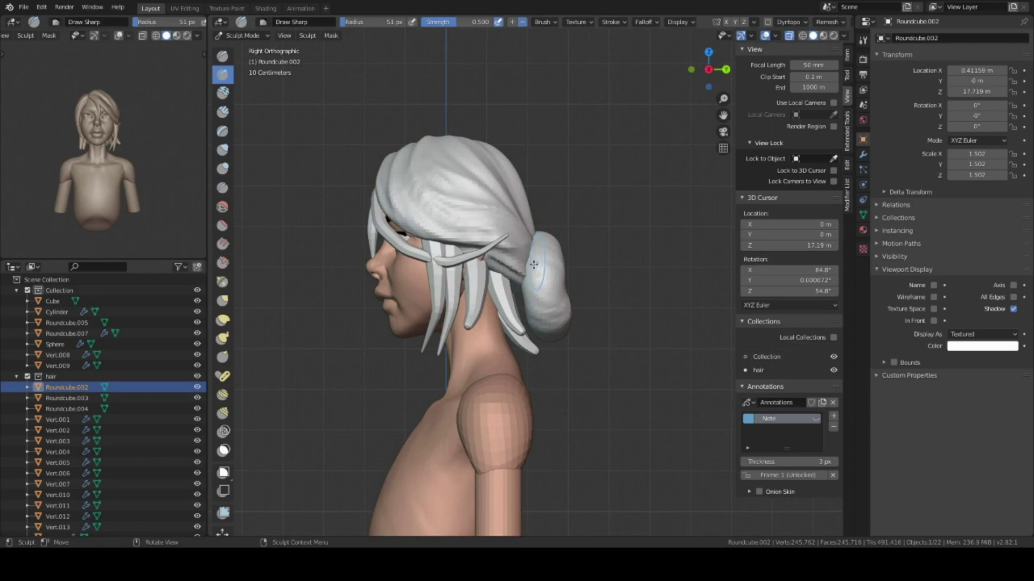
pyautogui.moveTo(516, 271)
pyautogui.mouseDown(button='middle')
pyautogui.moveTo(473, 273)
pyautogui.moveTo(513, 270)
pyautogui.moveTo(541, 246)
pyautogui.moveTo(500, 245)
pyautogui.mouseUp(button='middle')
pyautogui.hotkey('ctrl', 'Tab')
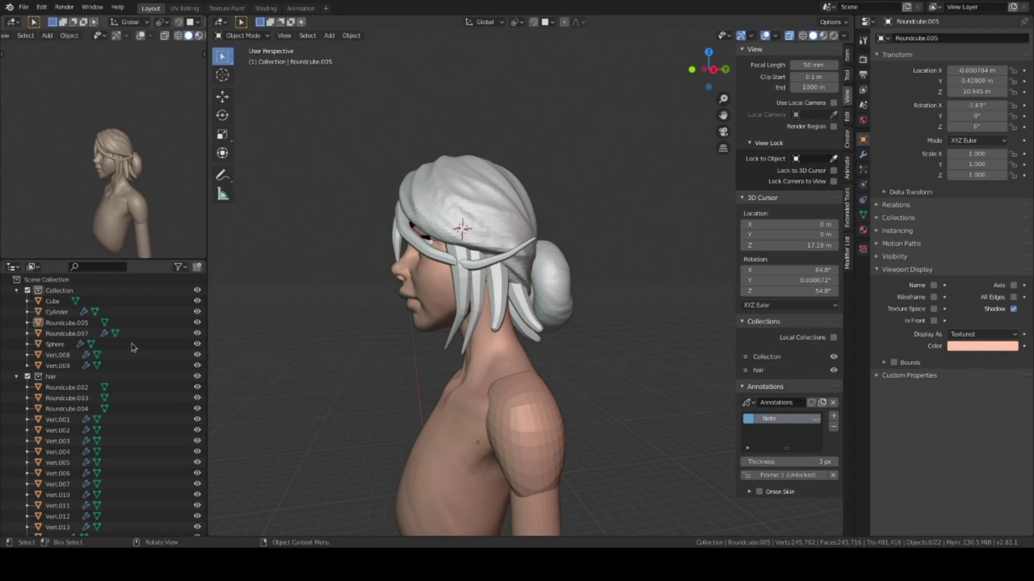
# Isolate hair mass Roundcube.002 and sculpt the bun with a 54 px brush.
pyautogui.moveTo(506, 253); pyautogui.dragTo(523, 282, button='middle')
pyautogui.click(506, 248)
pyautogui.press('KP_Divide')
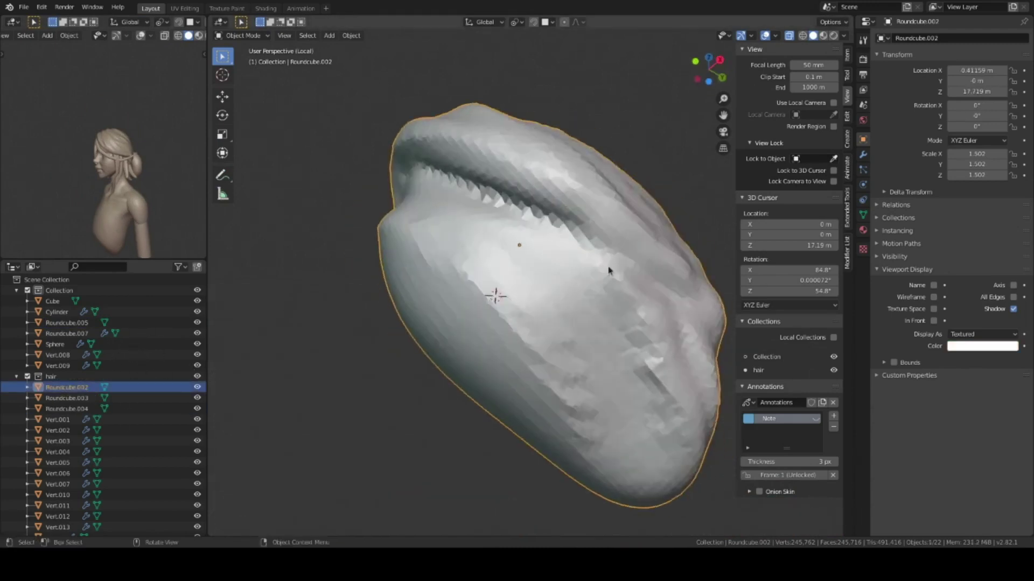
pyautogui.hotkey('shift', 'space')
pyautogui.press('s')
pyautogui.hotkey('ctrl', 'Tab')
pyautogui.moveTo(560, 316)
pyautogui.mouseDown(button='middle')
pyautogui.moveTo(573, 265)
pyautogui.moveTo(527, 316)
pyautogui.moveTo(550, 251)
pyautogui.moveTo(497, 293)
pyautogui.moveTo(534, 277)
pyautogui.moveTo(560, 283)
pyautogui.moveTo(541, 256)
pyautogui.moveTo(631, 286)
pyautogui.moveTo(495, 292)
pyautogui.mouseUp(button='middle')
pyautogui.click(527, 316)
pyautogui.press('KP_Divide')
pyautogui.press('KP_Divide')
pyautogui.press('KP_Divide')
pyautogui.hotkey('ctrl', 'Tab')
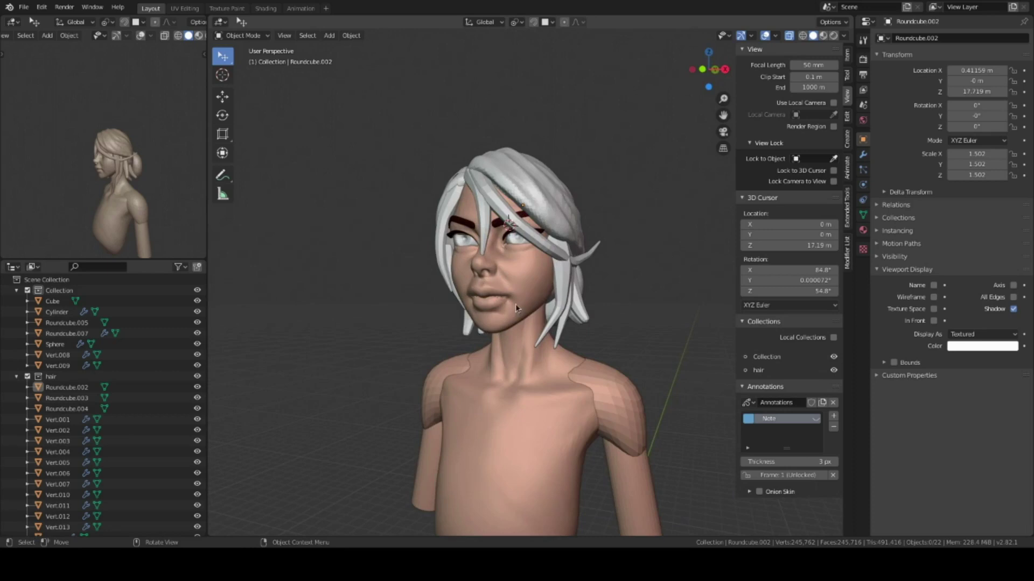
pyautogui.press('KP_1')
pyautogui.scroll(5, 559, 280)
# Add single vertex Vert.014, extrude it along the lower lid, and add Skin and Subdivision modifiers.
pyautogui.click(569, 305)
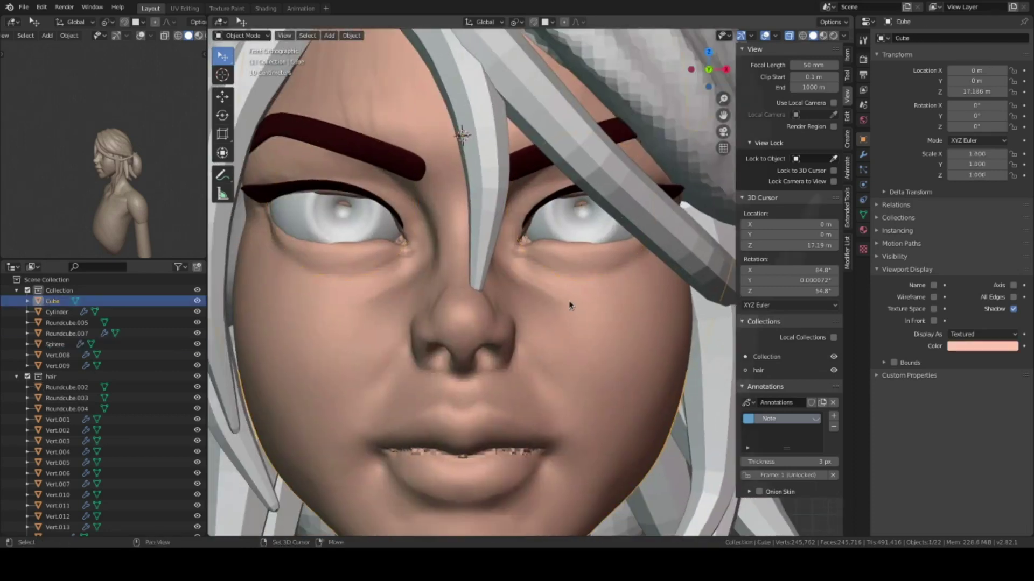
pyautogui.click(531, 341)
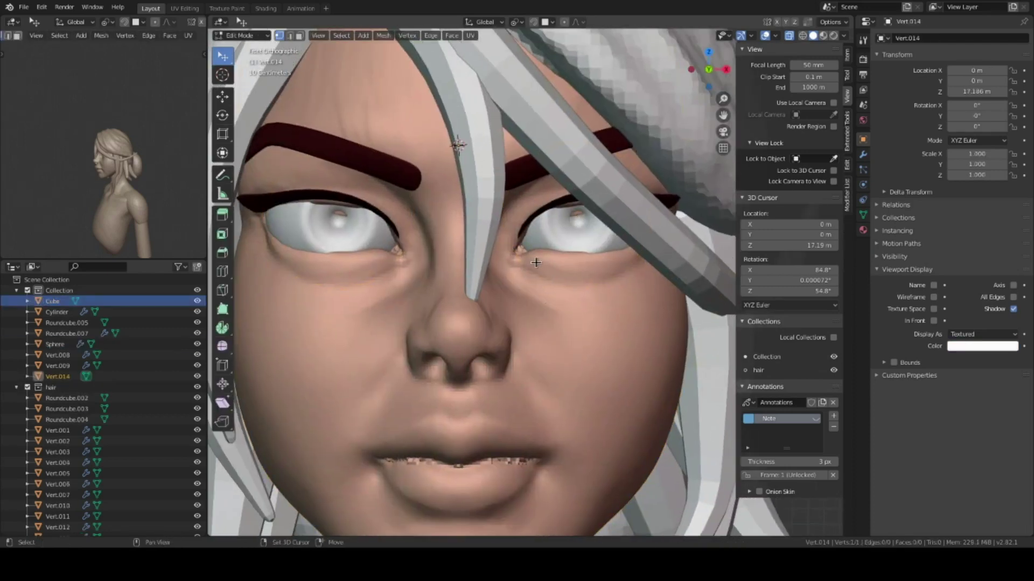
pyautogui.scroll(1, 519, 254)
pyautogui.press('e')
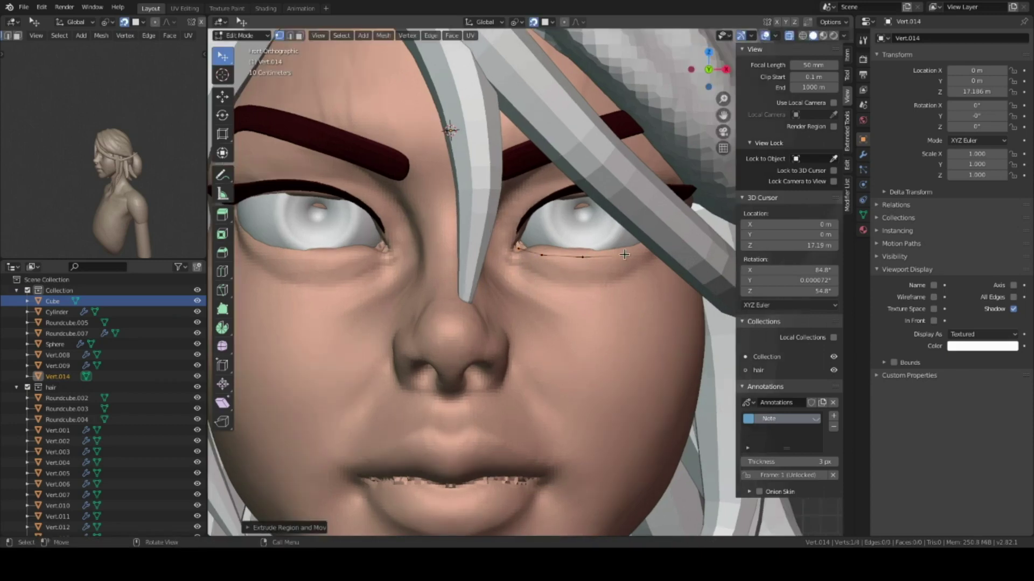
pyautogui.scroll(-1, 537, 239)
pyautogui.click(863, 155)
pyautogui.click(917, 60)
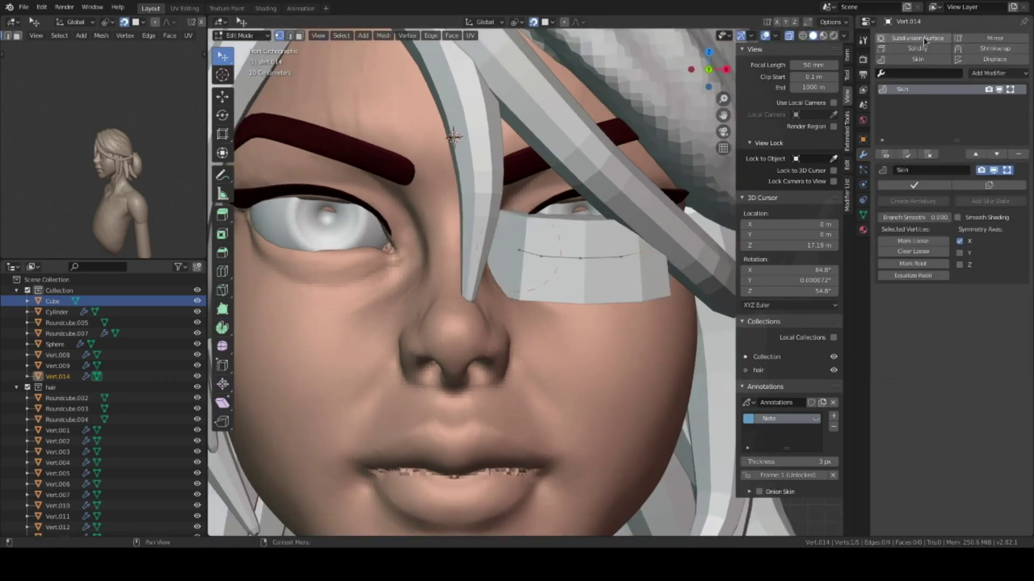
pyautogui.click(917, 37)
# Extrude another vertex and position it at the eye corner.
pyautogui.moveTo(544, 277)
pyautogui.mouseDown(button='middle')
pyautogui.moveTo(549, 309)
pyautogui.moveTo(543, 291)
pyautogui.moveTo(554, 280)
pyautogui.mouseUp(button='middle')
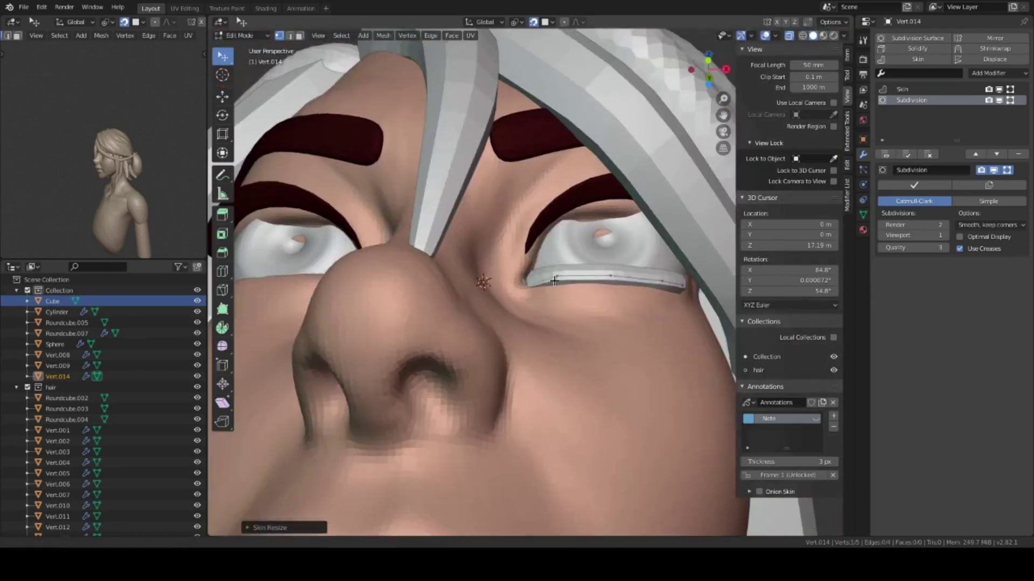
pyautogui.scroll(2, 554, 281)
pyautogui.press('e')
pyautogui.moveTo(513, 355)
pyautogui.mouseDown(button='middle')
pyautogui.moveTo(495, 215)
pyautogui.moveTo(468, 224)
pyautogui.moveTo(388, 203)
pyautogui.moveTo(620, 339)
pyautogui.mouseUp(button='middle')
pyautogui.moveTo(560, 327)
pyautogui.mouseDown(button='middle')
pyautogui.moveTo(496, 81)
pyautogui.moveTo(595, 316)
pyautogui.moveTo(539, 302)
pyautogui.moveTo(524, 286)
pyautogui.moveTo(533, 297)
pyautogui.moveTo(452, 304)
pyautogui.moveTo(429, 274)
pyautogui.mouseUp(button='middle')
pyautogui.press('g')
pyautogui.click(595, 316)
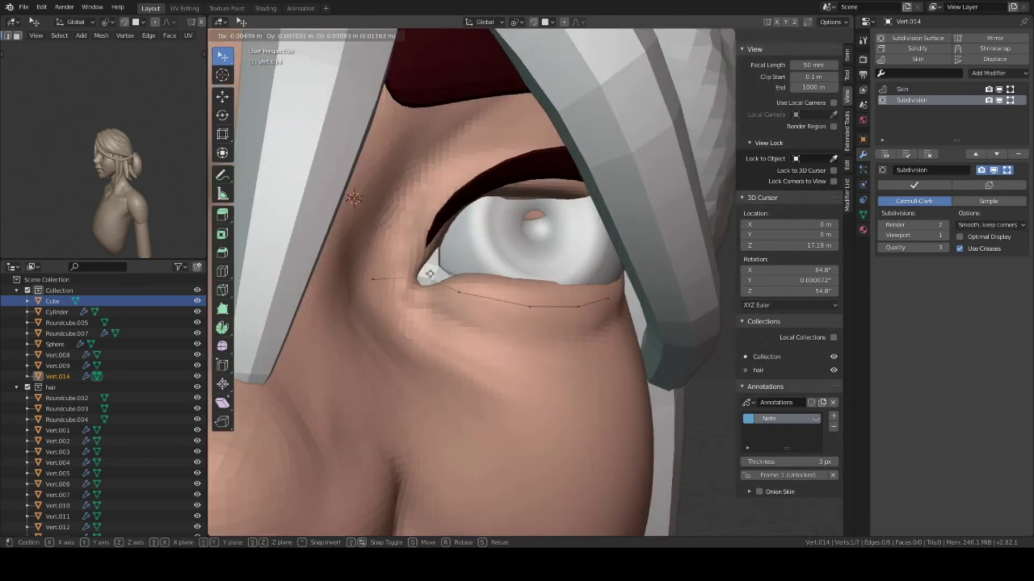
pyautogui.click(430, 274)
pyautogui.press('Tab')
# Set the lid rim's viewport display colour to light pink.
pyautogui.scroll(-5, 473, 319)
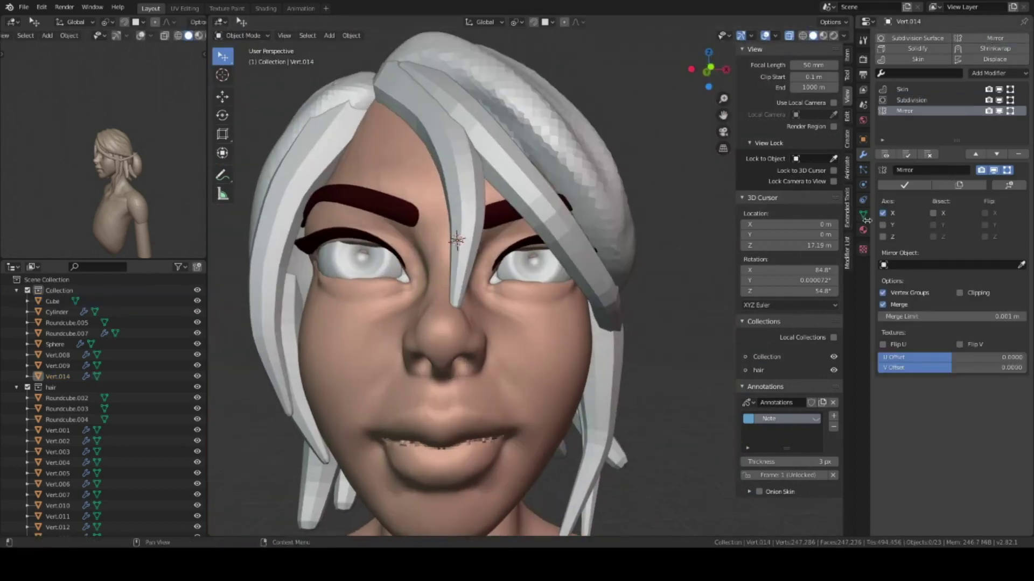
pyautogui.click(863, 139)
pyautogui.click(982, 346)
pyautogui.click(961, 241)
pyautogui.scroll(-5, 431, 270)
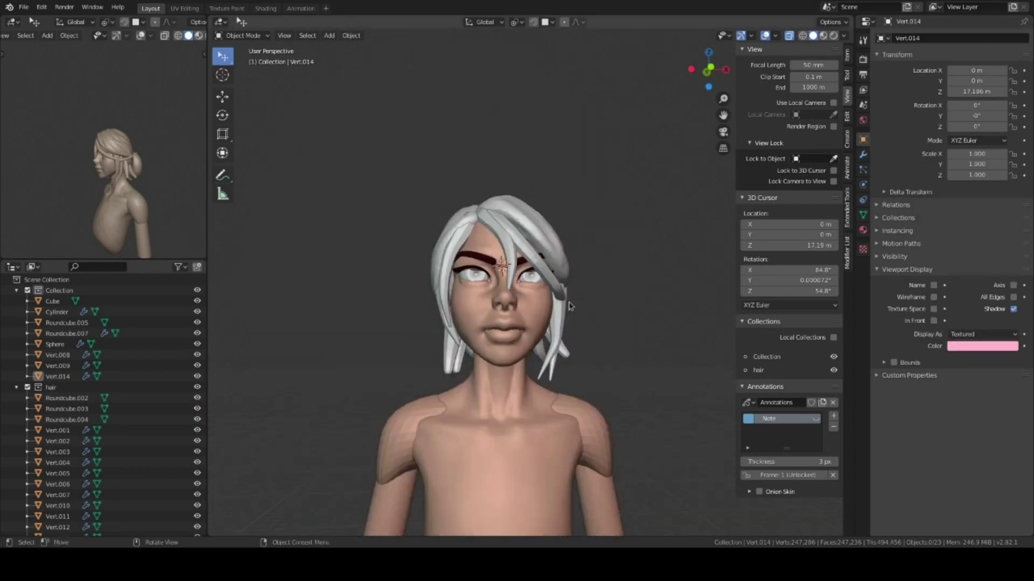
pyautogui.moveTo(70, 151); pyautogui.dragTo(175, 150, button='middle')
pyautogui.keyDown('shift'); pyautogui.moveTo(557, 376); pyautogui.dragTo(510, 276, button='middle'); pyautogui.keyUp('shift')
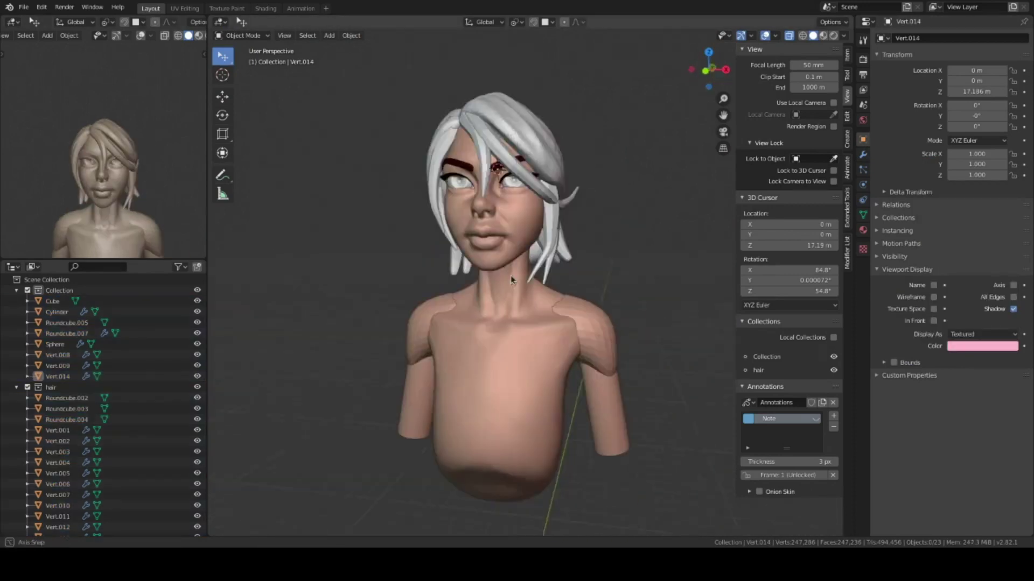
pyautogui.press('KP_1')
# Add a rounded cube and move it onto the chest.
pyautogui.hotkey('shift', 'a')
pyautogui.click(609, 255)
pyautogui.press('g')
pyautogui.click(554, 371)
pyautogui.press('KP_3')
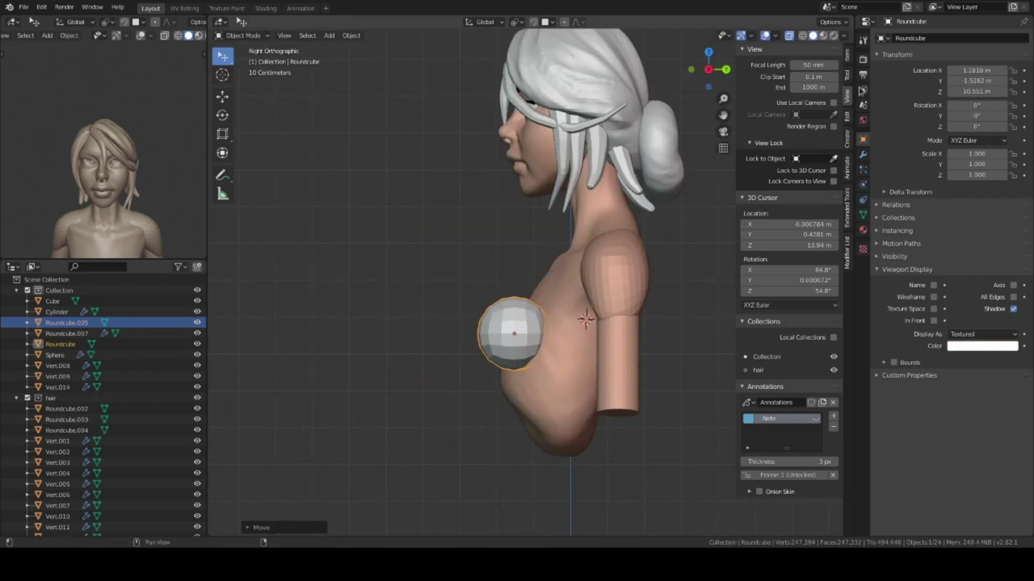
# Mirror the sphere across body Roundcube.005 and smooth it with level-1 subdivision.
pyautogui.click(863, 154)
pyautogui.click(994, 38)
pyautogui.press('KP_1')
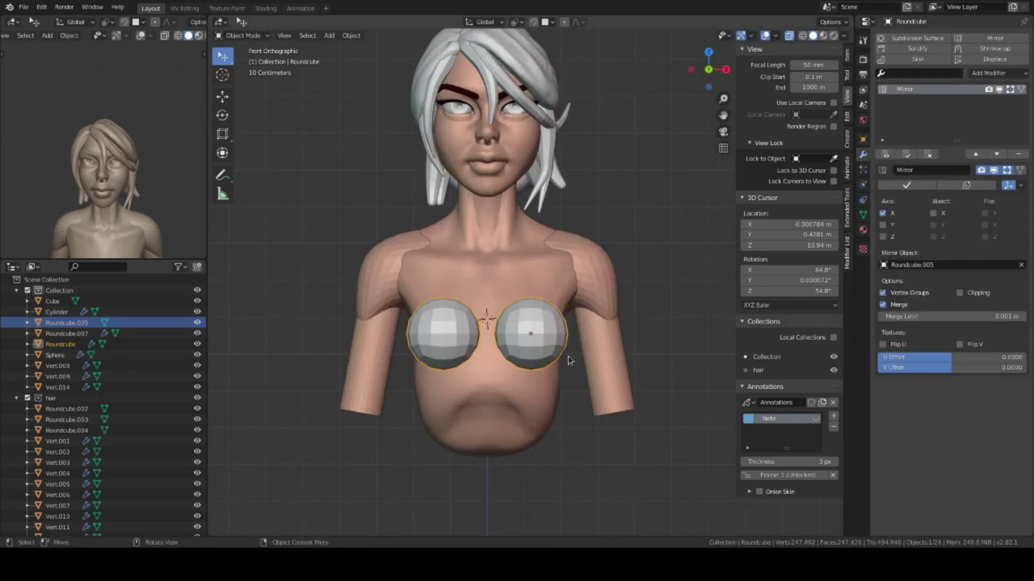
pyautogui.moveTo(578, 311); pyautogui.dragTo(544, 337, button='middle')
pyautogui.hotkey('ctrl', '1')
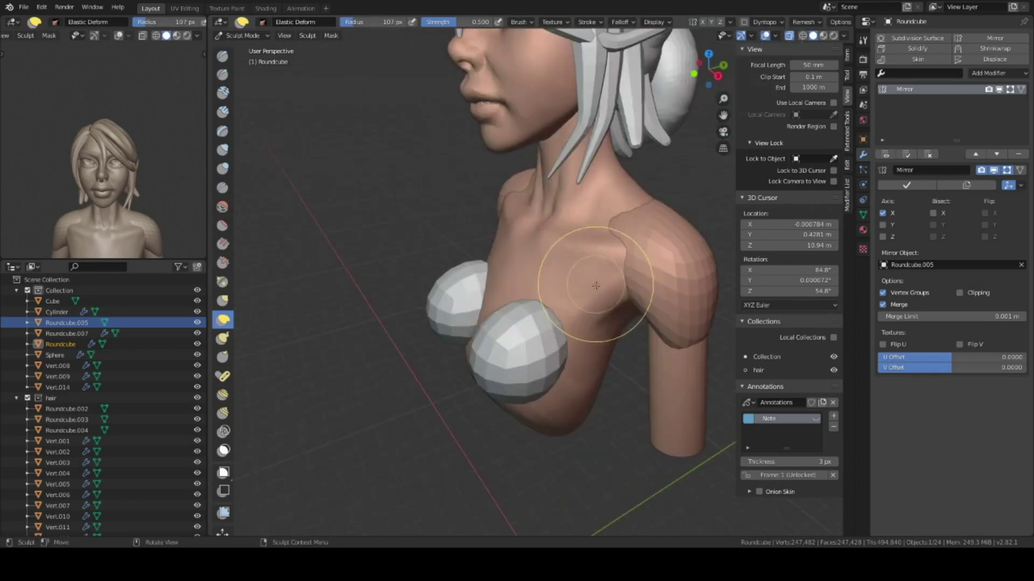
# Reshape the breast shapes with the Elastic Deform sculpt brush.
pyautogui.hotkey('ctrl', 'Tab')
pyautogui.click(629, 294)
pyautogui.moveTo(630, 293)
pyautogui.mouseDown(button='middle')
pyautogui.moveTo(538, 269)
pyautogui.moveTo(498, 242)
pyautogui.moveTo(566, 300)
pyautogui.moveTo(503, 296)
pyautogui.moveTo(513, 347)
pyautogui.moveTo(480, 392)
pyautogui.moveTo(577, 300)
pyautogui.moveTo(508, 277)
pyautogui.moveTo(447, 342)
pyautogui.mouseUp(button='middle')
pyautogui.hotkey('ctrl', 'Tab')
pyautogui.press('KP_1')
# Duplicate the body Roundcube.005 and breast object, isolate them, and join them into one mesh.
pyautogui.hotkey('alt', 'a')
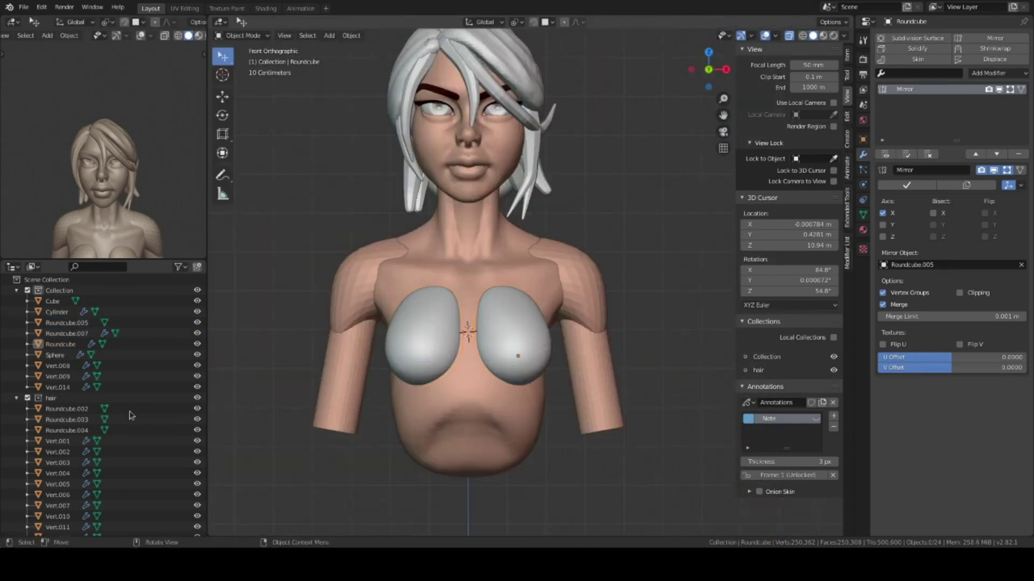
pyautogui.click(596, 330)
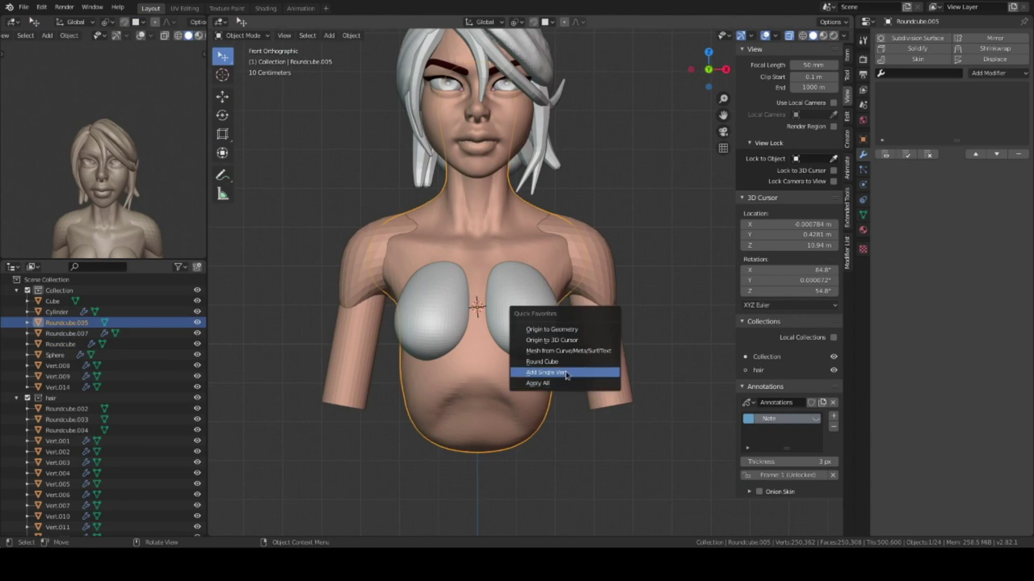
pyautogui.click(541, 361)
pyautogui.press('s')
pyautogui.click(638, 379)
pyautogui.keyDown('shift'); pyautogui.click(538, 323); pyautogui.keyUp('shift')
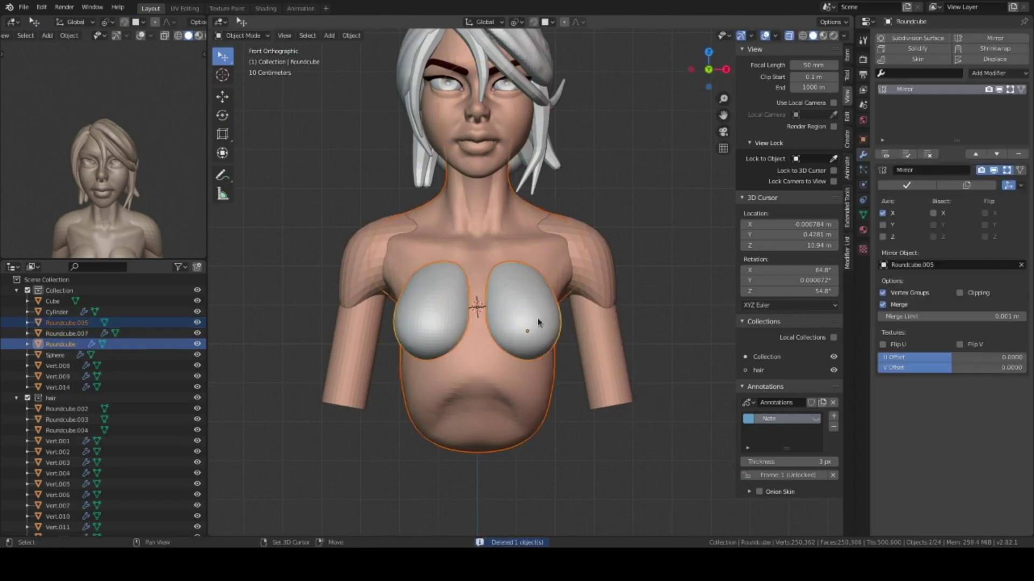
pyautogui.hotkey('shift', 'd')
pyautogui.rightClick(691, 387)
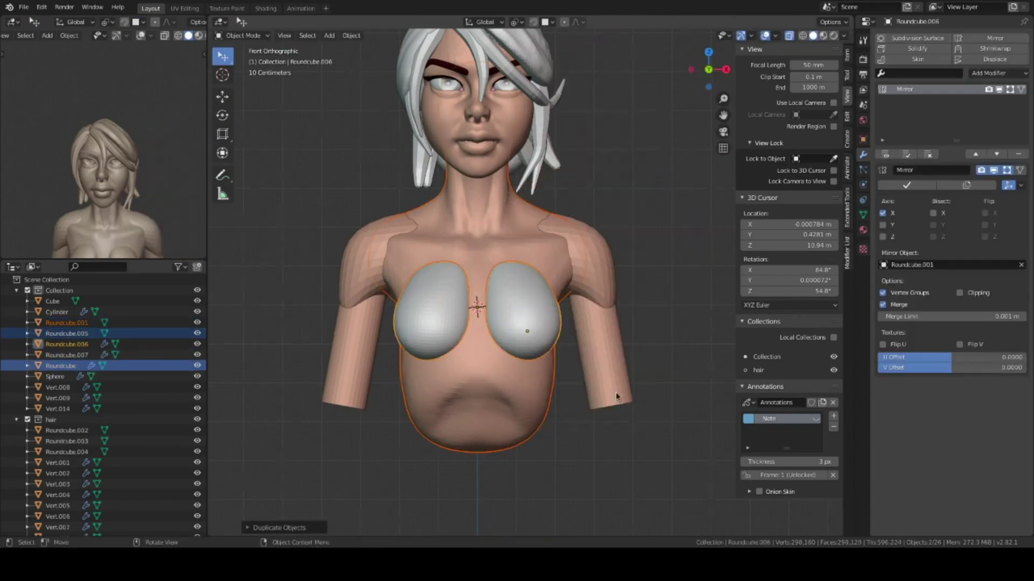
pyautogui.press('KP_Divide')
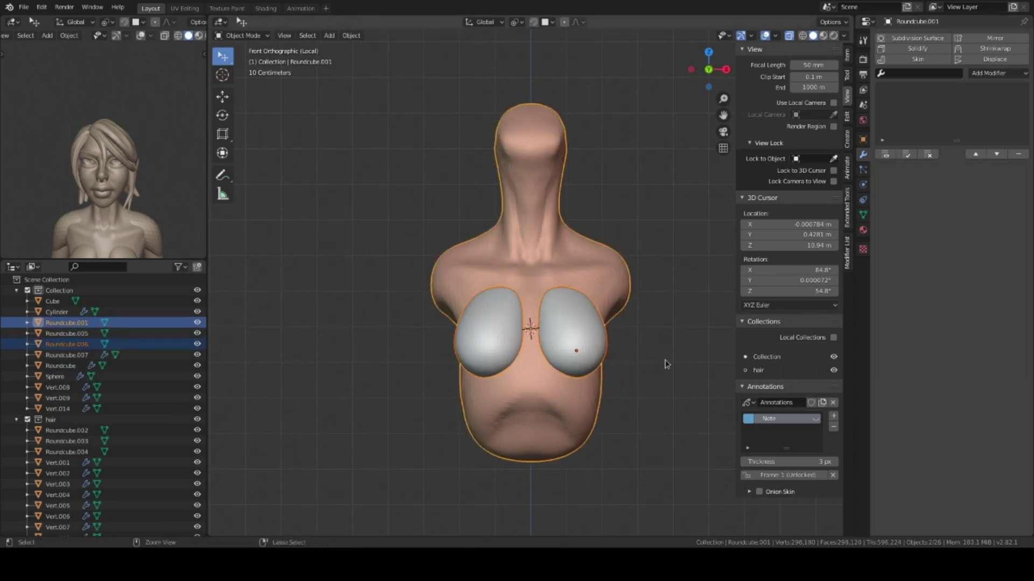
pyautogui.hotkey('ctrl', 'j')
pyautogui.hotkey('ctrl', 'Tab')
# Try a Displace modifier on the torso, then undo it.
pyautogui.press('KP_Divide')
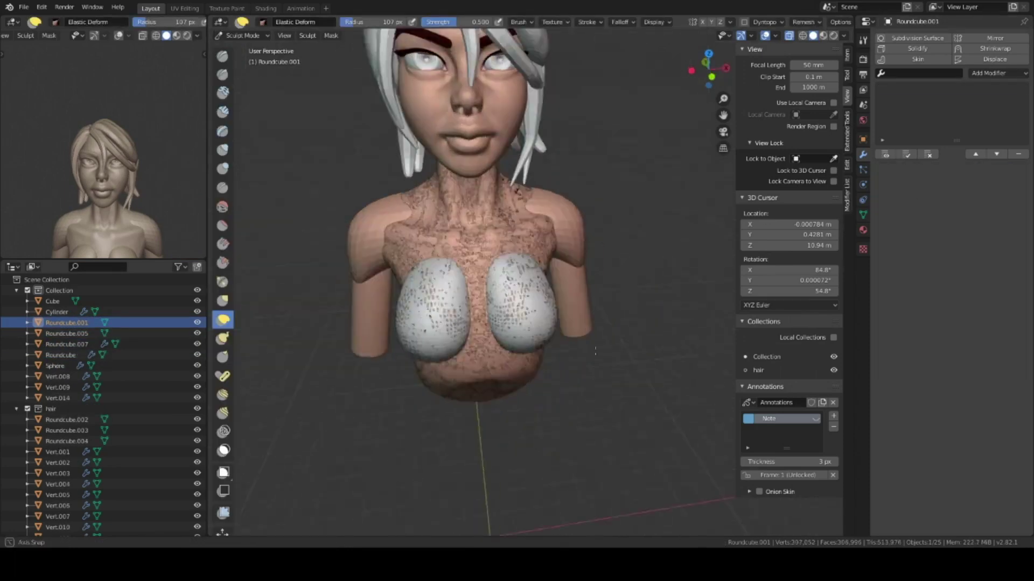
pyautogui.scroll(2, 485, 270)
pyautogui.click(999, 73)
pyautogui.moveTo(991, 272); pyautogui.dragTo(937, 282)
pyautogui.hotkey('ctrl', 'z')
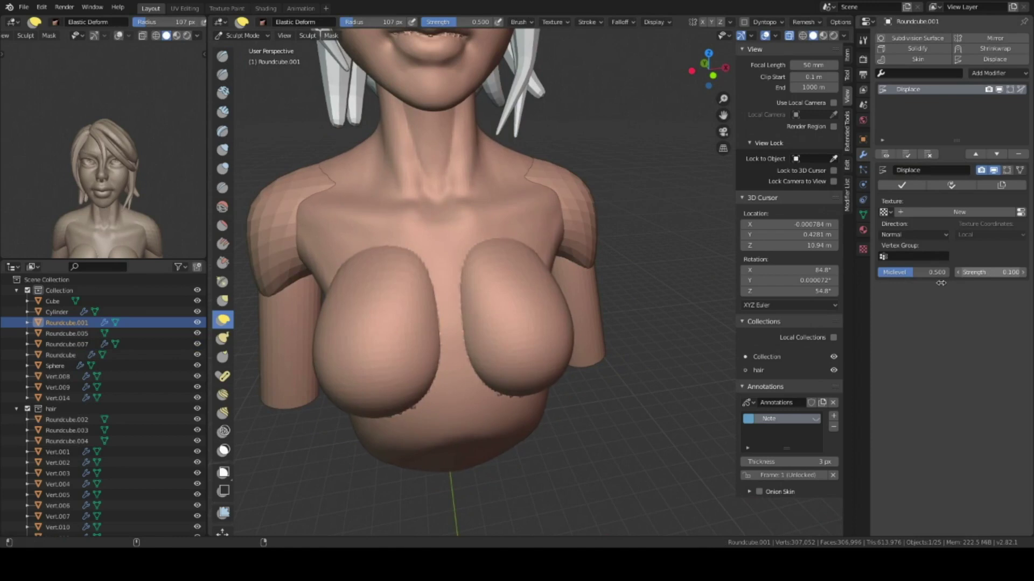
pyautogui.hotkey('ctrl', 'z')
pyautogui.moveTo(565, 335)
pyautogui.mouseDown(button='middle')
pyautogui.moveTo(519, 323)
pyautogui.moveTo(485, 225)
pyautogui.mouseUp(button='middle')
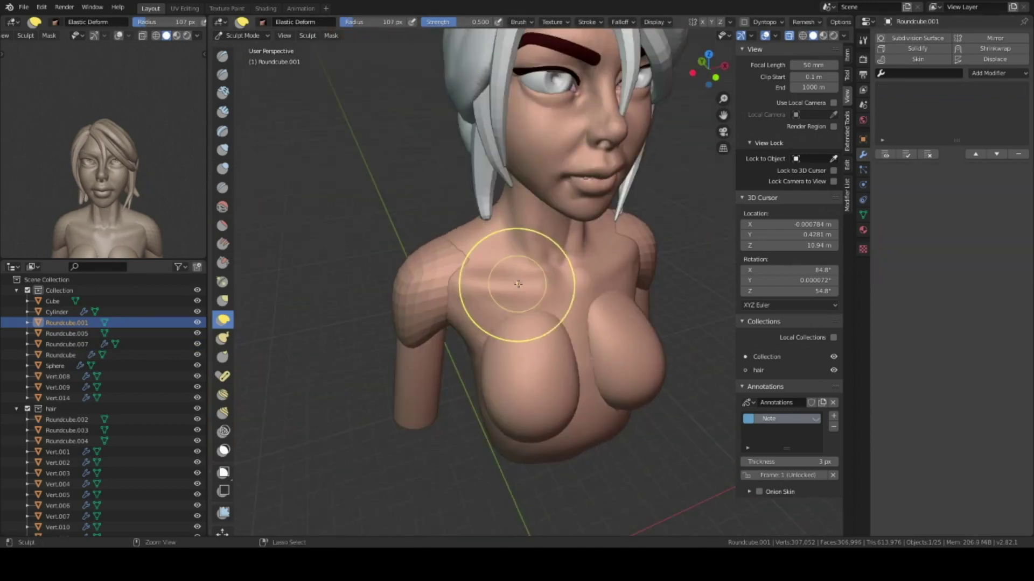
pyautogui.hotkey('ctrl', 'shift', 'z')
pyautogui.hotkey('ctrl', 'shift', 'z')
pyautogui.hotkey('ctrl', 'z')
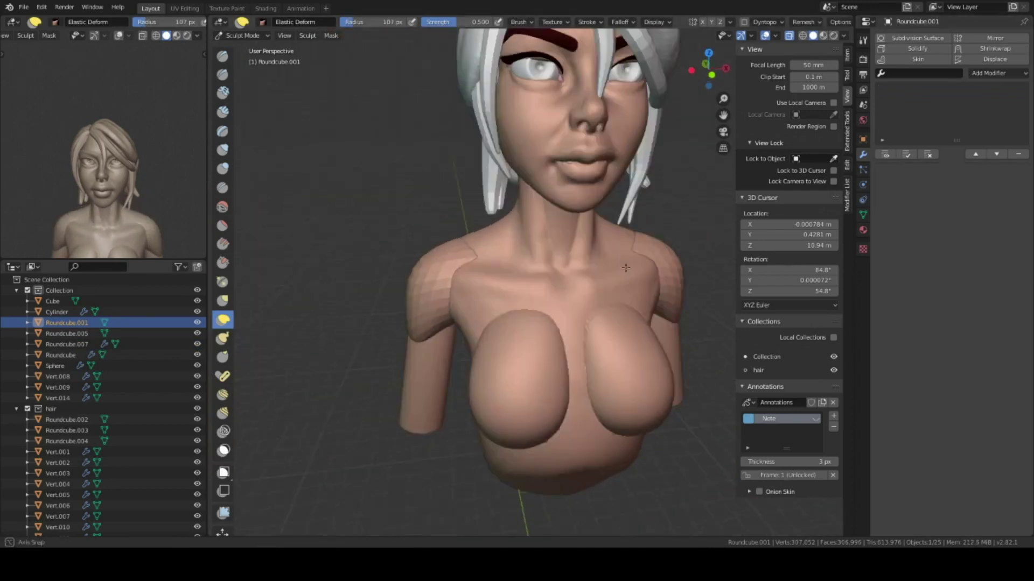
pyautogui.moveTo(539, 301); pyautogui.dragTo(481, 347, button='middle')
pyautogui.hotkey('ctrl', 'z')
# Isolate the torso in front view and lasso-mask the head and upper chest.
pyautogui.press('KP_Divide')
pyautogui.press('KP_1')
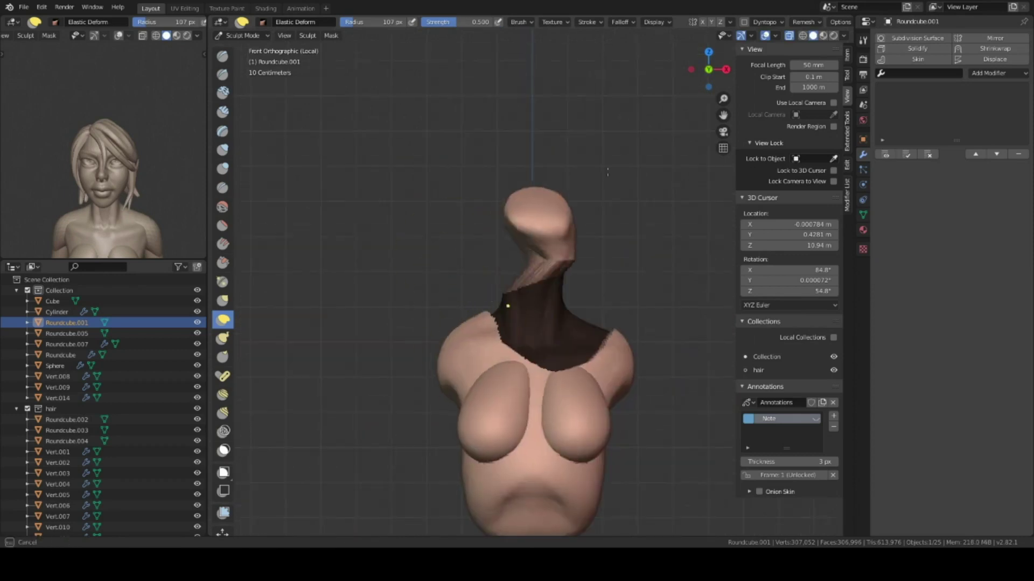
pyautogui.keyDown('ctrl'); pyautogui.keyDown('shift'); pyautogui.moveTo(506, 138); pyautogui.dragTo(599, 279); pyautogui.keyUp('shift'); pyautogui.keyUp('ctrl')
pyautogui.moveTo(599, 278); pyautogui.dragTo(452, 203, button='middle')
pyautogui.press('KP_1')
pyautogui.scroll(3, 524, 304)
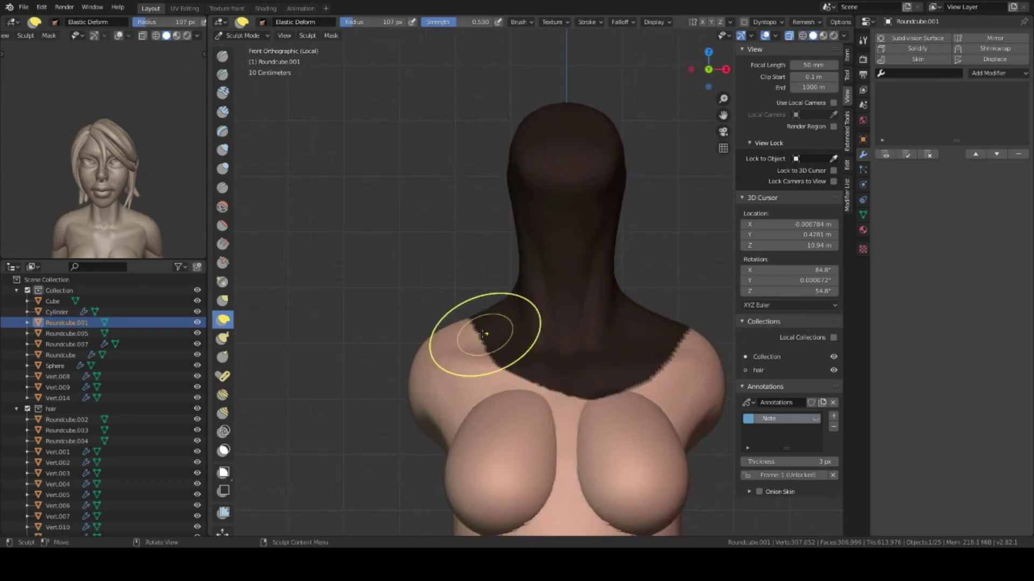
pyautogui.keyDown('ctrl'); pyautogui.keyDown('shift'); pyautogui.moveTo(615, 397); pyautogui.dragTo(617, 397); pyautogui.keyUp('shift'); pyautogui.keyUp('ctrl')
pyautogui.moveTo(616, 398)
pyautogui.keyDown('shift'); pyautogui.mouseDown(button='middle')
pyautogui.moveTo(564, 304)
pyautogui.moveTo(495, 308)
pyautogui.mouseUp(button='middle'); pyautogui.keyUp('shift')
# Refine the neck mask using a 47 px brush and lasso masking, then invert it.
pyautogui.click(528, 322)
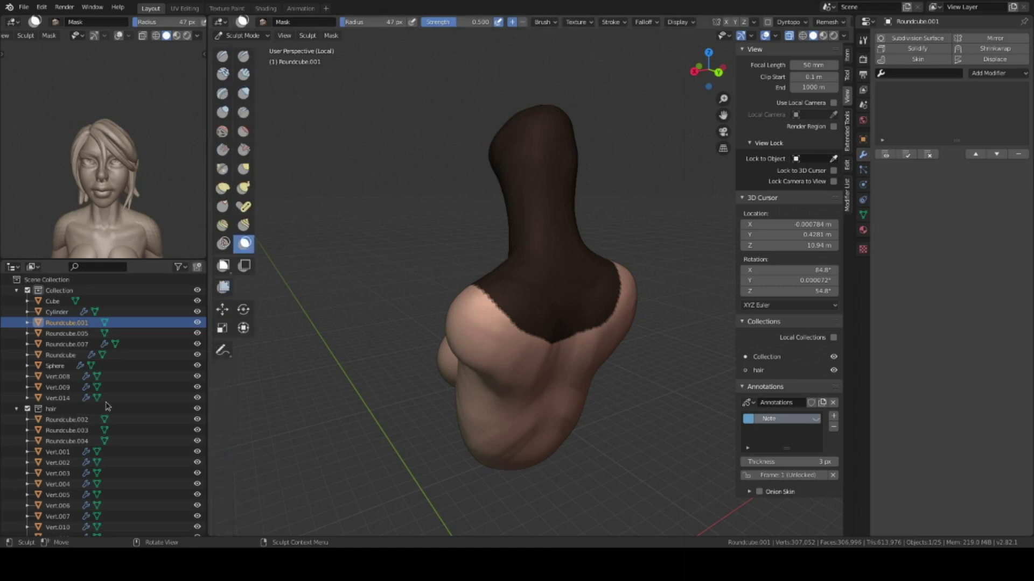
pyautogui.click(228, 267)
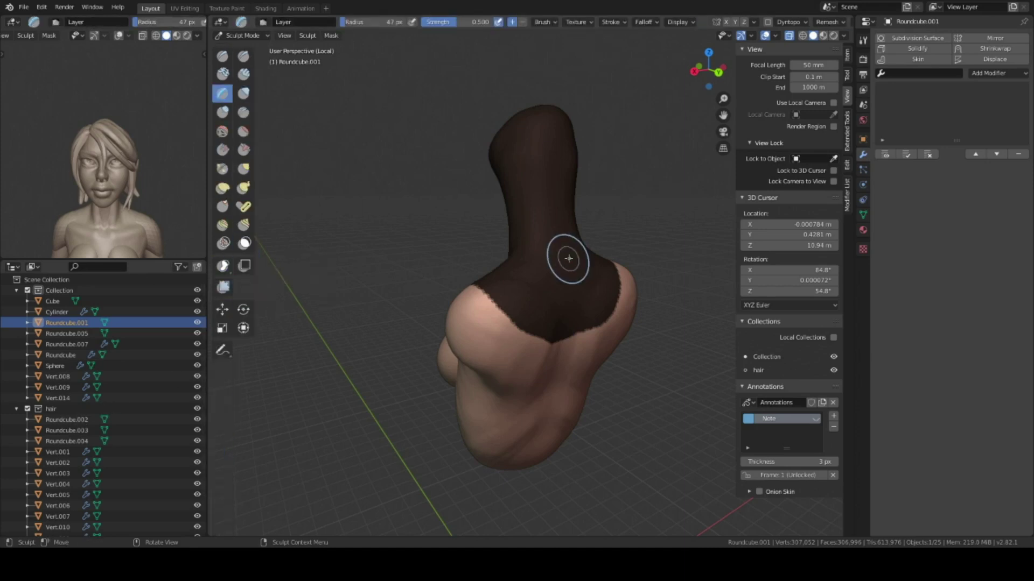
pyautogui.hotkey('shift', 'space')
pyautogui.click(530, 280)
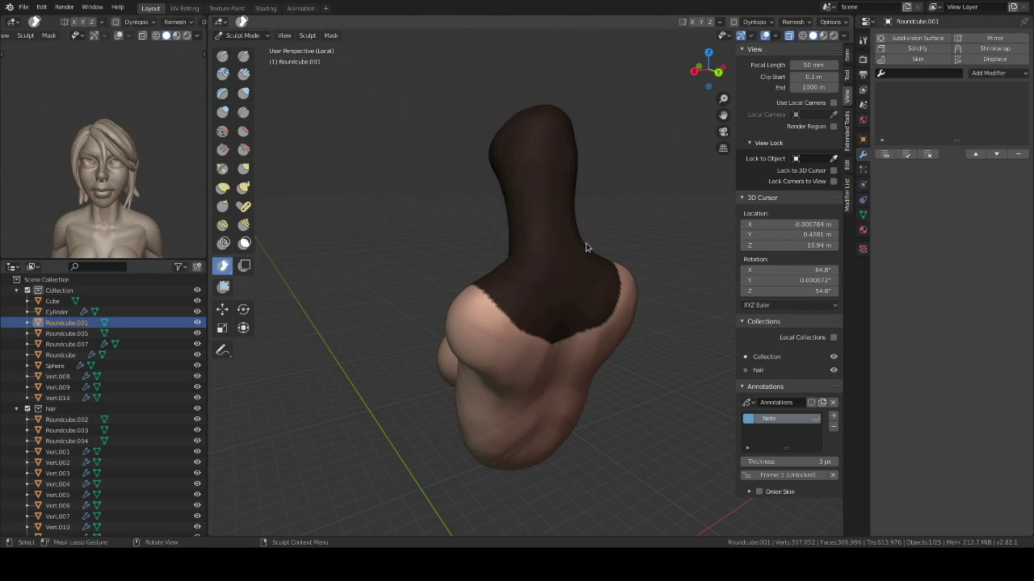
pyautogui.moveTo(529, 281)
pyautogui.mouseDown(button='middle')
pyautogui.moveTo(500, 272)
pyautogui.moveTo(597, 320)
pyautogui.mouseUp(button='middle')
pyautogui.press('m')
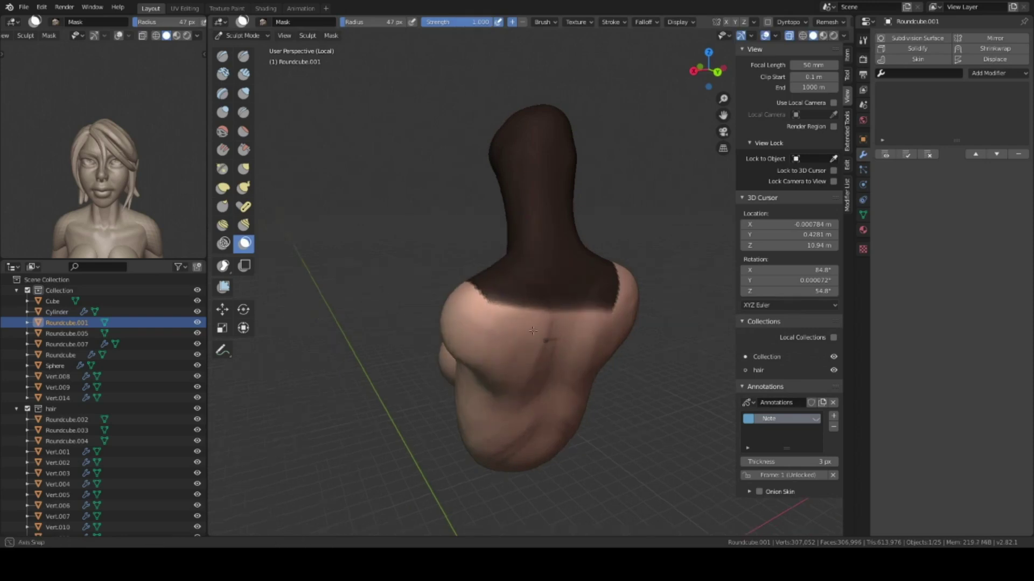
pyautogui.moveTo(533, 331)
pyautogui.mouseDown(button='middle')
pyautogui.moveTo(537, 300)
pyautogui.moveTo(572, 346)
pyautogui.moveTo(613, 319)
pyautogui.moveTo(503, 362)
pyautogui.moveTo(466, 323)
pyautogui.moveTo(590, 365)
pyautogui.moveTo(554, 350)
pyautogui.moveTo(523, 304)
pyautogui.mouseUp(button='middle')
pyautogui.scroll(3, 536, 280)
pyautogui.hotkey('ctrl', 'i')
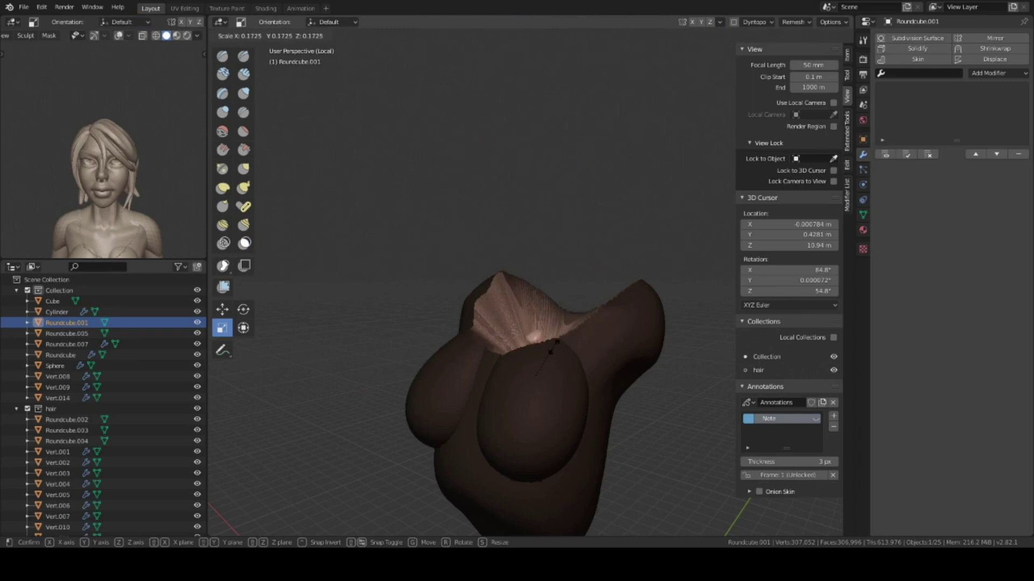
# Show the whole character, clear the mask, and build up the left breast with Clay Strips.
pyautogui.press('KP_Divide')
pyautogui.hotkey('alt', 'm')
pyautogui.moveTo(635, 347); pyautogui.dragTo(557, 314, button='middle')
pyautogui.press('c')
pyautogui.moveTo(508, 380)
pyautogui.mouseDown(button='middle')
pyautogui.moveTo(541, 317)
pyautogui.moveTo(540, 283)
pyautogui.moveTo(548, 346)
pyautogui.moveTo(603, 321)
pyautogui.mouseUp(button='middle')
pyautogui.moveTo(607, 281); pyautogui.dragTo(488, 319, button='middle')
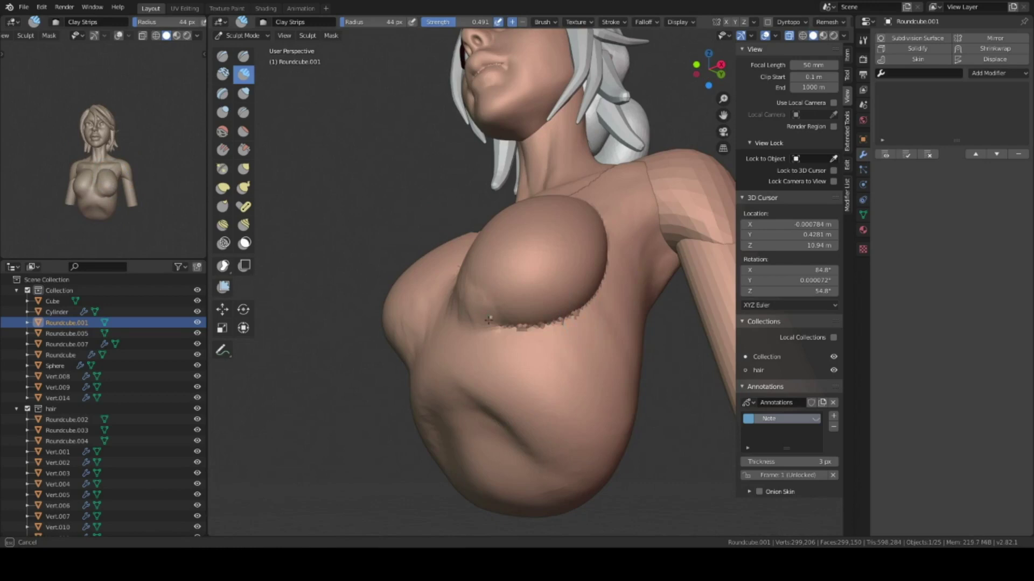
pyautogui.moveTo(539, 343)
pyautogui.mouseDown(button='middle')
pyautogui.moveTo(624, 298)
pyautogui.moveTo(624, 278)
pyautogui.mouseUp(button='middle')
pyautogui.moveTo(565, 326)
pyautogui.mouseDown(button='middle')
pyautogui.moveTo(611, 289)
pyautogui.moveTo(607, 334)
pyautogui.moveTo(601, 312)
pyautogui.moveTo(576, 294)
pyautogui.moveTo(513, 307)
pyautogui.moveTo(500, 342)
pyautogui.moveTo(495, 317)
pyautogui.mouseUp(button='middle')
pyautogui.moveTo(544, 360)
pyautogui.mouseDown(button='middle')
pyautogui.moveTo(678, 343)
pyautogui.moveTo(579, 289)
pyautogui.moveTo(511, 315)
pyautogui.mouseUp(button='middle')
pyautogui.moveTo(511, 315); pyautogui.dragTo(508, 269)
pyautogui.moveTo(509, 260)
pyautogui.mouseDown(button='middle')
pyautogui.moveTo(506, 229)
pyautogui.moveTo(622, 300)
pyautogui.moveTo(499, 311)
pyautogui.moveTo(531, 289)
pyautogui.moveTo(500, 347)
pyautogui.mouseUp(button='middle')
pyautogui.hotkey('ctrl', 'Tab')
# Add a cylinder under the bust, lower it along Z and scale it along Y.
pyautogui.press('KP_1')
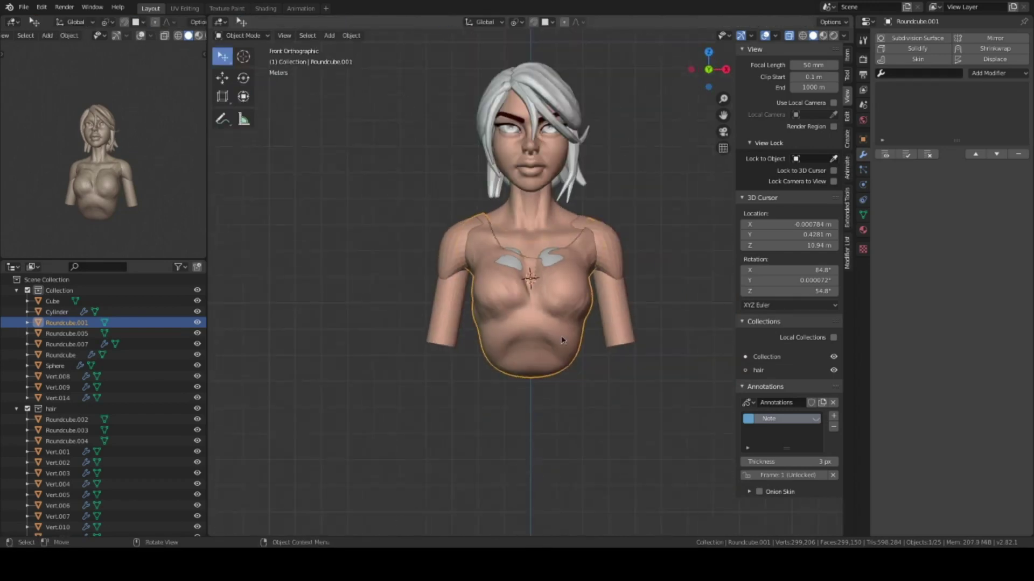
pyautogui.scroll(2, 607, 323)
pyautogui.hotkey('shift', 'a')
pyautogui.click(652, 160)
pyautogui.press('g')
pyautogui.press('z')
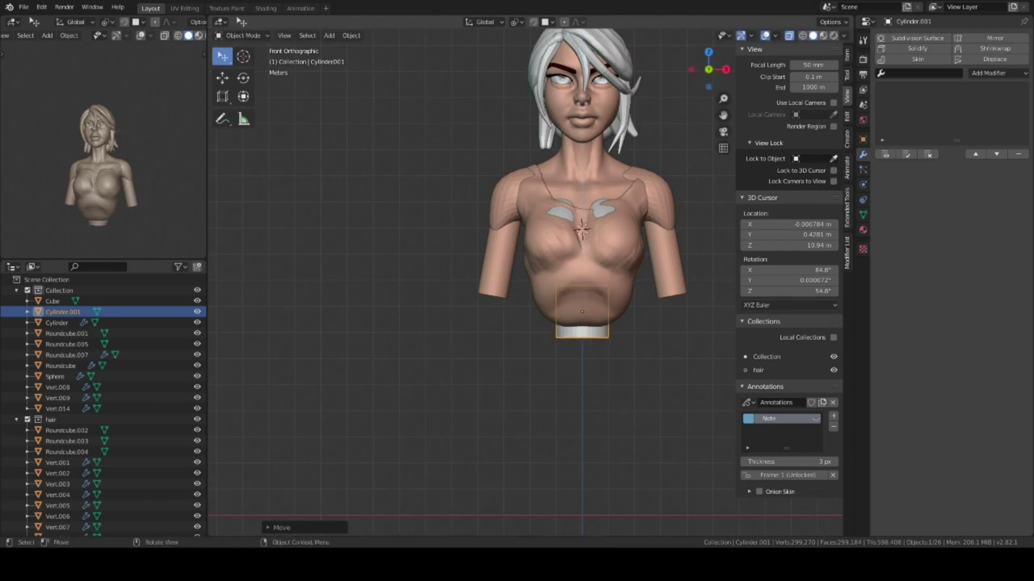
pyautogui.press('s')
pyautogui.press('KP_3')
pyautogui.press('y')
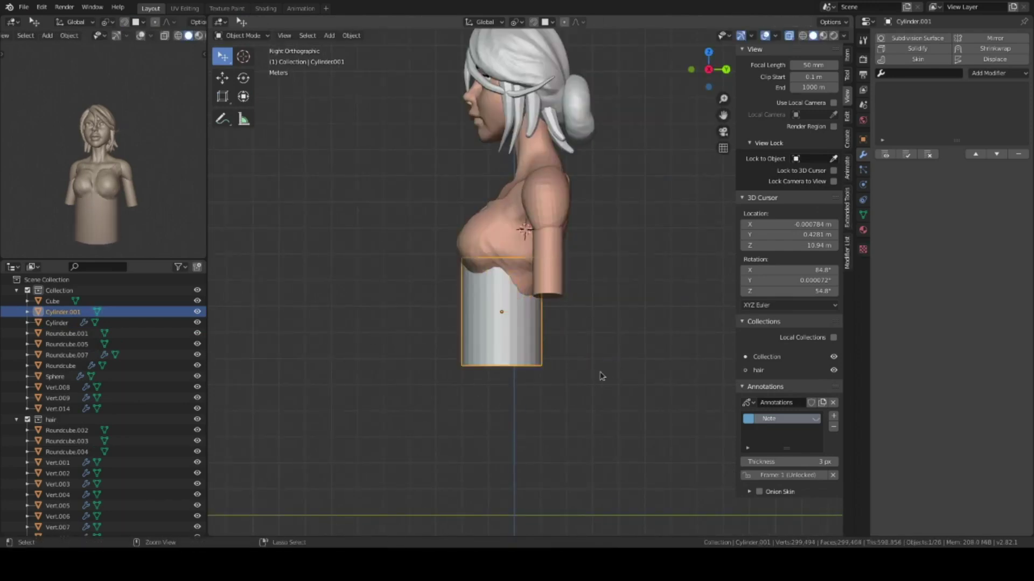
# Shape the cylinder into a waist piece with the Elastic Deform brush in Sculpt Mode.
pyautogui.hotkey('ctrl', 'Tab')
pyautogui.press('KP_1')
pyautogui.hotkey('shift', 'space')
pyautogui.click(632, 299)
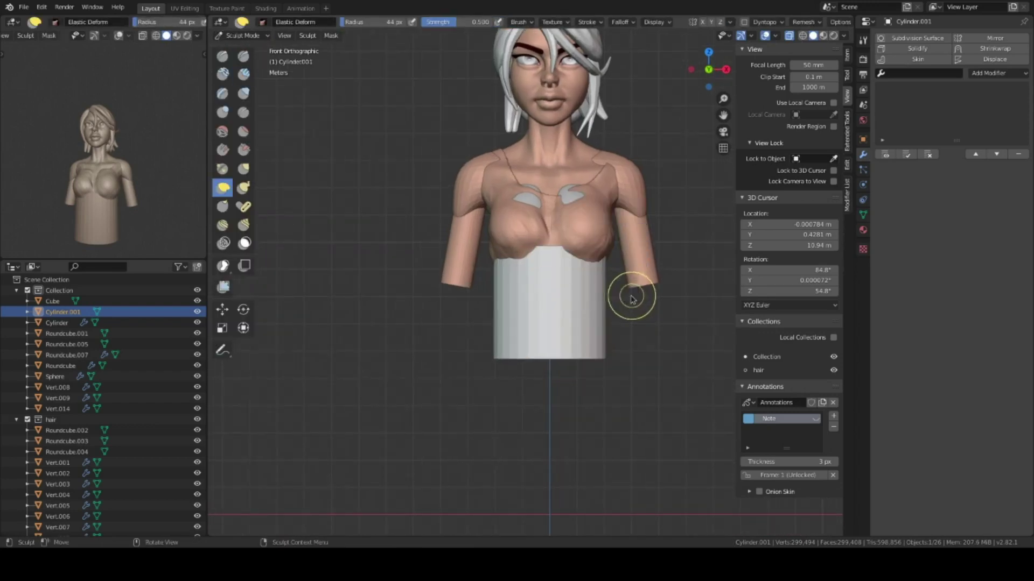
pyautogui.moveTo(609, 355)
pyautogui.keyDown('ctrl'); pyautogui.mouseDown(button='middle')
pyautogui.moveTo(598, 319)
pyautogui.moveTo(524, 243)
pyautogui.mouseUp(button='middle'); pyautogui.keyUp('ctrl')
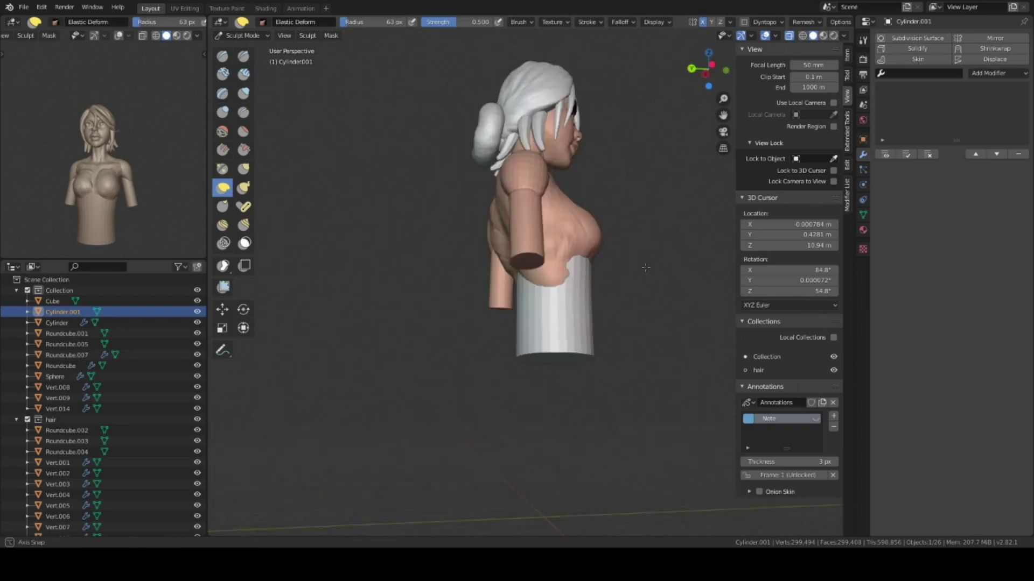
pyautogui.press('KP_1')
pyautogui.hotkey('ctrl', 'Tab')
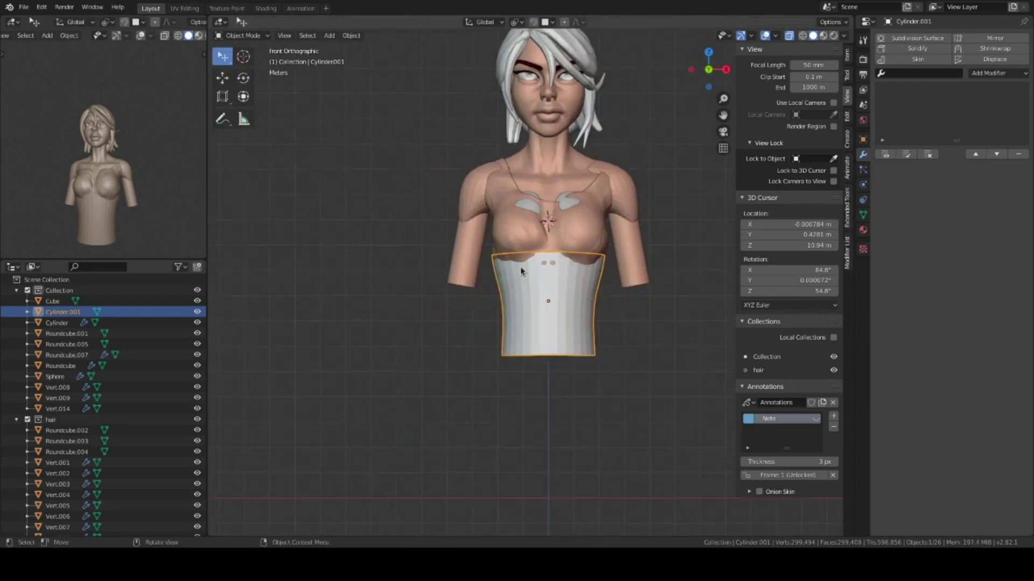
pyautogui.hotkey('ctrl', 'Tab')
pyautogui.moveTo(613, 365)
pyautogui.mouseDown(button='middle')
pyautogui.moveTo(581, 253)
pyautogui.moveTo(589, 321)
pyautogui.moveTo(500, 298)
pyautogui.mouseUp(button='middle')
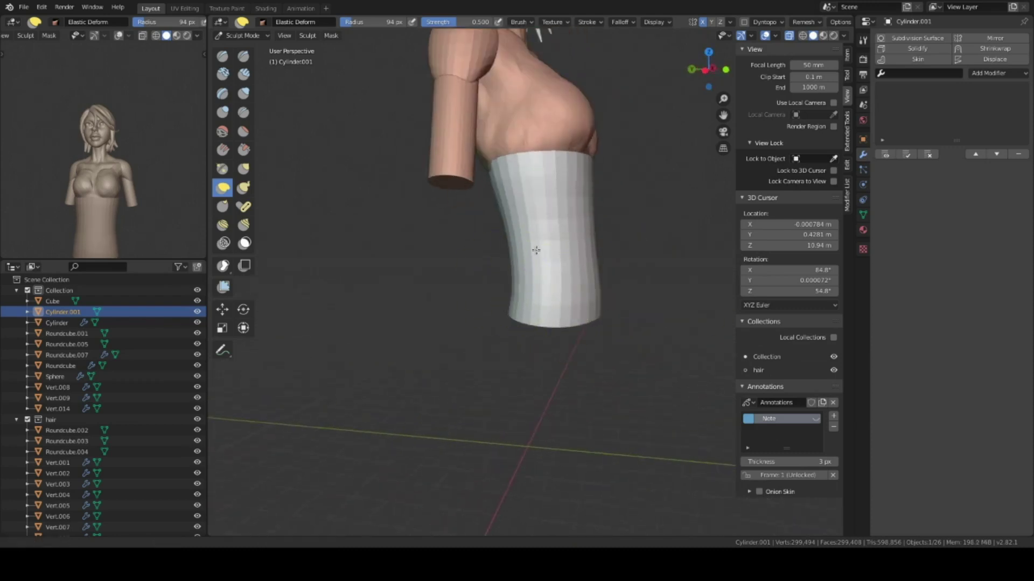
pyautogui.moveTo(536, 250); pyautogui.dragTo(548, 270, button='middle')
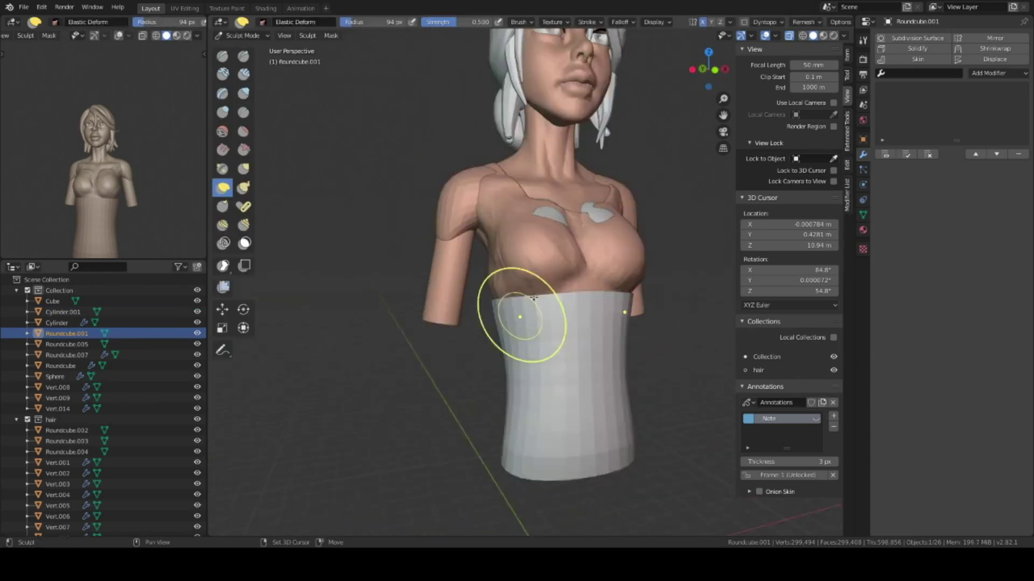
# Sculpt more shaping into the chest, shoulders and neck with Clay Strips.
pyautogui.moveTo(519, 311); pyautogui.dragTo(582, 264, button='middle')
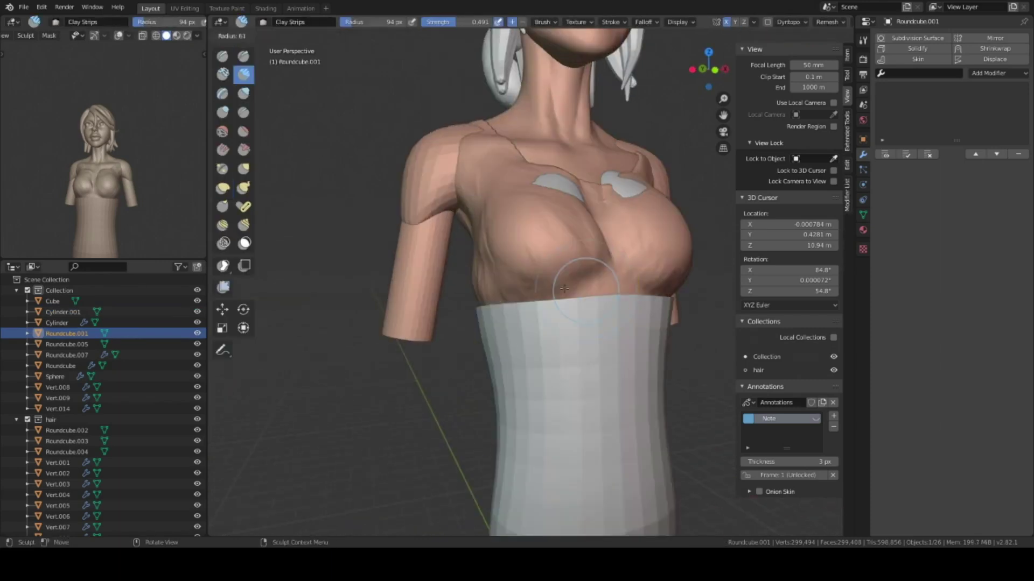
pyautogui.moveTo(651, 266)
pyautogui.mouseDown(button='middle')
pyautogui.moveTo(522, 296)
pyautogui.moveTo(657, 256)
pyautogui.mouseUp(button='middle')
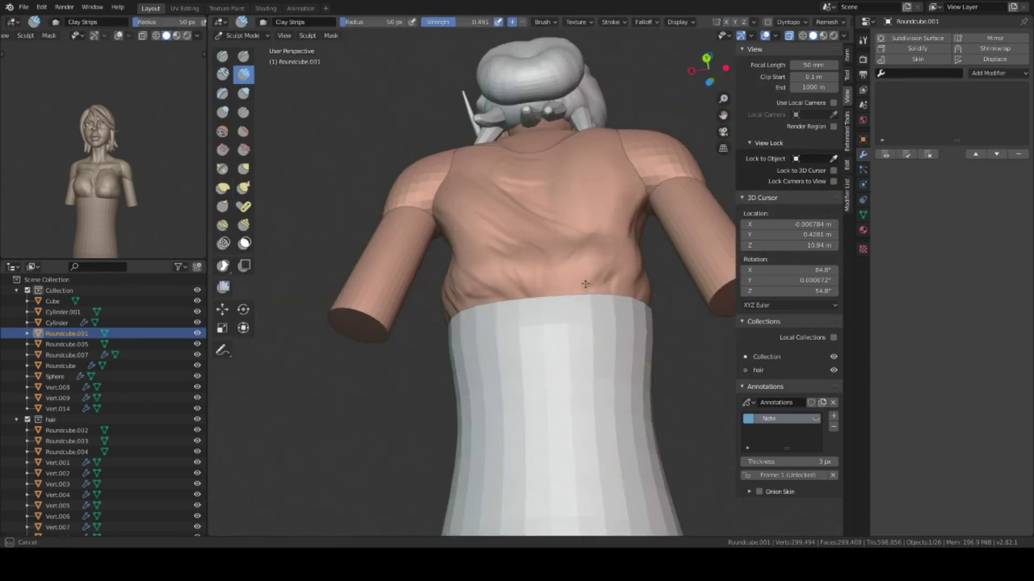
pyautogui.moveTo(599, 271)
pyautogui.mouseDown(button='middle')
pyautogui.moveTo(531, 314)
pyautogui.moveTo(589, 341)
pyautogui.moveTo(564, 314)
pyautogui.moveTo(593, 370)
pyautogui.moveTo(519, 325)
pyautogui.moveTo(497, 273)
pyautogui.moveTo(521, 333)
pyautogui.moveTo(572, 287)
pyautogui.mouseUp(button='middle')
pyautogui.moveTo(558, 334)
pyautogui.mouseDown(button='middle')
pyautogui.moveTo(571, 279)
pyautogui.moveTo(554, 344)
pyautogui.moveTo(548, 279)
pyautogui.moveTo(626, 327)
pyautogui.moveTo(622, 352)
pyautogui.mouseUp(button='middle')
# Set the blouse object's viewport display colour to light blue.
pyautogui.click(863, 139)
pyautogui.click(982, 346)
pyautogui.click(947, 231)
pyautogui.scroll(3, 548, 279)
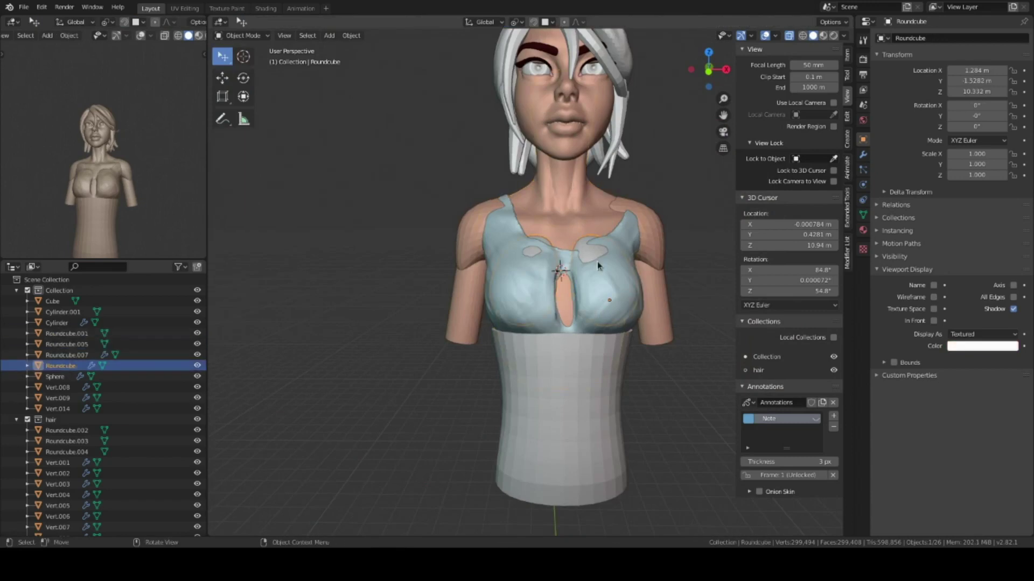
# Review the modifier settings, delete an unneeded object, and inspect the figure from the side.
pyautogui.click(862, 155)
pyautogui.press('Delete')
pyautogui.moveTo(591, 240); pyautogui.dragTo(620, 314, button='middle')
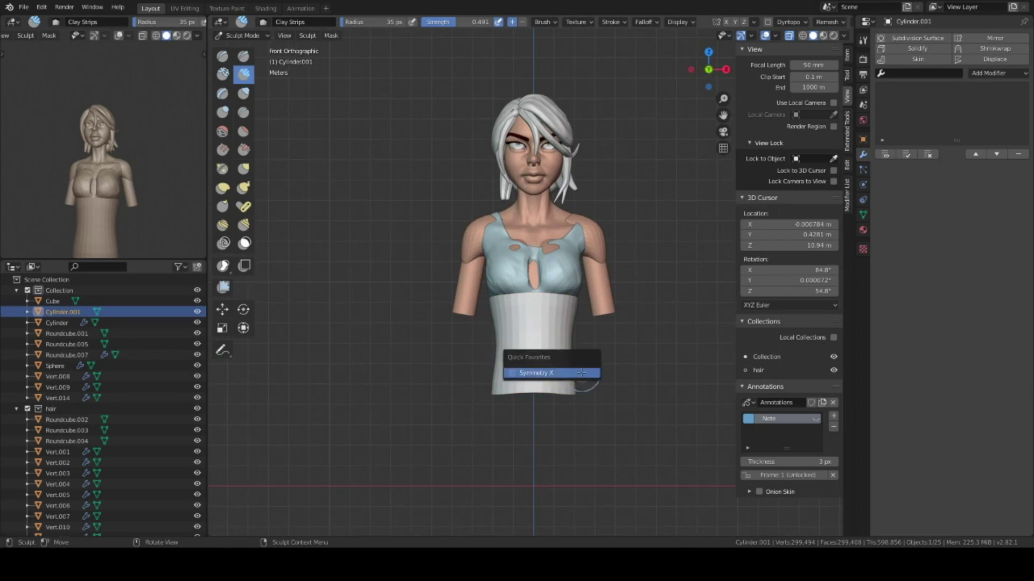
pyautogui.scroll(2, 600, 402)
pyautogui.scroll(2, 619, 371)
pyautogui.moveTo(639, 341)
pyautogui.mouseDown(button='middle')
pyautogui.moveTo(593, 369)
pyautogui.moveTo(585, 394)
pyautogui.moveTo(595, 230)
pyautogui.moveTo(535, 303)
pyautogui.moveTo(692, 250)
pyautogui.moveTo(539, 224)
pyautogui.moveTo(502, 293)
pyautogui.moveTo(573, 268)
pyautogui.moveTo(548, 261)
pyautogui.moveTo(561, 318)
pyautogui.moveTo(545, 307)
pyautogui.moveTo(593, 350)
pyautogui.mouseUp(button='middle')
pyautogui.scroll(-2, 570, 347)
pyautogui.scroll(3, 692, 249)
# Symmetrize the waist cylinder on X and apply modifiers on Cylinder, Roundcube.001 and Roundcube.007.
pyautogui.click(574, 268)
pyautogui.hotkey('ctrl', 'Tab')
pyautogui.hotkey('ctrl', 'Tab')
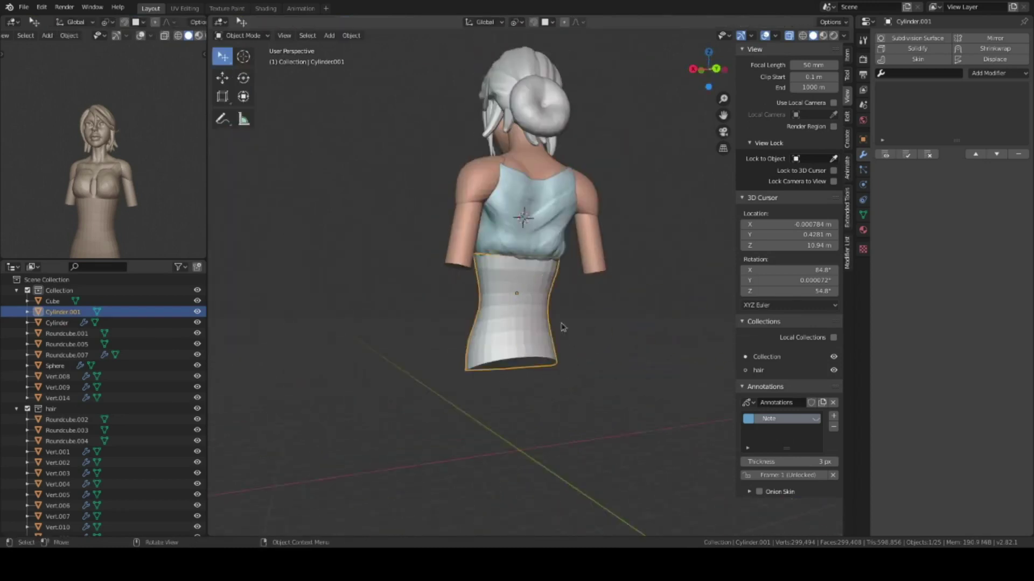
pyautogui.press('KP_3')
pyautogui.press('KP_1')
pyautogui.click(601, 362)
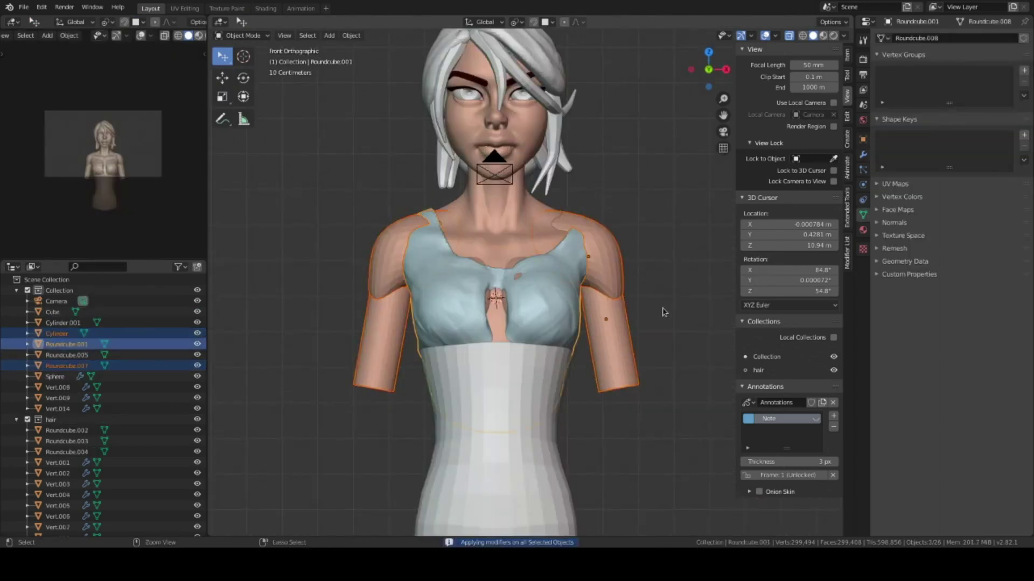
# Join the arms into Roundcube.001 so the sleeves become light blue.
pyautogui.hotkey('ctrl', 'j')
pyautogui.scroll(3, 613, 310)
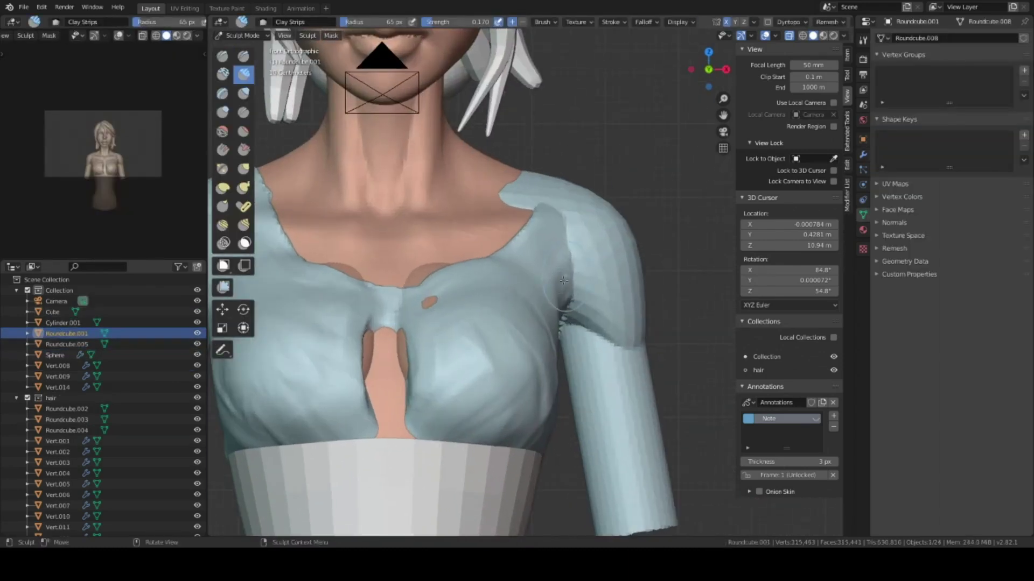
pyautogui.moveTo(584, 304)
pyautogui.mouseDown(button='middle')
pyautogui.moveTo(583, 260)
pyautogui.moveTo(604, 309)
pyautogui.moveTo(530, 284)
pyautogui.mouseUp(button='middle')
pyautogui.moveTo(520, 242); pyautogui.dragTo(560, 269, button='middle')
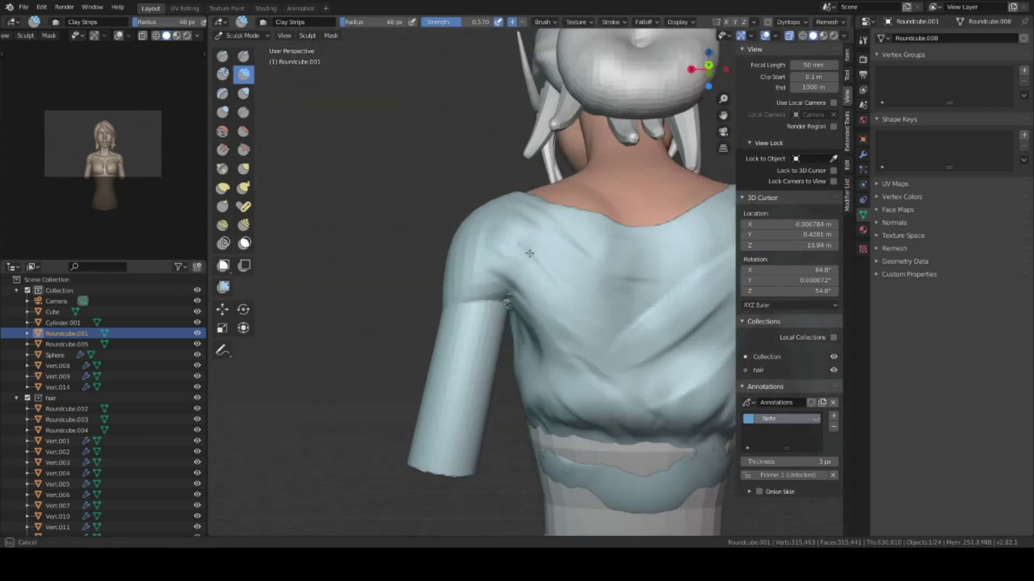
pyautogui.scroll(-3, 560, 269)
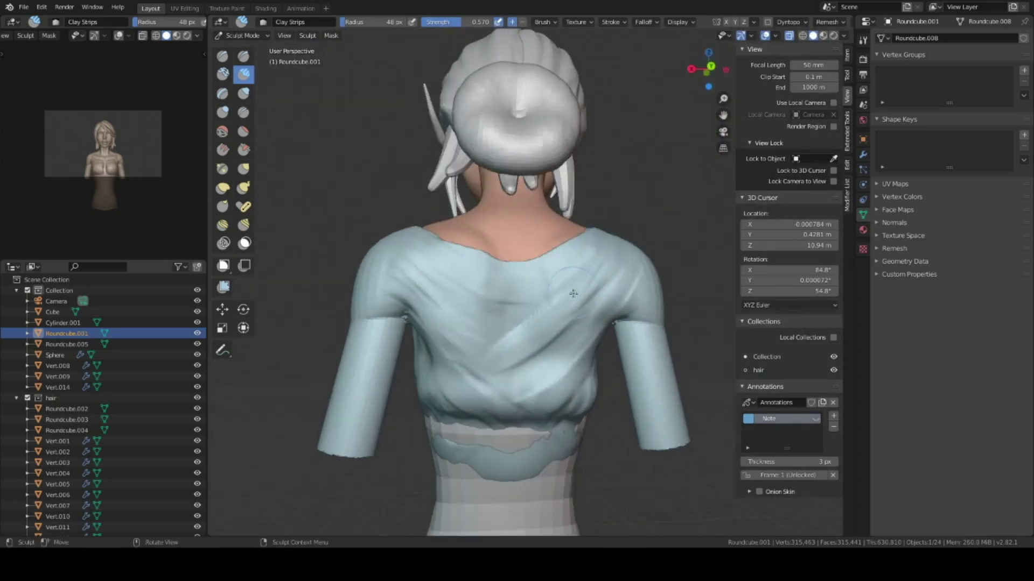
pyautogui.moveTo(591, 292); pyautogui.dragTo(405, 317, button='middle')
pyautogui.scroll(5, 404, 317)
pyautogui.moveTo(542, 323)
pyautogui.mouseDown(button='middle')
pyautogui.moveTo(436, 227)
pyautogui.moveTo(592, 264)
pyautogui.mouseUp(button='middle')
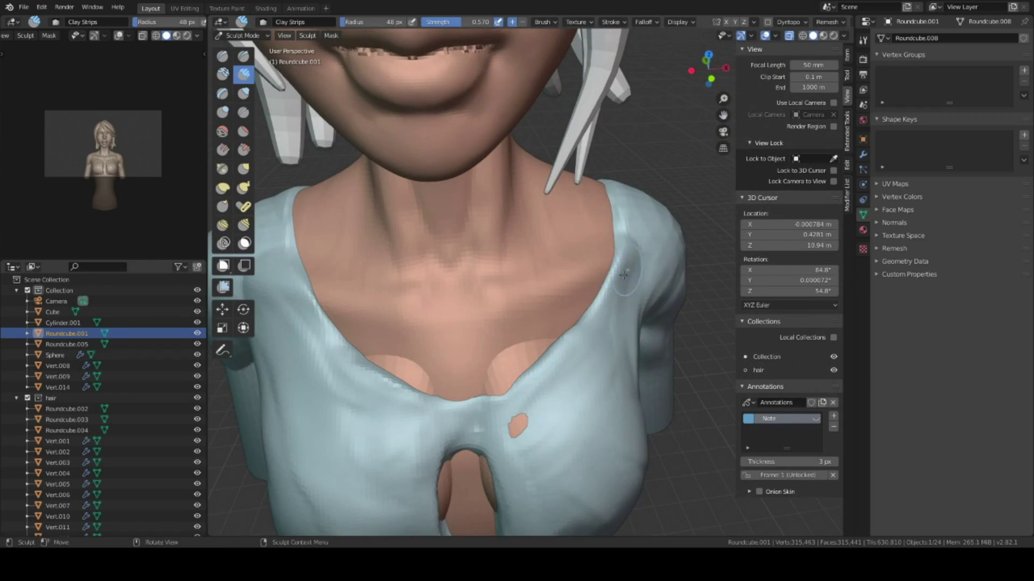
pyautogui.scroll(-5, 623, 275)
pyautogui.moveTo(623, 275)
pyautogui.mouseDown(button='middle')
pyautogui.moveTo(498, 378)
pyautogui.moveTo(537, 337)
pyautogui.moveTo(600, 364)
pyautogui.moveTo(479, 305)
pyautogui.moveTo(521, 328)
pyautogui.mouseUp(button='middle')
# Sculpt cloth folds on the blouse with the Draw and Elastic Deform brushes.
pyautogui.press('x')
pyautogui.moveTo(391, 297)
pyautogui.mouseDown(button='middle')
pyautogui.moveTo(628, 299)
pyautogui.moveTo(580, 291)
pyautogui.moveTo(619, 280)
pyautogui.moveTo(461, 288)
pyautogui.moveTo(601, 264)
pyautogui.moveTo(646, 323)
pyautogui.moveTo(499, 292)
pyautogui.mouseUp(button='middle')
pyautogui.click(222, 187)
pyautogui.press('KP_1')
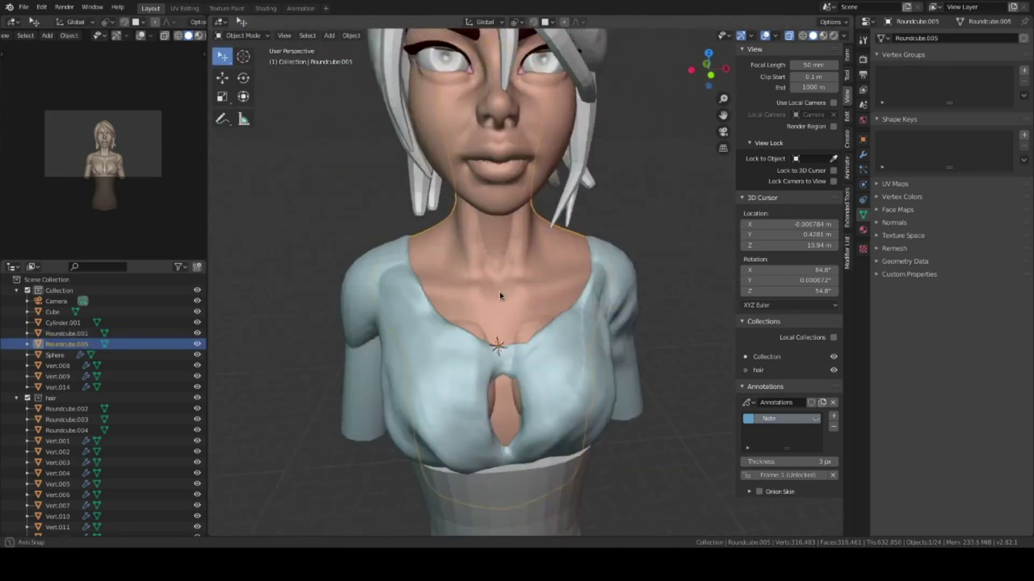
# Add a single vertex and extrude a chain of vertices tracing the blouse neckline.
pyautogui.hotkey('shift', 'a')
pyautogui.click(508, 329)
pyautogui.click(572, 330)
pyautogui.moveTo(572, 330)
pyautogui.mouseDown(button='middle')
pyautogui.moveTo(470, 322)
pyautogui.moveTo(444, 291)
pyautogui.mouseUp(button='middle')
pyautogui.press('e')
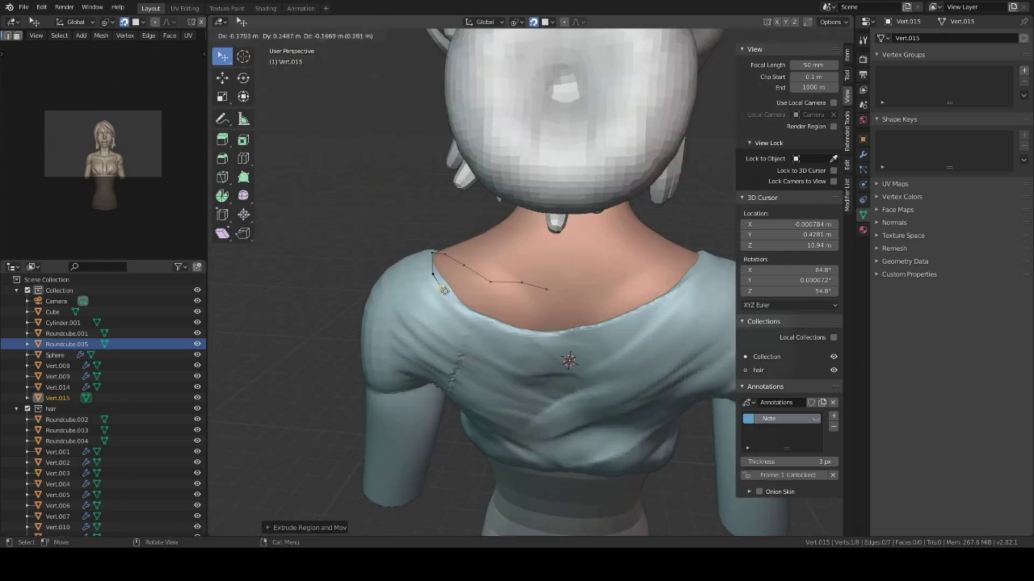
pyautogui.click(624, 318)
pyautogui.moveTo(554, 316)
pyautogui.mouseDown(button='middle')
pyautogui.moveTo(491, 309)
pyautogui.moveTo(530, 284)
pyautogui.moveTo(491, 297)
pyautogui.mouseUp(button='middle')
pyautogui.press('e')
pyautogui.click(480, 285)
pyautogui.press('e')
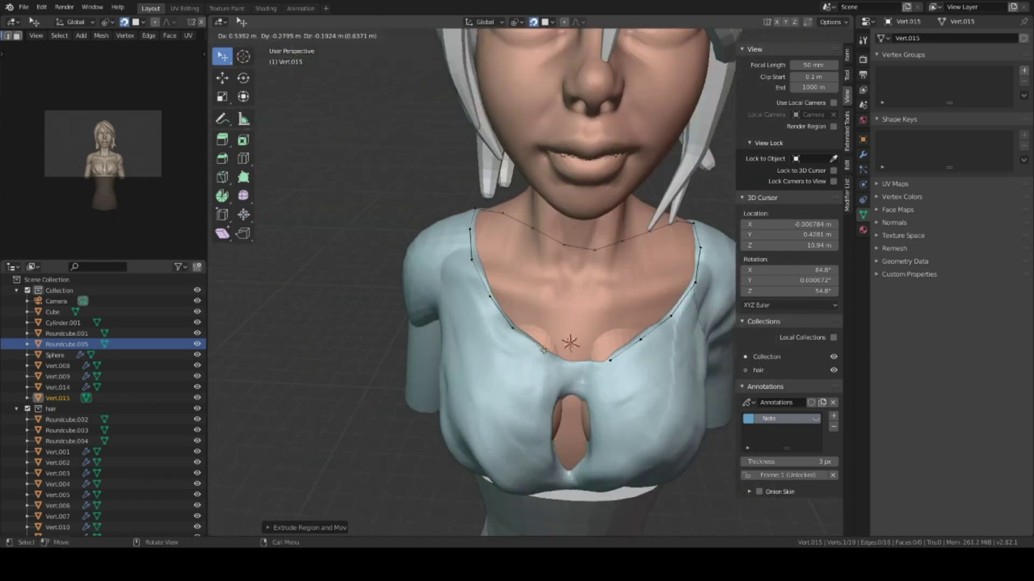
pyautogui.click(543, 350)
pyautogui.moveTo(544, 350); pyautogui.dragTo(513, 355, button='middle')
pyautogui.press('e')
pyautogui.click(556, 386)
pyautogui.moveTo(556, 386)
pyautogui.mouseDown(button='middle')
pyautogui.moveTo(590, 408)
pyautogui.moveTo(537, 318)
pyautogui.moveTo(658, 302)
pyautogui.moveTo(642, 274)
pyautogui.moveTo(594, 242)
pyautogui.moveTo(579, 255)
pyautogui.mouseUp(button='middle')
# Scale the vertex line into a collar strip and reposition one collar vertex.
pyautogui.press('a')
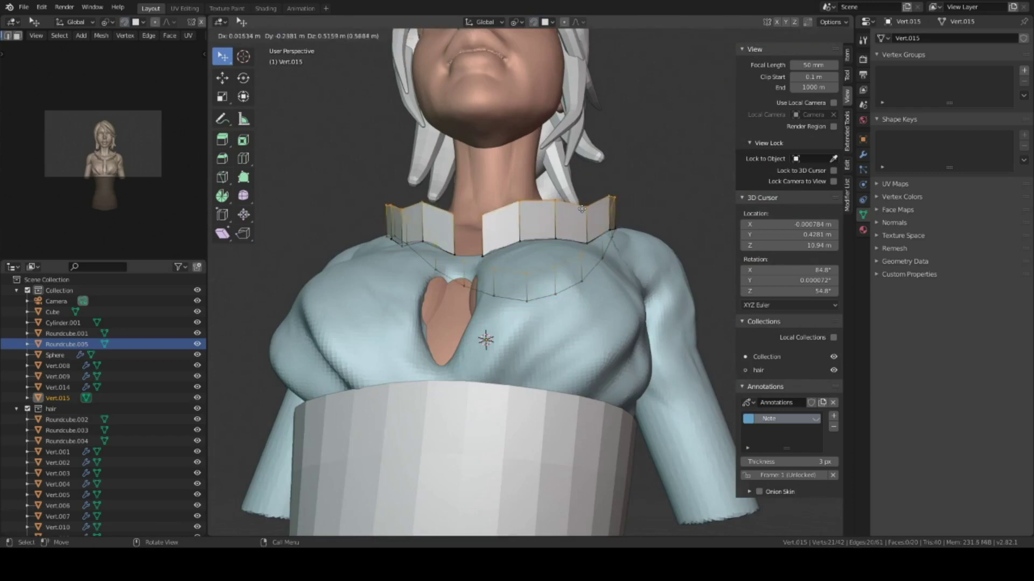
pyautogui.click(635, 220)
pyautogui.moveTo(635, 220)
pyautogui.mouseDown(button='middle')
pyautogui.moveTo(560, 302)
pyautogui.moveTo(570, 397)
pyautogui.moveTo(614, 302)
pyautogui.moveTo(566, 397)
pyautogui.moveTo(478, 427)
pyautogui.moveTo(449, 364)
pyautogui.moveTo(628, 434)
pyautogui.moveTo(625, 347)
pyautogui.moveTo(543, 370)
pyautogui.moveTo(525, 321)
pyautogui.moveTo(547, 254)
pyautogui.moveTo(544, 357)
pyautogui.moveTo(531, 318)
pyautogui.moveTo(560, 252)
pyautogui.moveTo(555, 269)
pyautogui.moveTo(550, 232)
pyautogui.moveTo(614, 161)
pyautogui.moveTo(605, 341)
pyautogui.moveTo(576, 301)
pyautogui.moveTo(493, 293)
pyautogui.mouseUp(button='middle')
pyautogui.click(614, 301)
pyautogui.press('g')
pyautogui.press('g')
pyautogui.moveTo(422, 316)
pyautogui.mouseDown(button='middle')
pyautogui.moveTo(513, 253)
pyautogui.moveTo(434, 346)
pyautogui.moveTo(485, 377)
pyautogui.moveTo(538, 323)
pyautogui.moveTo(592, 350)
pyautogui.moveTo(658, 410)
pyautogui.moveTo(538, 169)
pyautogui.mouseUp(button='middle')
pyautogui.click(513, 253)
# Crease the collar edges in local view and apply the collar's scale.
pyautogui.press('Tab')
pyautogui.press('KP_1')
pyautogui.scroll(3, 587, 245)
pyautogui.press('KP_Divide')
pyautogui.press('Tab')
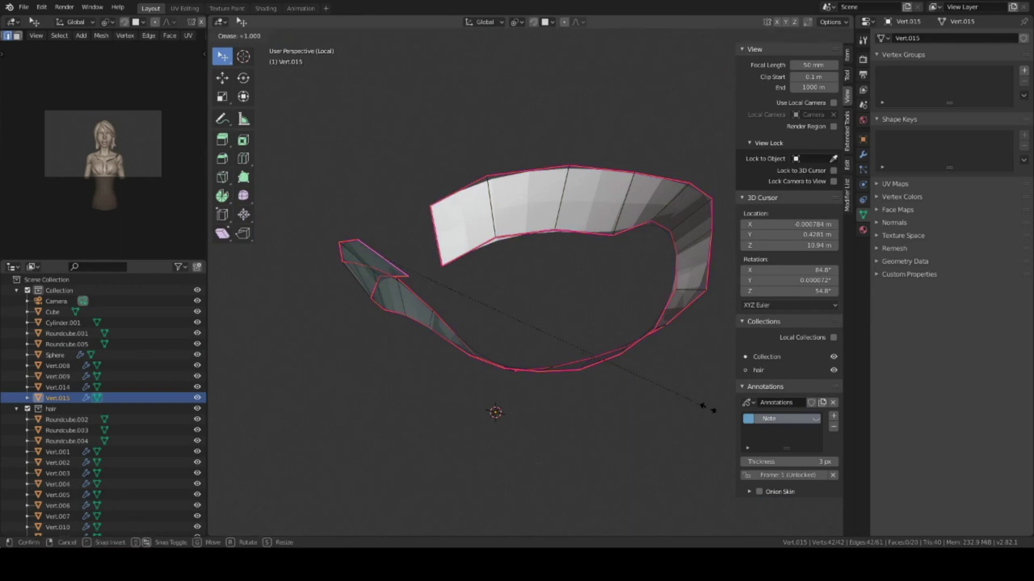
pyautogui.click(703, 404)
pyautogui.press('Tab')
pyautogui.hotkey('ctrl', 'a')
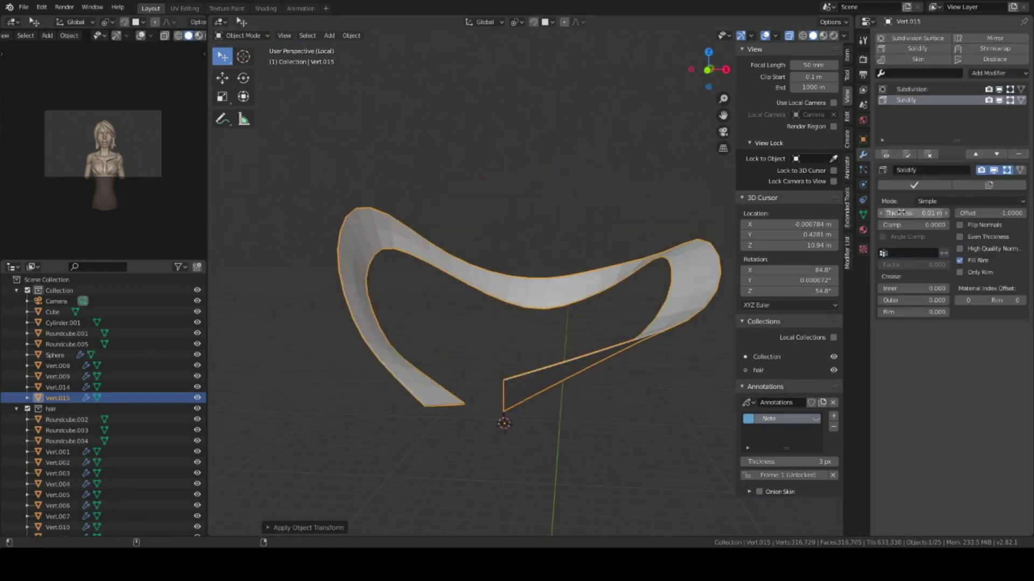
pyautogui.press('KP_Divide')
# Set the collar to Shade Smooth.
pyautogui.moveTo(551, 266)
pyautogui.mouseDown(button='middle')
pyautogui.moveTo(606, 228)
pyautogui.moveTo(574, 183)
pyautogui.mouseUp(button='middle')
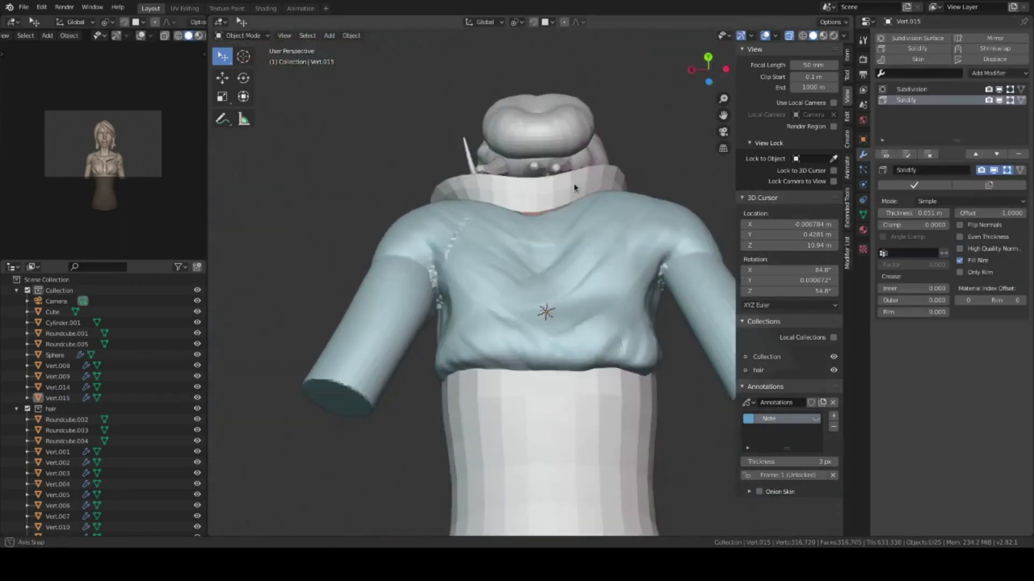
pyautogui.rightClick(611, 247)
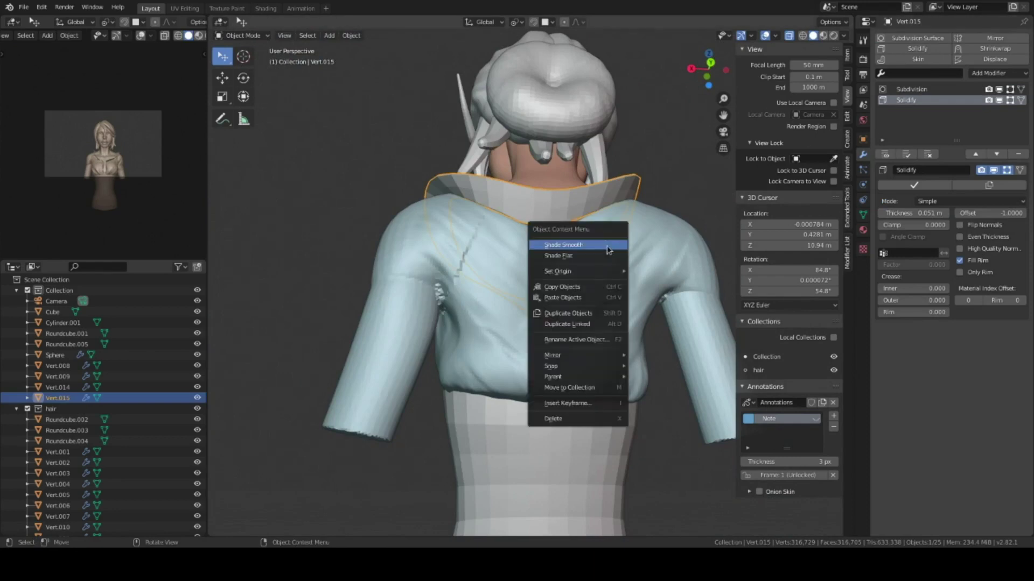
pyautogui.hotkey('ctrl', 'Tab')
pyautogui.click(624, 215)
pyautogui.scroll(3, 592, 205)
pyautogui.hotkey('ctrl', 'r')
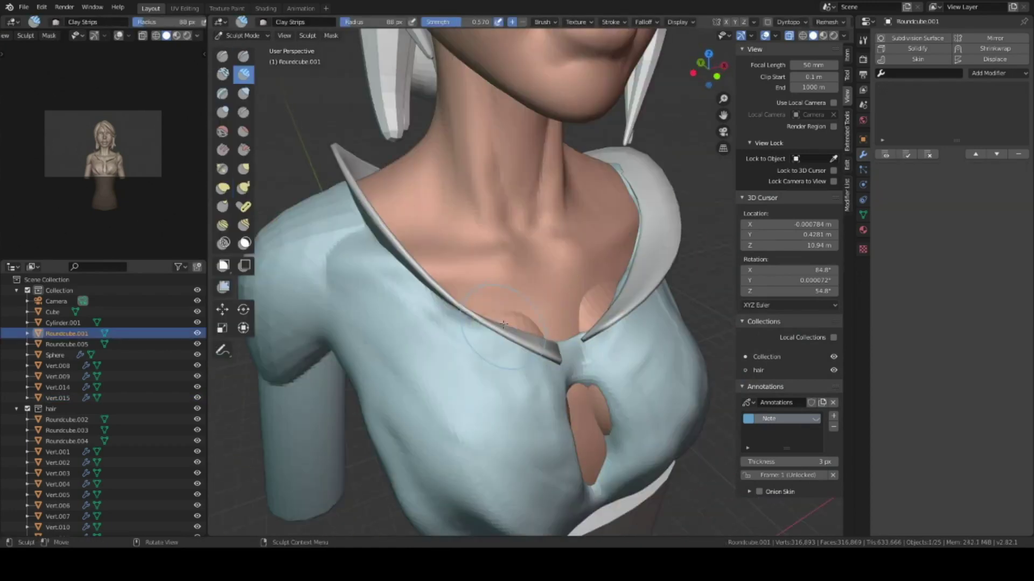
# Orbit around the folded blouse, snap to front orthographic view, and return to Object Mode.
pyautogui.moveTo(503, 324)
pyautogui.mouseDown(button='middle')
pyautogui.moveTo(531, 378)
pyautogui.moveTo(528, 265)
pyautogui.moveTo(453, 323)
pyautogui.moveTo(463, 289)
pyautogui.moveTo(548, 258)
pyautogui.mouseUp(button='middle')
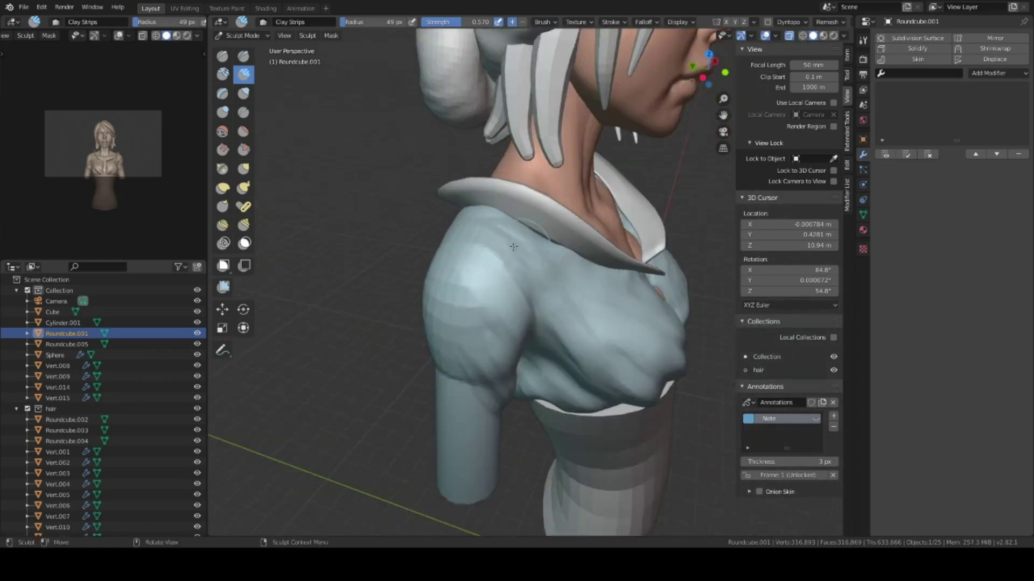
pyautogui.moveTo(548, 259)
pyautogui.mouseDown(button='middle')
pyautogui.moveTo(556, 338)
pyautogui.moveTo(583, 251)
pyautogui.moveTo(538, 260)
pyautogui.mouseUp(button='middle')
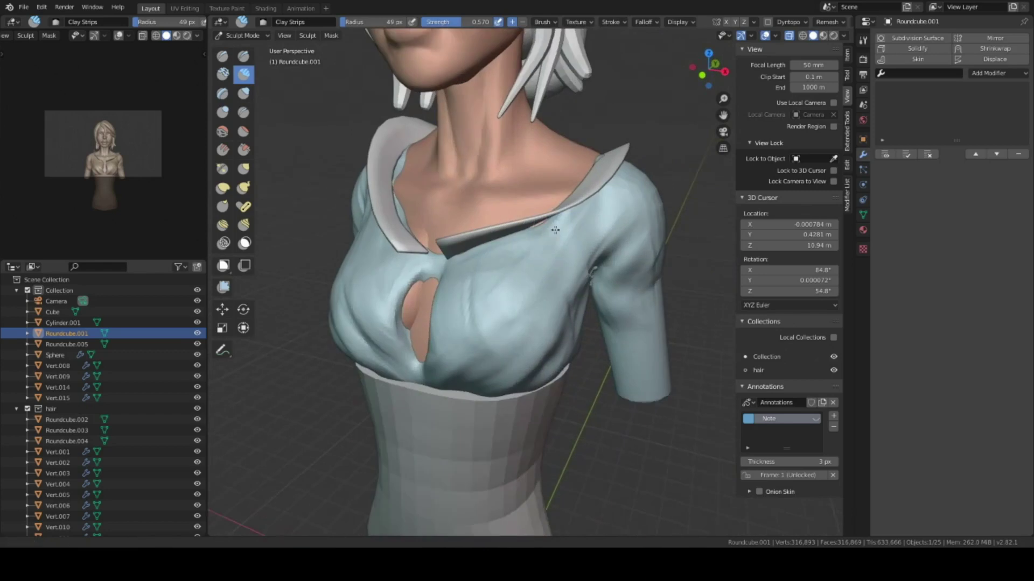
pyautogui.press('KP_1')
pyautogui.hotkey('ctrl', 'Tab')
# Add a cylinder at the sleeve, scale it to sleeve size and apply its scale.
pyautogui.click(544, 273)
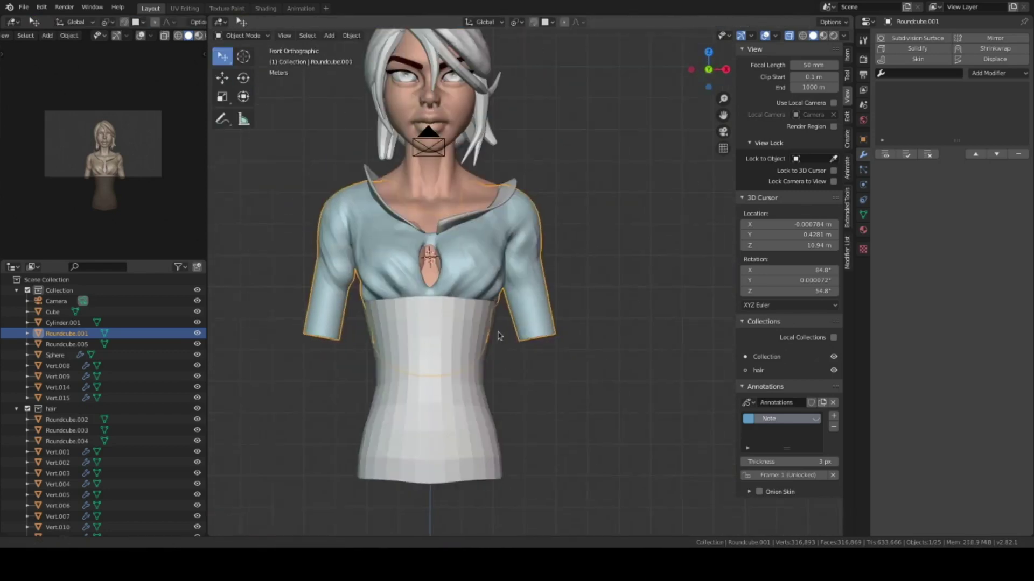
pyautogui.keyDown('shift'); pyautogui.rightClick(637, 261); pyautogui.keyUp('shift')
pyautogui.keyDown('shift'); pyautogui.moveTo(566, 286); pyautogui.dragTo(514, 271, button='middle'); pyautogui.keyUp('shift')
pyautogui.hotkey('shift', 'a')
pyautogui.click(640, 177)
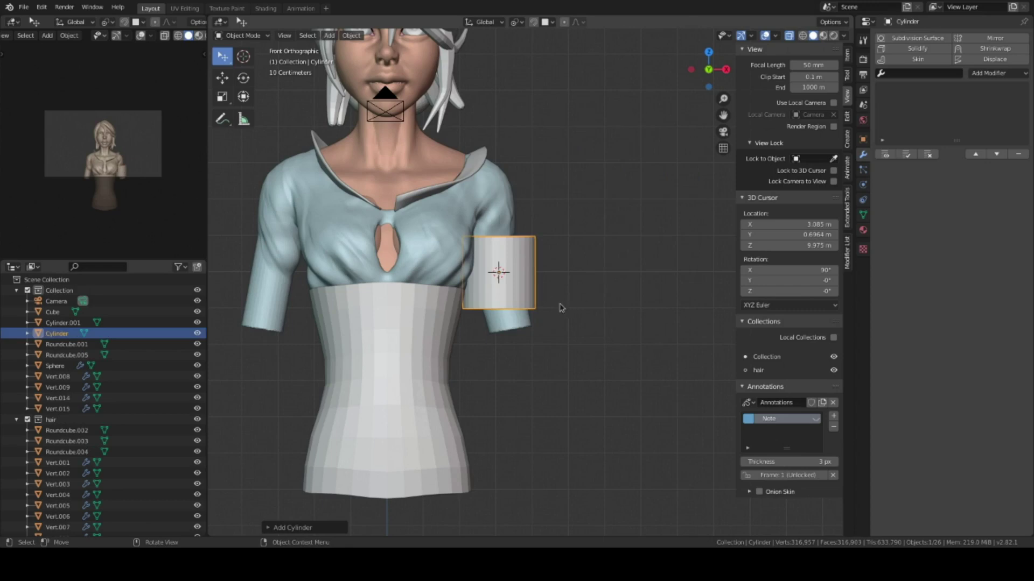
pyautogui.press('KP_Divide')
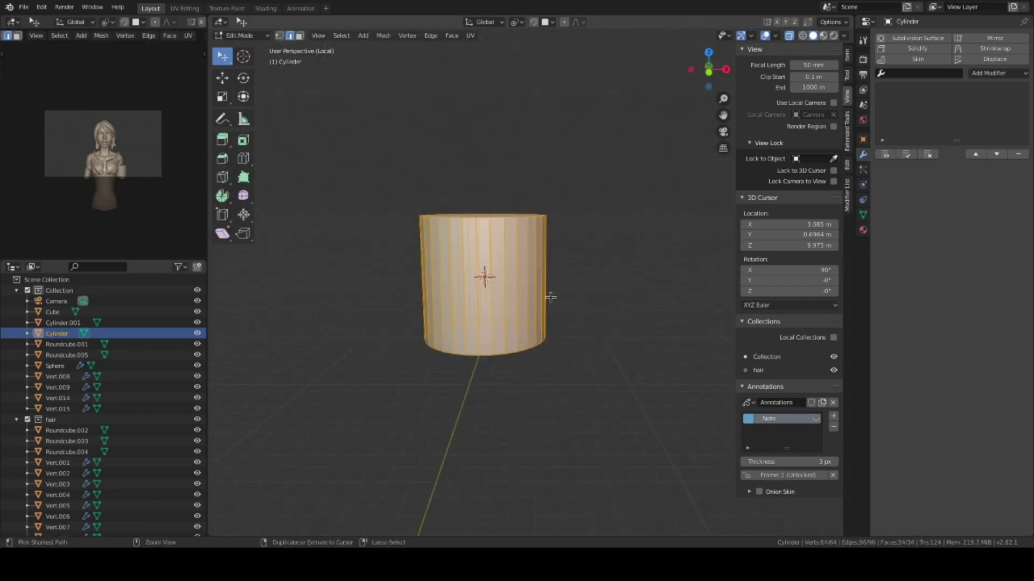
pyautogui.press('KP_Divide')
pyautogui.press('s')
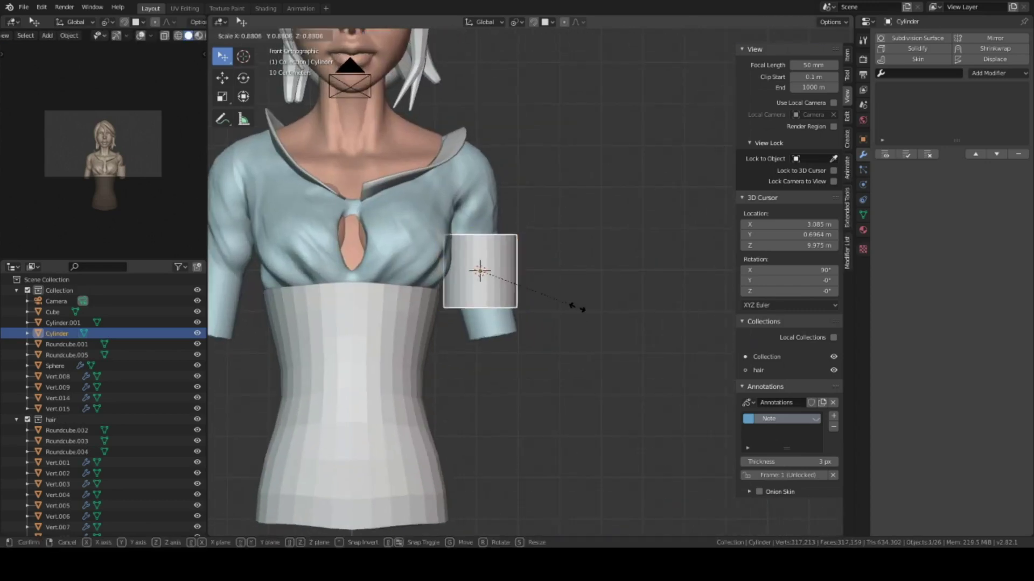
pyautogui.click(568, 312)
# Give the cuff a Mirror modifier mirrored on the blouse and move it onto the sleeve.
pyautogui.scroll(2, 544, 255)
pyautogui.click(992, 40)
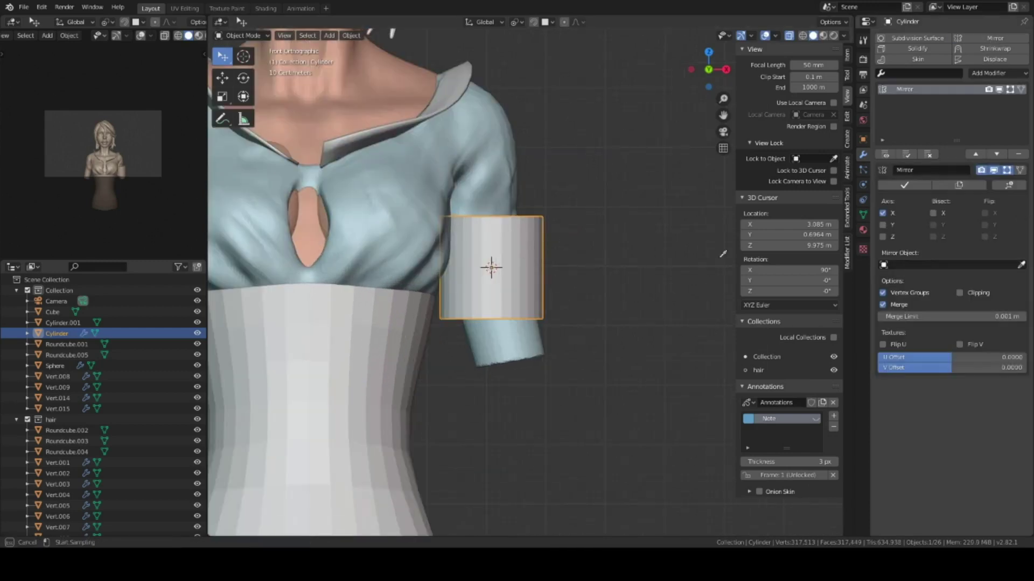
pyautogui.keyDown('shift'); pyautogui.moveTo(566, 268); pyautogui.dragTo(665, 268, button='middle'); pyautogui.keyUp('shift')
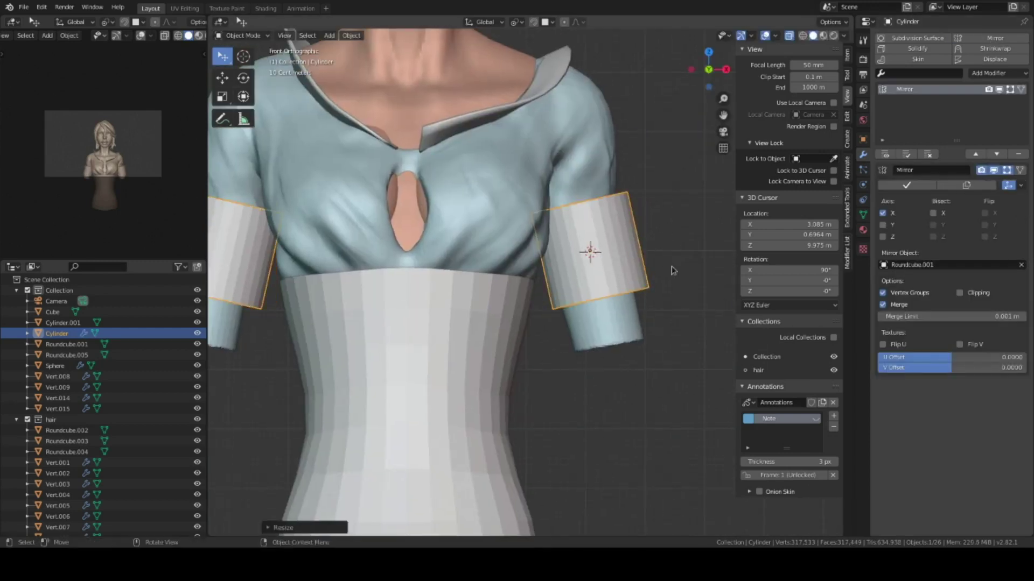
pyautogui.hotkey('ctrl', 'Tab')
pyautogui.scroll(2, 572, 258)
pyautogui.moveTo(573, 259); pyautogui.dragTo(450, 272, button='middle')
pyautogui.hotkey('ctrl', 'Tab')
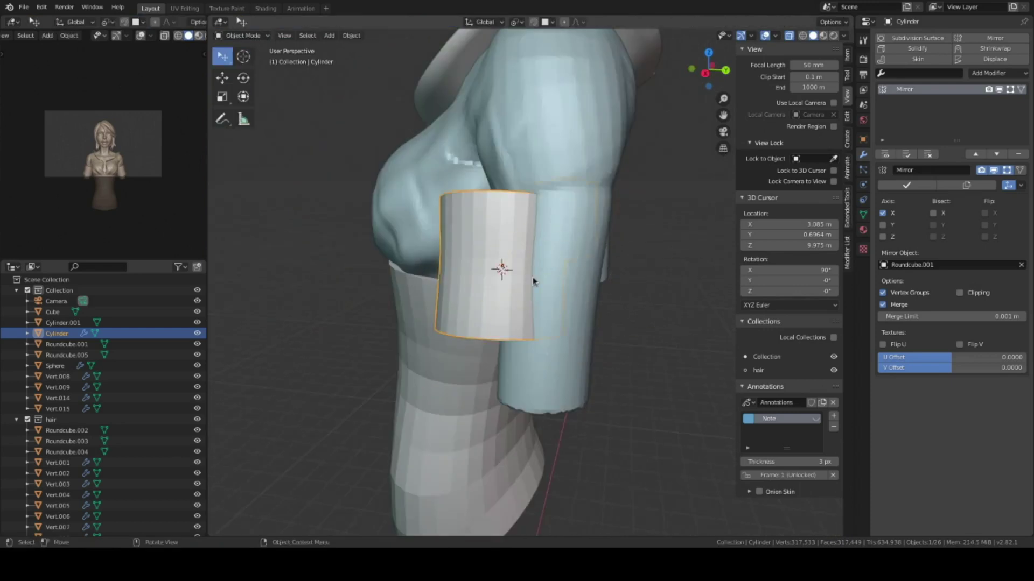
pyautogui.press('KP_3')
pyautogui.press('g')
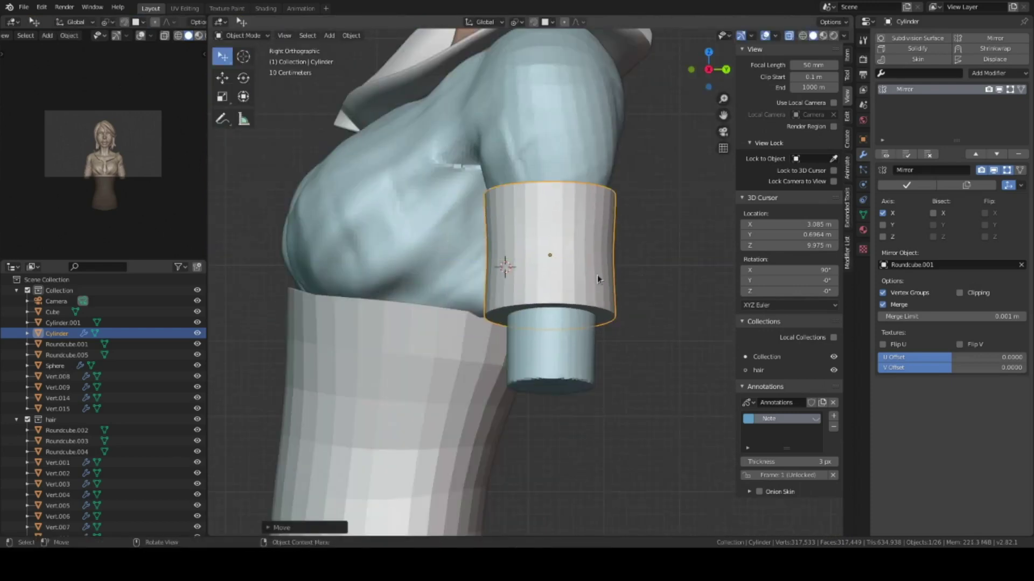
pyautogui.press('KP_1')
pyautogui.scroll(2, 170, 101)
# Switch viewport shading to show object colours and check both cuffs.
pyautogui.click(198, 36)
pyautogui.click(161, 177)
pyautogui.scroll(-5, 468, 257)
pyautogui.moveTo(475, 281); pyautogui.dragTo(539, 270, button='middle')
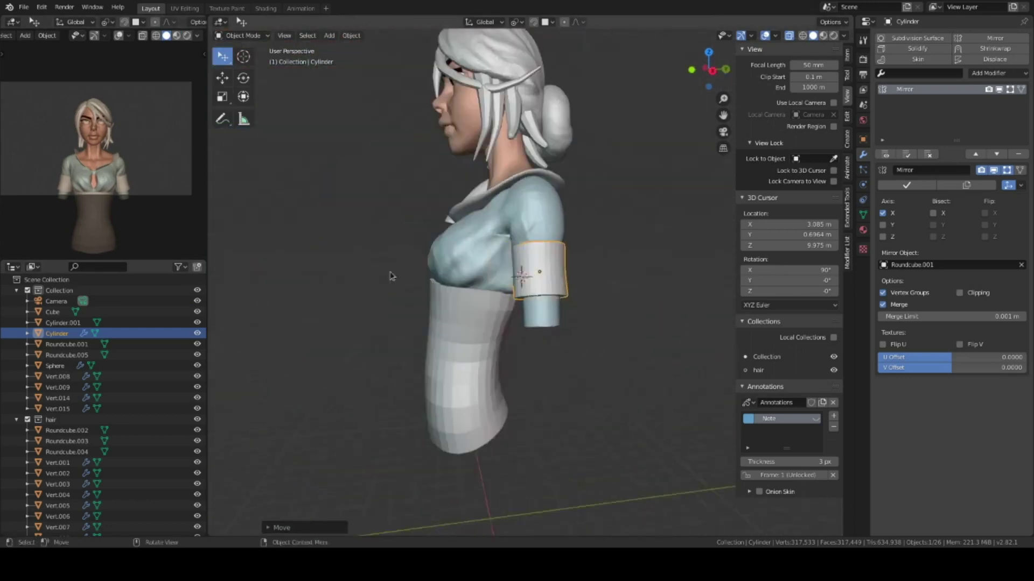
pyautogui.press('KP_1')
pyautogui.scroll(-2, 601, 245)
# Add a new cylinder to the right of the bust for the staff.
pyautogui.click(600, 245)
pyautogui.keyDown('shift'); pyautogui.rightClick(601, 245); pyautogui.keyUp('shift')
pyautogui.keyDown('shift'); pyautogui.moveTo(600, 245); pyautogui.dragTo(558, 259, button='middle'); pyautogui.keyUp('shift')
pyautogui.hotkey('shift', 'a')
pyautogui.click(581, 312)
# Stretch the cylinder into a tall, thinner pole and apply its scale.
pyautogui.press('Return')
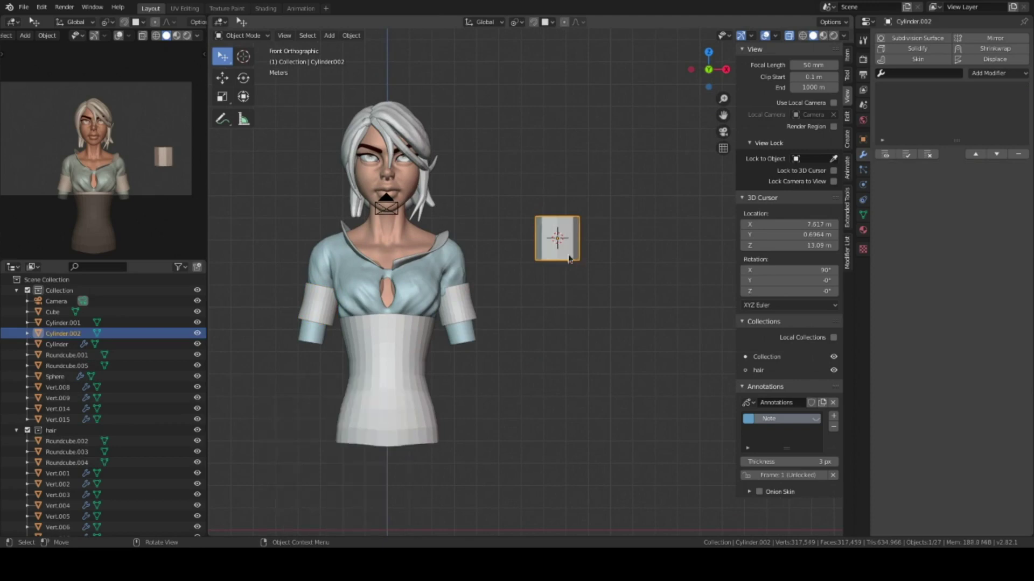
pyautogui.press('s')
pyautogui.press('z')
pyautogui.click(655, 410)
pyautogui.scroll(-2, 557, 321)
pyautogui.press('s')
pyautogui.hotkey('shift', 'z')
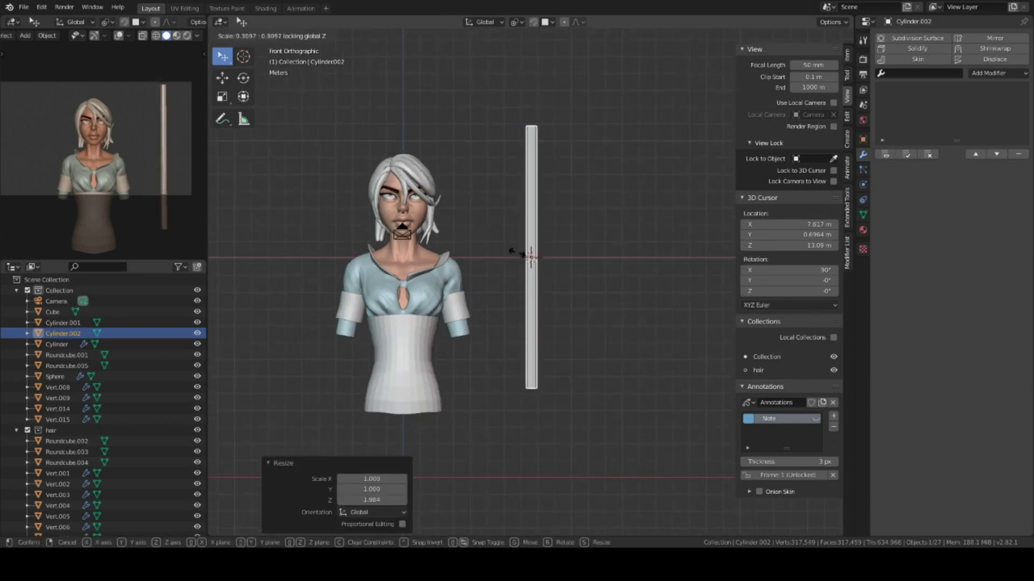
pyautogui.press('Tab')
pyautogui.hotkey('ctrl', 'a')
pyautogui.click(482, 289)
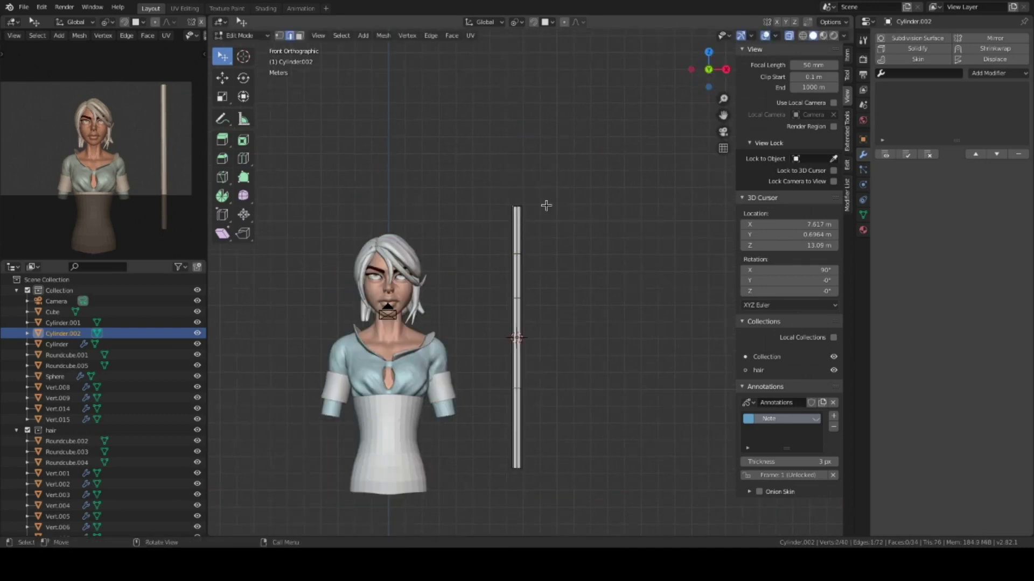
# Select the pole's top end loops and scale them narrower.
pyautogui.press('w')
pyautogui.scroll(1, 546, 205)
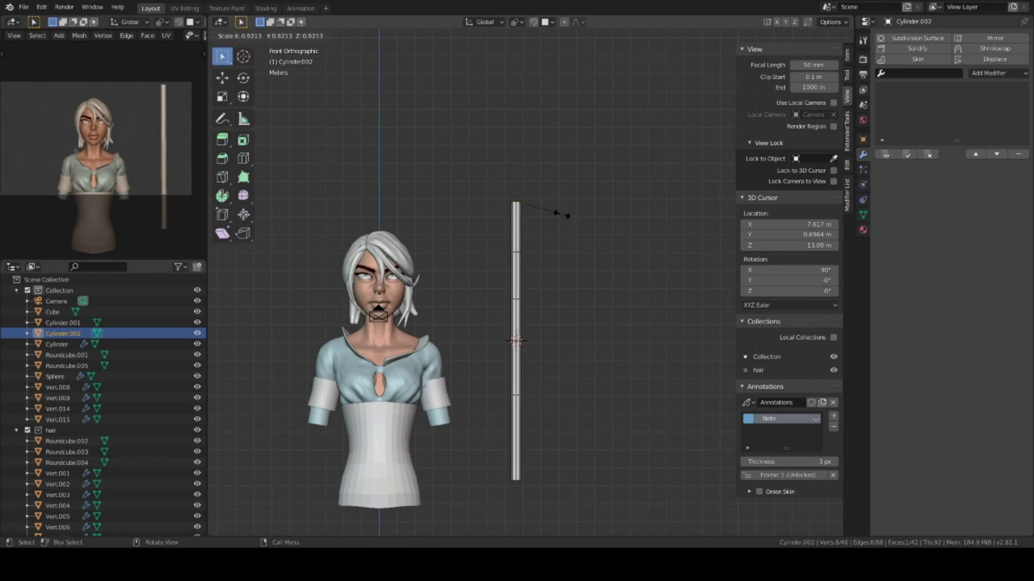
pyautogui.click(563, 215)
pyautogui.press('ctrl+KP_Add')
pyautogui.moveTo(562, 170); pyautogui.dragTo(592, 334, button='middle')
pyautogui.press('s')
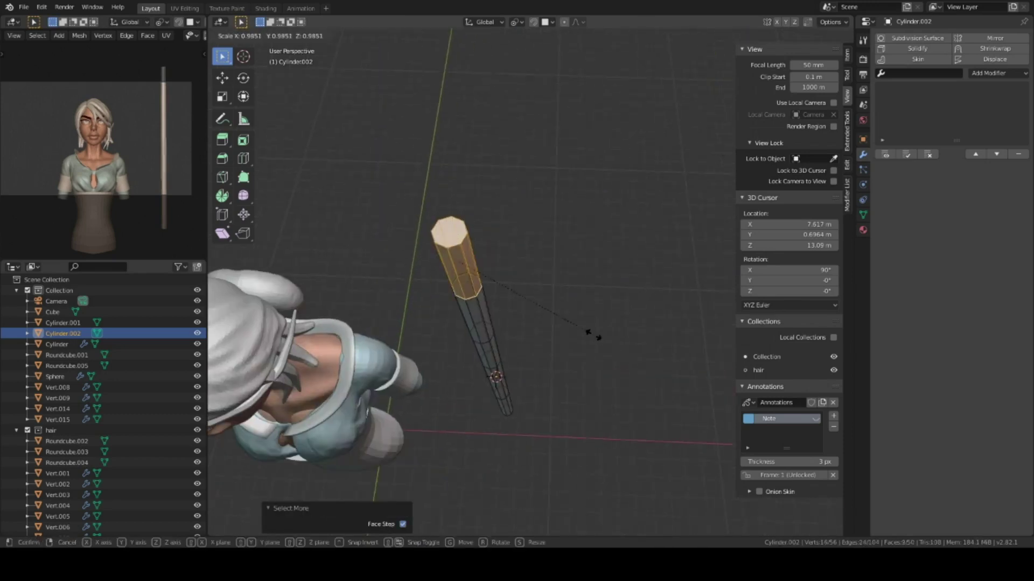
pyautogui.click(516, 322)
# In front view, scale the pole's top section along the vertical only.
pyautogui.press('KP_1')
pyautogui.press('s')
pyautogui.hotkey('shift', 'z')
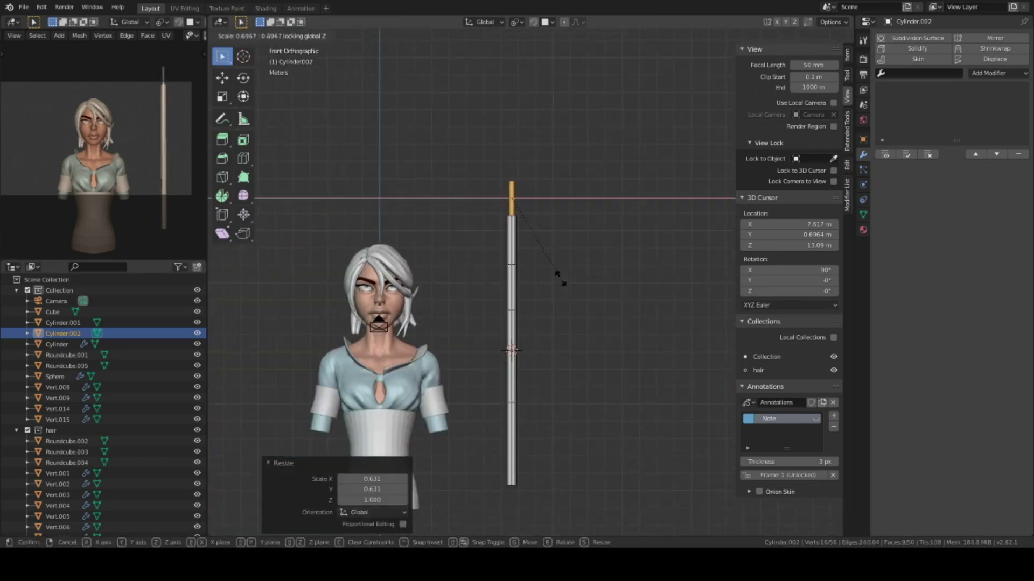
pyautogui.click(561, 279)
pyautogui.press('Tab')
# Add a new cylinder at the pole's top and rotate it 90 degrees.
pyautogui.hotkey('shift', 'a')
pyautogui.click(625, 284)
pyautogui.press('r')
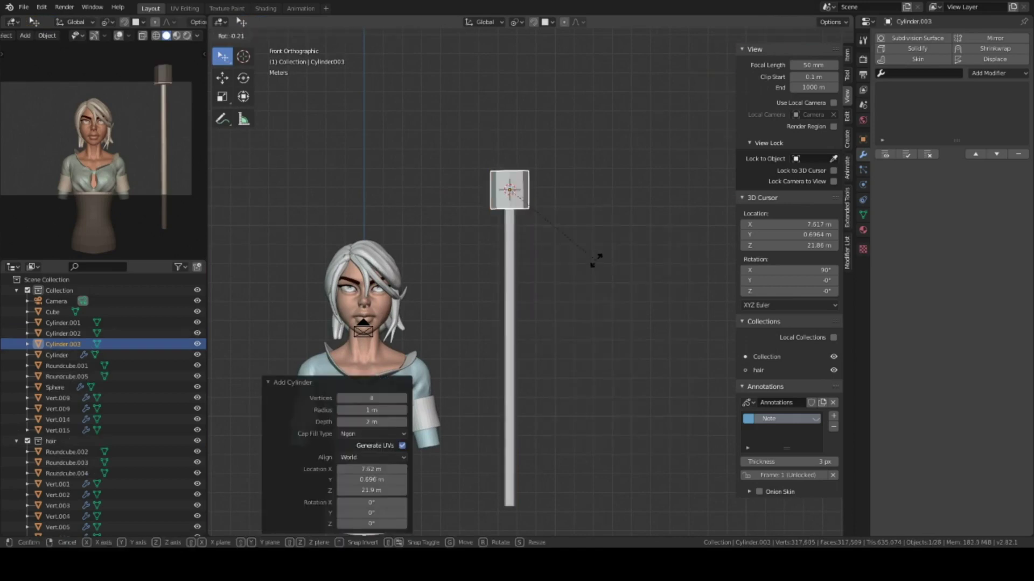
pyautogui.press('9')
pyautogui.press('0')
pyautogui.press('Return')
pyautogui.press('Tab')
pyautogui.scroll(4, 574, 289)
pyautogui.moveTo(574, 289); pyautogui.dragTo(593, 180, button='middle')
# Delete the new cylinder's end faces to leave an open ring.
pyautogui.click(578, 266)
pyautogui.press('x')
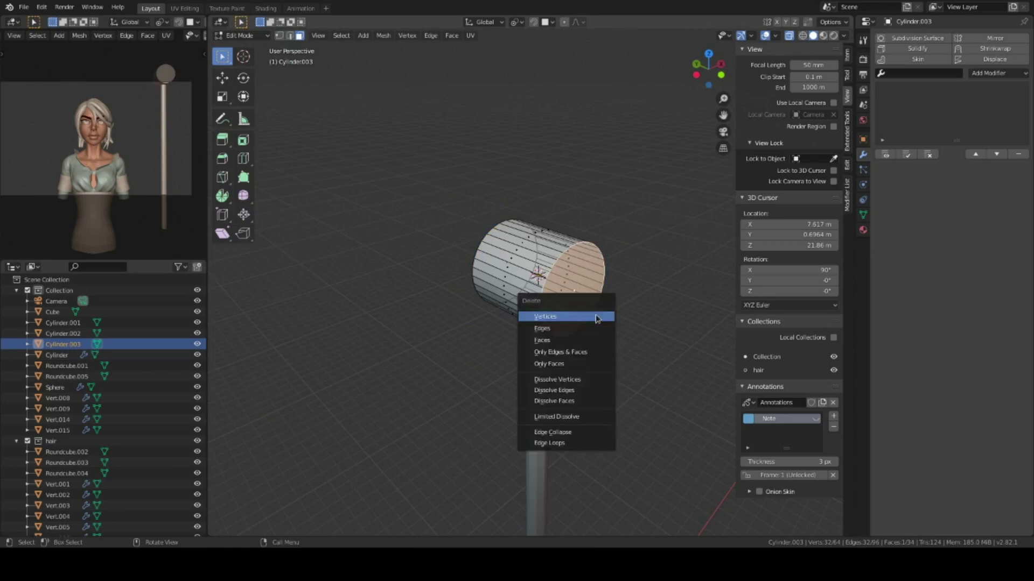
pyautogui.scroll(-4, 597, 317)
pyautogui.press('x')
pyautogui.click(560, 274)
pyautogui.press('Tab')
# Resize the open ring, apply its scale and give it thickness.
pyautogui.press('KP_3')
pyautogui.press('s')
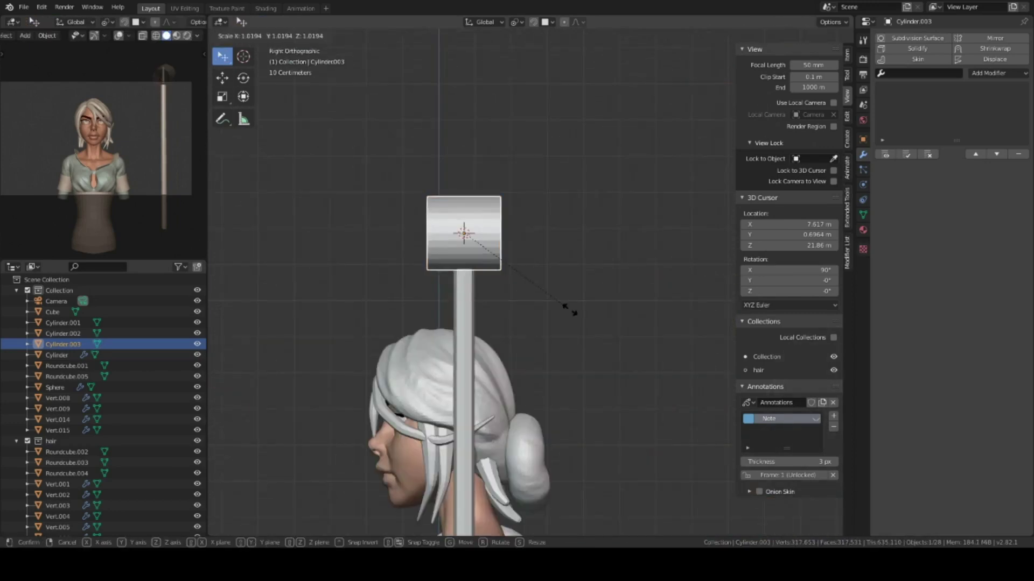
pyautogui.click(474, 266)
pyautogui.press('KP_1')
pyautogui.hotkey('ctrl', 'a')
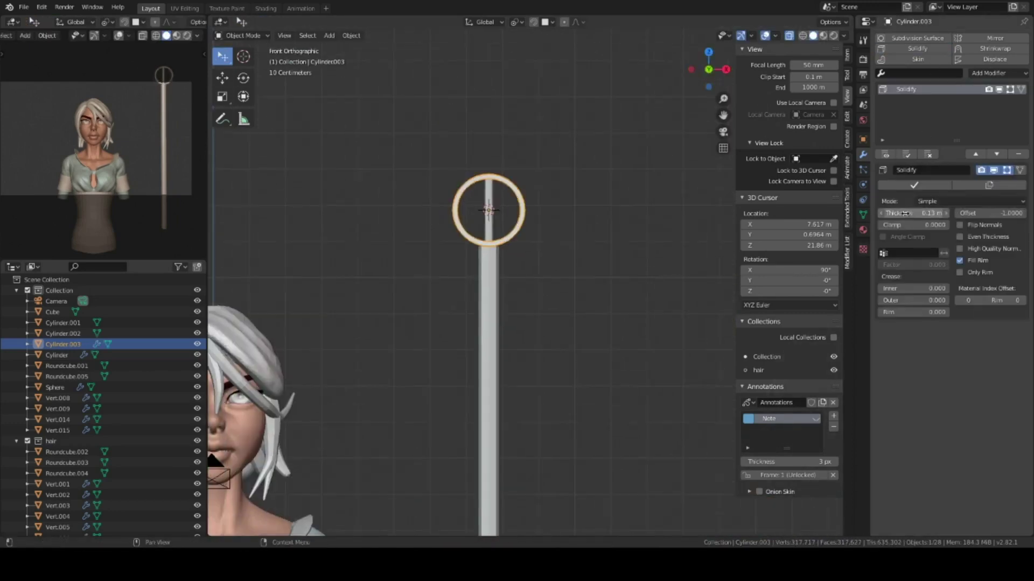
# In the pole's mesh, raise its top and rescale the selected section.
pyautogui.click(492, 222)
pyautogui.press('Tab')
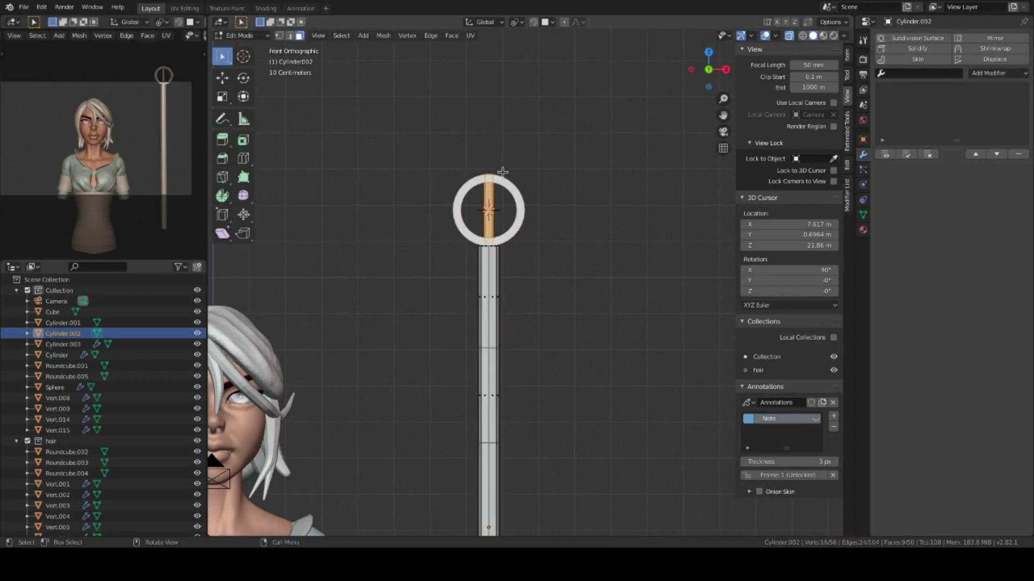
pyautogui.click(557, 230)
pyautogui.scroll(-3, 547, 269)
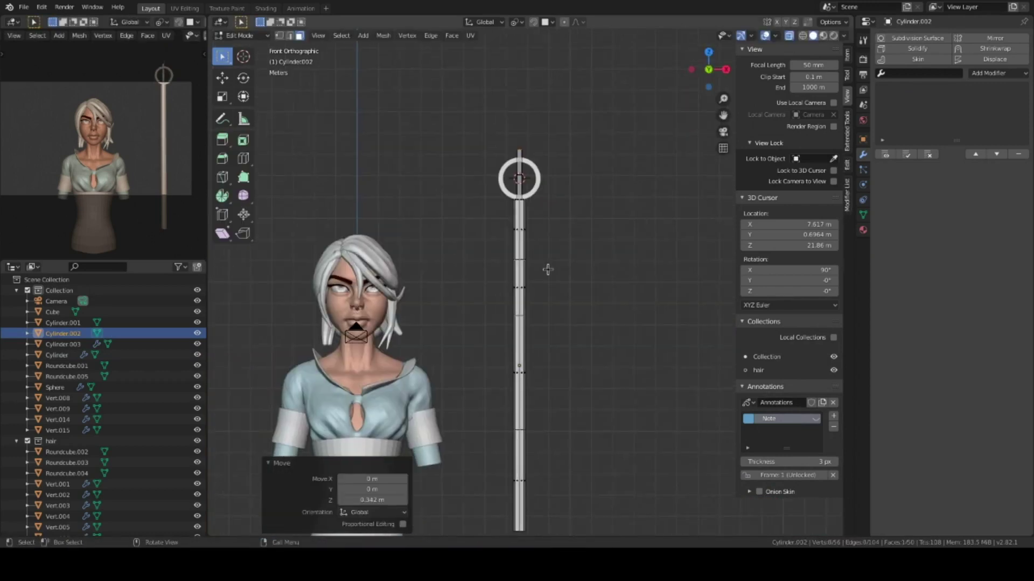
pyautogui.press('s')
pyautogui.click(610, 309)
# Widen the bottom of the pole into a broader base.
pyautogui.scroll(-2, 547, 335)
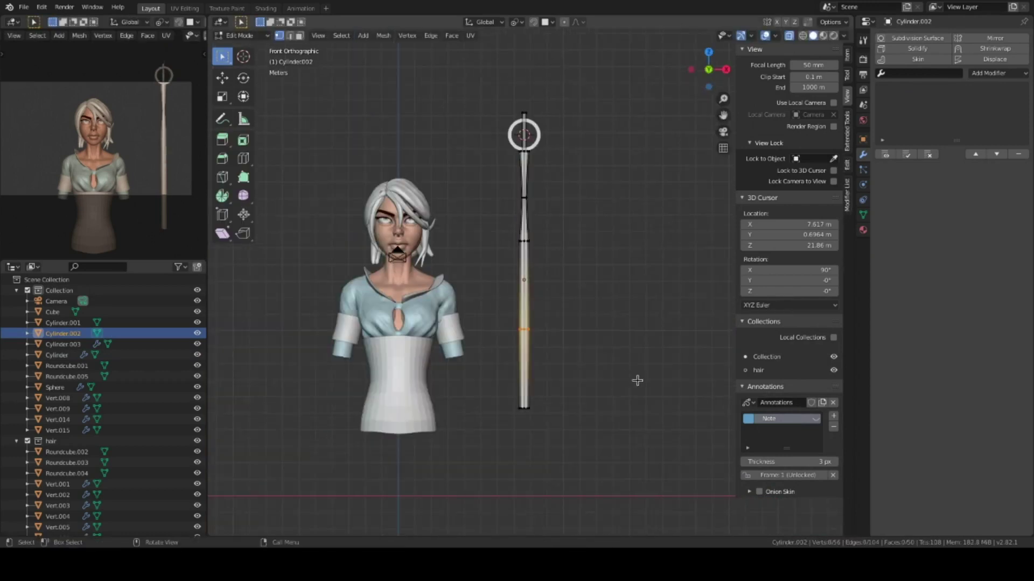
pyautogui.click(560, 411)
pyautogui.press('s')
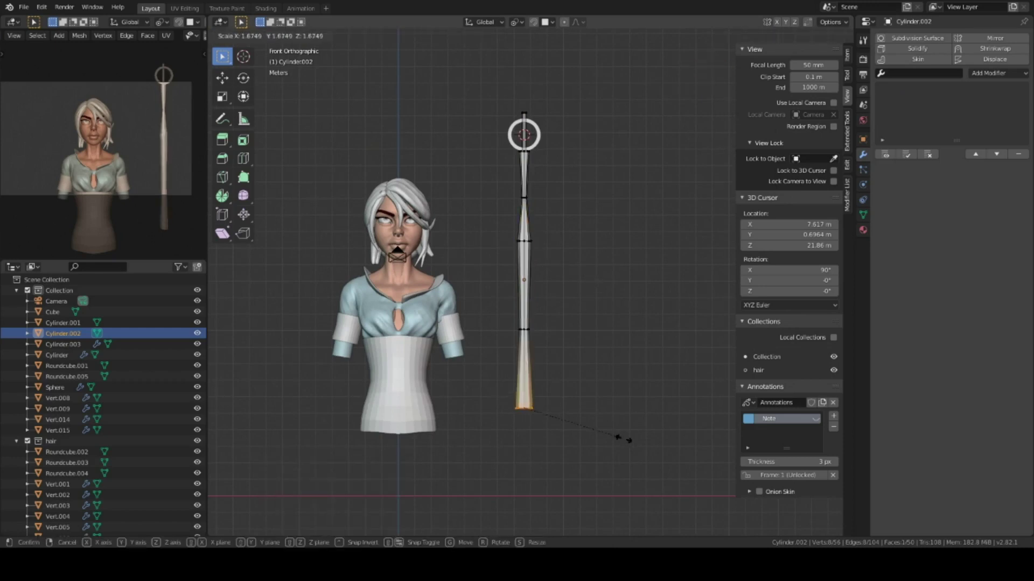
pyautogui.click(623, 438)
pyautogui.scroll(3, 512, 264)
# Give a selected edge loop on the pole a full crease.
pyautogui.hotkey('shift', 'e')
pyautogui.click(683, 396)
pyautogui.hotkey('alt', 'a')
pyautogui.scroll(2, 480, 188)
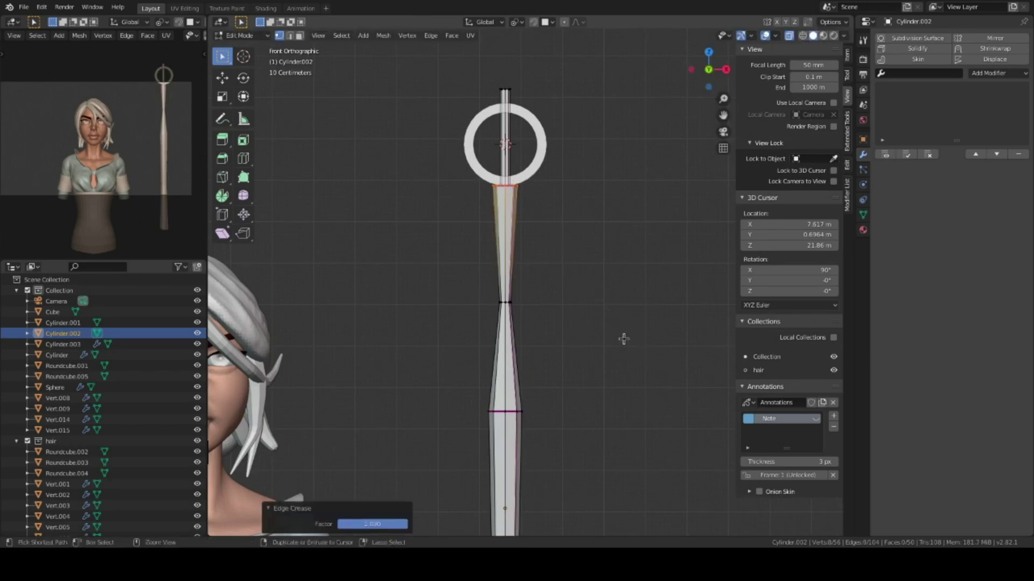
pyautogui.scroll(-3, 622, 339)
# Add a Subdivision Surface modifier to the staff at viewport level 2.
pyautogui.click(917, 38)
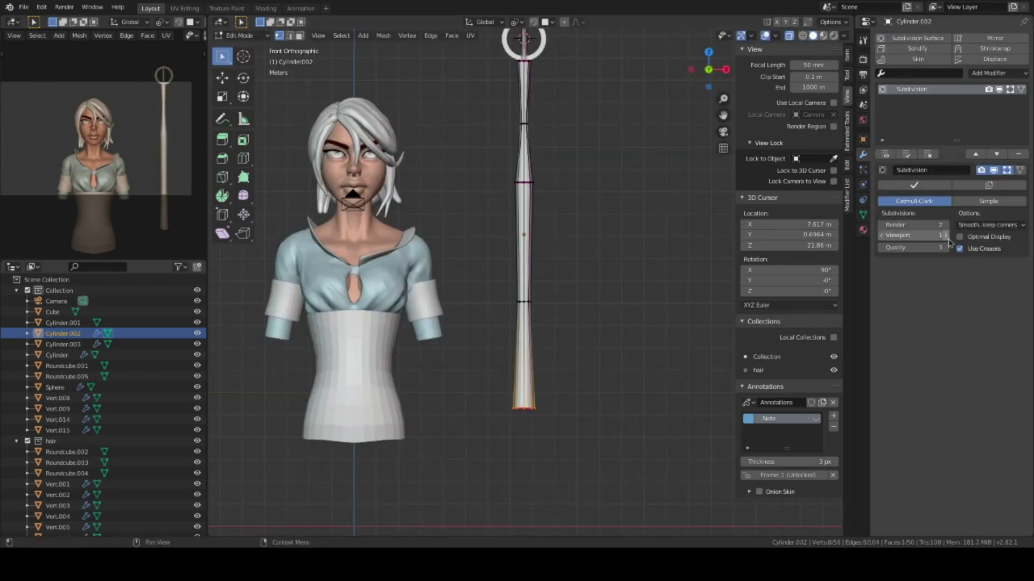
pyautogui.click(946, 235)
pyautogui.scroll(2, 567, 277)
pyautogui.scroll(2, 526, 254)
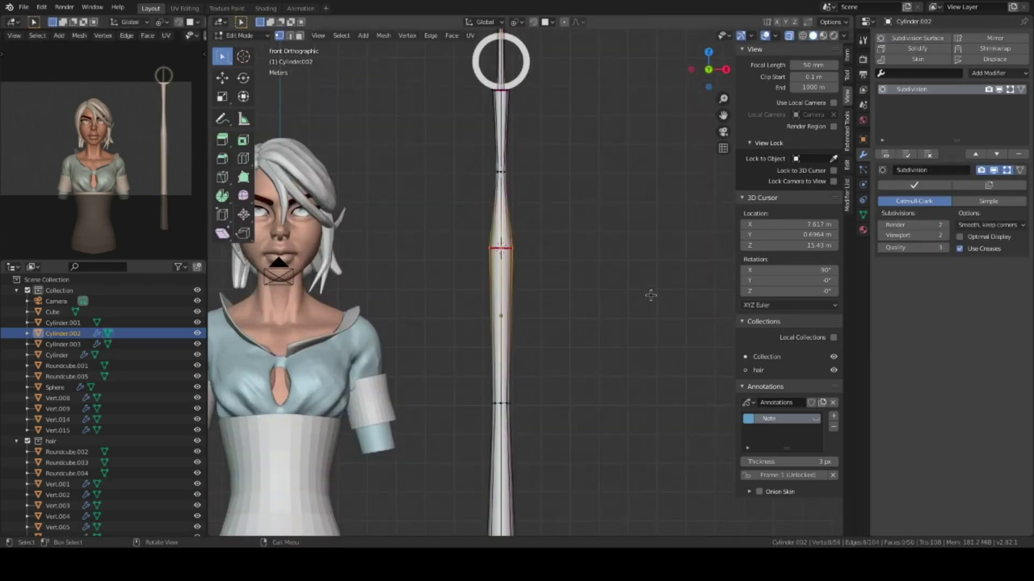
pyautogui.press('Tab')
# Add a torus at the 3D cursor and shrink it onto the staff.
pyautogui.hotkey('shift', 'a')
pyautogui.click(619, 305)
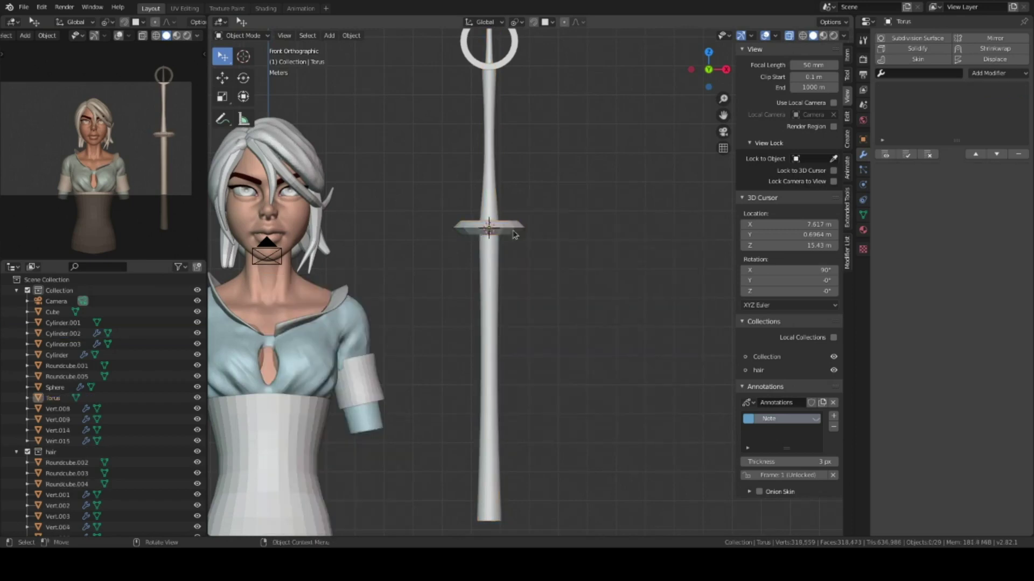
pyautogui.press('s')
pyautogui.click(518, 263)
pyautogui.moveTo(518, 263); pyautogui.dragTo(516, 302, button='middle')
pyautogui.press('KP_1')
# Select the staff shaft and isolate it in local view.
pyautogui.click(507, 173)
pyautogui.press('Tab')
pyautogui.scroll(3, 521, 192)
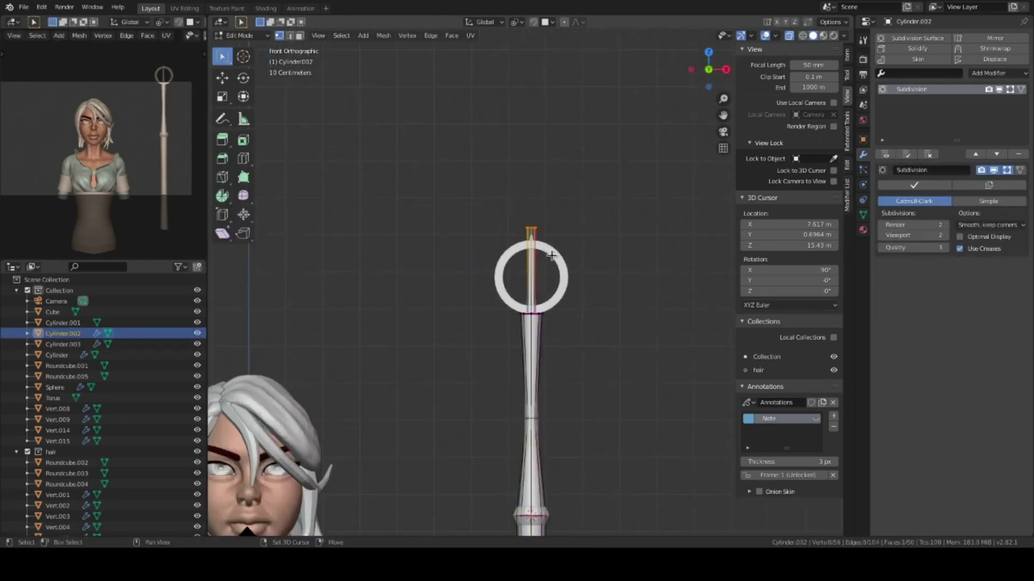
pyautogui.press('Tab')
pyautogui.scroll(-3, 528, 293)
pyautogui.moveTo(528, 293)
pyautogui.mouseDown(button='middle')
pyautogui.moveTo(533, 226)
pyautogui.moveTo(510, 256)
pyautogui.mouseUp(button='middle')
pyautogui.hotkey('ctrl', 'Tab')
pyautogui.press('Escape')
pyautogui.press('KP_Divide')
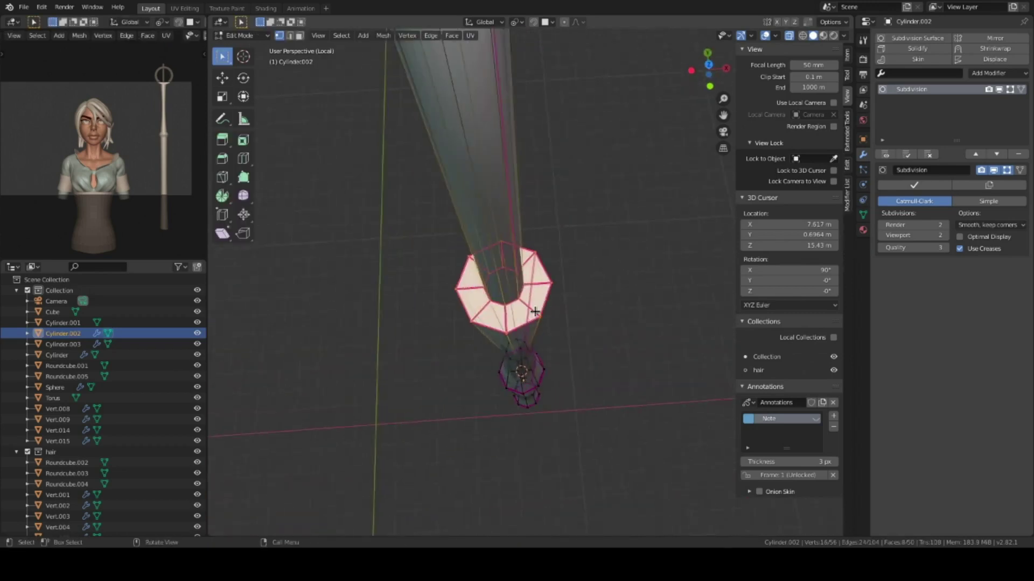
# Inspect the shaft's top in edit mode, select another edge loop, then exit local view.
pyautogui.press('Tab')
pyautogui.moveTo(526, 262); pyautogui.dragTo(503, 299, button='middle')
pyautogui.scroll(4, 503, 299)
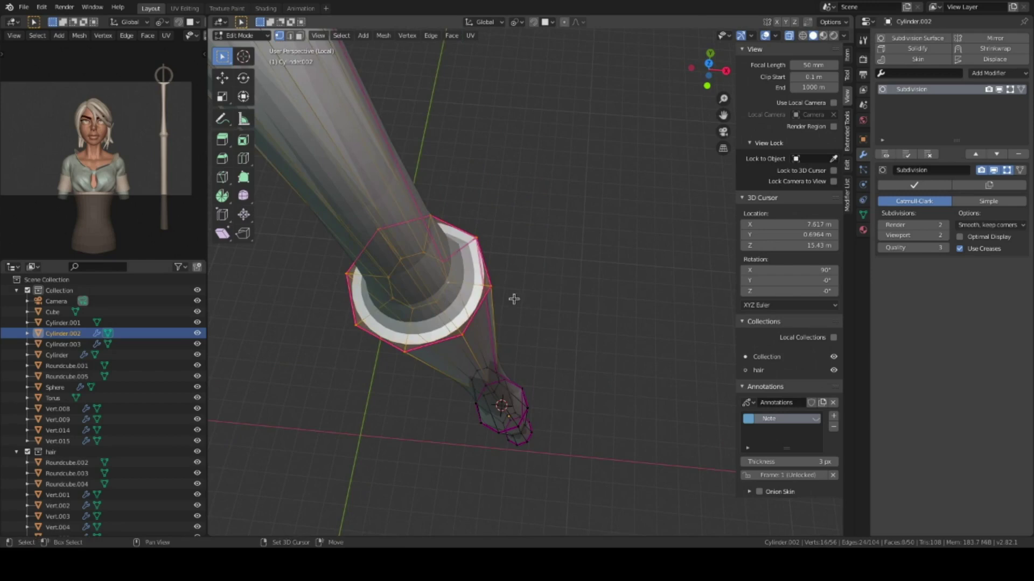
pyautogui.keyDown('alt'); pyautogui.click(445, 327); pyautogui.keyUp('alt')
pyautogui.moveTo(541, 318)
pyautogui.mouseDown(button='middle')
pyautogui.moveTo(445, 327)
pyautogui.moveTo(515, 353)
pyautogui.mouseUp(button='middle')
pyautogui.press('Tab')
pyautogui.press('KP_Divide')
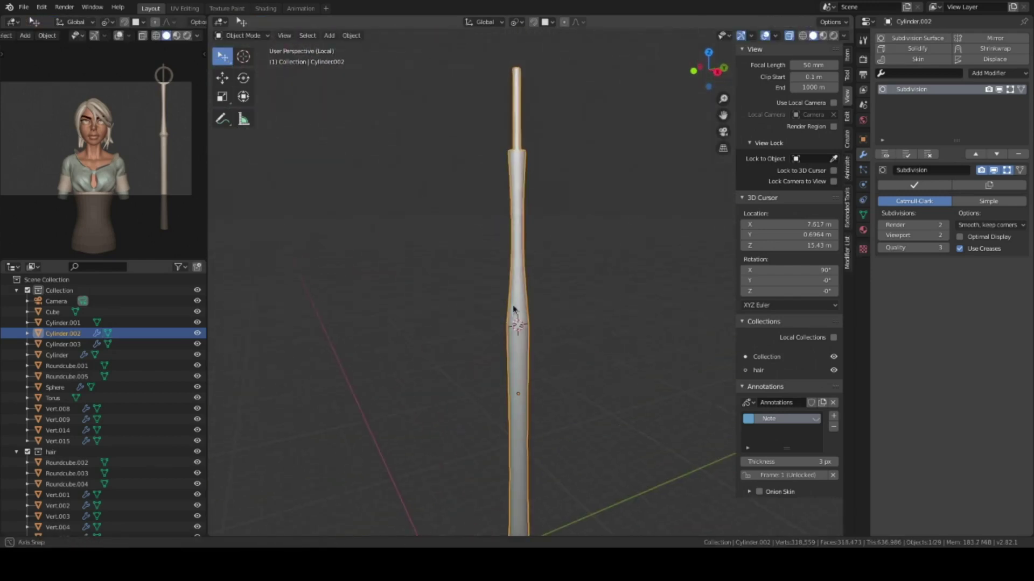
pyautogui.press('KP_1')
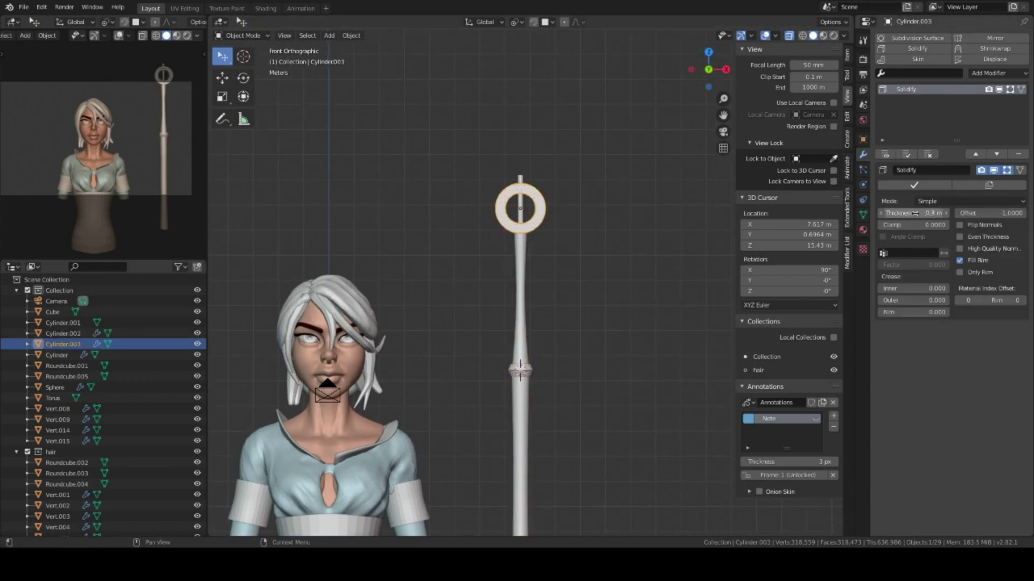
# Enlarge the top ring and apply its scale.
pyautogui.scroll(2, 577, 296)
pyautogui.click(572, 237)
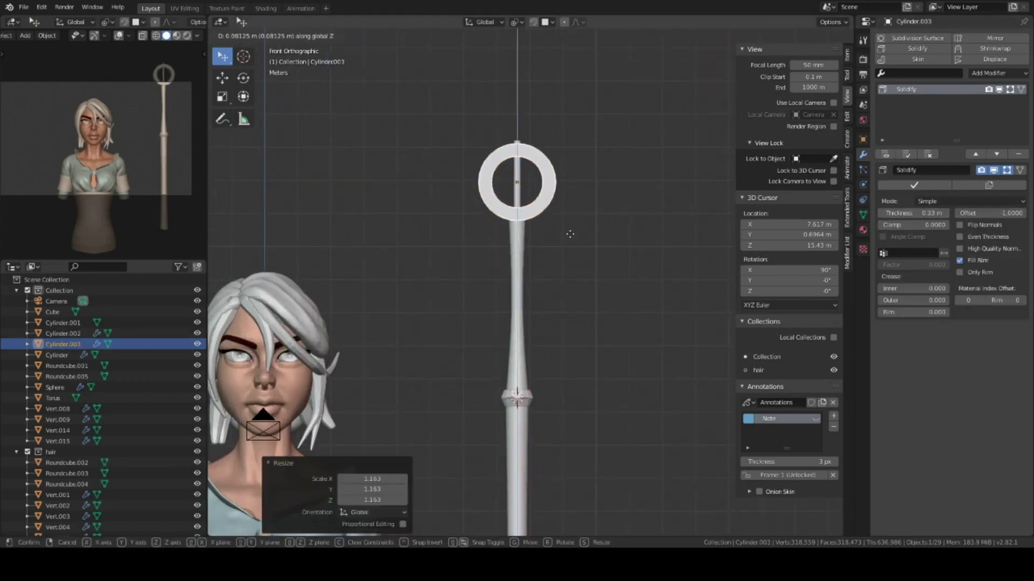
pyautogui.hotkey('ctrl', 'a')
pyautogui.click(571, 240)
# Add a Bevel modifier limited by Angle, with a lower profile and 0.07 m offset.
pyautogui.click(990, 76)
pyautogui.click(807, 99)
pyautogui.moveTo(584, 194)
pyautogui.mouseDown(button='middle')
pyautogui.moveTo(538, 226)
pyautogui.moveTo(517, 216)
pyautogui.mouseUp(button='middle')
pyautogui.click(937, 342)
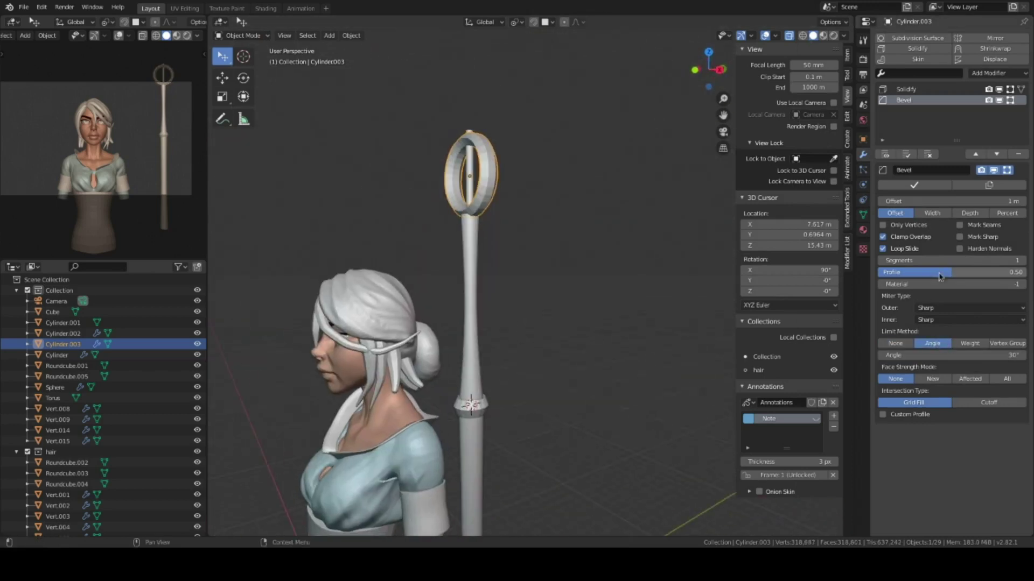
pyautogui.moveTo(589, 285); pyautogui.dragTo(589, 286, button='middle')
pyautogui.scroll(3, 588, 285)
pyautogui.moveTo(904, 272); pyautogui.dragTo(888, 274)
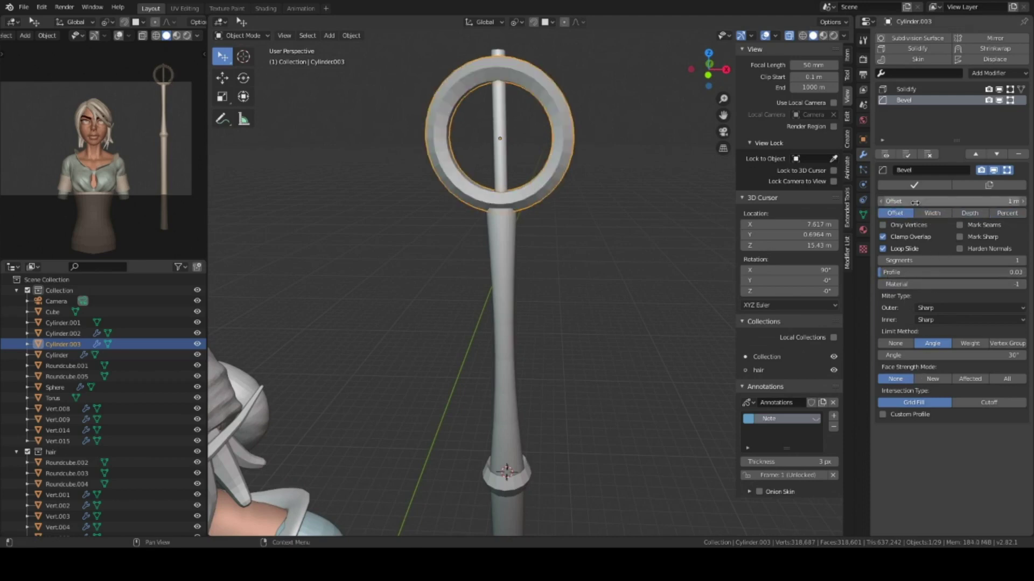
pyautogui.moveTo(915, 202); pyautogui.dragTo(893, 202)
# Return to front view and box-select all the staff parts.
pyautogui.moveTo(485, 269); pyautogui.dragTo(512, 303, button='middle')
pyautogui.press('KP_1')
pyautogui.scroll(-3, 512, 303)
pyautogui.moveTo(524, 64); pyautogui.dragTo(574, 322)
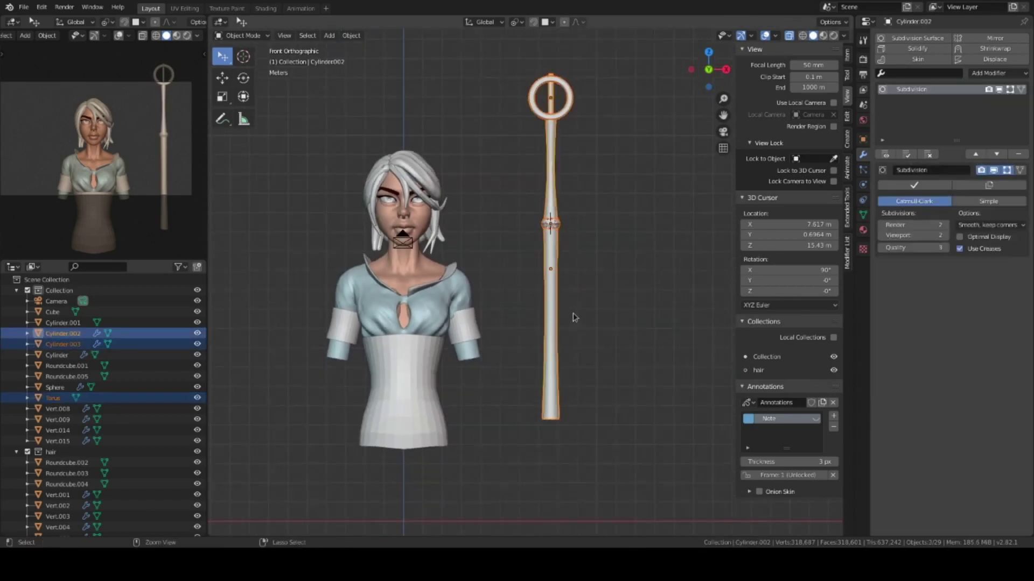
# Parent the staff pieces to the shaft, move it left of the head and tilt it diagonally.
pyautogui.hotkey('ctrl', 'p')
pyautogui.click(572, 317)
pyautogui.press('g')
pyautogui.click(381, 299)
pyautogui.press('r')
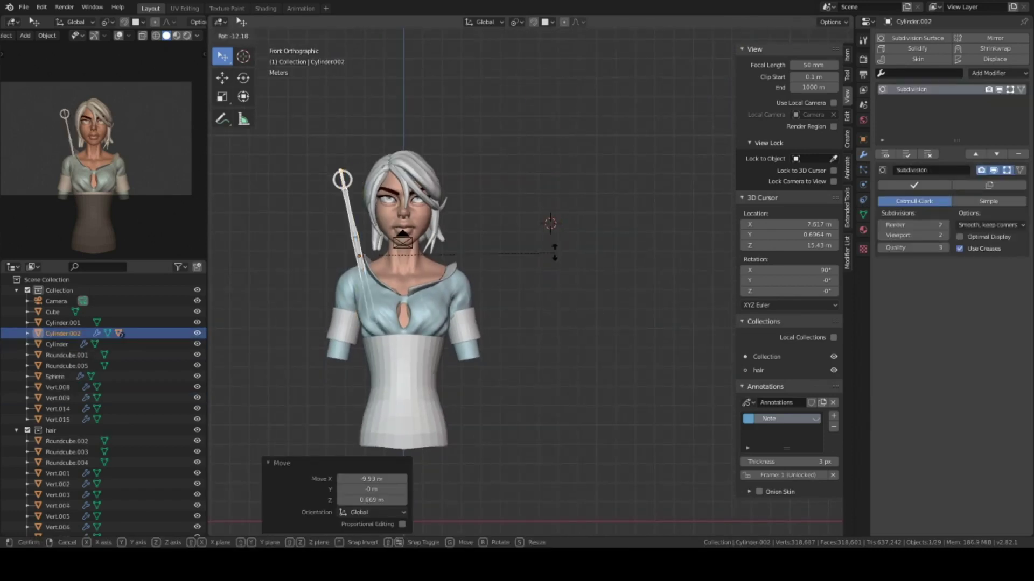
pyautogui.click(472, 277)
# Flatten the shaft's ring along its Z axis and fatten its mesh with Alt+S.
pyautogui.scroll(5, 473, 276)
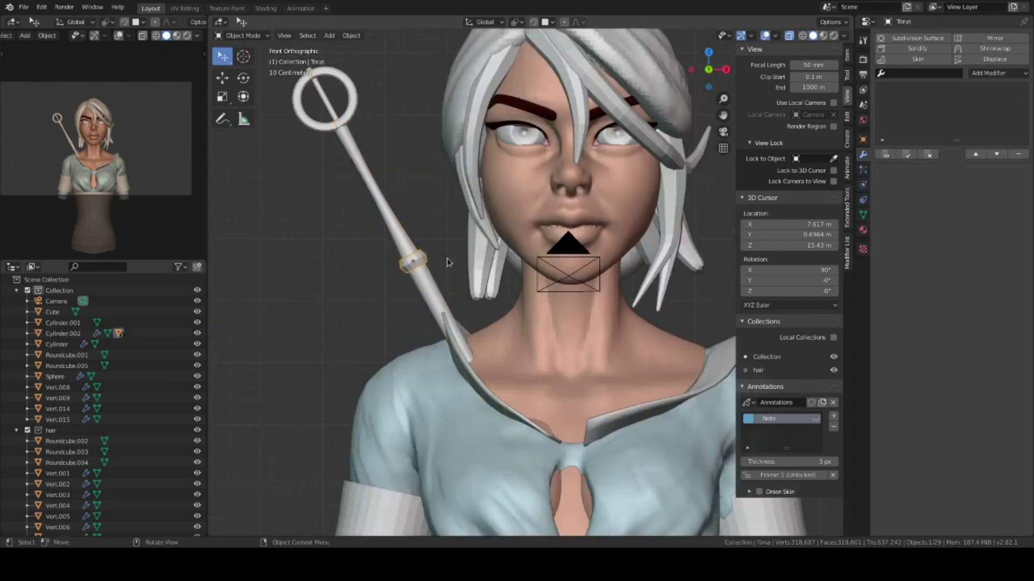
pyautogui.click(361, 252)
pyautogui.press('s')
pyautogui.press('z')
pyautogui.press('z')
pyautogui.click(421, 288)
pyautogui.press('Tab')
pyautogui.hotkey('alt', 's')
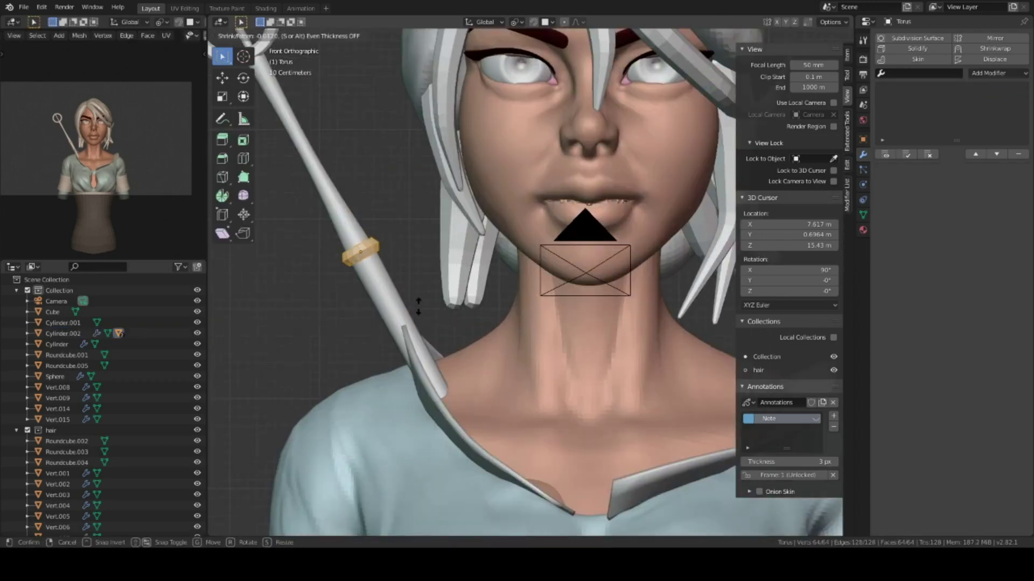
pyautogui.click(472, 336)
pyautogui.press('Tab')
# Pan onto the bust and select the sleeve on the upper arm.
pyautogui.scroll(-3, 472, 336)
pyautogui.scroll(-4, 524, 285)
pyautogui.scroll(-1, 532, 286)
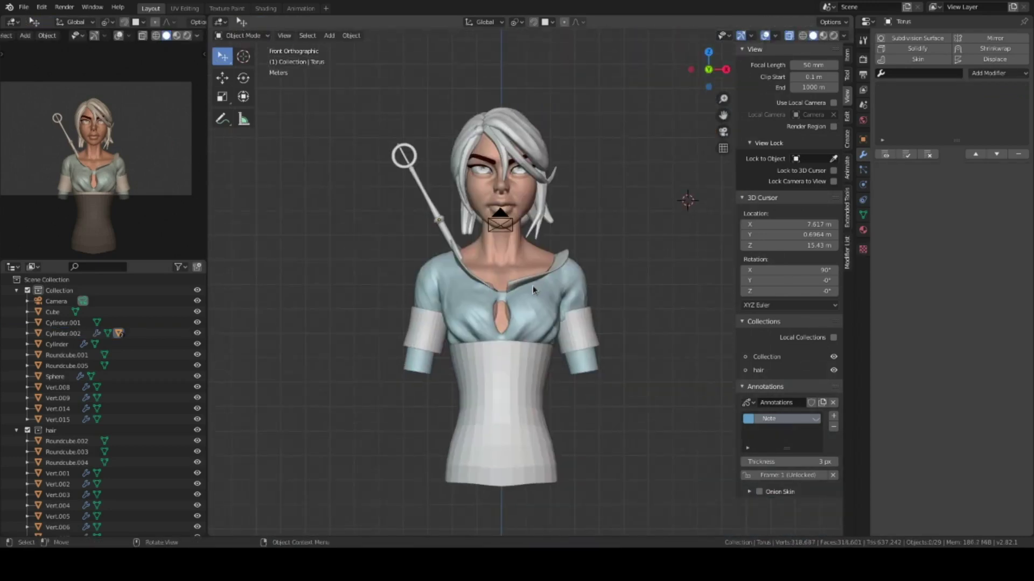
pyautogui.keyDown('shift'); pyautogui.moveTo(595, 351); pyautogui.dragTo(544, 285, button='middle'); pyautogui.keyUp('shift')
pyautogui.click(544, 285)
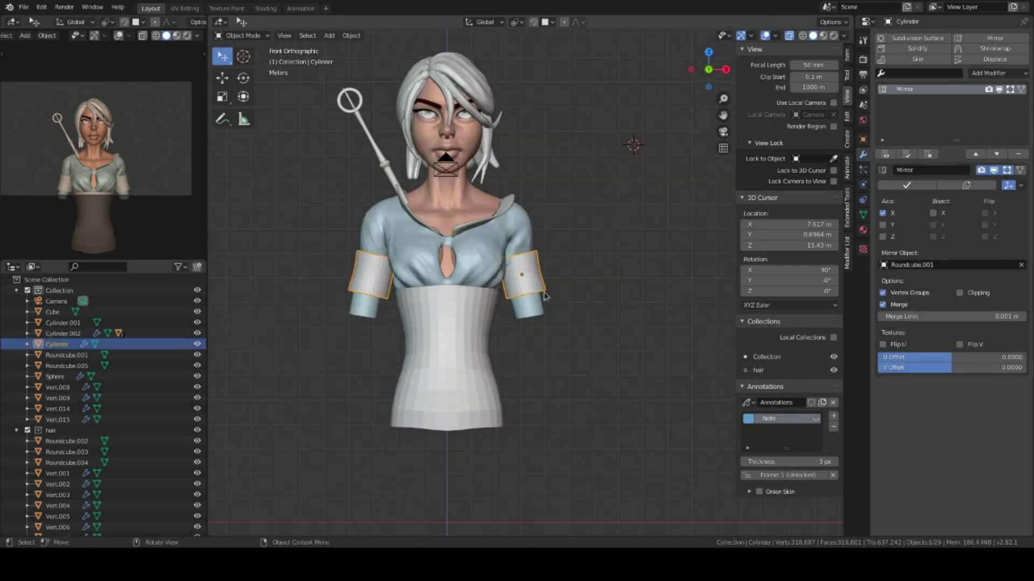
pyautogui.scroll(3, 545, 285)
# Add a Bezier circle for the strap and edit it isolated in top view.
pyautogui.scroll(2, 545, 275)
pyautogui.hotkey('shift', 'a')
pyautogui.click(637, 282)
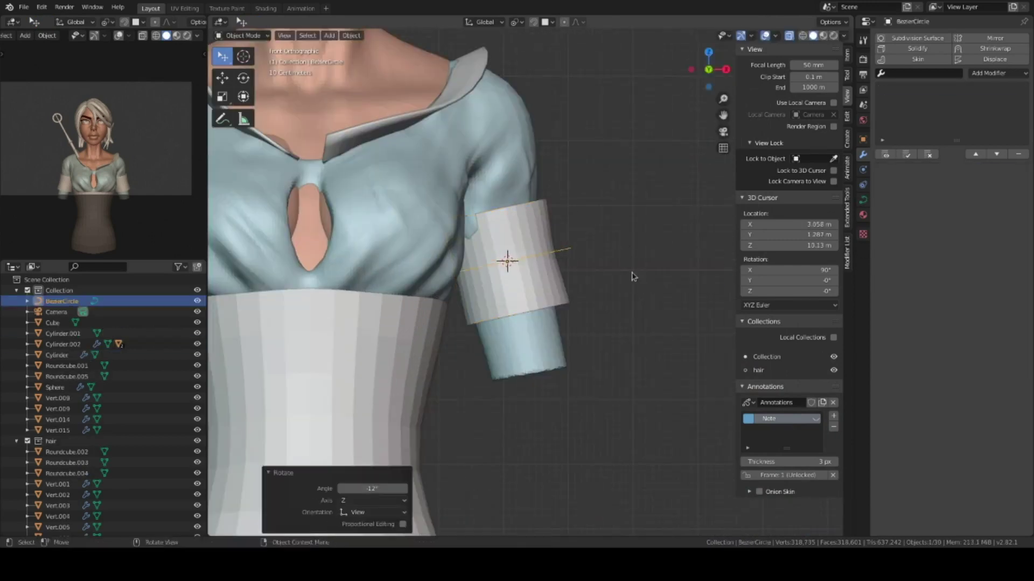
pyautogui.press('KP_Divide')
pyautogui.press('KP_7')
pyautogui.press('Tab')
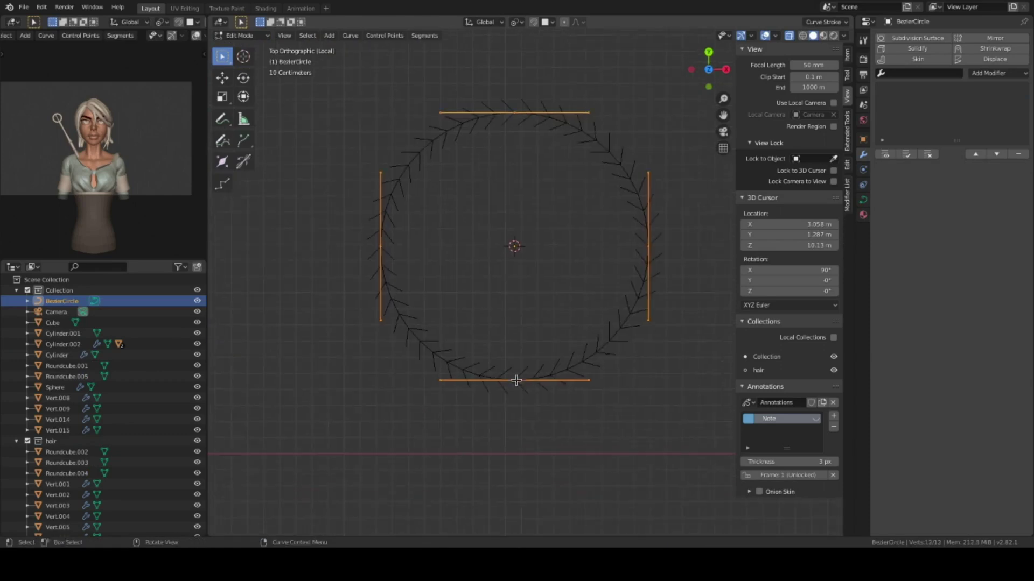
# Open the circle into an unclosed curve and reshape one of its handles.
pyautogui.click(689, 404)
pyautogui.keyDown('shift'); pyautogui.click(515, 383); pyautogui.keyUp('shift')
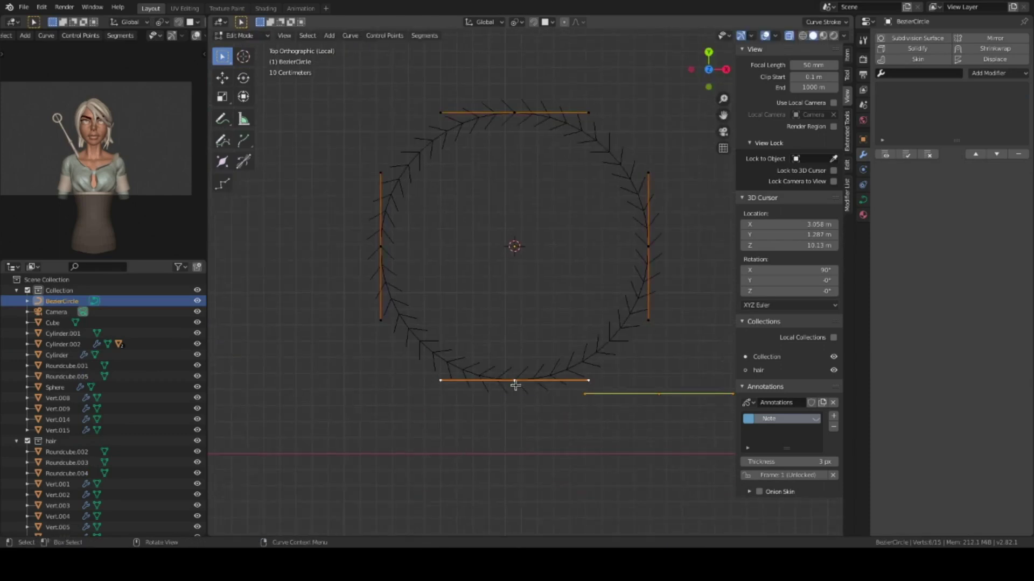
pyautogui.rightClick(484, 317)
pyautogui.click(456, 427)
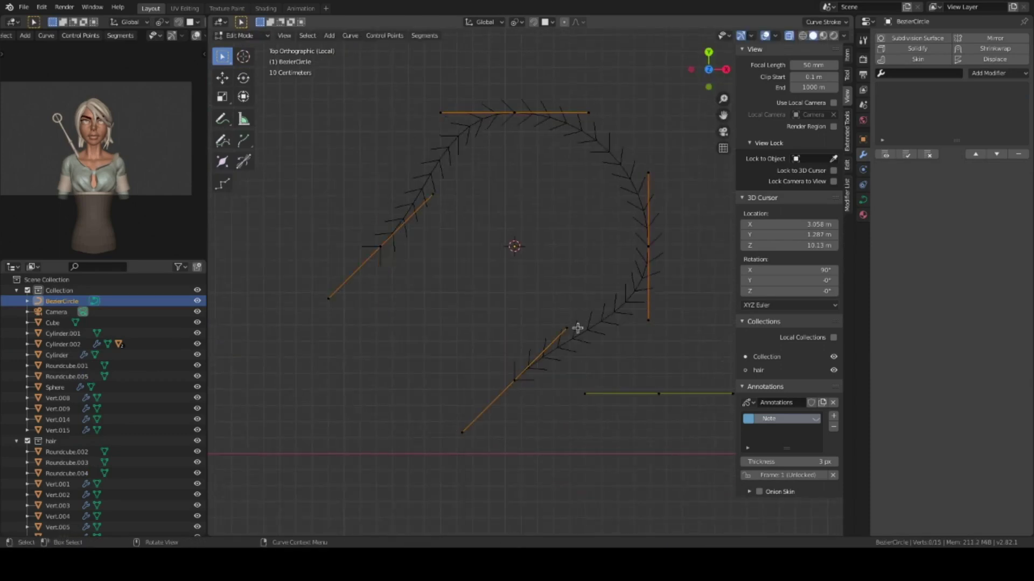
pyautogui.click(432, 195)
pyautogui.press('g')
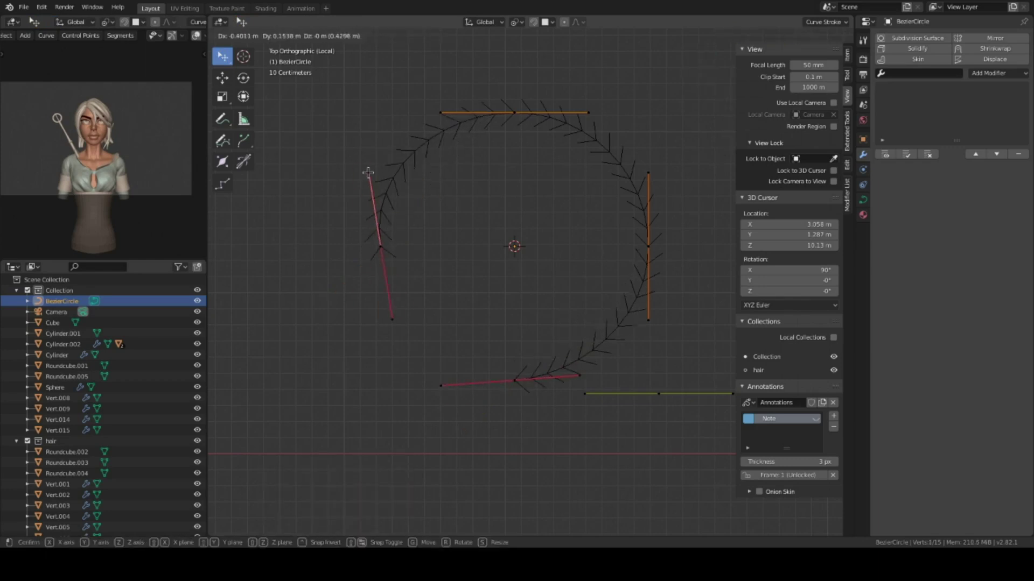
# Extend the curve past its start so the strap ends overlap, smoothing the handles.
pyautogui.press('e')
pyautogui.click(663, 330)
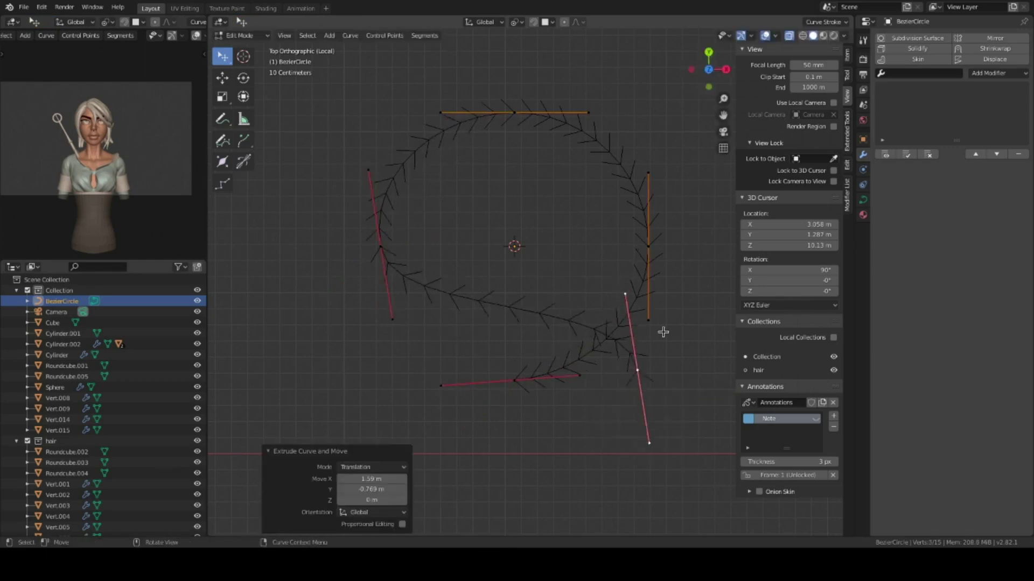
pyautogui.click(619, 323)
pyautogui.press('g')
pyautogui.click(488, 435)
pyautogui.press('g')
pyautogui.click(634, 362)
# Give the strap curve a 0.07 m bevel depth and check it on the arm.
pyautogui.press('KP_Divide')
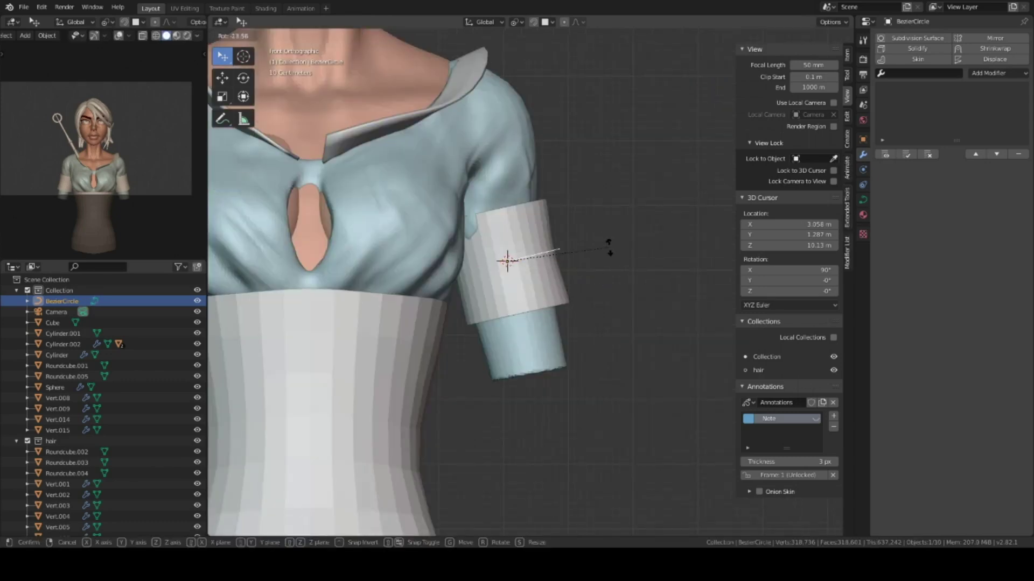
pyautogui.rightClick(609, 249)
pyautogui.moveTo(560, 309); pyautogui.dragTo(484, 225, button='middle')
pyautogui.click(863, 200)
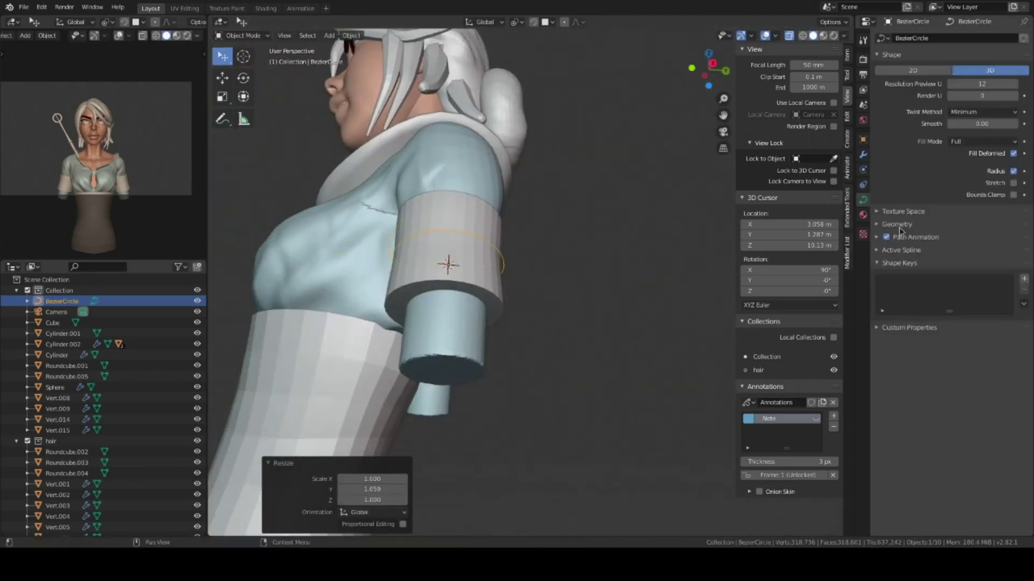
pyautogui.click(897, 224)
pyautogui.moveTo(964, 308); pyautogui.dragTo(967, 308)
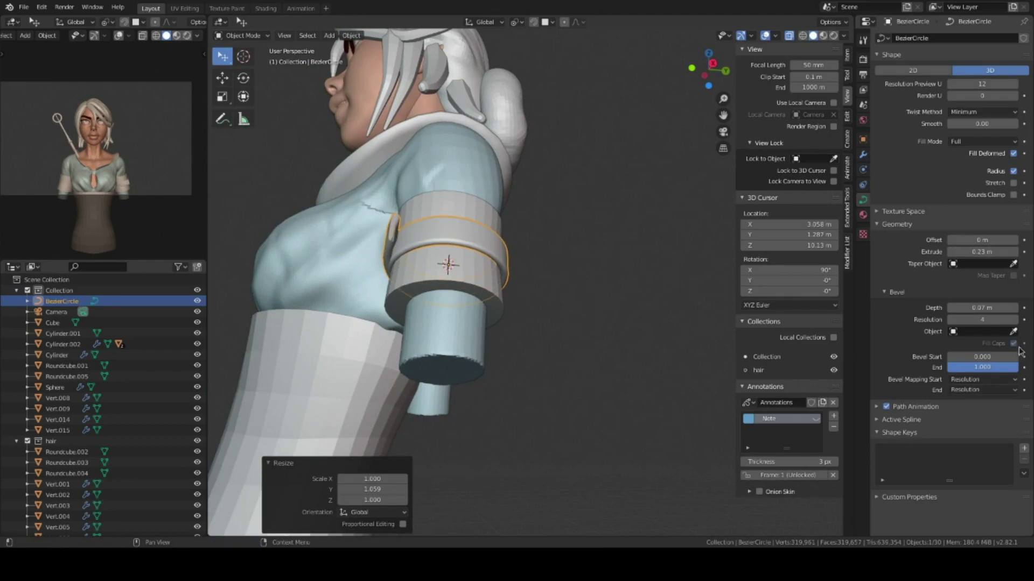
pyautogui.scroll(3, 592, 302)
pyautogui.moveTo(592, 302); pyautogui.dragTo(556, 310, button='middle')
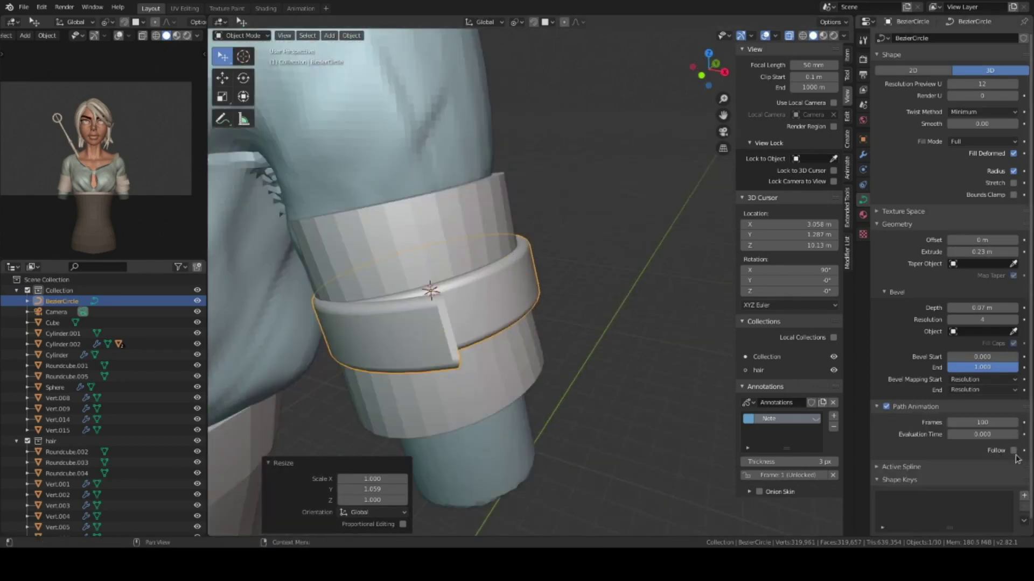
pyautogui.press('KP_1')
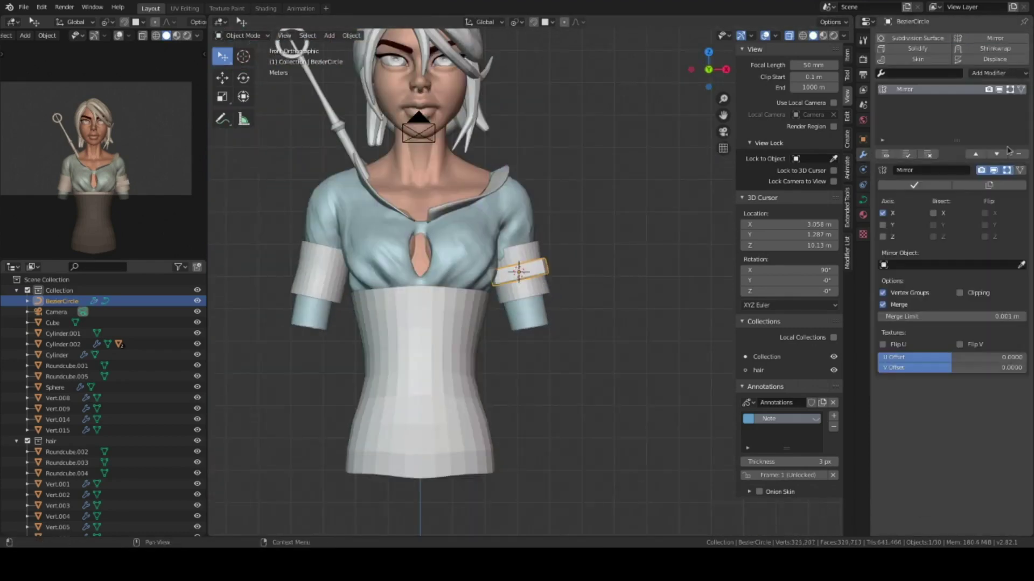
# Sculpt a fold across the blouse shoulder and switch to the Elastic Deform brush.
pyautogui.scroll(-2, 556, 307)
pyautogui.moveTo(556, 307)
pyautogui.mouseDown(button='middle')
pyautogui.moveTo(506, 292)
pyautogui.moveTo(502, 278)
pyautogui.moveTo(585, 308)
pyautogui.moveTo(623, 358)
pyautogui.moveTo(575, 323)
pyautogui.moveTo(536, 321)
pyautogui.mouseUp(button='middle')
pyautogui.moveTo(659, 254)
pyautogui.mouseDown(button='middle')
pyautogui.moveTo(555, 242)
pyautogui.moveTo(532, 218)
pyautogui.mouseUp(button='middle')
pyautogui.keyDown('ctrl'); pyautogui.moveTo(532, 218); pyautogui.dragTo(518, 237); pyautogui.keyUp('ctrl')
pyautogui.moveTo(518, 238); pyautogui.dragTo(532, 275, button='middle')
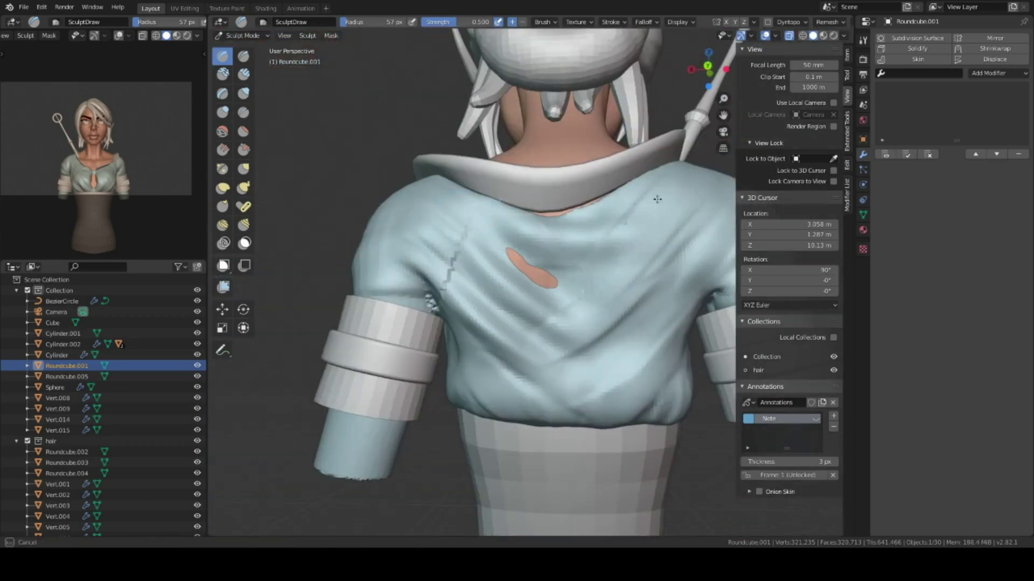
pyautogui.moveTo(657, 199); pyautogui.dragTo(538, 200, button='middle')
pyautogui.hotkey('shift', 'space')
pyautogui.click(544, 352)
pyautogui.moveTo(544, 352)
pyautogui.mouseDown(button='middle')
pyautogui.moveTo(604, 303)
pyautogui.moveTo(560, 282)
pyautogui.mouseUp(button='middle')
pyautogui.hotkey('ctrl', 'Tab')
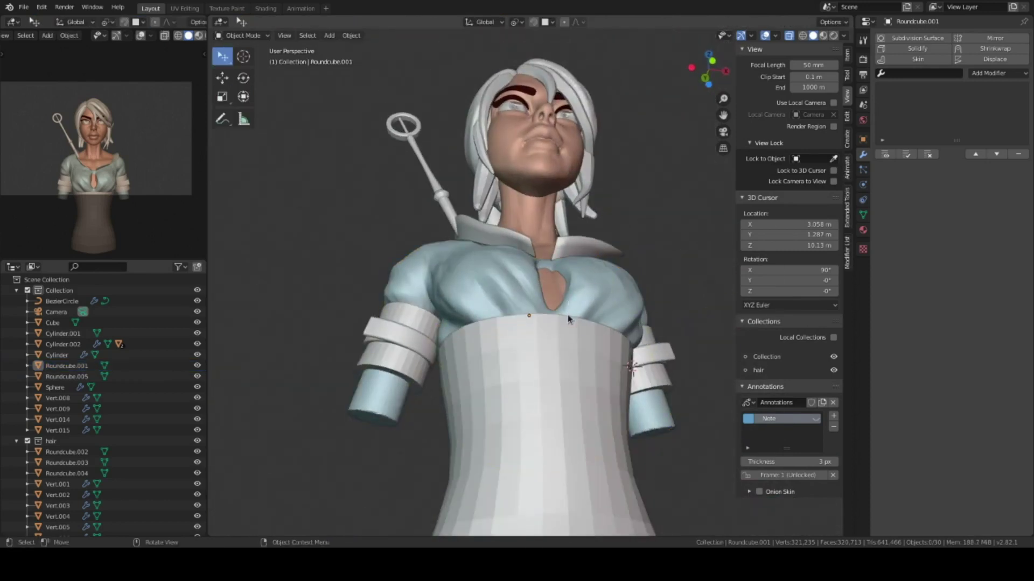
# Rotate the staff to a new angle behind her back and check it from side and front.
pyautogui.click(577, 295)
pyautogui.moveTo(577, 295)
pyautogui.mouseDown(button='middle')
pyautogui.moveTo(570, 343)
pyautogui.moveTo(607, 354)
pyautogui.moveTo(618, 307)
pyautogui.mouseUp(button='middle')
pyautogui.press('r')
pyautogui.click(618, 308)
pyautogui.press('KP_3')
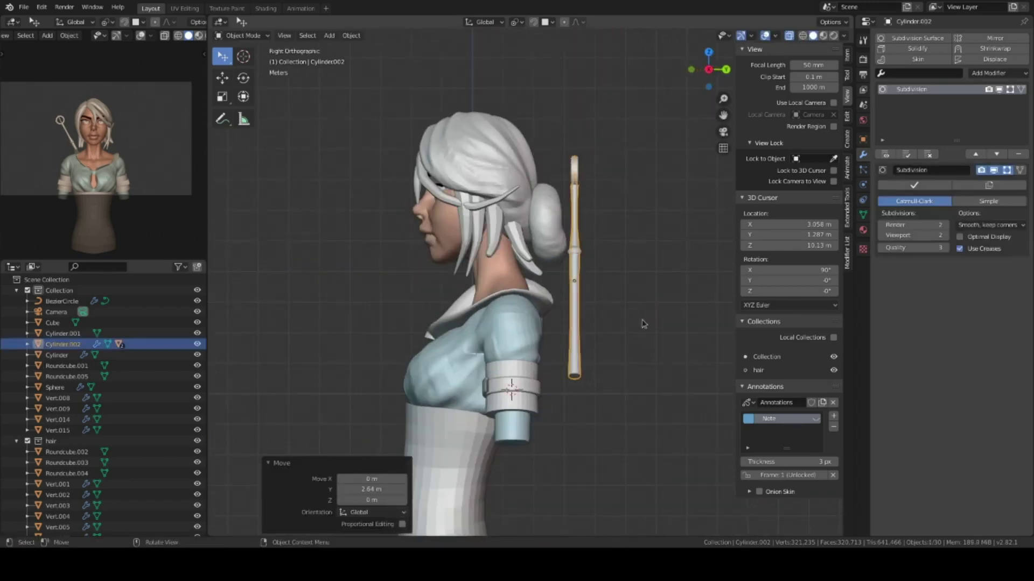
pyautogui.press('KP_1')
pyautogui.click(549, 333)
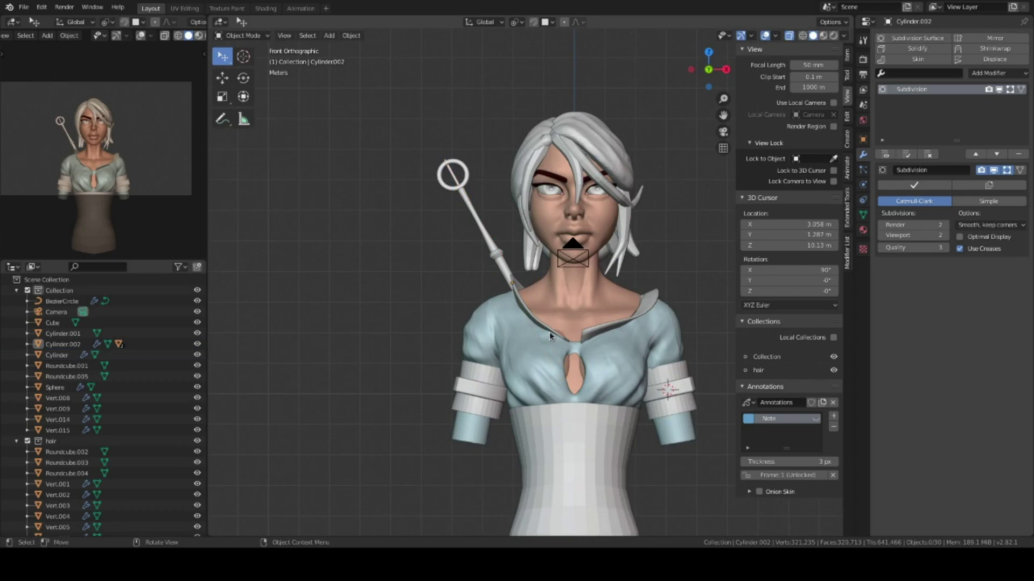
pyautogui.press('Home')
# Select the blouse and inspect it and the sleeve in sculpt mode.
pyautogui.press('a')
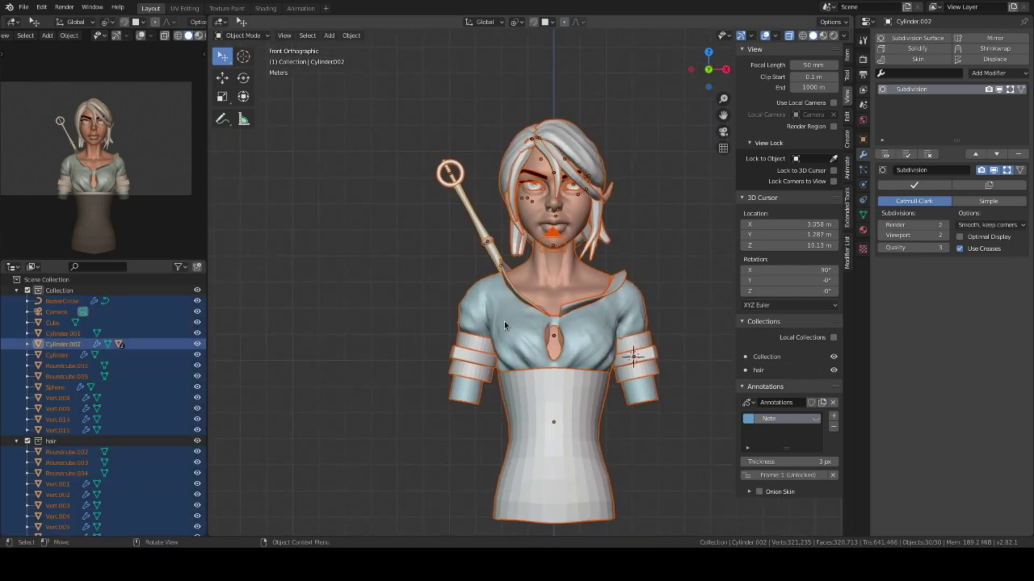
pyautogui.click(452, 248)
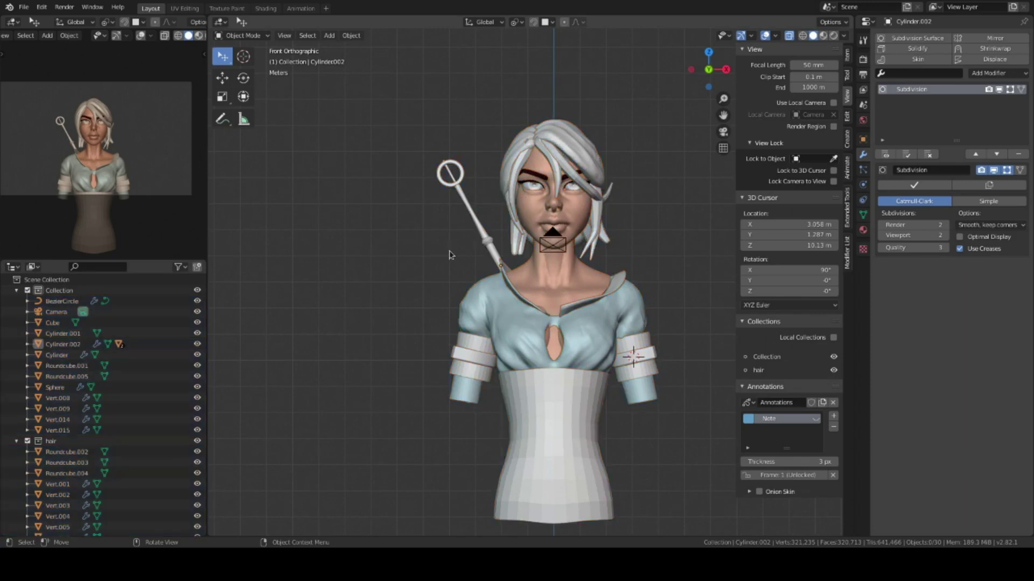
pyautogui.click(519, 330)
pyautogui.hotkey('ctrl', 'Tab')
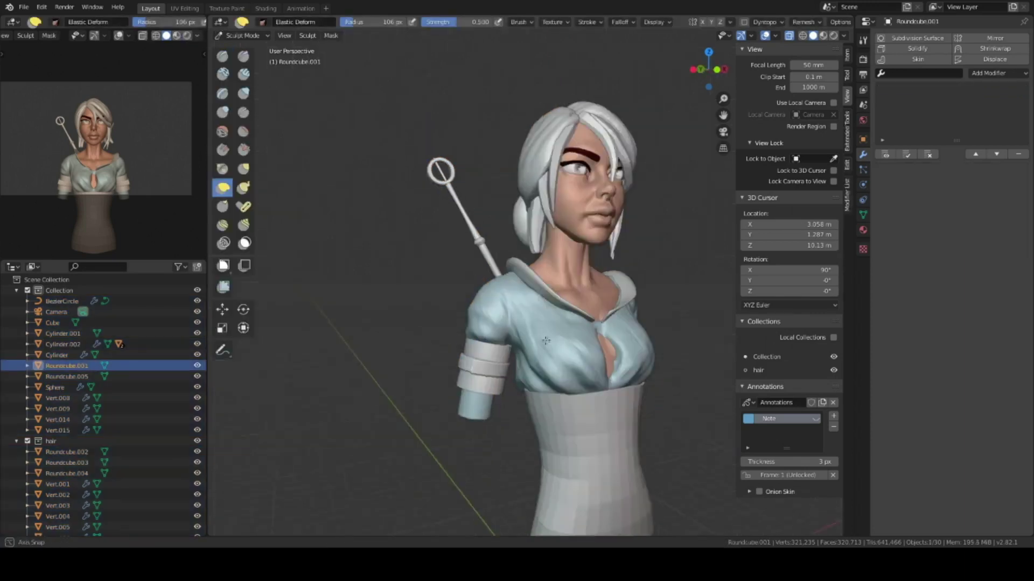
pyautogui.moveTo(519, 330); pyautogui.dragTo(495, 345, button='middle')
pyautogui.scroll(3, 494, 345)
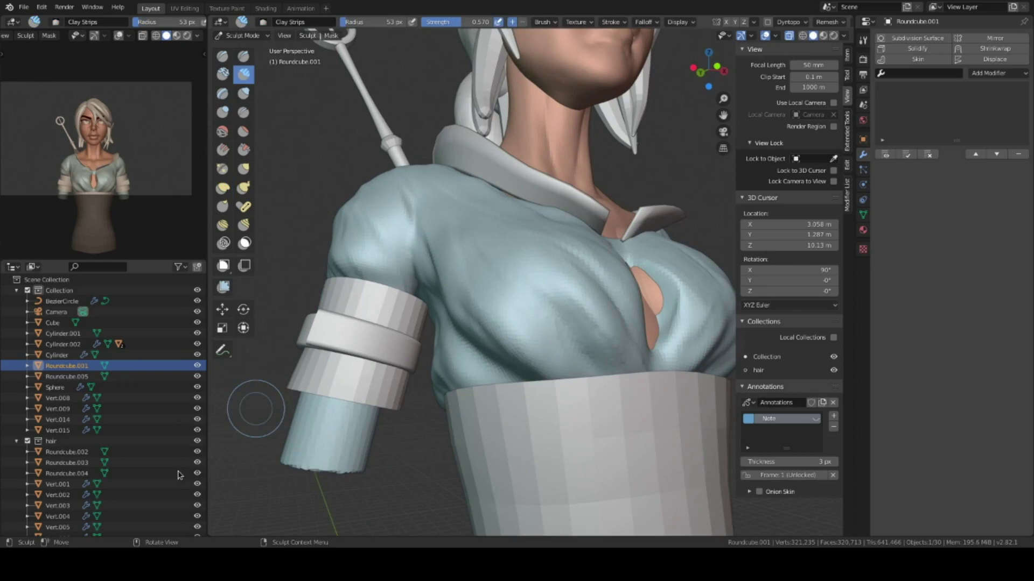
pyautogui.moveTo(570, 323); pyautogui.dragTo(587, 340, button='middle')
pyautogui.moveTo(520, 320); pyautogui.dragTo(483, 301, button='middle')
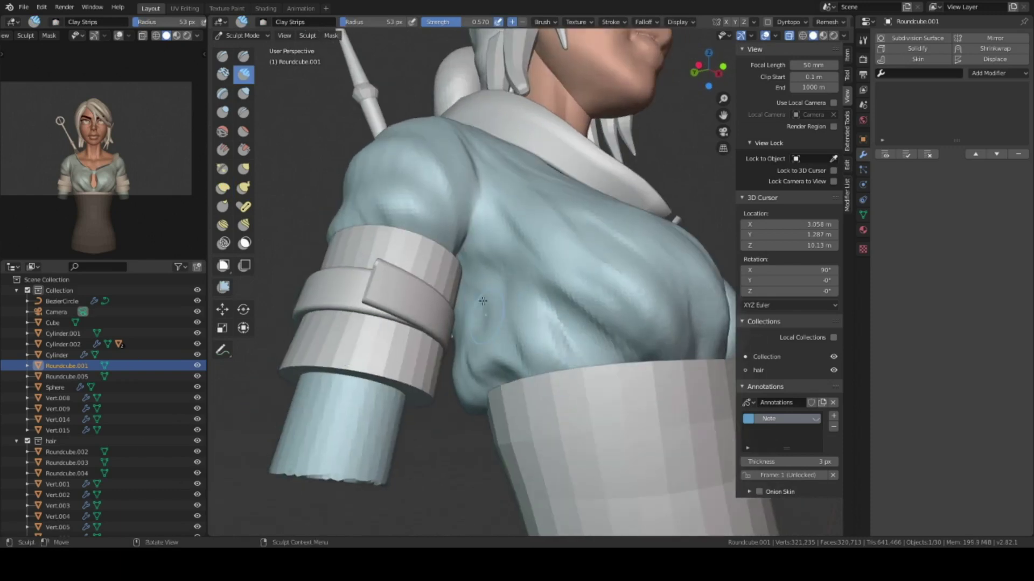
pyautogui.hotkey('ctrl', 'Tab')
pyautogui.scroll(-5, 498, 316)
# Add a level 2 subdivision to the skirt, briefly entering edit mode.
pyautogui.click(577, 335)
pyautogui.moveTo(577, 335)
pyautogui.mouseDown(button='middle')
pyautogui.moveTo(518, 346)
pyautogui.moveTo(565, 302)
pyautogui.moveTo(574, 377)
pyautogui.mouseUp(button='middle')
pyautogui.hotkey('ctrl', '2')
pyautogui.press('Tab')
pyautogui.scroll(2, 519, 345)
pyautogui.hotkey('alt', 'a')
pyautogui.press('Escape')
pyautogui.press('Tab')
pyautogui.press('Tab')
pyautogui.press('Tab')
# Apply the skirt's subdivision and sculpt it while orbiting around the torso.
pyautogui.hotkey('ctrl', 'a')
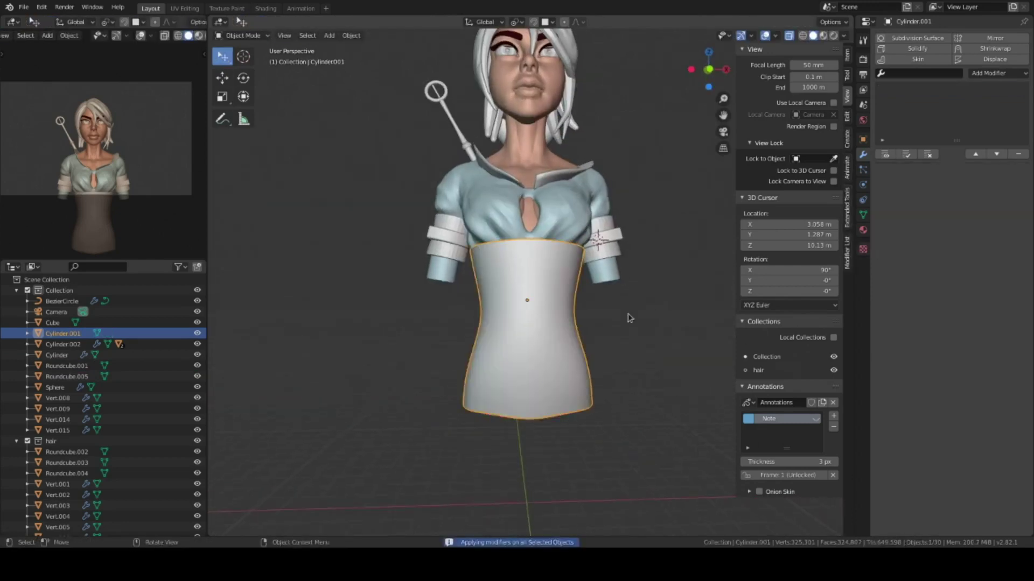
pyautogui.hotkey('ctrl', 'Tab')
pyautogui.moveTo(595, 434)
pyautogui.mouseDown(button='middle')
pyautogui.moveTo(595, 335)
pyautogui.moveTo(547, 296)
pyautogui.moveTo(583, 238)
pyautogui.mouseUp(button='middle')
pyautogui.scroll(3, 573, 268)
pyautogui.scroll(3, 564, 319)
pyautogui.moveTo(590, 310)
pyautogui.mouseDown(button='middle')
pyautogui.moveTo(346, 307)
pyautogui.moveTo(486, 335)
pyautogui.moveTo(506, 358)
pyautogui.mouseUp(button='middle')
pyautogui.moveTo(596, 322)
pyautogui.mouseDown(button='middle')
pyautogui.moveTo(517, 307)
pyautogui.moveTo(535, 309)
pyautogui.moveTo(460, 380)
pyautogui.moveTo(531, 296)
pyautogui.moveTo(593, 398)
pyautogui.moveTo(586, 374)
pyautogui.mouseUp(button='middle')
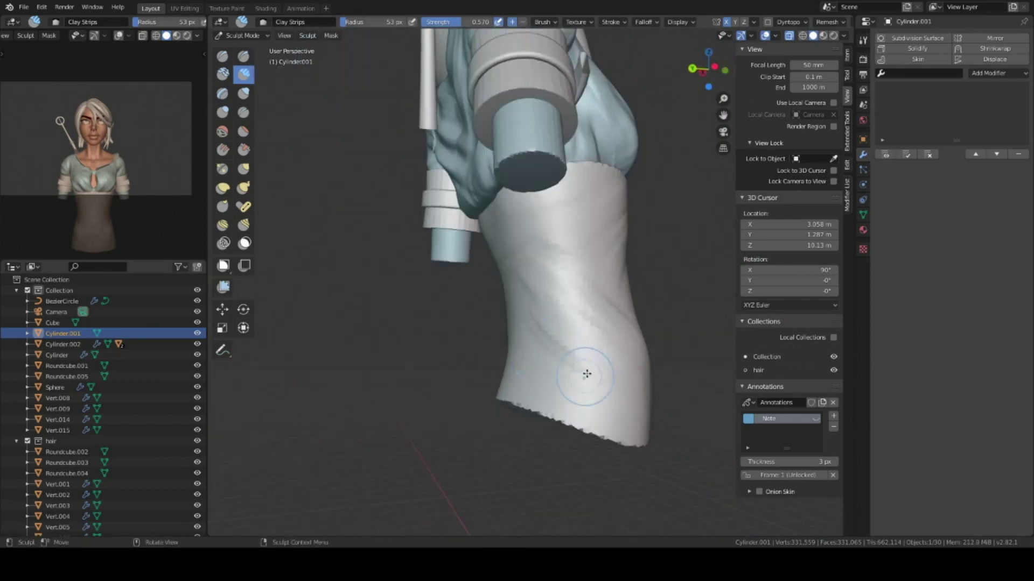
pyautogui.moveTo(596, 336)
pyautogui.mouseDown(button='middle')
pyautogui.moveTo(542, 339)
pyautogui.moveTo(545, 415)
pyautogui.moveTo(577, 411)
pyautogui.moveTo(556, 311)
pyautogui.moveTo(565, 380)
pyautogui.moveTo(662, 492)
pyautogui.moveTo(592, 409)
pyautogui.mouseUp(button='middle')
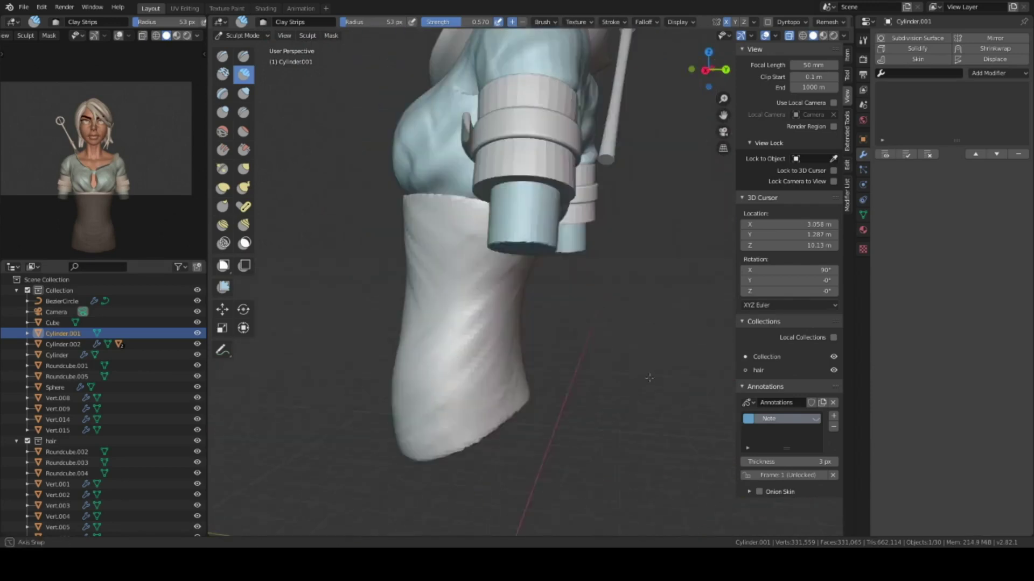
# Reshape the skirt hem with the Elastic Deform brush from back, side and front views.
pyautogui.click(223, 188)
pyautogui.press('f')
pyautogui.moveTo(530, 438); pyautogui.dragTo(538, 368, button='middle')
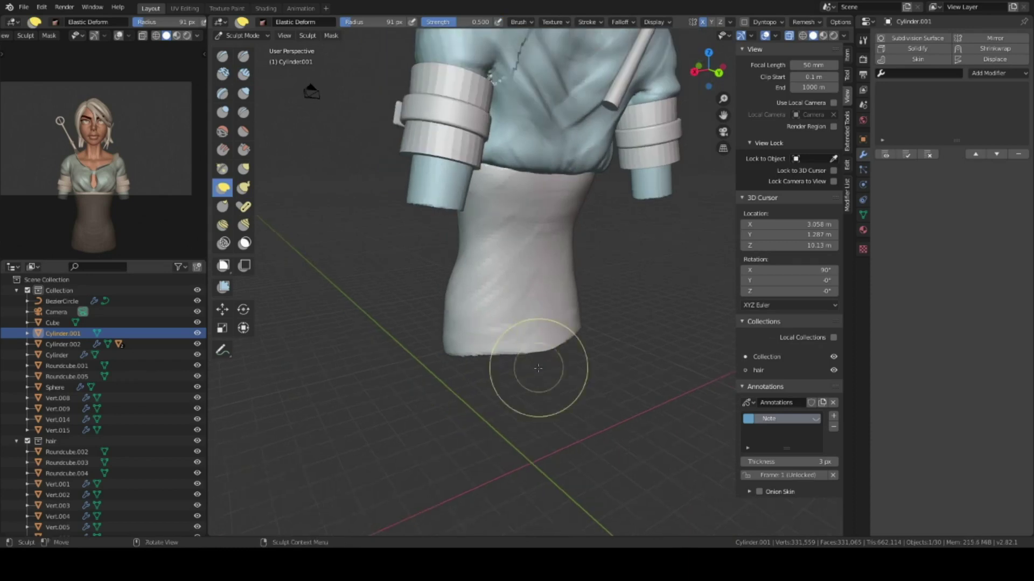
pyautogui.hotkey('ctrl', 'Tab')
pyautogui.moveTo(644, 376)
pyautogui.mouseDown(button='middle')
pyautogui.moveTo(576, 329)
pyautogui.moveTo(576, 301)
pyautogui.moveTo(612, 265)
pyautogui.moveTo(593, 280)
pyautogui.mouseUp(button='middle')
pyautogui.hotkey('ctrl', 'Tab')
pyautogui.hotkey('ctrl', 'Tab')
pyautogui.press('KP_1')
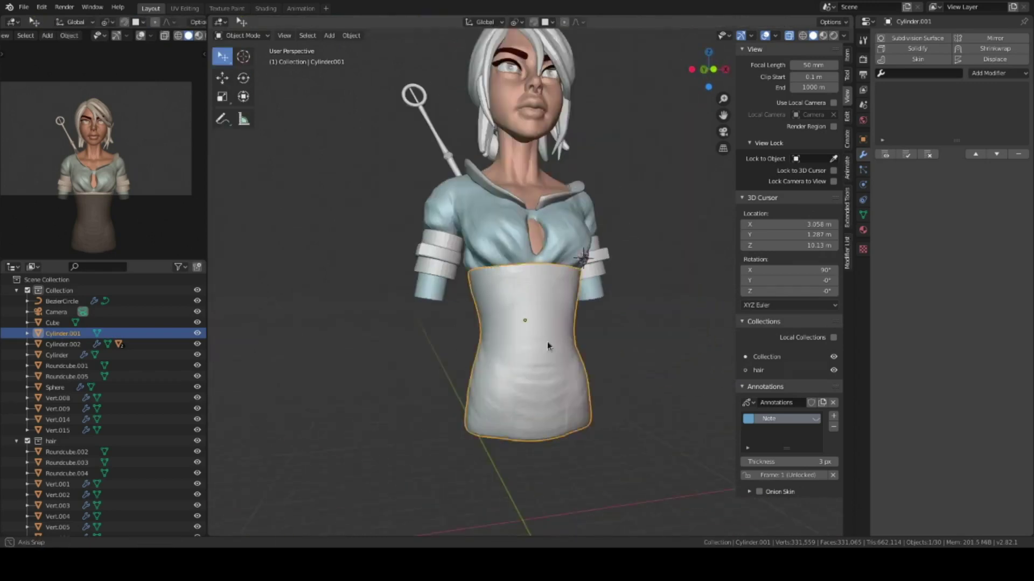
pyautogui.scroll(2, 547, 342)
pyautogui.scroll(1, 563, 352)
pyautogui.scroll(1, 554, 349)
pyautogui.scroll(1, 525, 366)
# Select the blouse and sculpt wrinkles across the shoulder and upper back.
pyautogui.scroll(1, 516, 353)
pyautogui.click(533, 337)
pyautogui.hotkey('ctrl', 'Tab')
pyautogui.moveTo(555, 278)
pyautogui.mouseDown(button='middle')
pyautogui.moveTo(624, 286)
pyautogui.moveTo(657, 266)
pyautogui.moveTo(545, 297)
pyautogui.moveTo(559, 285)
pyautogui.moveTo(544, 232)
pyautogui.mouseUp(button='middle')
pyautogui.scroll(3, 625, 290)
pyautogui.scroll(2, 576, 274)
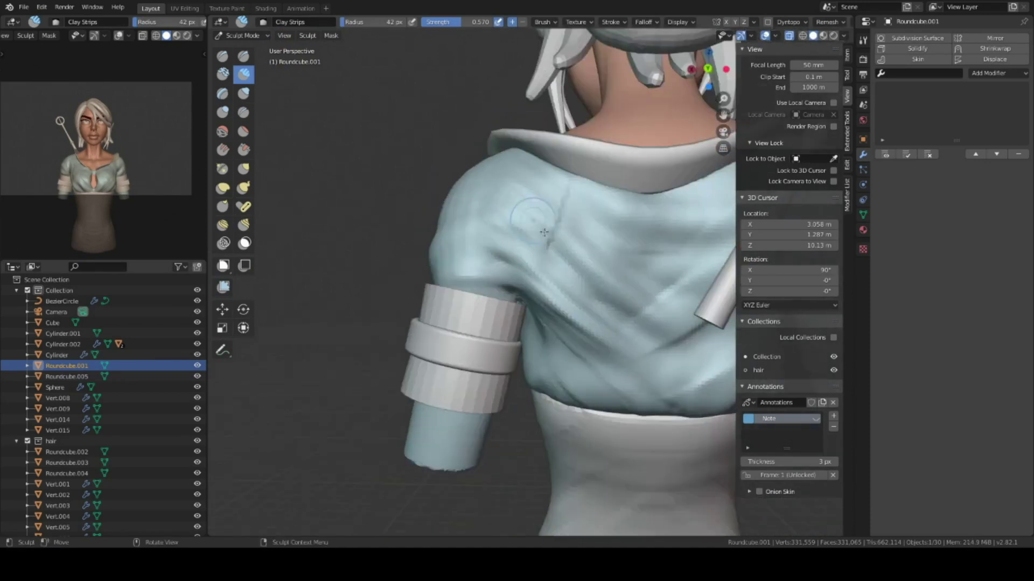
pyautogui.moveTo(679, 249)
pyautogui.mouseDown(button='middle')
pyautogui.moveTo(621, 253)
pyautogui.moveTo(590, 317)
pyautogui.mouseUp(button='middle')
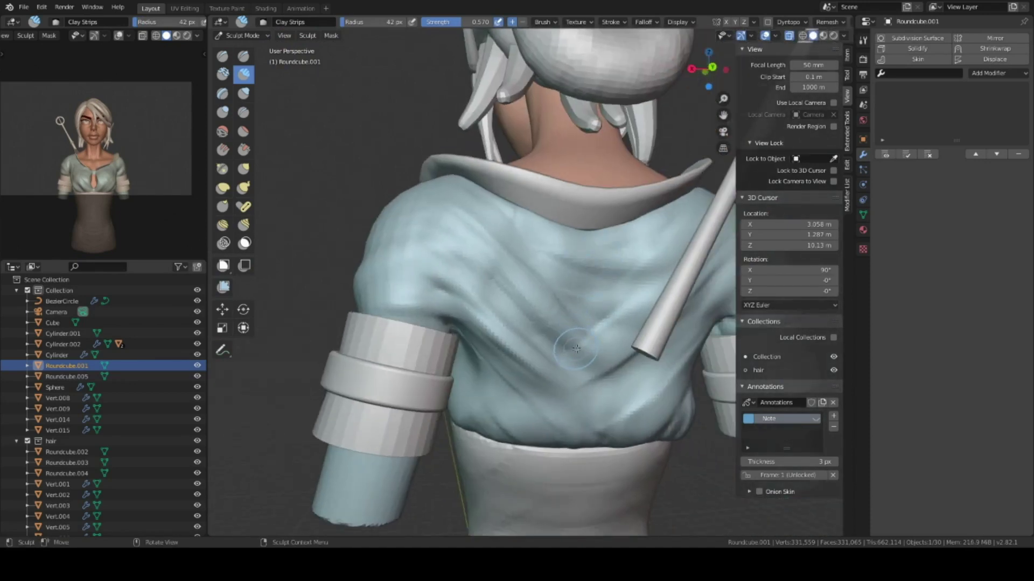
pyautogui.moveTo(577, 351); pyautogui.dragTo(561, 299, button='middle')
pyautogui.moveTo(537, 350)
pyautogui.mouseDown(button='middle')
pyautogui.moveTo(495, 342)
pyautogui.moveTo(530, 339)
pyautogui.moveTo(525, 367)
pyautogui.moveTo(496, 338)
pyautogui.mouseUp(button='middle')
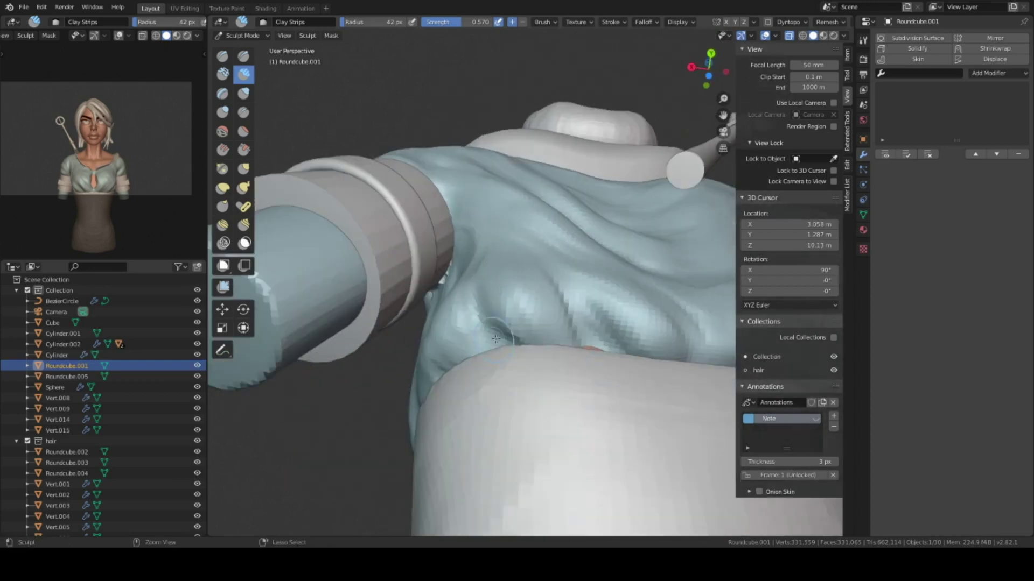
pyautogui.moveTo(604, 352); pyautogui.dragTo(587, 339, button='middle')
# Continue sculpting blouse folds over the chest, shoulders, collar and lower back.
pyautogui.moveTo(623, 265)
pyautogui.mouseDown(button='middle')
pyautogui.moveTo(653, 369)
pyautogui.moveTo(595, 292)
pyautogui.moveTo(516, 320)
pyautogui.mouseUp(button='middle')
pyautogui.moveTo(526, 392)
pyautogui.mouseDown(button='middle')
pyautogui.moveTo(636, 291)
pyautogui.moveTo(512, 325)
pyautogui.mouseUp(button='middle')
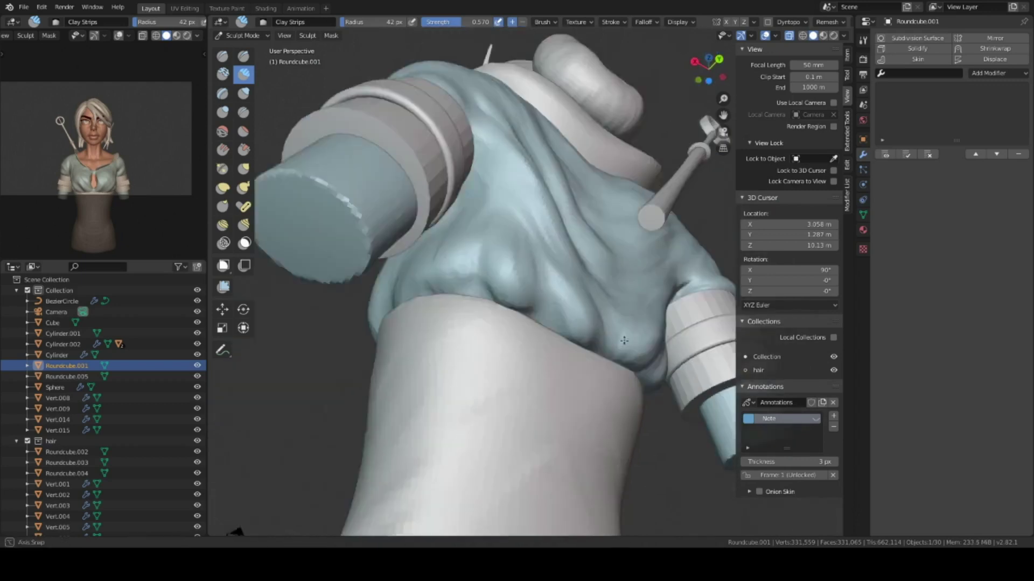
pyautogui.moveTo(519, 409)
pyautogui.mouseDown(button='middle')
pyautogui.moveTo(582, 295)
pyautogui.moveTo(631, 279)
pyautogui.mouseUp(button='middle')
pyautogui.moveTo(673, 253)
pyautogui.mouseDown(button='middle')
pyautogui.moveTo(590, 298)
pyautogui.moveTo(620, 329)
pyautogui.moveTo(629, 289)
pyautogui.mouseUp(button='middle')
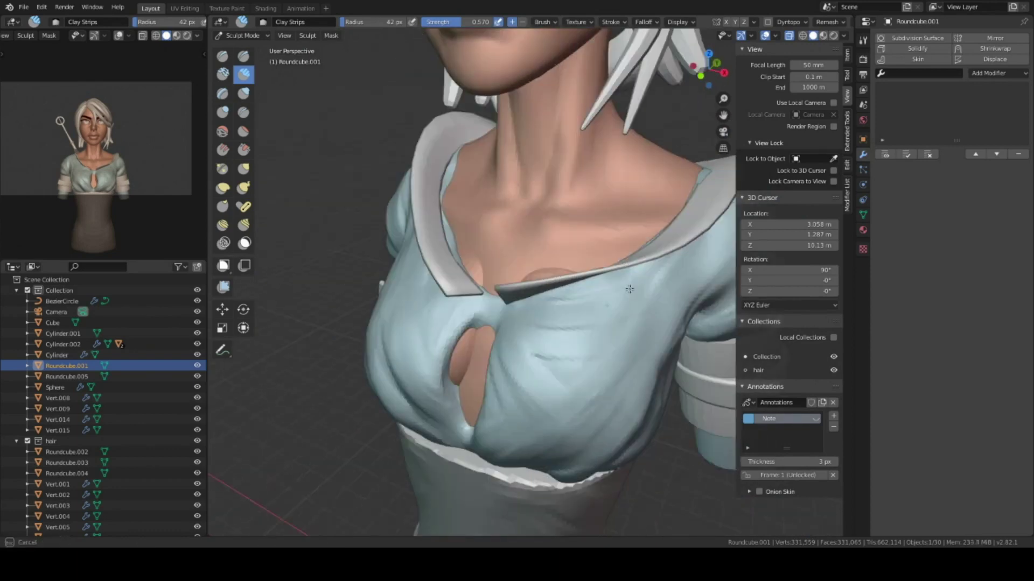
pyautogui.moveTo(581, 314)
pyautogui.mouseDown(button='middle')
pyautogui.moveTo(545, 323)
pyautogui.moveTo(526, 314)
pyautogui.moveTo(476, 336)
pyautogui.moveTo(650, 413)
pyautogui.mouseUp(button='middle')
pyautogui.moveTo(595, 284)
pyautogui.mouseDown(button='middle')
pyautogui.moveTo(564, 356)
pyautogui.moveTo(538, 366)
pyautogui.mouseUp(button='middle')
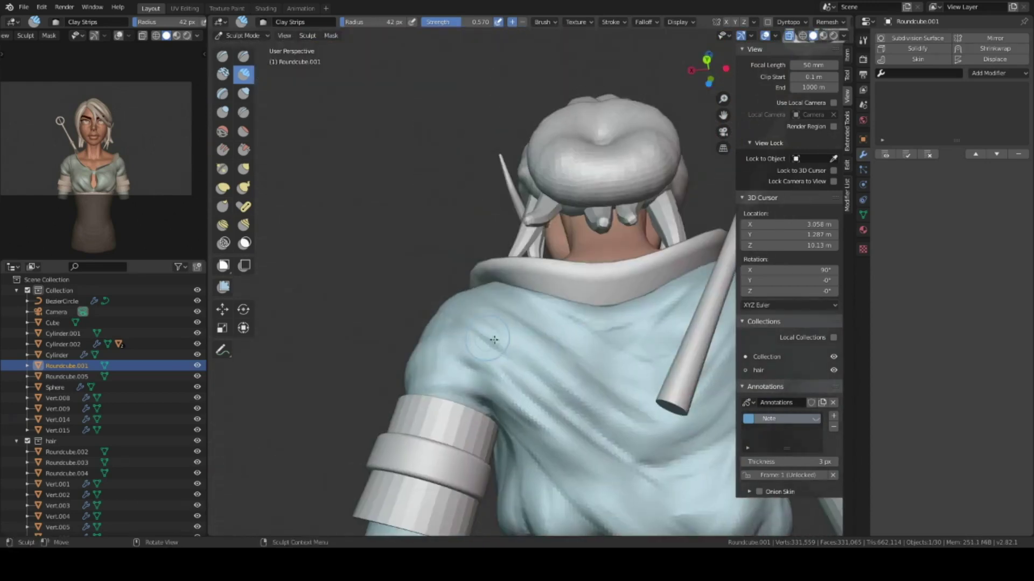
pyautogui.moveTo(646, 429); pyautogui.dragTo(584, 385, button='middle')
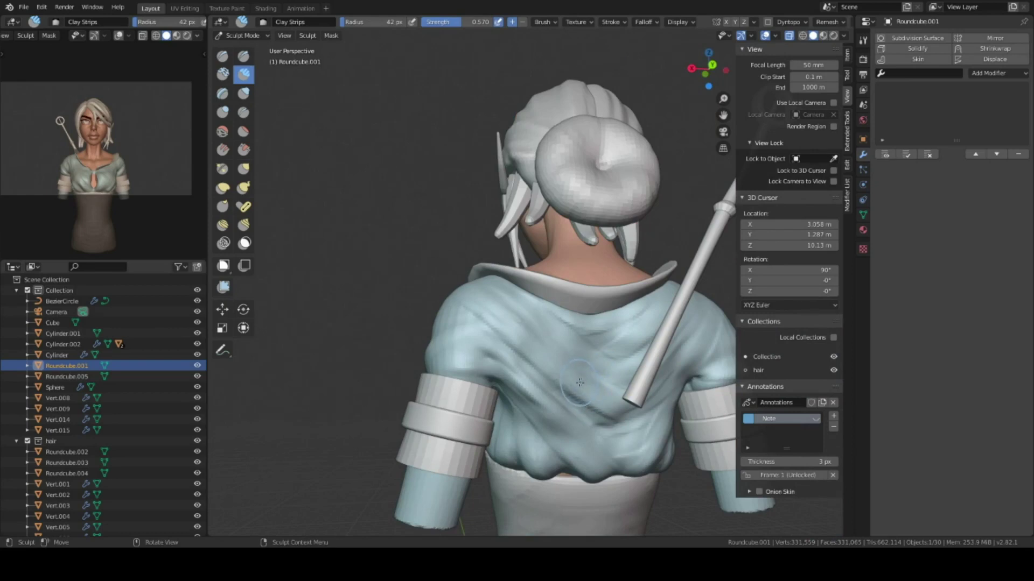
pyautogui.moveTo(572, 360)
pyautogui.mouseDown(button='middle')
pyautogui.moveTo(568, 341)
pyautogui.moveTo(488, 302)
pyautogui.moveTo(599, 333)
pyautogui.moveTo(568, 321)
pyautogui.mouseUp(button='middle')
# Select the body, toggle local view, and sculpt the collarbones on the chest.
pyautogui.click(66, 376)
pyautogui.press('KP_Divide')
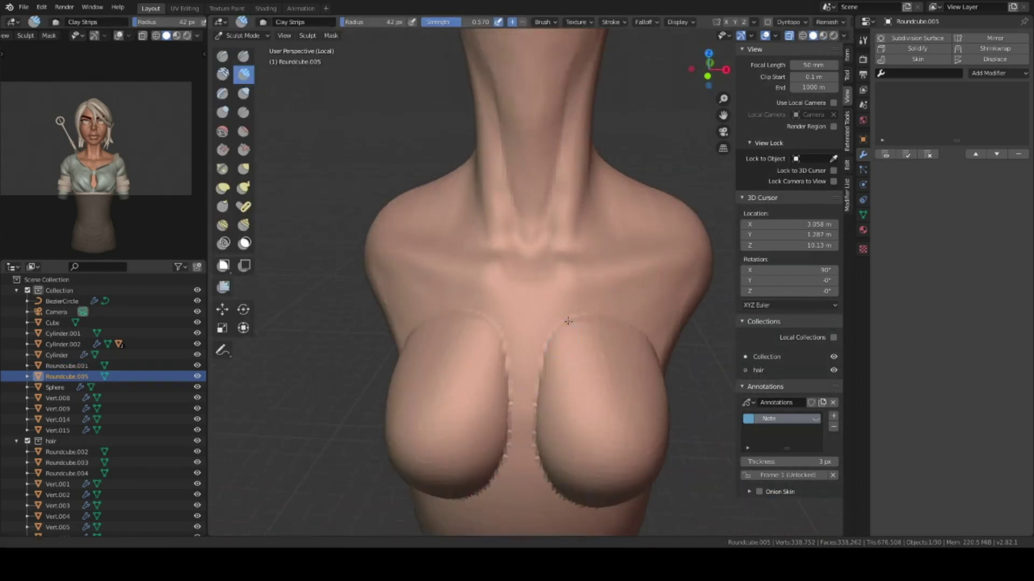
pyautogui.press('KP_Divide')
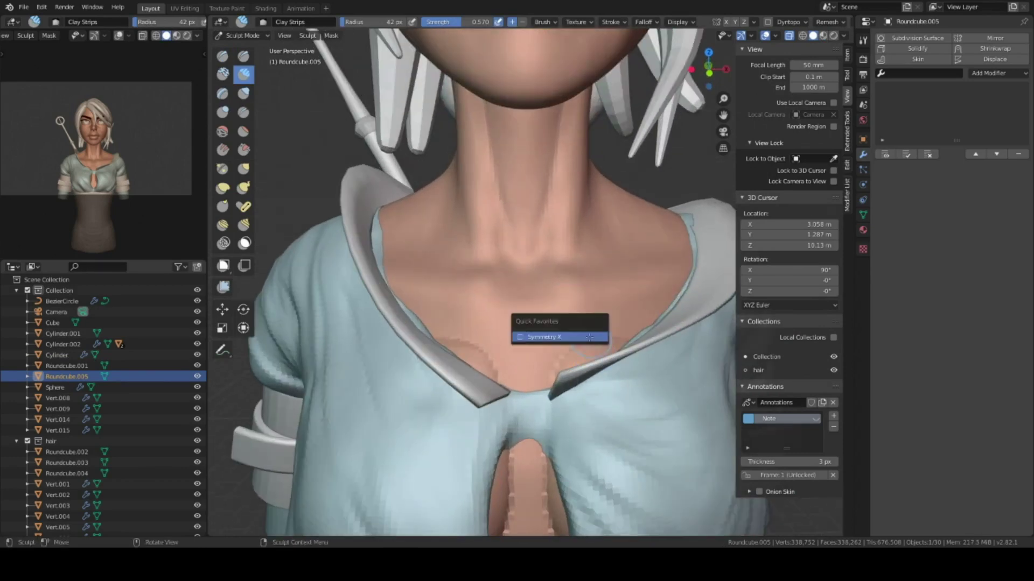
pyautogui.moveTo(607, 344)
pyautogui.mouseDown(button='middle')
pyautogui.moveTo(588, 368)
pyautogui.moveTo(626, 382)
pyautogui.moveTo(541, 368)
pyautogui.mouseUp(button='middle')
pyautogui.scroll(3, 553, 359)
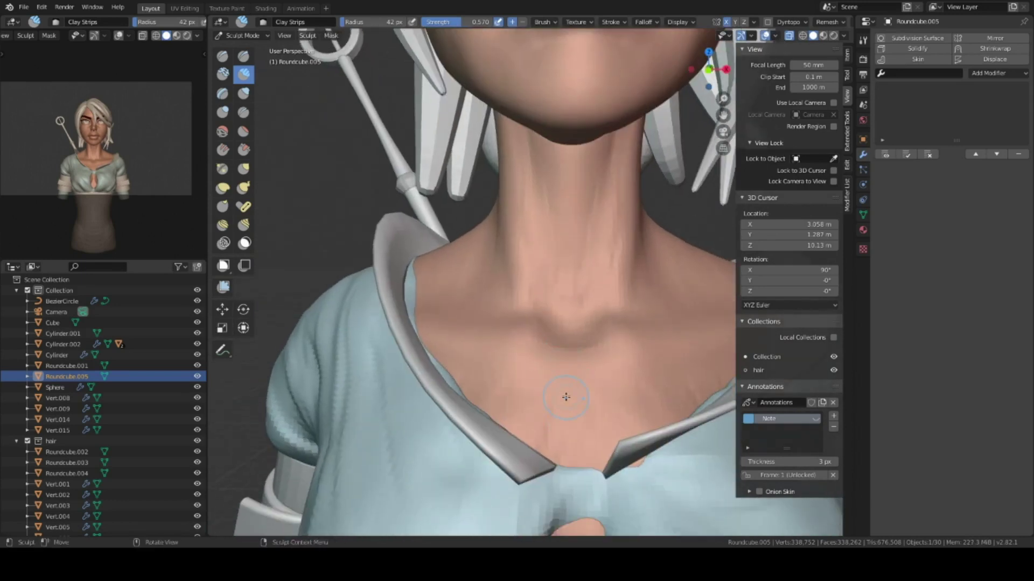
pyautogui.moveTo(566, 397)
pyautogui.mouseDown(button='middle')
pyautogui.moveTo(577, 326)
pyautogui.moveTo(571, 390)
pyautogui.mouseUp(button='middle')
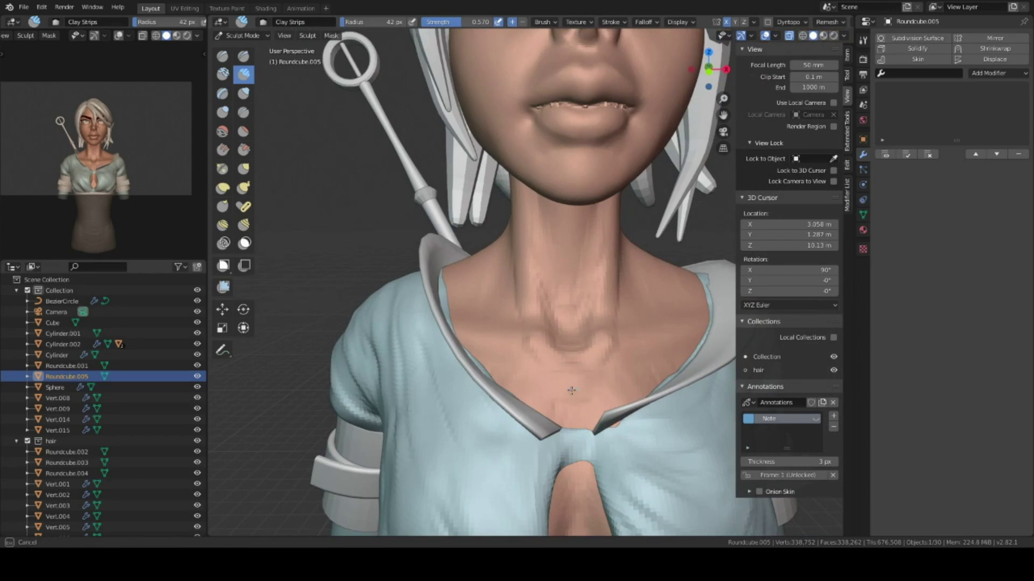
# Refine the neck tendons, then return to Object Mode in front view.
pyautogui.scroll(-5, 598, 430)
pyautogui.moveTo(598, 430); pyautogui.dragTo(538, 409, button='middle')
pyautogui.scroll(3, 539, 409)
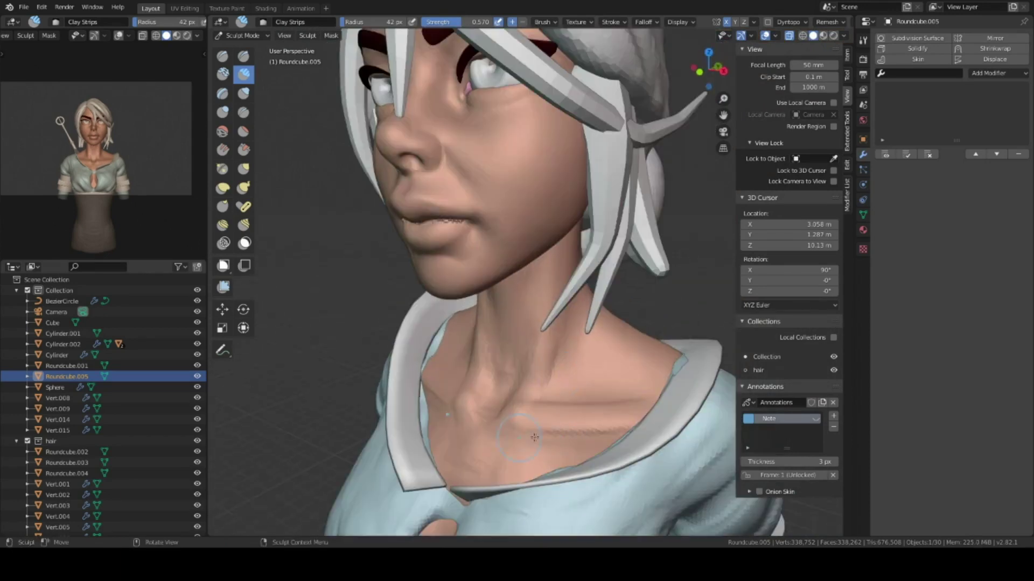
pyautogui.scroll(-3, 537, 405)
pyautogui.hotkey('ctrl', 'Tab')
pyautogui.click(538, 405)
pyautogui.press('KP_1')
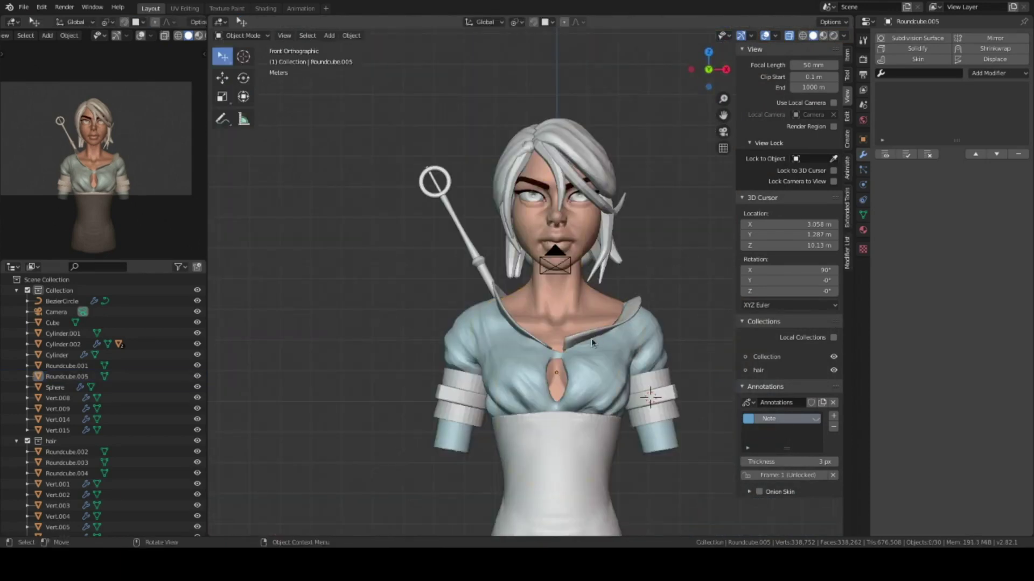
# In front view, add a Bezier circle at the torso, scaled to 2.626.
pyautogui.scroll(-1, 590, 337)
pyautogui.moveTo(590, 333)
pyautogui.keyDown('shift'); pyautogui.mouseDown(button='middle')
pyautogui.moveTo(569, 319)
pyautogui.moveTo(476, 328)
pyautogui.moveTo(489, 320)
pyautogui.moveTo(591, 353)
pyautogui.moveTo(539, 334)
pyautogui.mouseUp(button='middle'); pyautogui.keyUp('shift')
pyautogui.click(591, 353)
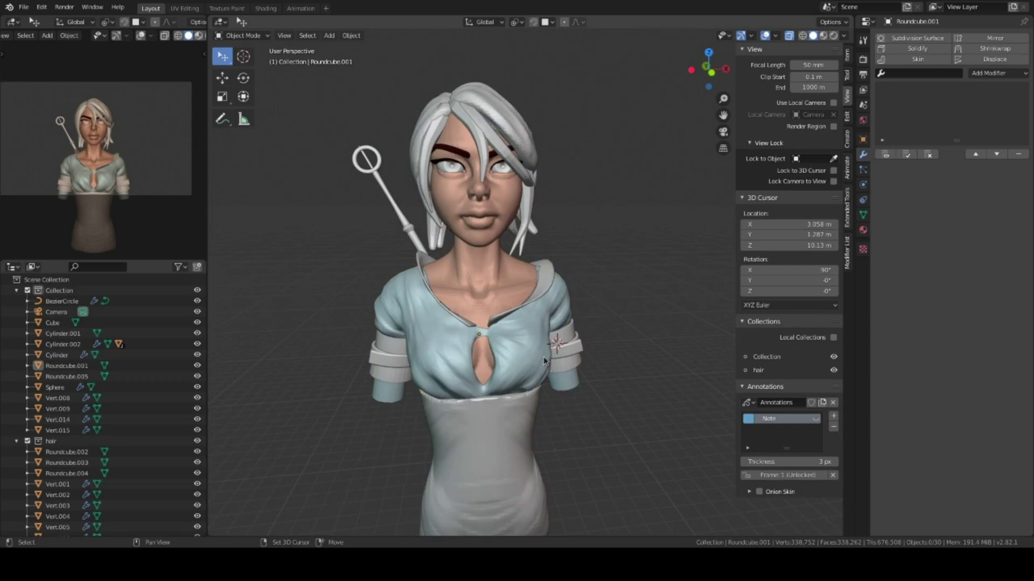
pyautogui.press('KP_1')
pyautogui.keyDown('shift'); pyautogui.moveTo(601, 344); pyautogui.dragTo(576, 306, button='middle'); pyautogui.keyUp('shift')
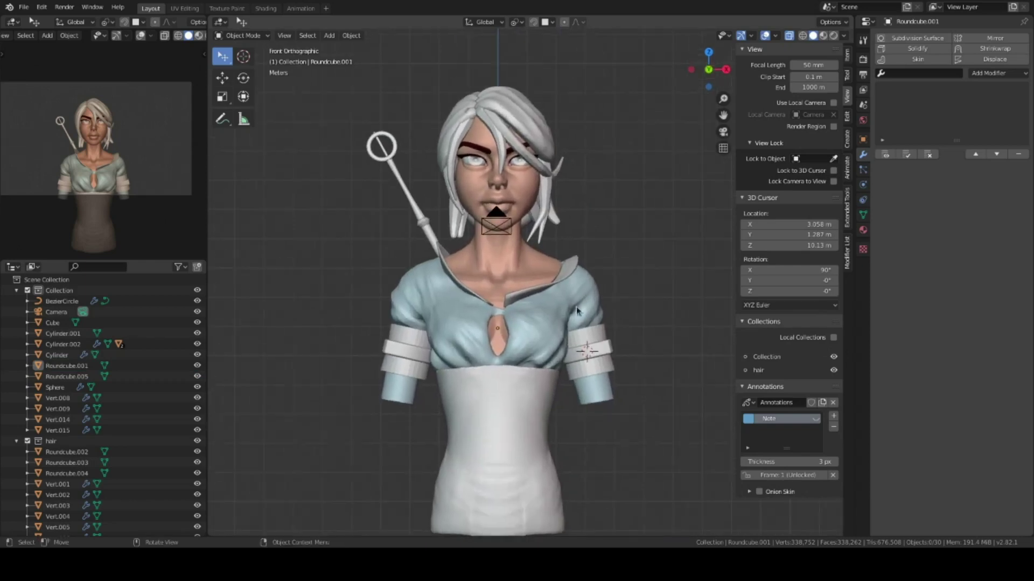
pyautogui.click(576, 306)
pyautogui.hotkey('shift', 'a')
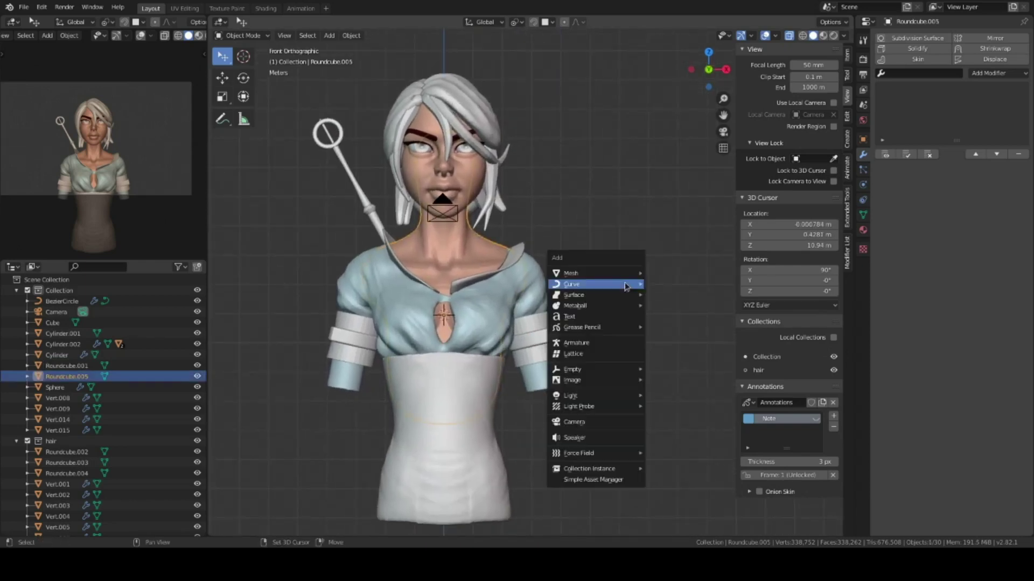
pyautogui.moveTo(593, 283)
pyautogui.click(667, 60)
pyautogui.click(635, 412)
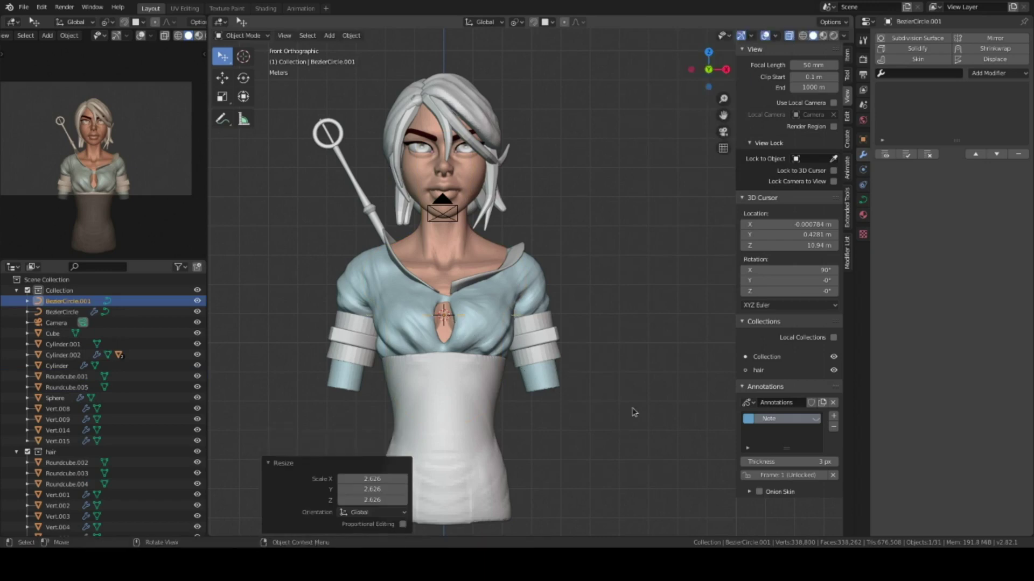
pyautogui.click(594, 434)
# In Edit Mode, drag the circle's control points toward the shoulder to start the strap.
pyautogui.press('Tab')
pyautogui.moveTo(572, 350)
pyautogui.mouseDown(button='middle')
pyautogui.moveTo(516, 345)
pyautogui.moveTo(530, 377)
pyautogui.mouseUp(button='middle')
pyautogui.press('g')
pyautogui.click(468, 351)
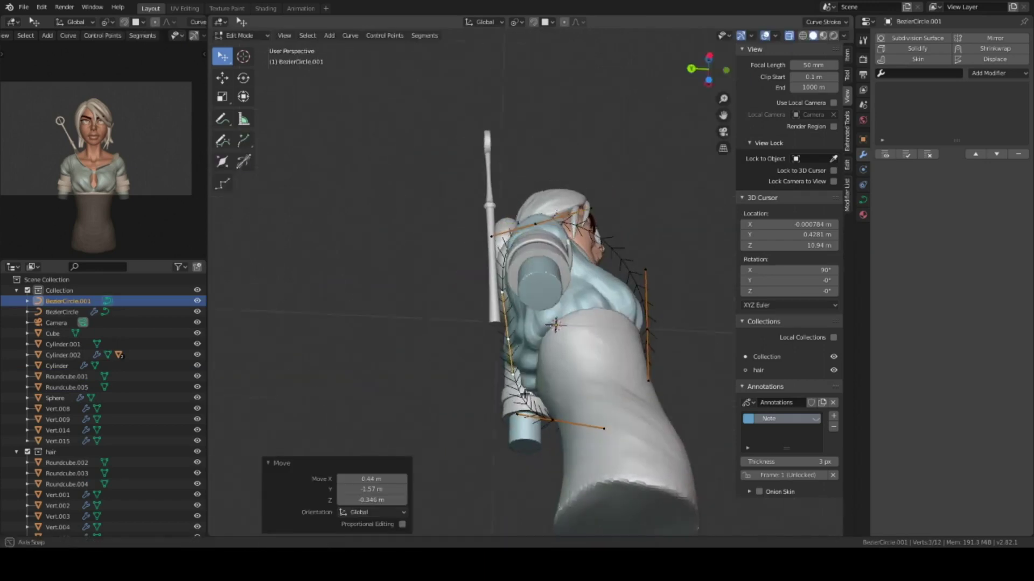
pyautogui.moveTo(531, 377); pyautogui.dragTo(512, 385)
pyautogui.moveTo(512, 385); pyautogui.dragTo(464, 373, button='middle')
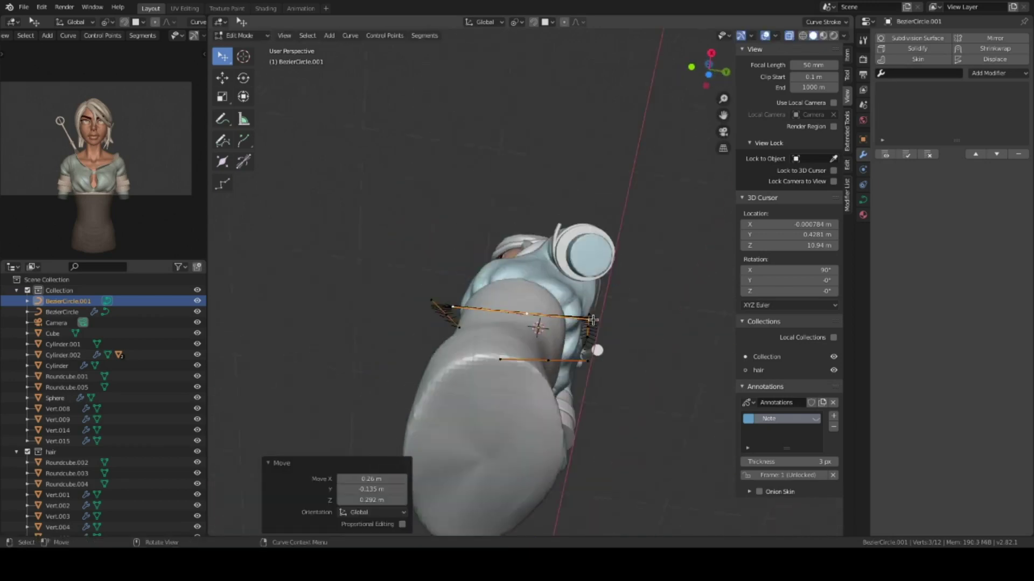
pyautogui.moveTo(560, 272); pyautogui.dragTo(516, 334, button='middle')
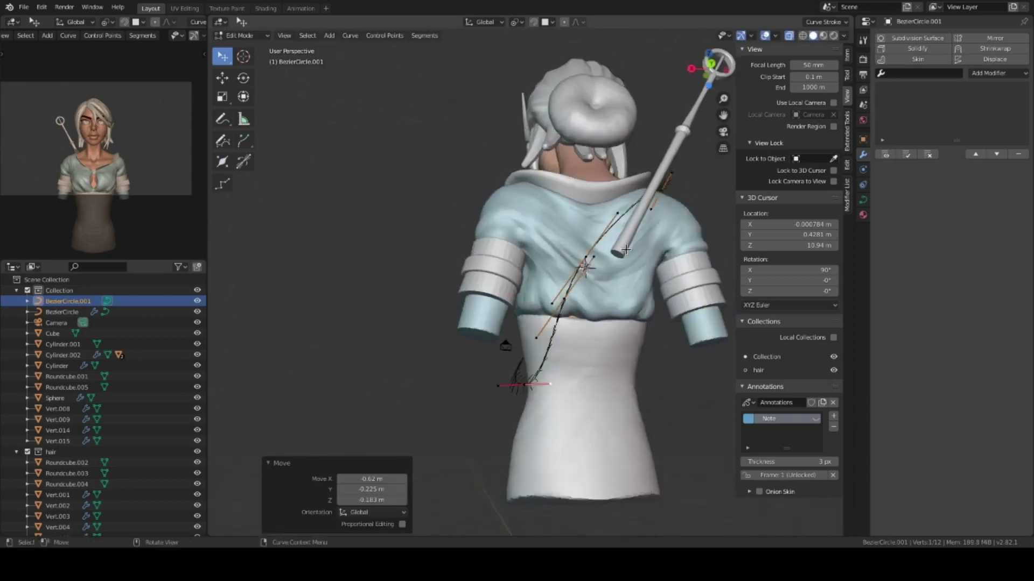
pyautogui.moveTo(516, 333); pyautogui.dragTo(504, 409)
pyautogui.moveTo(619, 307)
pyautogui.mouseDown(button='middle')
pyautogui.moveTo(664, 299)
pyautogui.moveTo(619, 355)
pyautogui.mouseUp(button='middle')
pyautogui.moveTo(619, 356); pyautogui.dragTo(611, 371)
pyautogui.moveTo(611, 372); pyautogui.dragTo(516, 301, button='middle')
# Move the strap points further into place and scale them toward their centre.
pyautogui.press('g')
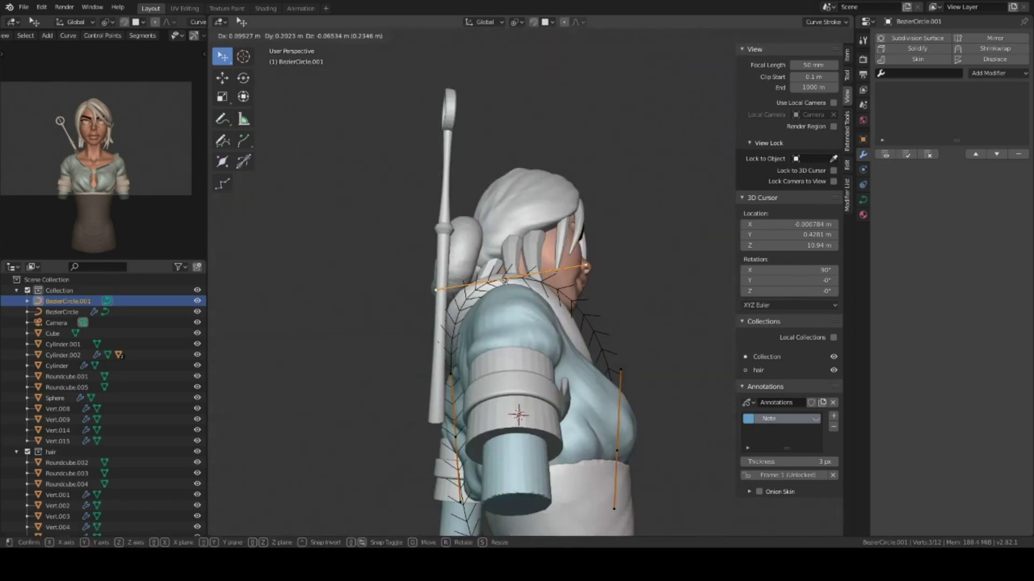
pyautogui.click(582, 305)
pyautogui.moveTo(581, 305)
pyautogui.mouseDown(button='middle')
pyautogui.moveTo(547, 316)
pyautogui.moveTo(486, 366)
pyautogui.mouseUp(button='middle')
pyautogui.press('g')
pyautogui.click(548, 316)
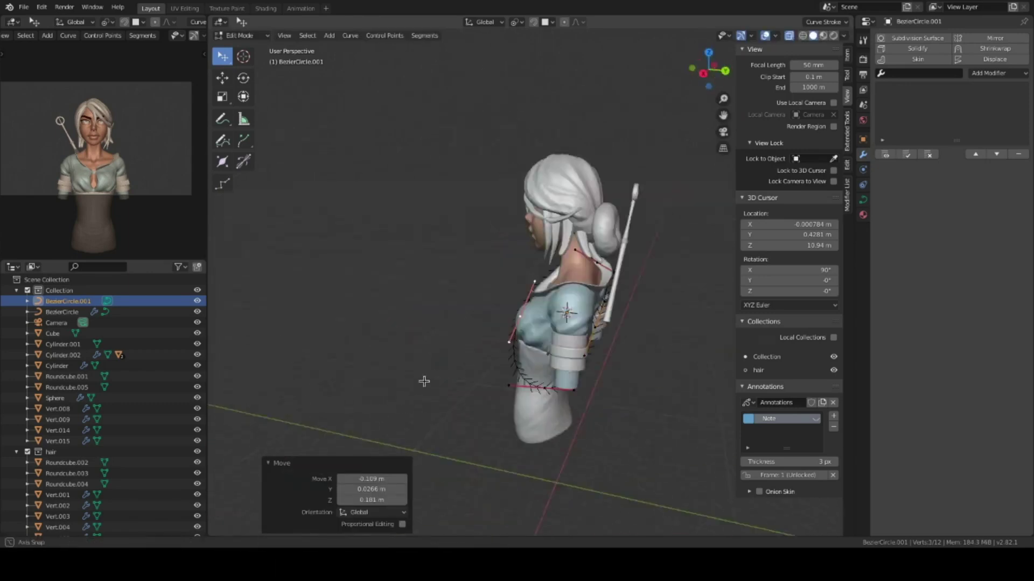
pyautogui.press('s')
pyautogui.click(601, 401)
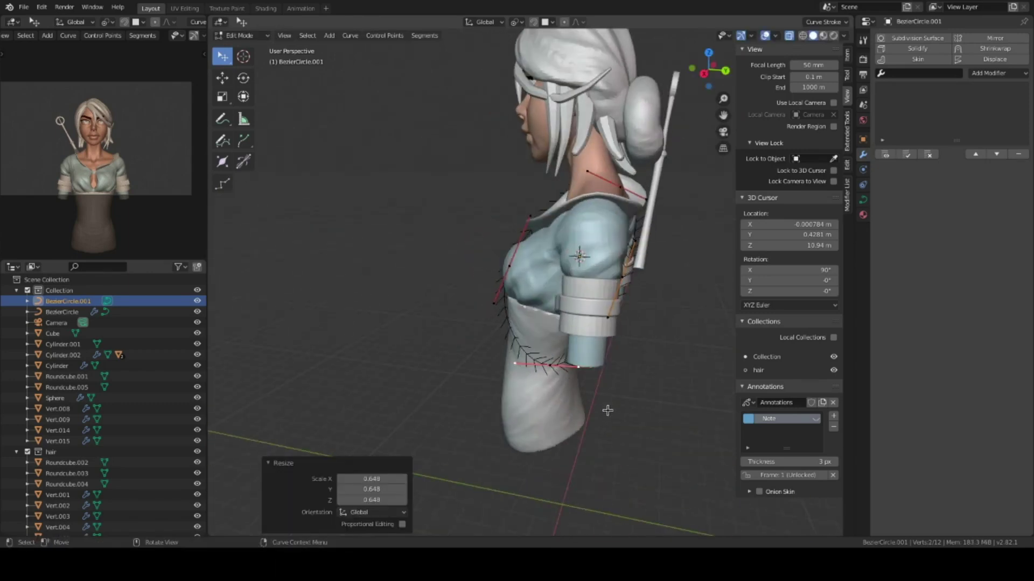
pyautogui.moveTo(607, 411); pyautogui.dragTo(630, 406, button='middle')
pyautogui.click(863, 200)
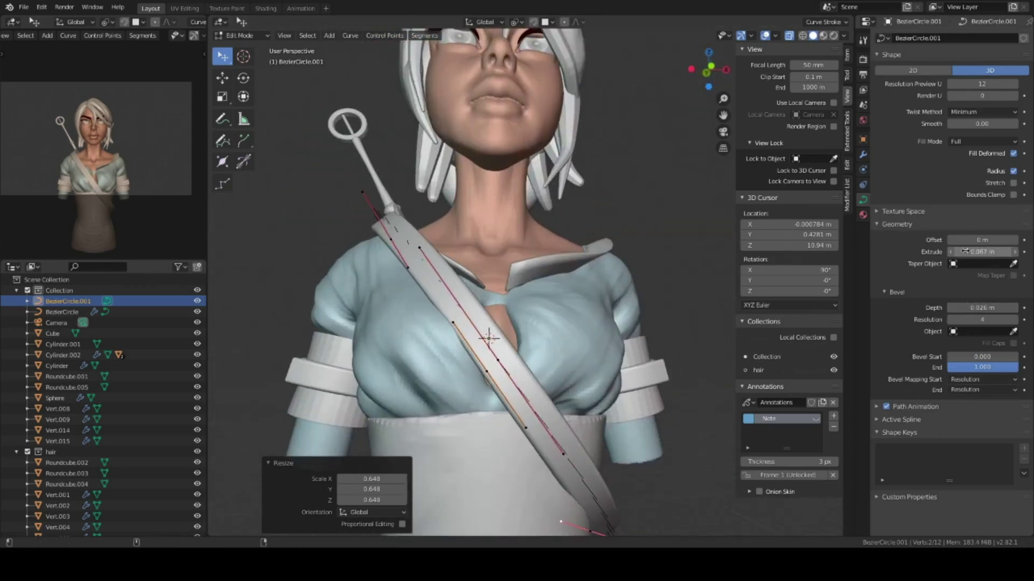
# Tilt the strap at its hip end point and reposition the shoulder point.
pyautogui.press('KP_1')
pyautogui.click(577, 451)
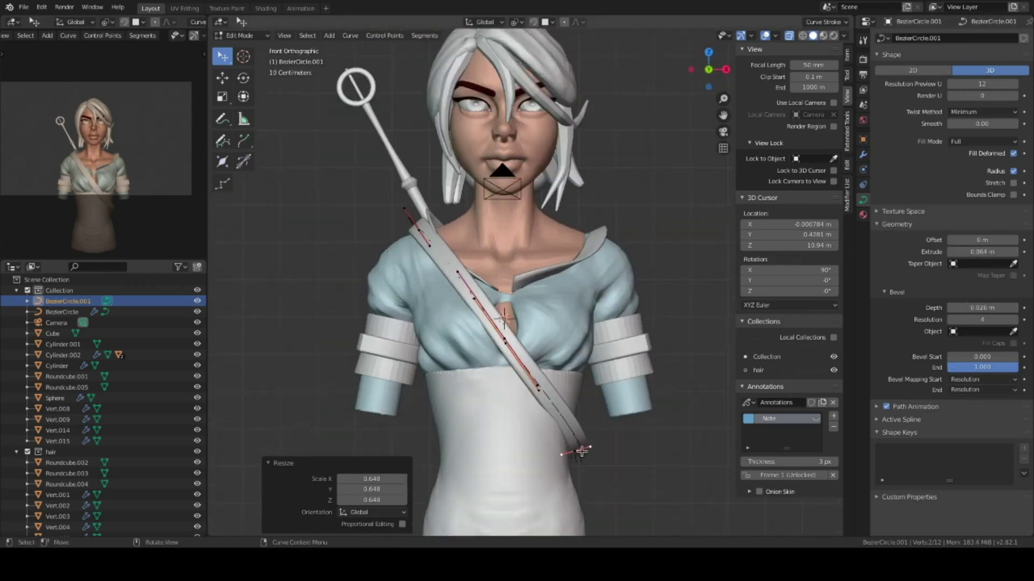
pyautogui.hotkey('ctrl', 't')
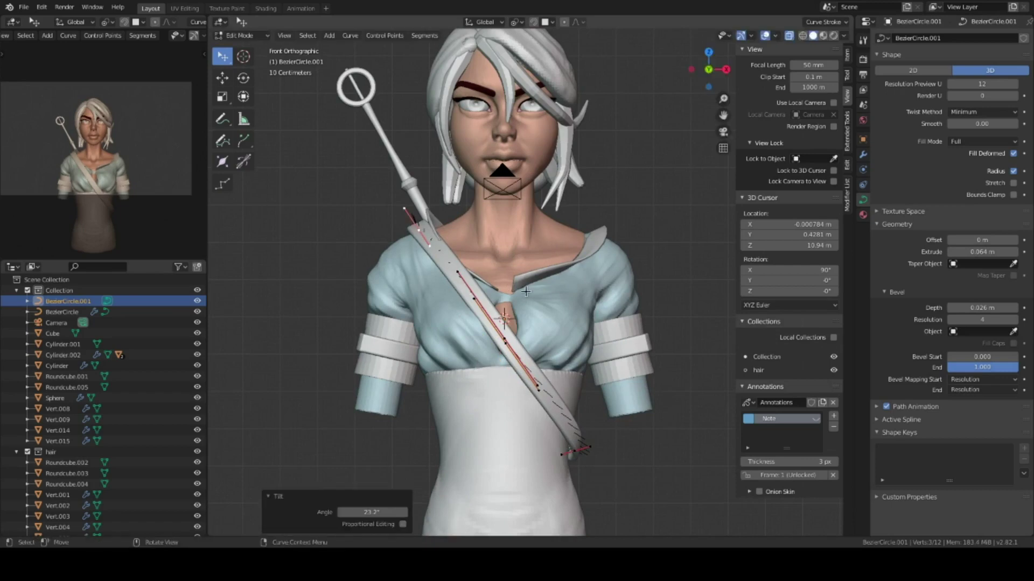
pyautogui.press('g')
pyautogui.click(506, 344)
pyautogui.moveTo(506, 344); pyautogui.dragTo(572, 218, button='middle')
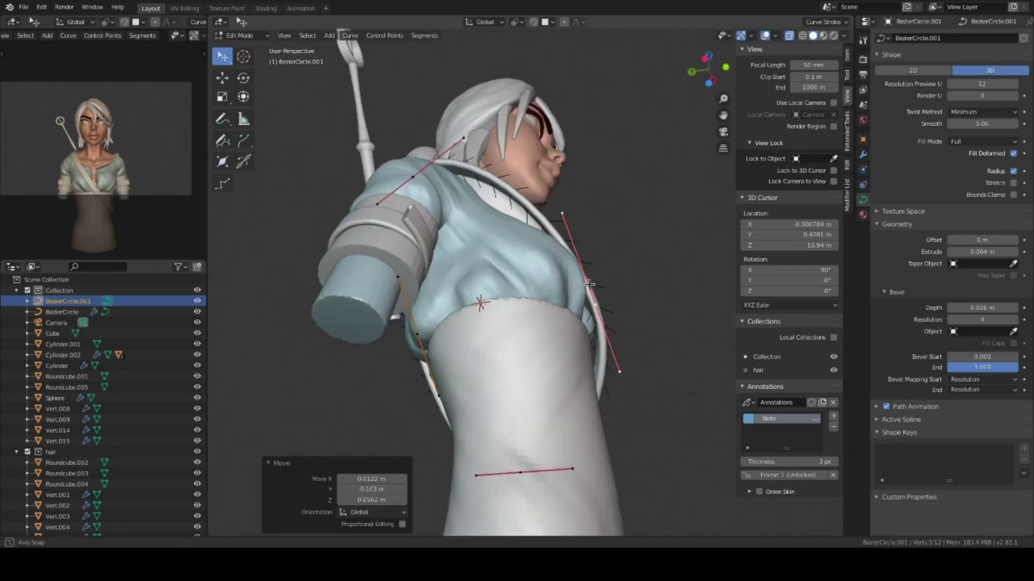
pyautogui.click(572, 217)
pyautogui.press('g')
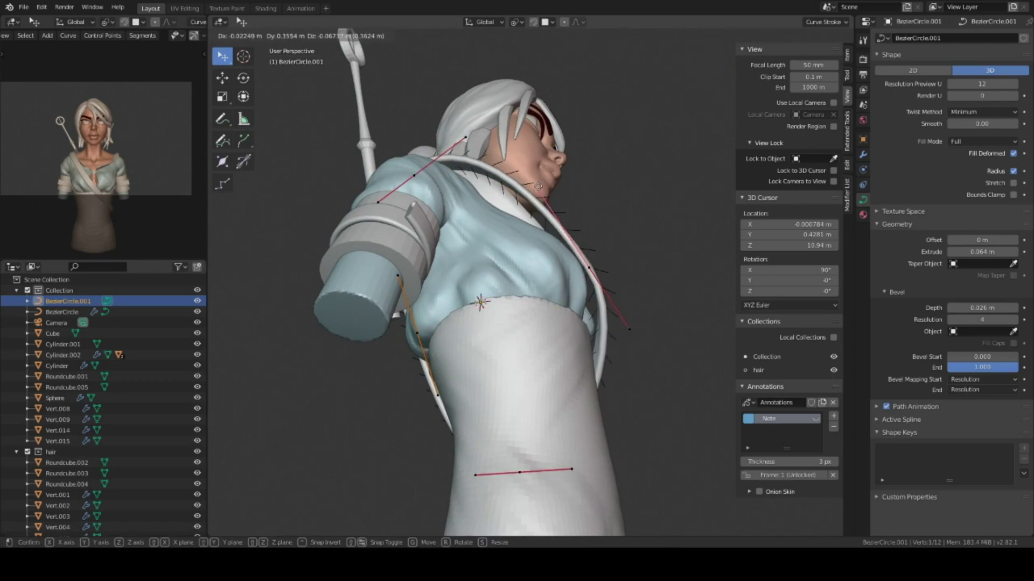
pyautogui.click(538, 186)
# Pull the remaining strap points around the back closer to the body, then return to Object Mode.
pyautogui.moveTo(538, 186); pyautogui.dragTo(484, 302, button='middle')
pyautogui.press('g')
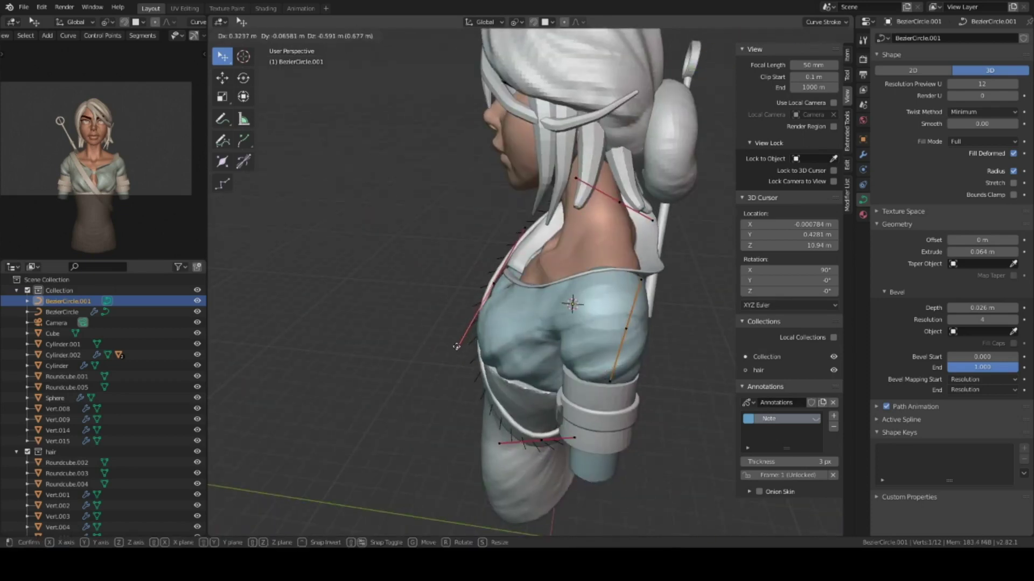
pyautogui.click(456, 346)
pyautogui.moveTo(456, 346)
pyautogui.mouseDown(button='middle')
pyautogui.moveTo(608, 269)
pyautogui.moveTo(528, 253)
pyautogui.moveTo(545, 257)
pyautogui.moveTo(532, 325)
pyautogui.moveTo(550, 318)
pyautogui.moveTo(550, 306)
pyautogui.moveTo(547, 333)
pyautogui.moveTo(563, 351)
pyautogui.mouseUp(button='middle')
pyautogui.click(528, 253)
pyautogui.press('g')
pyautogui.press('g')
pyautogui.click(545, 256)
pyautogui.press('Tab')
pyautogui.scroll(2, 553, 315)
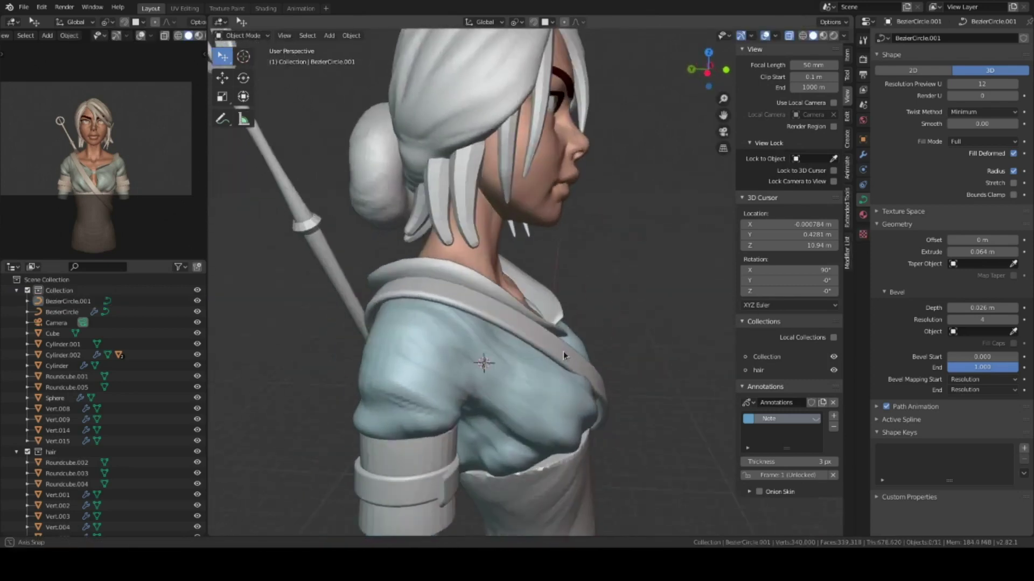
# Set the strap's viewport display colour to a deep dark brown.
pyautogui.press('KP_1')
pyautogui.click(571, 431)
pyautogui.click(863, 214)
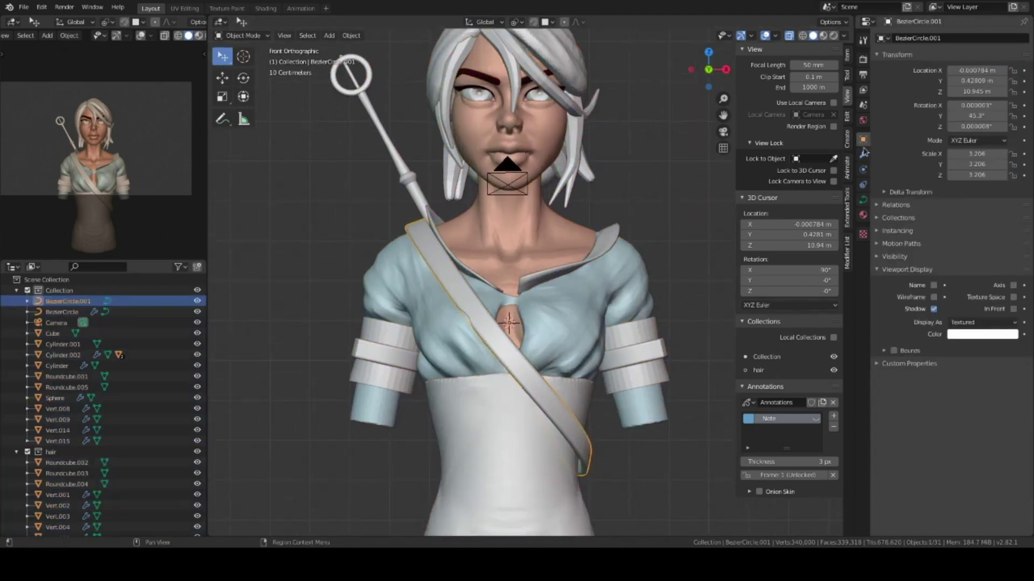
pyautogui.click(981, 177)
pyautogui.click(955, 238)
pyautogui.moveTo(1005, 183); pyautogui.dragTo(1005, 242)
# Tint the staff a reddish brown, recheck the strap colour and deselect everything.
pyautogui.keyDown('shift'); pyautogui.moveTo(405, 165); pyautogui.dragTo(440, 222, button='middle'); pyautogui.keyUp('shift')
pyautogui.click(440, 223)
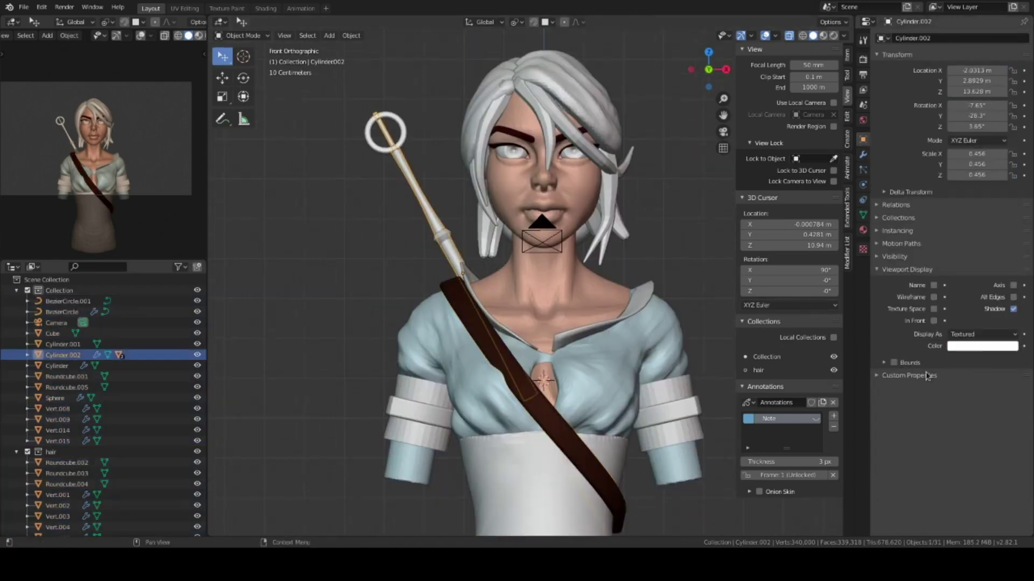
pyautogui.click(974, 348)
pyautogui.click(958, 251)
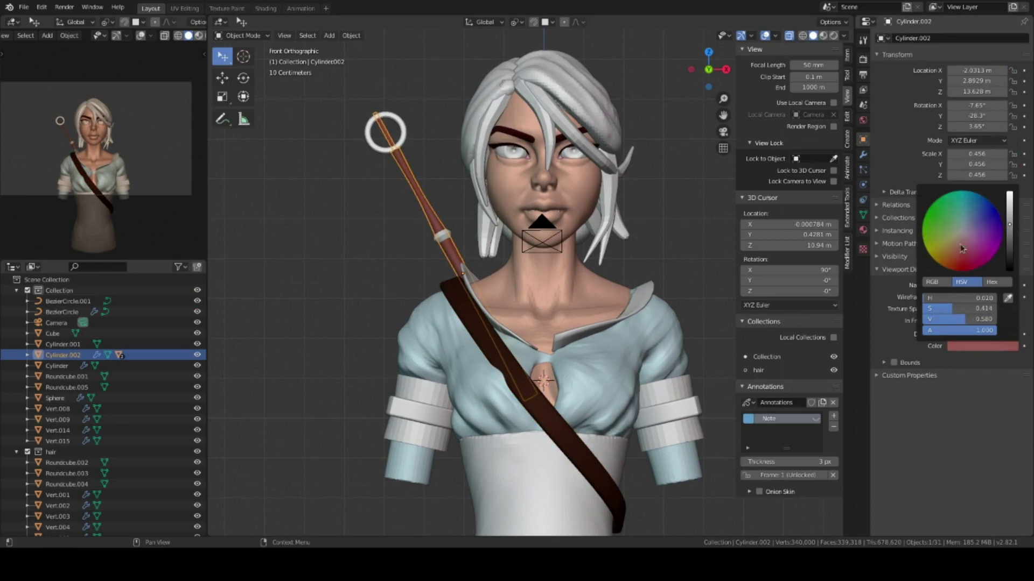
pyautogui.keyDown('shift'); pyautogui.moveTo(397, 219); pyautogui.dragTo(323, 198, button='middle'); pyautogui.keyUp('shift')
pyautogui.click(399, 301)
pyautogui.click(968, 334)
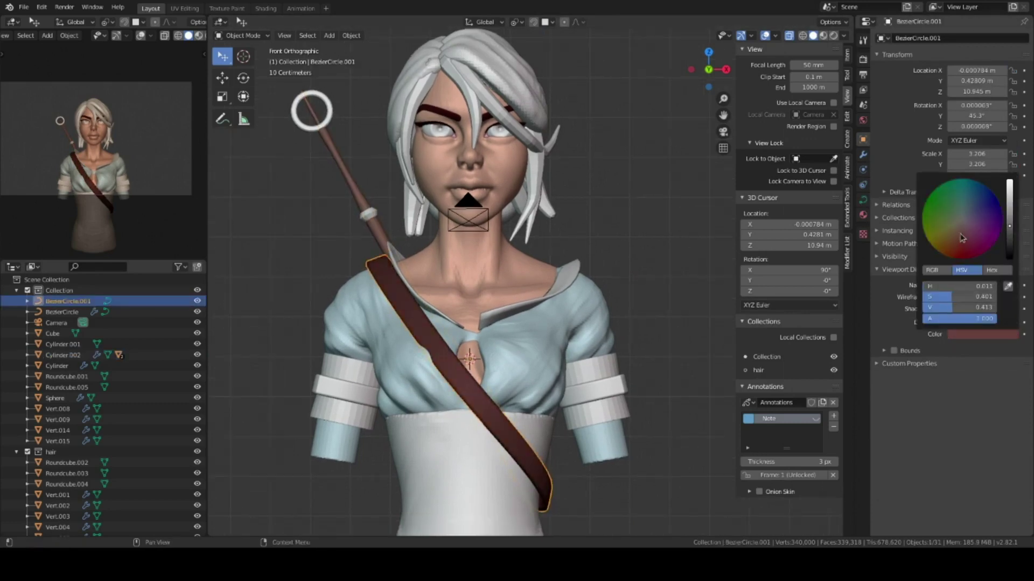
pyautogui.press('n')
pyautogui.hotkey('alt', 'a')
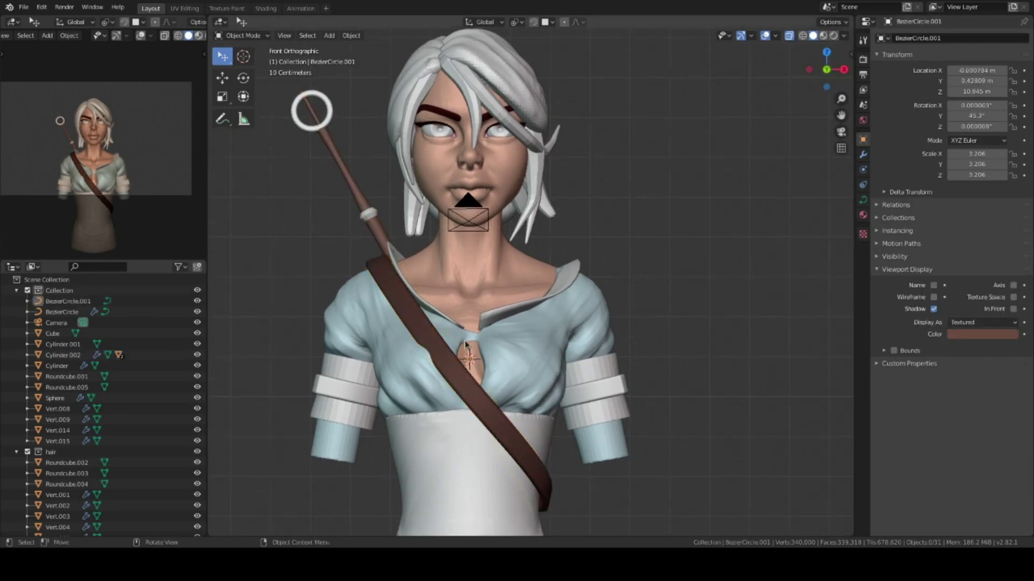
# Give the blouse a warm cream display colour, briefly entering Sculpt Mode on it.
pyautogui.click(541, 312)
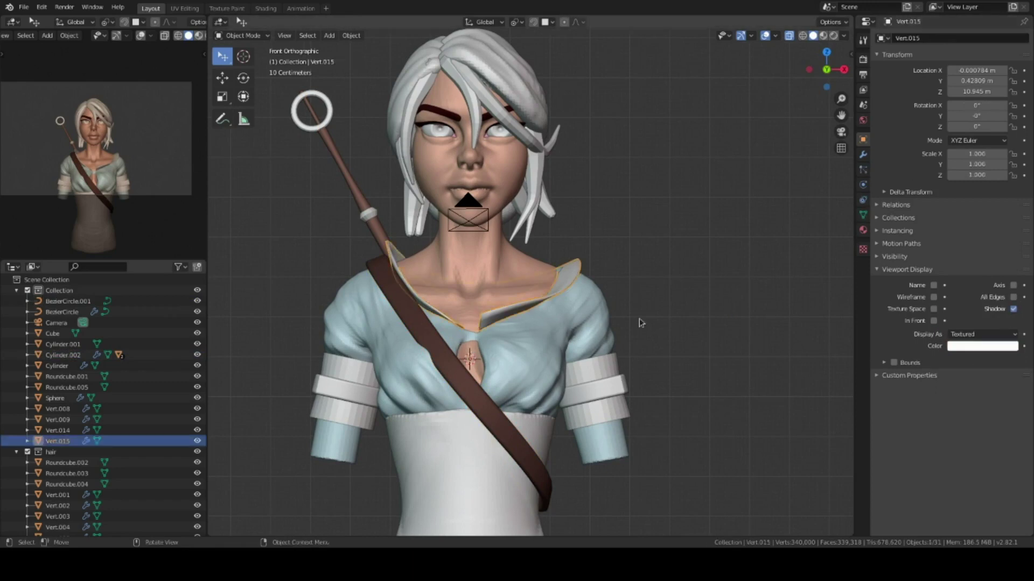
pyautogui.click(975, 346)
pyautogui.click(958, 235)
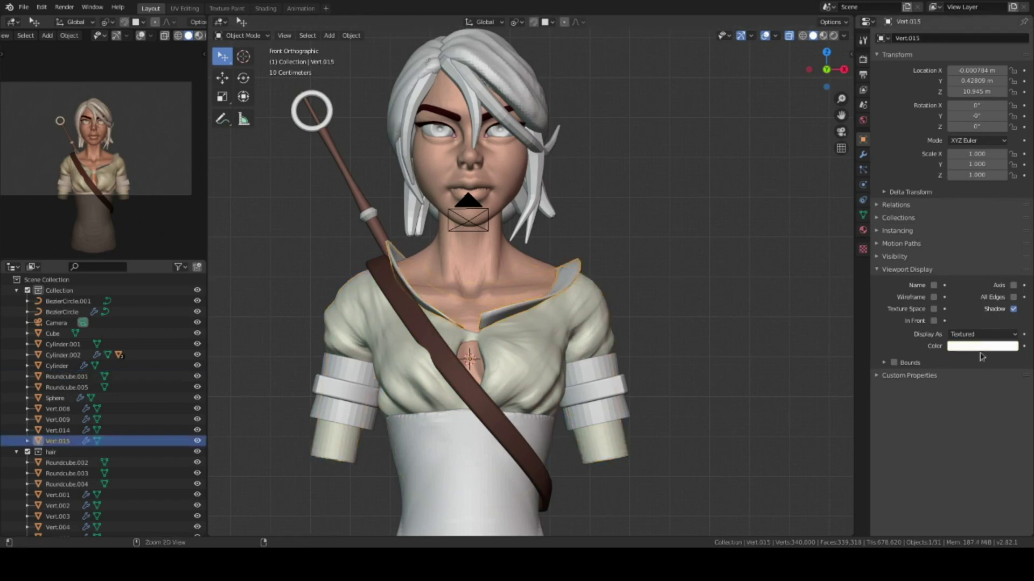
pyautogui.click(613, 409)
pyautogui.hotkey('ctrl', 'Tab')
pyautogui.moveTo(614, 409)
pyautogui.mouseDown(button='middle')
pyautogui.moveTo(630, 349)
pyautogui.moveTo(622, 322)
pyautogui.moveTo(558, 351)
pyautogui.moveTo(582, 327)
pyautogui.moveTo(584, 356)
pyautogui.moveTo(602, 375)
pyautogui.moveTo(606, 360)
pyautogui.moveTo(597, 371)
pyautogui.moveTo(640, 433)
pyautogui.moveTo(615, 308)
pyautogui.moveTo(629, 344)
pyautogui.moveTo(652, 318)
pyautogui.mouseUp(button='middle')
pyautogui.scroll(-5, 666, 298)
pyautogui.moveTo(592, 342)
pyautogui.mouseDown(button='middle')
pyautogui.moveTo(656, 348)
pyautogui.moveTo(663, 358)
pyautogui.moveTo(624, 355)
pyautogui.moveTo(577, 402)
pyautogui.mouseUp(button='middle')
pyautogui.hotkey('ctrl', 'Tab')
# Set the skirt's display colour to brown, then review the scene in front view.
pyautogui.click(576, 402)
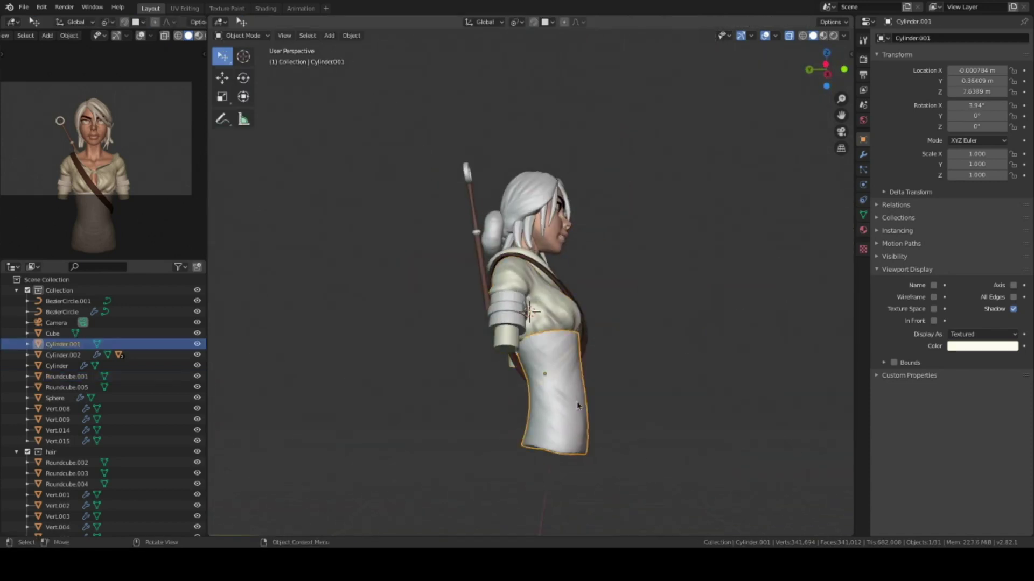
pyautogui.click(982, 346)
pyautogui.moveTo(1009, 226); pyautogui.dragTo(1009, 253)
pyautogui.moveTo(592, 323); pyautogui.dragTo(528, 323, button='middle')
pyautogui.click(983, 347)
pyautogui.click(958, 247)
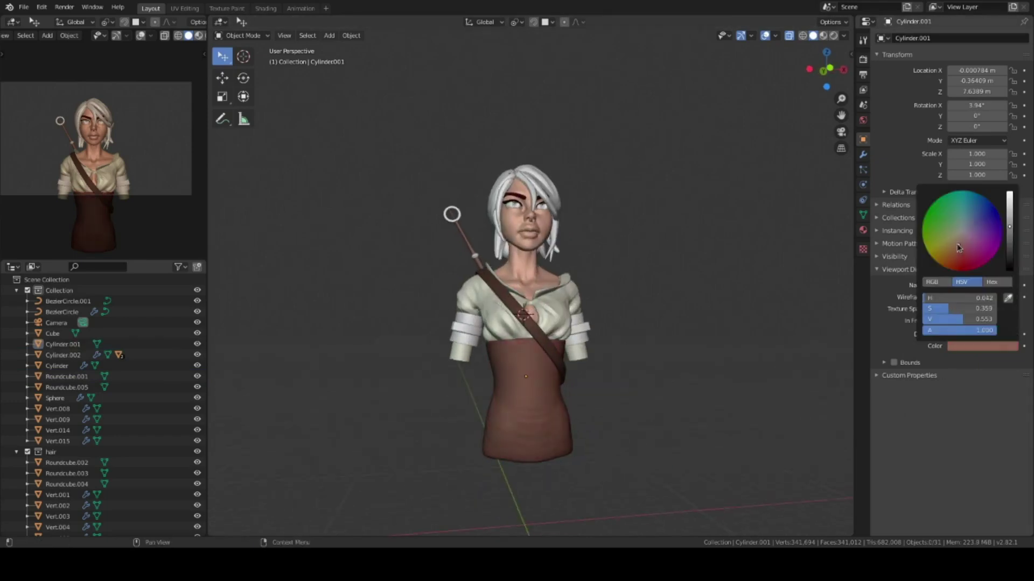
pyautogui.press('a')
pyautogui.moveTo(598, 404)
pyautogui.mouseDown(button='middle')
pyautogui.moveTo(618, 411)
pyautogui.moveTo(673, 357)
pyautogui.moveTo(473, 284)
pyautogui.moveTo(525, 273)
pyautogui.mouseUp(button='middle')
pyautogui.hotkey('alt', 'a')
pyautogui.scroll(3, 607, 407)
pyautogui.press('KP_1')
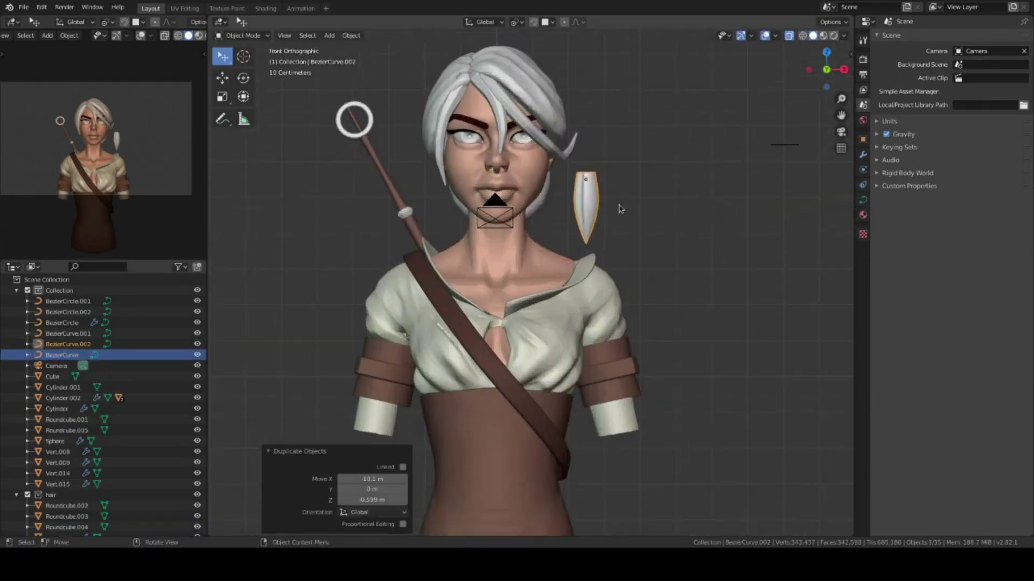
# Rotate the leaf earring a quarter turn around Z and apply its rotation.
pyautogui.press('r')
pyautogui.press('z')
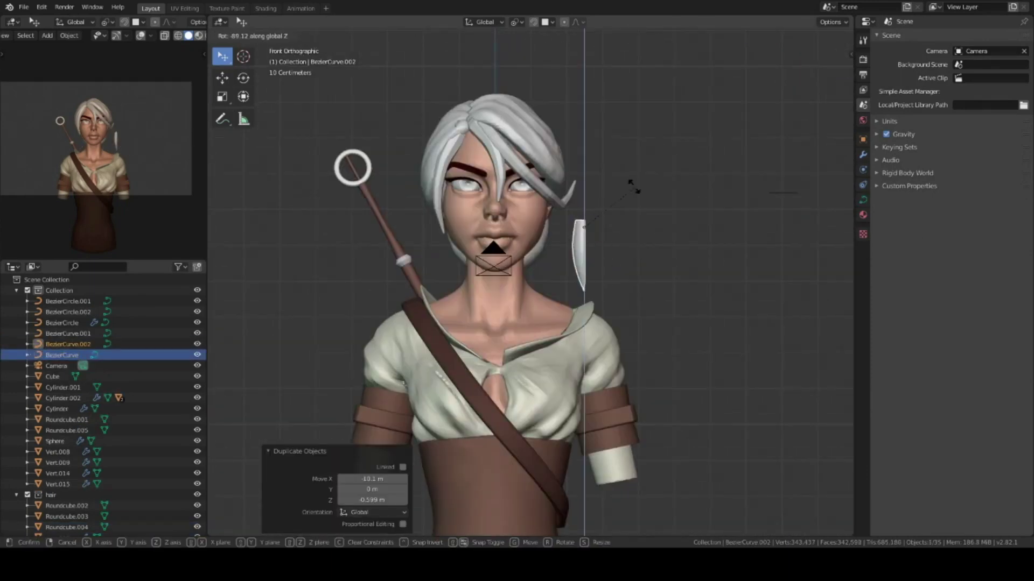
pyautogui.press('Escape')
pyautogui.hotkey('ctrl', 'a')
pyautogui.click(624, 264)
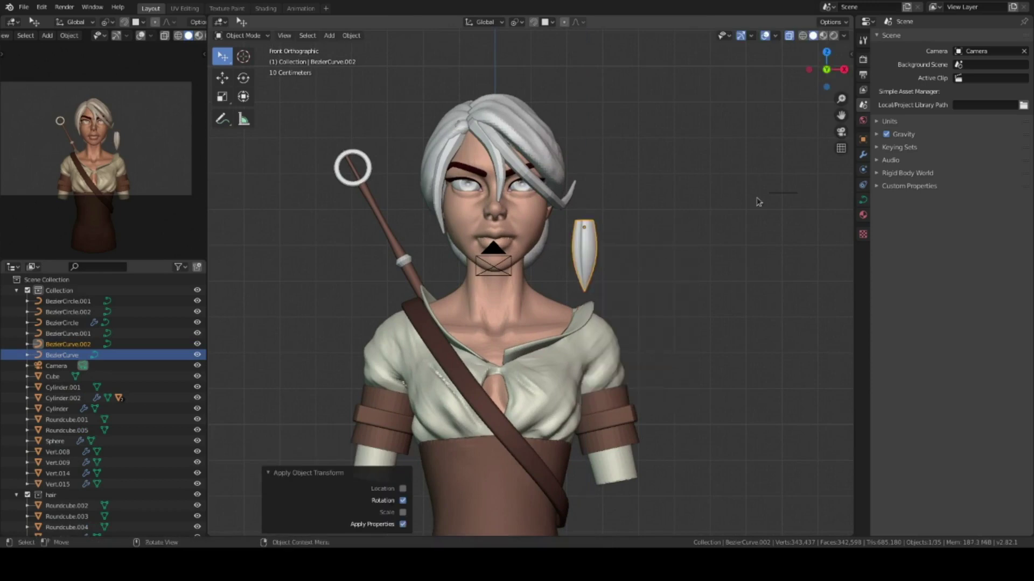
pyautogui.press('KP_7')
pyautogui.click(724, 301)
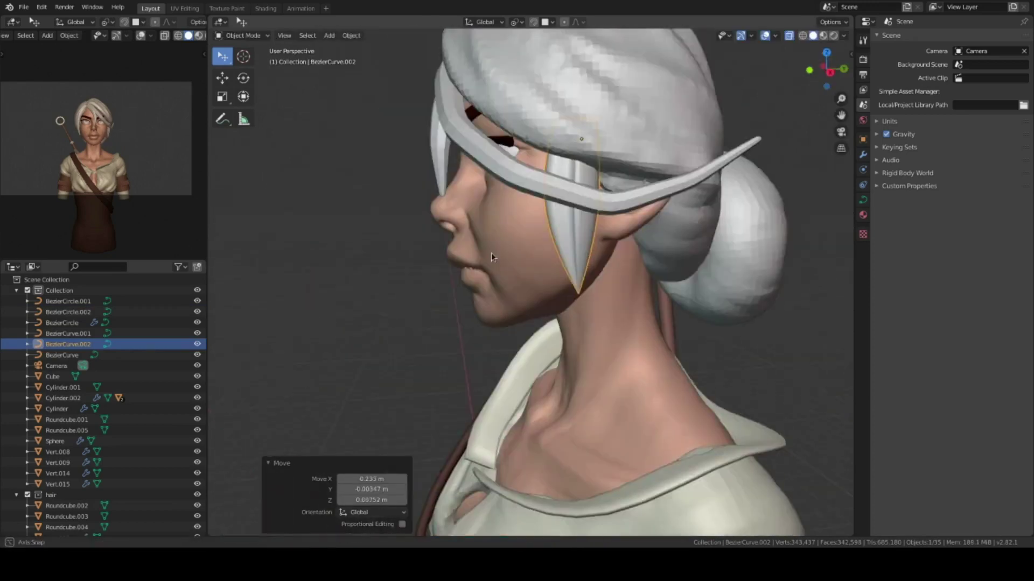
# In Edit Mode, move an earring control point toward the ear, then adjust viewport object visibility.
pyautogui.press('Tab')
pyautogui.press('g')
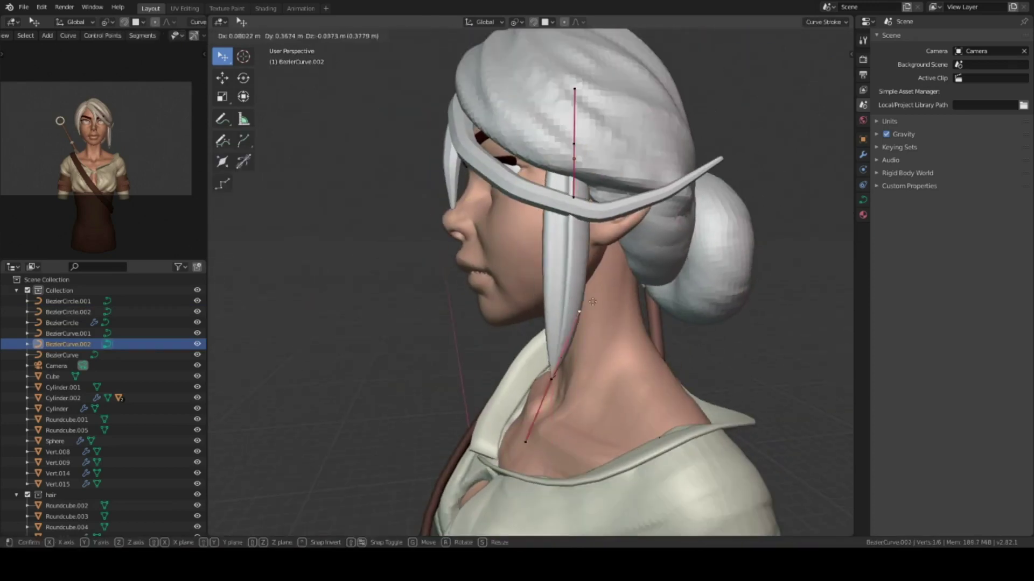
pyautogui.click(592, 302)
pyautogui.moveTo(592, 301); pyautogui.dragTo(511, 156, button='middle')
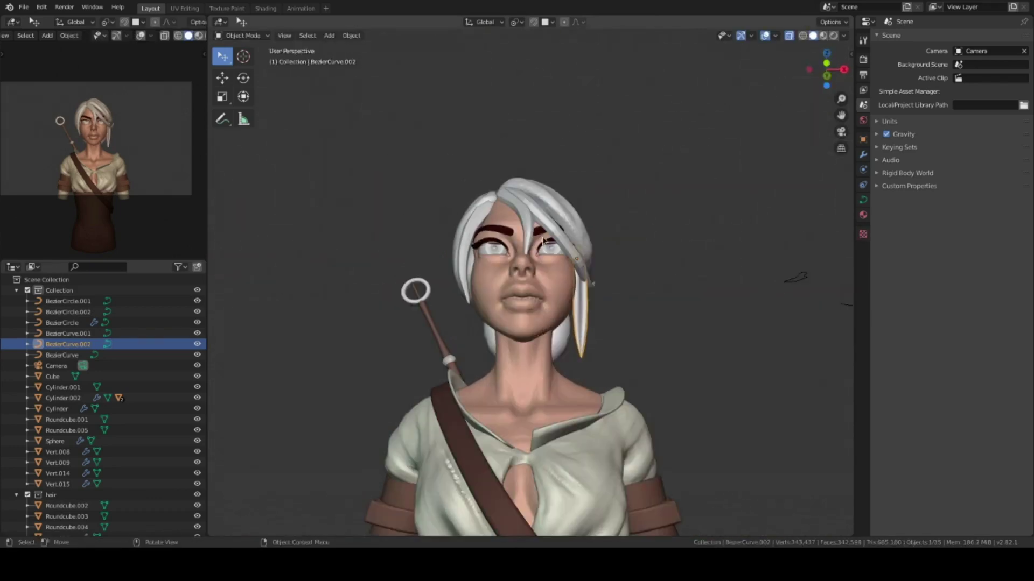
pyautogui.click(520, 345)
pyautogui.click(724, 35)
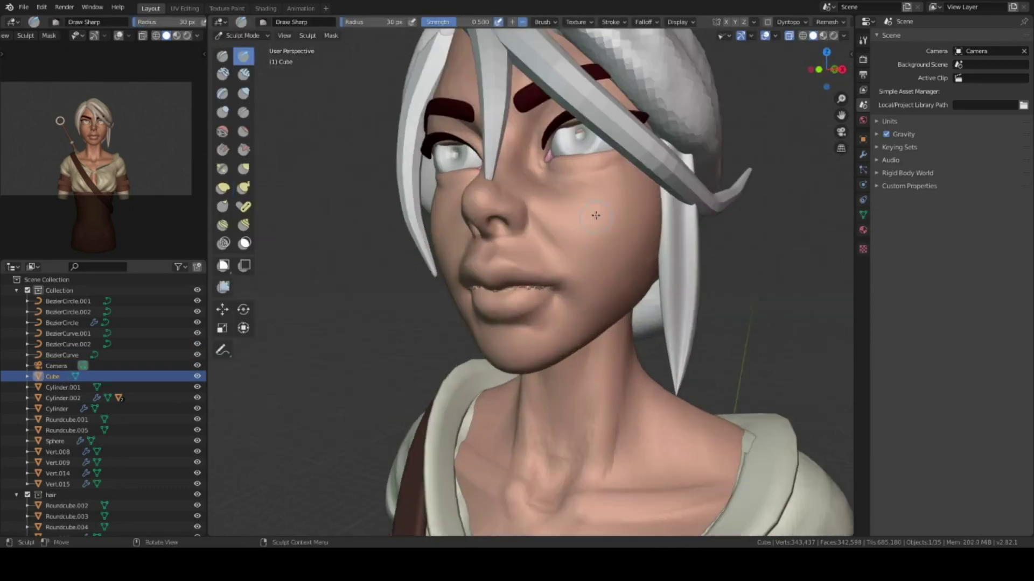
# Orbit in on the cheek and set the sculpt brush radius to 13 px for the scar.
pyautogui.moveTo(521, 218); pyautogui.dragTo(564, 243, button='middle')
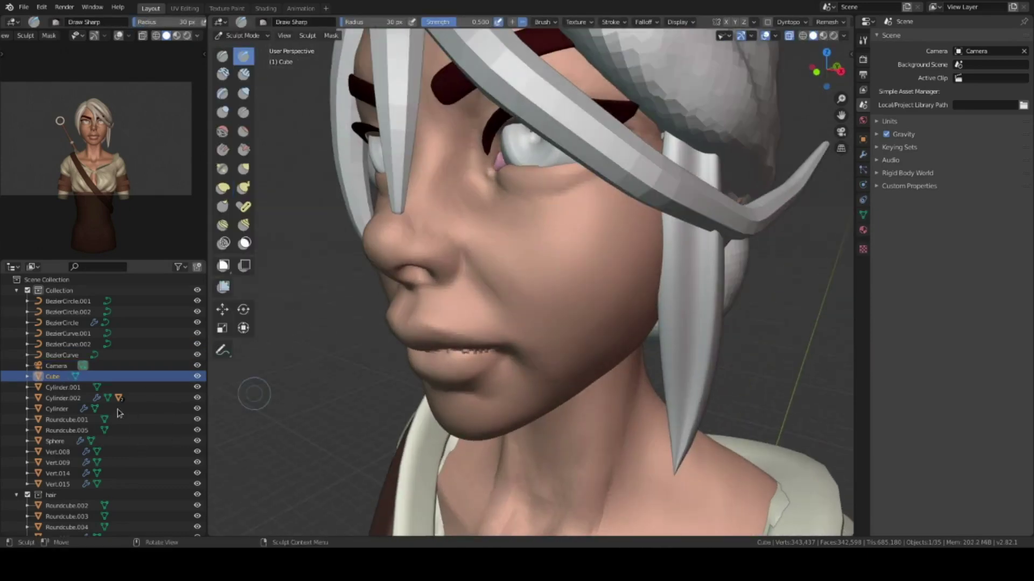
pyautogui.moveTo(242, 374); pyautogui.dragTo(563, 198, button='middle')
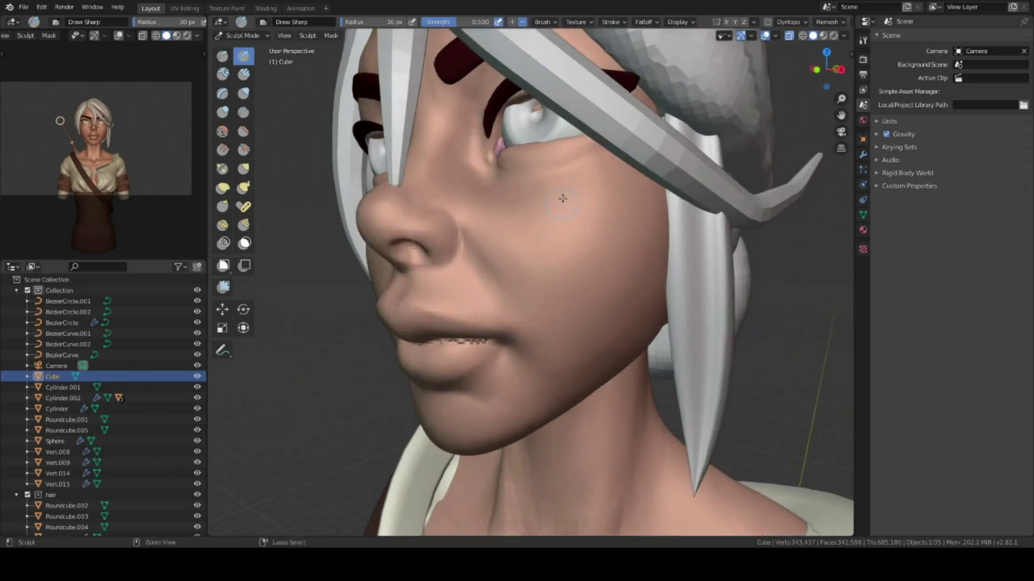
pyautogui.moveTo(659, 300)
pyautogui.mouseDown(button='middle')
pyautogui.moveTo(618, 285)
pyautogui.moveTo(406, 28)
pyautogui.mouseUp(button='middle')
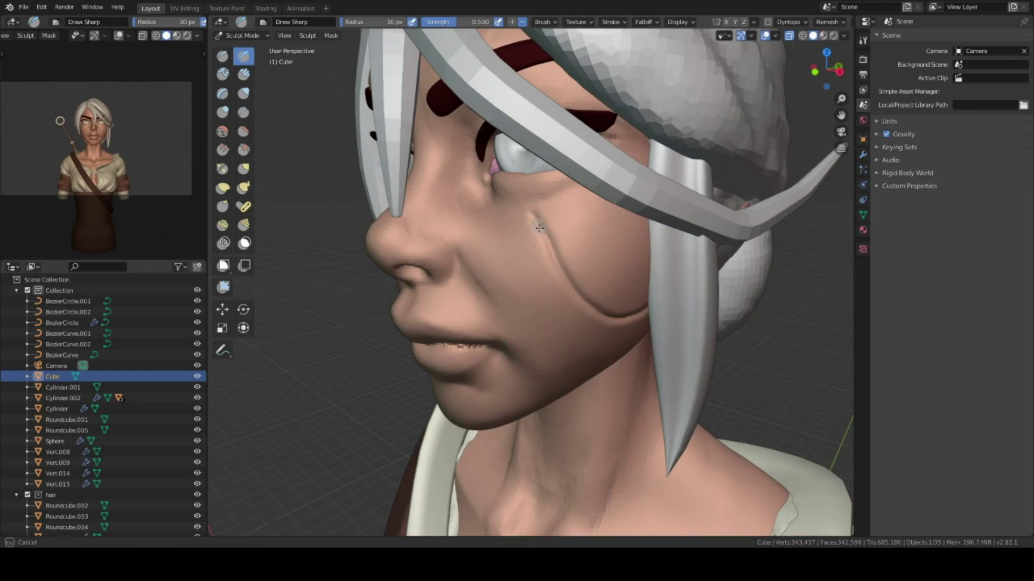
pyautogui.moveTo(590, 311); pyautogui.dragTo(534, 203, button='middle')
pyautogui.moveTo(637, 282); pyautogui.dragTo(581, 237, button='middle')
pyautogui.click(526, 197)
pyautogui.moveTo(526, 197); pyautogui.dragTo(610, 274, button='middle')
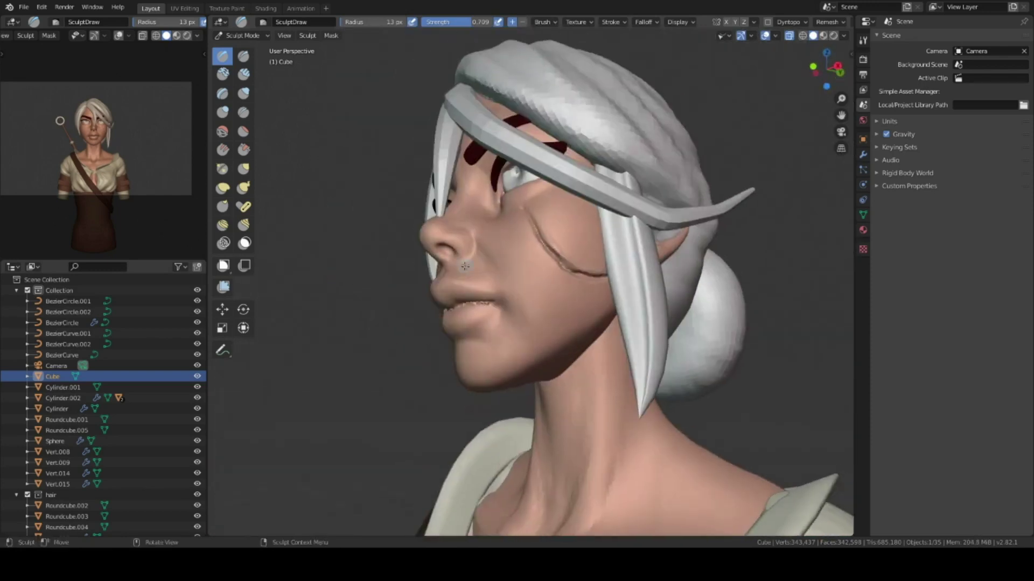
pyautogui.keyDown('ctrl'); pyautogui.moveTo(521, 302); pyautogui.dragTo(601, 279, button='middle'); pyautogui.keyUp('ctrl')
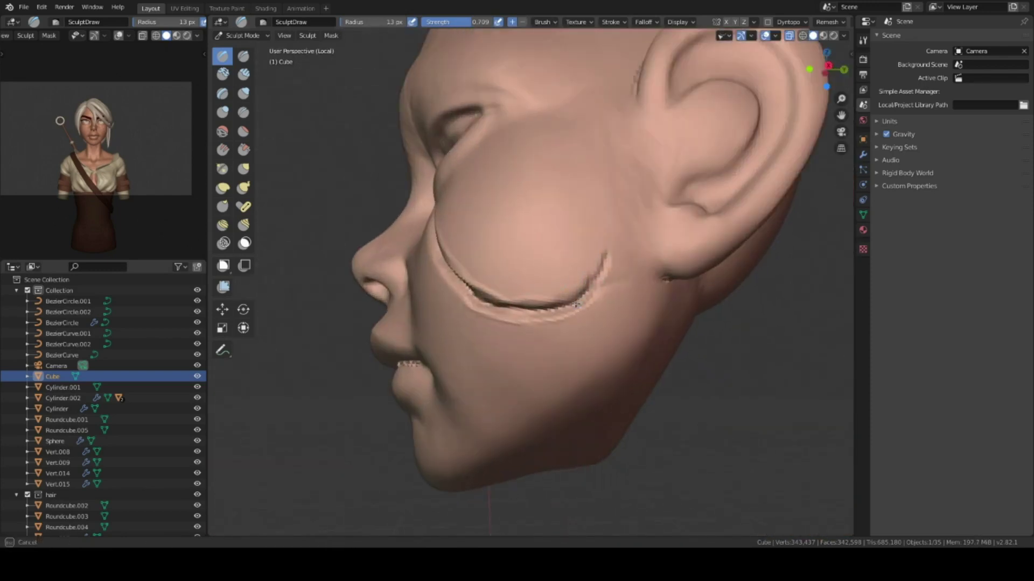
pyautogui.scroll(-6, 592, 256)
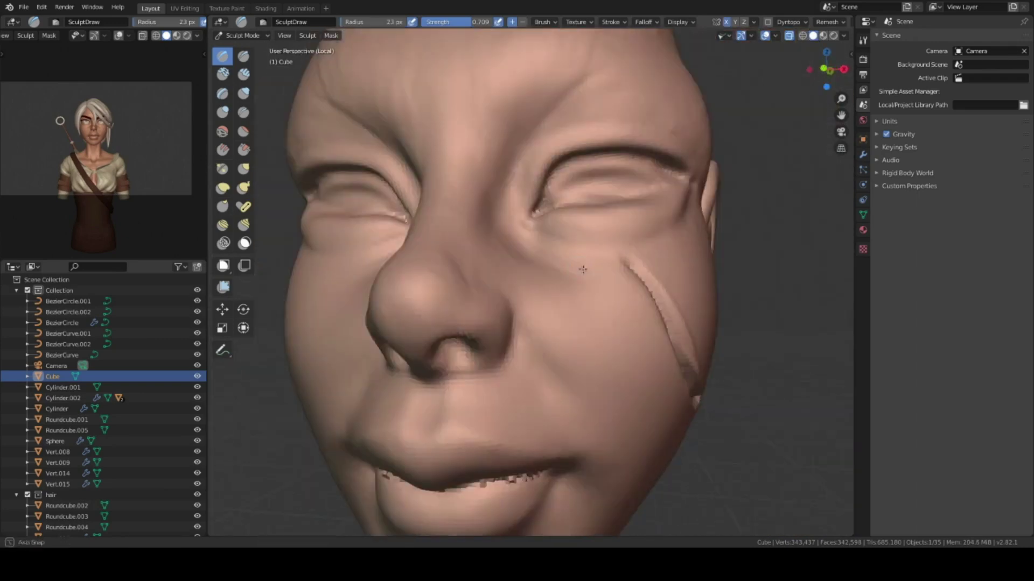
pyautogui.scroll(2, 571, 265)
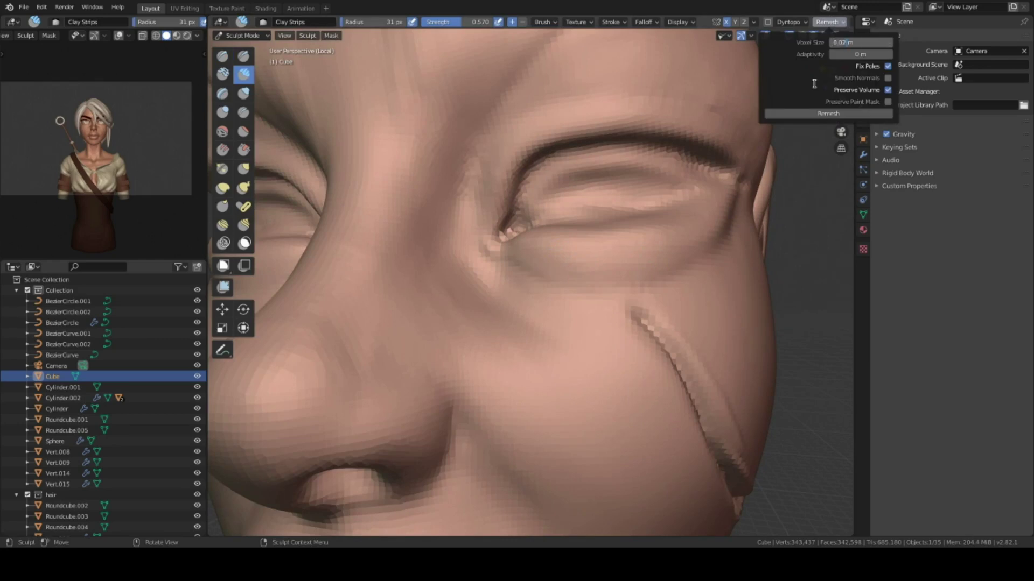
# Exit the isolated head view and return to Object Mode in front view.
pyautogui.keyDown('ctrl'); pyautogui.moveTo(806, 286); pyautogui.dragTo(669, 276, button='middle'); pyautogui.keyUp('ctrl')
pyautogui.moveTo(654, 396); pyautogui.dragTo(662, 369, button='middle')
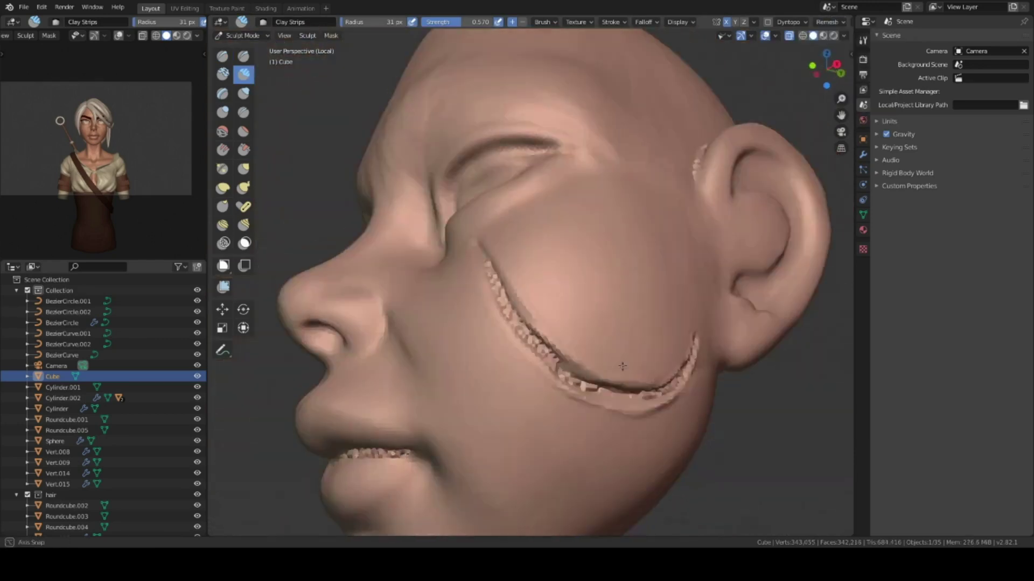
pyautogui.scroll(-5, 666, 358)
pyautogui.press('KP_Divide')
pyautogui.press('KP_1')
pyautogui.scroll(3, 651, 314)
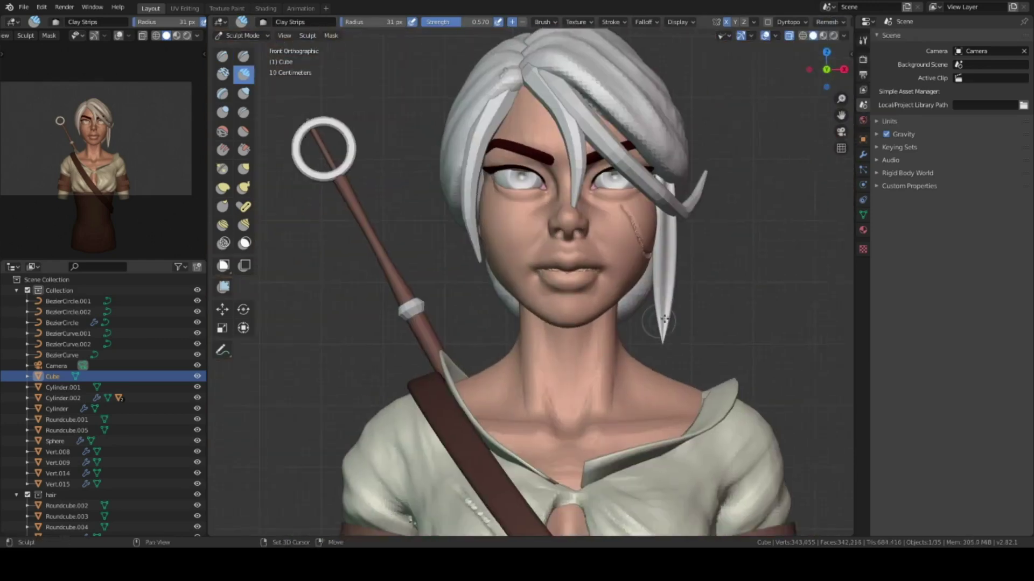
pyautogui.hotkey('ctrl', 'Tab')
pyautogui.hotkey('shift', 'a')
# Add a cylinder, flatten it along its height, and isolate it in local view.
pyautogui.click(711, 327)
pyautogui.click(381, 399)
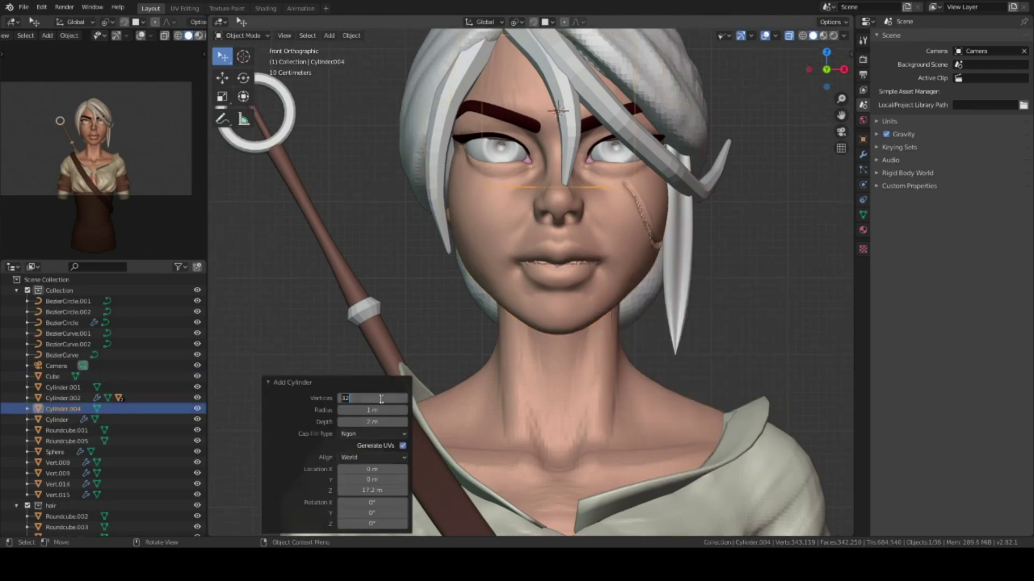
pyautogui.click(588, 203)
pyautogui.press('s')
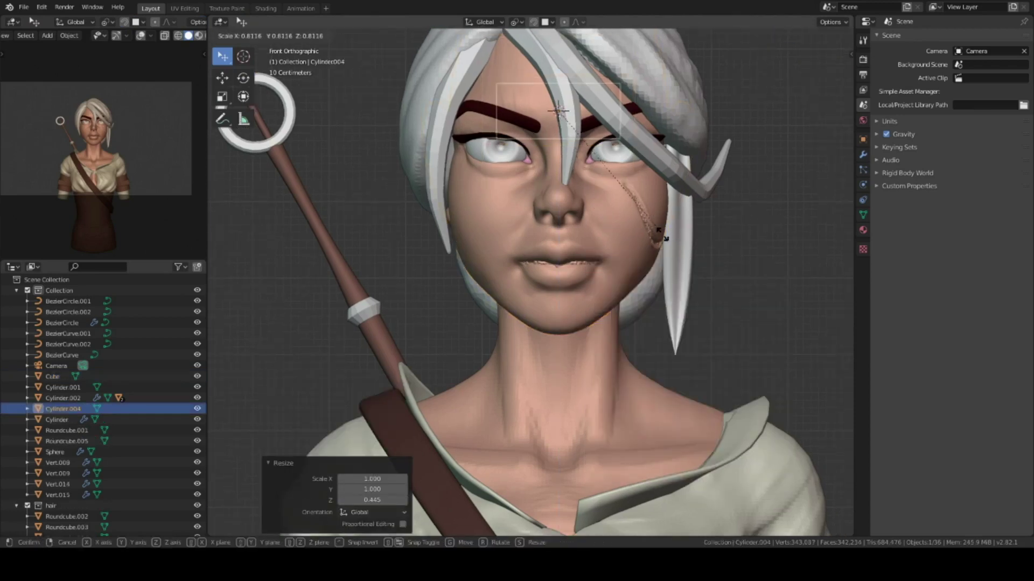
pyautogui.press('KP_3')
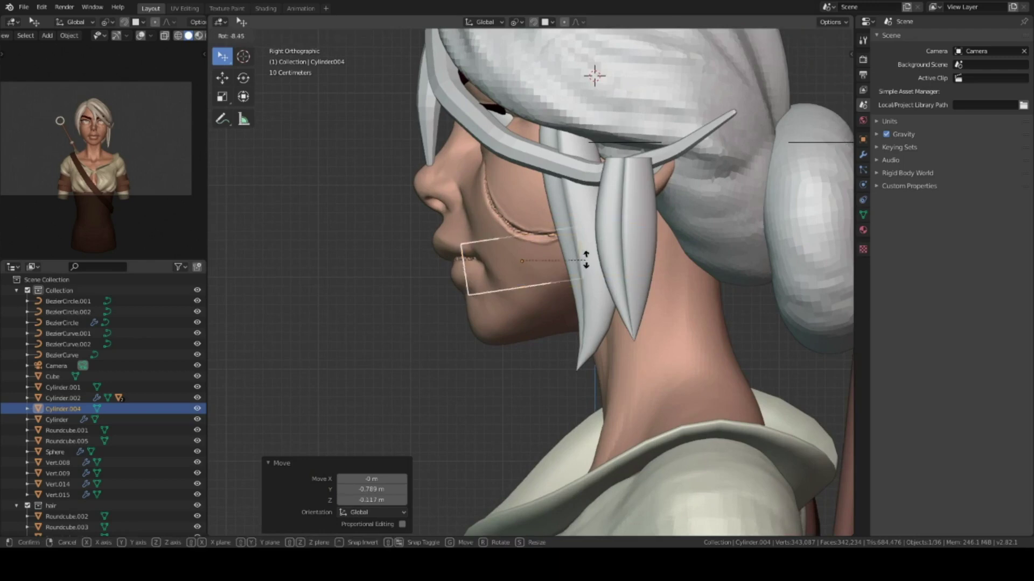
pyautogui.hotkey('ctrl', 'z')
pyautogui.press('KP_1')
pyautogui.press('KP_Divide')
pyautogui.moveTo(618, 260)
pyautogui.mouseDown(button='middle')
pyautogui.moveTo(624, 280)
pyautogui.moveTo(550, 334)
pyautogui.moveTo(554, 350)
pyautogui.mouseUp(button='middle')
# Crease one vertical edge of the cylinder in Edit Mode.
pyautogui.press('Tab')
pyautogui.hotkey('alt', 'a')
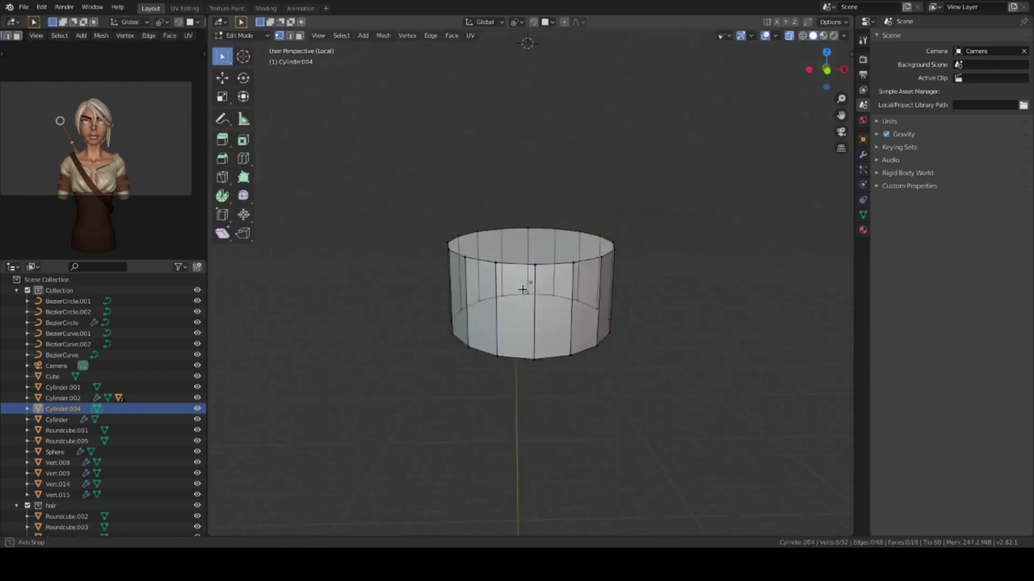
pyautogui.keyDown('alt'); pyautogui.click(556, 349); pyautogui.keyUp('alt')
pyautogui.click(575, 434)
pyautogui.moveTo(575, 434)
pyautogui.mouseDown(button='middle')
pyautogui.moveTo(593, 410)
pyautogui.moveTo(503, 351)
pyautogui.mouseUp(button='middle')
pyautogui.press('Tab')
pyautogui.click(554, 370)
pyautogui.press('Tab')
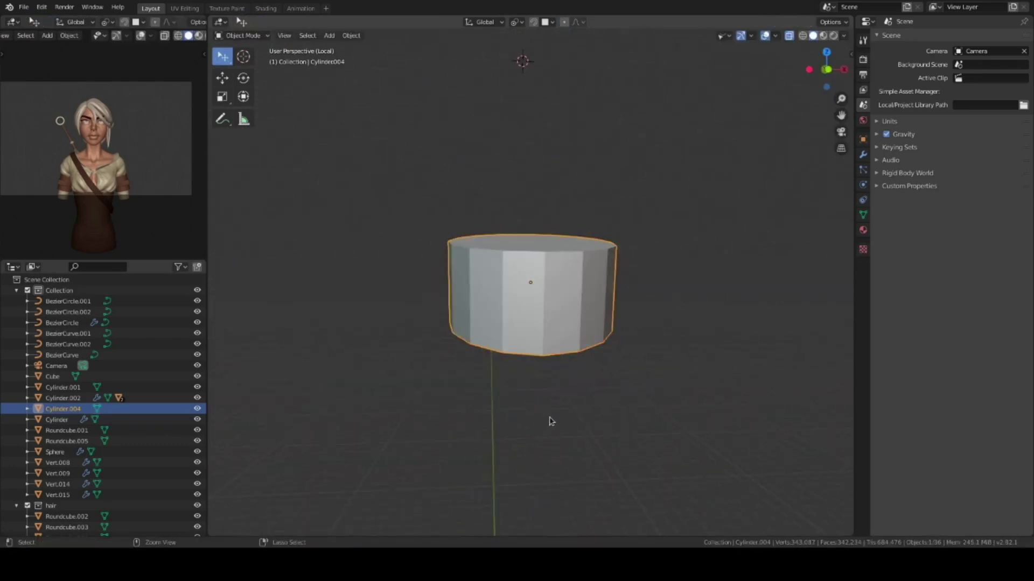
# Scale the cylinder down on Z into a thin slab and apply its scale.
pyautogui.press('KP_Divide')
pyautogui.press('s')
pyautogui.press('z')
pyautogui.click(668, 297)
pyautogui.moveTo(668, 297); pyautogui.dragTo(547, 272, button='middle')
pyautogui.hotkey('ctrl', 'a')
pyautogui.click(566, 315)
# Move the slab into the mouth behind the lips from a side view.
pyautogui.moveTo(598, 293); pyautogui.dragTo(534, 253, button='middle')
pyautogui.press('g')
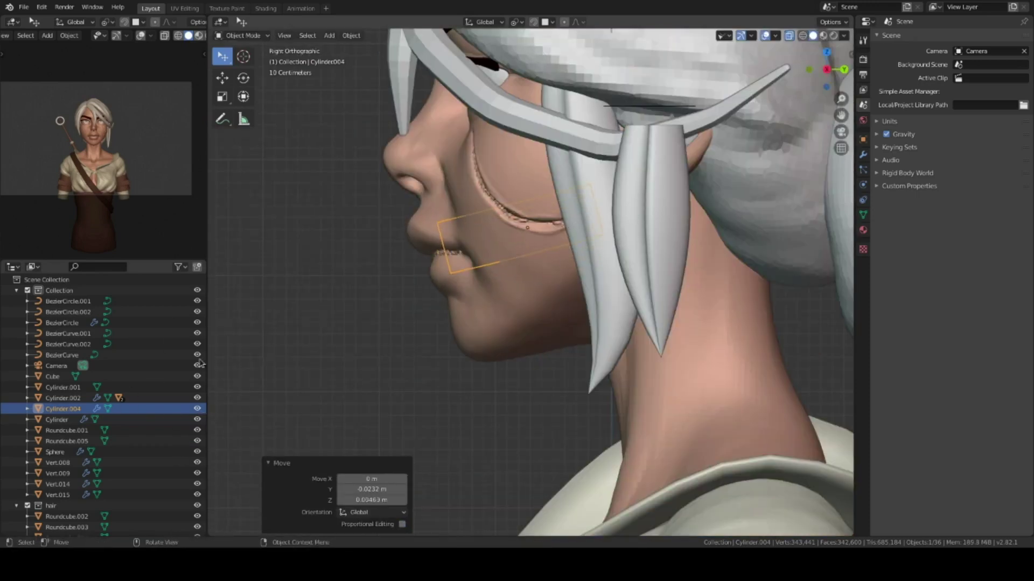
pyautogui.hotkey('ctrl', 'Tab')
pyautogui.moveTo(489, 235); pyautogui.dragTo(727, 276, button='middle')
pyautogui.scroll(-3, 616, 323)
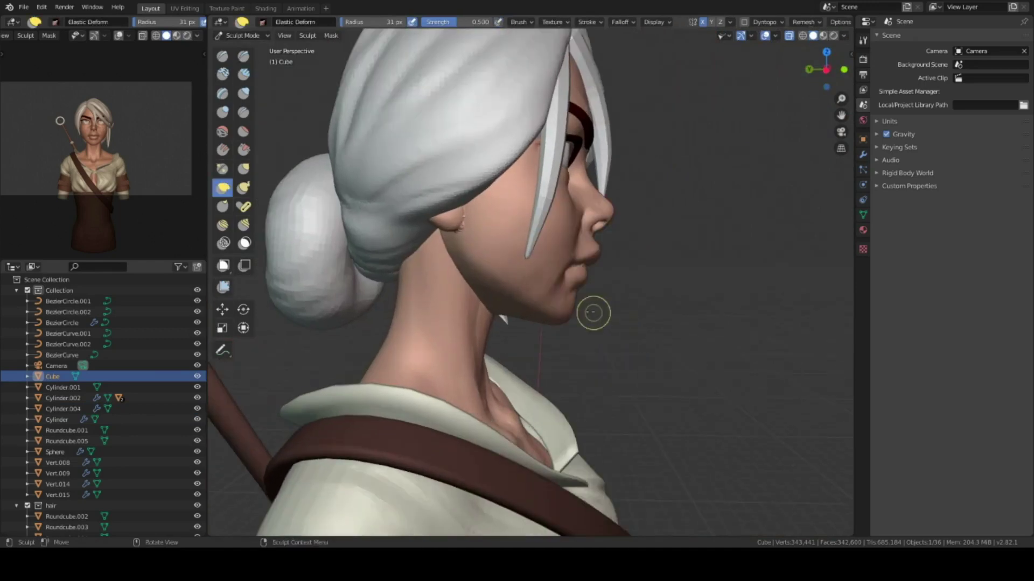
# Lasso-mask the upper face down to the lip line.
pyautogui.scroll(3, 577, 330)
pyautogui.moveTo(577, 330); pyautogui.dragTo(577, 275, button='middle')
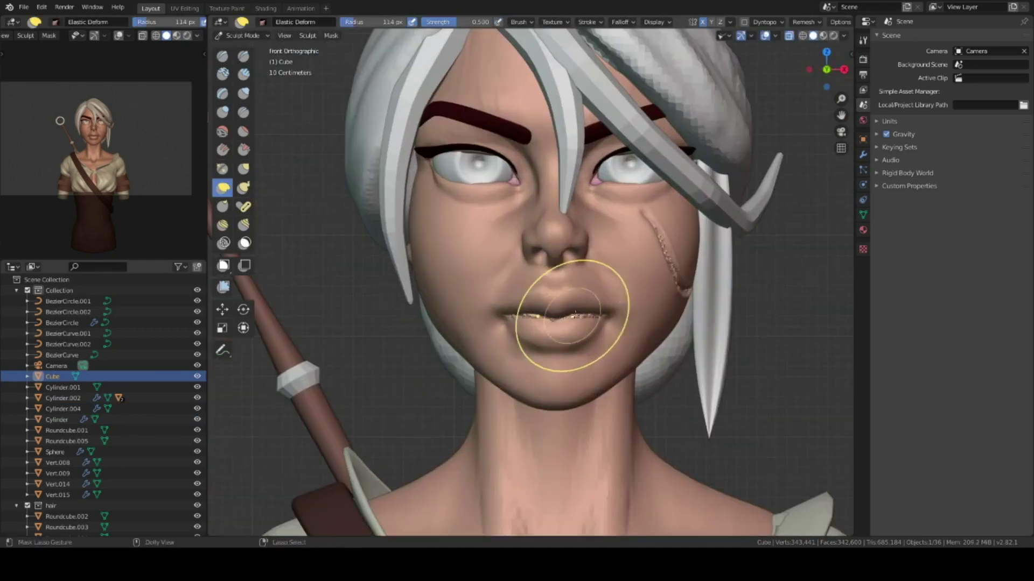
pyautogui.hotkey('ctrl', 'i')
pyautogui.moveTo(491, 237); pyautogui.dragTo(522, 232, button='middle')
pyautogui.moveTo(657, 268)
pyautogui.mouseDown(button='middle')
pyautogui.moveTo(589, 312)
pyautogui.moveTo(604, 317)
pyautogui.moveTo(595, 272)
pyautogui.mouseUp(button='middle')
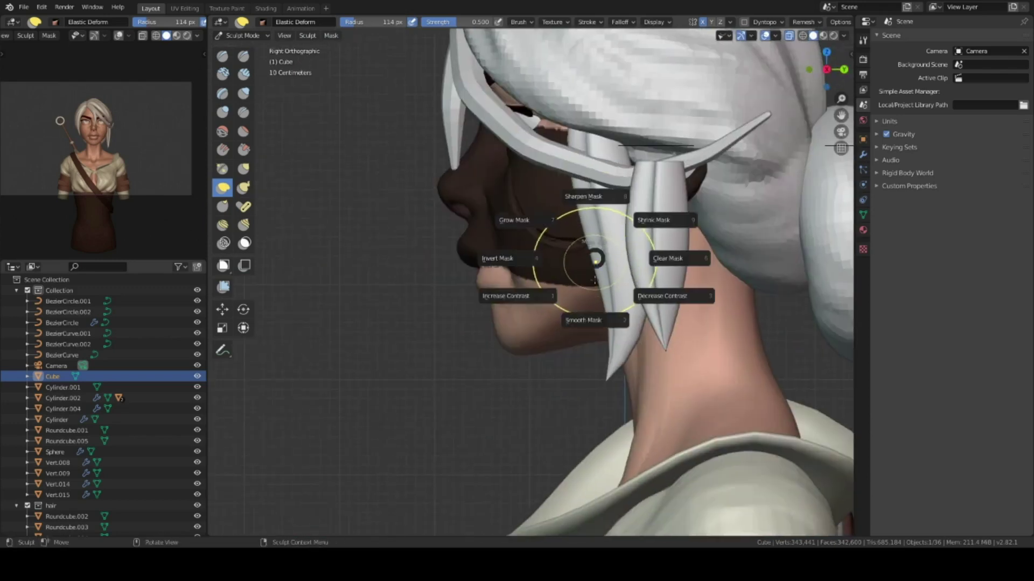
pyautogui.moveTo(610, 320)
pyautogui.mouseDown(button='middle')
pyautogui.moveTo(547, 277)
pyautogui.moveTo(641, 258)
pyautogui.mouseUp(button='middle')
pyautogui.moveTo(641, 345)
pyautogui.mouseDown(button='middle')
pyautogui.moveTo(565, 364)
pyautogui.moveTo(565, 307)
pyautogui.moveTo(530, 294)
pyautogui.mouseUp(button='middle')
pyautogui.moveTo(583, 253)
pyautogui.mouseDown(button='middle')
pyautogui.moveTo(427, 167)
pyautogui.moveTo(503, 330)
pyautogui.mouseUp(button='middle')
pyautogui.scroll(3, 500, 256)
pyautogui.moveTo(473, 205)
pyautogui.mouseDown(button='middle')
pyautogui.moveTo(358, 154)
pyautogui.moveTo(627, 250)
pyautogui.moveTo(563, 300)
pyautogui.moveTo(592, 277)
pyautogui.moveTo(703, 239)
pyautogui.mouseUp(button='middle')
# Sculpt the lips apart with the Draw, Elastic Deform and Clay Strips brushes.
pyautogui.press('x')
pyautogui.moveTo(683, 281)
pyautogui.mouseDown(button='middle')
pyautogui.moveTo(669, 296)
pyautogui.moveTo(613, 271)
pyautogui.moveTo(674, 169)
pyautogui.moveTo(610, 374)
pyautogui.moveTo(552, 327)
pyautogui.moveTo(614, 299)
pyautogui.moveTo(539, 380)
pyautogui.moveTo(512, 334)
pyautogui.moveTo(568, 285)
pyautogui.moveTo(539, 344)
pyautogui.moveTo(560, 301)
pyautogui.moveTo(547, 353)
pyautogui.moveTo(501, 336)
pyautogui.moveTo(619, 353)
pyautogui.moveTo(535, 289)
pyautogui.moveTo(542, 307)
pyautogui.moveTo(526, 306)
pyautogui.moveTo(673, 322)
pyautogui.moveTo(588, 338)
pyautogui.moveTo(606, 271)
pyautogui.moveTo(635, 259)
pyautogui.moveTo(625, 259)
pyautogui.moveTo(593, 370)
pyautogui.moveTo(526, 339)
pyautogui.moveTo(476, 290)
pyautogui.moveTo(559, 332)
pyautogui.moveTo(606, 315)
pyautogui.mouseUp(button='middle')
pyautogui.press('g')
pyautogui.scroll(3, 673, 322)
pyautogui.press('c')
pyautogui.press('KP_1')
# Select the teeth cylinder, then resume sculpting the head and check its profile.
pyautogui.click(612, 312)
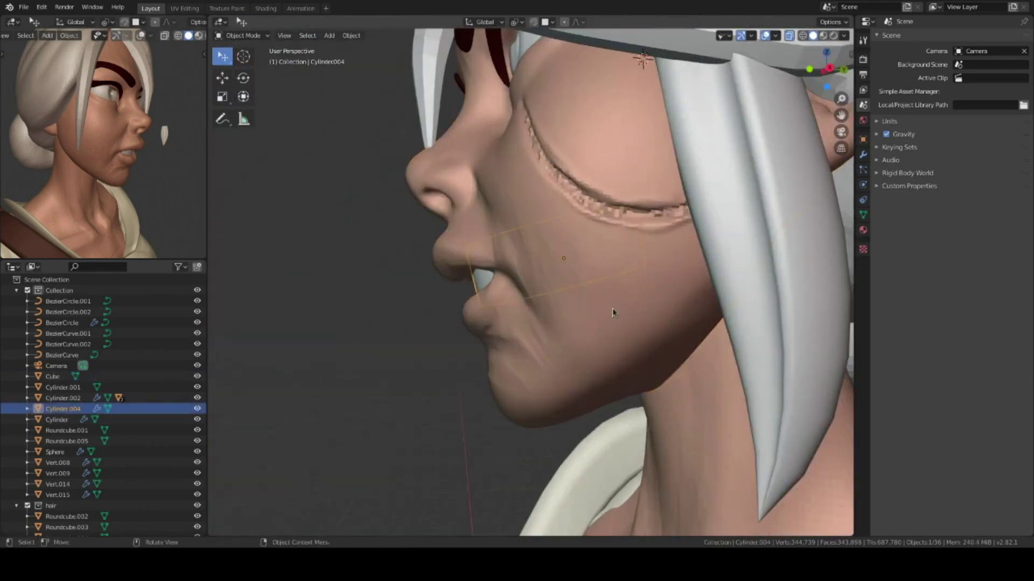
pyautogui.hotkey('ctrl', 'Tab')
pyautogui.moveTo(480, 238)
pyautogui.mouseDown(button='middle')
pyautogui.moveTo(604, 312)
pyautogui.moveTo(569, 295)
pyautogui.moveTo(643, 319)
pyautogui.moveTo(554, 384)
pyautogui.moveTo(549, 347)
pyautogui.moveTo(467, 344)
pyautogui.moveTo(588, 323)
pyautogui.mouseUp(button='middle')
pyautogui.scroll(2, 619, 339)
pyautogui.scroll(2, 646, 350)
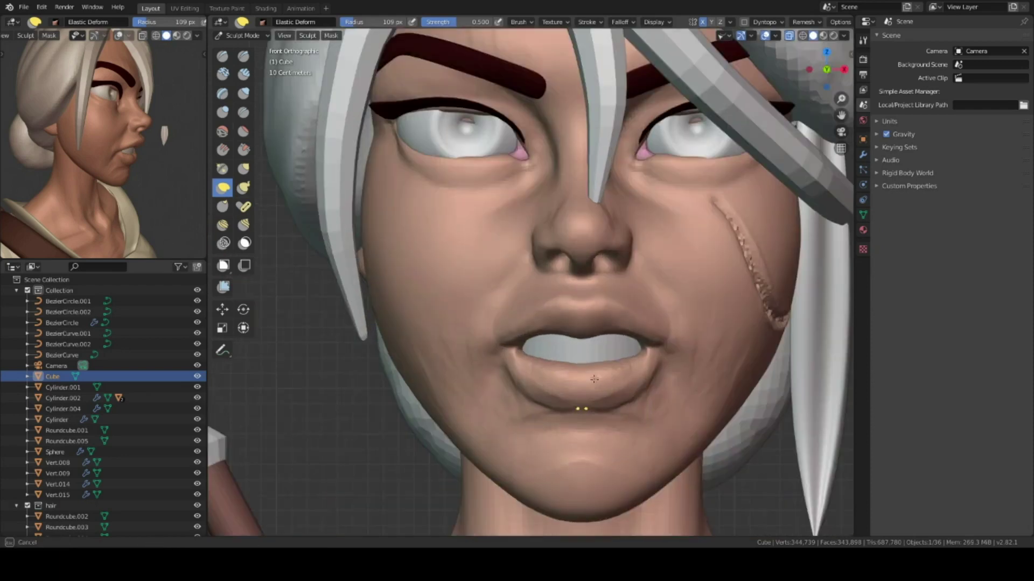
pyautogui.scroll(2, 658, 360)
pyautogui.scroll(-5, 658, 360)
pyautogui.moveTo(657, 360)
pyautogui.mouseDown(button='middle')
pyautogui.moveTo(277, 237)
pyautogui.moveTo(669, 266)
pyautogui.mouseUp(button='middle')
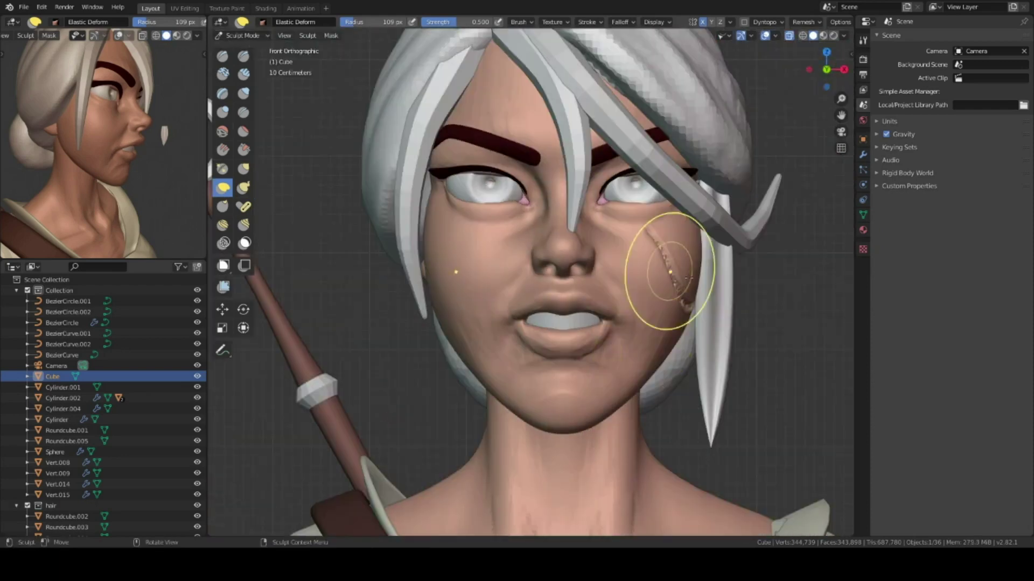
# Lower the teeth cylinder along Z so it shows between the parted lips.
pyautogui.hotkey('ctrl', 'Tab')
pyautogui.click(595, 336)
pyautogui.press('g')
pyautogui.press('z')
pyautogui.hotkey('alt', 'a')
pyautogui.moveTo(602, 380); pyautogui.dragTo(556, 305, button='middle')
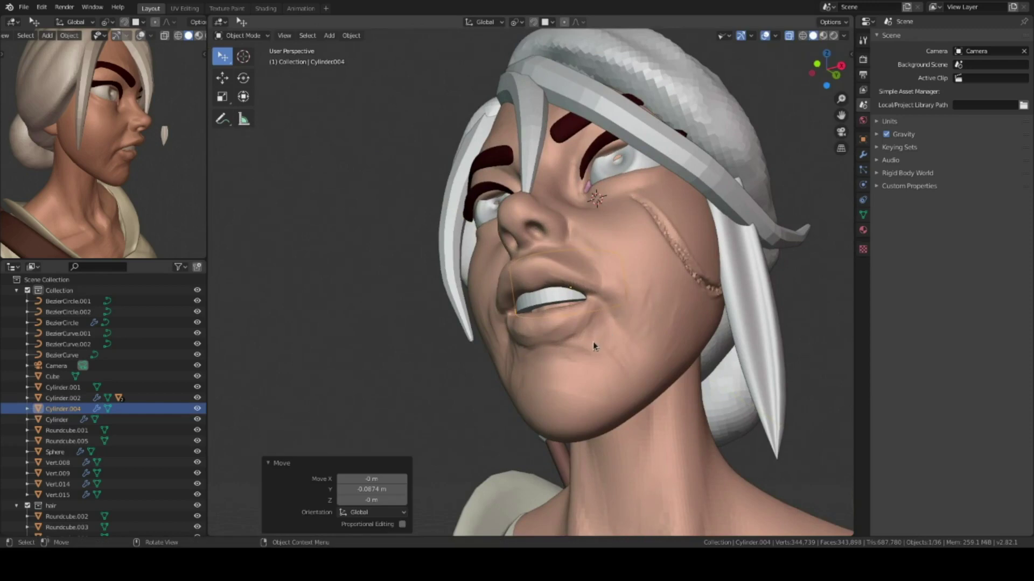
pyautogui.scroll(-3, 592, 312)
# From a side view, duplicate a hair lock curve and twist its control points.
pyautogui.click(369, 185)
pyautogui.moveTo(369, 185)
pyautogui.mouseDown(button='middle')
pyautogui.moveTo(484, 242)
pyautogui.moveTo(595, 260)
pyautogui.moveTo(615, 236)
pyautogui.mouseUp(button='middle')
pyautogui.scroll(-6, 594, 260)
pyautogui.press('KP_3')
pyautogui.press('KP_Decimal')
pyautogui.hotkey('shift', 'd')
pyautogui.press('Escape')
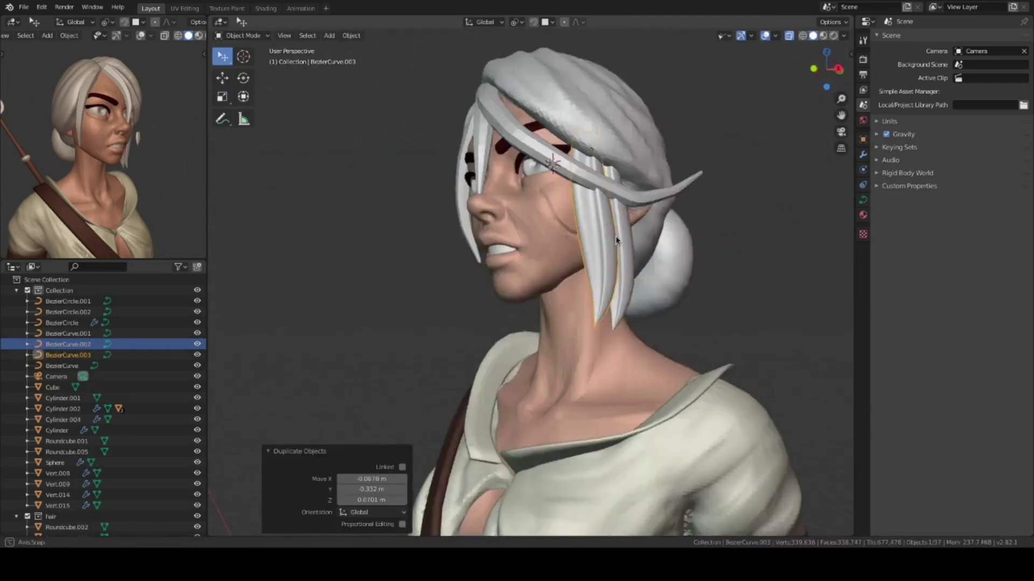
pyautogui.press('Tab')
pyautogui.hotkey('ctrl', 't')
pyautogui.click(606, 283)
pyautogui.moveTo(605, 283)
pyautogui.mouseDown(button='middle')
pyautogui.moveTo(587, 272)
pyautogui.moveTo(503, 270)
pyautogui.moveTo(604, 289)
pyautogui.moveTo(624, 161)
pyautogui.mouseUp(button='middle')
pyautogui.hotkey('ctrl', 'z')
pyautogui.hotkey('ctrl', 'z')
# Duplicate another lock and reshape it by twisting and moving its points.
pyautogui.hotkey('shift', 'd')
pyautogui.press('Escape')
pyautogui.press('Tab')
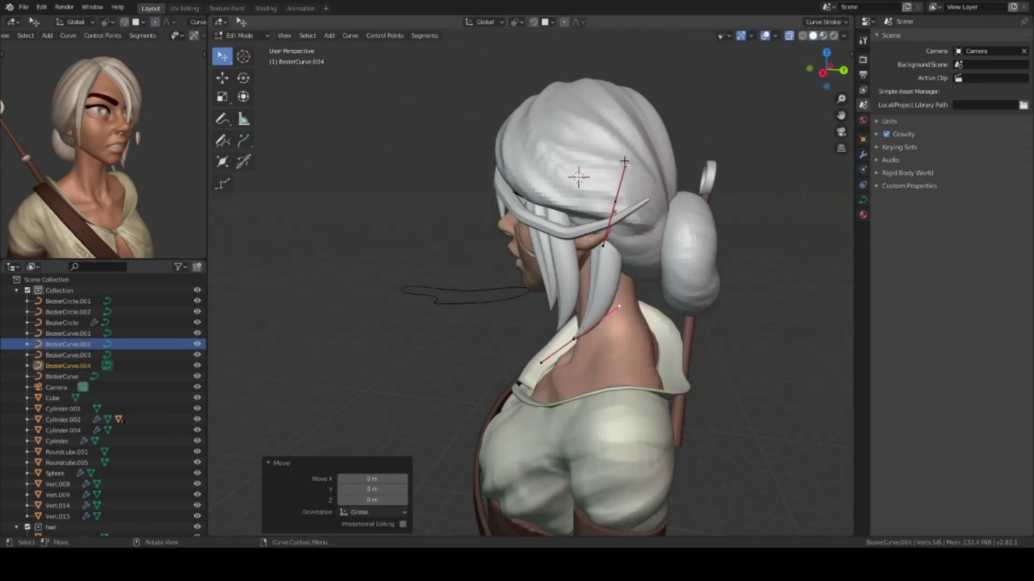
pyautogui.click(640, 226)
pyautogui.moveTo(640, 226)
pyautogui.mouseDown(button='middle')
pyautogui.moveTo(574, 330)
pyautogui.moveTo(553, 180)
pyautogui.moveTo(517, 276)
pyautogui.moveTo(556, 254)
pyautogui.moveTo(541, 317)
pyautogui.moveTo(592, 269)
pyautogui.moveTo(550, 283)
pyautogui.moveTo(686, 325)
pyautogui.moveTo(594, 295)
pyautogui.mouseUp(button='middle')
pyautogui.press('g')
pyautogui.click(574, 329)
pyautogui.press('Tab')
pyautogui.hotkey('shift', 'd')
# From the front, add another duplicated lock and tilt its control points.
pyautogui.hotkey('shift', 'd')
pyautogui.press('KP_1')
pyautogui.press('Tab')
pyautogui.hotkey('shift', 'd')
pyautogui.click(619, 258)
pyautogui.hotkey('ctrl', 't')
pyautogui.click(638, 254)
pyautogui.press('g')
pyautogui.press('Escape')
pyautogui.hotkey('ctrl', 'Tab')
pyautogui.click(524, 300)
# Rotate and reposition the duplicated lock around the side of the head.
pyautogui.moveTo(524, 300)
pyautogui.mouseDown(button='middle')
pyautogui.moveTo(619, 280)
pyautogui.moveTo(549, 269)
pyautogui.moveTo(483, 289)
pyautogui.mouseUp(button='middle')
pyautogui.moveTo(634, 333)
pyautogui.mouseDown(button='middle')
pyautogui.moveTo(622, 215)
pyautogui.moveTo(594, 270)
pyautogui.mouseUp(button='middle')
pyautogui.press('g')
pyautogui.click(594, 270)
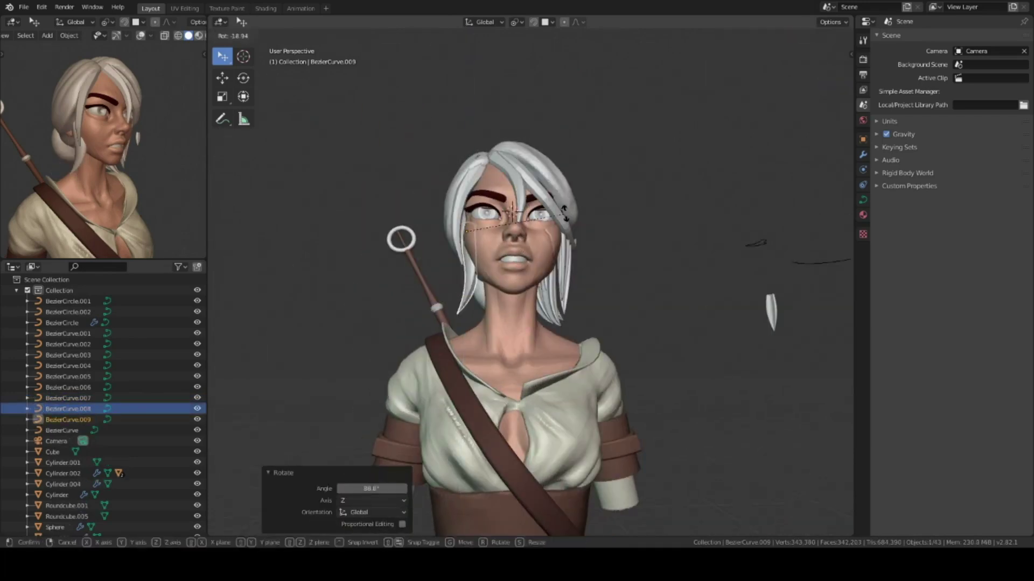
pyautogui.click(564, 212)
pyautogui.moveTo(564, 212)
pyautogui.mouseDown(button='middle')
pyautogui.moveTo(612, 291)
pyautogui.moveTo(523, 271)
pyautogui.moveTo(519, 299)
pyautogui.mouseUp(button='middle')
pyautogui.press('g')
pyautogui.click(523, 271)
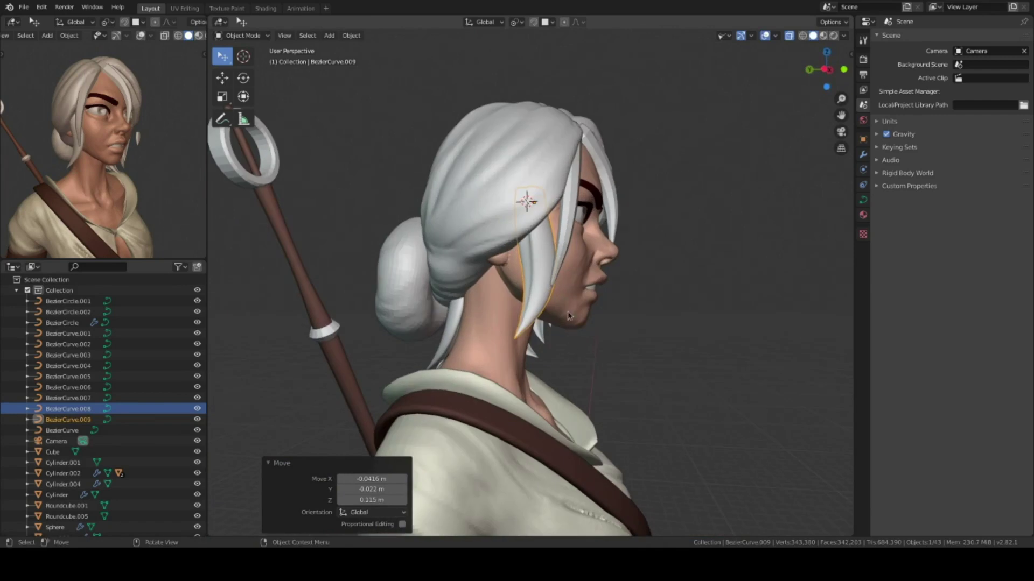
# Move the lock's curve points to follow the head's contour.
pyautogui.press('Tab')
pyautogui.scroll(2, 571, 315)
pyautogui.click(509, 292)
pyautogui.moveTo(509, 291)
pyautogui.mouseDown(button='middle')
pyautogui.moveTo(554, 242)
pyautogui.moveTo(600, 295)
pyautogui.mouseUp(button='middle')
pyautogui.press('Tab')
pyautogui.moveTo(523, 372)
pyautogui.mouseDown(button='middle')
pyautogui.moveTo(530, 302)
pyautogui.moveTo(485, 323)
pyautogui.moveTo(530, 359)
pyautogui.moveTo(538, 323)
pyautogui.moveTo(566, 302)
pyautogui.moveTo(517, 371)
pyautogui.moveTo(533, 383)
pyautogui.moveTo(527, 333)
pyautogui.moveTo(581, 291)
pyautogui.mouseUp(button='middle')
# Add two more duplicated locks and move their control points into place.
pyautogui.hotkey('shift', 'd')
pyautogui.hotkey('shift', 'd')
pyautogui.click(530, 345)
pyautogui.press('Tab')
pyautogui.press('g')
pyautogui.click(474, 350)
pyautogui.hotkey('shift', 'd')
pyautogui.click(485, 355)
pyautogui.press('Tab')
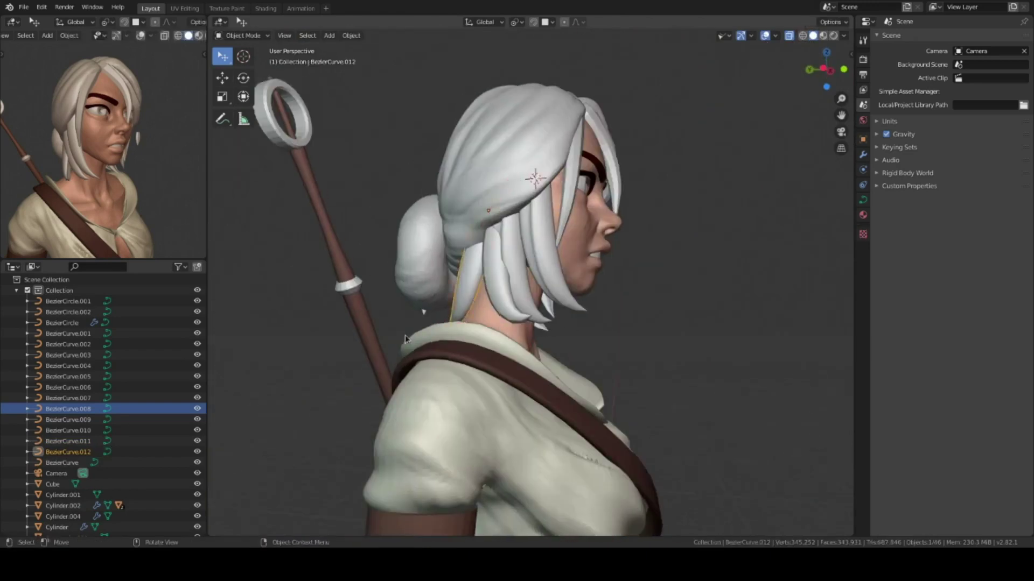
pyautogui.click(581, 291)
pyautogui.press('Tab')
# Behind the head, reshape a lock's points and place another duplicated lock.
pyautogui.moveTo(576, 250)
pyautogui.mouseDown(button='middle')
pyautogui.moveTo(538, 312)
pyautogui.moveTo(603, 335)
pyautogui.moveTo(570, 328)
pyautogui.moveTo(592, 323)
pyautogui.mouseUp(button='middle')
pyautogui.press('Tab')
pyautogui.press('g')
pyautogui.click(571, 328)
pyautogui.press('Tab')
pyautogui.hotkey('shift', 'd')
pyautogui.click(595, 323)
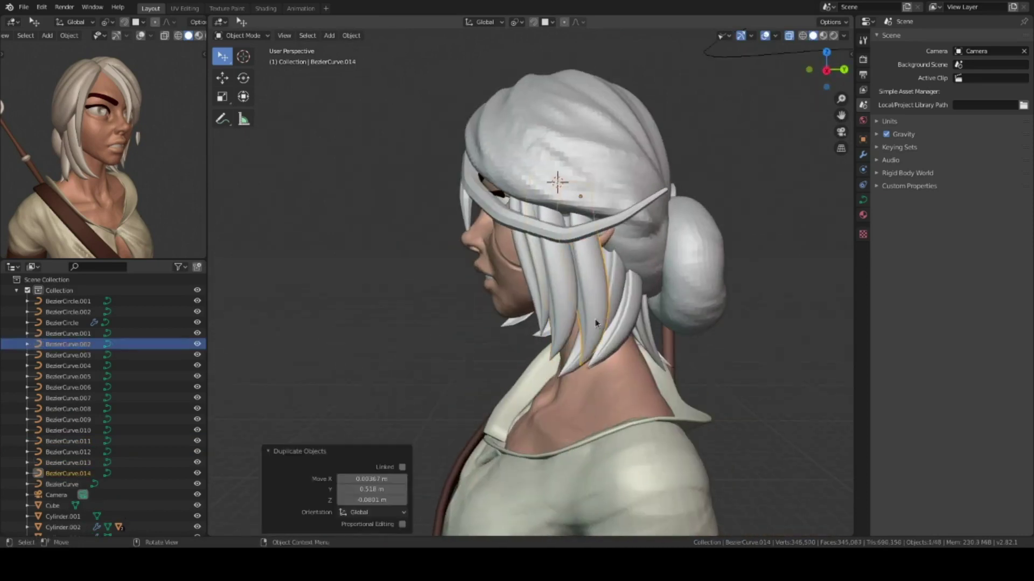
pyautogui.press('Tab')
pyautogui.press('g')
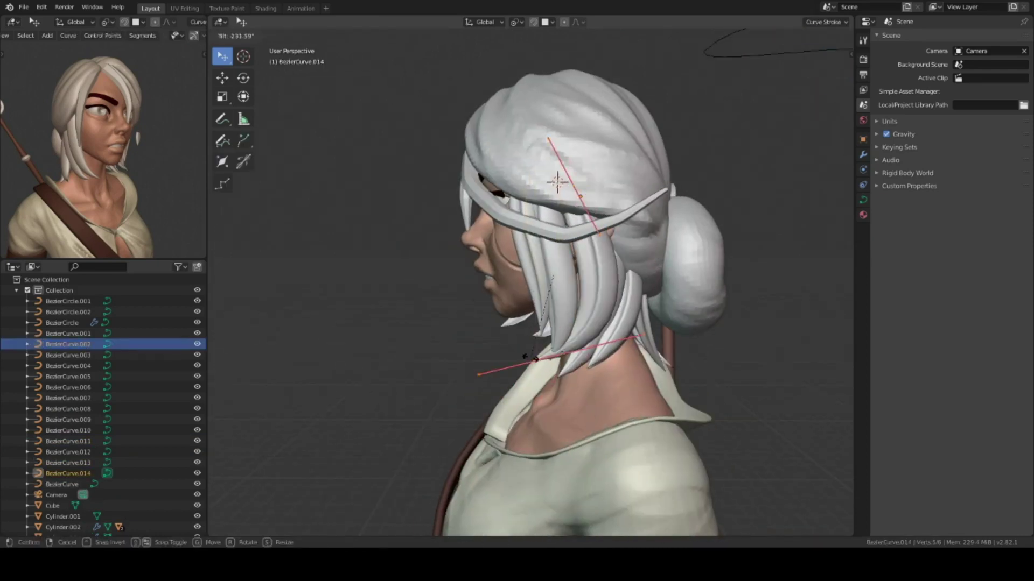
# Select neighbouring hair locks and orbit to review the fuller hair.
pyautogui.click(529, 295)
pyautogui.press('Tab')
pyautogui.moveTo(529, 295); pyautogui.dragTo(639, 317, button='middle')
pyautogui.moveTo(523, 310)
pyautogui.mouseDown(button='middle')
pyautogui.moveTo(516, 340)
pyautogui.moveTo(571, 301)
pyautogui.mouseUp(button='middle')
pyautogui.hotkey('alt', 'a')
pyautogui.click(581, 259)
pyautogui.moveTo(582, 258)
pyautogui.mouseDown(button='middle')
pyautogui.moveTo(599, 237)
pyautogui.moveTo(617, 326)
pyautogui.mouseUp(button='middle')
pyautogui.moveTo(538, 420)
pyautogui.mouseDown(button='middle')
pyautogui.moveTo(662, 418)
pyautogui.moveTo(568, 397)
pyautogui.moveTo(603, 300)
pyautogui.moveTo(507, 300)
pyautogui.moveTo(680, 319)
pyautogui.mouseUp(button='middle')
# Try sculpting the forearm cylinder with the Elastic Deform brush.
pyautogui.click(568, 398)
pyautogui.hotkey('ctrl', 'Tab')
pyautogui.hotkey('shift', 'space')
pyautogui.press('6')
pyautogui.scroll(3, 610, 277)
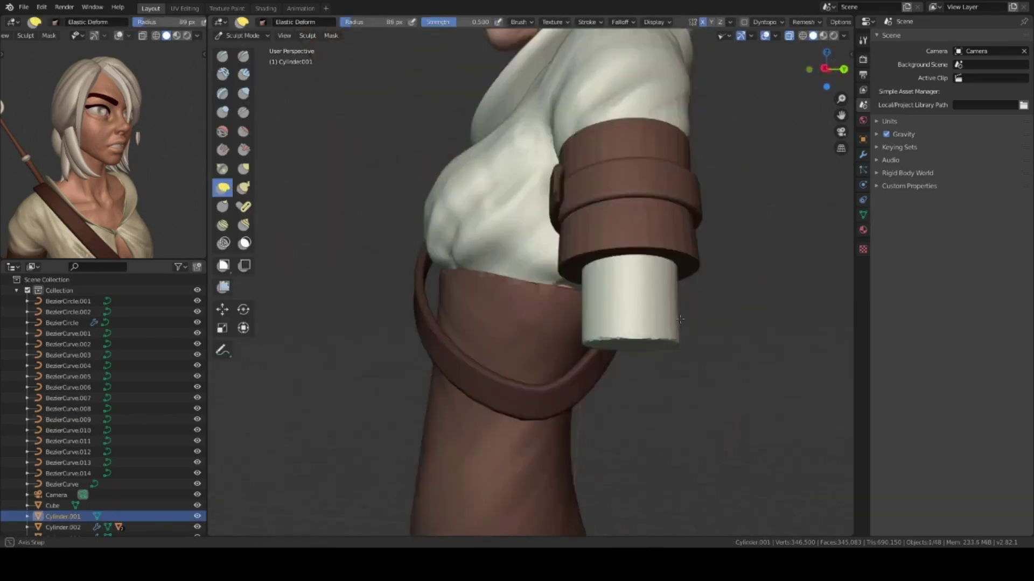
pyautogui.scroll(-5, 680, 319)
# Back in Object Mode, add a Bezier circle at the torso and rotate it.
pyautogui.hotkey('ctrl', 'Tab')
pyautogui.click(555, 302)
pyautogui.keyDown('alt'); pyautogui.moveTo(555, 301); pyautogui.dragTo(511, 282, button='middle'); pyautogui.keyUp('alt')
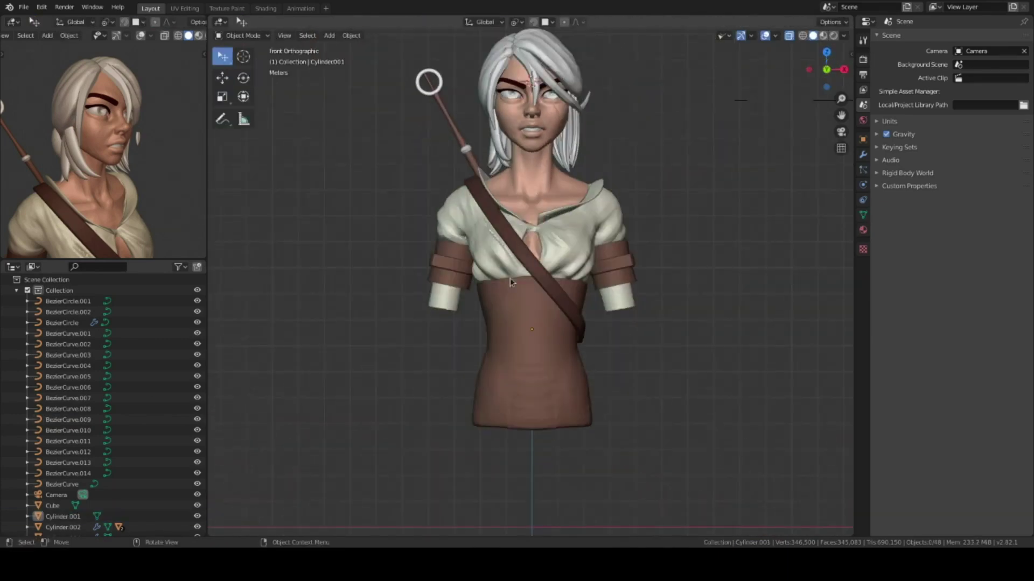
pyautogui.scroll(4, 510, 282)
pyautogui.keyDown('shift'); pyautogui.rightClick(669, 203); pyautogui.keyUp('shift')
pyautogui.hotkey('shift', 'a')
pyautogui.click(716, 260)
pyautogui.press('r')
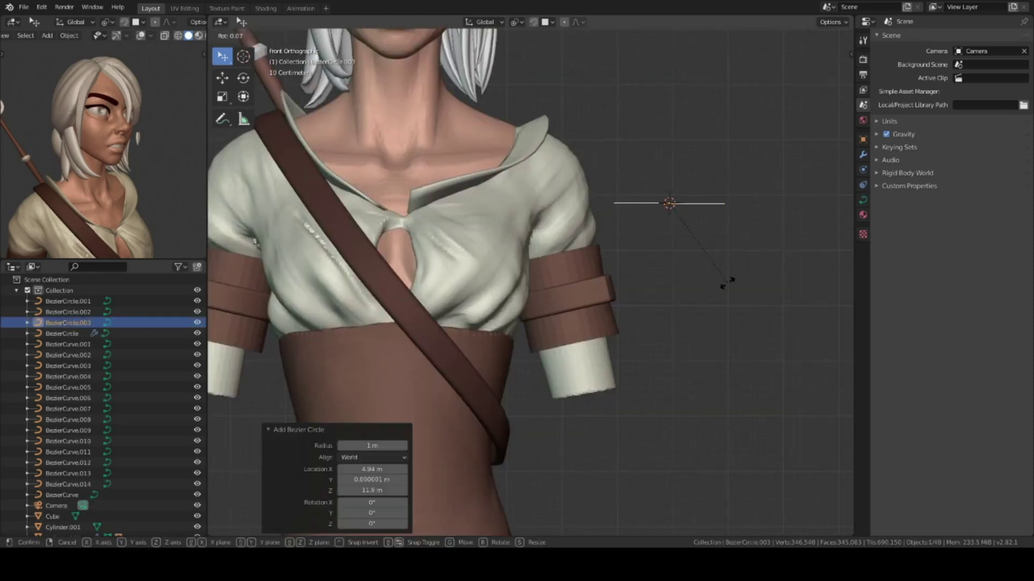
pyautogui.click(774, 264)
# Reposition a circle point and duplicate the loop into a second, figure-eight half.
pyautogui.scroll(-1, 730, 352)
pyautogui.click(694, 350)
pyautogui.press('KP_Decimal')
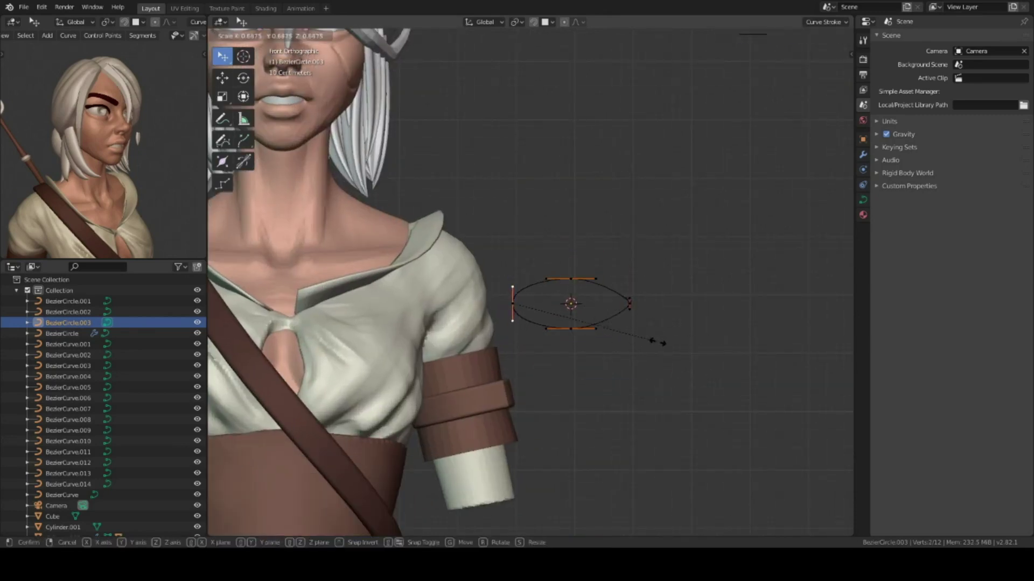
pyautogui.click(635, 352)
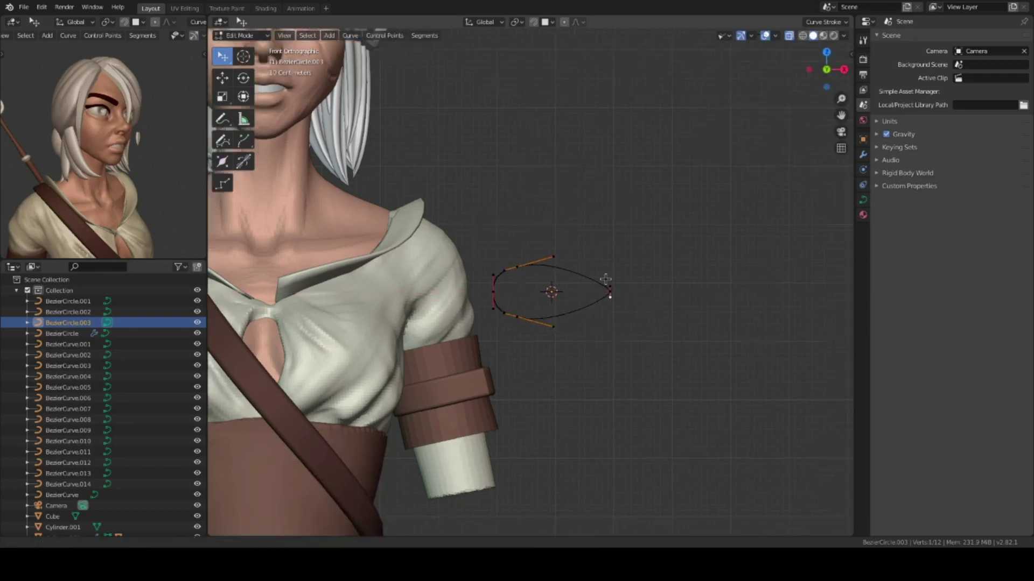
pyautogui.hotkey('shift', 'd')
pyautogui.click(653, 297)
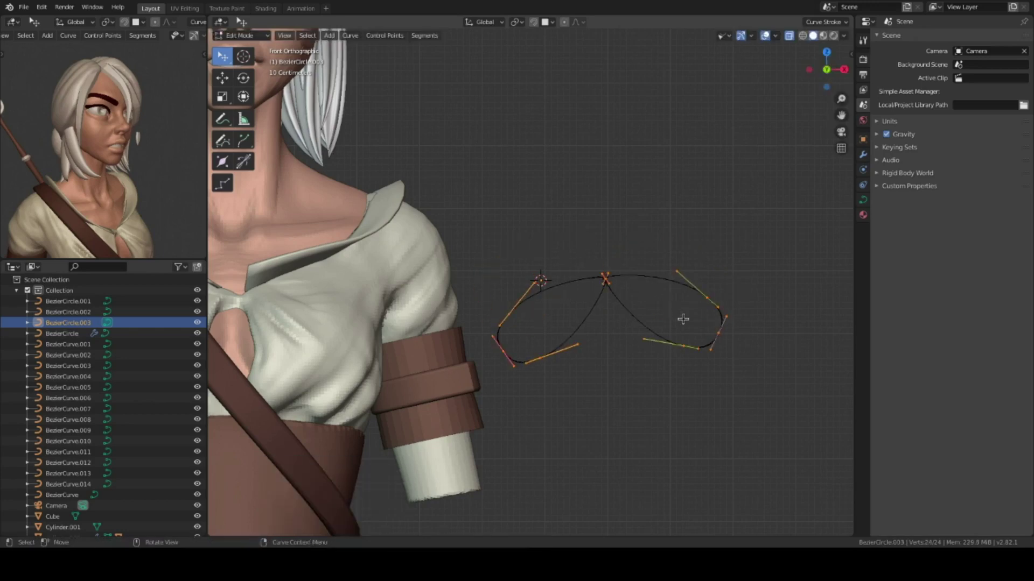
pyautogui.scroll(-2, 536, 333)
# Shrink the figure-eight loop and rotate it toward the chest.
pyautogui.click(863, 199)
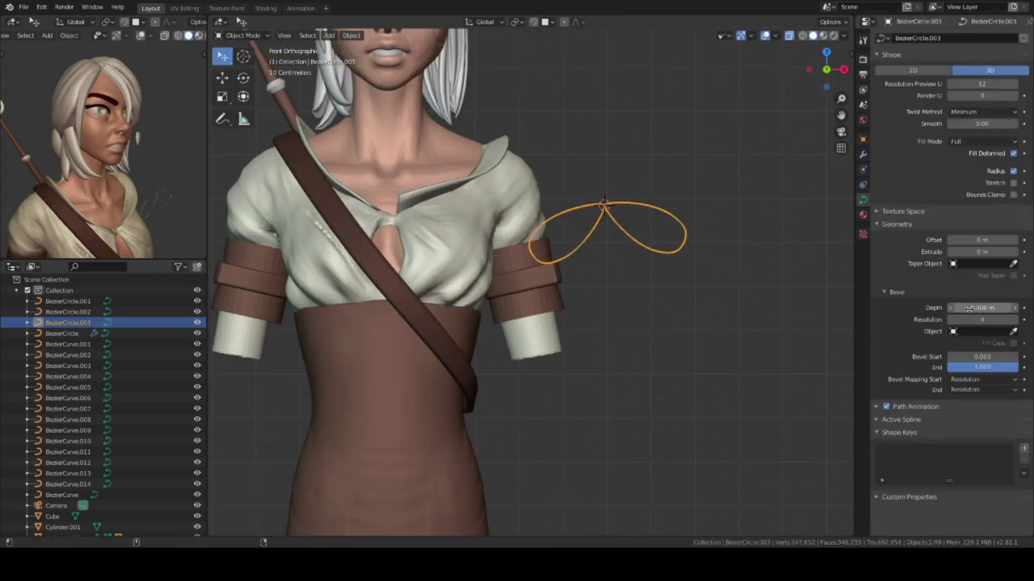
pyautogui.scroll(-2, 801, 258)
pyautogui.press('s')
pyautogui.moveTo(486, 265)
pyautogui.mouseDown(button='middle')
pyautogui.moveTo(544, 253)
pyautogui.moveTo(493, 177)
pyautogui.mouseUp(button='middle')
pyautogui.press('r')
pyautogui.click(552, 257)
# Rotate the loop's points onto the blouse neckline and check it in orthographic view.
pyautogui.press('Tab')
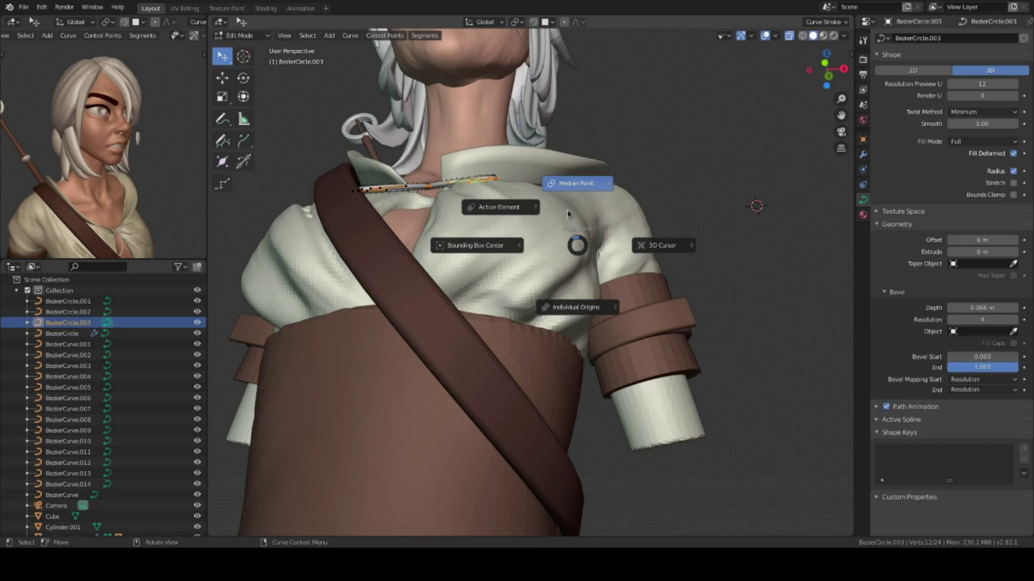
pyautogui.click(569, 210)
pyautogui.moveTo(569, 210)
pyautogui.mouseDown(button='middle')
pyautogui.moveTo(566, 274)
pyautogui.moveTo(594, 221)
pyautogui.mouseUp(button='middle')
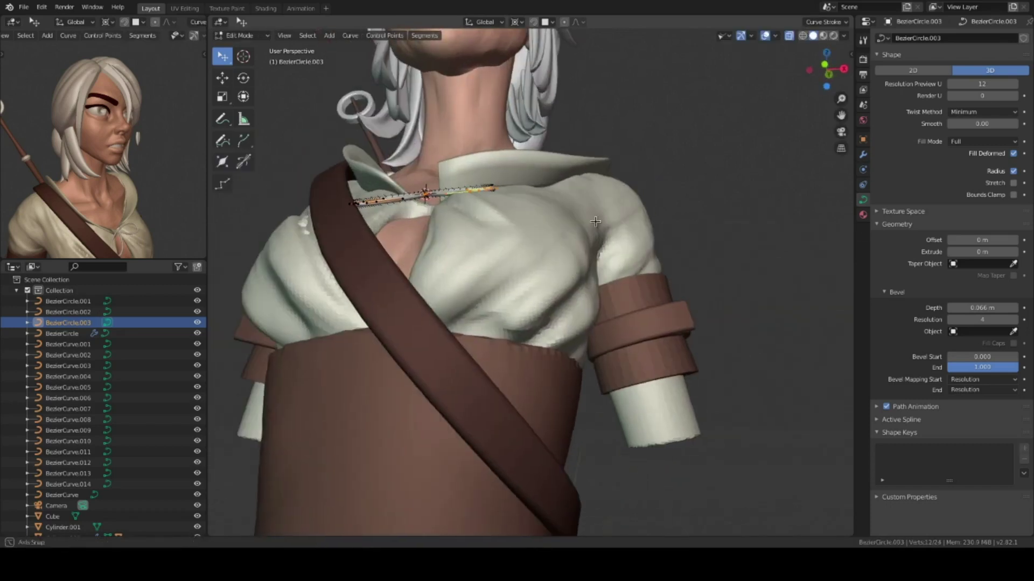
pyautogui.moveTo(527, 186); pyautogui.dragTo(590, 238, button='middle')
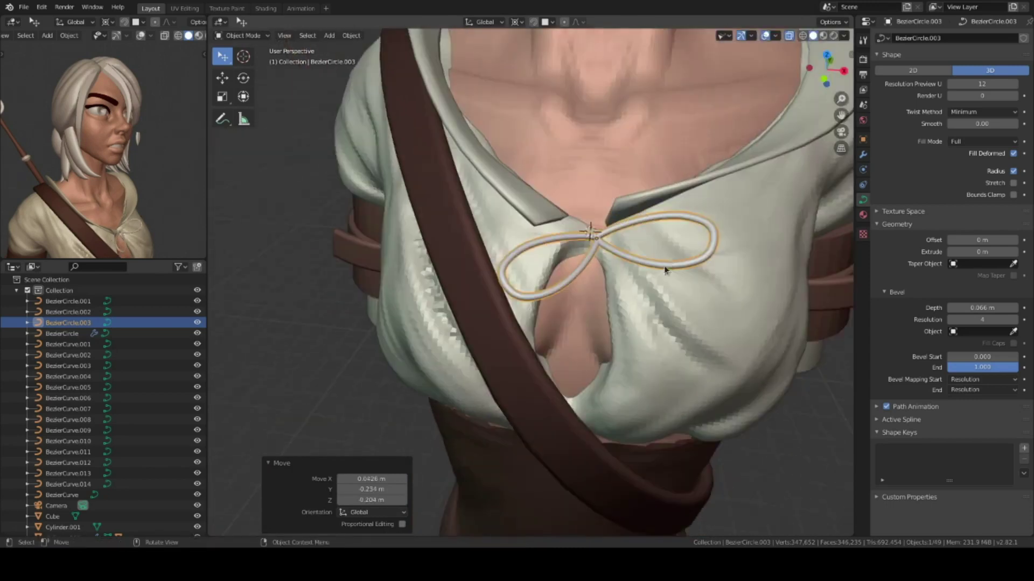
pyautogui.scroll(-4, 643, 243)
pyautogui.scroll(-3, 592, 248)
pyautogui.press('KP_5')
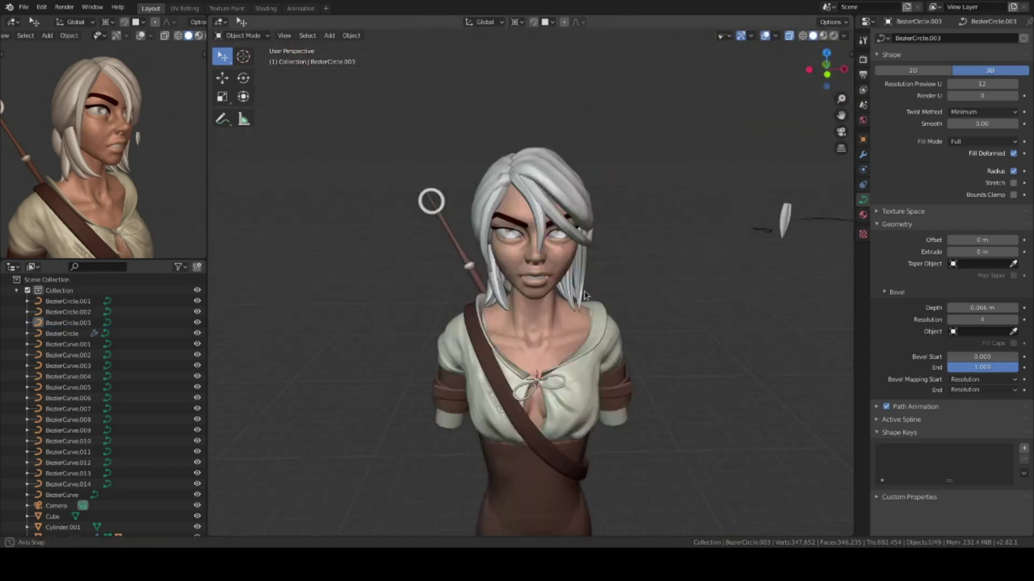
pyautogui.hotkey('alt', 'a')
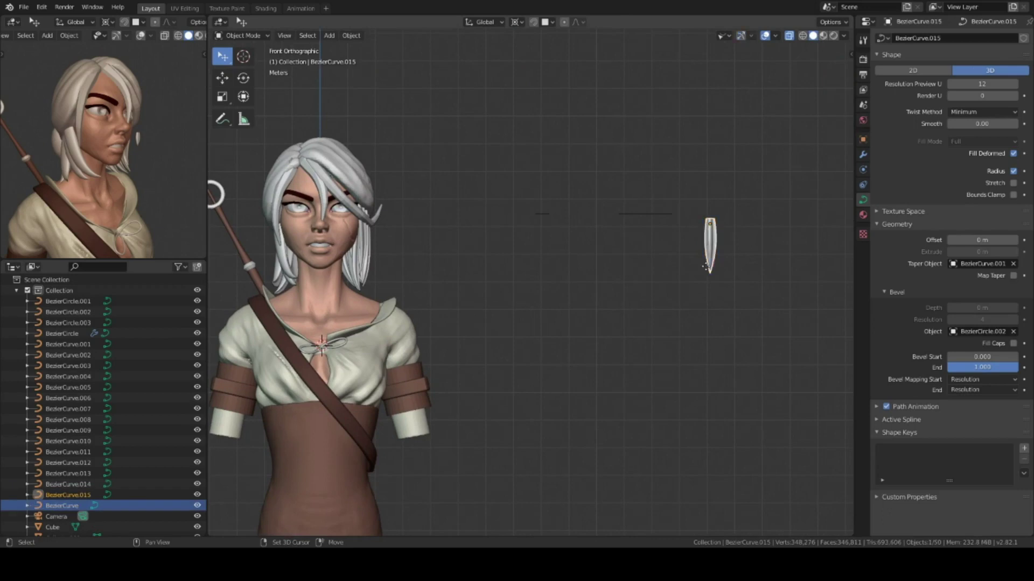
# Add a Bezier circle, scale it to 0.425 and squash it into an ellipse.
pyautogui.hotkey('shift', 'a')
pyautogui.click(624, 242)
pyautogui.press('KP_7')
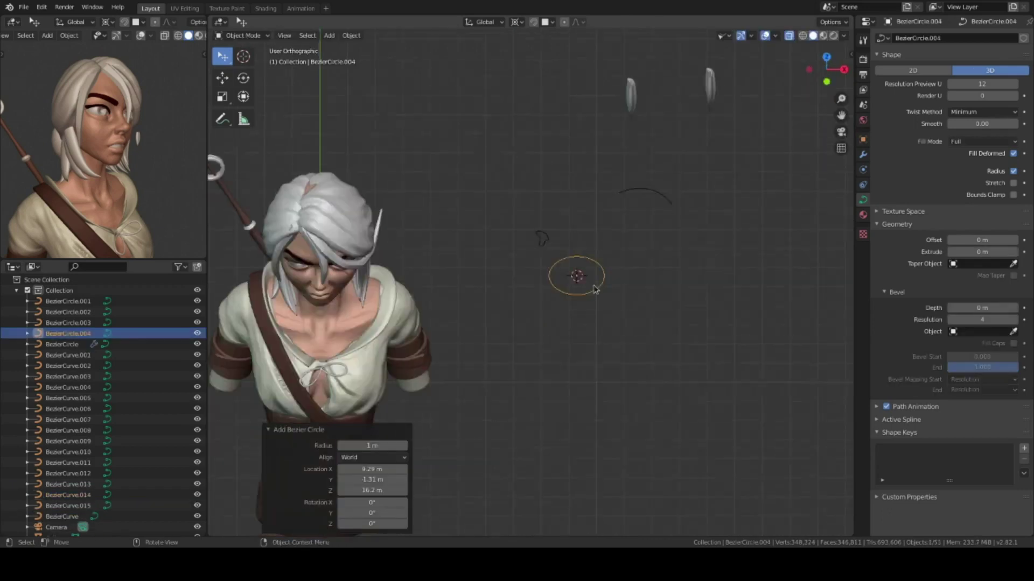
pyautogui.press('Tab')
pyautogui.scroll(1, 516, 409)
pyautogui.press('s')
pyautogui.click(580, 415)
pyautogui.press('s')
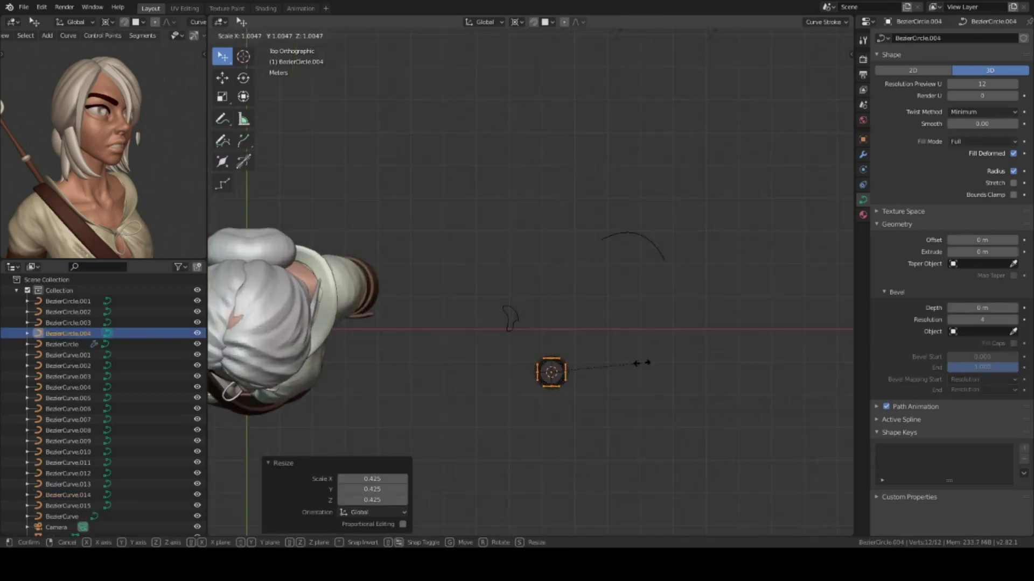
pyautogui.click(603, 371)
pyautogui.scroll(4, 593, 377)
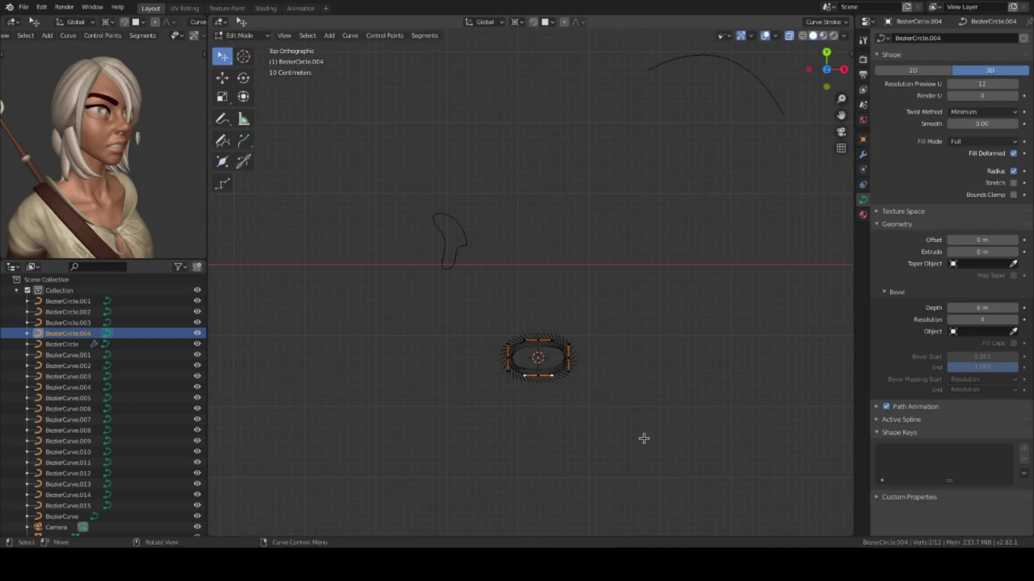
# Add a tiny copy of the ellipse and set BezierCircle.004 as BezierCurve.015's bevel.
pyautogui.press('a')
pyautogui.hotkey('shift', 'd')
pyautogui.press('s')
pyautogui.click(554, 377)
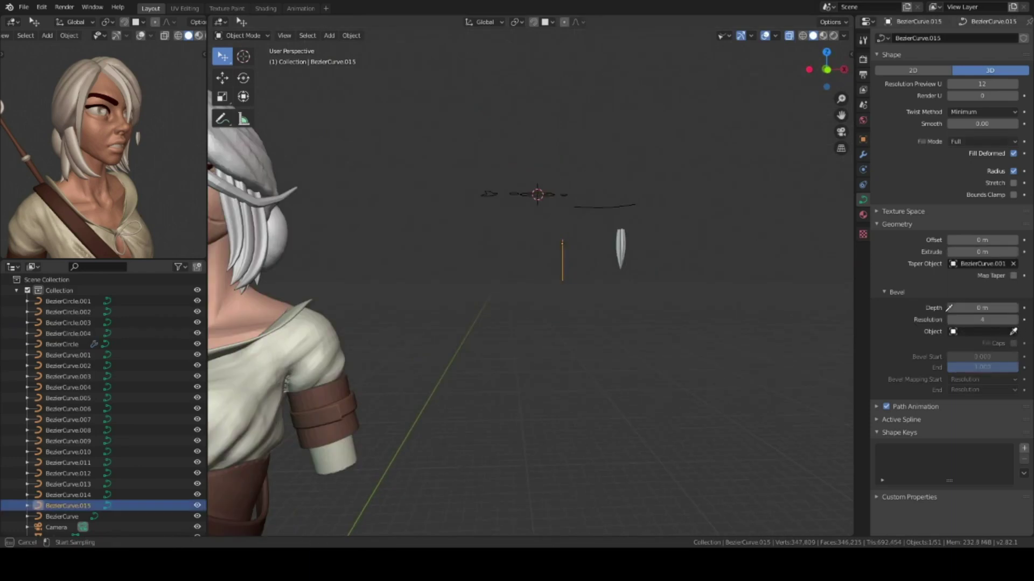
pyautogui.click(564, 195)
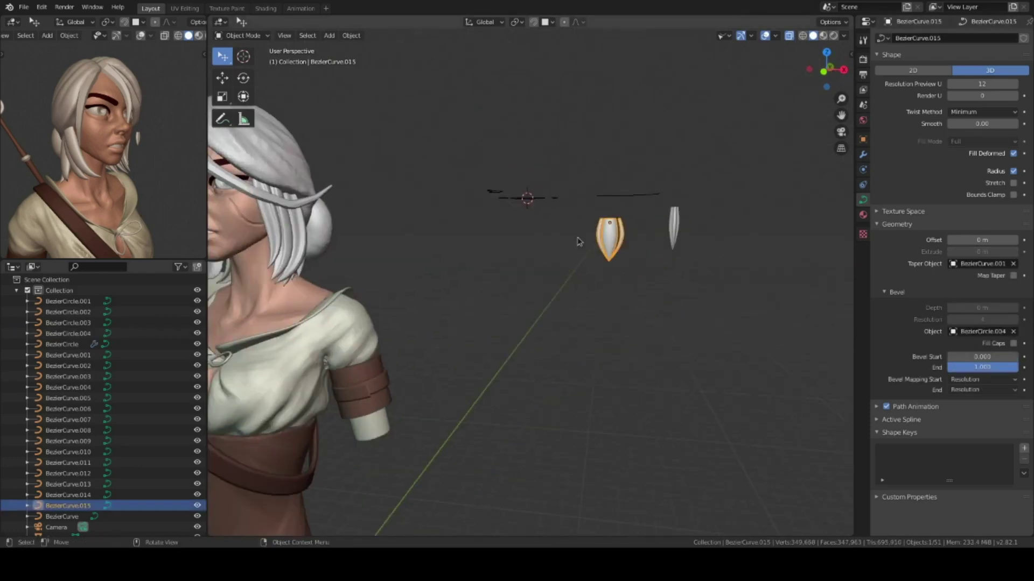
pyautogui.press('KP_1')
pyautogui.press('KP_Decimal')
pyautogui.moveTo(574, 301); pyautogui.dragTo(470, 281, button='middle')
# Duplicate hair lock BezierCurve.015 and frame the copy from the front.
pyautogui.click(470, 281)
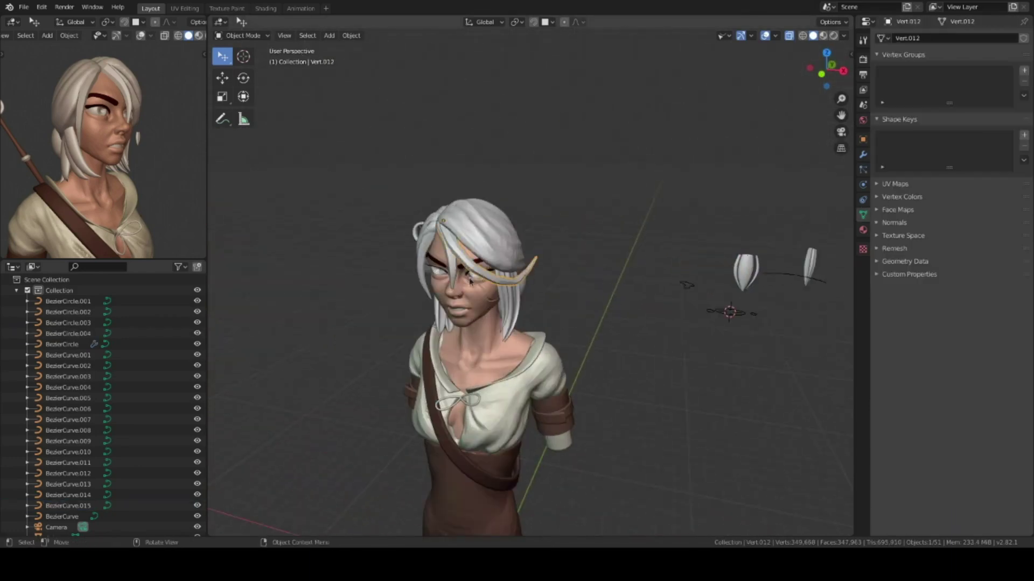
pyautogui.click(487, 266)
pyautogui.click(750, 291)
pyautogui.click(464, 272)
pyautogui.press('KP_3')
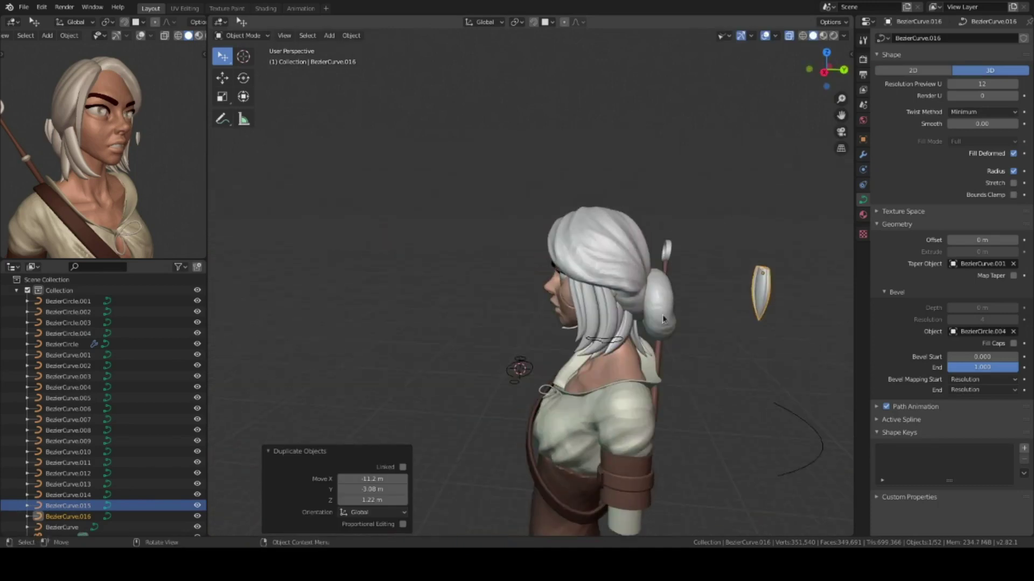
pyautogui.press('KP_1')
pyautogui.scroll(4, 560, 343)
pyautogui.moveTo(569, 347)
pyautogui.mouseDown(button='middle')
pyautogui.moveTo(671, 215)
pyautogui.moveTo(586, 247)
pyautogui.moveTo(634, 215)
pyautogui.moveTo(623, 347)
pyautogui.moveTo(508, 230)
pyautogui.moveTo(553, 370)
pyautogui.moveTo(694, 249)
pyautogui.mouseUp(button='middle')
# Move the copied lock's control points so it sweeps over the forehead.
pyautogui.press('Tab')
pyautogui.press('g')
pyautogui.click(623, 348)
pyautogui.press('g')
pyautogui.click(595, 328)
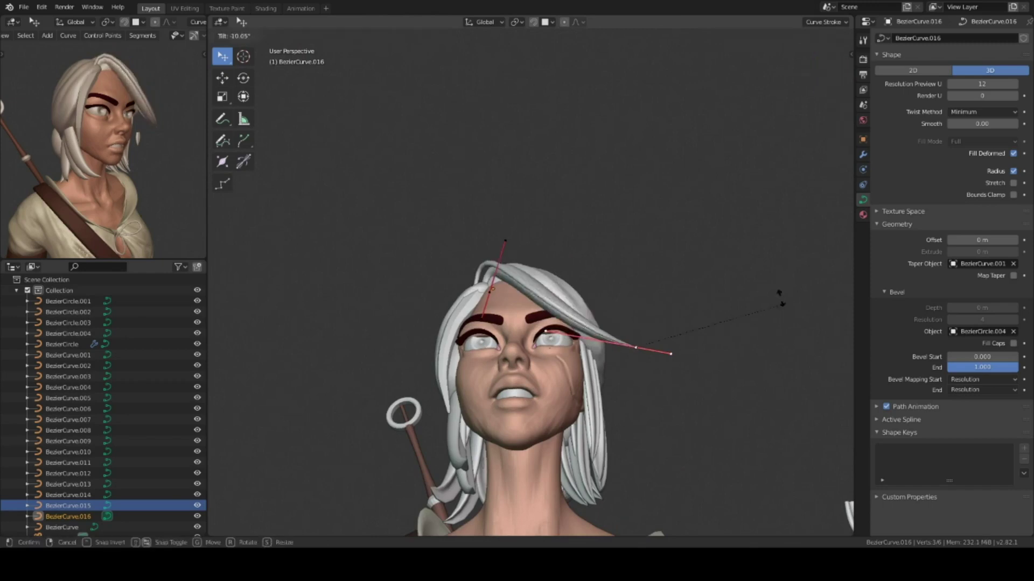
pyautogui.click(779, 292)
pyautogui.moveTo(779, 292); pyautogui.dragTo(660, 300, button='middle')
pyautogui.press('g')
pyautogui.click(573, 340)
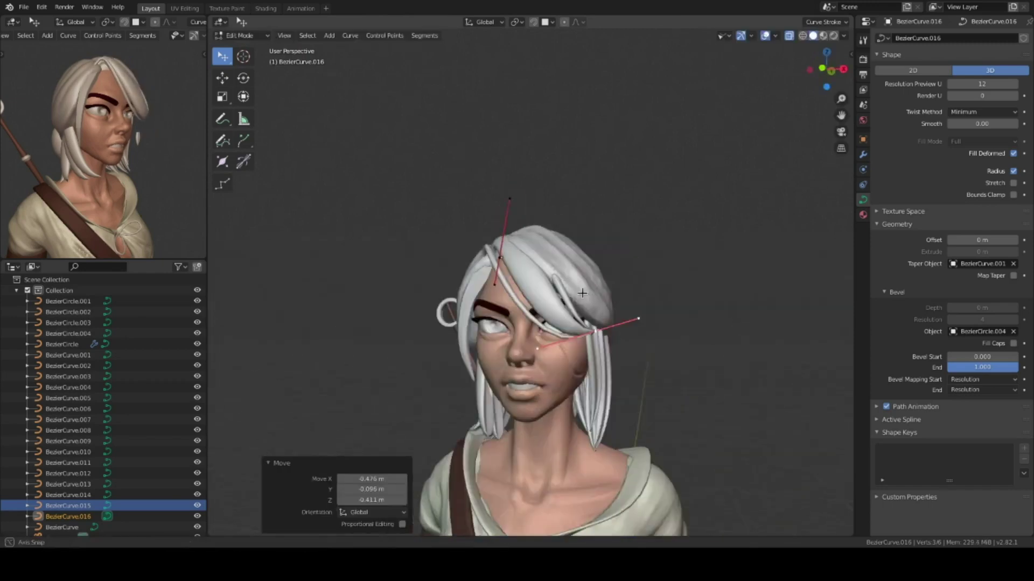
pyautogui.press('Tab')
pyautogui.scroll(-3, 446, 296)
# Use the arc BezierCurve.017 as the copied lock's Taper Object.
pyautogui.press('KP_7')
pyautogui.click(611, 221)
pyautogui.click(572, 124)
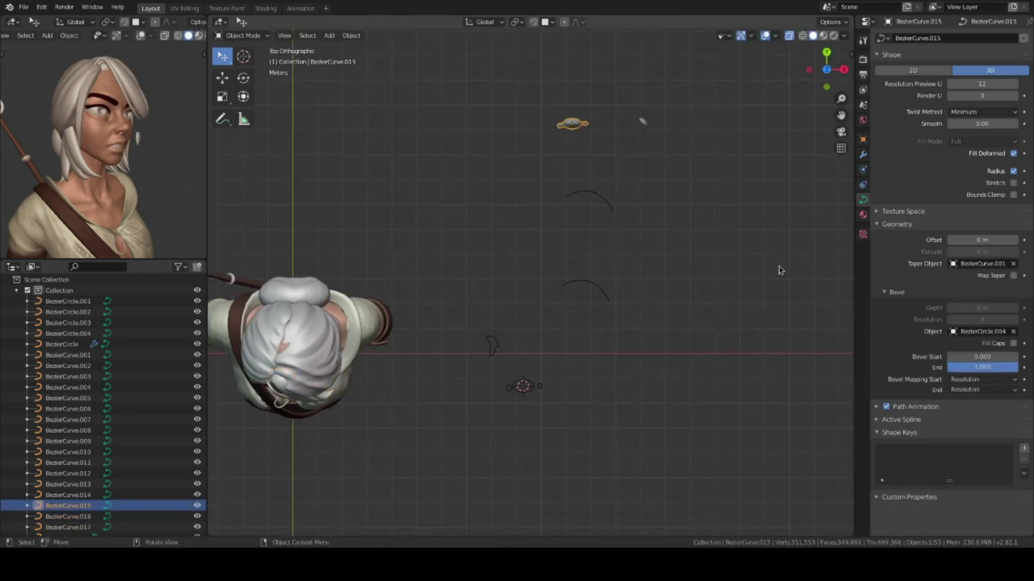
pyautogui.press('Escape')
pyautogui.click(542, 202)
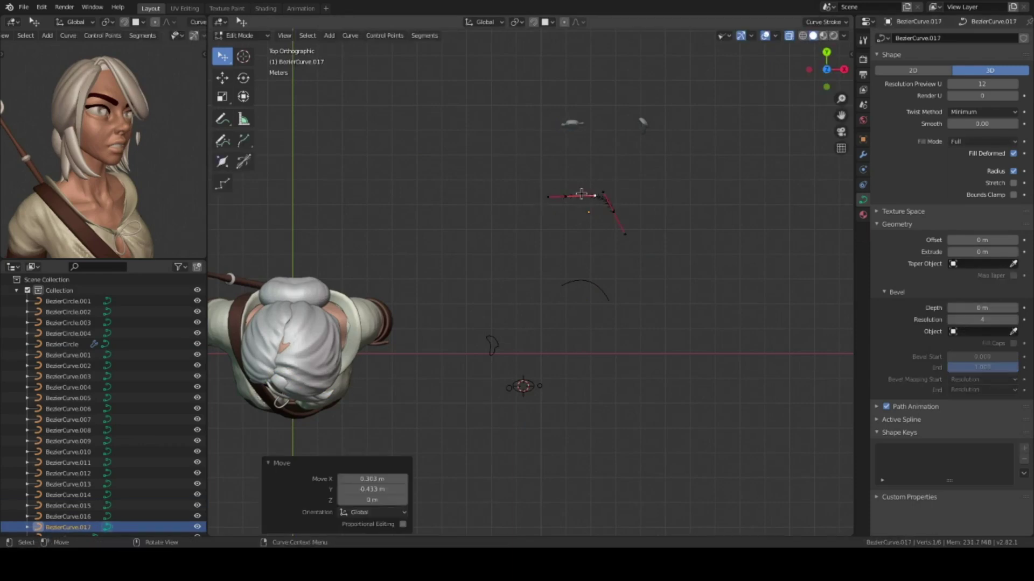
# Twist the lock's points with Ctrl+T and adjust its handles near the forehead.
pyautogui.moveTo(581, 193); pyautogui.dragTo(639, 292, button='middle')
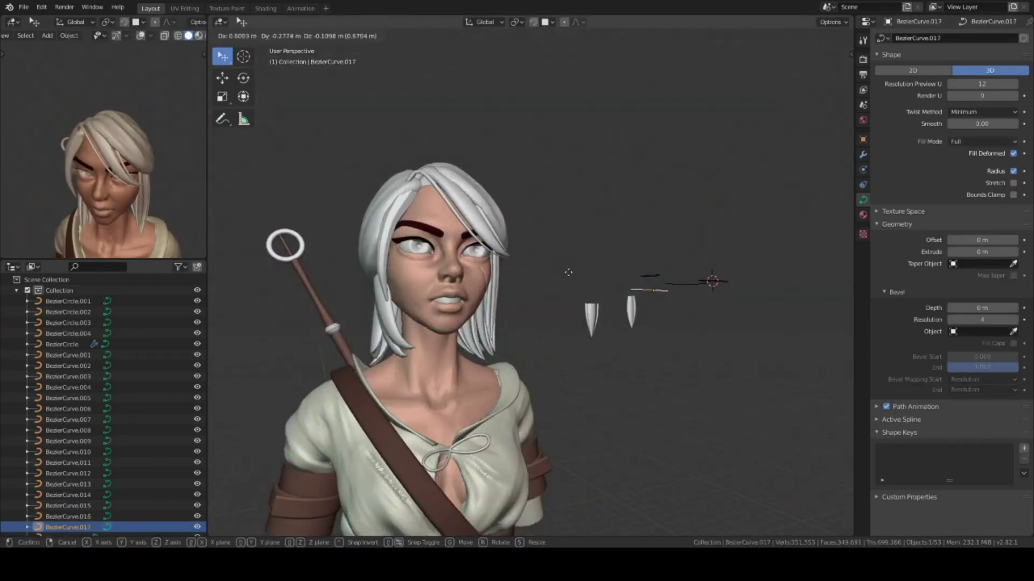
pyautogui.moveTo(592, 382); pyautogui.dragTo(627, 325, button='middle')
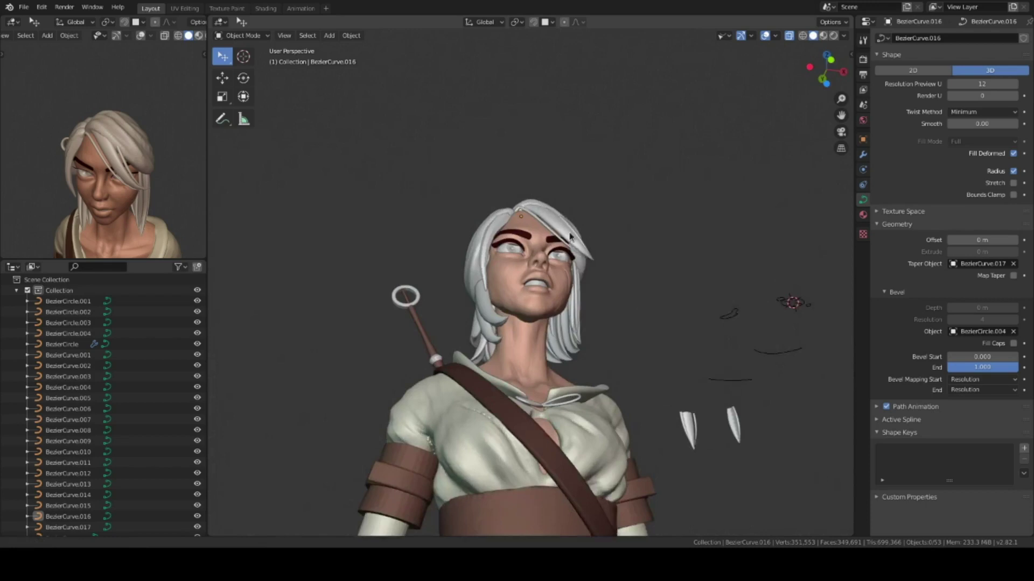
pyautogui.hotkey('ctrl', 't')
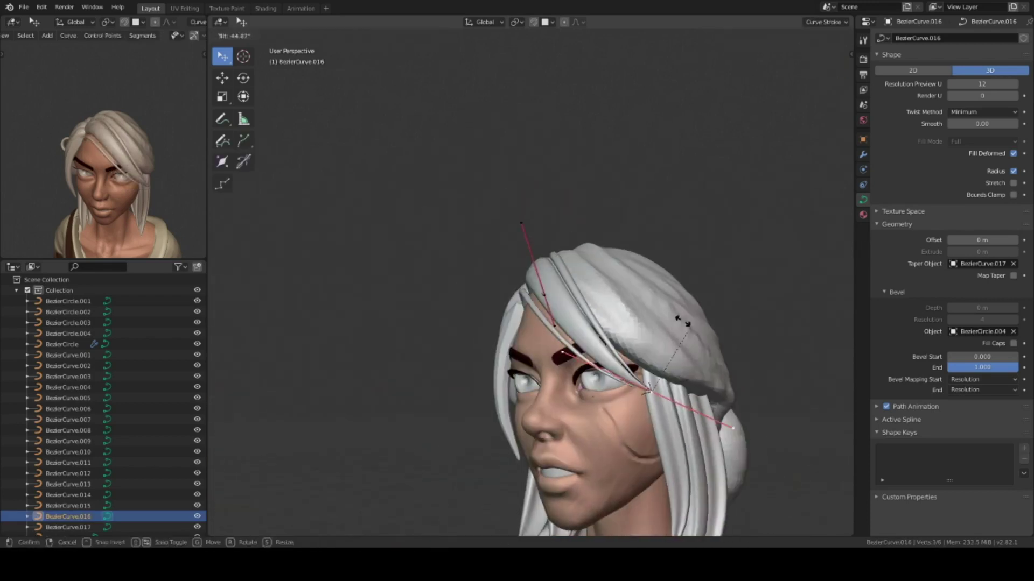
pyautogui.moveTo(521, 279); pyautogui.dragTo(554, 312, button='middle')
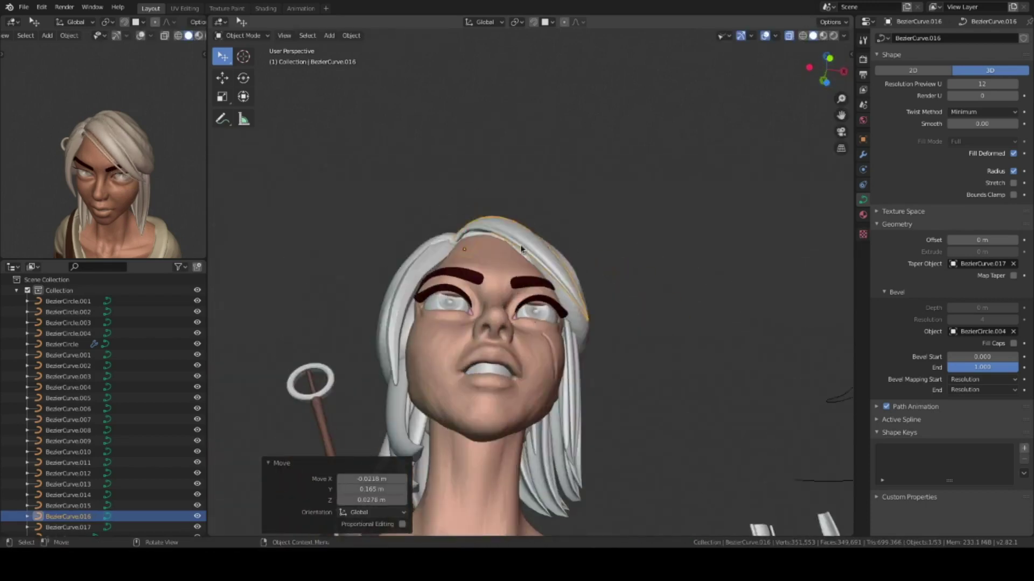
pyautogui.press('g')
pyautogui.click(554, 312)
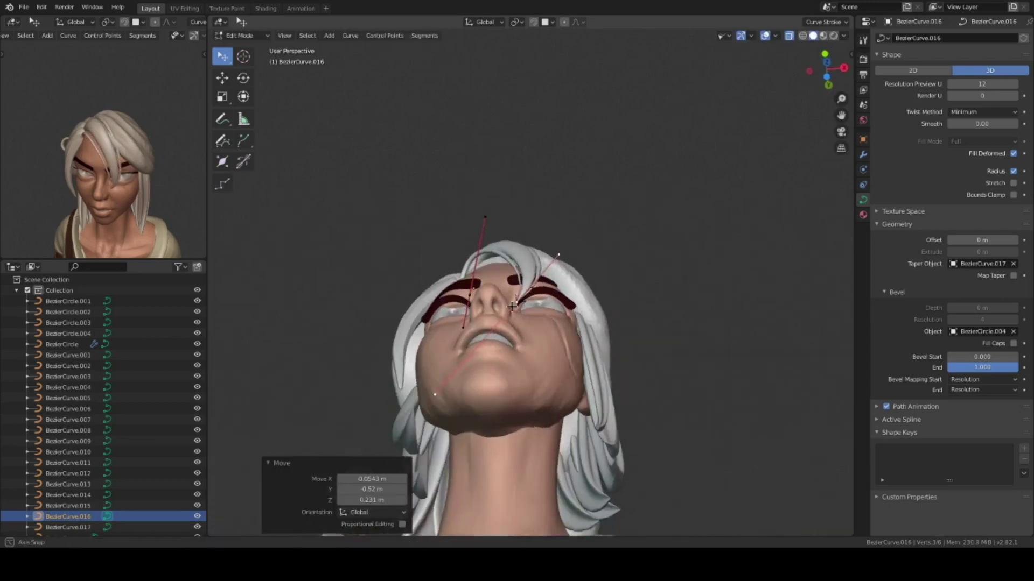
# Shift the points of profile BezierCircle.004 to the right in top view.
pyautogui.click(592, 288)
pyautogui.press('KP_7')
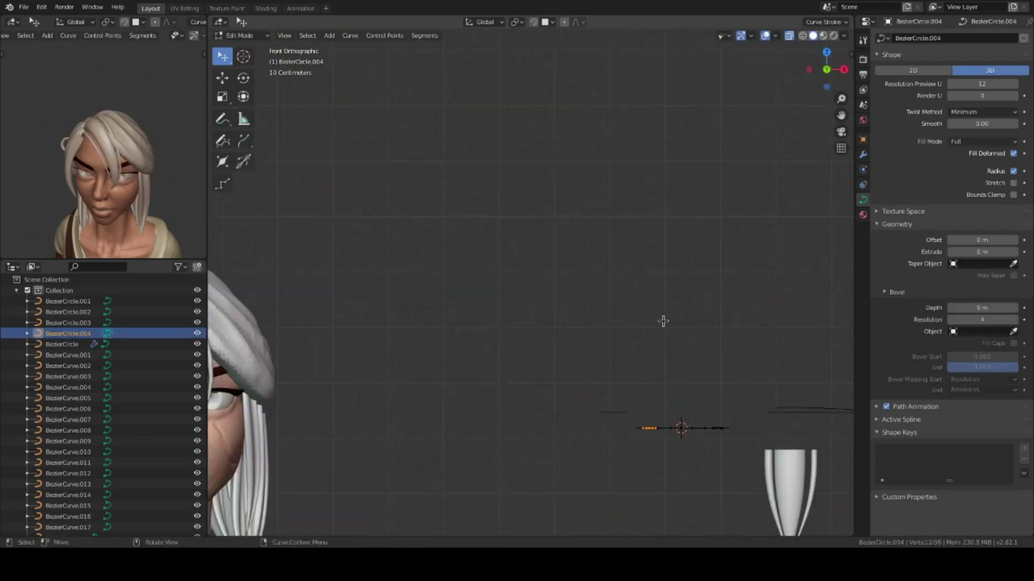
pyautogui.press('g')
pyautogui.click(614, 376)
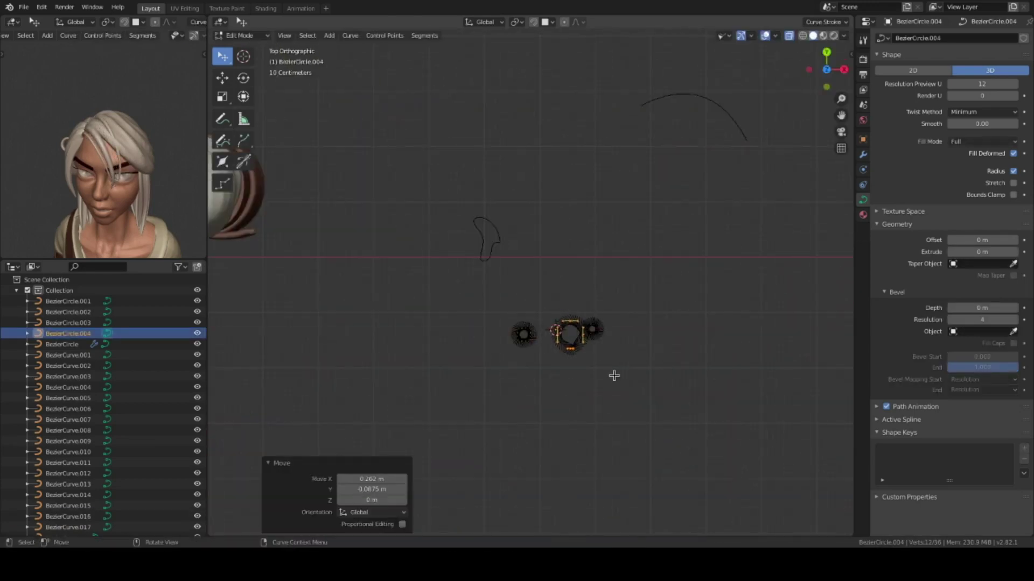
pyautogui.scroll(-5, 522, 345)
pyautogui.scroll(5, 511, 350)
pyautogui.scroll(3, 511, 350)
# Hide curve normals in Viewport Overlays, then reposition and resize the small side circles.
pyautogui.click(775, 35)
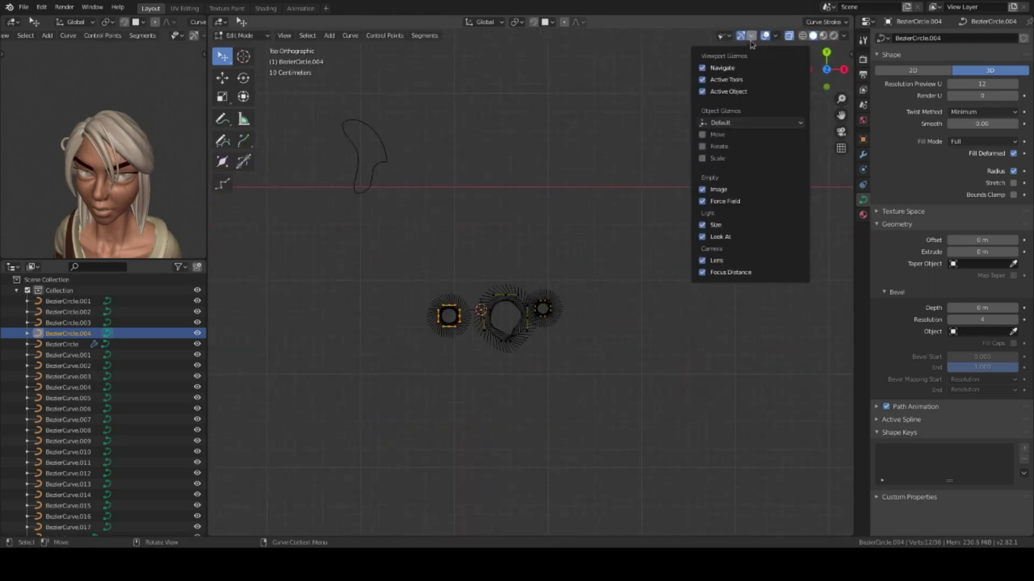
pyautogui.click(710, 293)
pyautogui.scroll(3, 523, 354)
pyautogui.rightClick(523, 361)
pyautogui.click(558, 340)
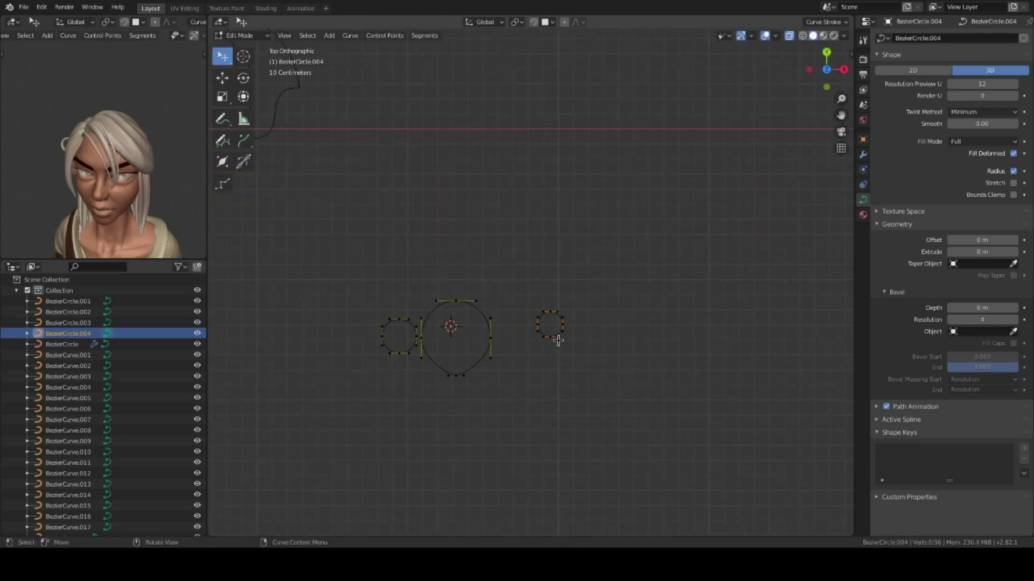
pyautogui.click(510, 356)
pyautogui.press('Tab')
pyautogui.press('s')
pyautogui.click(491, 349)
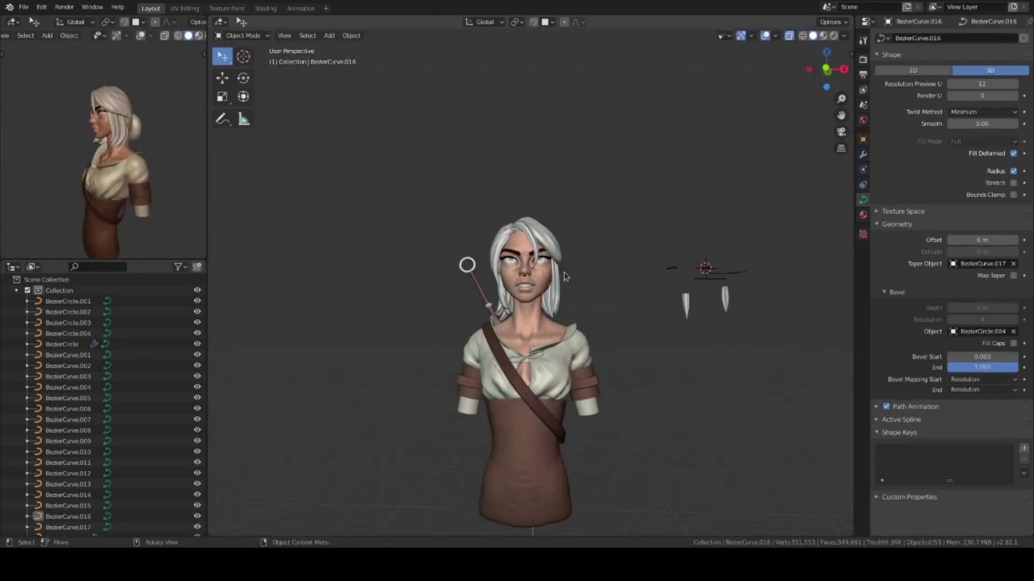
# Parent all hair curves to the head object.
pyautogui.moveTo(582, 290); pyautogui.dragTo(582, 288)
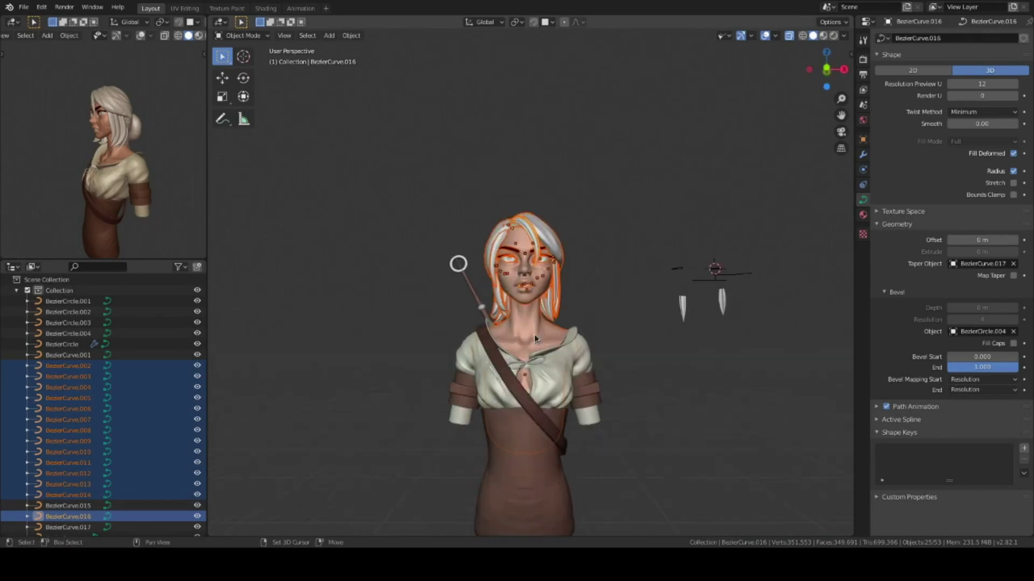
pyautogui.keyDown('shift'); pyautogui.click(536, 330); pyautogui.keyUp('shift')
pyautogui.moveTo(536, 330); pyautogui.dragTo(560, 290, button='middle')
pyautogui.scroll(3, 560, 291)
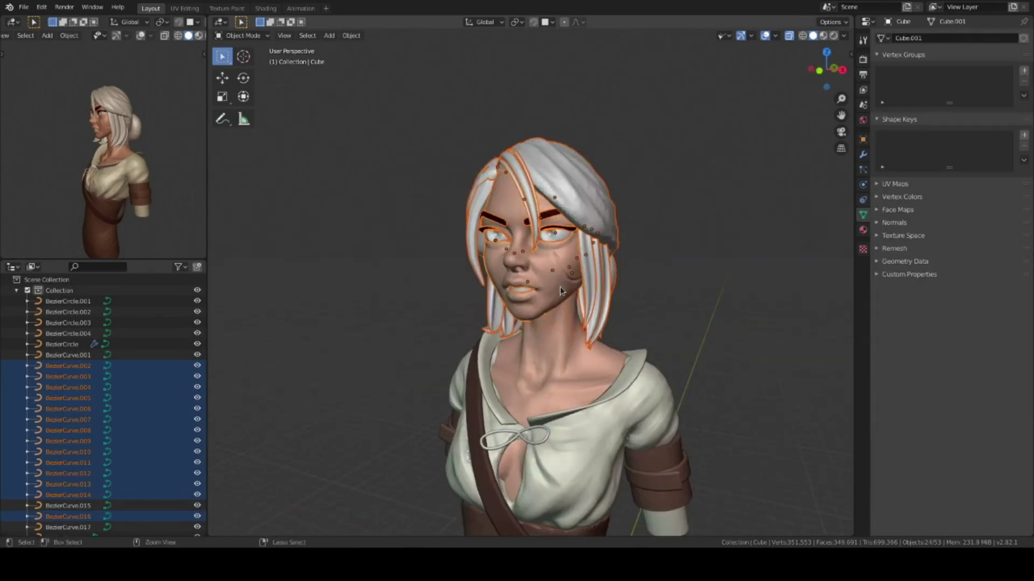
pyautogui.press('Return')
pyautogui.press('r')
# Rotate the head around Z and move it with its hair into place.
pyautogui.press('z')
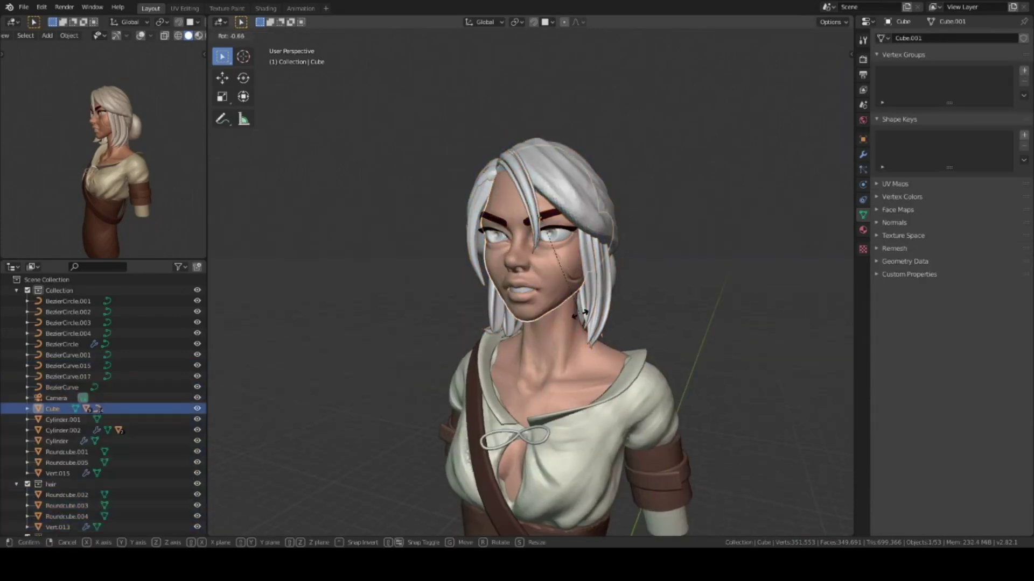
pyautogui.click(586, 300)
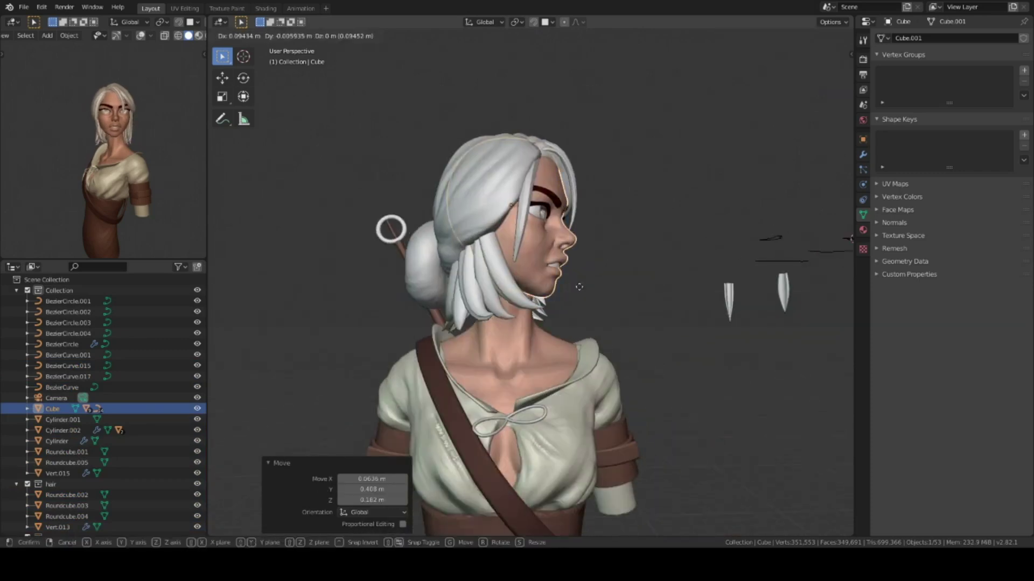
pyautogui.press('g')
pyautogui.click(596, 276)
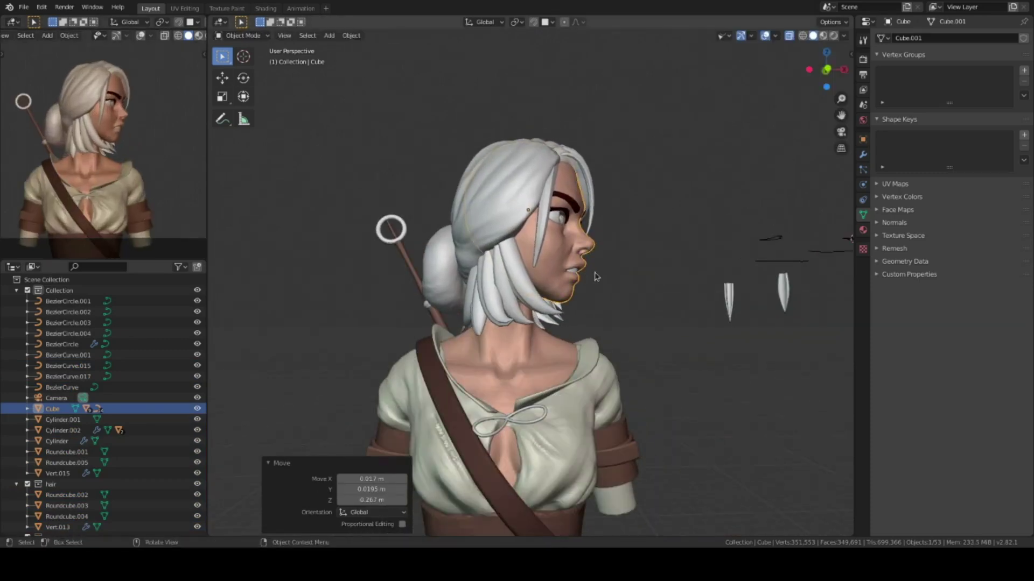
pyautogui.moveTo(600, 271)
pyautogui.mouseDown(button='middle')
pyautogui.moveTo(555, 268)
pyautogui.moveTo(627, 223)
pyautogui.moveTo(637, 239)
pyautogui.moveTo(592, 280)
pyautogui.mouseUp(button='middle')
pyautogui.press('g')
pyautogui.click(624, 225)
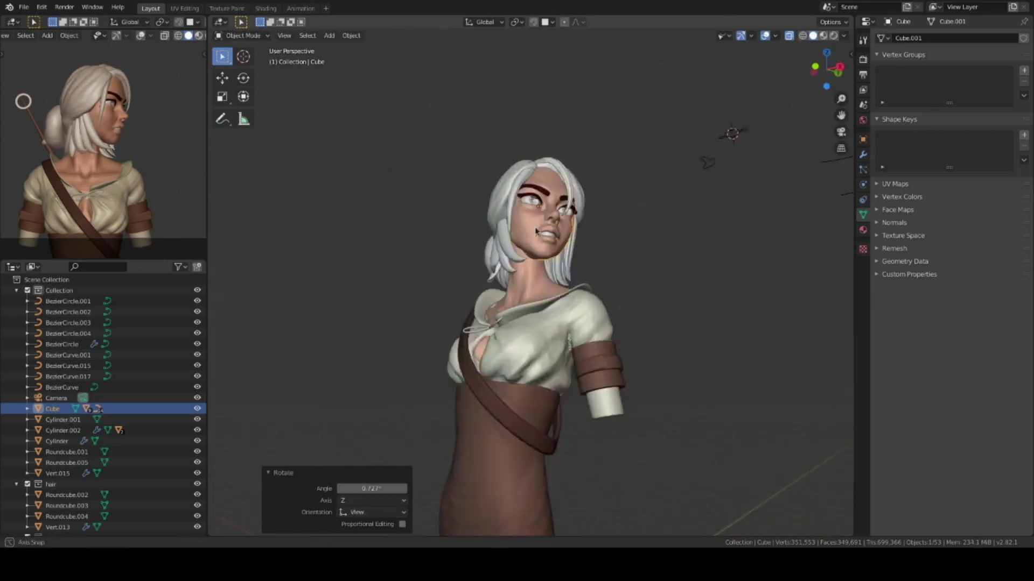
# Check the head through the camera and select hair lock BezierCurve.009 in top view.
pyautogui.click(592, 280)
pyautogui.press('KP_0')
pyautogui.moveTo(549, 310)
pyautogui.mouseDown(button='middle')
pyautogui.moveTo(619, 301)
pyautogui.moveTo(681, 345)
pyautogui.moveTo(589, 311)
pyautogui.mouseUp(button='middle')
pyautogui.click(619, 301)
pyautogui.click(589, 311)
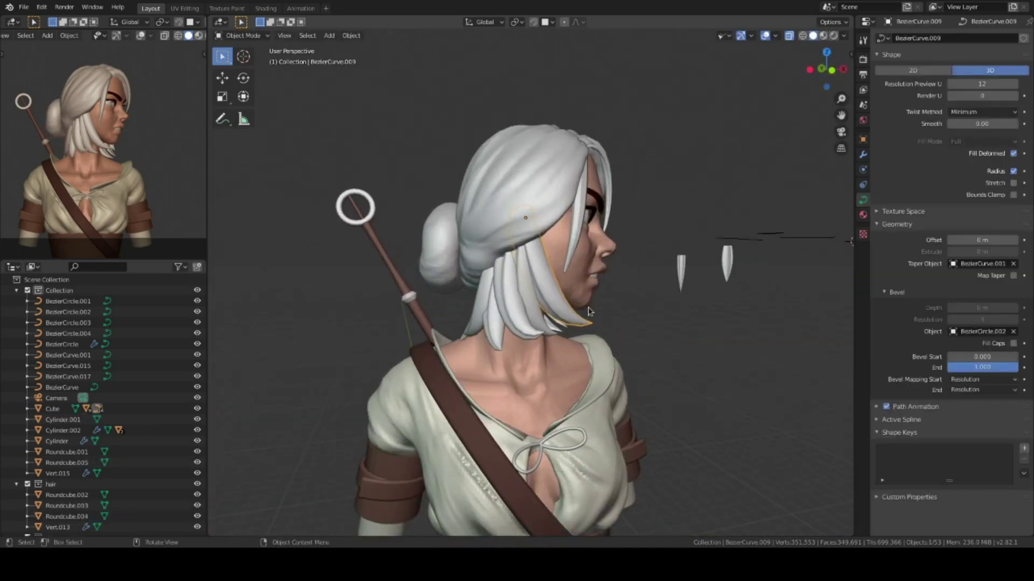
pyautogui.press('KP_7')
# Add a new Bezier circle, BezierCircle.005, and shrink it in Edit Mode.
pyautogui.hotkey('shift', 'a')
pyautogui.click(695, 47)
pyautogui.press('Tab')
pyautogui.press('s')
pyautogui.click(639, 299)
pyautogui.scroll(7, 609, 329)
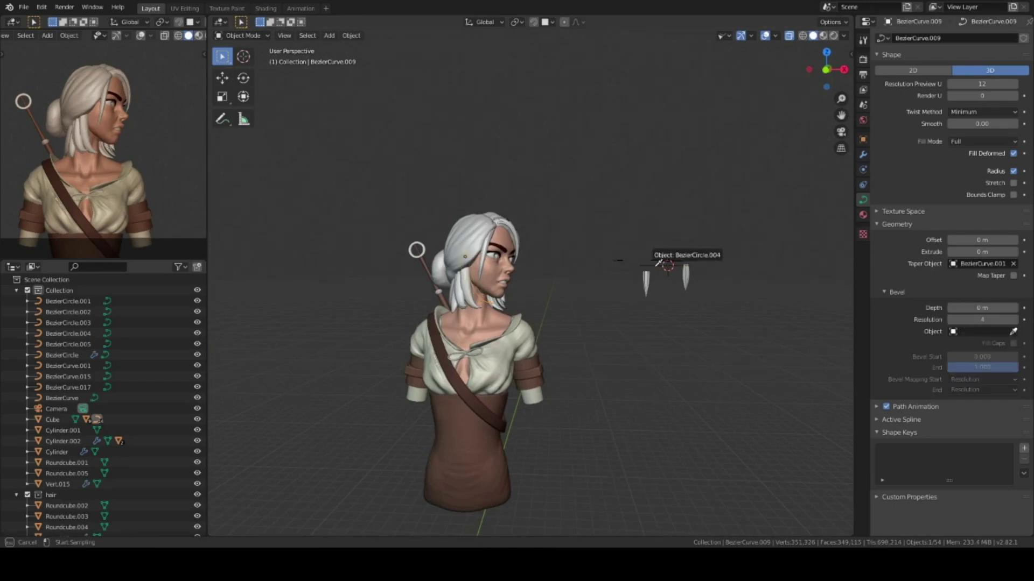
# Set BezierCurve.009's Bevel Object to BezierCircle.005 for a strand-textured profile.
pyautogui.click(657, 263)
pyautogui.scroll(4, 565, 291)
pyautogui.moveTo(566, 290)
pyautogui.mouseDown(button='middle')
pyautogui.moveTo(672, 293)
pyautogui.moveTo(700, 323)
pyautogui.moveTo(796, 340)
pyautogui.mouseUp(button='middle')
# Rescale BezierCircle.005 and delete its unwanted control points.
pyautogui.click(716, 307)
pyautogui.press('s')
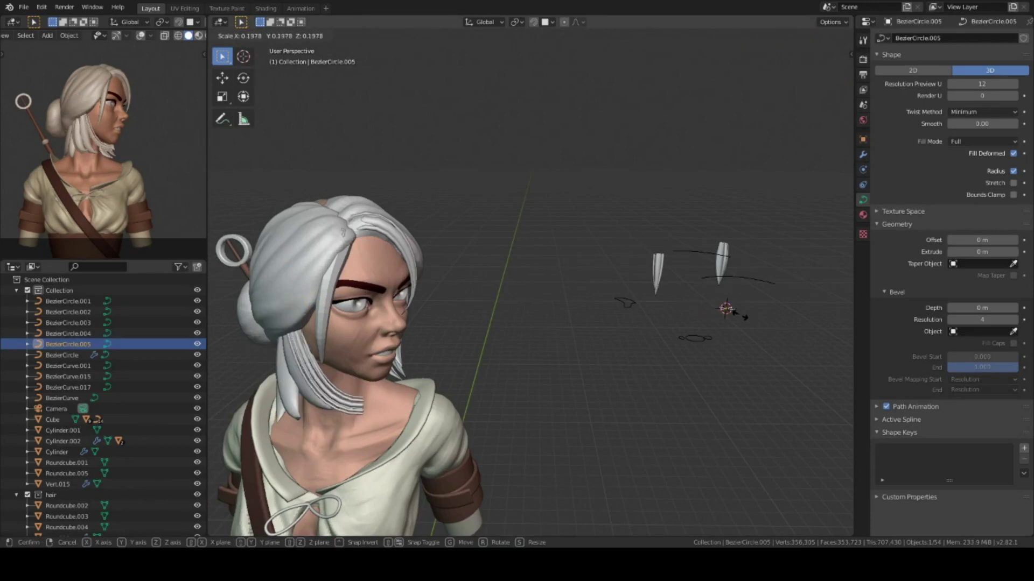
pyautogui.click(745, 318)
pyautogui.rightClick(711, 330)
pyautogui.press('Tab')
pyautogui.moveTo(746, 258); pyautogui.dragTo(377, 242, button='middle')
pyautogui.scroll(3, 323, 231)
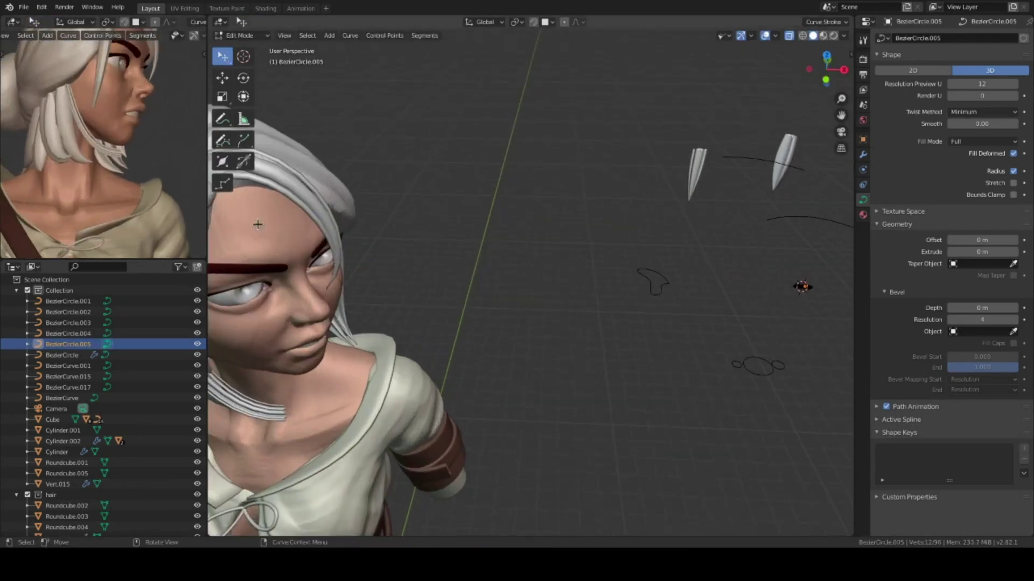
pyautogui.moveTo(258, 224); pyautogui.dragTo(683, 370, button='middle')
pyautogui.scroll(3, 624, 378)
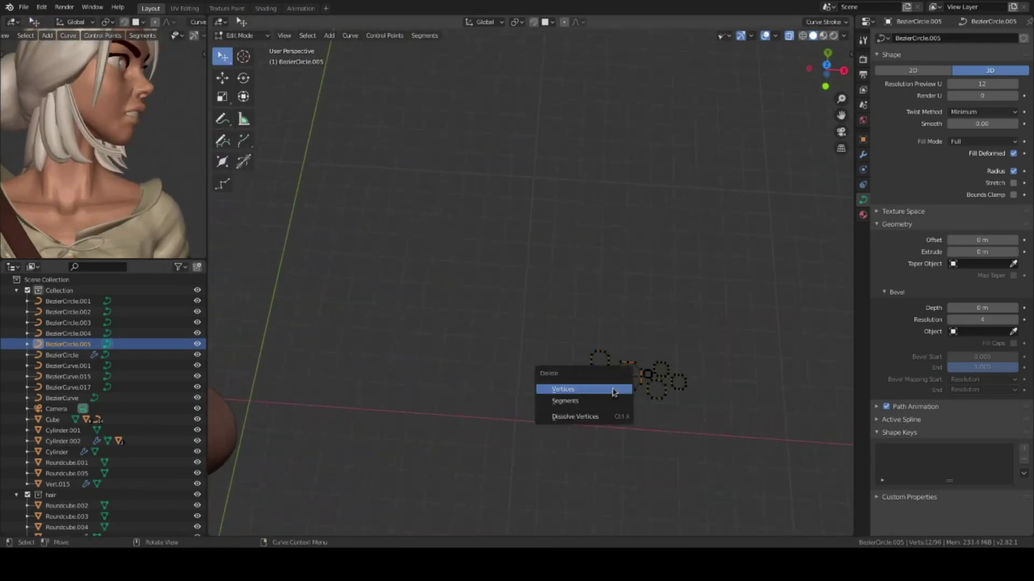
pyautogui.click(597, 414)
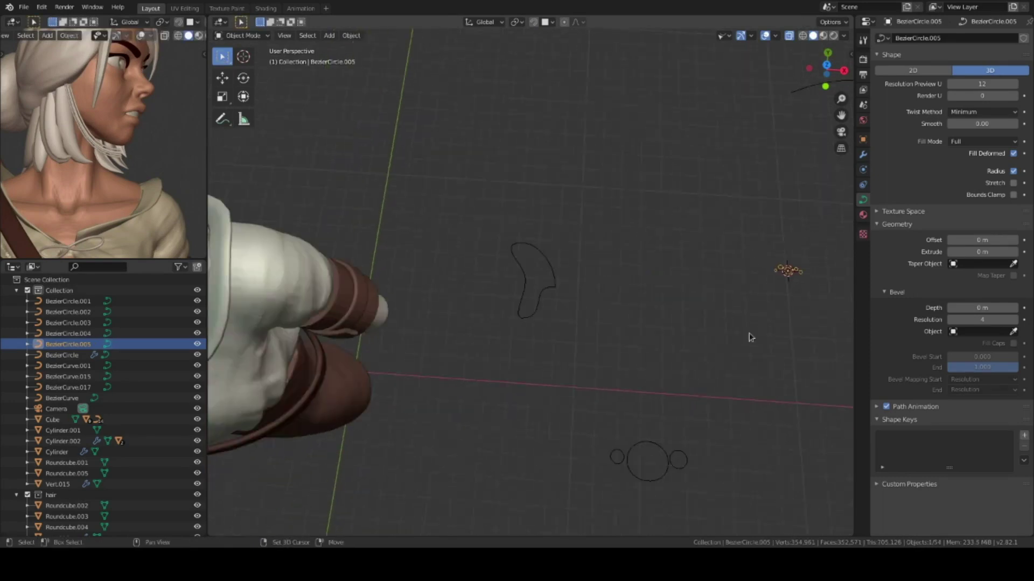
# Thicken hair lock BezierCurve.009 with Alt+S on its points.
pyautogui.moveTo(597, 413); pyautogui.dragTo(579, 248, button='middle')
pyautogui.click(579, 247)
pyautogui.press('Tab')
pyautogui.hotkey('alt', 's')
pyautogui.click(646, 357)
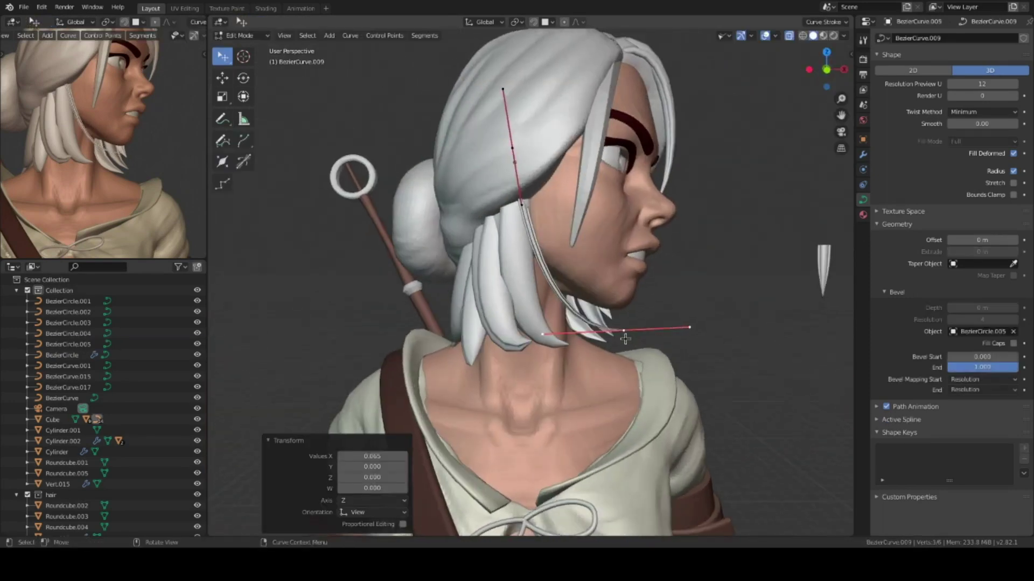
pyautogui.press('Tab')
# Apply the scale of the BezierCircle.005 profile circle with Ctrl+A.
pyautogui.scroll(-5, 619, 323)
pyautogui.moveTo(608, 323); pyautogui.dragTo(605, 283, button='middle')
pyautogui.click(604, 283)
pyautogui.click(679, 326)
pyautogui.hotkey('ctrl', 'a')
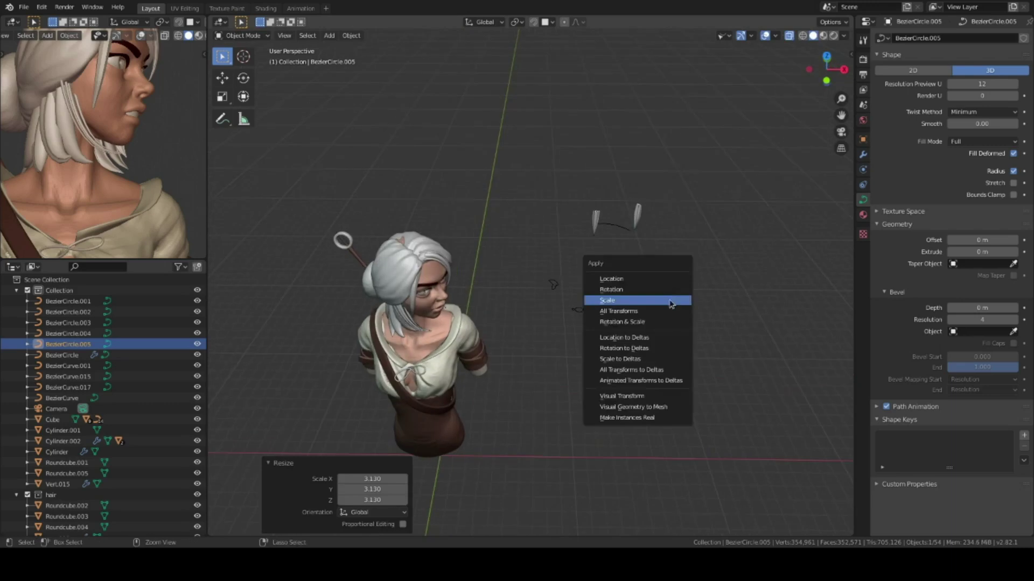
pyautogui.click(669, 300)
# Twist hair lock BezierCurve.009's points with Ctrl+T.
pyautogui.moveTo(669, 300); pyautogui.dragTo(630, 205, button='middle')
pyautogui.click(630, 205)
pyautogui.press('Tab')
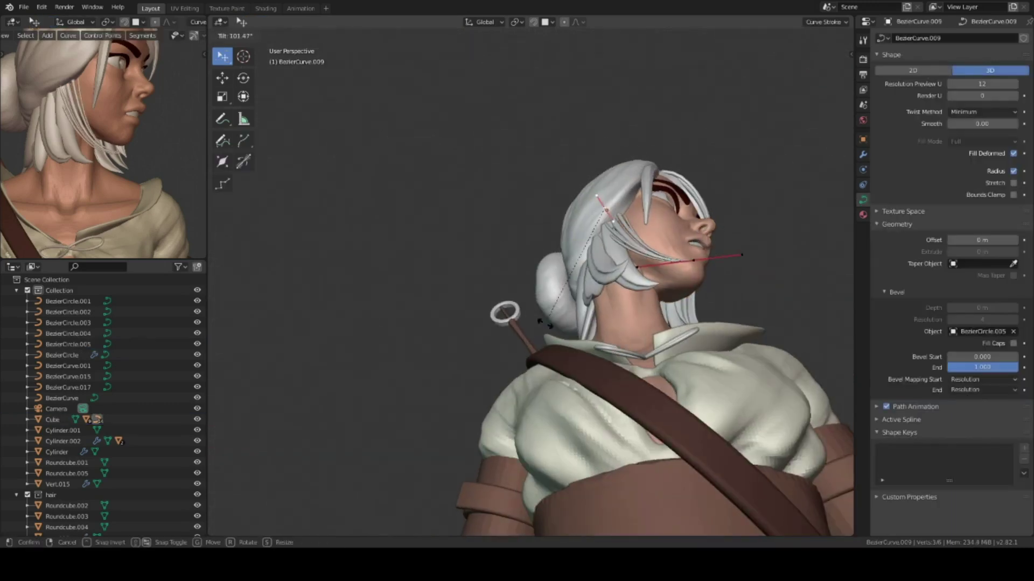
pyautogui.click(543, 322)
pyautogui.moveTo(542, 322); pyautogui.dragTo(592, 301, button='middle')
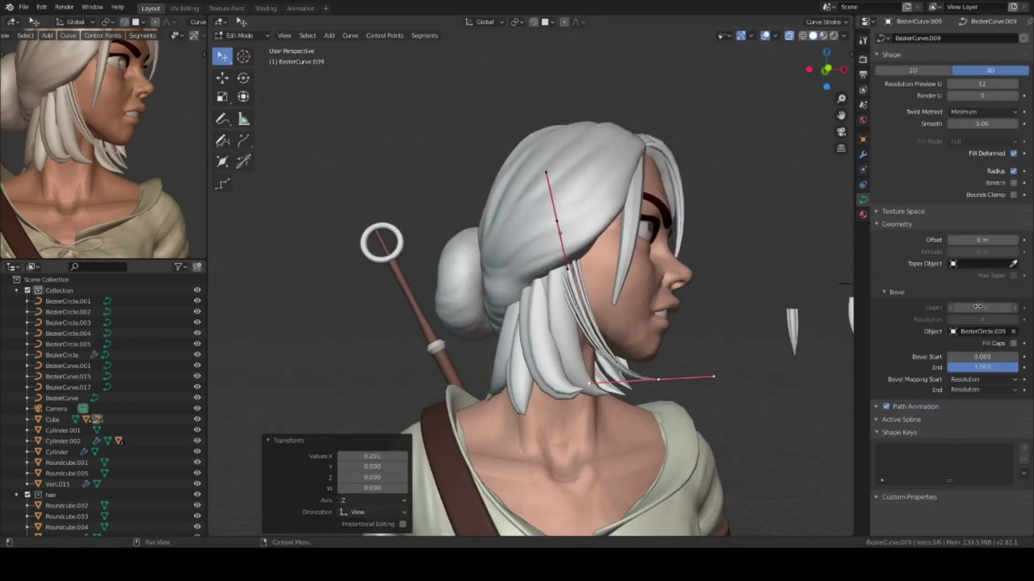
pyautogui.moveTo(845, 323); pyautogui.dragTo(872, 326, button='middle')
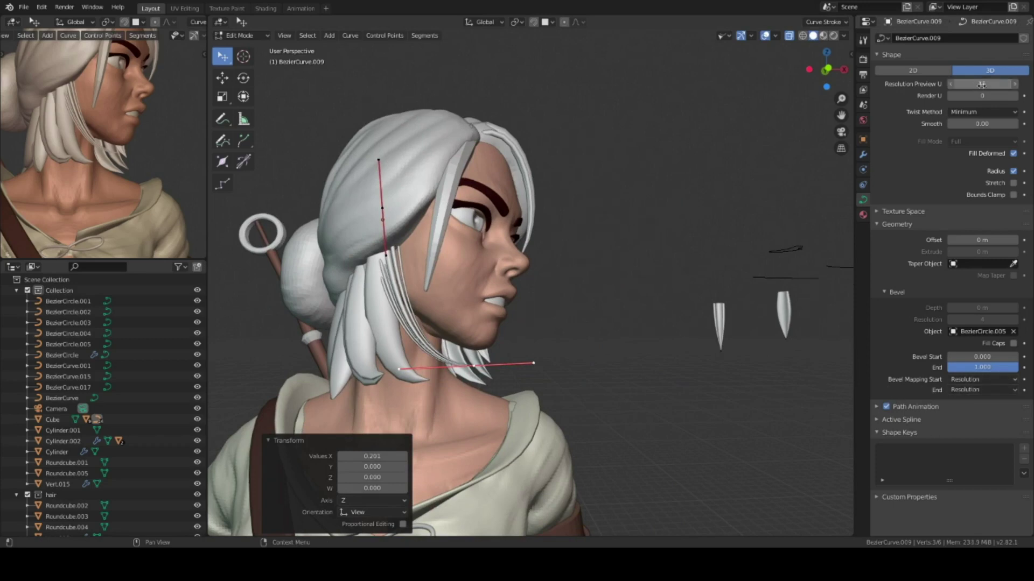
pyautogui.press('Tab')
# Select the next hair locks, including BezierCurve.005.
pyautogui.click(430, 301)
pyautogui.moveTo(431, 301)
pyautogui.mouseDown(button='middle')
pyautogui.moveTo(574, 334)
pyautogui.moveTo(571, 266)
pyautogui.moveTo(694, 345)
pyautogui.moveTo(781, 350)
pyautogui.mouseUp(button='middle')
pyautogui.scroll(3, 571, 265)
pyautogui.keyDown('shift'); pyautogui.click(571, 266); pyautogui.keyUp('shift')
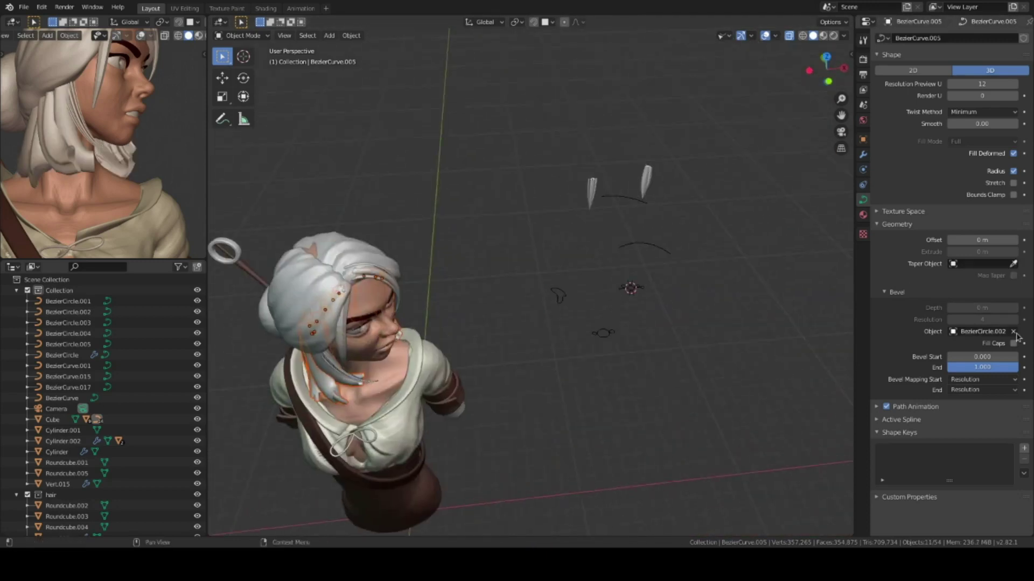
# Replace the selected lock's bevel profile with BezierCircle.005.
pyautogui.click(1013, 332)
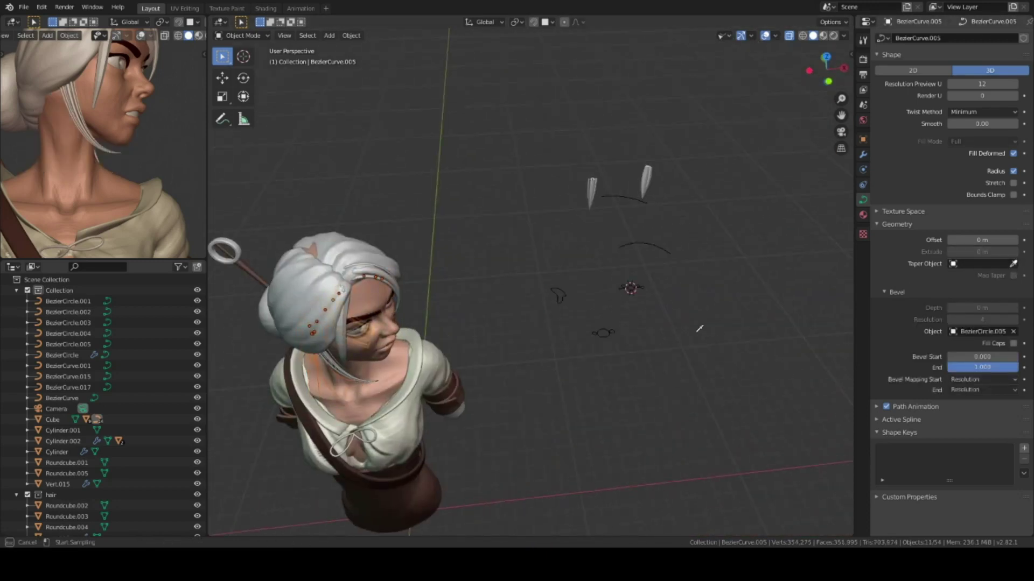
pyautogui.moveTo(699, 329); pyautogui.dragTo(1015, 312, button='middle')
pyautogui.click(637, 291)
pyautogui.moveTo(639, 289)
pyautogui.mouseDown(button='middle')
pyautogui.moveTo(720, 264)
pyautogui.moveTo(654, 291)
pyautogui.mouseUp(button='middle')
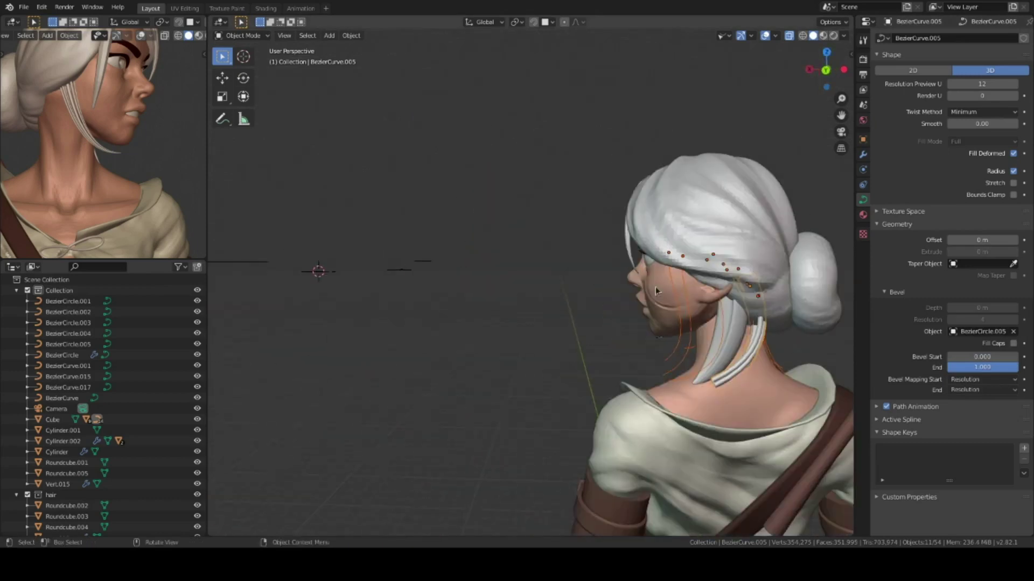
pyautogui.moveTo(436, 296); pyautogui.dragTo(1003, 335, button='middle')
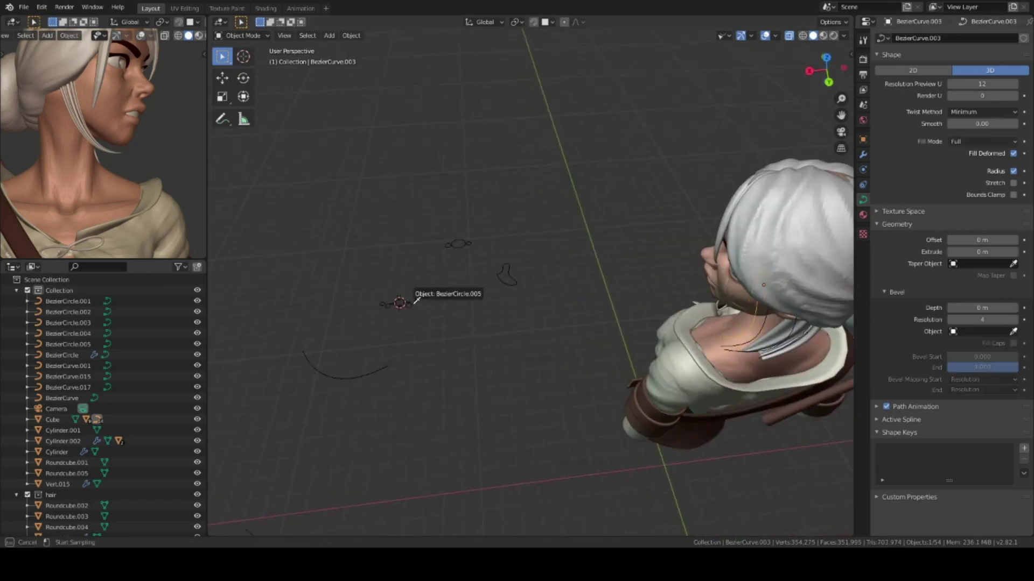
pyautogui.moveTo(416, 300); pyautogui.dragTo(736, 338, button='middle')
# Give three more side locks the BezierCircle.005 profile, correcting one from BezierCircle.004.
pyautogui.click(735, 338)
pyautogui.click(349, 287)
pyautogui.click(724, 323)
pyautogui.moveTo(391, 294)
pyautogui.mouseDown(button='middle')
pyautogui.moveTo(640, 331)
pyautogui.moveTo(1005, 343)
pyautogui.mouseUp(button='middle')
pyautogui.click(705, 224)
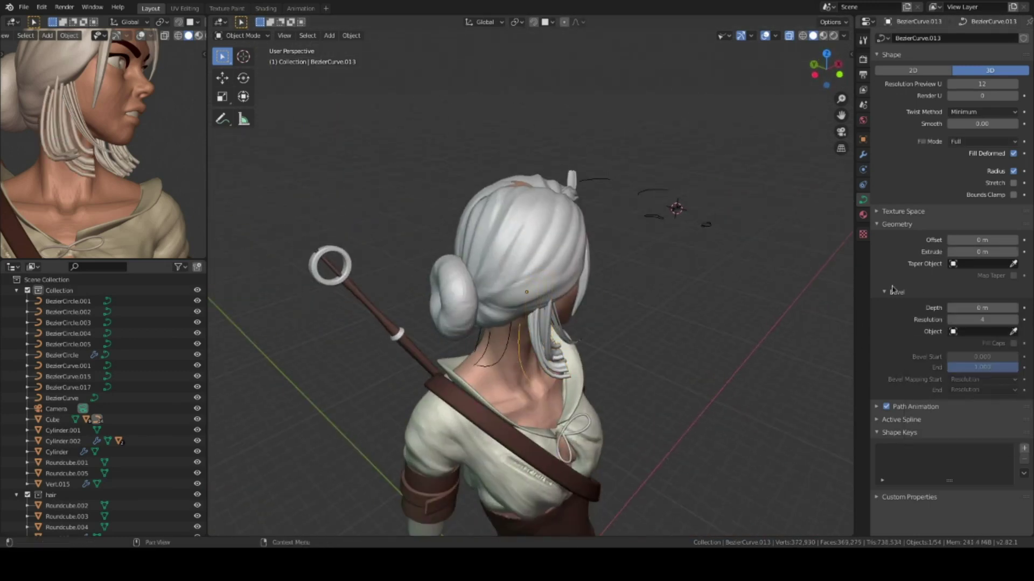
pyautogui.moveTo(576, 355)
pyautogui.mouseDown(button='middle')
pyautogui.moveTo(698, 265)
pyautogui.moveTo(1014, 333)
pyautogui.mouseUp(button='middle')
pyautogui.click(407, 227)
pyautogui.moveTo(407, 228); pyautogui.dragTo(1027, 345, button='middle')
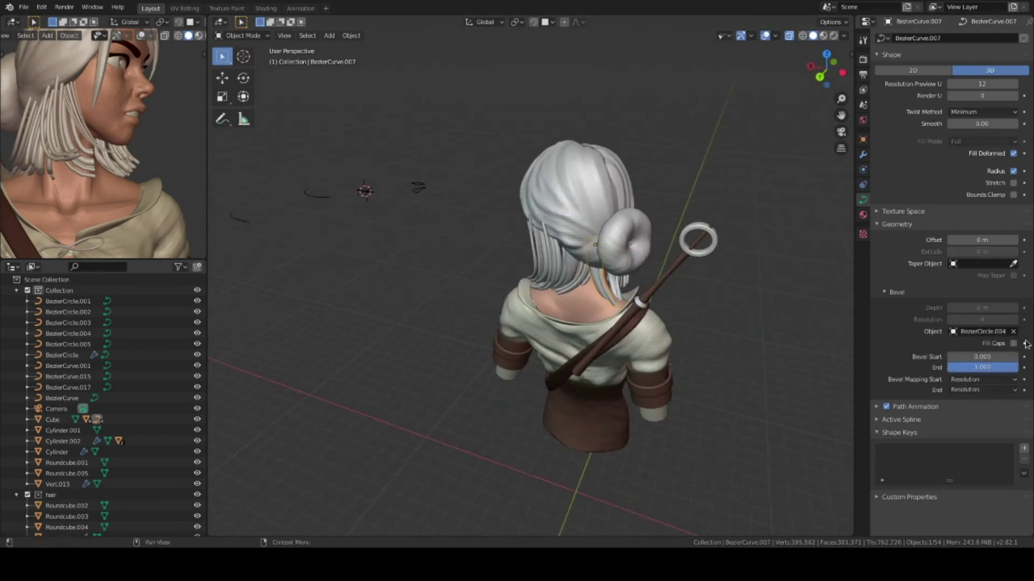
pyautogui.click(366, 189)
pyautogui.moveTo(365, 189); pyautogui.dragTo(560, 296, button='middle')
# Twist locks BezierCurve.003, .002, .011 and .012 with Ctrl+T into separate strands.
pyautogui.click(501, 320)
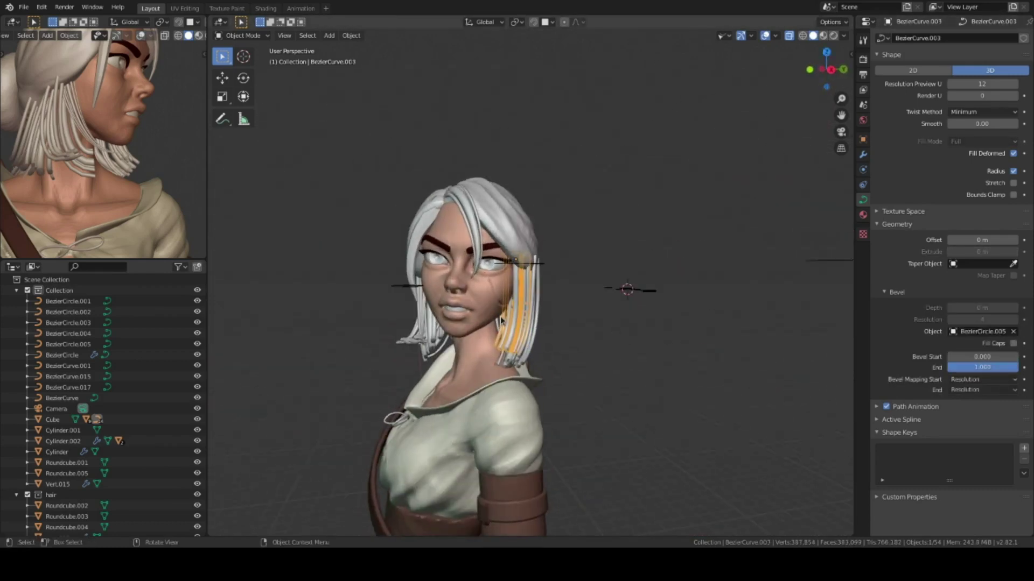
pyautogui.click(501, 377)
pyautogui.moveTo(501, 377); pyautogui.dragTo(656, 313, button='middle')
pyautogui.click(531, 227)
pyautogui.click(592, 297)
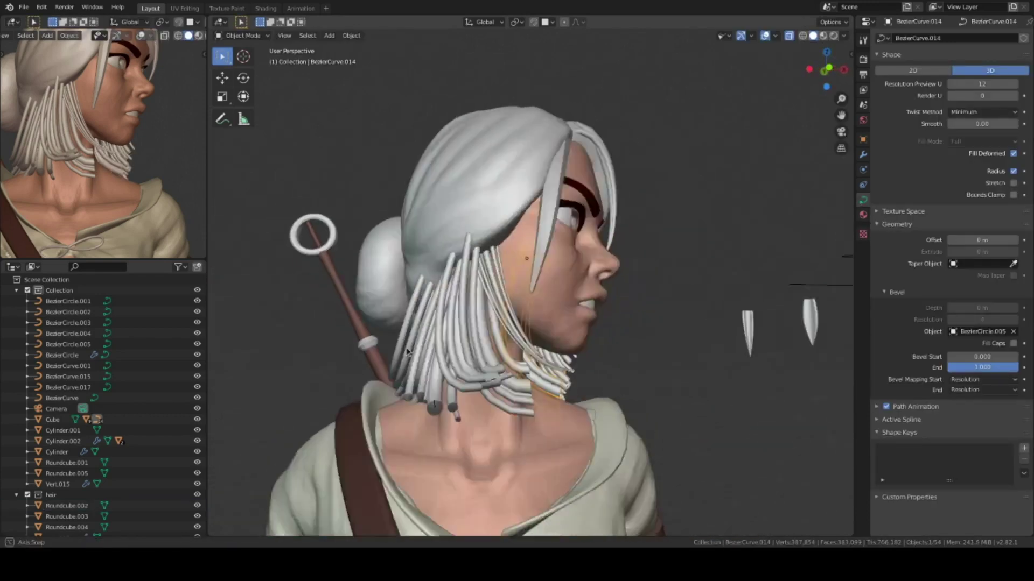
pyautogui.moveTo(593, 297); pyautogui.dragTo(658, 290, button='middle')
pyautogui.click(529, 390)
pyautogui.moveTo(529, 390); pyautogui.dragTo(662, 229, button='middle')
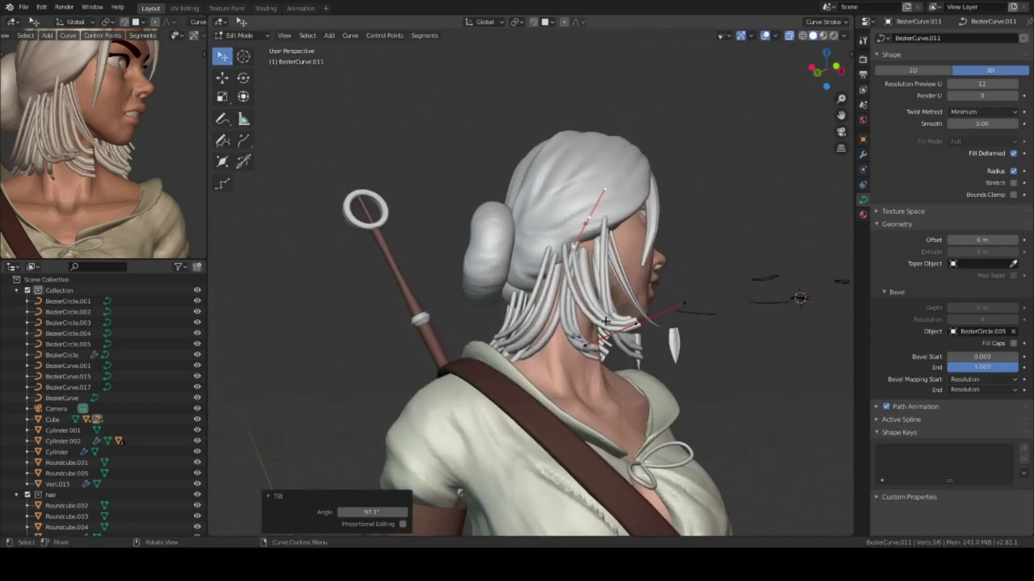
pyautogui.click(562, 244)
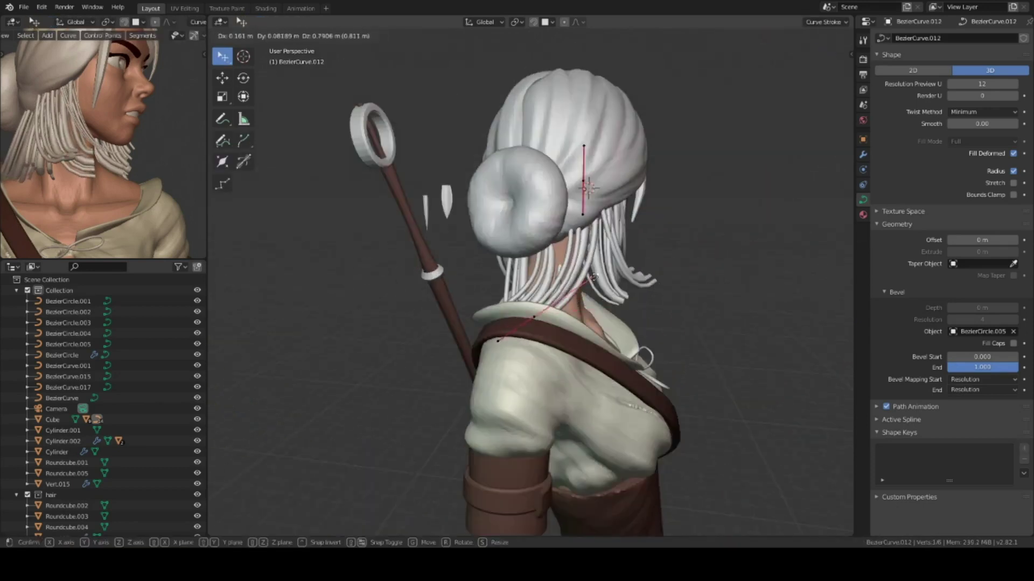
pyautogui.moveTo(577, 323); pyautogui.dragTo(604, 316, button='middle')
pyautogui.press('Tab')
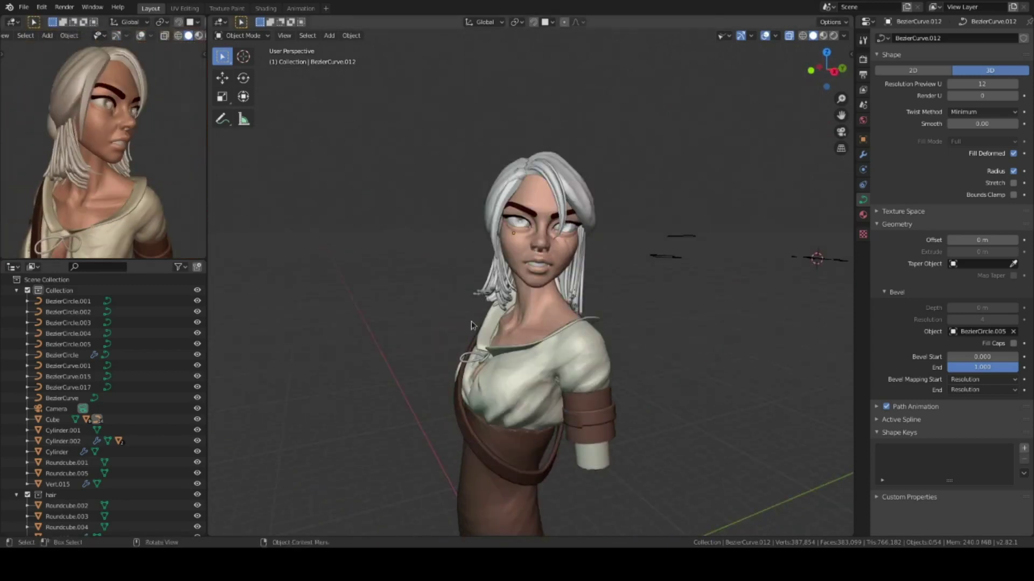
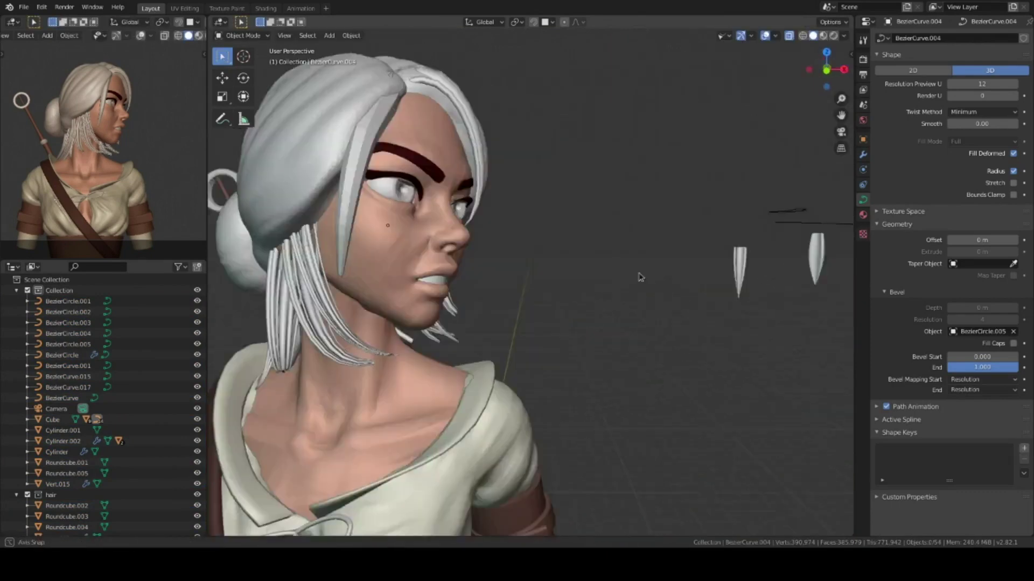
# Save the blend file and frame the bust in a straight front view.
pyautogui.scroll(-5, 640, 277)
pyautogui.moveTo(677, 315)
pyautogui.mouseDown(button='middle')
pyautogui.moveTo(619, 326)
pyautogui.moveTo(597, 253)
pyautogui.moveTo(609, 243)
pyautogui.moveTo(639, 339)
pyautogui.mouseUp(button='middle')
pyautogui.hotkey('ctrl', 's')
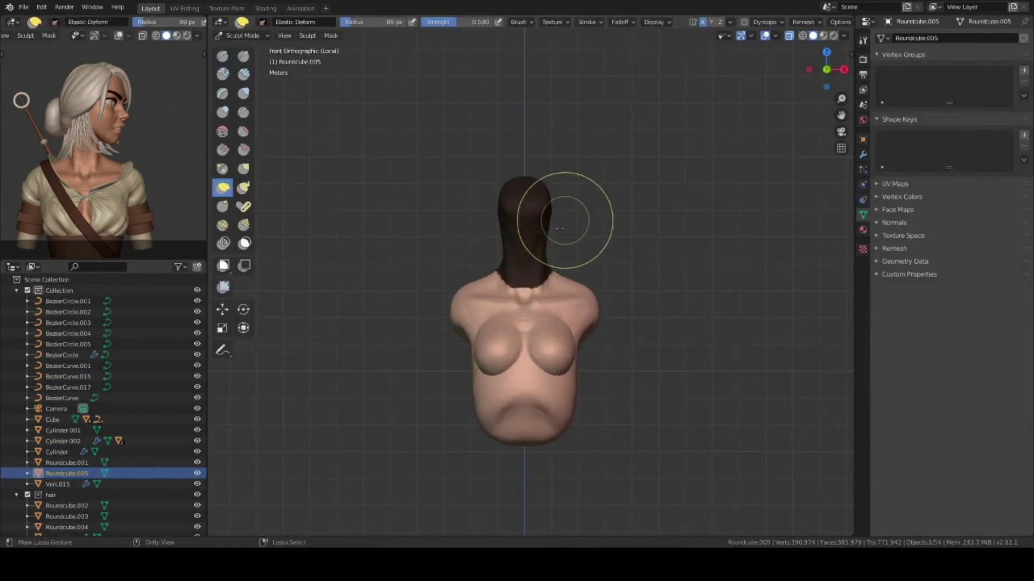
pyautogui.scroll(2, 559, 228)
pyautogui.moveTo(465, 279)
pyautogui.keyDown('alt'); pyautogui.mouseDown(button='middle')
pyautogui.moveTo(593, 323)
pyautogui.moveTo(360, 308)
pyautogui.mouseUp(button='middle'); pyautogui.keyUp('alt')
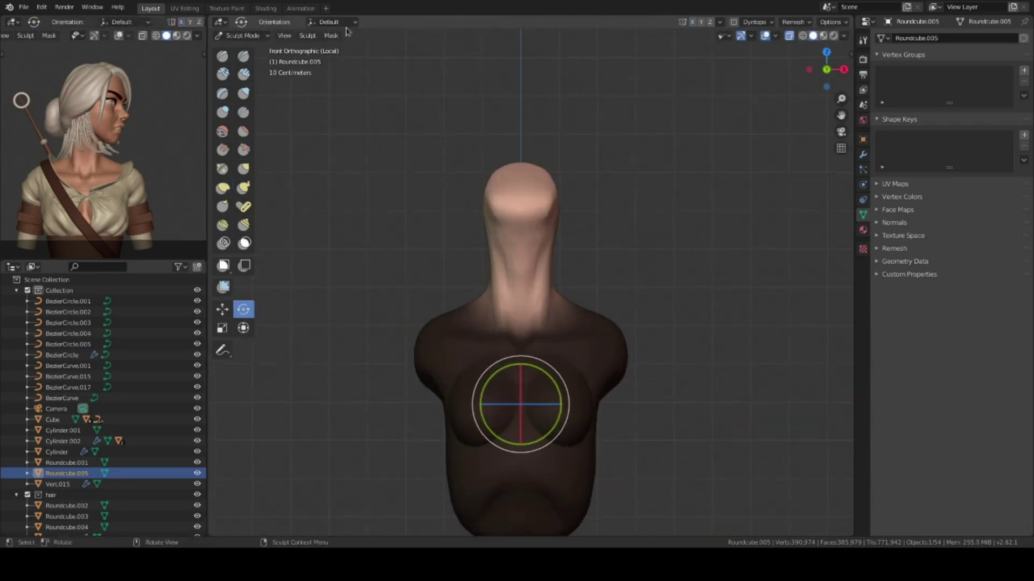
# Adjust the neck mask and set the rotation pivot to Mask Border.
pyautogui.hotkey('shift', 'a')
pyautogui.click(497, 254)
pyautogui.click(465, 129)
pyautogui.moveTo(517, 280); pyautogui.dragTo(565, 277, button='middle')
pyautogui.moveTo(565, 277); pyautogui.dragTo(563, 288)
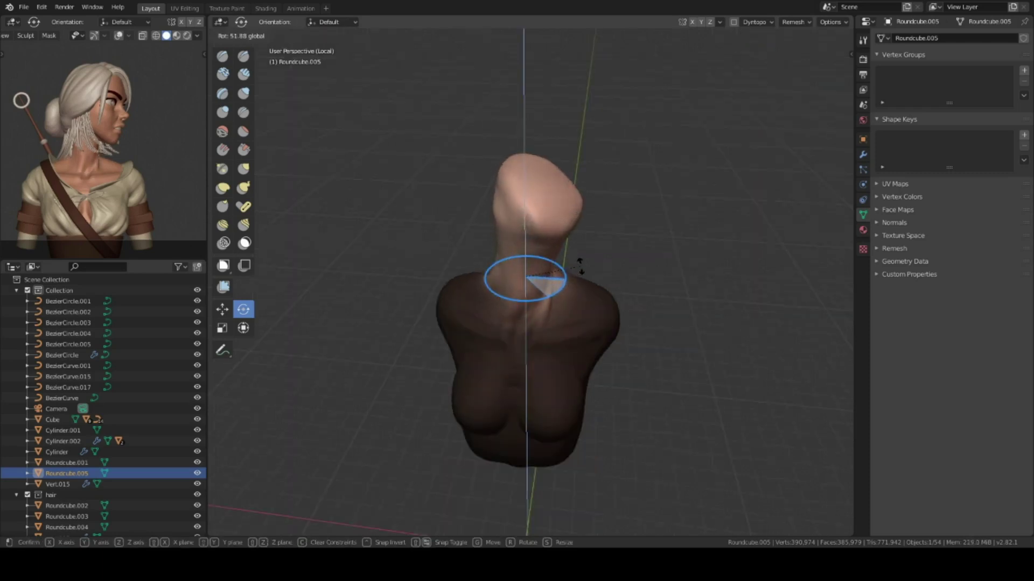
pyautogui.rightClick(579, 265)
pyautogui.moveTo(580, 264); pyautogui.dragTo(541, 292, button='middle')
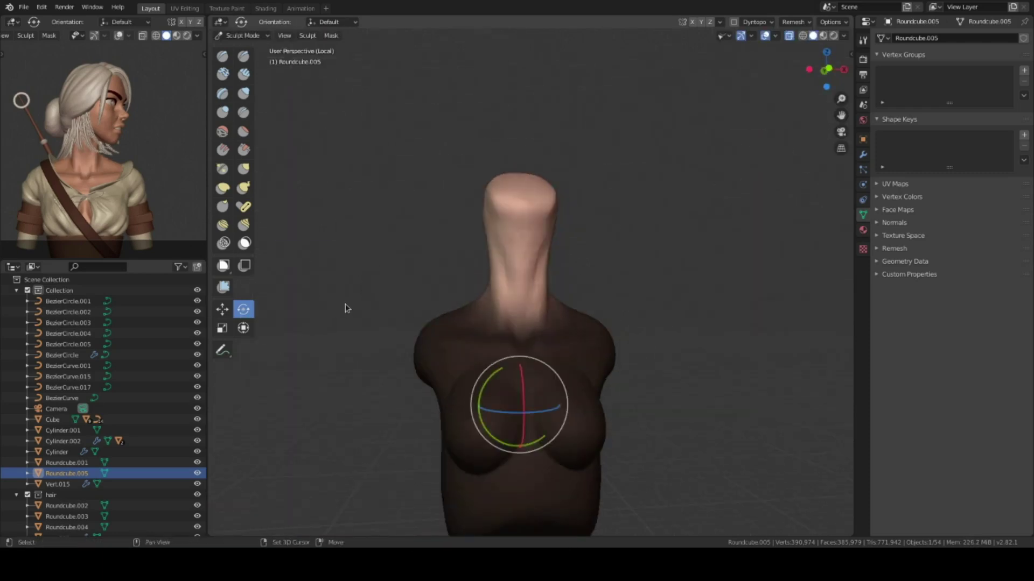
pyautogui.click(444, 117)
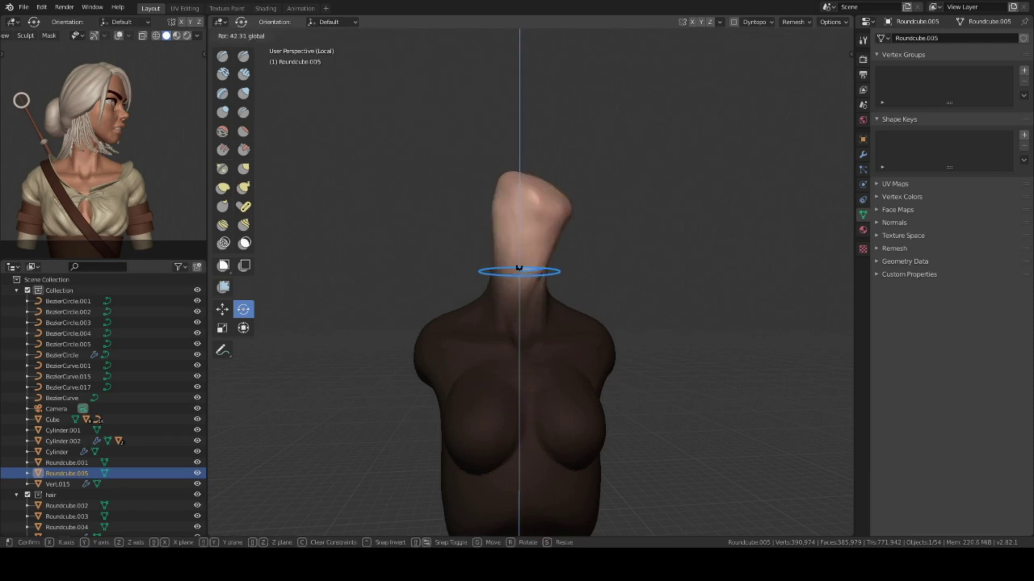
# Tilt the masked neck sideways by about 32 degrees around the mask border.
pyautogui.rightClick(519, 267)
pyautogui.moveTo(519, 267); pyautogui.dragTo(566, 263, button='middle')
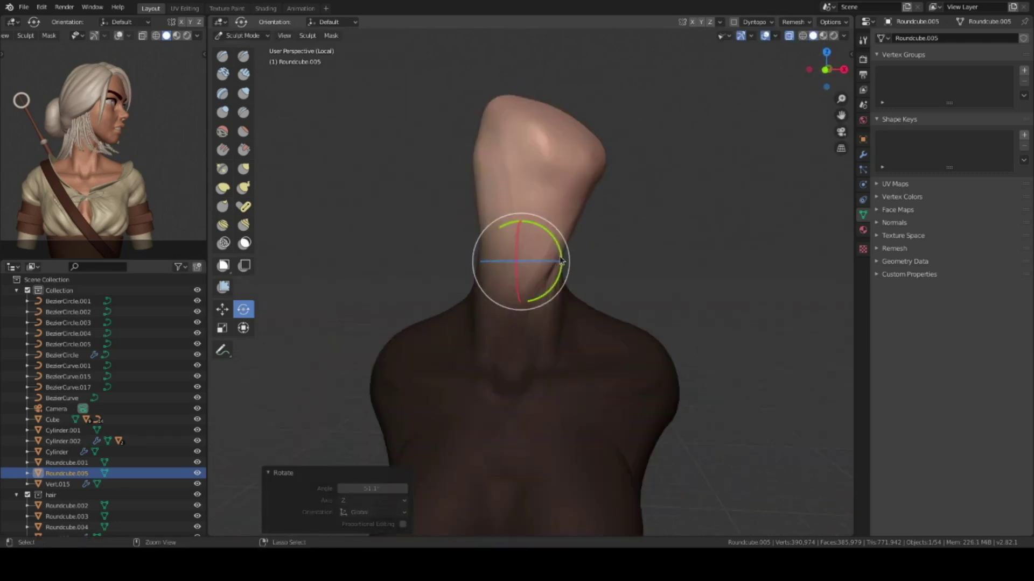
pyautogui.click(441, 106)
pyautogui.moveTo(442, 106)
pyautogui.mouseDown(button='middle')
pyautogui.moveTo(521, 284)
pyautogui.moveTo(397, 194)
pyautogui.moveTo(565, 190)
pyautogui.mouseUp(button='middle')
pyautogui.click(531, 289)
pyautogui.click(548, 265)
pyautogui.scroll(-3, 662, 259)
# Exit Local View so the whole character is visible again.
pyautogui.hotkey('ctrl', 'Tab')
pyautogui.moveTo(663, 258); pyautogui.dragTo(482, 332, button='middle')
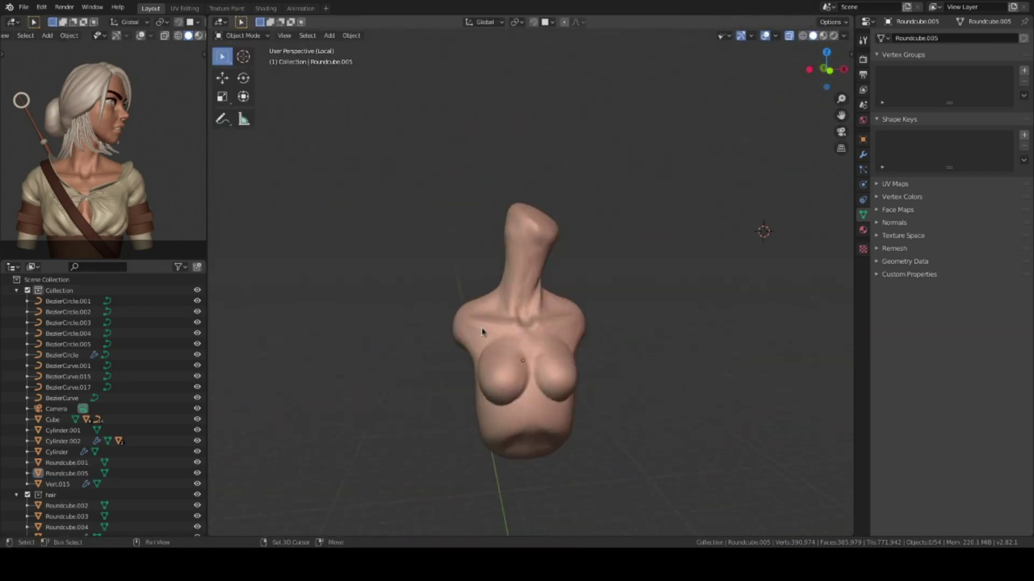
pyautogui.press('KP_Divide')
pyautogui.scroll(4, 552, 257)
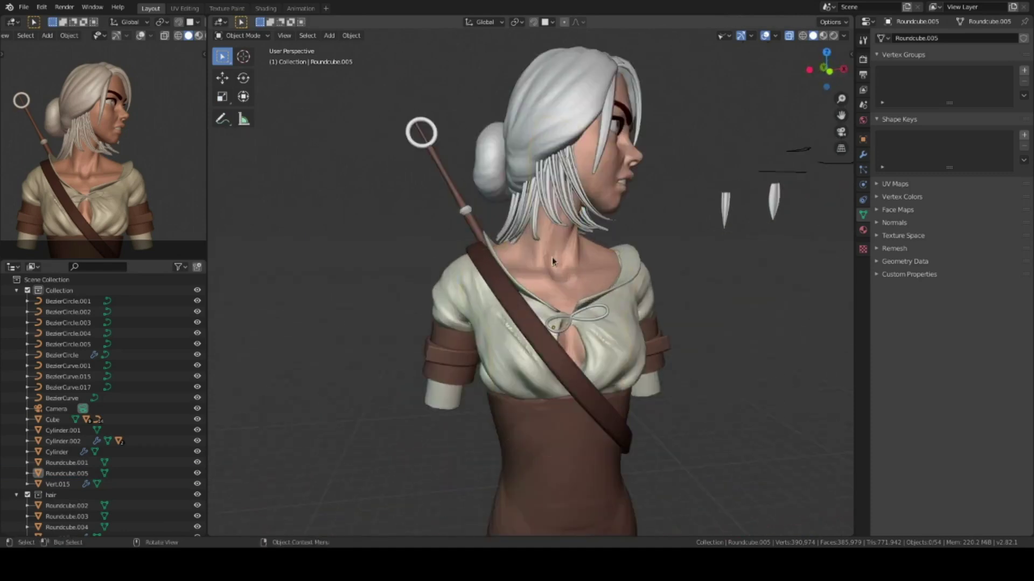
# Put the brown corset Cylinder.001 in Sculpt Mode with Elastic Deform, viewed three-quarter.
pyautogui.hotkey('ctrl', 'Tab')
pyautogui.moveTo(547, 323)
pyautogui.mouseDown(button='middle')
pyautogui.moveTo(536, 269)
pyautogui.moveTo(531, 277)
pyautogui.mouseUp(button='middle')
pyautogui.scroll(4, 535, 269)
pyautogui.scroll(2, 450, 299)
pyautogui.moveTo(450, 300)
pyautogui.mouseDown(button='middle')
pyautogui.moveTo(473, 238)
pyautogui.moveTo(531, 229)
pyautogui.mouseUp(button='middle')
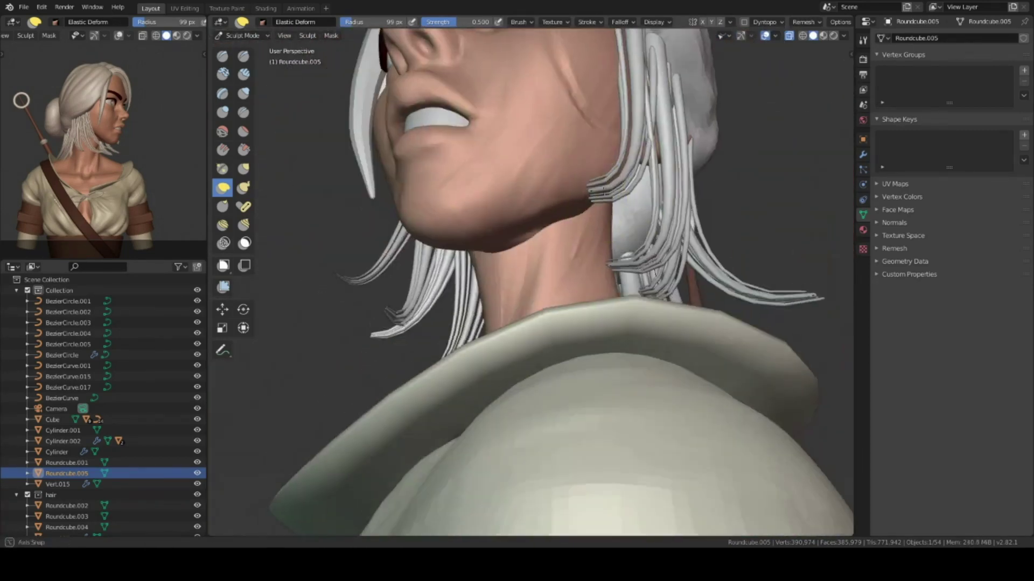
pyautogui.moveTo(531, 231)
pyautogui.mouseDown(button='middle')
pyautogui.moveTo(628, 338)
pyautogui.moveTo(532, 295)
pyautogui.moveTo(562, 197)
pyautogui.mouseUp(button='middle')
pyautogui.scroll(5, 628, 338)
pyautogui.scroll(-5, 628, 337)
pyautogui.hotkey('ctrl', 'Tab')
pyautogui.click(624, 175)
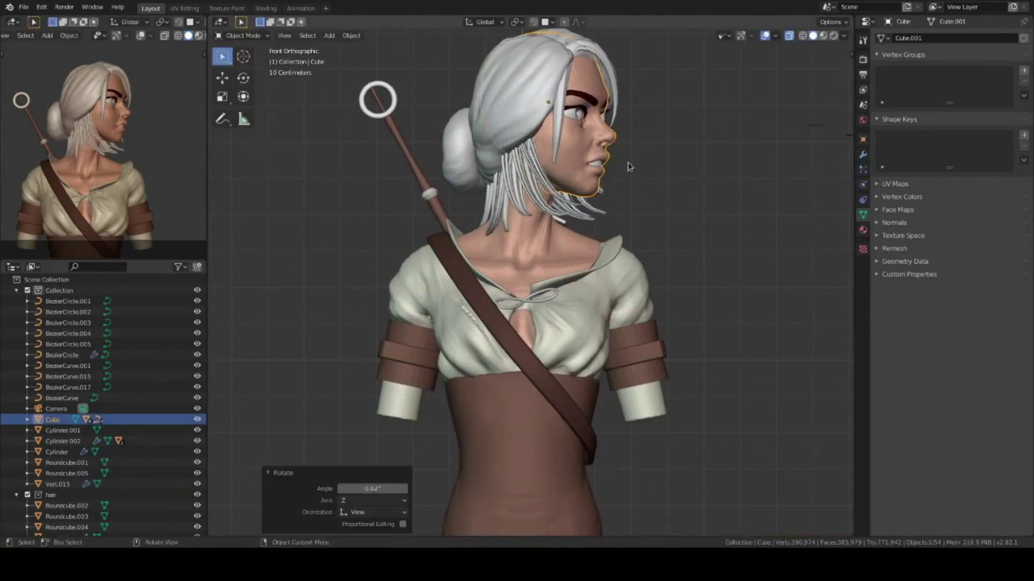
pyautogui.moveTo(624, 175)
pyautogui.mouseDown(button='middle')
pyautogui.moveTo(425, 240)
pyautogui.moveTo(377, 280)
pyautogui.mouseUp(button='middle')
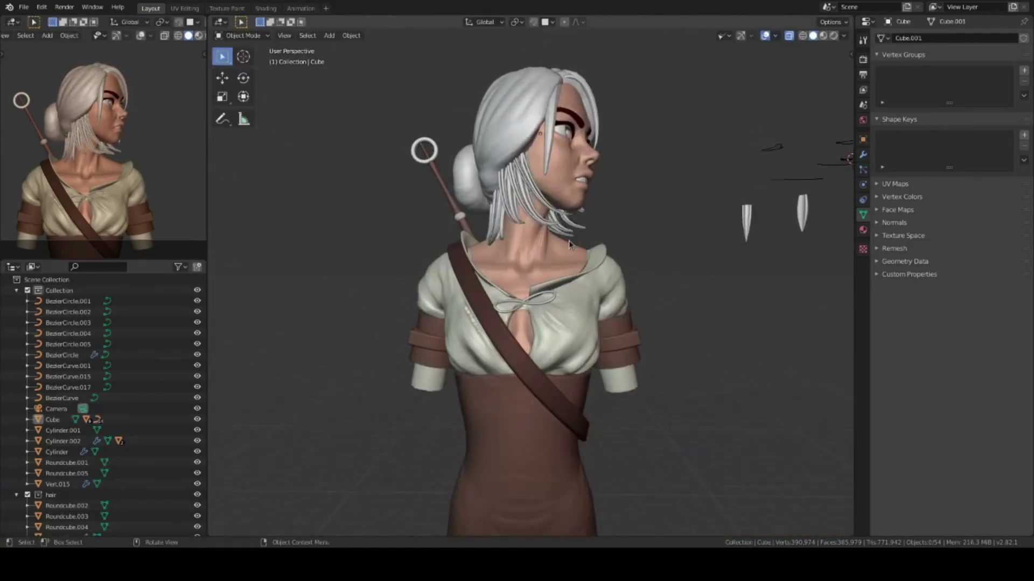
pyautogui.scroll(2, 323, 323)
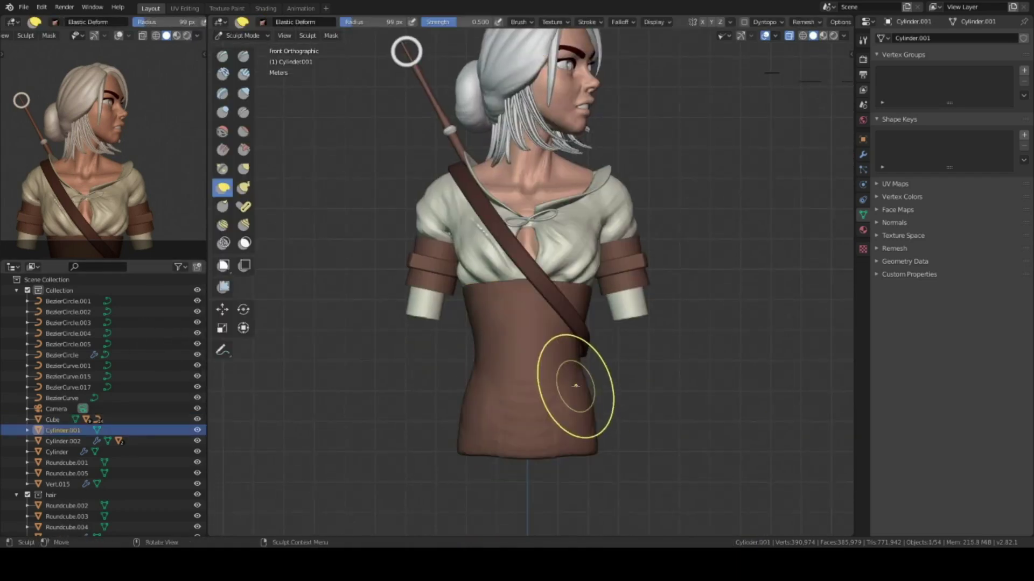
# Reshape the brown corset at the waist with Elastic Deform, viewing from below.
pyautogui.moveTo(577, 461)
pyautogui.mouseDown(button='middle')
pyautogui.moveTo(605, 388)
pyautogui.moveTo(529, 275)
pyautogui.mouseUp(button='middle')
pyautogui.moveTo(604, 346); pyautogui.dragTo(651, 337, button='middle')
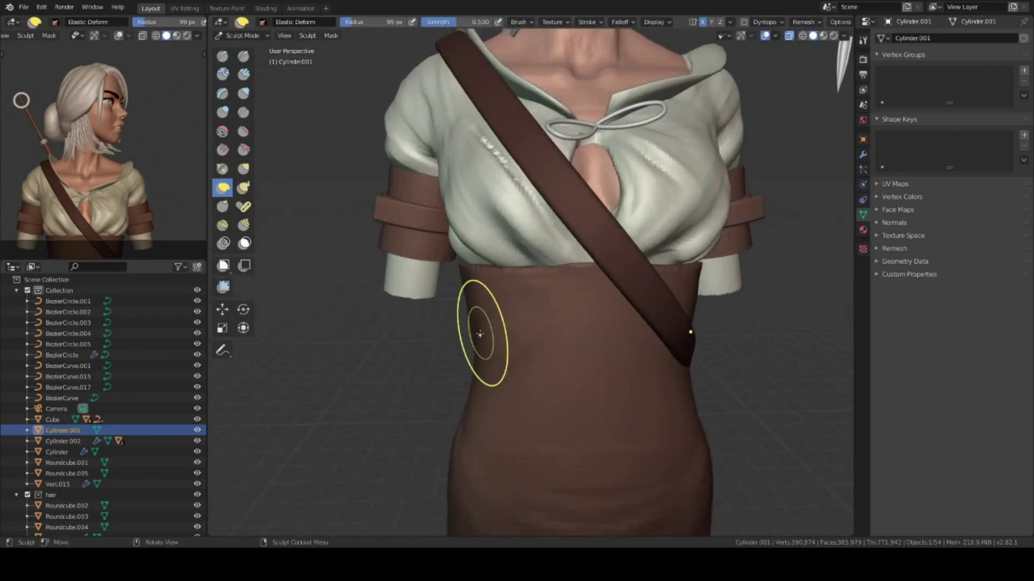
pyautogui.moveTo(535, 323)
pyautogui.mouseDown(button='middle')
pyautogui.moveTo(590, 312)
pyautogui.moveTo(483, 345)
pyautogui.moveTo(554, 380)
pyautogui.moveTo(484, 307)
pyautogui.moveTo(593, 249)
pyautogui.moveTo(503, 307)
pyautogui.moveTo(595, 238)
pyautogui.moveTo(512, 295)
pyautogui.moveTo(570, 230)
pyautogui.moveTo(556, 324)
pyautogui.moveTo(579, 300)
pyautogui.mouseUp(button='middle')
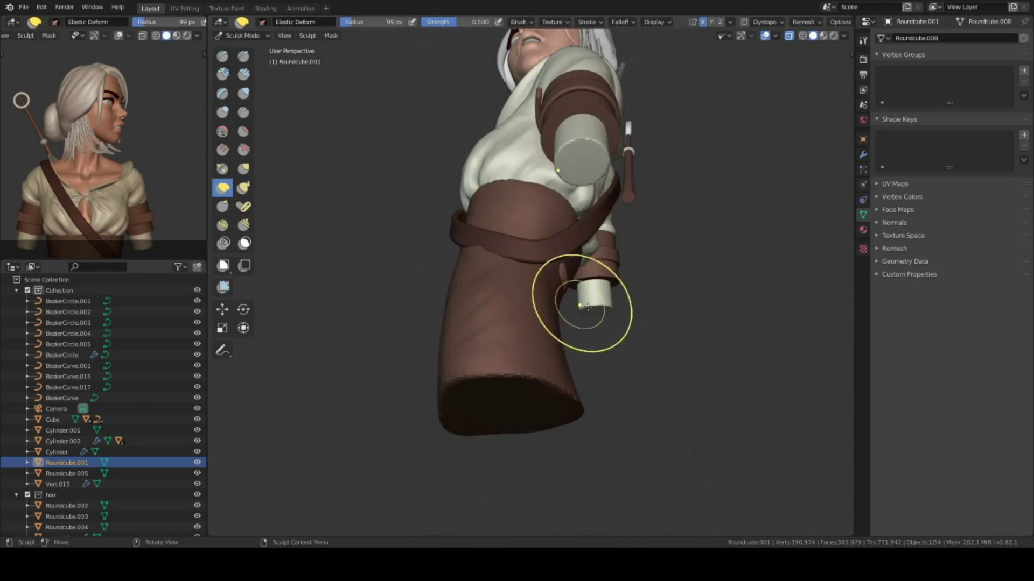
# Switch to Object Mode and level a front view of the whole bust.
pyautogui.hotkey('ctrl', 'Tab')
pyautogui.click(501, 279)
pyautogui.moveTo(501, 278); pyautogui.dragTo(506, 351, button='middle')
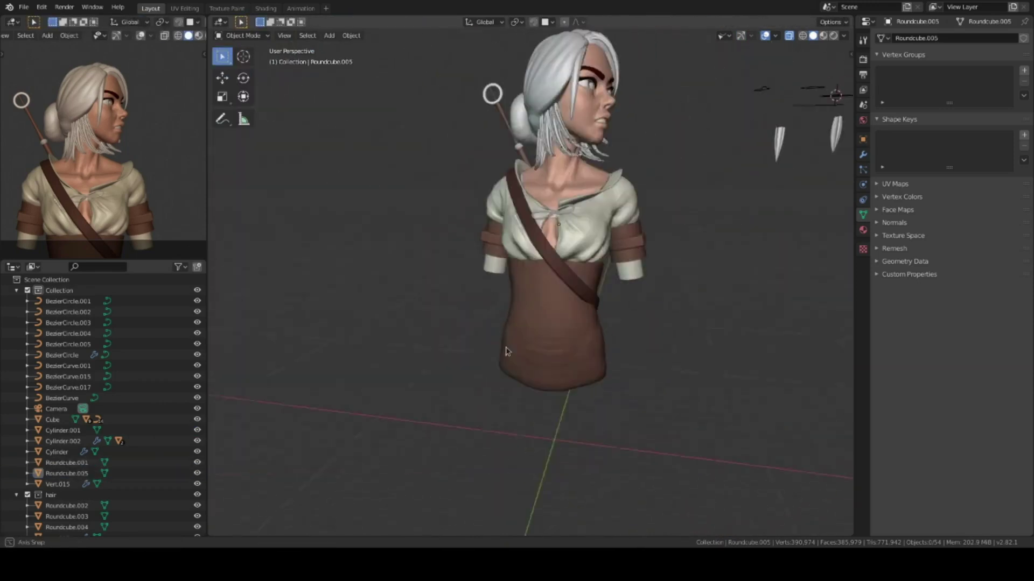
pyautogui.moveTo(596, 309); pyautogui.dragTo(221, 367, button='middle')
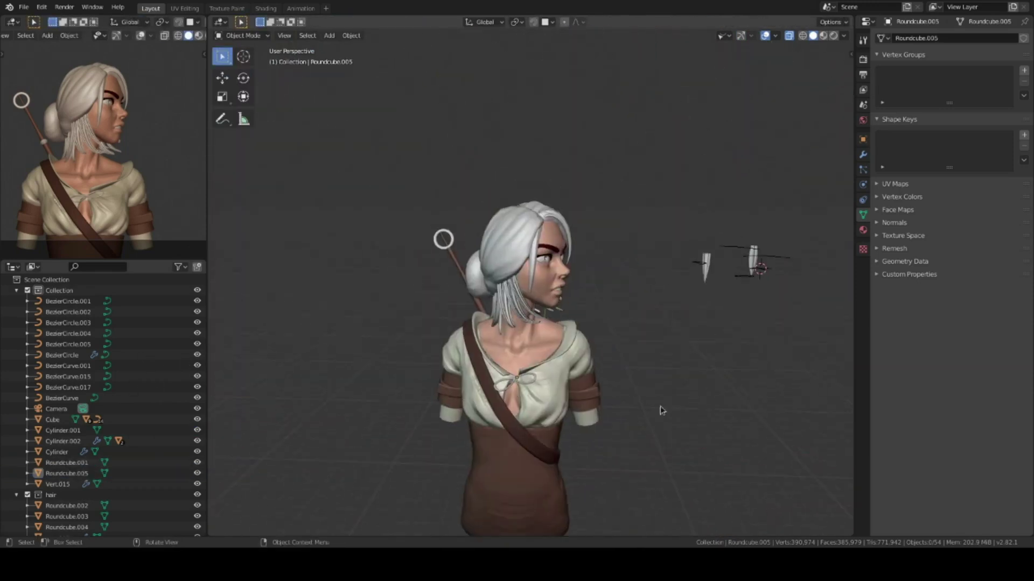
# Select the eyeliner mesh Vert.009 and enter Edit Mode.
pyautogui.moveTo(592, 269)
pyautogui.mouseDown(button='middle')
pyautogui.moveTo(565, 280)
pyautogui.moveTo(541, 270)
pyautogui.mouseUp(button='middle')
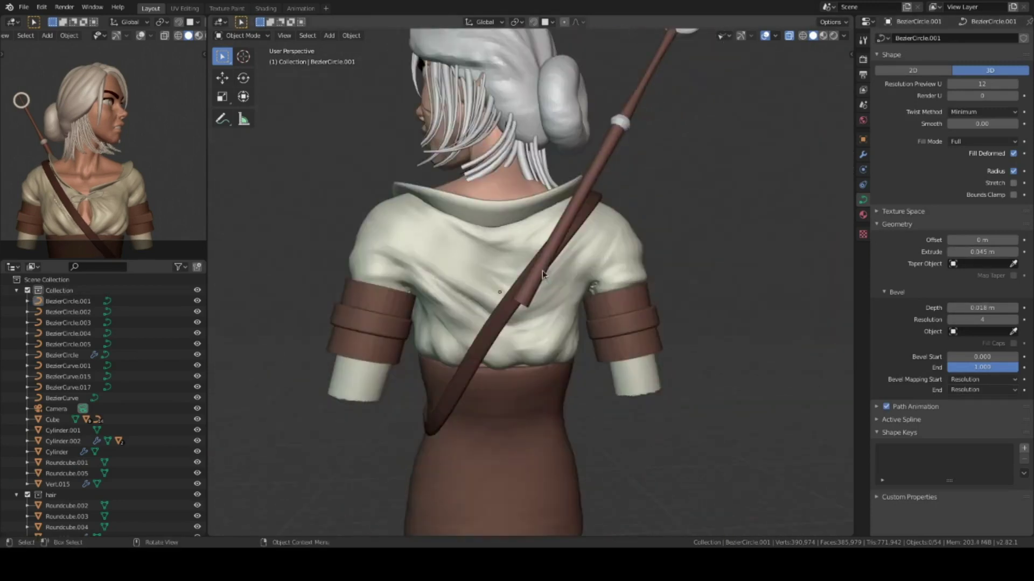
pyautogui.click(542, 274)
pyautogui.scroll(-2, 623, 244)
pyautogui.moveTo(683, 232)
pyautogui.mouseDown(button='middle')
pyautogui.moveTo(544, 247)
pyautogui.moveTo(581, 279)
pyautogui.moveTo(655, 292)
pyautogui.mouseUp(button='middle')
pyautogui.scroll(5, 579, 227)
pyautogui.click(542, 274)
pyautogui.press('Tab')
# Extrude the lower-lid vertices into a new strip of faces.
pyautogui.click(549, 256)
pyautogui.scroll(2, 549, 257)
pyautogui.scroll(2, 603, 291)
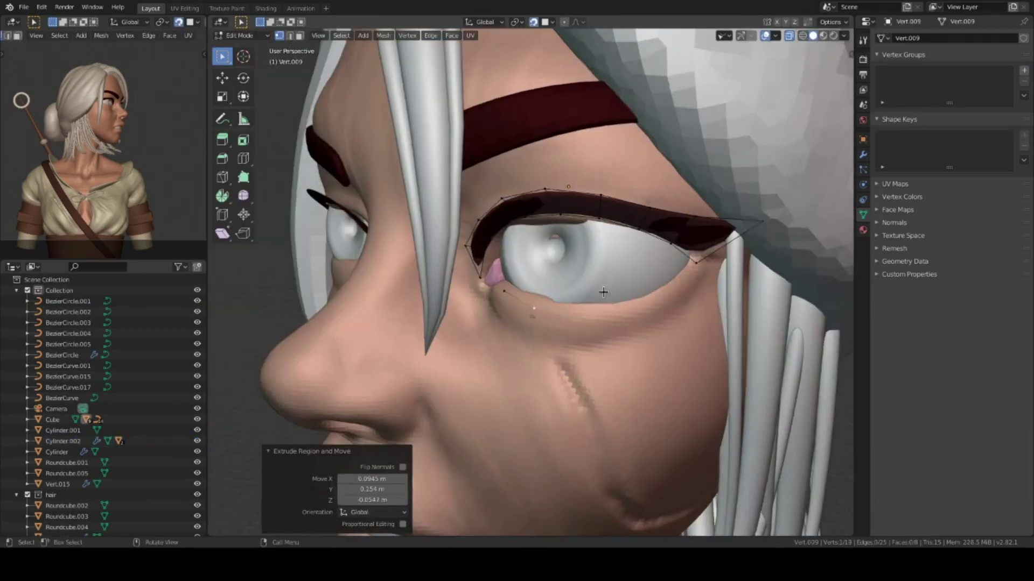
pyautogui.click(665, 293)
pyautogui.moveTo(665, 294)
pyautogui.mouseDown(button='middle')
pyautogui.moveTo(619, 323)
pyautogui.moveTo(615, 353)
pyautogui.mouseUp(button='middle')
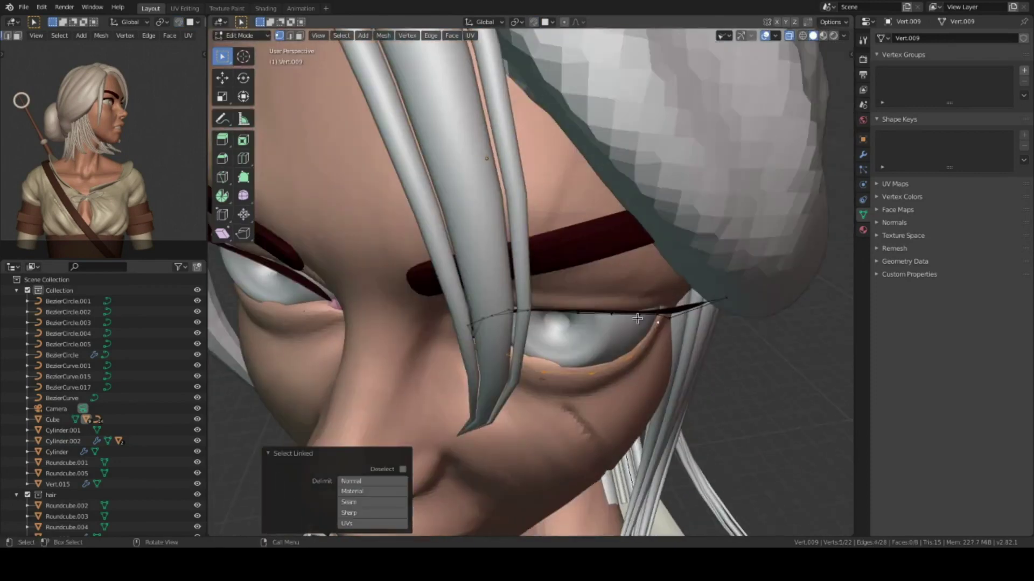
pyautogui.press('e')
pyautogui.click(616, 353)
pyautogui.click(463, 369)
pyautogui.moveTo(463, 369); pyautogui.dragTo(615, 368, button='middle')
# Scale and move the inner-corner lid vertex into place.
pyautogui.press('s')
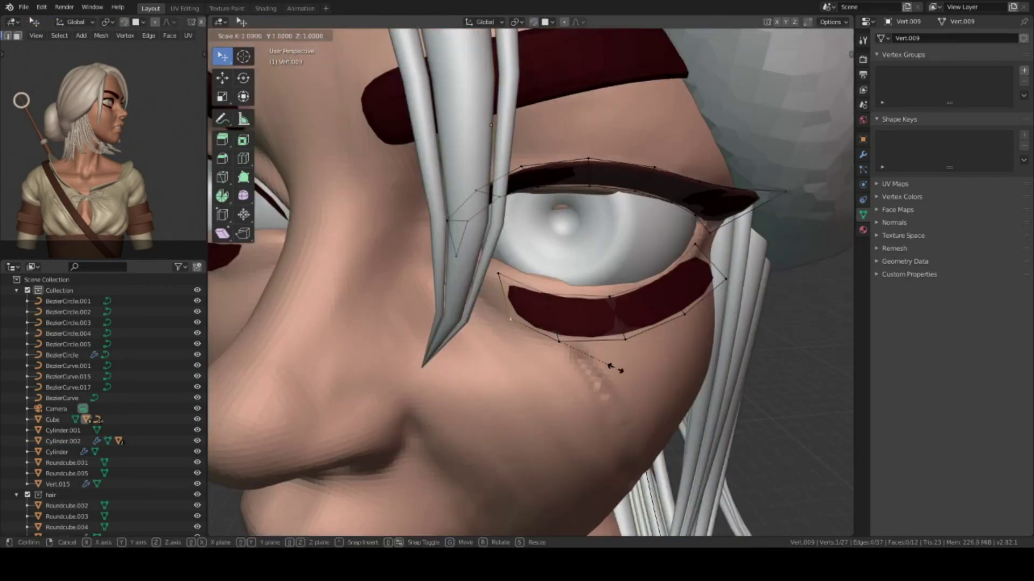
pyautogui.moveTo(559, 350); pyautogui.dragTo(560, 345)
pyautogui.moveTo(559, 345); pyautogui.dragTo(617, 275, button='middle')
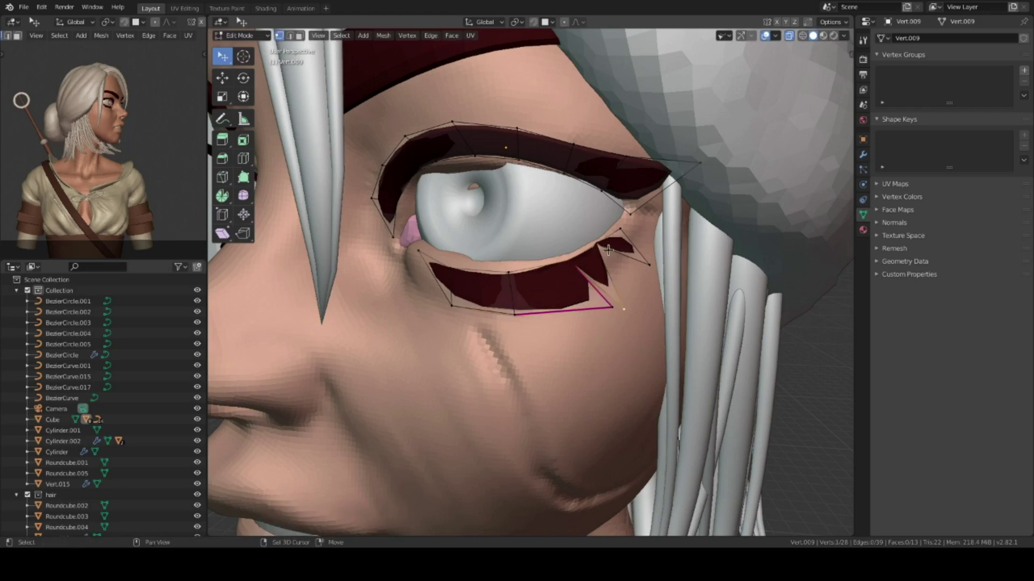
pyautogui.moveTo(629, 334); pyautogui.dragTo(615, 316, button='middle')
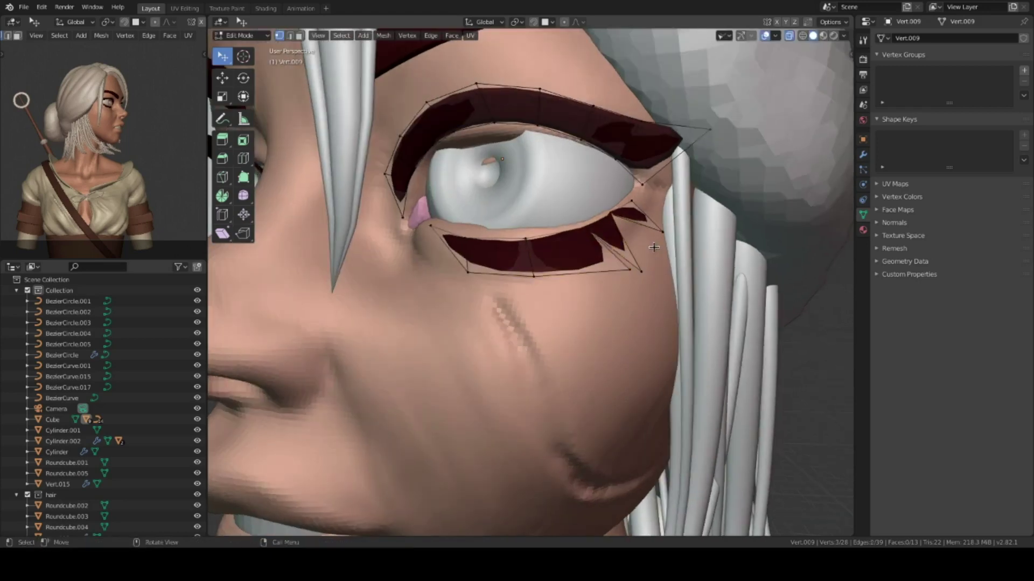
pyautogui.moveTo(653, 247); pyautogui.dragTo(618, 321, button='middle')
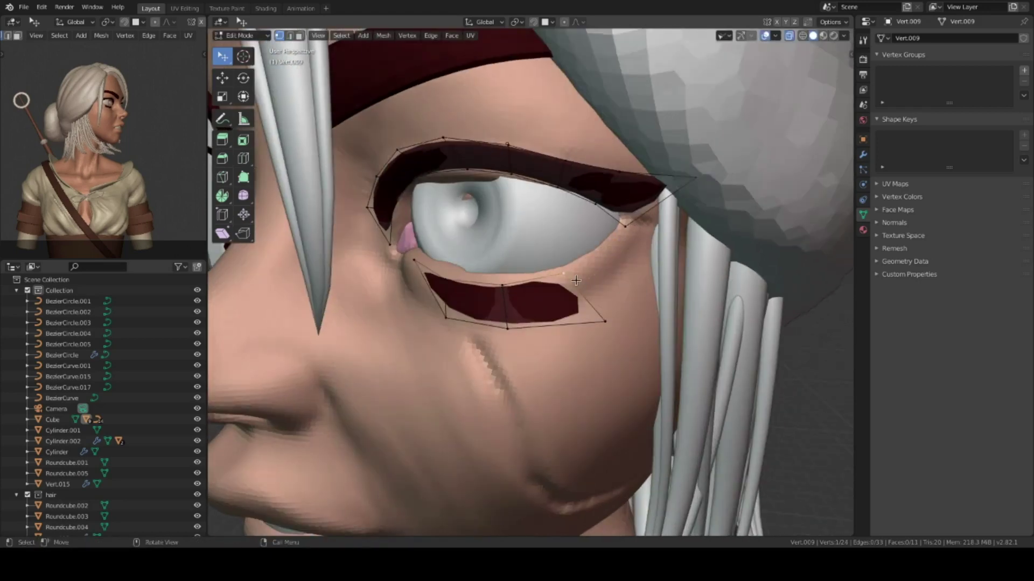
pyautogui.click(680, 264)
# Edge-slide the lower-lid strip under the eye and return to Object Mode.
pyautogui.moveTo(681, 264)
pyautogui.mouseDown(button='middle')
pyautogui.moveTo(722, 184)
pyautogui.moveTo(646, 242)
pyautogui.moveTo(544, 293)
pyautogui.mouseUp(button='middle')
pyautogui.scroll(-5, 545, 294)
pyautogui.moveTo(544, 337); pyautogui.dragTo(534, 313, button='middle')
pyautogui.scroll(6, 534, 312)
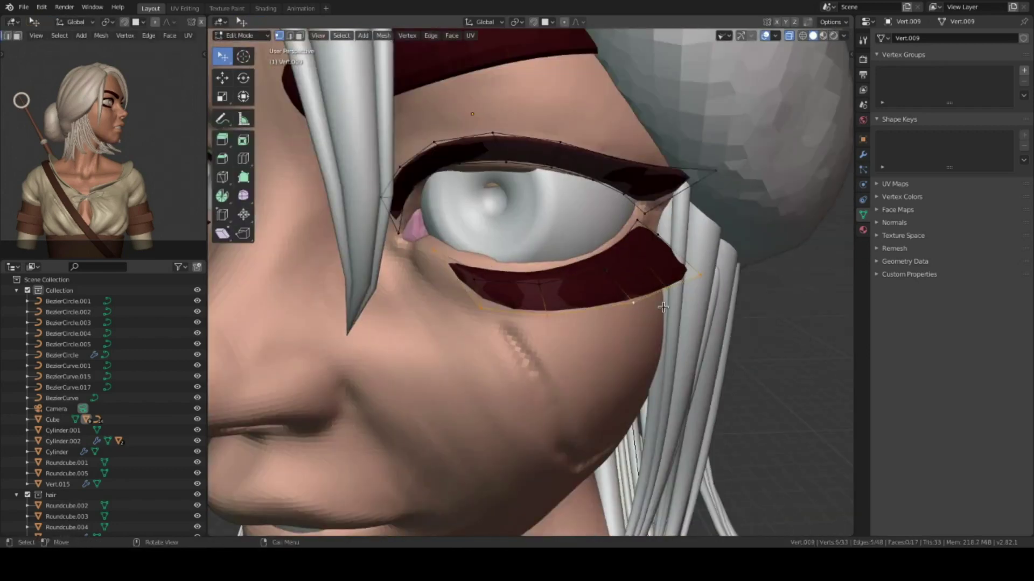
pyautogui.click(655, 291)
pyautogui.press('Tab')
pyautogui.moveTo(656, 291)
pyautogui.mouseDown(button='middle')
pyautogui.moveTo(584, 224)
pyautogui.moveTo(570, 305)
pyautogui.mouseUp(button='middle')
pyautogui.scroll(4, 617, 250)
pyautogui.scroll(-6, 618, 250)
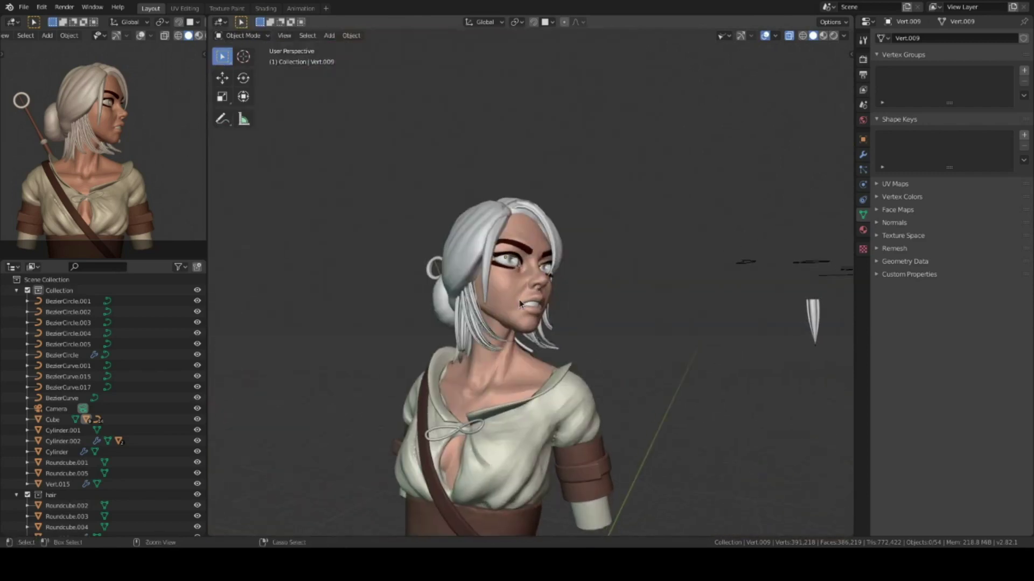
# Select the Cylinder armband in front view and show its modifier settings.
pyautogui.scroll(4, 519, 303)
pyautogui.moveTo(500, 262); pyautogui.dragTo(517, 344, button='middle')
pyautogui.scroll(-5, 532, 417)
pyautogui.scroll(2, 579, 342)
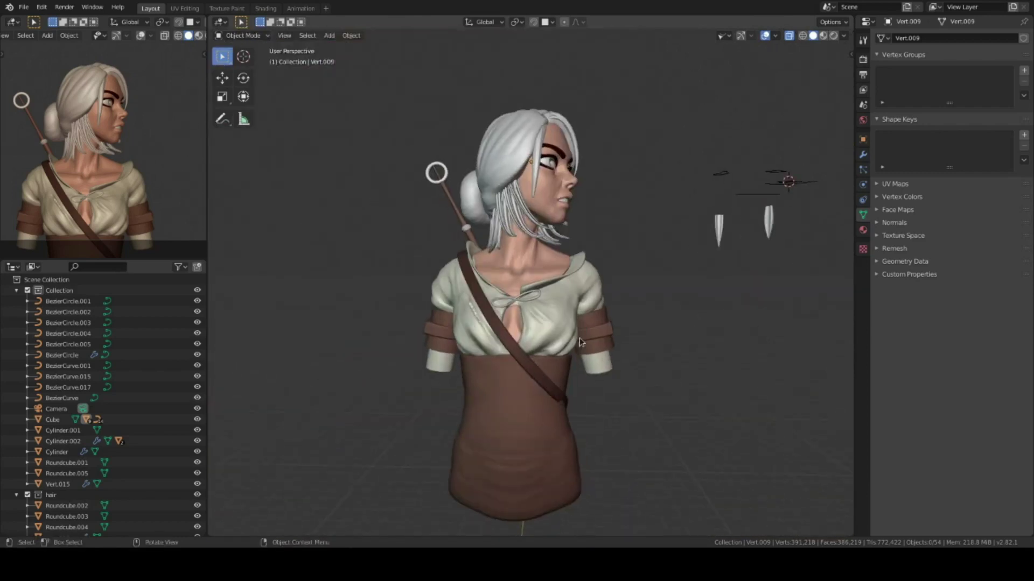
pyautogui.press('KP_1')
pyautogui.click(635, 253)
pyautogui.scroll(3, 635, 253)
pyautogui.moveTo(635, 253)
pyautogui.mouseDown(button='middle')
pyautogui.moveTo(592, 205)
pyautogui.moveTo(641, 253)
pyautogui.mouseUp(button='middle')
pyautogui.click(863, 155)
pyautogui.scroll(-2, 720, 231)
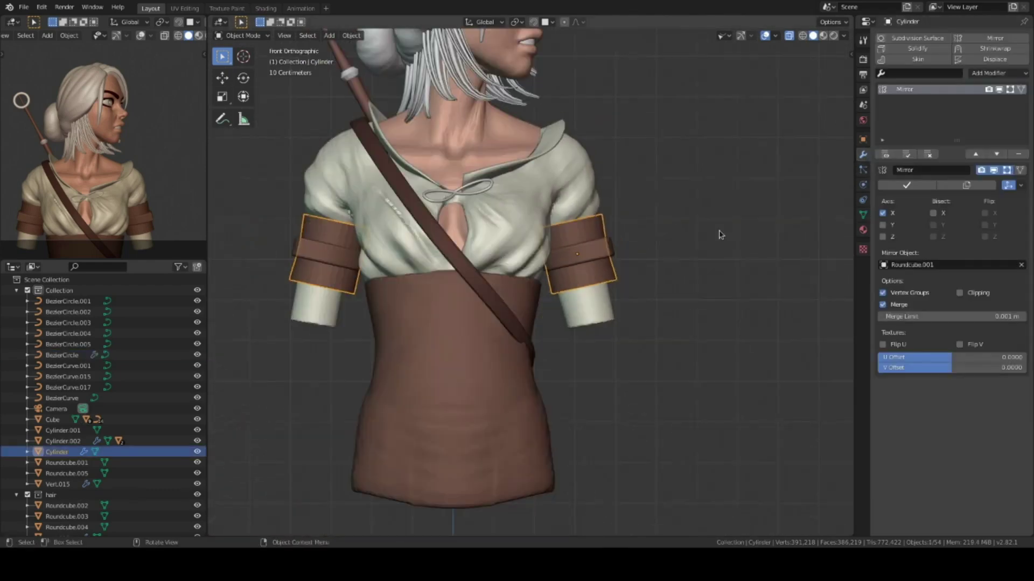
pyautogui.moveTo(720, 231); pyautogui.dragTo(672, 229, button='middle')
# Sculpt the armband with the Clay Strips brush at strength 0.848.
pyautogui.hotkey('ctrl', 'Tab')
pyautogui.moveTo(626, 269); pyautogui.dragTo(645, 309, button='middle')
pyautogui.scroll(3, 646, 309)
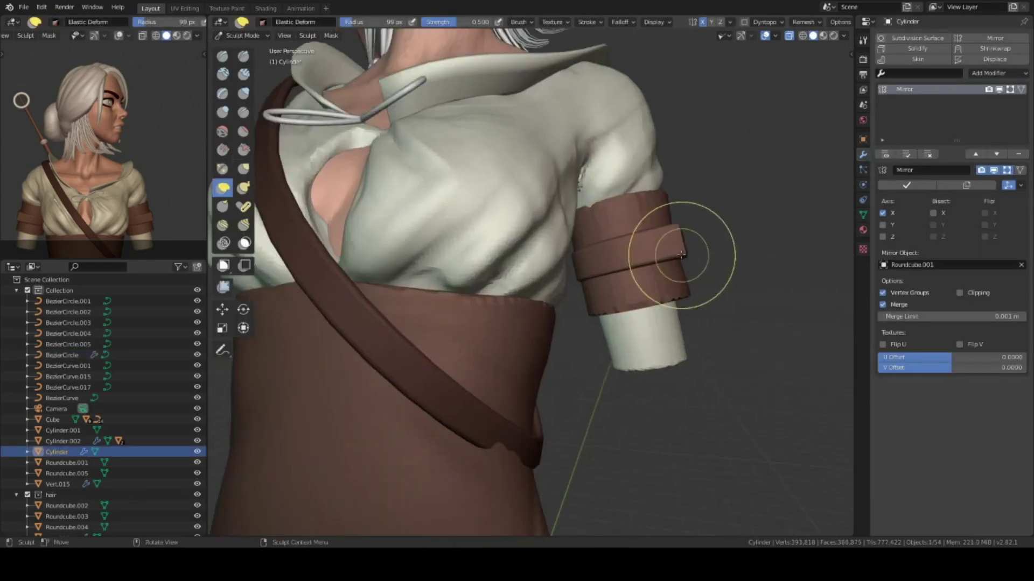
pyautogui.scroll(3, 692, 249)
pyautogui.click(823, 43)
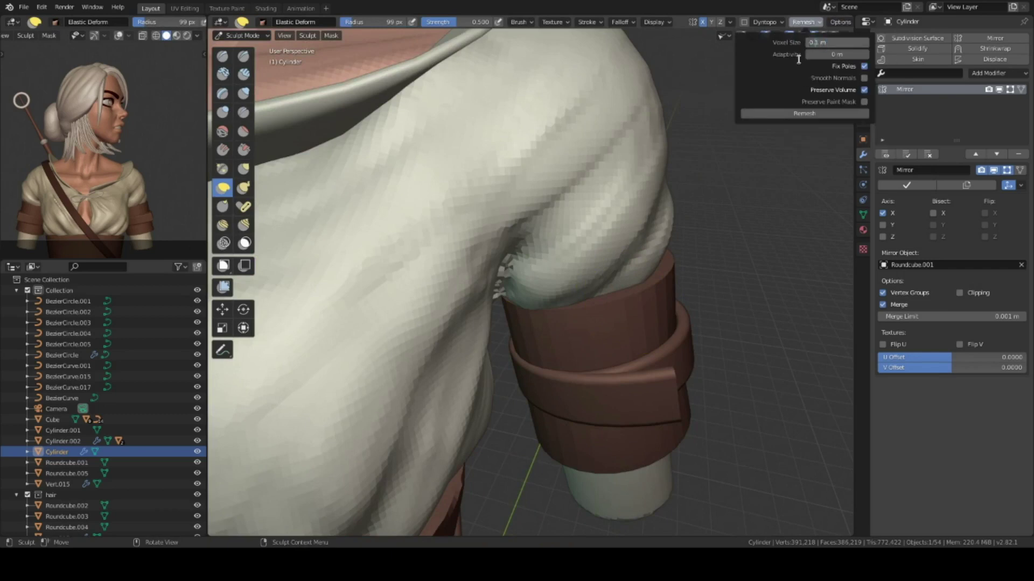
pyautogui.press('x')
pyautogui.moveTo(582, 323)
pyautogui.mouseDown(button='middle')
pyautogui.moveTo(595, 304)
pyautogui.moveTo(538, 335)
pyautogui.moveTo(581, 323)
pyautogui.moveTo(565, 296)
pyautogui.moveTo(582, 222)
pyautogui.moveTo(616, 242)
pyautogui.moveTo(611, 282)
pyautogui.moveTo(568, 322)
pyautogui.moveTo(588, 305)
pyautogui.moveTo(568, 311)
pyautogui.moveTo(646, 318)
pyautogui.moveTo(530, 277)
pyautogui.moveTo(377, 65)
pyautogui.mouseUp(button='middle')
pyautogui.hotkey('shift', 'space')
pyautogui.click(539, 248)
pyautogui.hotkey('shift', 'f')
pyautogui.click(576, 340)
# Back in Object Mode, reposition a BezierCircle control point and open the Object menu.
pyautogui.press('KP_Divide')
pyautogui.press('KP_Divide')
pyautogui.hotkey('ctrl', 'Tab')
pyautogui.click(589, 325)
pyautogui.click(530, 276)
pyautogui.press('Tab')
pyautogui.click(528, 212)
pyautogui.press('Tab')
pyautogui.click(351, 35)
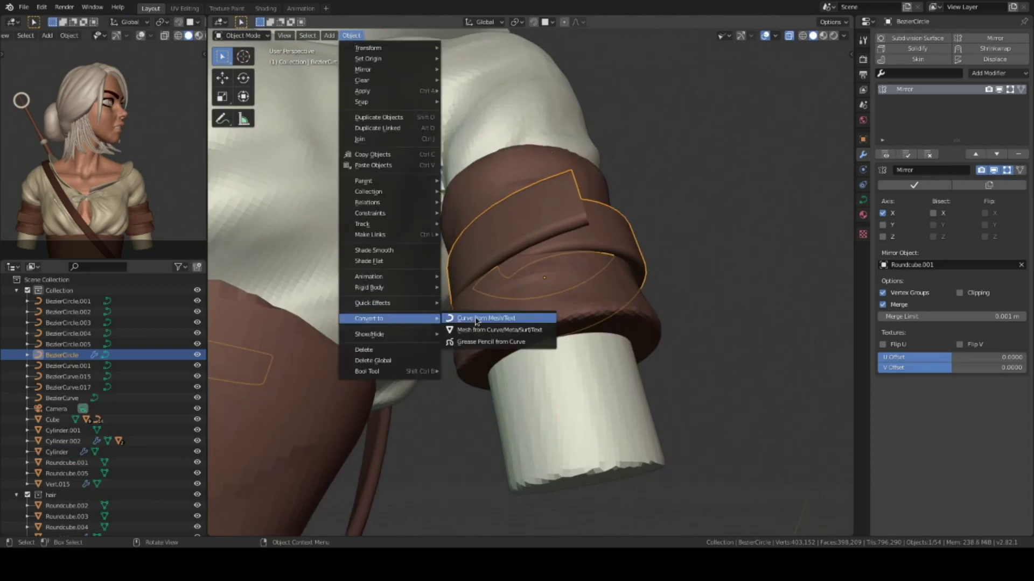
# Convert the arm band curve into a mesh.
pyautogui.click(476, 322)
pyautogui.moveTo(627, 194); pyautogui.dragTo(635, 230, button='middle')
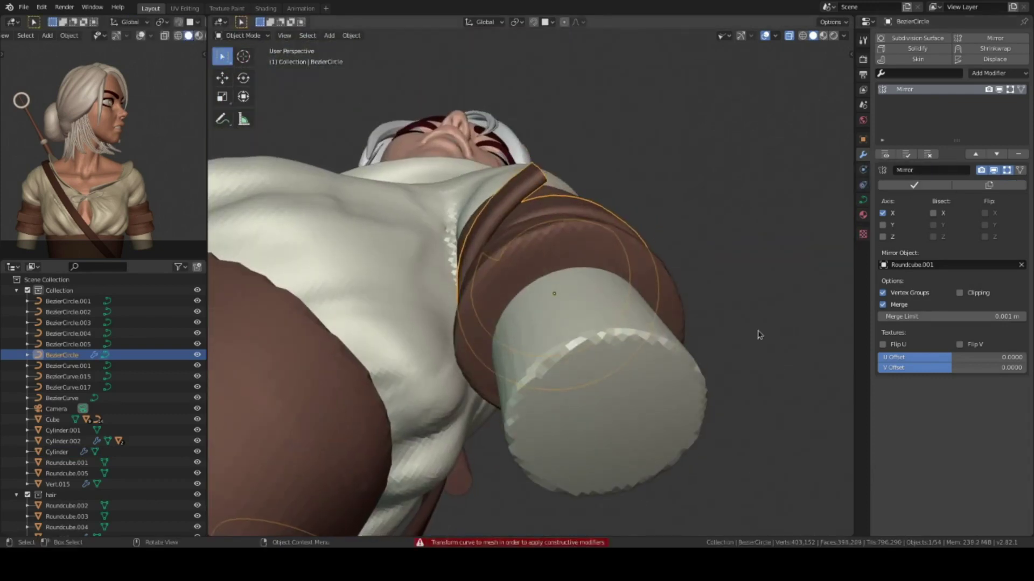
pyautogui.click(351, 35)
pyautogui.click(476, 330)
pyautogui.moveTo(477, 331)
pyautogui.mouseDown(button='middle')
pyautogui.moveTo(461, 266)
pyautogui.moveTo(527, 310)
pyautogui.mouseUp(button='middle')
# In Edit Mode, merge the band mesh's vertices by distance and check its open edges.
pyautogui.press('Tab')
pyautogui.press('q')
pyautogui.click(463, 152)
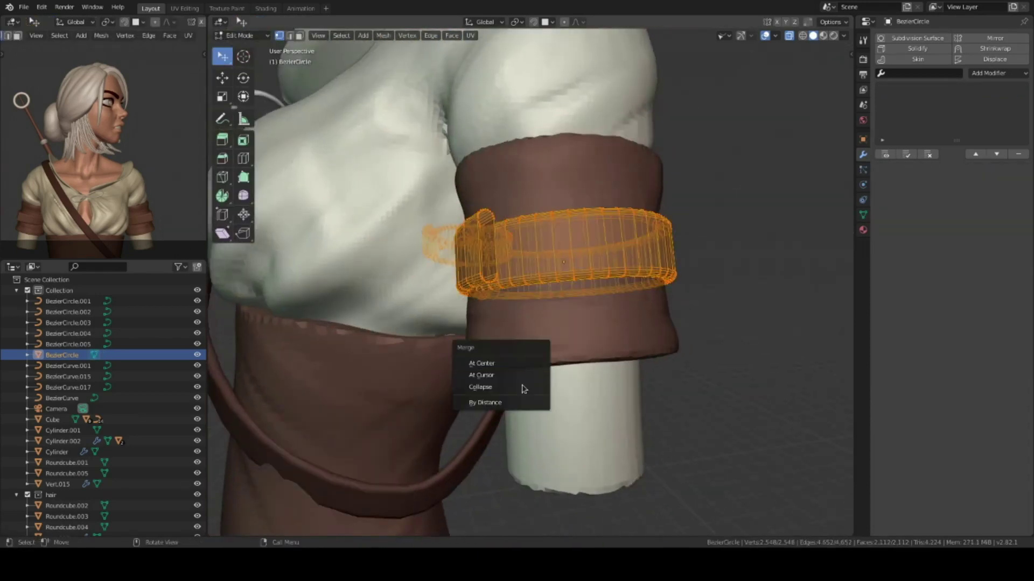
pyautogui.click(339, 36)
pyautogui.click(474, 166)
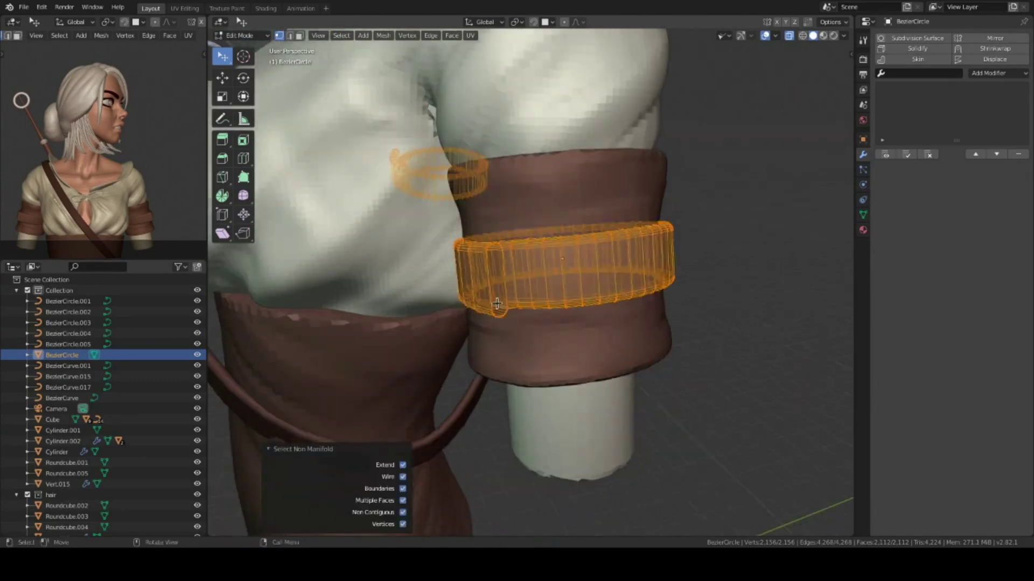
pyautogui.click(340, 36)
pyautogui.click(474, 167)
pyautogui.scroll(-3, 513, 282)
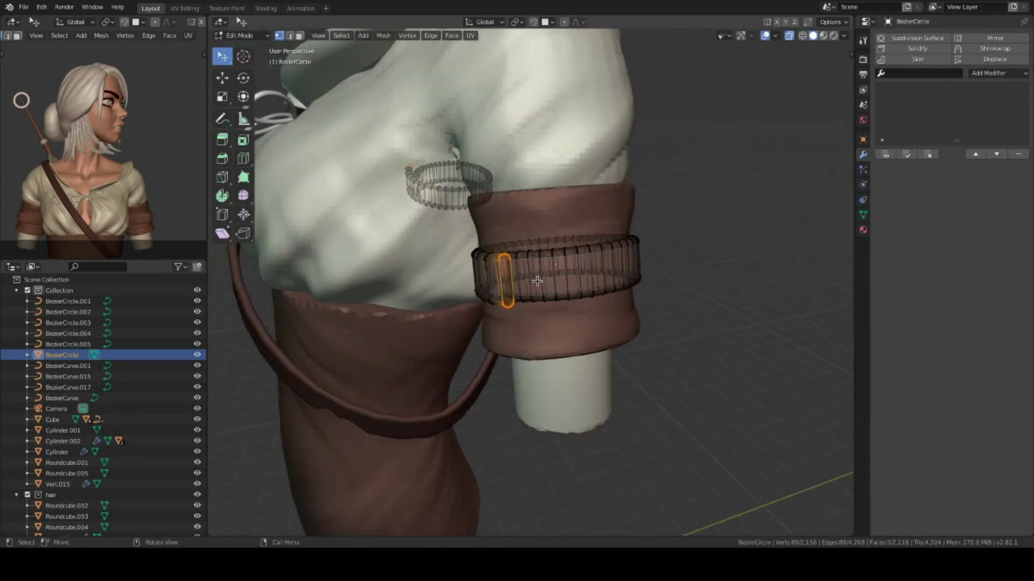
pyautogui.scroll(-5, 513, 282)
# Back in Object Mode, apply the scale of the arm band.
pyautogui.press('Tab')
pyautogui.hotkey('ctrl', 'a')
pyautogui.click(610, 263)
pyautogui.moveTo(610, 263); pyautogui.dragTo(693, 247, button='middle')
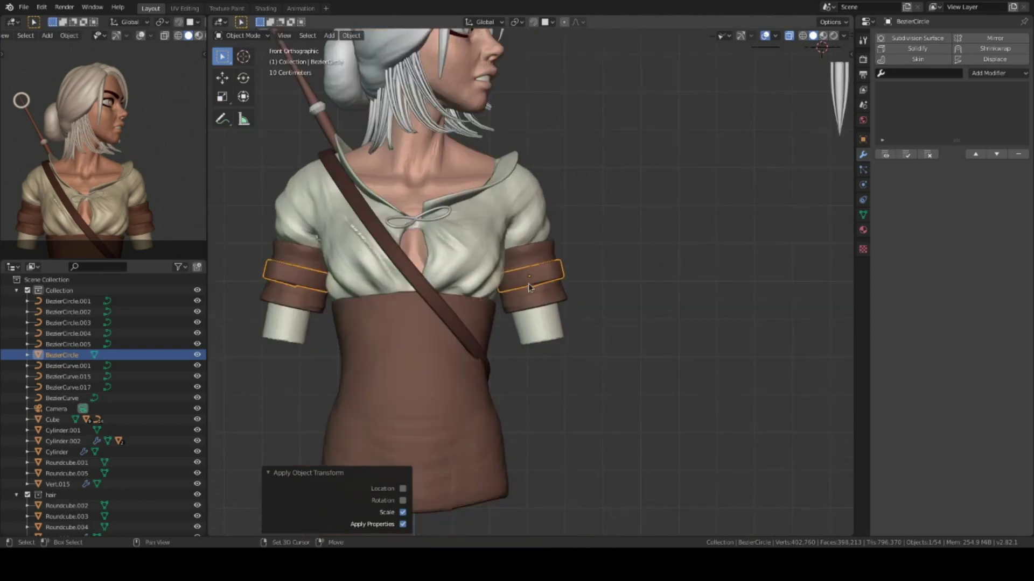
# In Sculpt Mode, remesh the arm band after adjusting the voxel size.
pyautogui.hotkey('ctrl', 'Tab')
pyautogui.moveTo(672, 281); pyautogui.dragTo(536, 253, button='middle')
pyautogui.scroll(3, 536, 253)
pyautogui.click(829, 21)
pyautogui.click(841, 42)
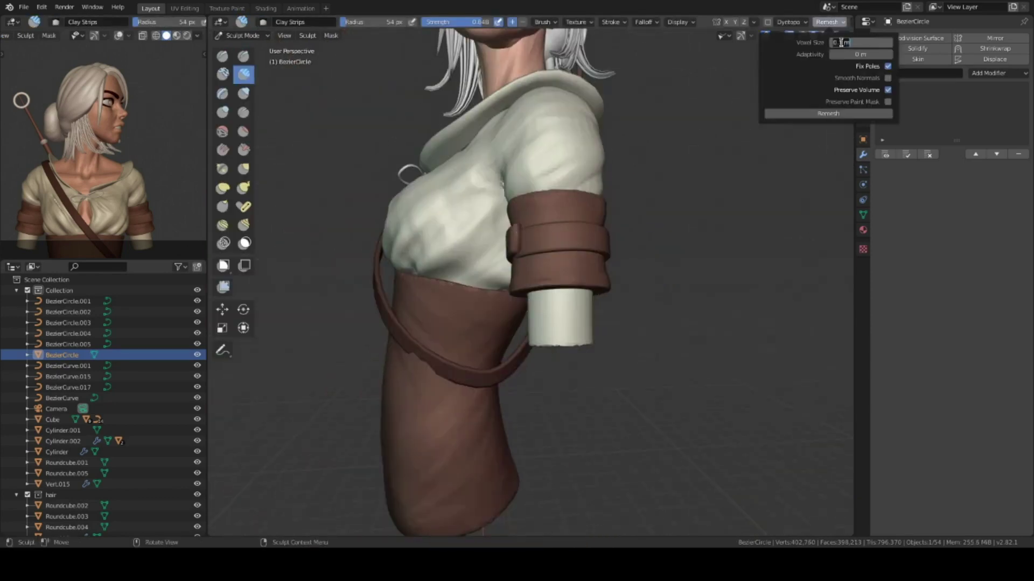
pyautogui.scroll(3, 614, 269)
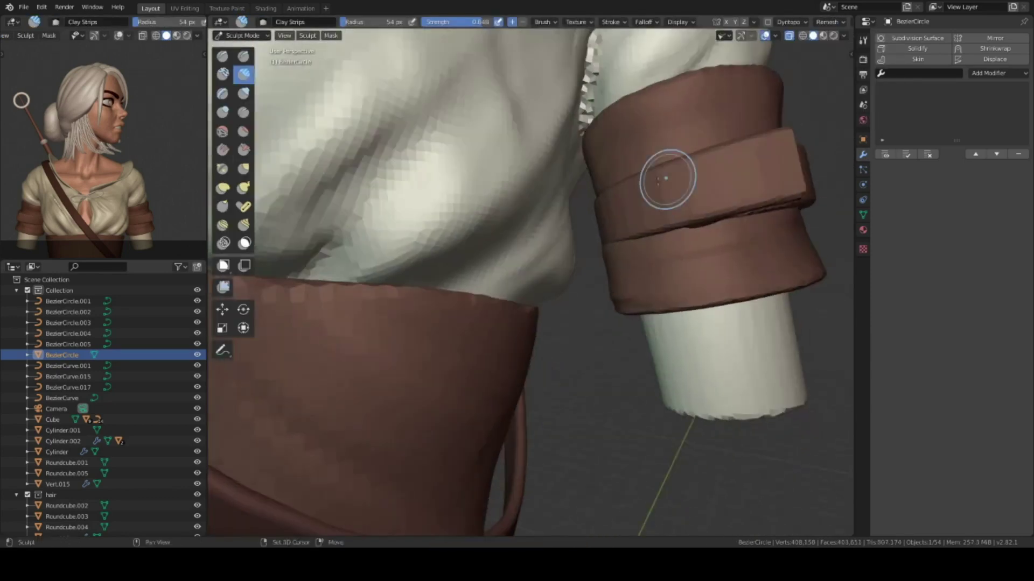
pyautogui.moveTo(578, 278)
pyautogui.mouseDown(button='middle')
pyautogui.moveTo(554, 158)
pyautogui.moveTo(522, 116)
pyautogui.mouseUp(button='middle')
# Select the shirt object from a front view and inspect it in Sculpt Mode.
pyautogui.hotkey('ctrl', 'Tab')
pyautogui.press('KP_1')
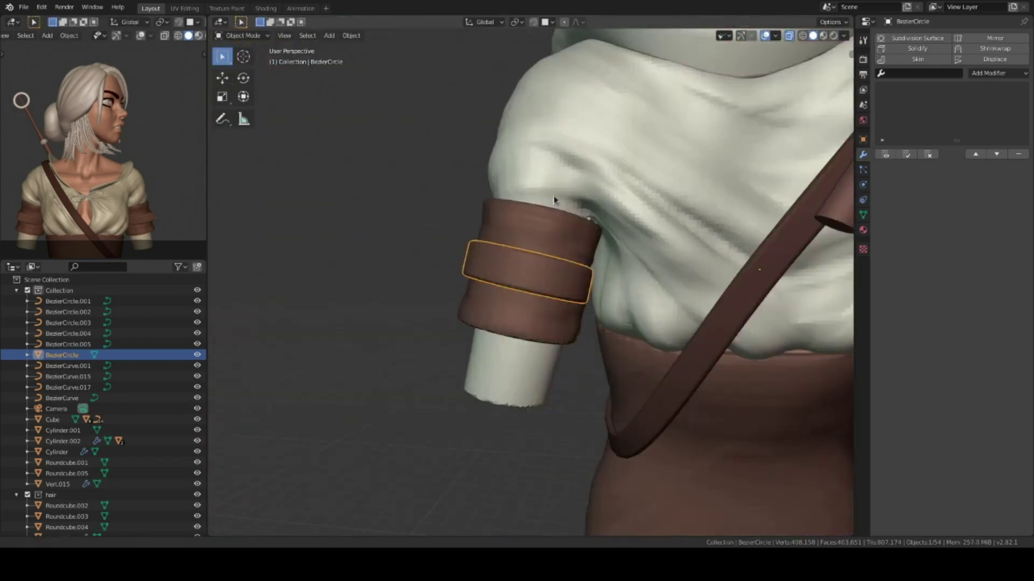
pyautogui.scroll(-4, 509, 281)
pyautogui.click(508, 280)
pyautogui.hotkey('ctrl', 'Tab')
pyautogui.scroll(4, 493, 300)
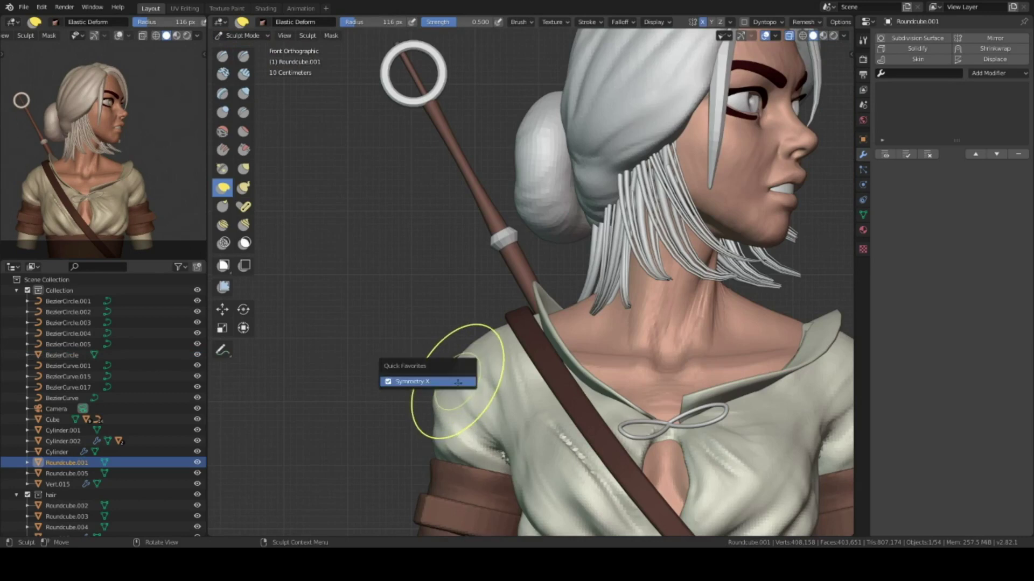
pyautogui.moveTo(496, 338)
pyautogui.mouseDown(button='middle')
pyautogui.moveTo(612, 341)
pyautogui.moveTo(583, 334)
pyautogui.moveTo(643, 282)
pyautogui.moveTo(566, 258)
pyautogui.moveTo(521, 231)
pyautogui.moveTo(528, 308)
pyautogui.mouseUp(button='middle')
# Deselect the shirt and put the hair mesh Roundcube.003 into Sculpt Mode.
pyautogui.hotkey('ctrl', 'Tab')
pyautogui.hotkey('alt', 'a')
pyautogui.press('KP_1')
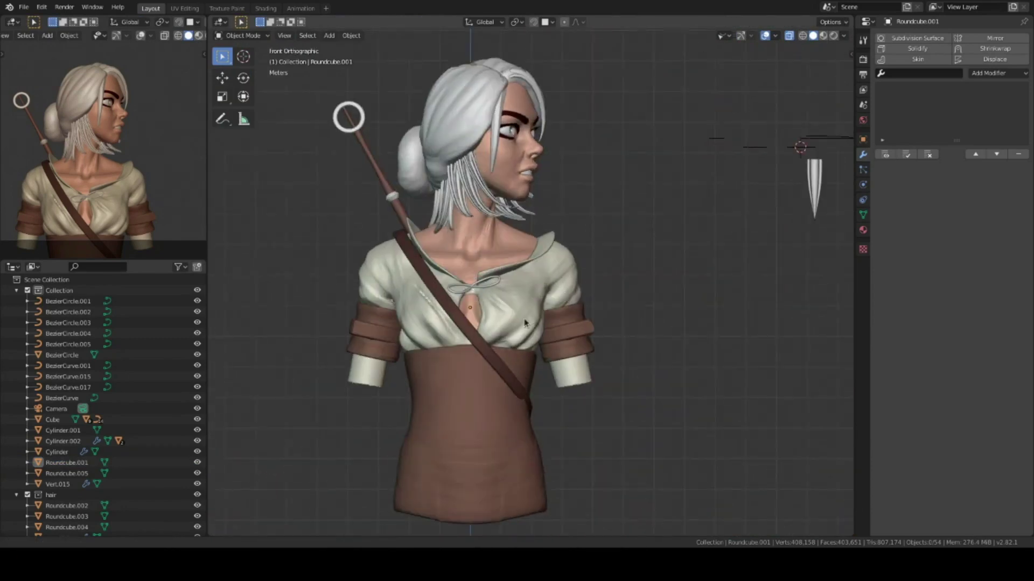
pyautogui.scroll(2, 362, 306)
pyautogui.hotkey('ctrl', 'Tab')
pyautogui.moveTo(515, 111); pyautogui.dragTo(536, 252, button='middle')
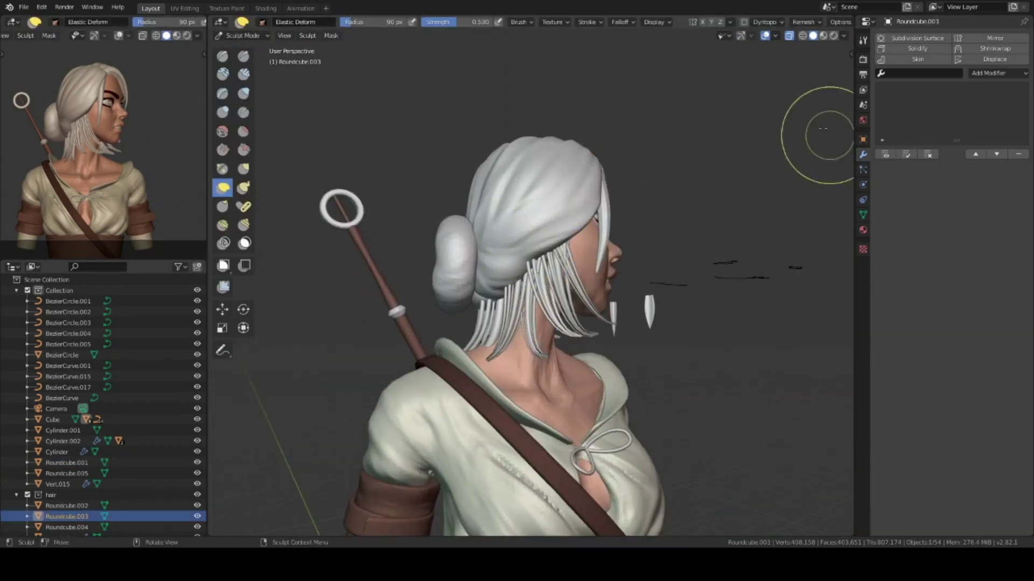
# Try adding a new brush texture, then undo it.
pyautogui.click(863, 250)
pyautogui.click(948, 55)
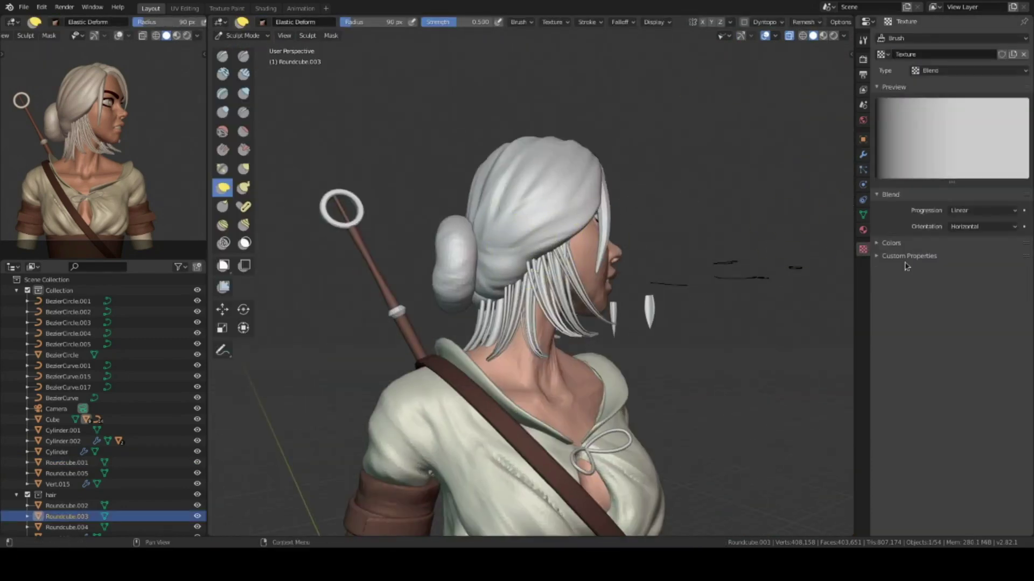
pyautogui.moveTo(531, 207); pyautogui.dragTo(570, 212, button='middle')
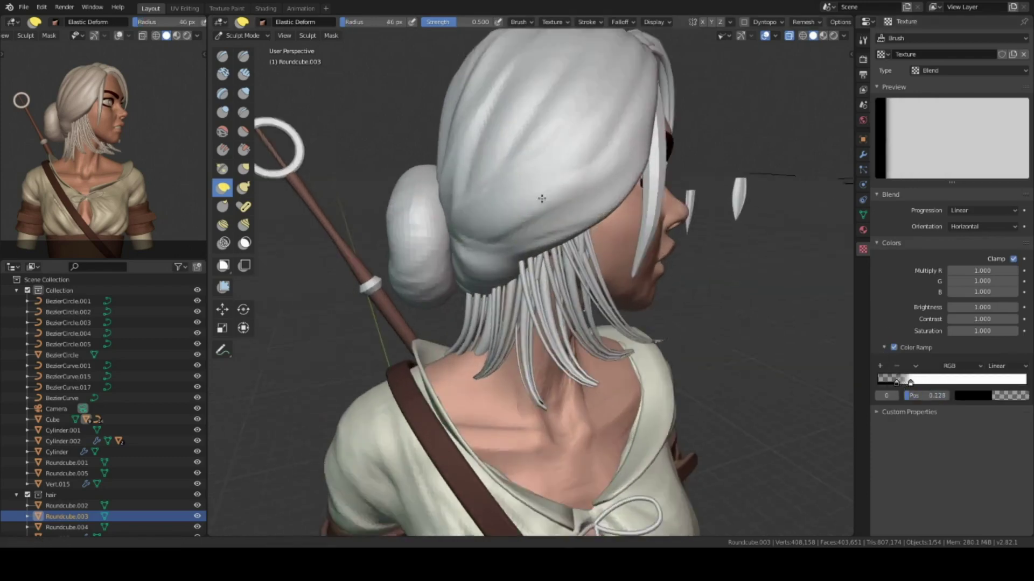
pyautogui.scroll(2, 570, 212)
pyautogui.hotkey('ctrl', 'z')
pyautogui.hotkey('ctrl', 'z')
# Switch to the Draw brush and give it a new Blend texture with Color Ramp.
pyautogui.hotkey('shift', 'space')
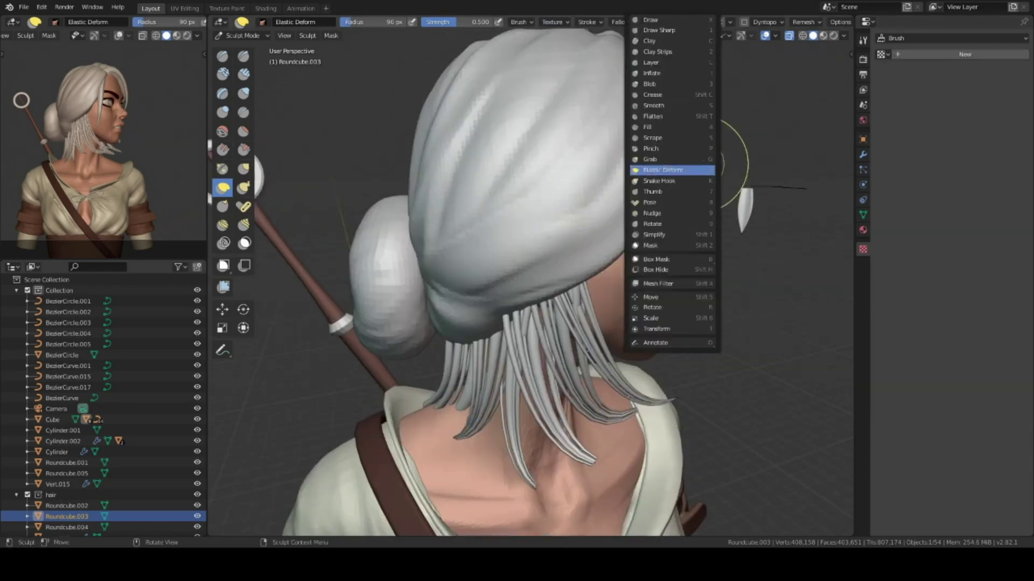
pyautogui.click(668, 22)
pyautogui.click(948, 70)
pyautogui.click(931, 95)
pyautogui.click(893, 347)
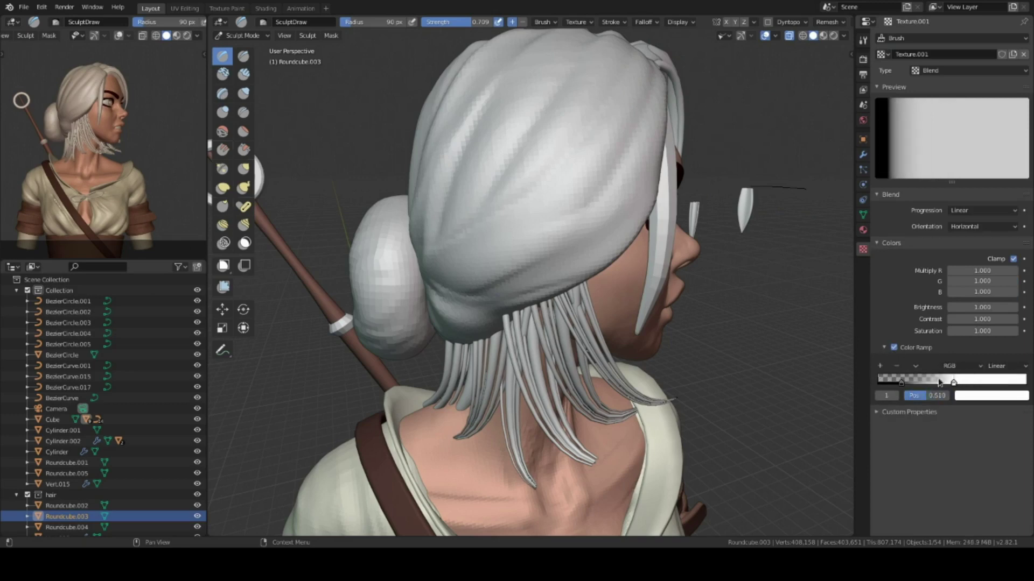
# Adjust the brush's display and stroke method settings and rotate the texture angle.
pyautogui.click(677, 21)
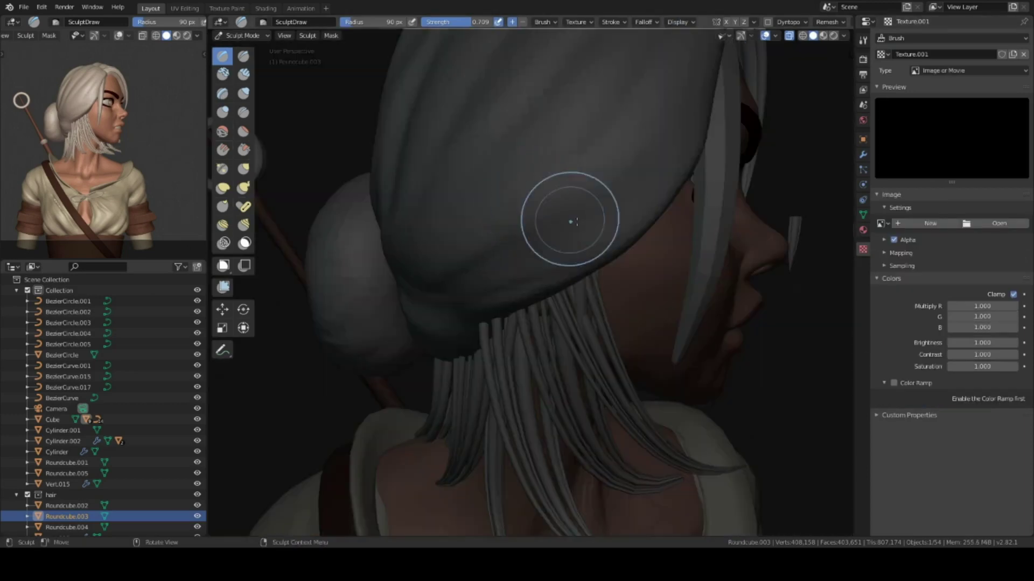
pyautogui.click(610, 21)
pyautogui.click(640, 42)
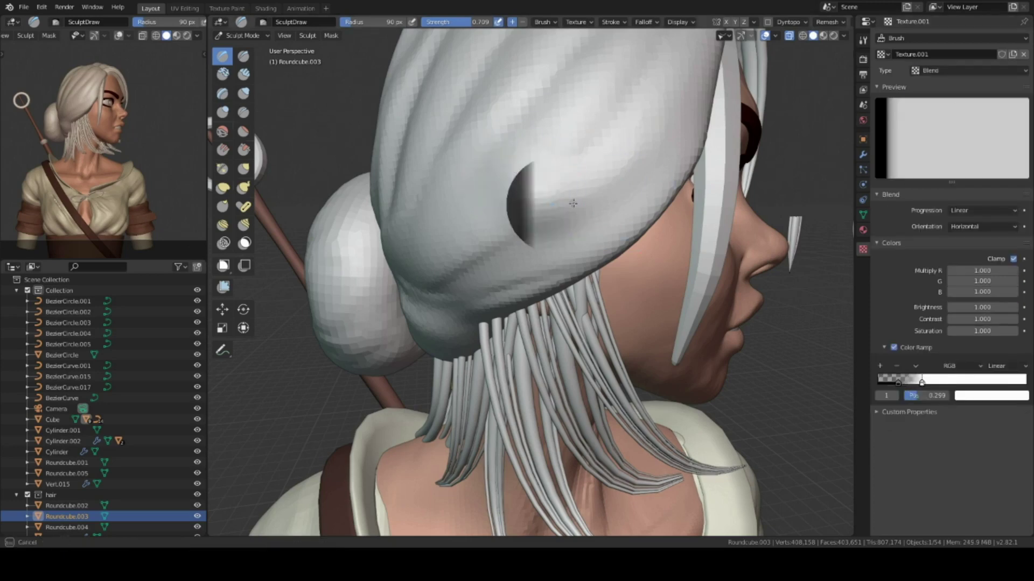
pyautogui.press('r')
pyautogui.press('r')
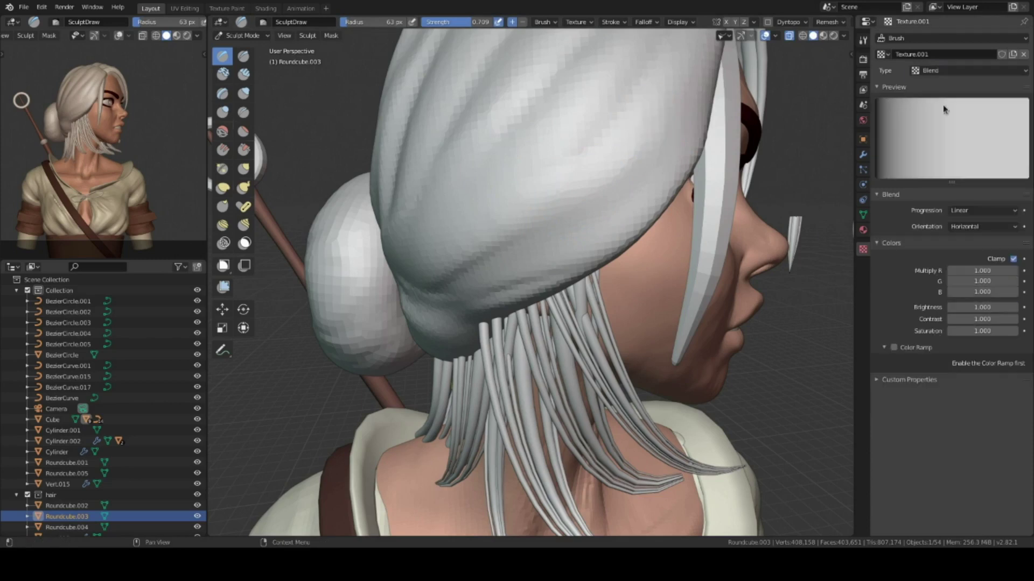
# Set brush strength to 0.436 and sculpt strand lines around the bun.
pyautogui.hotkey('shift', 'f')
pyautogui.click(570, 242)
pyautogui.moveTo(571, 243)
pyautogui.mouseDown(button='middle')
pyautogui.moveTo(282, 219)
pyautogui.moveTo(463, 321)
pyautogui.moveTo(525, 272)
pyautogui.moveTo(501, 311)
pyautogui.mouseUp(button='middle')
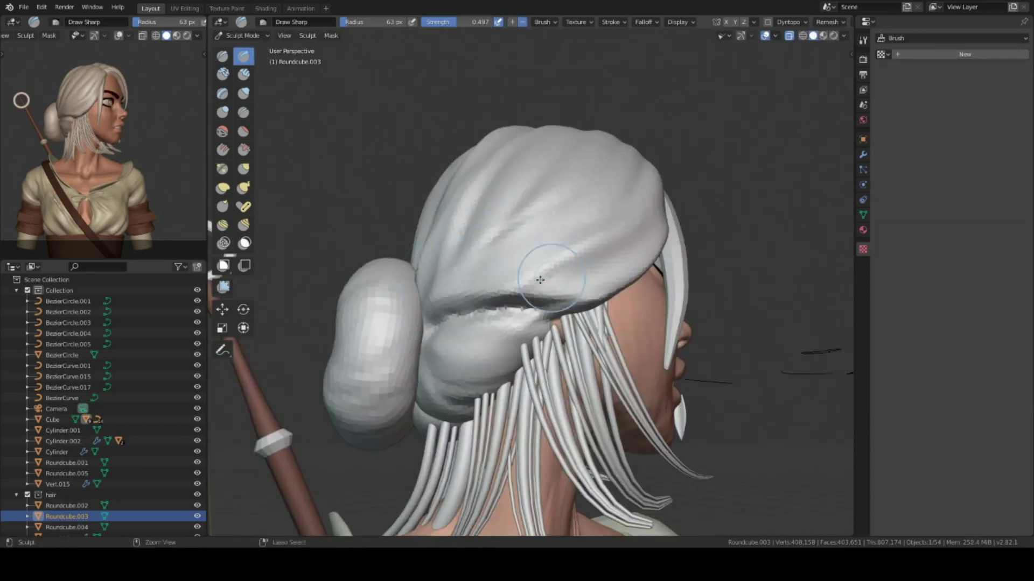
pyautogui.moveTo(539, 280); pyautogui.dragTo(557, 262, button='middle')
pyautogui.hotkey('shift', 'space')
pyautogui.moveTo(624, 281)
pyautogui.mouseDown(button='middle')
pyautogui.moveTo(511, 265)
pyautogui.moveTo(489, 326)
pyautogui.moveTo(531, 291)
pyautogui.moveTo(458, 302)
pyautogui.moveTo(543, 307)
pyautogui.moveTo(533, 273)
pyautogui.moveTo(388, 253)
pyautogui.mouseUp(button='middle')
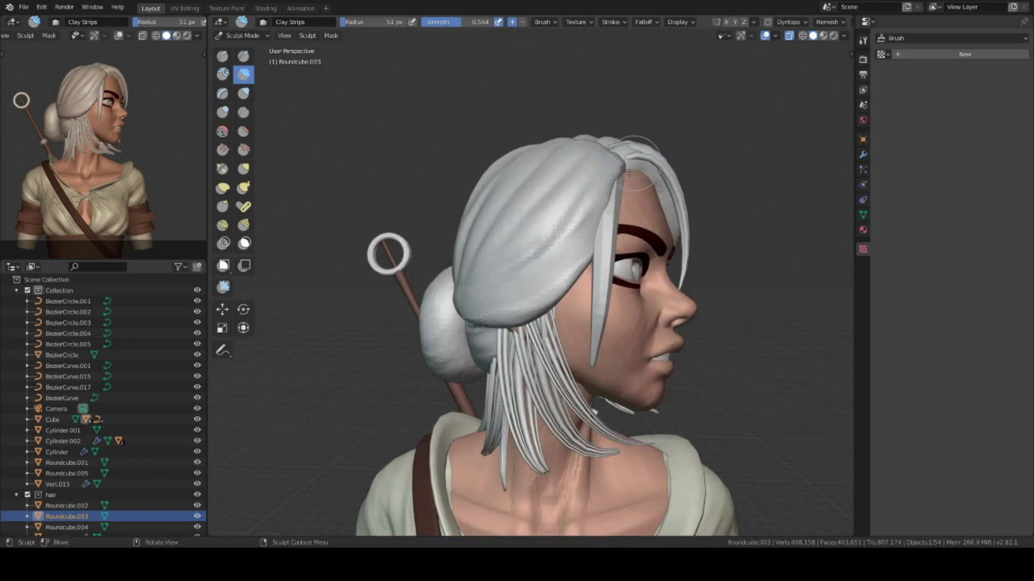
pyautogui.scroll(5, 388, 254)
# Select another hair strand object and return to Sculpt Mode on it.
pyautogui.hotkey('ctrl', 'Tab')
pyautogui.click(543, 284)
pyautogui.hotkey('ctrl', 'Tab')
pyautogui.moveTo(545, 237); pyautogui.dragTo(566, 362, button='middle')
pyautogui.moveTo(614, 284)
pyautogui.mouseDown(button='middle')
pyautogui.moveTo(528, 236)
pyautogui.moveTo(441, 313)
pyautogui.moveTo(330, 330)
pyautogui.moveTo(540, 369)
pyautogui.mouseUp(button='middle')
pyautogui.scroll(3, 529, 236)
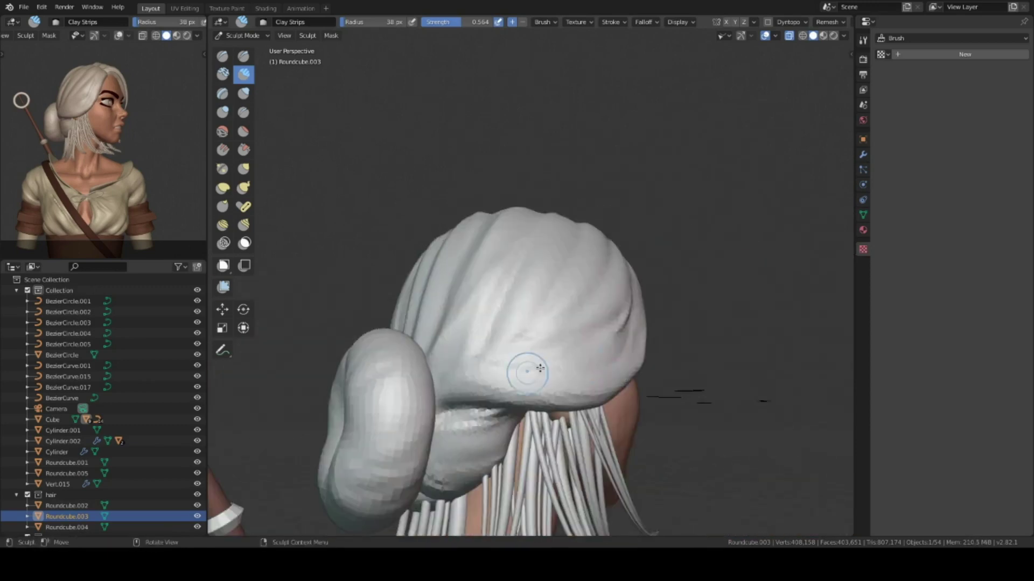
# Sculpt flowing Clay Strips grooves over the top, back and bun of the hair.
pyautogui.moveTo(496, 401); pyautogui.dragTo(497, 386, button='middle')
pyautogui.moveTo(547, 372); pyautogui.dragTo(545, 357, button='middle')
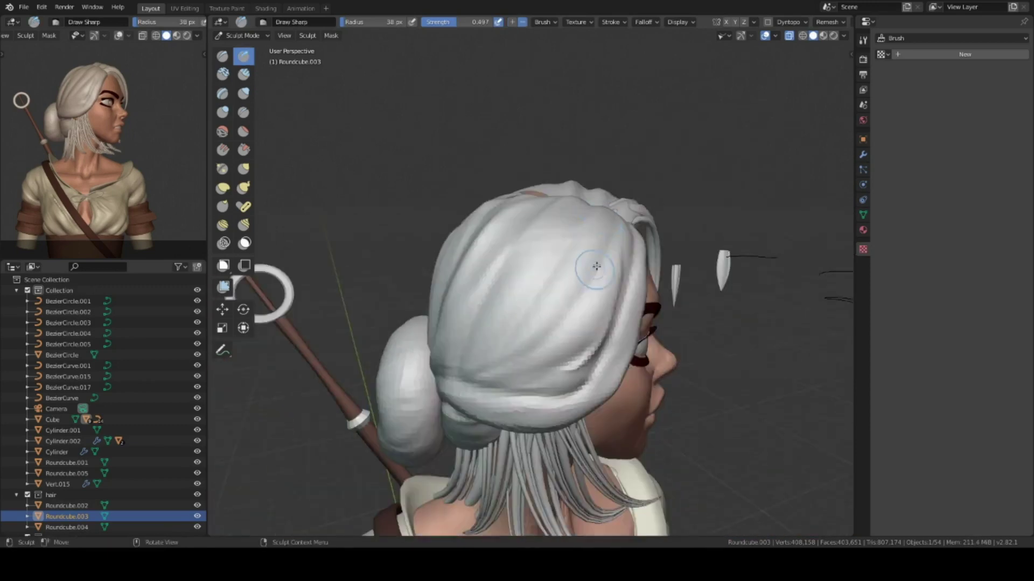
pyautogui.moveTo(572, 324); pyautogui.dragTo(435, 371, button='middle')
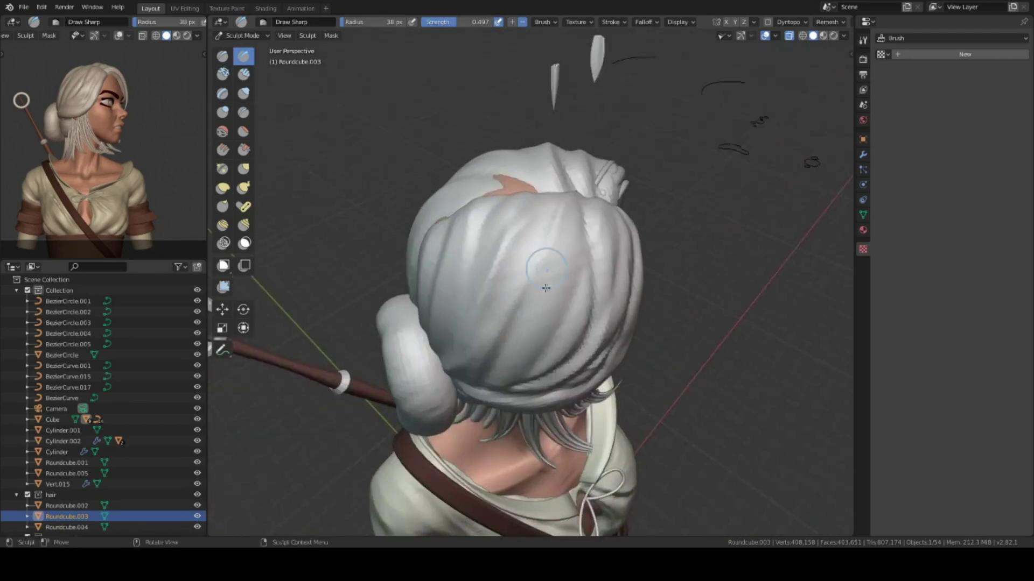
pyautogui.moveTo(511, 237)
pyautogui.mouseDown(button='middle')
pyautogui.moveTo(470, 338)
pyautogui.moveTo(537, 307)
pyautogui.mouseUp(button='middle')
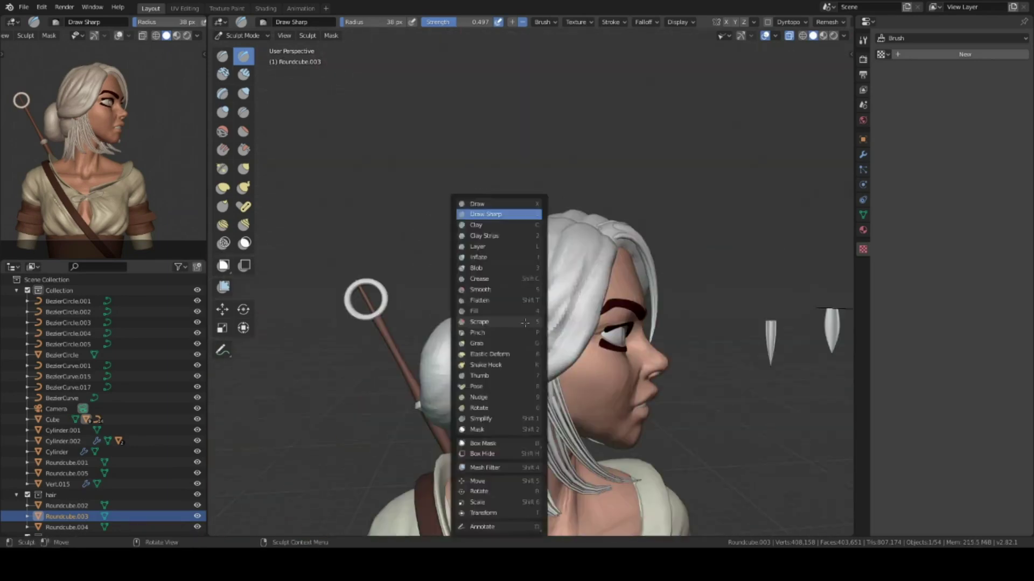
pyautogui.moveTo(567, 302); pyautogui.dragTo(578, 293, button='middle')
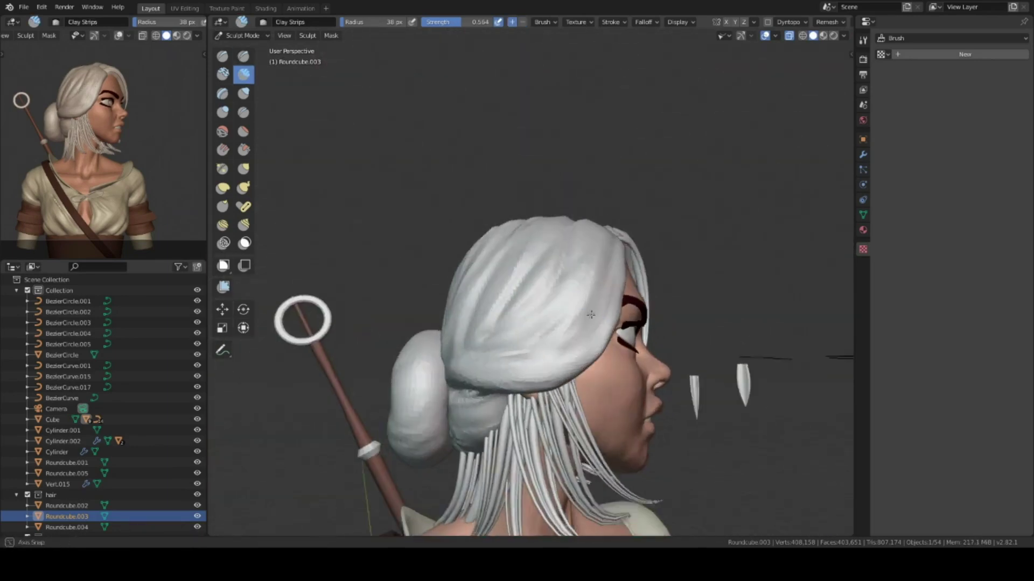
pyautogui.moveTo(543, 350); pyautogui.dragTo(526, 282, button='middle')
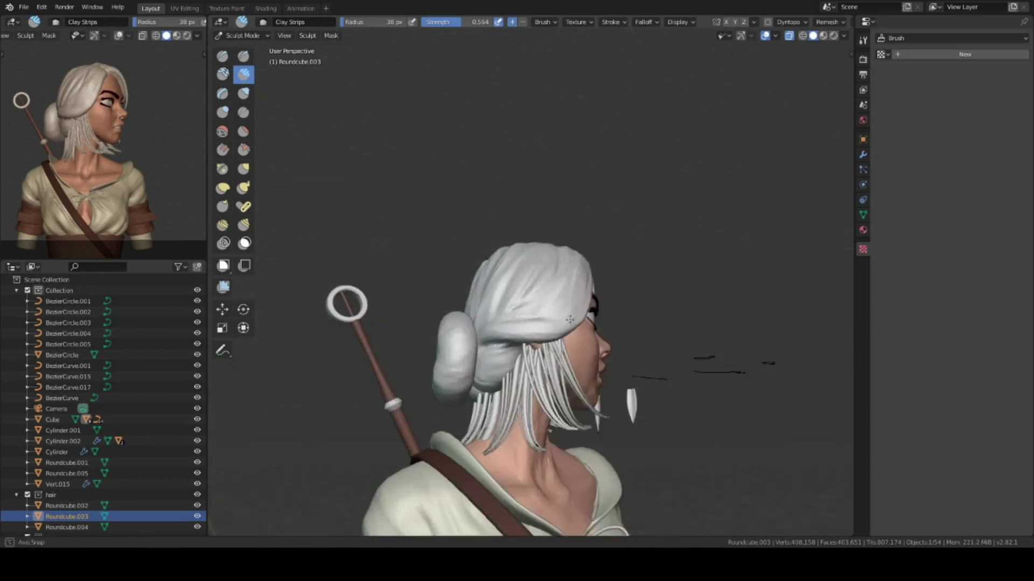
pyautogui.moveTo(570, 320); pyautogui.dragTo(469, 358, button='middle')
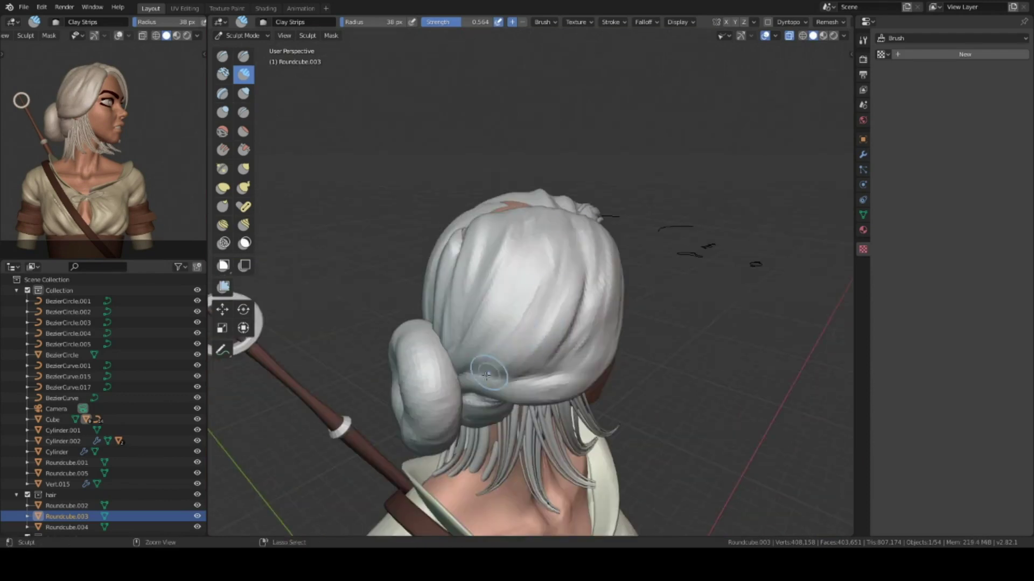
pyautogui.moveTo(573, 343)
pyautogui.mouseDown(button='middle')
pyautogui.moveTo(450, 362)
pyautogui.moveTo(488, 336)
pyautogui.mouseUp(button='middle')
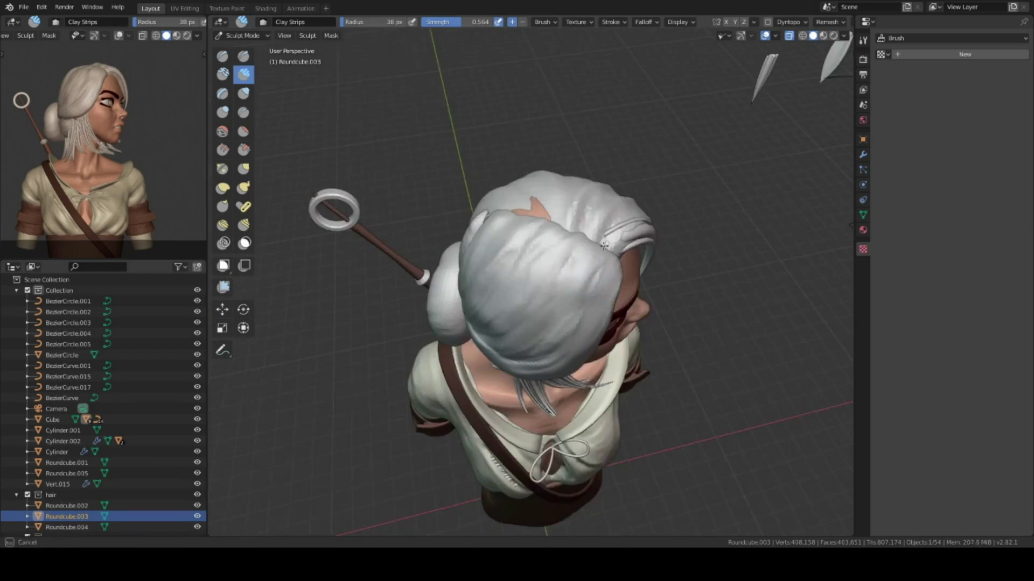
pyautogui.moveTo(606, 277)
pyautogui.mouseDown(button='middle')
pyautogui.moveTo(511, 332)
pyautogui.moveTo(562, 334)
pyautogui.moveTo(528, 235)
pyautogui.moveTo(498, 300)
pyautogui.mouseUp(button='middle')
# Re-enter Sculpt Mode on Roundcube.002 and pick a brush near the forehead strand.
pyautogui.hotkey('ctrl', 'Tab')
pyautogui.moveTo(429, 275)
pyautogui.mouseDown(button='middle')
pyautogui.moveTo(561, 276)
pyautogui.moveTo(488, 236)
pyautogui.mouseUp(button='middle')
pyautogui.hotkey('ctrl', 'Tab')
pyautogui.hotkey('shift', 'space')
pyautogui.moveTo(532, 389); pyautogui.dragTo(600, 246, button='middle')
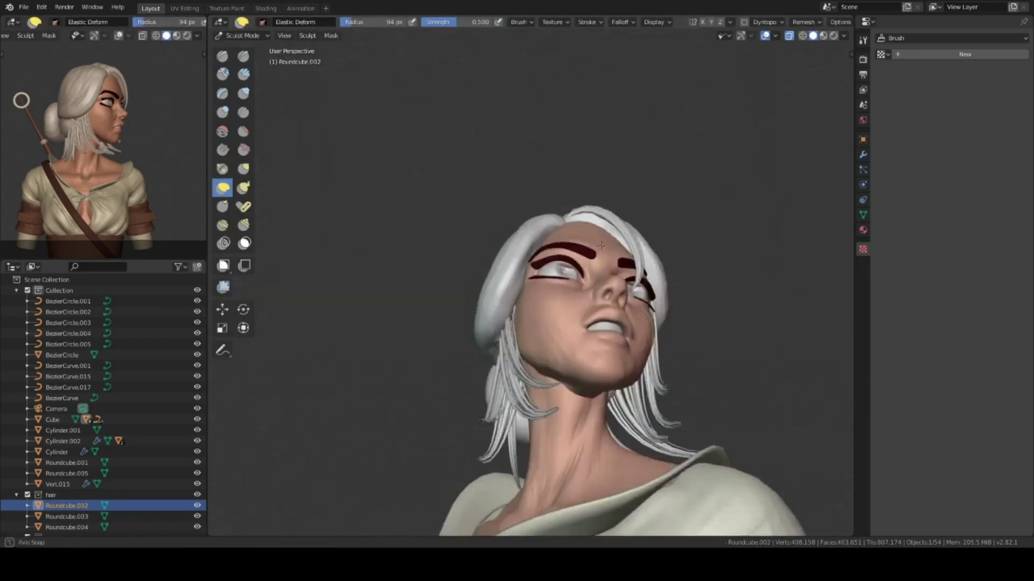
pyautogui.moveTo(607, 292)
pyautogui.mouseDown(button='middle')
pyautogui.moveTo(611, 307)
pyautogui.moveTo(645, 272)
pyautogui.mouseUp(button='middle')
pyautogui.moveTo(617, 310)
pyautogui.mouseDown(button='middle')
pyautogui.moveTo(605, 242)
pyautogui.moveTo(619, 299)
pyautogui.moveTo(558, 323)
pyautogui.mouseUp(button='middle')
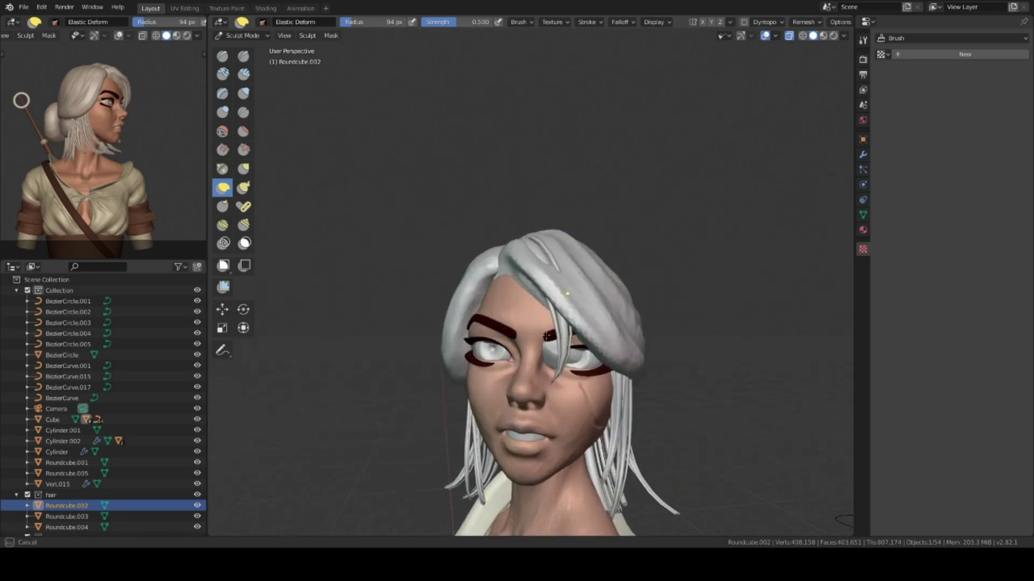
pyautogui.moveTo(547, 329); pyautogui.dragTo(670, 331, button='middle')
pyautogui.moveTo(599, 324)
pyautogui.mouseDown(button='middle')
pyautogui.moveTo(584, 208)
pyautogui.moveTo(588, 263)
pyautogui.moveTo(563, 327)
pyautogui.mouseUp(button='middle')
pyautogui.scroll(5, 583, 208)
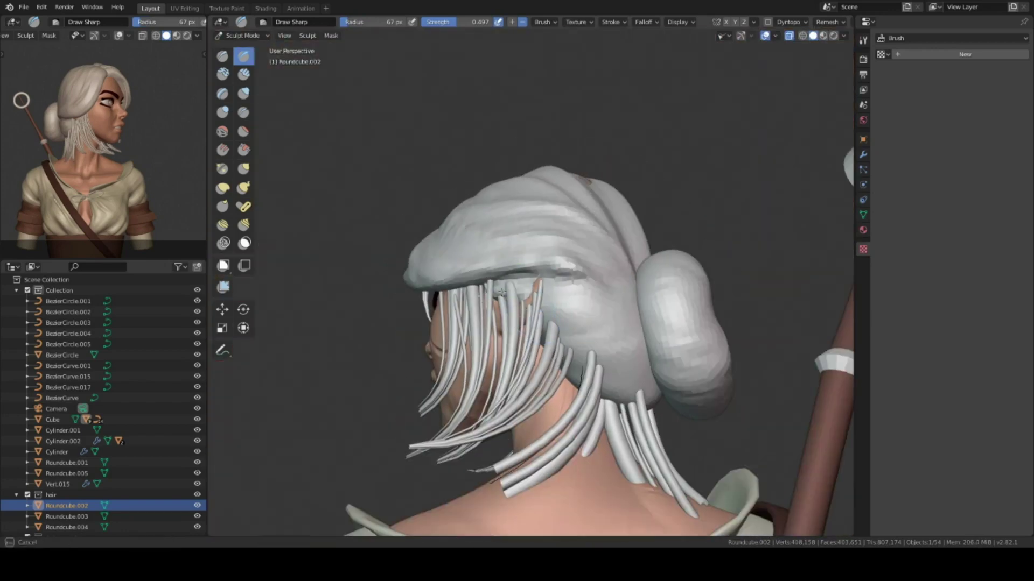
# Sculpt a Clay Strips stroke over the top of the front hair strand.
pyautogui.press('c')
pyautogui.moveTo(624, 300)
pyautogui.mouseDown(button='middle')
pyautogui.moveTo(549, 328)
pyautogui.moveTo(565, 302)
pyautogui.moveTo(523, 237)
pyautogui.mouseUp(button='middle')
pyautogui.scroll(2, 549, 327)
pyautogui.scroll(-3, 550, 328)
pyautogui.scroll(3, 565, 301)
pyautogui.moveTo(522, 237); pyautogui.dragTo(603, 312)
pyautogui.moveTo(603, 311); pyautogui.dragTo(408, 323, button='middle')
# Refine the strand with Clay Strips again, then return to Object Mode.
pyautogui.hotkey('ctrl', 'Tab')
pyautogui.click(591, 389)
pyautogui.moveTo(609, 334)
pyautogui.mouseDown(button='middle')
pyautogui.moveTo(634, 299)
pyautogui.moveTo(626, 289)
pyautogui.moveTo(639, 357)
pyautogui.moveTo(589, 310)
pyautogui.mouseUp(button='middle')
pyautogui.scroll(2, 619, 323)
pyautogui.press('c')
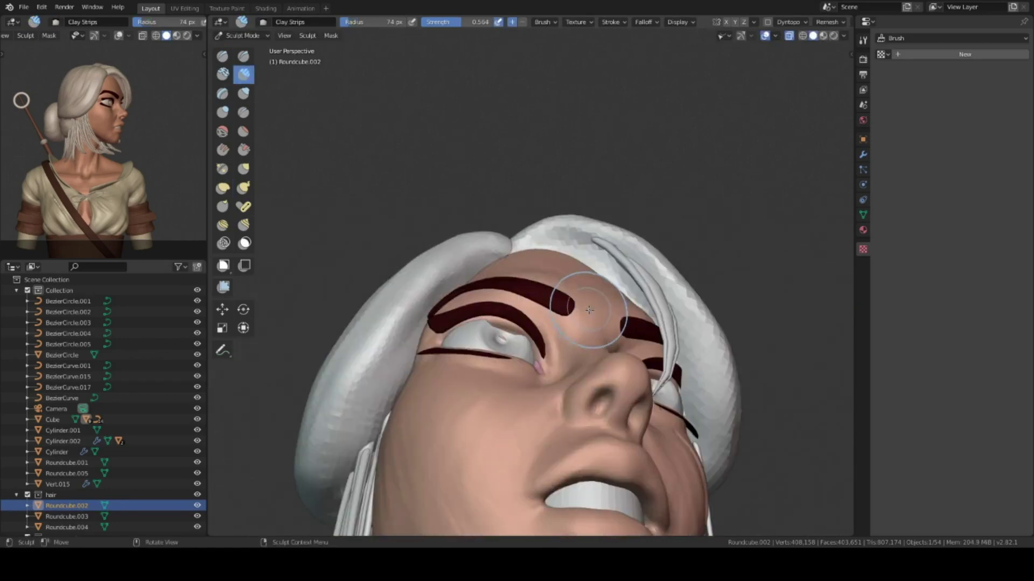
pyautogui.moveTo(657, 366)
pyautogui.mouseDown(button='middle')
pyautogui.moveTo(628, 175)
pyautogui.moveTo(576, 340)
pyautogui.mouseUp(button='middle')
pyautogui.hotkey('ctrl', 'Tab')
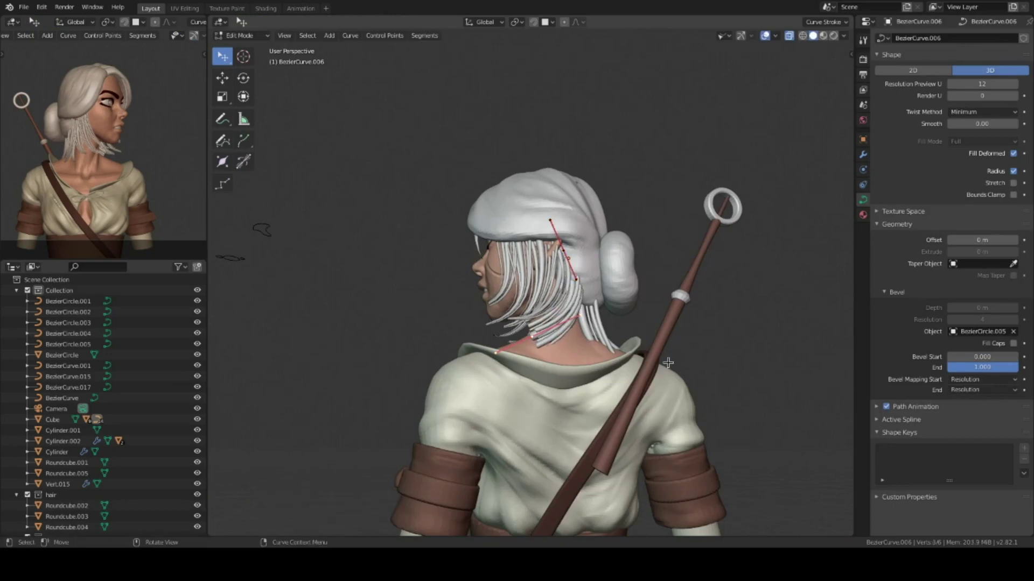
# Tilt and rotate the BezierCurve.007 strand's points 45.2° so it drapes over the shoulders.
pyautogui.hotkey('ctrl', 't')
pyautogui.click(624, 363)
pyautogui.moveTo(625, 363); pyautogui.dragTo(581, 363, button='middle')
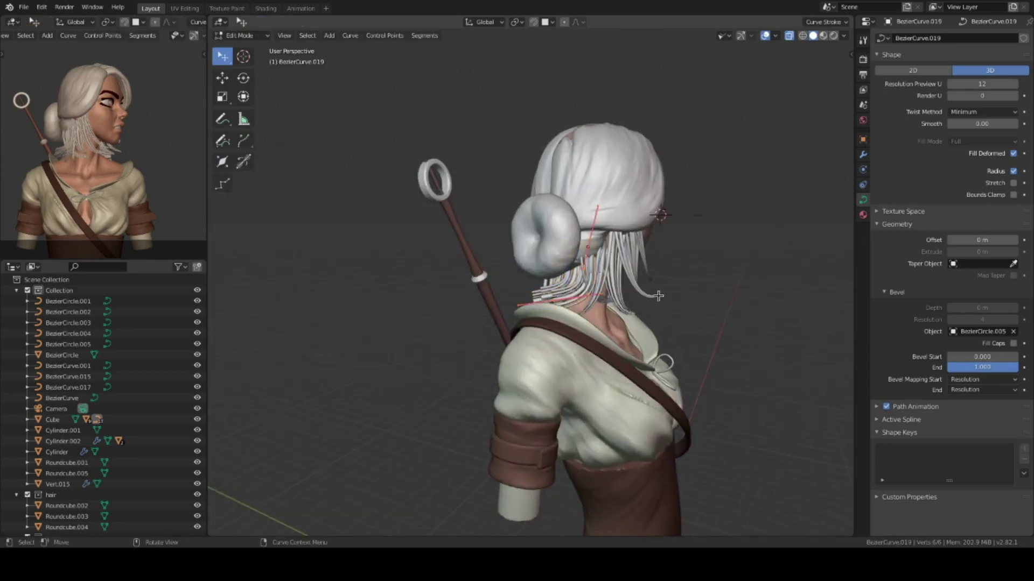
pyautogui.moveTo(658, 296); pyautogui.dragTo(651, 321, button='middle')
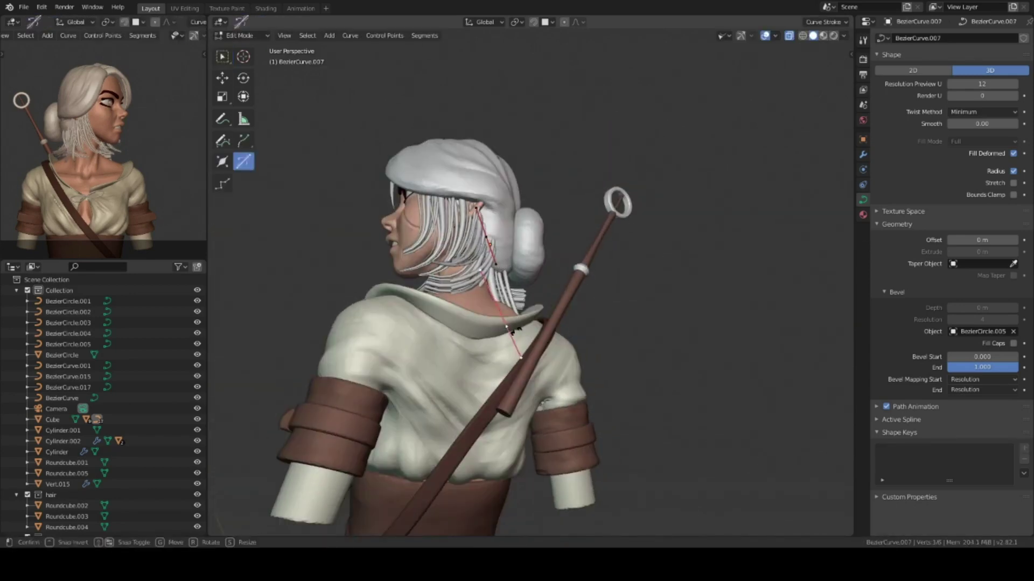
pyautogui.click(559, 335)
pyautogui.moveTo(558, 336); pyautogui.dragTo(501, 337, button='middle')
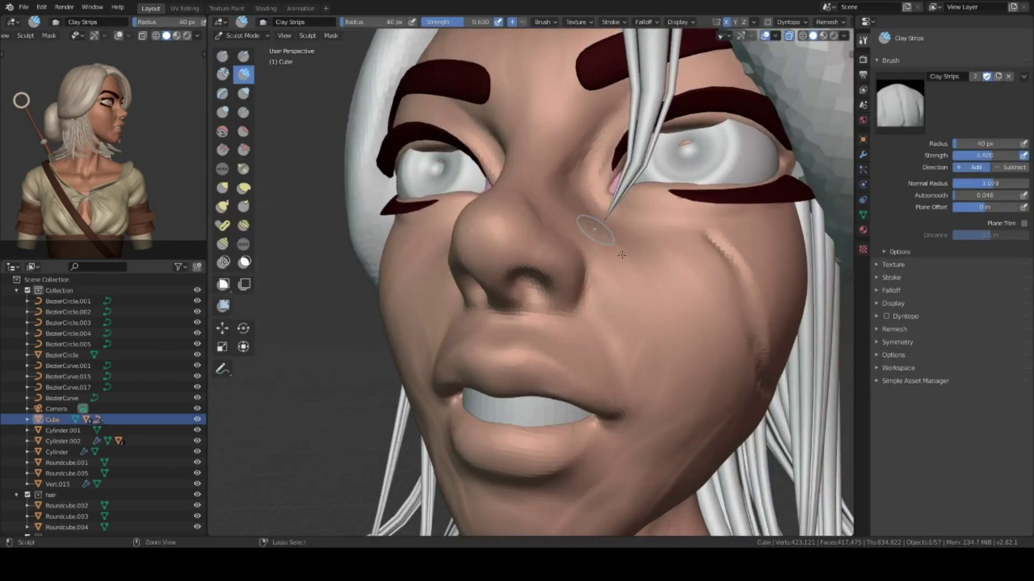
# Build up the nose using the Draw and Clay Strips brushes.
pyautogui.moveTo(595, 260)
pyautogui.keyDown('ctrl'); pyautogui.mouseDown(button='middle')
pyautogui.moveTo(622, 271)
pyautogui.moveTo(598, 140)
pyautogui.mouseUp(button='middle'); pyautogui.keyUp('ctrl')
pyautogui.press('x')
pyautogui.click(611, 21)
pyautogui.moveTo(616, 244); pyautogui.dragTo(533, 183, button='middle')
pyautogui.hotkey('shift', 'space')
pyautogui.moveTo(616, 343); pyautogui.dragTo(574, 352, button='middle')
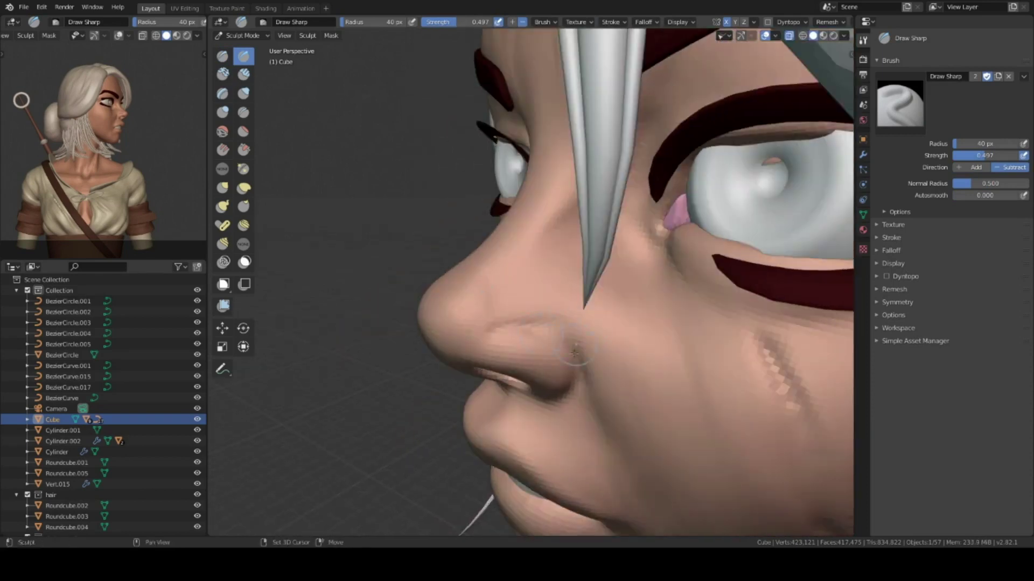
pyautogui.hotkey('shift', 'c')
pyautogui.moveTo(510, 321)
pyautogui.mouseDown(button='middle')
pyautogui.moveTo(662, 292)
pyautogui.moveTo(649, 261)
pyautogui.moveTo(570, 373)
pyautogui.mouseUp(button='middle')
# Sculpt the cheeks and brow area with Clay Strips, working toward the eye.
pyautogui.moveTo(569, 336)
pyautogui.mouseDown(button='middle')
pyautogui.moveTo(550, 356)
pyautogui.moveTo(573, 365)
pyautogui.moveTo(595, 330)
pyautogui.moveTo(562, 321)
pyautogui.moveTo(612, 338)
pyautogui.moveTo(581, 383)
pyautogui.moveTo(483, 384)
pyautogui.mouseUp(button='middle')
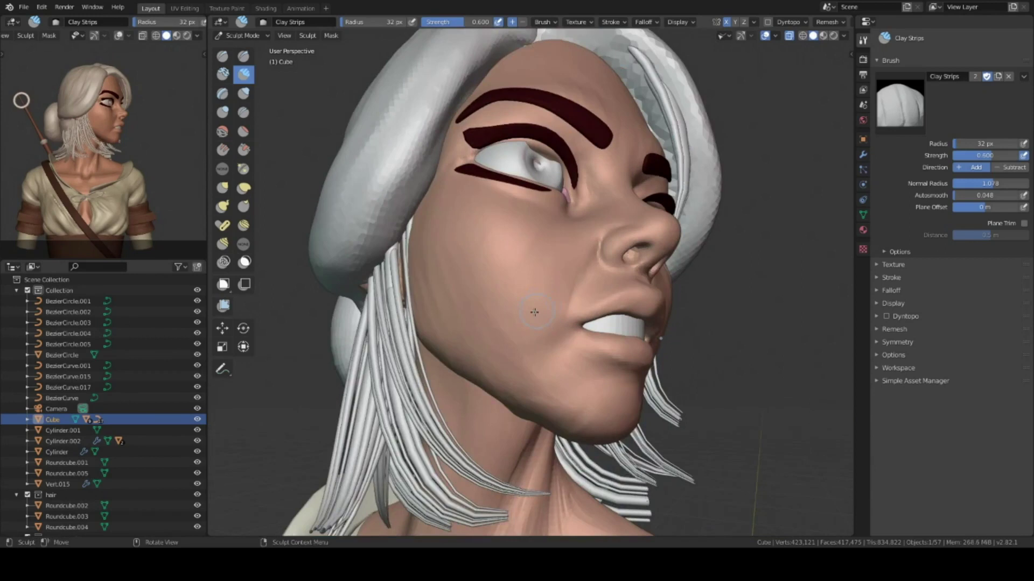
pyautogui.moveTo(524, 330)
pyautogui.mouseDown(button='middle')
pyautogui.moveTo(629, 260)
pyautogui.moveTo(599, 292)
pyautogui.moveTo(600, 315)
pyautogui.moveTo(558, 317)
pyautogui.moveTo(592, 345)
pyautogui.moveTo(620, 299)
pyautogui.moveTo(602, 353)
pyautogui.moveTo(527, 324)
pyautogui.moveTo(539, 302)
pyautogui.moveTo(685, 302)
pyautogui.moveTo(668, 312)
pyautogui.mouseUp(button='middle')
pyautogui.moveTo(600, 284); pyautogui.dragTo(551, 339, button='middle')
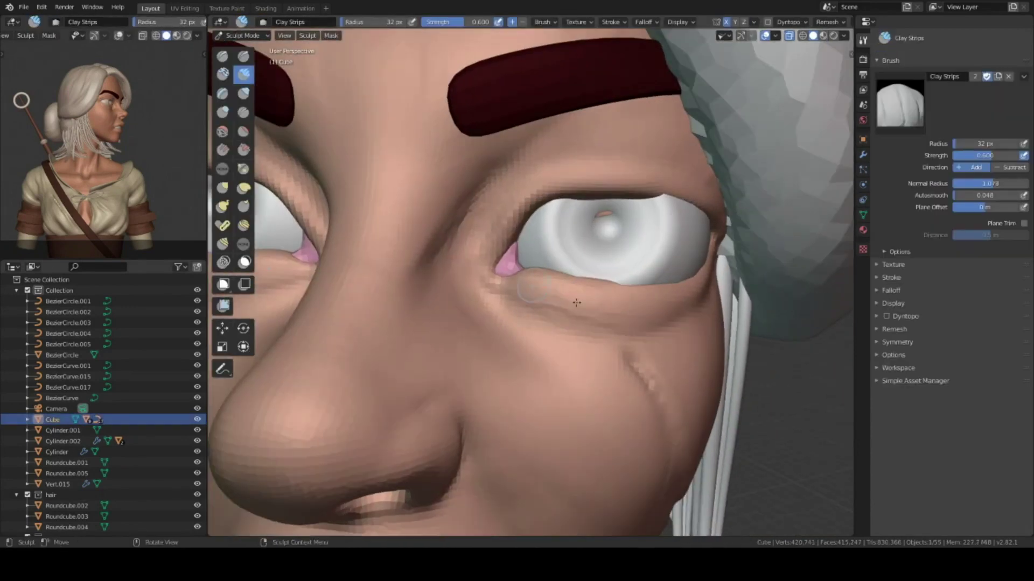
pyautogui.moveTo(571, 294)
pyautogui.mouseDown(button='middle')
pyautogui.moveTo(547, 308)
pyautogui.moveTo(638, 292)
pyautogui.mouseUp(button='middle')
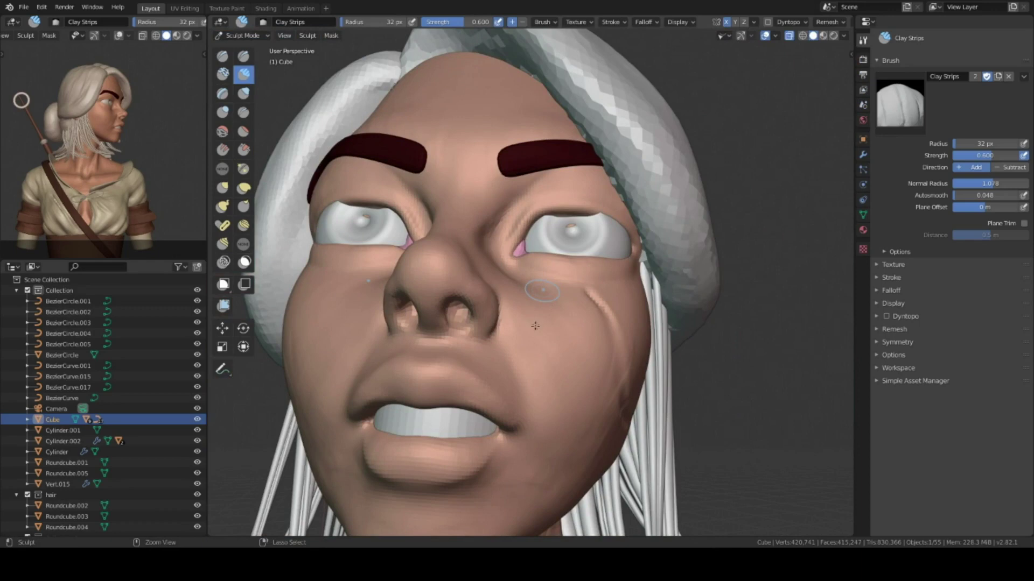
pyautogui.moveTo(531, 339)
pyautogui.mouseDown(button='middle')
pyautogui.moveTo(650, 307)
pyautogui.moveTo(551, 302)
pyautogui.moveTo(564, 312)
pyautogui.moveTo(560, 302)
pyautogui.moveTo(666, 278)
pyautogui.moveTo(700, 252)
pyautogui.moveTo(698, 295)
pyautogui.moveTo(580, 357)
pyautogui.moveTo(624, 367)
pyautogui.moveTo(646, 323)
pyautogui.moveTo(634, 283)
pyautogui.moveTo(650, 277)
pyautogui.moveTo(604, 305)
pyautogui.mouseUp(button='middle')
# Add puffiness under the lower eyelid and a diagonal cheek crease, alternating Draw and Clay Strips.
pyautogui.scroll(-4, 592, 296)
pyautogui.scroll(4, 586, 299)
pyautogui.scroll(1, 583, 299)
pyautogui.scroll(-3, 681, 307)
pyautogui.scroll(3, 580, 357)
pyautogui.press('x')
pyautogui.scroll(-3, 671, 350)
pyautogui.press('c')
pyautogui.scroll(3, 646, 323)
pyautogui.scroll(-3, 605, 305)
pyautogui.scroll(3, 538, 266)
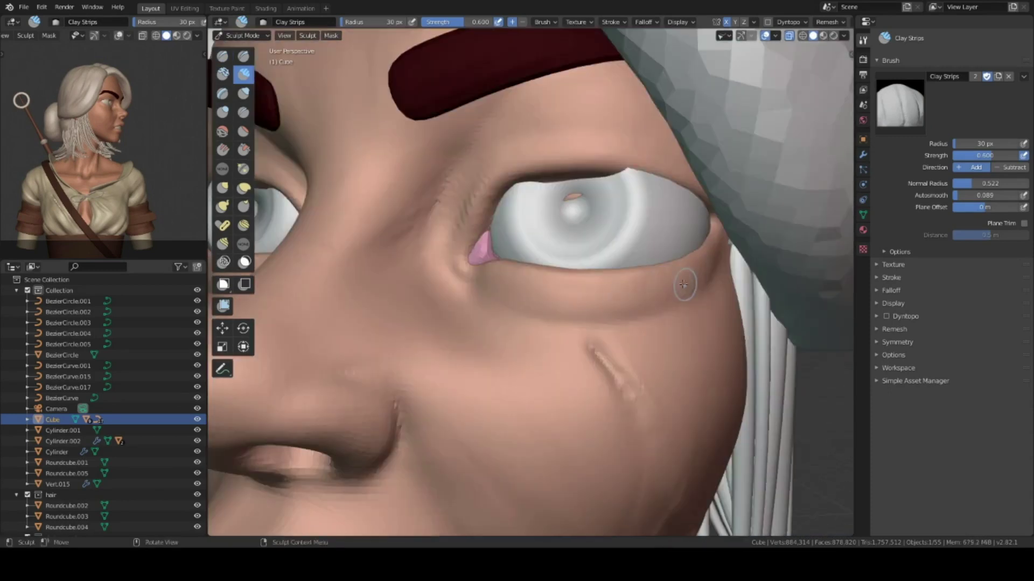
pyautogui.scroll(-3, 683, 284)
# Pull the upper eyelid into shape with the Elastic Deform brush.
pyautogui.hotkey('shift', 'space')
pyautogui.click(654, 398)
pyautogui.scroll(3, 699, 295)
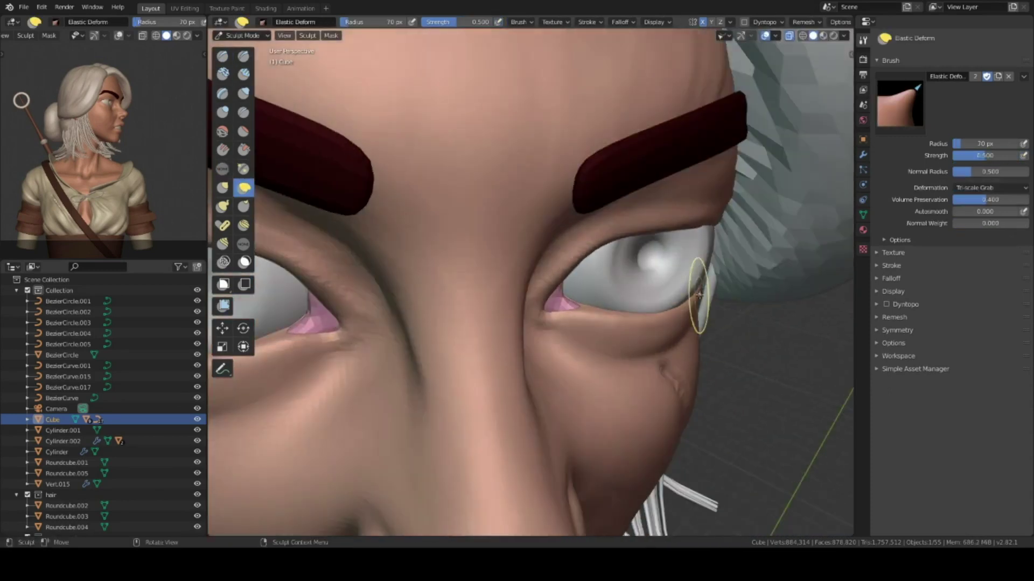
pyautogui.scroll(-3, 699, 295)
pyautogui.moveTo(699, 295)
pyautogui.mouseDown(button='middle')
pyautogui.moveTo(658, 278)
pyautogui.moveTo(691, 280)
pyautogui.mouseUp(button='middle')
pyautogui.scroll(2, 691, 279)
pyautogui.scroll(-3, 690, 278)
pyautogui.moveTo(633, 254)
pyautogui.mouseDown(button='middle')
pyautogui.moveTo(577, 265)
pyautogui.moveTo(635, 304)
pyautogui.mouseUp(button='middle')
pyautogui.scroll(2, 586, 309)
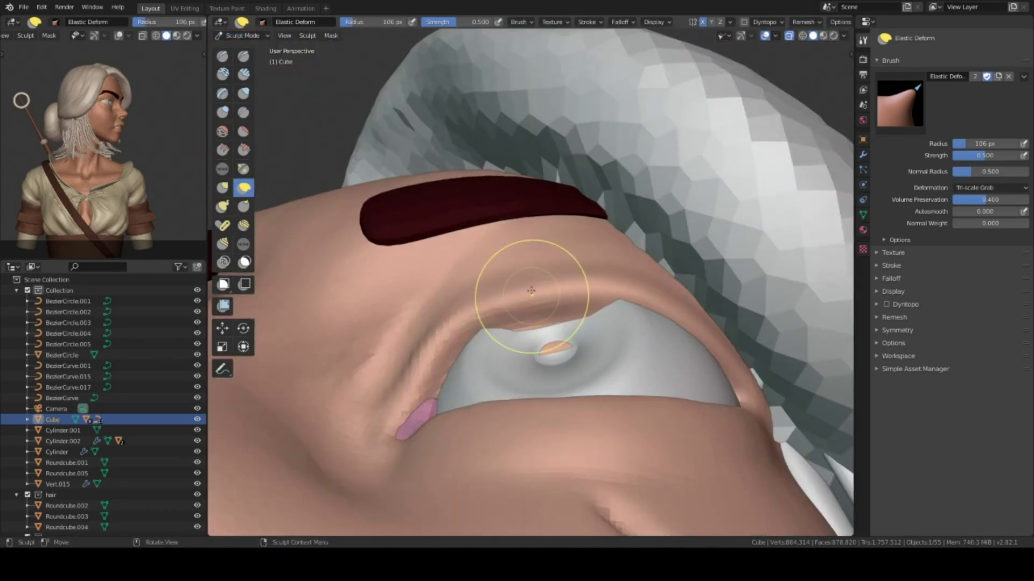
pyautogui.moveTo(531, 290); pyautogui.dragTo(406, 348, button='middle')
pyautogui.moveTo(384, 418); pyautogui.dragTo(525, 273, button='middle')
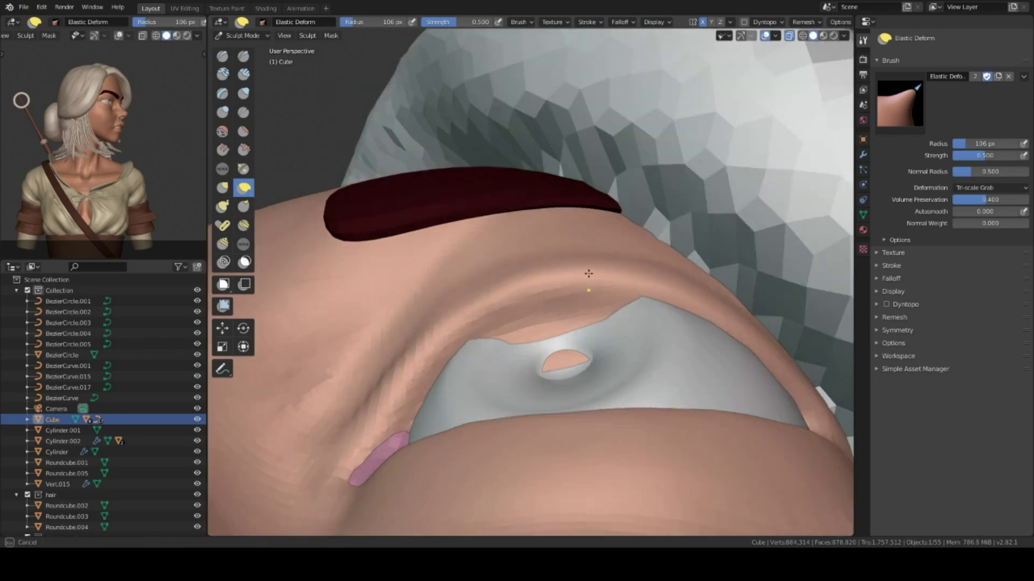
pyautogui.moveTo(593, 285)
pyautogui.mouseDown(button='middle')
pyautogui.moveTo(538, 323)
pyautogui.moveTo(576, 331)
pyautogui.moveTo(591, 322)
pyautogui.mouseUp(button='middle')
# Build up the eye socket with Clay Strips strokes.
pyautogui.hotkey('shift', 'c')
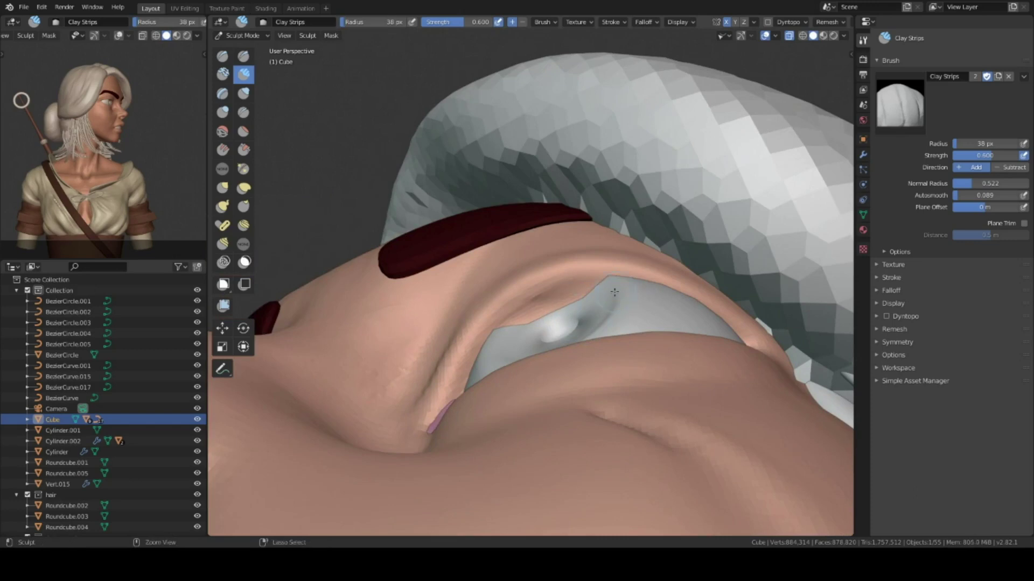
pyautogui.moveTo(672, 311); pyautogui.dragTo(682, 289, button='middle')
pyautogui.press('f')
pyautogui.moveTo(674, 243)
pyautogui.mouseDown(button='middle')
pyautogui.moveTo(646, 259)
pyautogui.moveTo(673, 270)
pyautogui.moveTo(562, 297)
pyautogui.moveTo(577, 262)
pyautogui.moveTo(560, 296)
pyautogui.moveTo(593, 292)
pyautogui.moveTo(548, 312)
pyautogui.mouseUp(button='middle')
# Carve creases under the eyes with the Draw Sharp brush.
pyautogui.hotkey('shift', 'space')
pyautogui.click(699, 185)
pyautogui.keyDown('ctrl'); pyautogui.moveTo(530, 321); pyautogui.dragTo(531, 275, button='middle'); pyautogui.keyUp('ctrl')
pyautogui.moveTo(562, 237)
pyautogui.mouseDown(button='middle')
pyautogui.moveTo(509, 340)
pyautogui.moveTo(485, 347)
pyautogui.moveTo(487, 334)
pyautogui.moveTo(464, 346)
pyautogui.moveTo(516, 329)
pyautogui.moveTo(536, 277)
pyautogui.moveTo(570, 334)
pyautogui.mouseUp(button='middle')
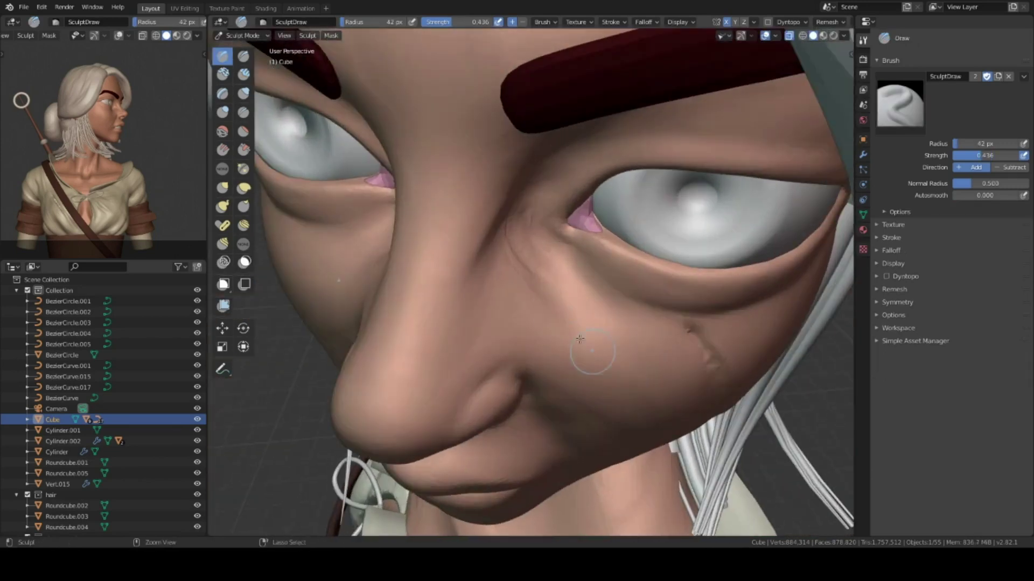
# Smooth around the eyes and nose with Clay Strips at a 39 px radius.
pyautogui.press('c')
pyautogui.moveTo(571, 280)
pyautogui.mouseDown(button='middle')
pyautogui.moveTo(525, 300)
pyautogui.moveTo(524, 315)
pyautogui.moveTo(511, 275)
pyautogui.mouseUp(button='middle')
pyautogui.scroll(-5, 510, 274)
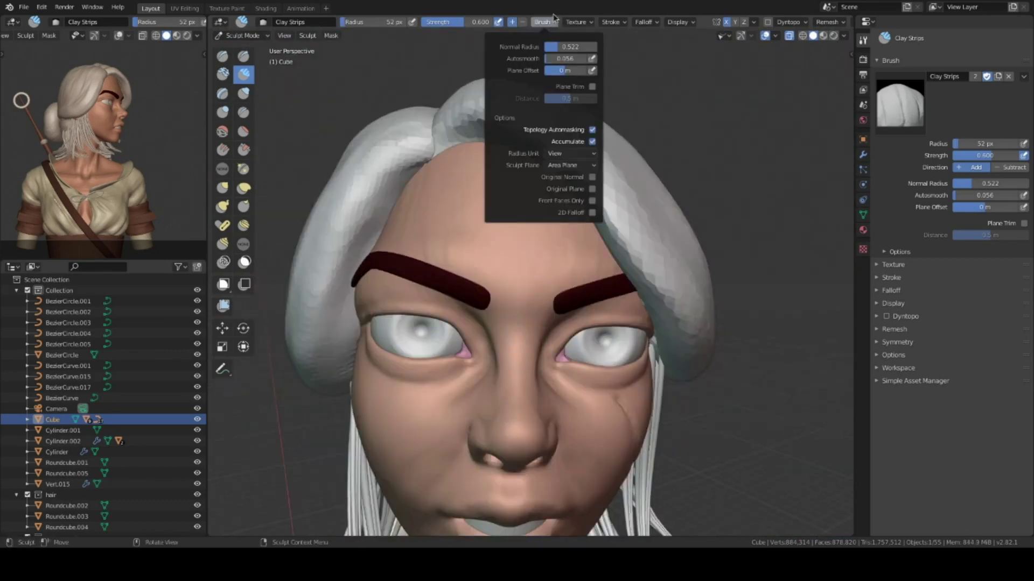
pyautogui.moveTo(521, 279)
pyautogui.mouseDown(button='middle')
pyautogui.moveTo(533, 291)
pyautogui.moveTo(511, 258)
pyautogui.moveTo(492, 307)
pyautogui.moveTo(580, 318)
pyautogui.mouseUp(button='middle')
pyautogui.press('f')
pyautogui.click(545, 303)
pyautogui.scroll(2, 546, 303)
# Refine the eye socket with Clay Strips from close side and underside angles.
pyautogui.moveTo(629, 266)
pyautogui.mouseDown(button='middle')
pyautogui.moveTo(512, 353)
pyautogui.moveTo(528, 324)
pyautogui.mouseUp(button='middle')
pyautogui.keyDown('shift'); pyautogui.moveTo(579, 400); pyautogui.dragTo(571, 372, button='middle'); pyautogui.keyUp('shift')
pyautogui.scroll(2, 562, 342)
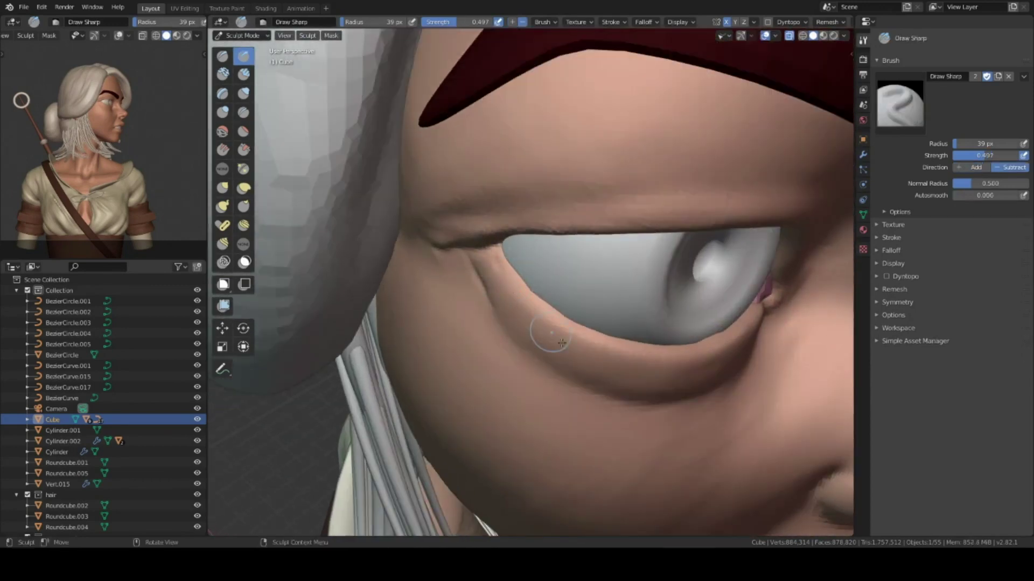
pyautogui.moveTo(771, 299); pyautogui.dragTo(511, 258, button='middle')
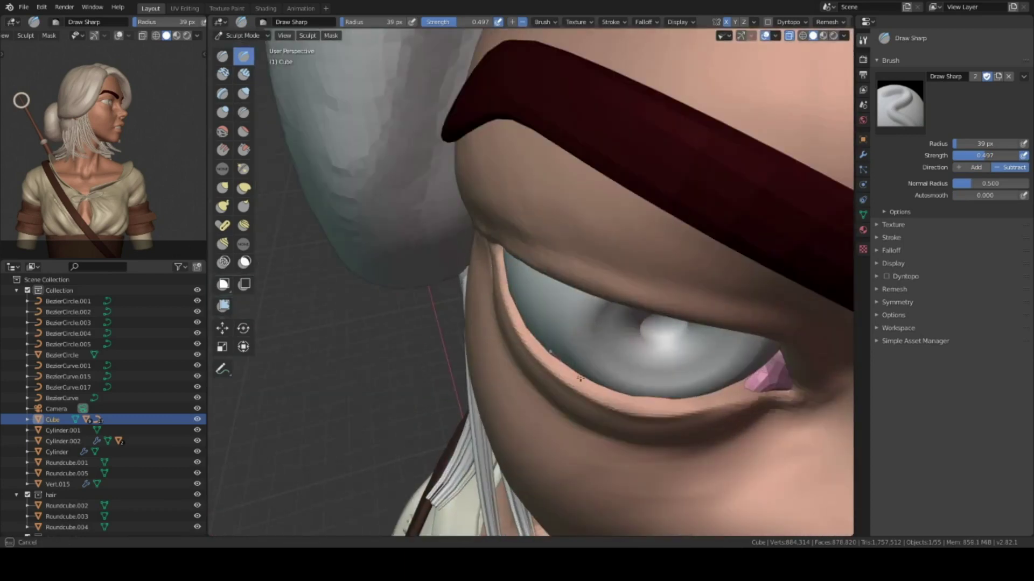
pyautogui.scroll(-4, 748, 381)
pyautogui.moveTo(748, 380); pyautogui.dragTo(342, 295, button='middle')
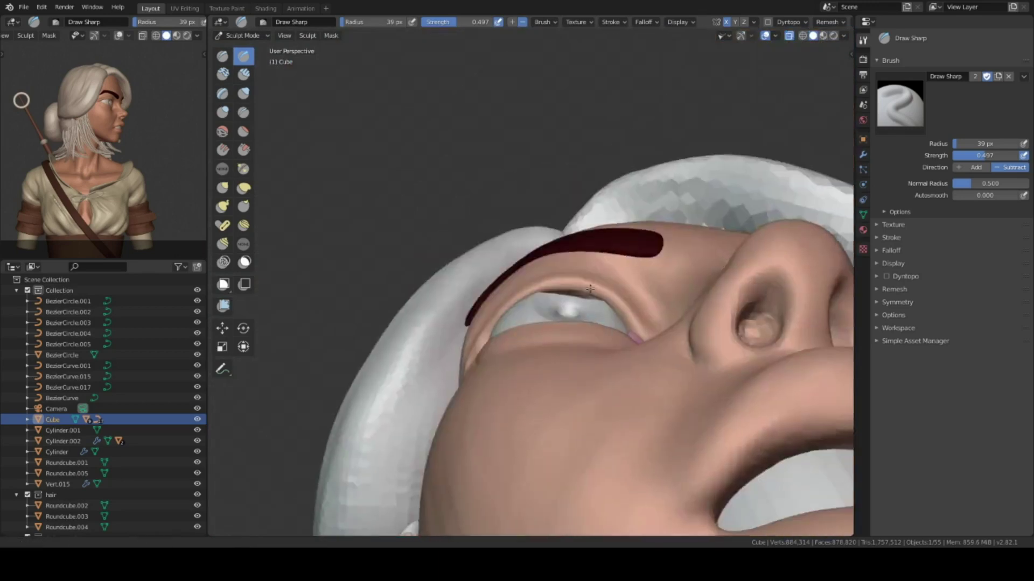
pyautogui.scroll(4, 342, 295)
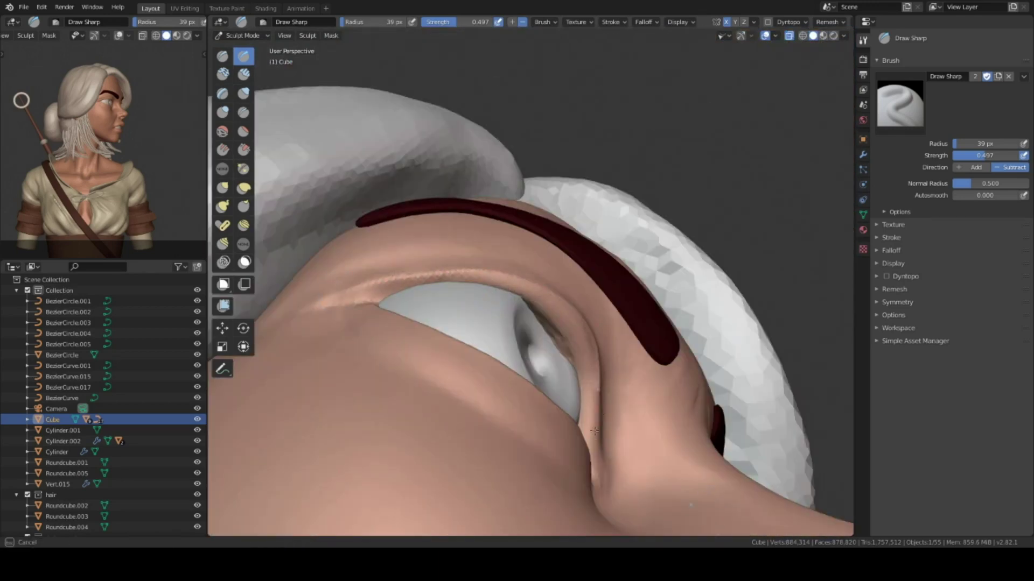
pyautogui.scroll(-3, 594, 431)
pyautogui.moveTo(594, 431); pyautogui.dragTo(466, 360, button='middle')
pyautogui.scroll(2, 466, 360)
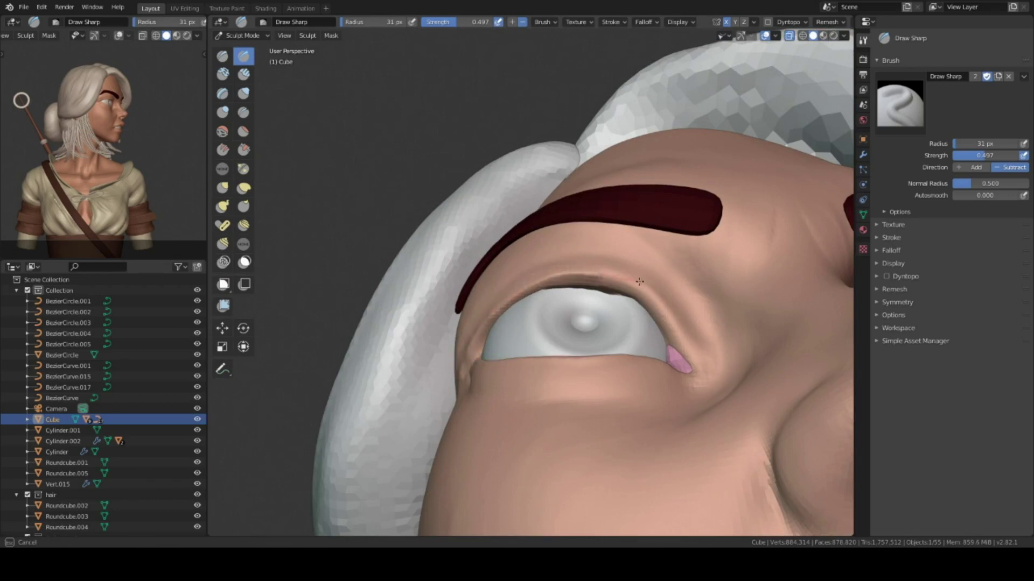
pyautogui.scroll(-3, 698, 348)
pyautogui.moveTo(699, 347); pyautogui.dragTo(527, 191, button='middle')
# Reshape below the eye with Elastic Deform, then shape the nostril and upper lip with Clay Strips.
pyautogui.hotkey('shift', 'space')
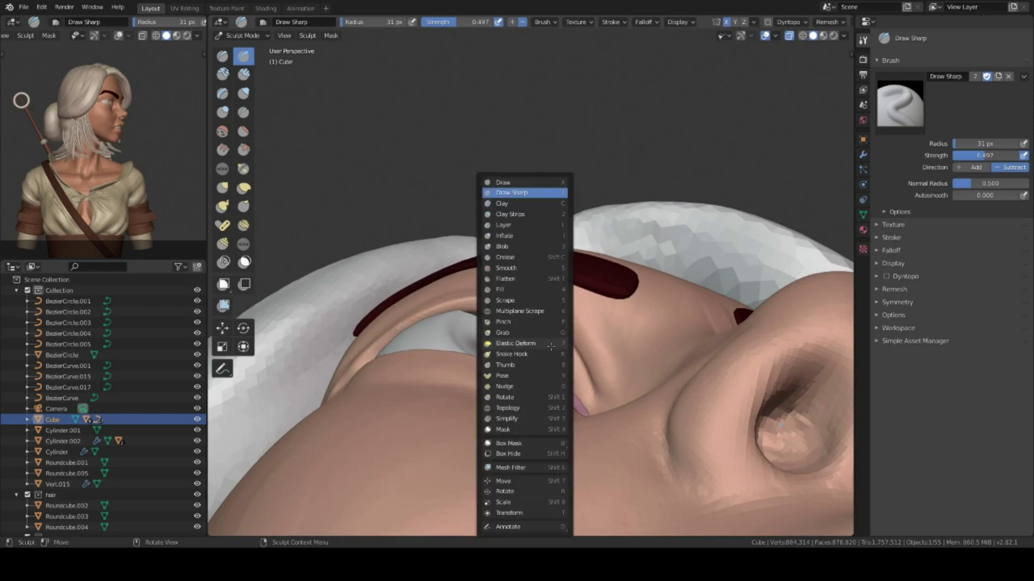
pyautogui.click(527, 344)
pyautogui.scroll(2, 588, 354)
pyautogui.moveTo(560, 330)
pyautogui.mouseDown(button='middle')
pyautogui.moveTo(501, 266)
pyautogui.moveTo(484, 227)
pyautogui.moveTo(517, 294)
pyautogui.moveTo(526, 227)
pyautogui.moveTo(620, 280)
pyautogui.moveTo(643, 263)
pyautogui.moveTo(601, 356)
pyautogui.moveTo(526, 331)
pyautogui.mouseUp(button='middle')
pyautogui.press('c')
pyautogui.scroll(3, 517, 294)
pyautogui.scroll(-3, 581, 223)
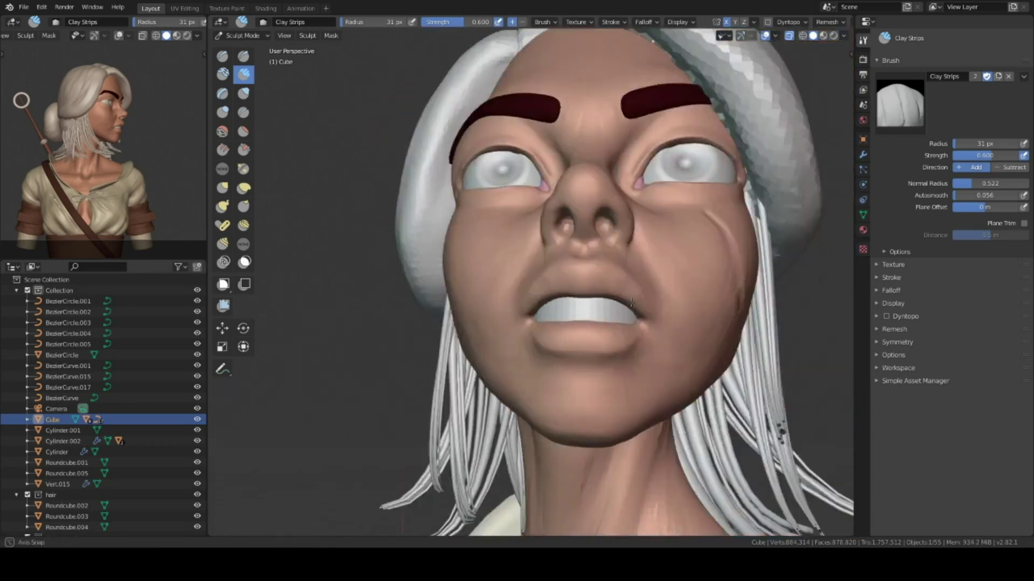
# Sculpt the cheeks, lips and mouth corners from three-quarter, side and low front views.
pyautogui.moveTo(630, 304)
pyautogui.mouseDown(button='middle')
pyautogui.moveTo(623, 269)
pyautogui.moveTo(581, 286)
pyautogui.mouseUp(button='middle')
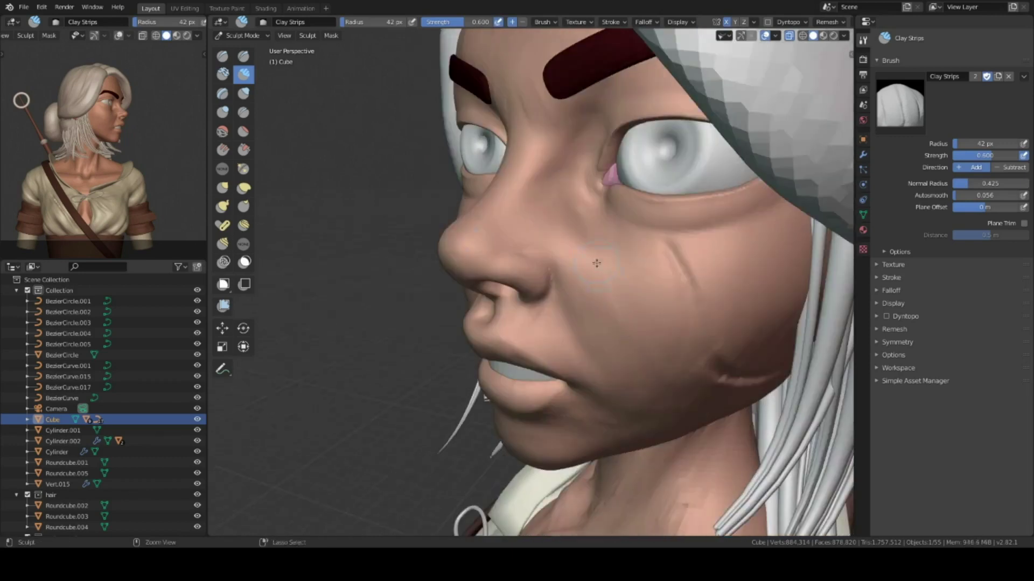
pyautogui.moveTo(642, 316); pyautogui.dragTo(639, 221, button='middle')
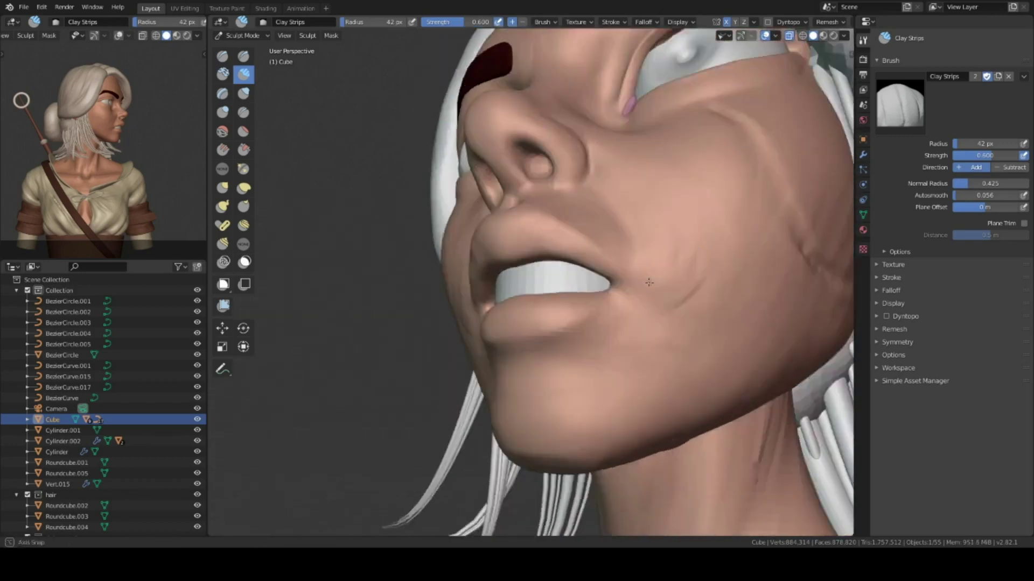
pyautogui.moveTo(679, 267)
pyautogui.mouseDown(button='middle')
pyautogui.moveTo(590, 276)
pyautogui.moveTo(642, 276)
pyautogui.mouseUp(button='middle')
pyautogui.moveTo(591, 339)
pyautogui.mouseDown(button='middle')
pyautogui.moveTo(578, 229)
pyautogui.moveTo(608, 248)
pyautogui.moveTo(516, 325)
pyautogui.mouseUp(button='middle')
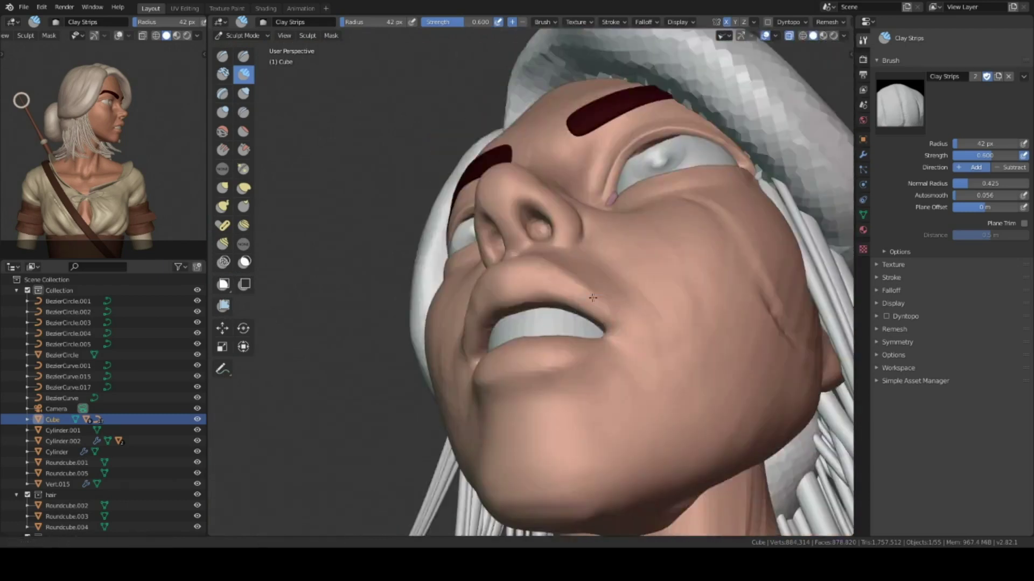
pyautogui.moveTo(604, 347); pyautogui.dragTo(561, 282, button='middle')
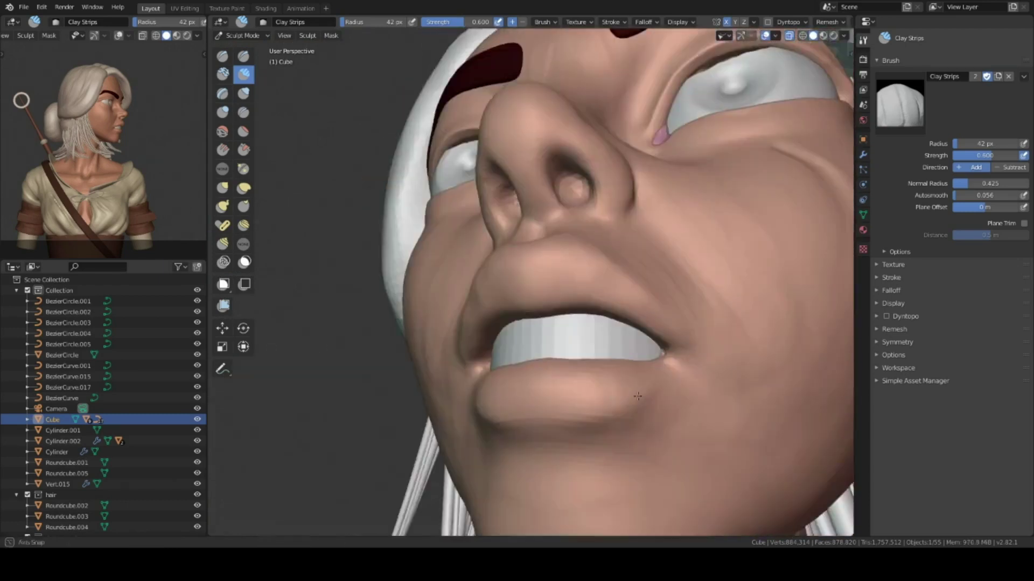
pyautogui.moveTo(615, 248)
pyautogui.mouseDown(button='middle')
pyautogui.moveTo(645, 268)
pyautogui.moveTo(582, 324)
pyautogui.moveTo(610, 339)
pyautogui.moveTo(620, 297)
pyautogui.moveTo(629, 370)
pyautogui.moveTo(634, 330)
pyautogui.moveTo(537, 349)
pyautogui.moveTo(616, 293)
pyautogui.moveTo(655, 314)
pyautogui.moveTo(603, 354)
pyautogui.moveTo(596, 419)
pyautogui.mouseUp(button='middle')
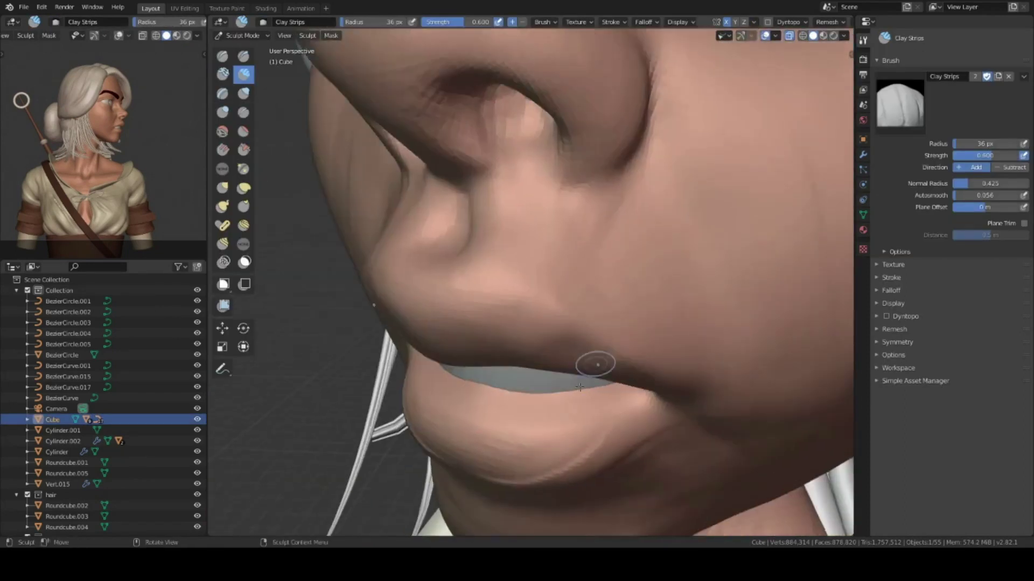
# Pull the lower lip outward with the Elastic Deform brush and check it from the front.
pyautogui.moveTo(579, 387); pyautogui.dragTo(498, 331, button='middle')
pyautogui.moveTo(557, 356)
pyautogui.mouseDown(button='middle')
pyautogui.moveTo(624, 330)
pyautogui.moveTo(723, 221)
pyautogui.moveTo(688, 325)
pyautogui.mouseUp(button='middle')
pyautogui.press('x')
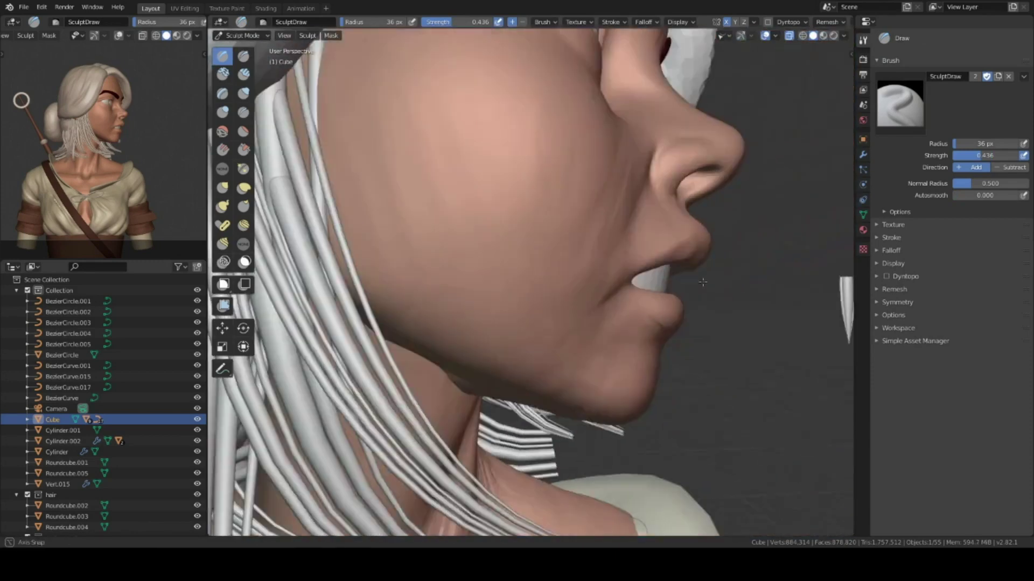
pyautogui.press('c')
pyautogui.press('e')
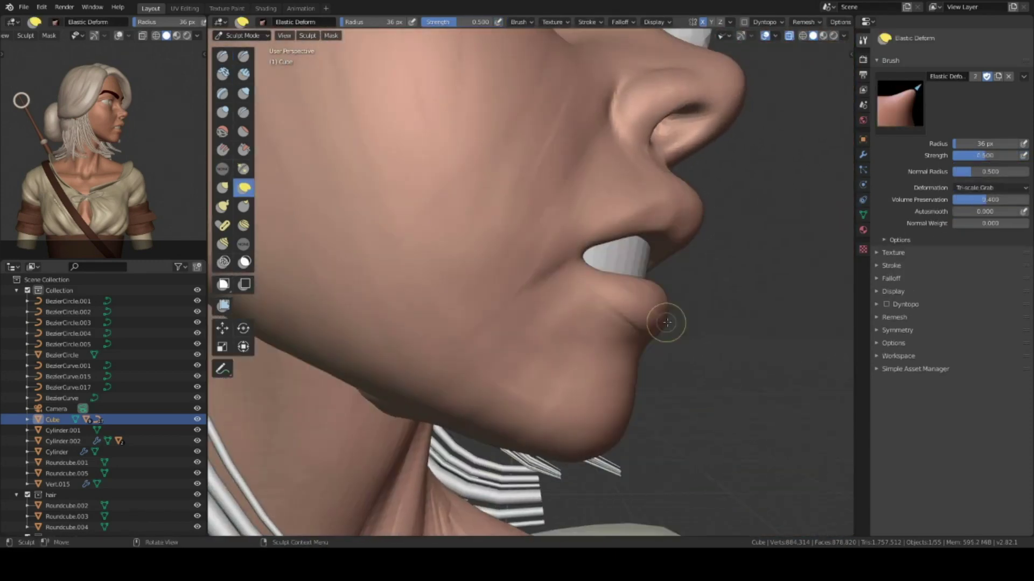
pyautogui.moveTo(665, 320)
pyautogui.mouseDown()
pyautogui.moveTo(619, 296)
pyautogui.moveTo(607, 268)
pyautogui.mouseUp()
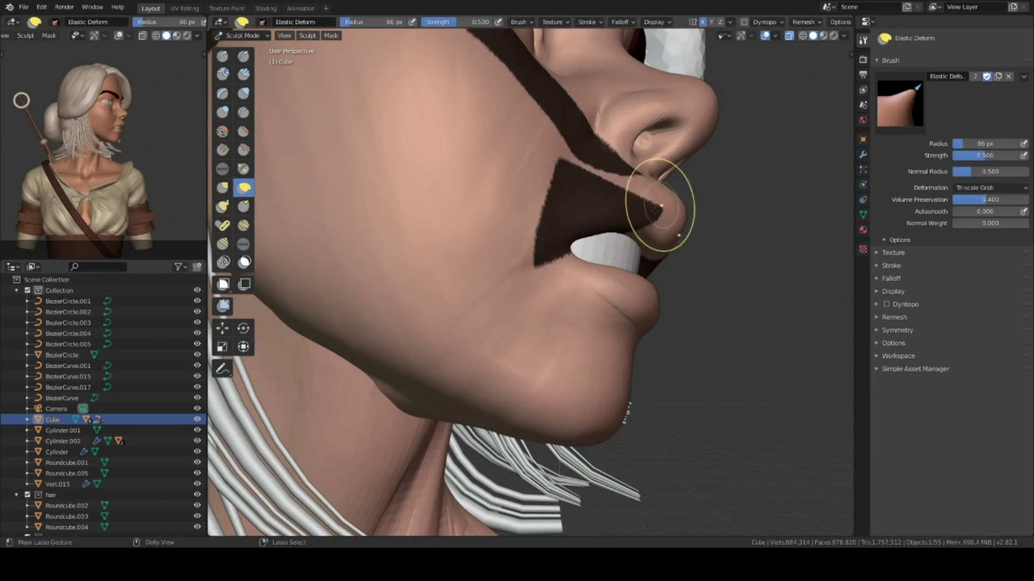
pyautogui.moveTo(579, 295)
pyautogui.mouseDown(button='middle')
pyautogui.moveTo(554, 266)
pyautogui.moveTo(683, 328)
pyautogui.mouseUp(button='middle')
pyautogui.hotkey('ctrl', 'Tab')
# Select the body mesh Roundcube.005 and start sculpting it with Clay Strips.
pyautogui.click(583, 333)
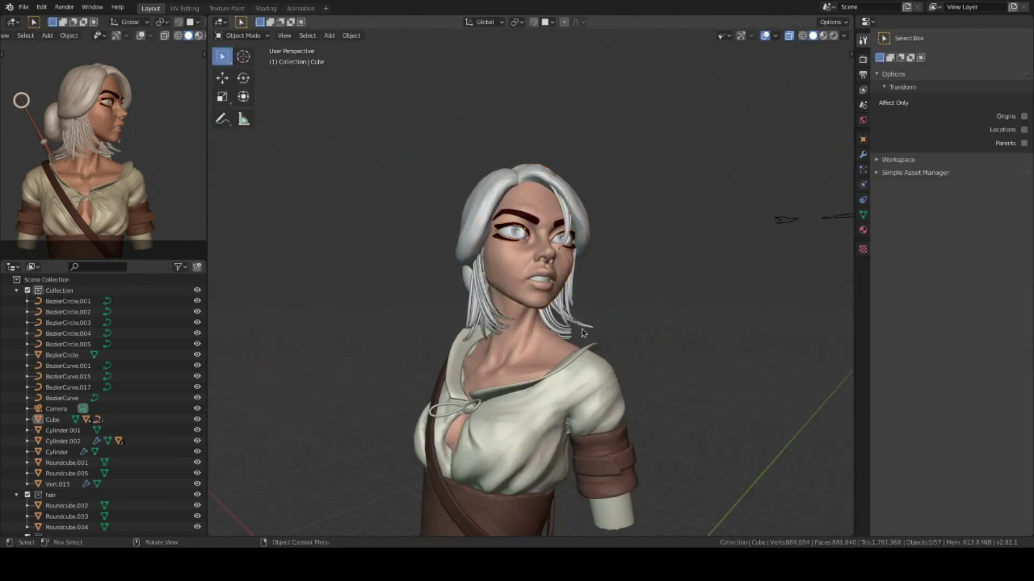
pyautogui.moveTo(670, 310); pyautogui.dragTo(534, 295, button='middle')
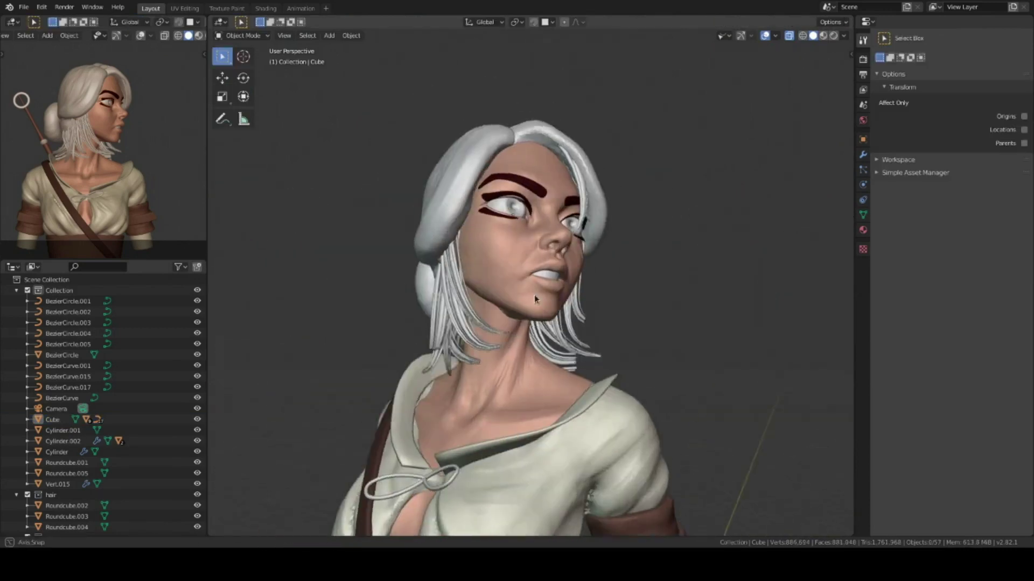
pyautogui.scroll(3, 569, 304)
pyautogui.click(570, 304)
pyautogui.hotkey('ctrl', 'Tab')
pyautogui.scroll(3, 598, 323)
pyautogui.moveTo(573, 332); pyautogui.dragTo(605, 346, button='middle')
pyautogui.hotkey('shift', 'c')
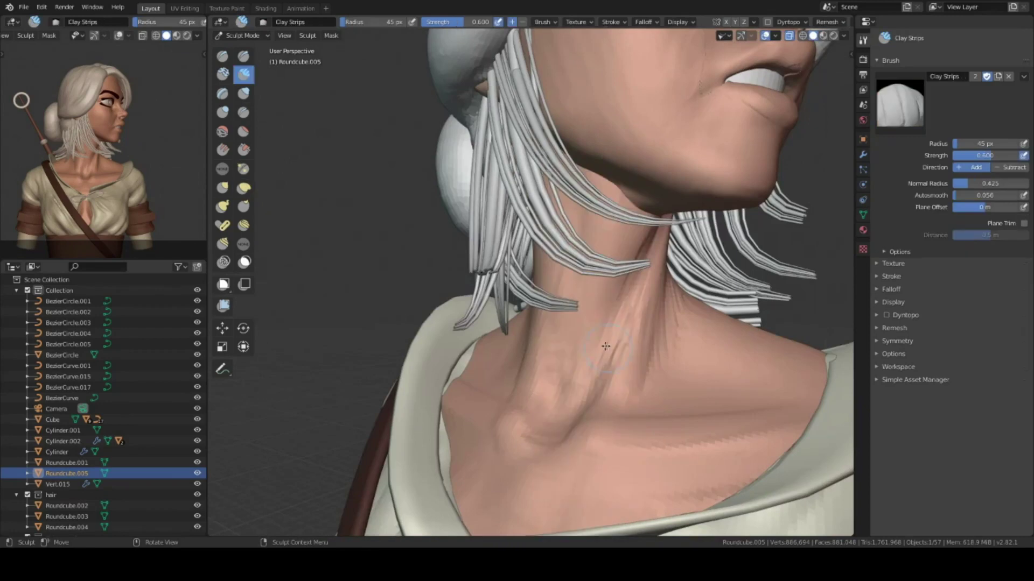
# Shape the neck and collarbones in Local view, set an 87 px brush, and return to Object Mode.
pyautogui.moveTo(820, 246)
pyautogui.mouseDown(button='middle')
pyautogui.moveTo(633, 382)
pyautogui.moveTo(658, 347)
pyautogui.moveTo(604, 318)
pyautogui.moveTo(458, 334)
pyautogui.mouseUp(button='middle')
pyautogui.press('KP_Divide')
pyautogui.scroll(3, 623, 388)
pyautogui.moveTo(533, 291)
pyautogui.mouseDown(button='middle')
pyautogui.moveTo(618, 294)
pyautogui.moveTo(626, 250)
pyautogui.moveTo(620, 324)
pyautogui.moveTo(548, 266)
pyautogui.mouseUp(button='middle')
pyautogui.scroll(3, 634, 372)
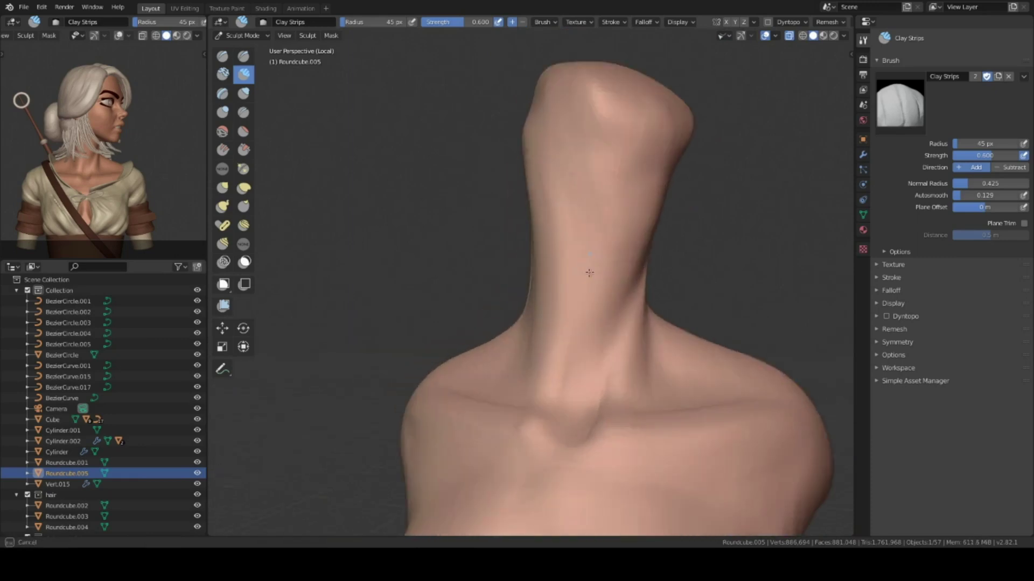
pyautogui.press('KP_Divide')
pyautogui.moveTo(591, 261)
pyautogui.mouseDown(button='middle')
pyautogui.moveTo(647, 213)
pyautogui.moveTo(618, 260)
pyautogui.moveTo(643, 310)
pyautogui.moveTo(561, 308)
pyautogui.mouseUp(button='middle')
pyautogui.press('f')
pyautogui.click(671, 215)
pyautogui.hotkey('ctrl', 'Tab')
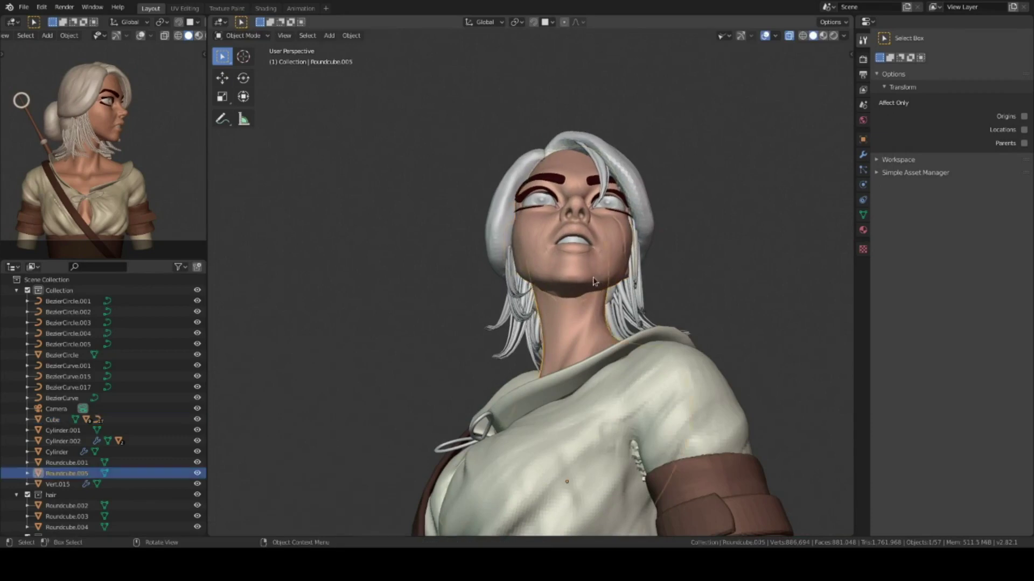
# Put the blouse Roundcube.001 into Sculpt Mode and inspect the torso and shoulder.
pyautogui.moveTo(593, 281)
pyautogui.mouseDown(button='middle')
pyautogui.moveTo(590, 271)
pyautogui.moveTo(557, 358)
pyautogui.mouseUp(button='middle')
pyautogui.moveTo(653, 380)
pyautogui.mouseDown(button='middle')
pyautogui.moveTo(621, 269)
pyautogui.moveTo(677, 388)
pyautogui.mouseUp(button='middle')
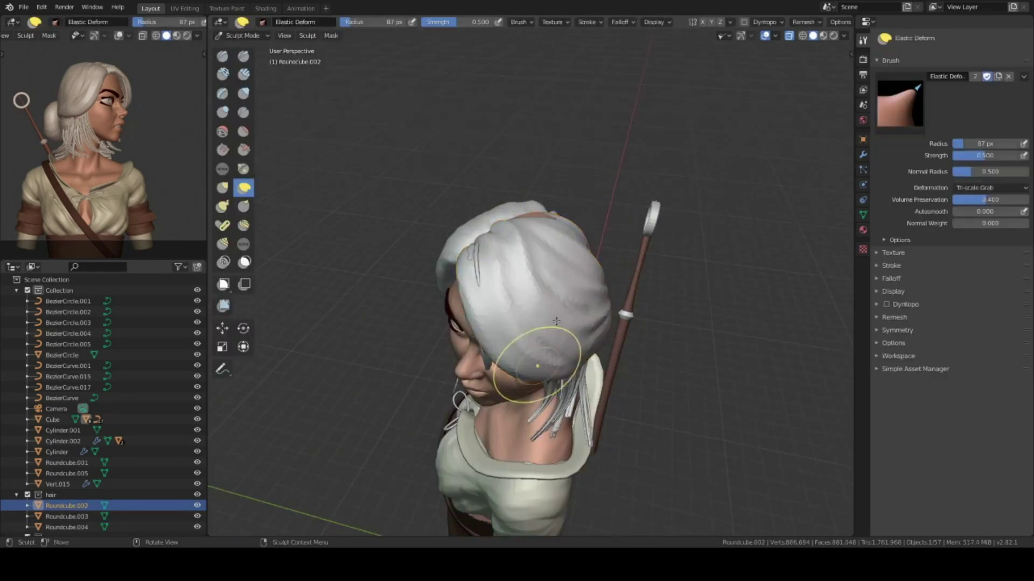
pyautogui.click(522, 276)
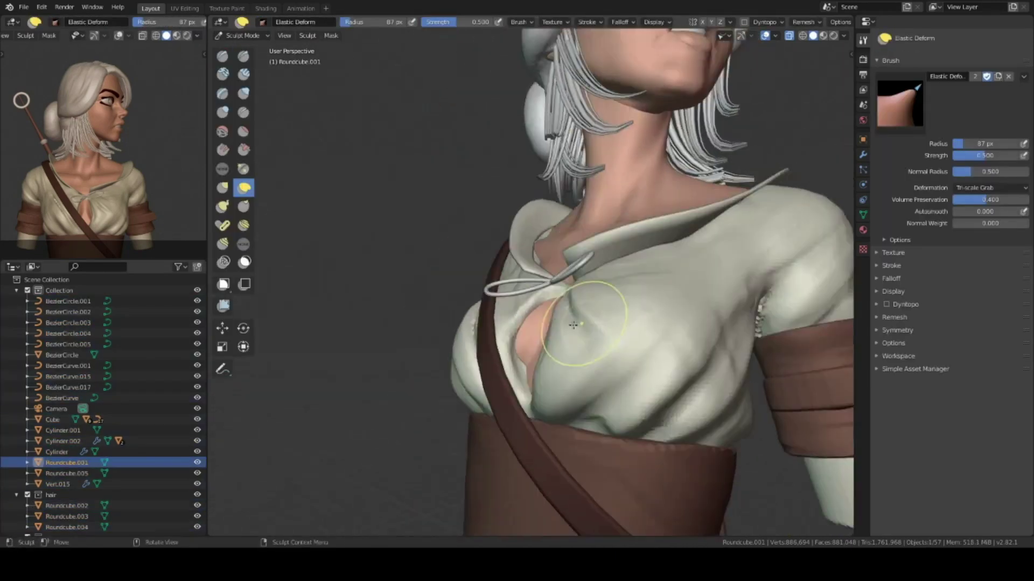
pyautogui.moveTo(516, 313)
pyautogui.mouseDown(button='middle')
pyautogui.moveTo(681, 358)
pyautogui.moveTo(583, 311)
pyautogui.mouseUp(button='middle')
pyautogui.scroll(3, 681, 358)
pyautogui.moveTo(598, 347); pyautogui.dragTo(474, 343, button='middle')
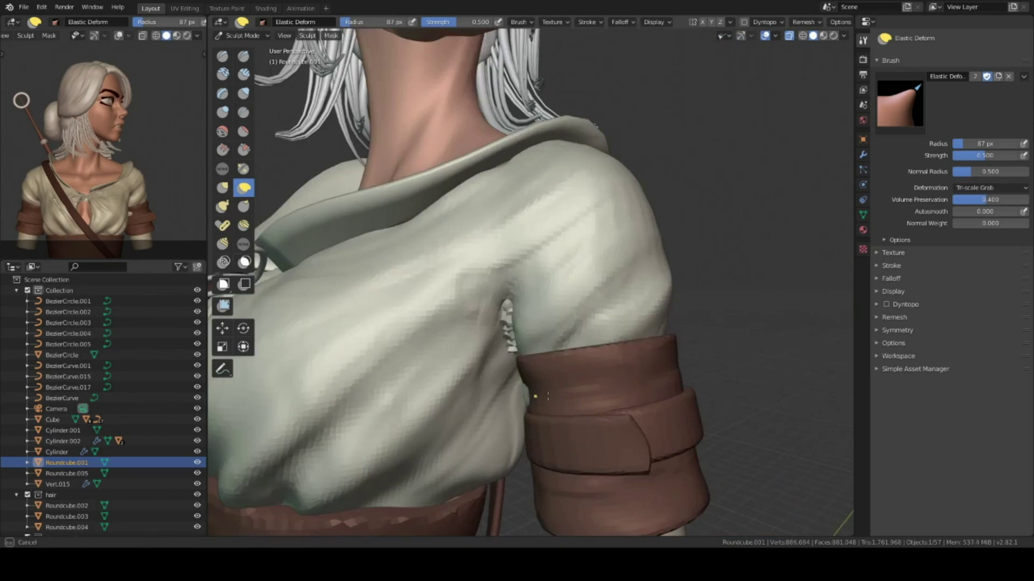
pyautogui.moveTo(563, 345)
pyautogui.mouseDown(button='middle')
pyautogui.moveTo(592, 323)
pyautogui.moveTo(699, 300)
pyautogui.moveTo(689, 359)
pyautogui.mouseUp(button='middle')
# Sculpt the blouse folds on the shoulders, back and arm with Clay Strips.
pyautogui.hotkey('shift', 'space')
pyautogui.click(554, 303)
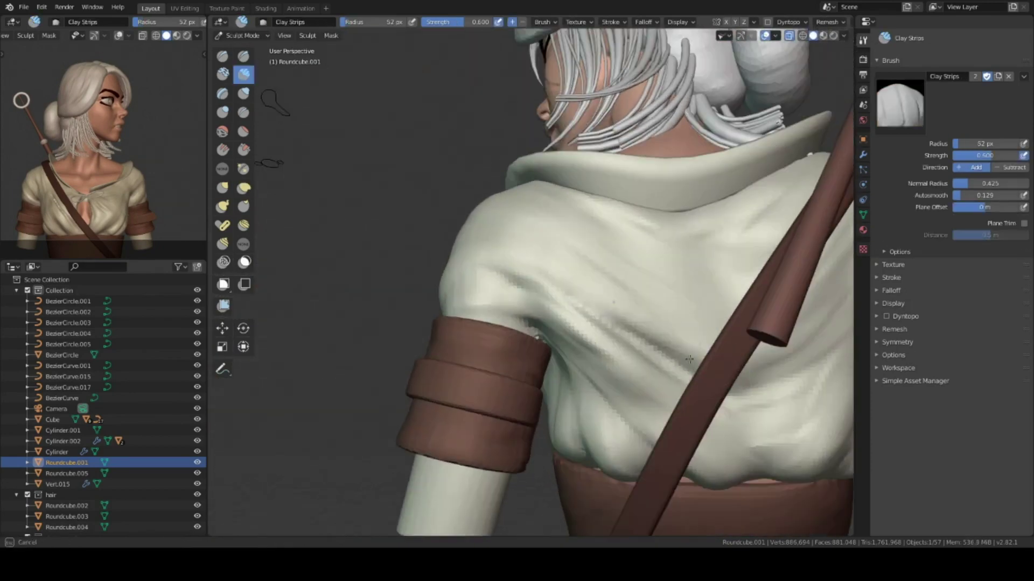
pyautogui.moveTo(555, 226)
pyautogui.mouseDown(button='middle')
pyautogui.moveTo(579, 298)
pyautogui.moveTo(574, 274)
pyautogui.mouseUp(button='middle')
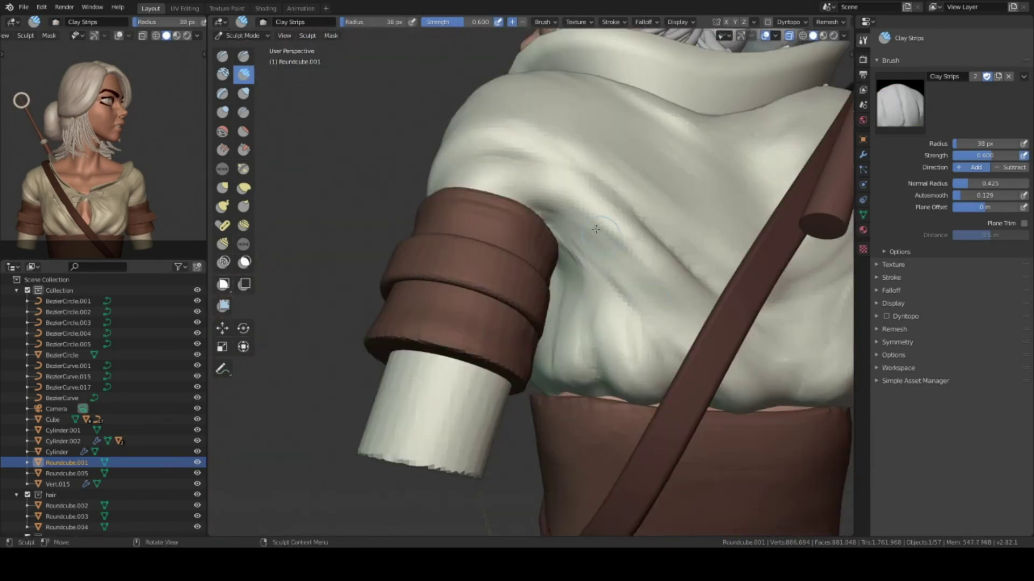
pyautogui.moveTo(600, 291); pyautogui.dragTo(656, 393, button='middle')
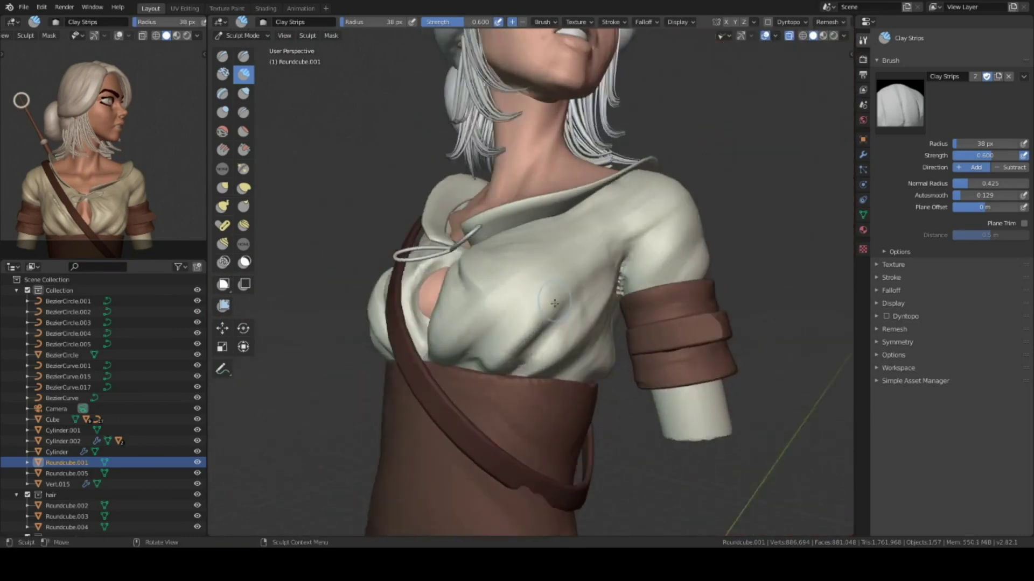
pyautogui.moveTo(555, 303)
pyautogui.mouseDown(button='middle')
pyautogui.moveTo(675, 253)
pyautogui.moveTo(621, 265)
pyautogui.moveTo(591, 296)
pyautogui.moveTo(674, 250)
pyautogui.moveTo(662, 253)
pyautogui.moveTo(705, 245)
pyautogui.mouseUp(button='middle')
pyautogui.scroll(-3, 674, 250)
pyautogui.moveTo(599, 412)
pyautogui.mouseDown(button='middle')
pyautogui.moveTo(582, 401)
pyautogui.moveTo(639, 377)
pyautogui.moveTo(692, 314)
pyautogui.mouseUp(button='middle')
pyautogui.moveTo(574, 430); pyautogui.dragTo(707, 248, button='middle')
pyautogui.moveTo(600, 261); pyautogui.dragTo(669, 343, button='middle')
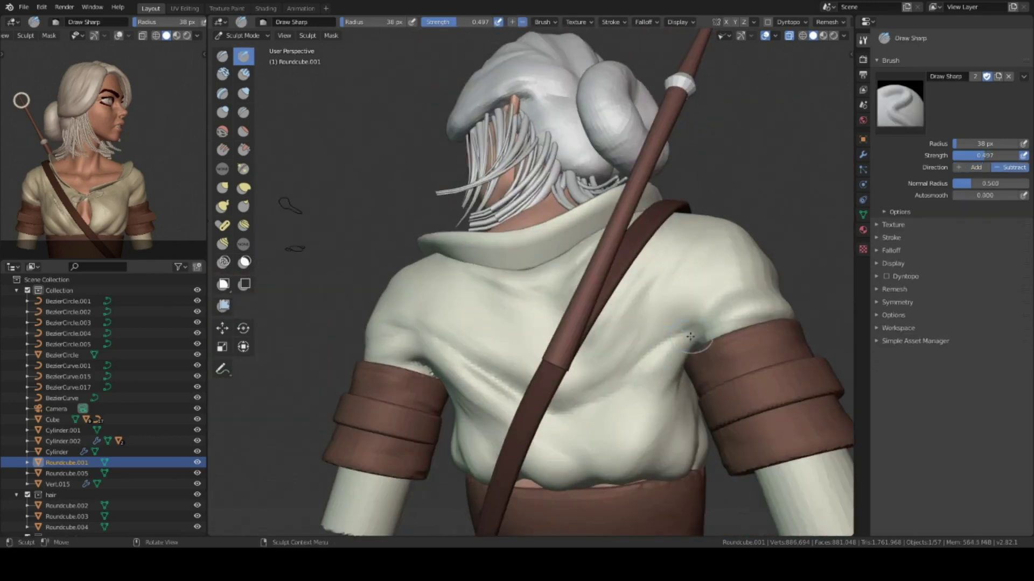
pyautogui.moveTo(694, 345); pyautogui.dragTo(646, 350, button='middle')
pyautogui.scroll(-3, 646, 350)
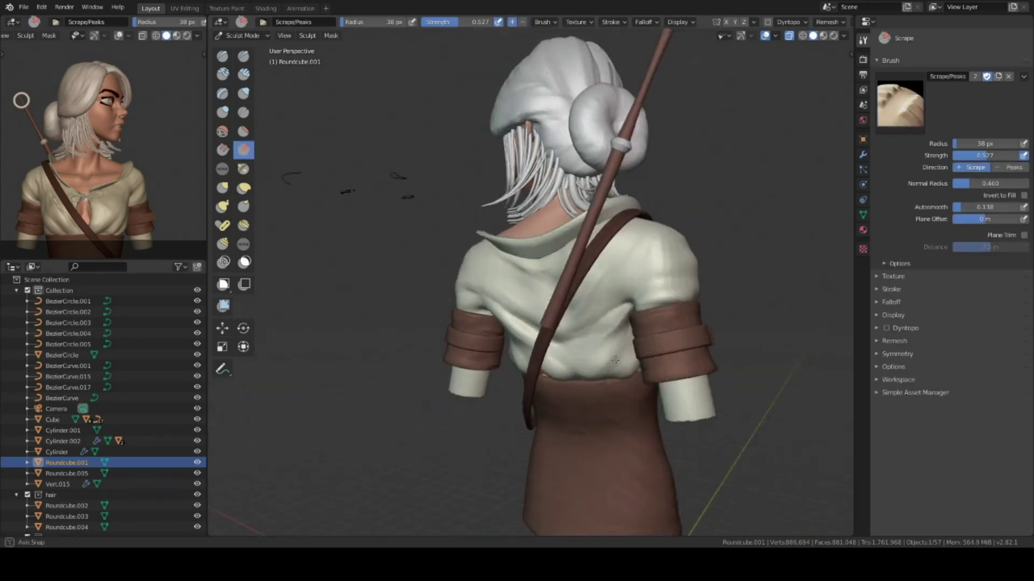
# Flatten and reshape the chest folds with Multiplane Scrape and Elastic Deform.
pyautogui.click(222, 169)
pyautogui.scroll(4, 646, 350)
pyautogui.scroll(3, 527, 295)
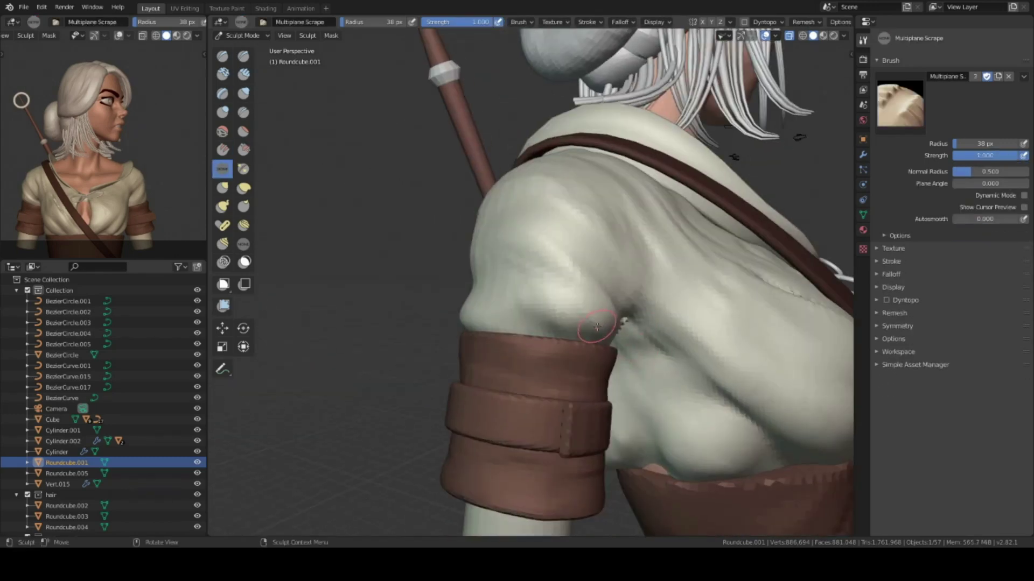
pyautogui.moveTo(591, 310)
pyautogui.mouseDown(button='middle')
pyautogui.moveTo(570, 399)
pyautogui.moveTo(566, 241)
pyautogui.moveTo(576, 301)
pyautogui.mouseUp(button='middle')
pyautogui.hotkey('shift', 'space')
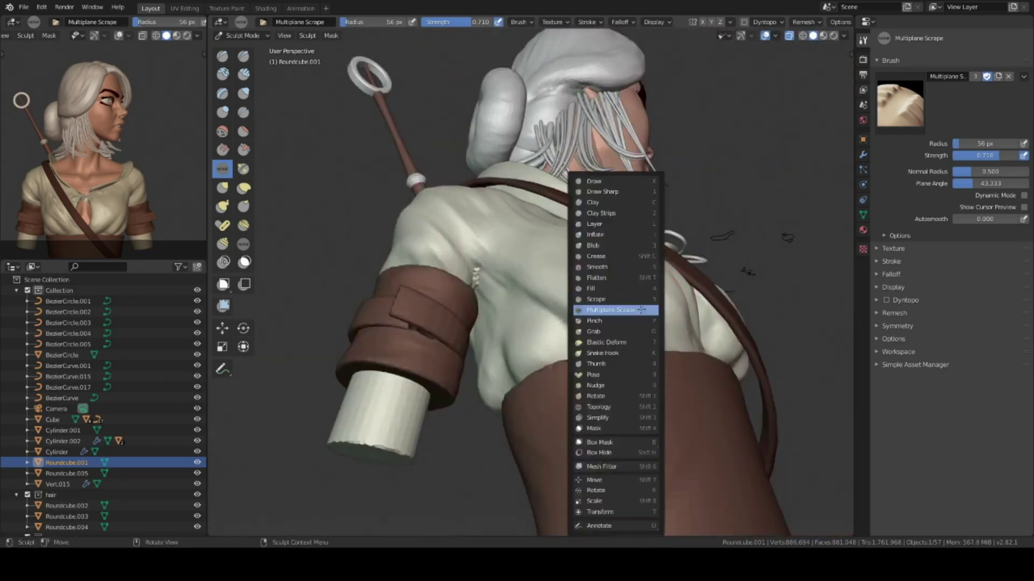
pyautogui.click(611, 309)
pyautogui.moveTo(750, 340); pyautogui.dragTo(643, 195, button='middle')
pyautogui.click(222, 168)
pyautogui.moveTo(643, 242)
pyautogui.mouseDown(button='middle')
pyautogui.moveTo(643, 194)
pyautogui.moveTo(620, 337)
pyautogui.moveTo(558, 295)
pyautogui.moveTo(646, 296)
pyautogui.moveTo(592, 350)
pyautogui.mouseUp(button='middle')
# Flatten the chest and shoulder folds with the Scrape/Peaks brush.
pyautogui.hotkey('ctrl', 'Tab')
pyautogui.scroll(-5, 618, 350)
pyautogui.scroll(5, 612, 303)
pyautogui.hotkey('ctrl', 'Tab')
pyautogui.scroll(5, 552, 264)
pyautogui.hotkey('shift', 't')
pyautogui.scroll(-3, 558, 295)
pyautogui.scroll(-8, 646, 296)
# Select the dark eyelid outline Vert.009 and nudge one lid vertex in Edit Mode.
pyautogui.hotkey('ctrl', 'Tab')
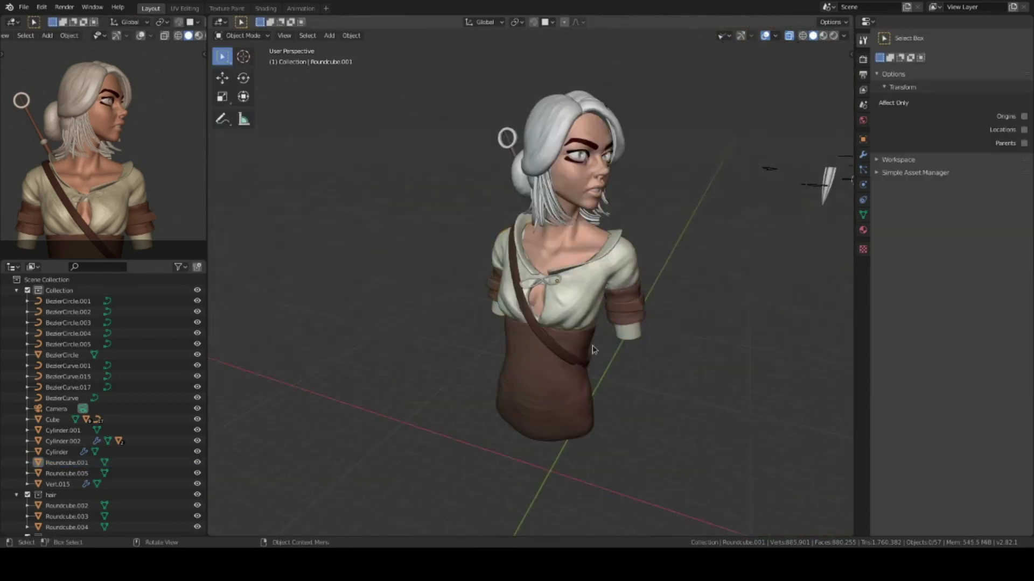
pyautogui.scroll(5, 585, 213)
pyautogui.moveTo(585, 213); pyautogui.dragTo(559, 237, button='middle')
pyautogui.click(558, 237)
pyautogui.press('Tab')
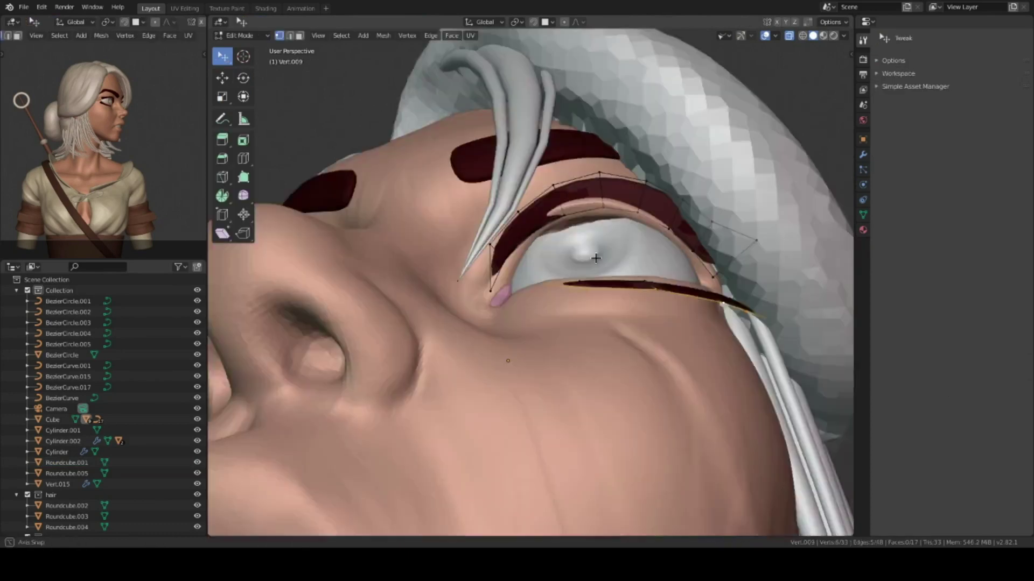
pyautogui.scroll(3, 558, 237)
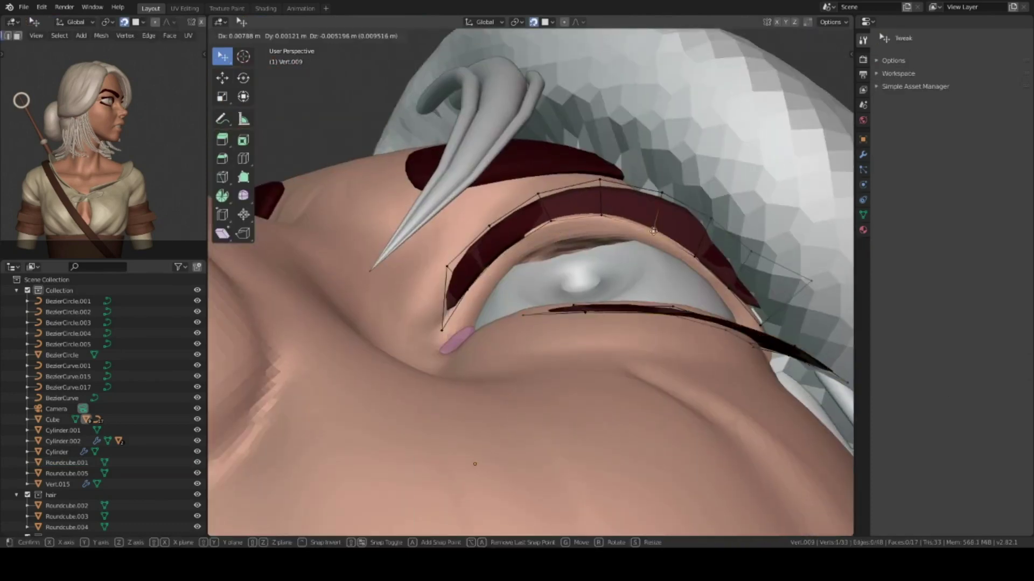
pyautogui.click(653, 231)
pyautogui.moveTo(653, 230); pyautogui.dragTo(656, 351, button='middle')
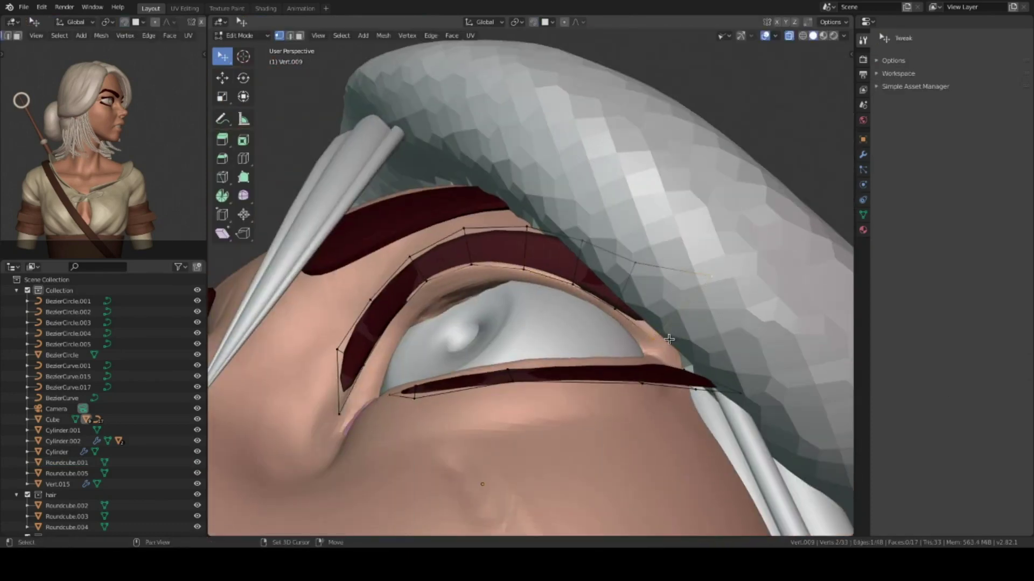
# Hide the hair cap to expose the eye and eyebrow.
pyautogui.press('Tab')
pyautogui.scroll(-5, 579, 372)
pyautogui.click(580, 372)
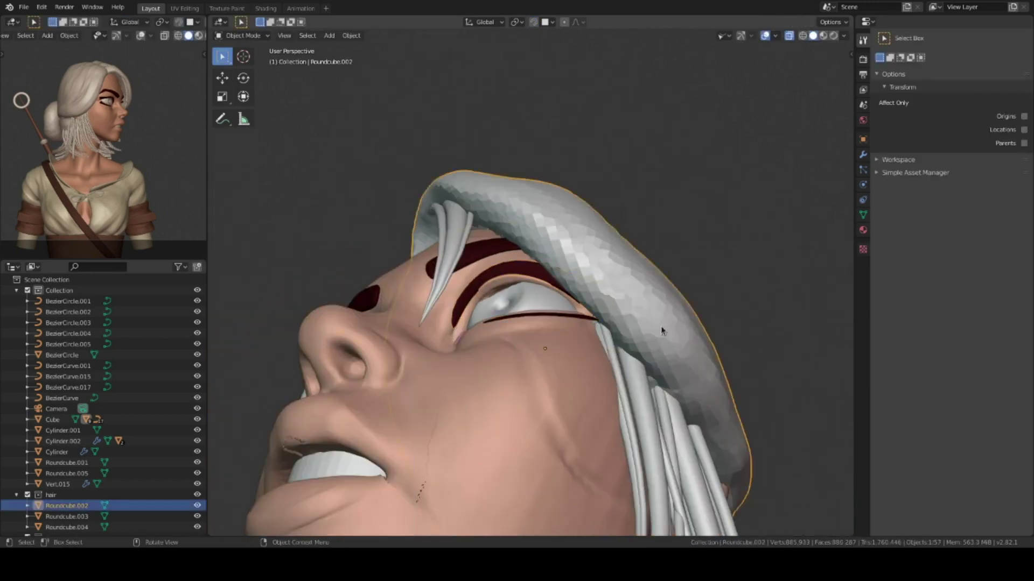
pyautogui.press('h')
pyautogui.moveTo(662, 330); pyautogui.dragTo(512, 395, button='middle')
# Move the eyelid outline's vertices so the lid hugs the eyeball.
pyautogui.click(612, 231)
pyautogui.press('Tab')
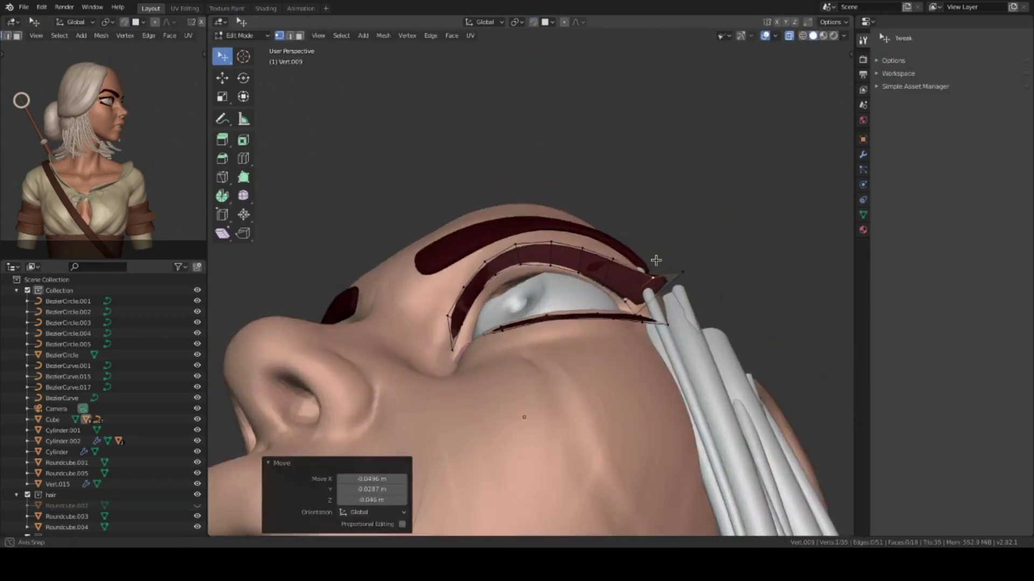
pyautogui.moveTo(656, 261); pyautogui.dragTo(605, 265)
pyautogui.moveTo(605, 264)
pyautogui.mouseDown(button='middle')
pyautogui.moveTo(564, 348)
pyautogui.moveTo(578, 399)
pyautogui.moveTo(567, 350)
pyautogui.moveTo(637, 351)
pyautogui.moveTo(639, 277)
pyautogui.moveTo(645, 323)
pyautogui.moveTo(673, 245)
pyautogui.moveTo(684, 328)
pyautogui.moveTo(580, 315)
pyautogui.moveTo(623, 281)
pyautogui.moveTo(612, 254)
pyautogui.mouseUp(button='middle')
pyautogui.press('g')
pyautogui.click(601, 414)
pyautogui.press('Tab')
pyautogui.press('Tab')
pyautogui.press('g')
pyautogui.click(691, 283)
# Add an edge loop along the upper lid with Ctrl+R and return to Object Mode.
pyautogui.click(683, 328)
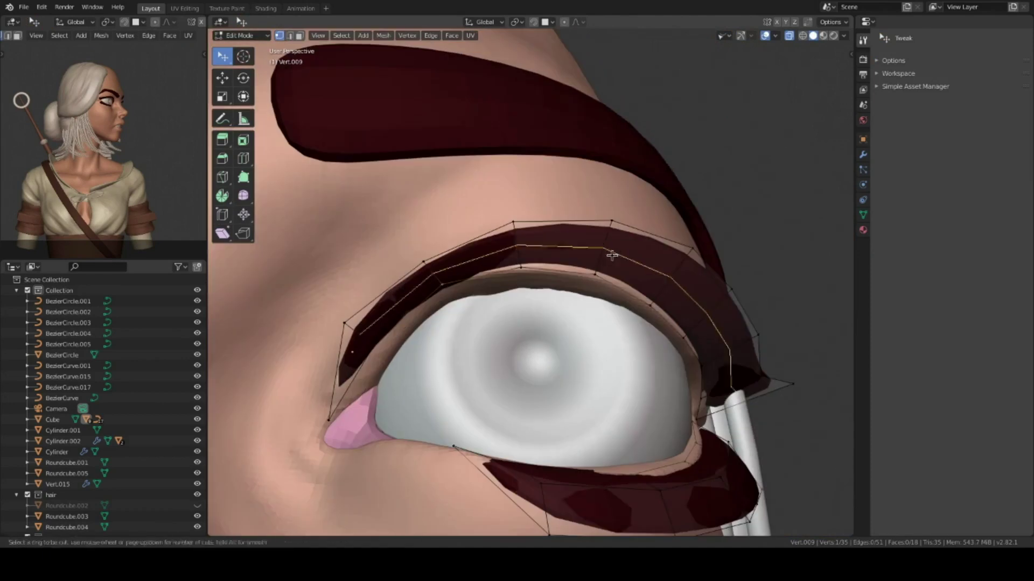
pyautogui.hotkey('ctrl', 'r')
pyautogui.click(642, 302)
pyautogui.click(648, 317)
pyautogui.moveTo(648, 317); pyautogui.dragTo(619, 323, button='middle')
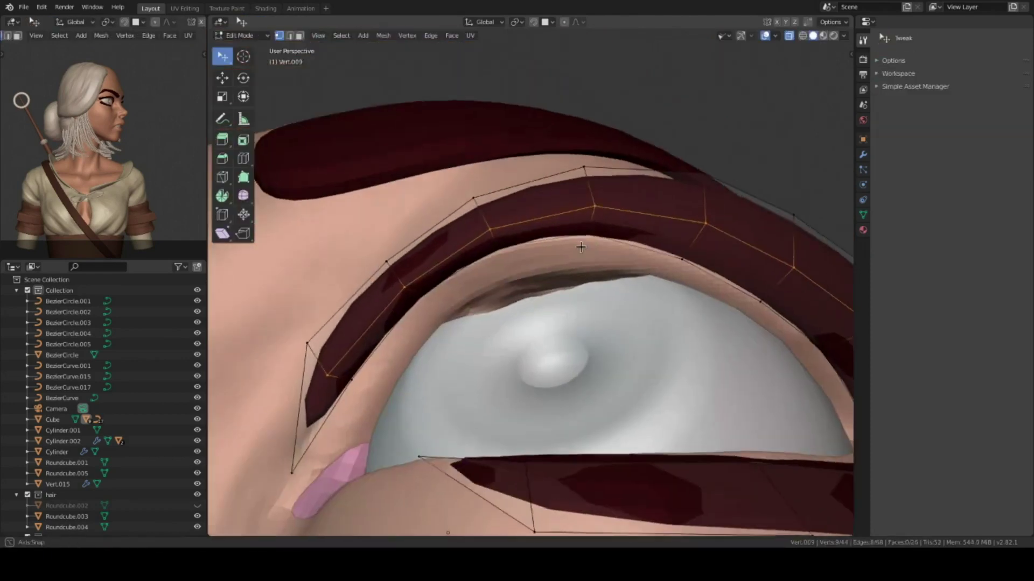
pyautogui.press('Tab')
pyautogui.scroll(-5, 619, 323)
pyautogui.click(658, 359)
pyautogui.scroll(-4, 658, 359)
# Adjust a hair strand curve's control points, trying and undoing a duplicate.
pyautogui.moveTo(658, 360); pyautogui.dragTo(555, 246, button='middle')
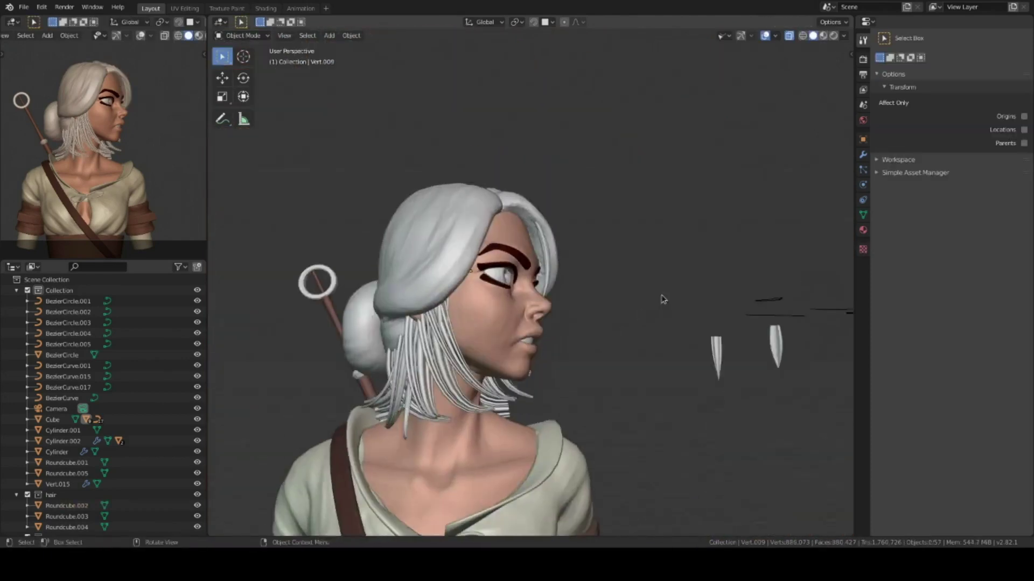
pyautogui.scroll(-2, 554, 247)
pyautogui.scroll(3, 662, 347)
pyautogui.click(639, 365)
pyautogui.moveTo(662, 346)
pyautogui.mouseDown(button='middle')
pyautogui.moveTo(640, 365)
pyautogui.moveTo(728, 286)
pyautogui.moveTo(615, 247)
pyautogui.moveTo(631, 319)
pyautogui.moveTo(629, 195)
pyautogui.moveTo(652, 318)
pyautogui.moveTo(647, 256)
pyautogui.moveTo(517, 301)
pyautogui.moveTo(527, 355)
pyautogui.moveTo(662, 321)
pyautogui.mouseUp(button='middle')
pyautogui.click(643, 364)
pyautogui.press('Tab')
pyautogui.press('Tab')
pyautogui.hotkey('shift', 'd')
pyautogui.click(619, 259)
pyautogui.hotkey('ctrl', 'z')
pyautogui.hotkey('ctrl', 'z')
pyautogui.press('Tab')
# Sculpt the hair cap Roundcube.002 with Draw Sharp around the back and bun.
pyautogui.click(517, 301)
pyautogui.hotkey('ctrl', 'Tab')
pyautogui.click(243, 55)
pyautogui.moveTo(539, 344)
pyautogui.mouseDown(button='middle')
pyautogui.moveTo(528, 377)
pyautogui.moveTo(627, 382)
pyautogui.mouseUp(button='middle')
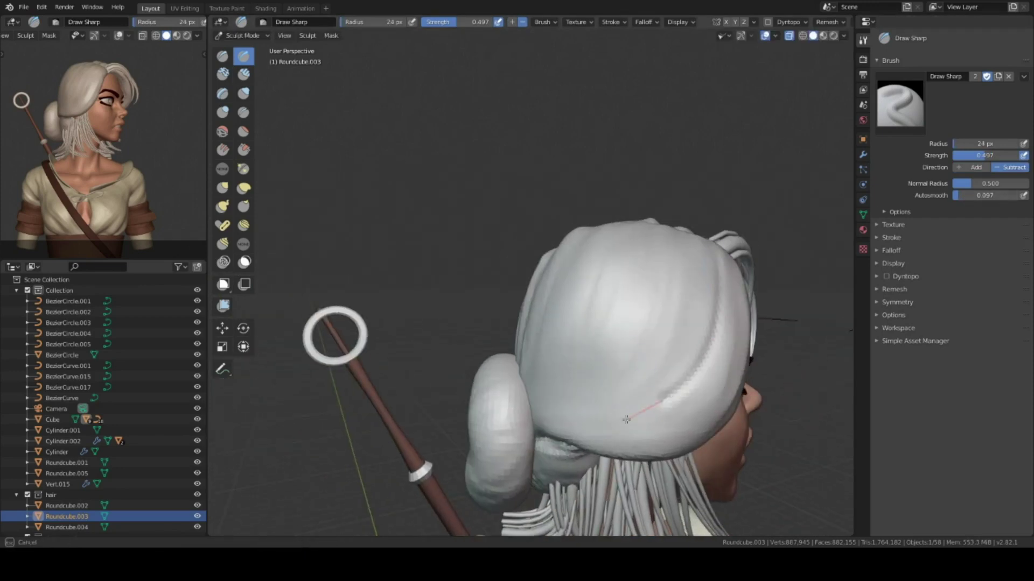
pyautogui.moveTo(531, 418); pyautogui.dragTo(657, 230, button='middle')
pyautogui.moveTo(568, 402); pyautogui.dragTo(645, 261, button='middle')
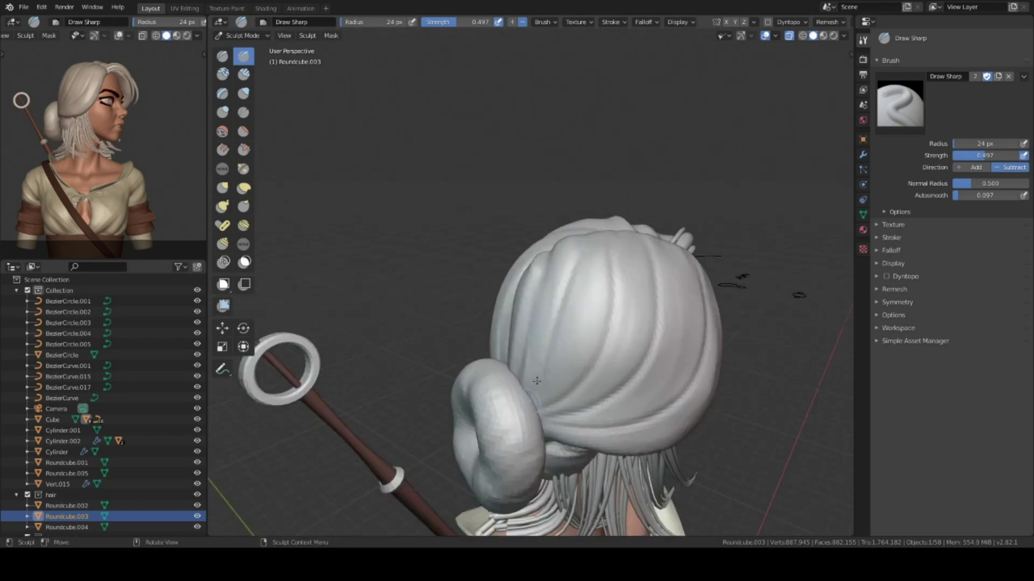
pyautogui.moveTo(536, 380); pyautogui.dragTo(582, 345, button='middle')
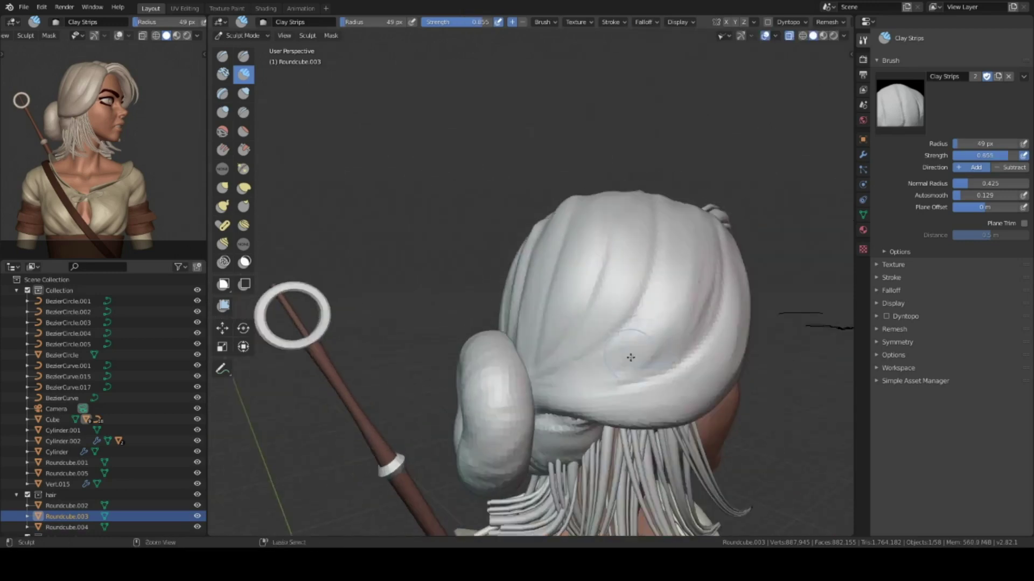
pyautogui.moveTo(637, 389); pyautogui.dragTo(632, 300, button='middle')
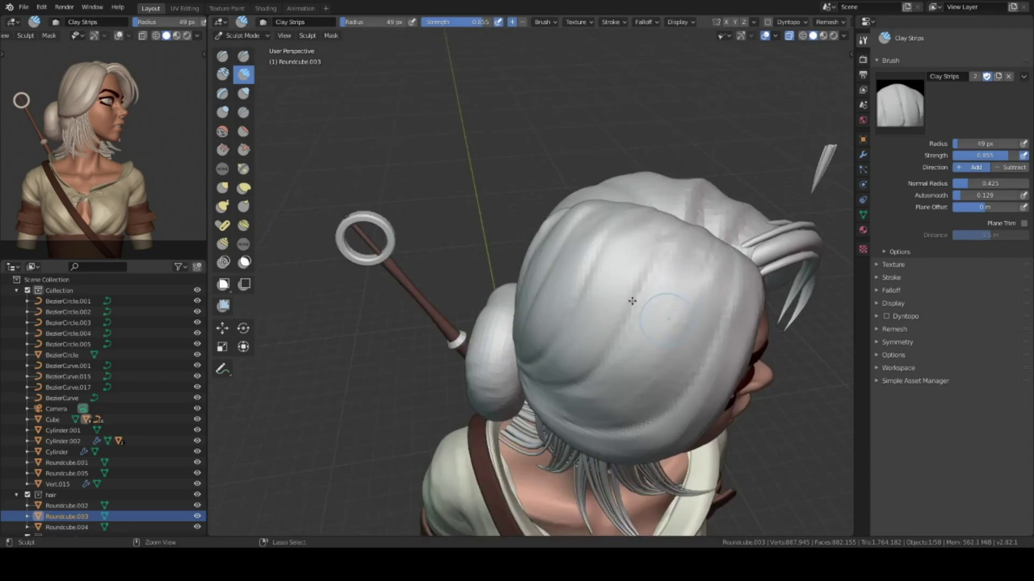
pyautogui.moveTo(547, 390)
pyautogui.mouseDown(button='middle')
pyautogui.moveTo(554, 379)
pyautogui.moveTo(513, 312)
pyautogui.mouseUp(button='middle')
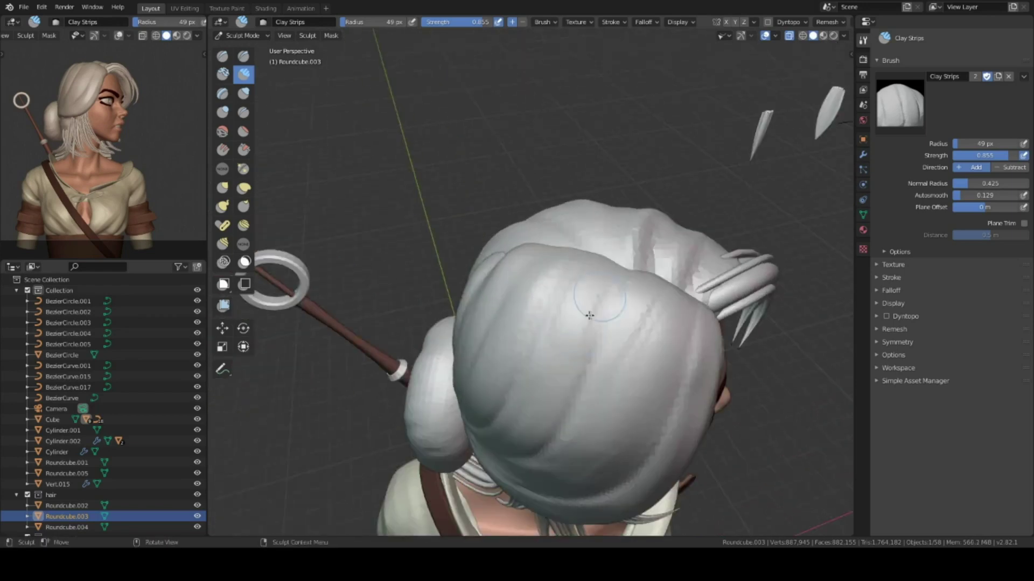
pyautogui.moveTo(588, 280)
pyautogui.mouseDown(button='middle')
pyautogui.moveTo(578, 310)
pyautogui.moveTo(650, 327)
pyautogui.moveTo(620, 401)
pyautogui.mouseUp(button='middle')
# Refine the rear of the hair with Draw Sharp, Clay Strips and Elastic Deform brushes.
pyautogui.hotkey('shift', 'x')
pyautogui.moveTo(711, 282)
pyautogui.mouseDown(button='middle')
pyautogui.moveTo(595, 120)
pyautogui.moveTo(643, 235)
pyautogui.mouseUp(button='middle')
pyautogui.moveTo(553, 379); pyautogui.dragTo(584, 179, button='middle')
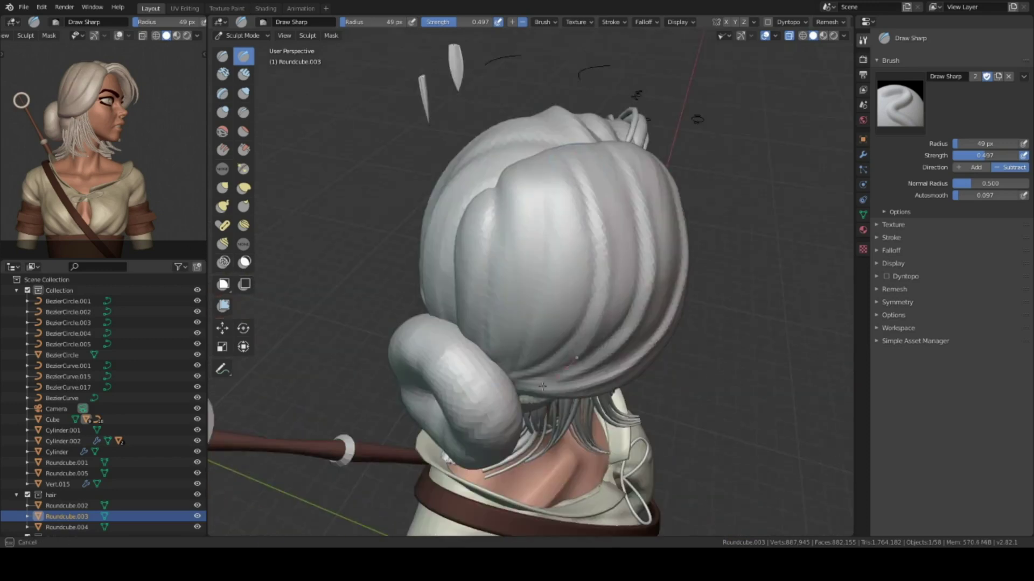
pyautogui.moveTo(542, 386); pyautogui.dragTo(577, 231, button='middle')
pyautogui.moveTo(533, 399)
pyautogui.mouseDown(button='middle')
pyautogui.moveTo(584, 323)
pyautogui.moveTo(616, 185)
pyautogui.moveTo(587, 322)
pyautogui.mouseUp(button='middle')
pyautogui.press('c')
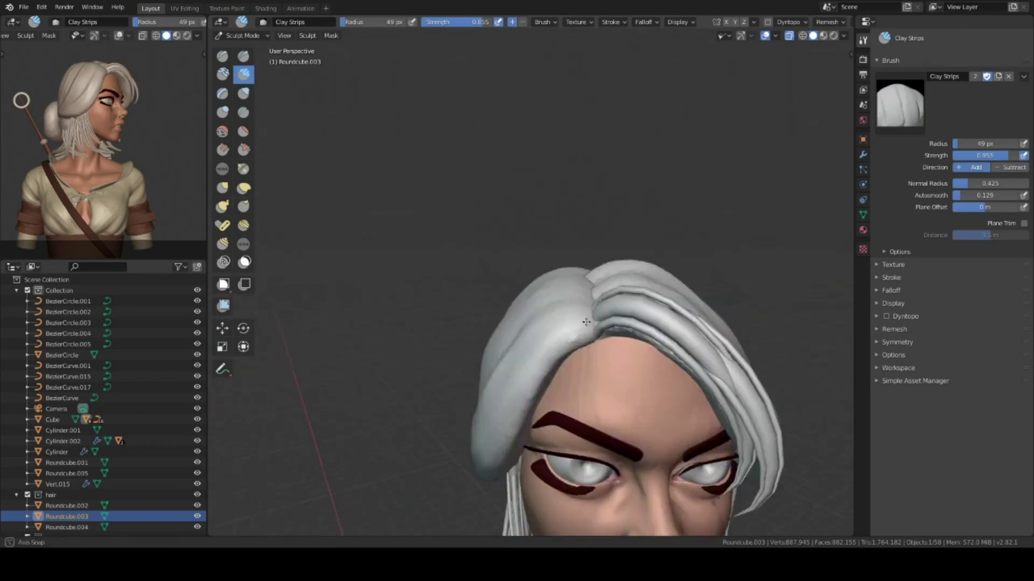
pyautogui.press('e')
pyautogui.moveTo(587, 322)
pyautogui.mouseDown(button='middle')
pyautogui.moveTo(685, 330)
pyautogui.moveTo(772, 432)
pyautogui.mouseUp(button='middle')
# Re-enter Sculpt Mode on the hair cap and keep shaping its back and bun.
pyautogui.hotkey('ctrl', 'Tab')
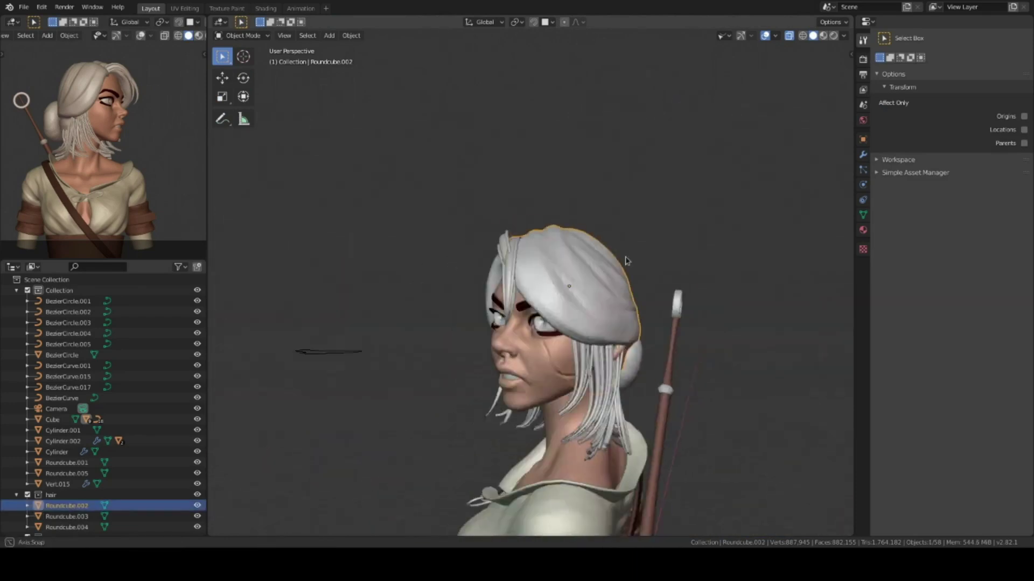
pyautogui.hotkey('ctrl', 'Tab')
pyautogui.moveTo(626, 261); pyautogui.dragTo(576, 366, button='middle')
pyautogui.moveTo(550, 307); pyautogui.dragTo(595, 408, button='middle')
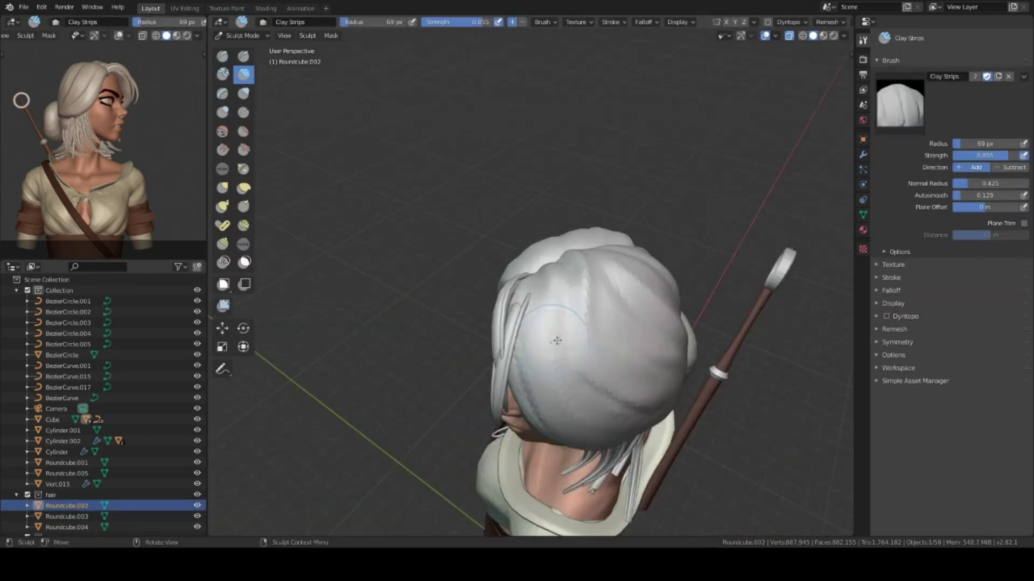
pyautogui.moveTo(594, 408)
pyautogui.mouseDown(button='middle')
pyautogui.moveTo(594, 347)
pyautogui.moveTo(701, 299)
pyautogui.mouseUp(button='middle')
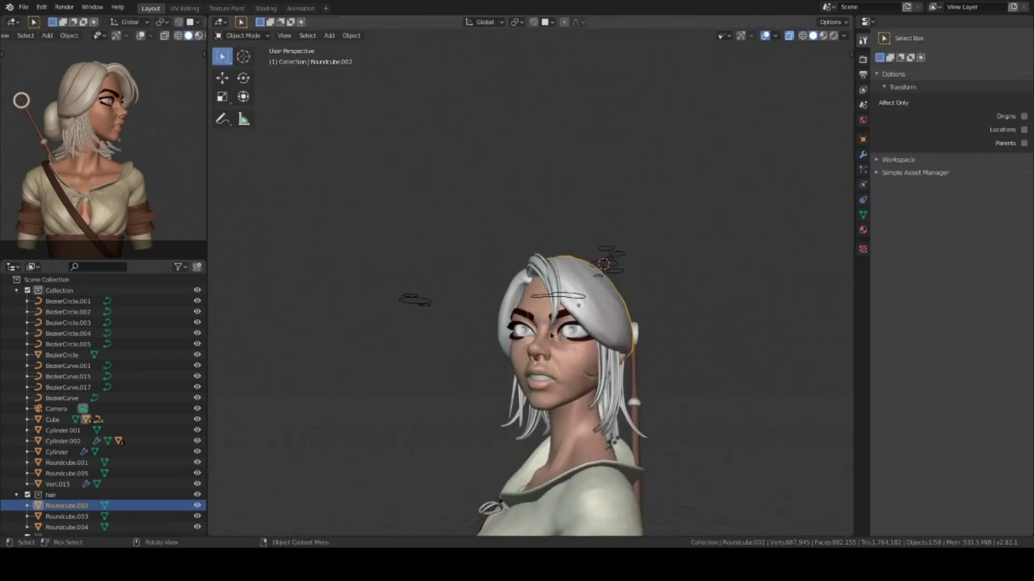
pyautogui.moveTo(641, 336); pyautogui.dragTo(611, 295, button='middle')
# Sculpt the brown corset Cylinder.001, inspecting the torso from several three-quarter and side views.
pyautogui.click(614, 301)
pyautogui.hotkey('ctrl', 'Tab')
pyautogui.scroll(2, 611, 295)
pyautogui.scroll(2, 555, 300)
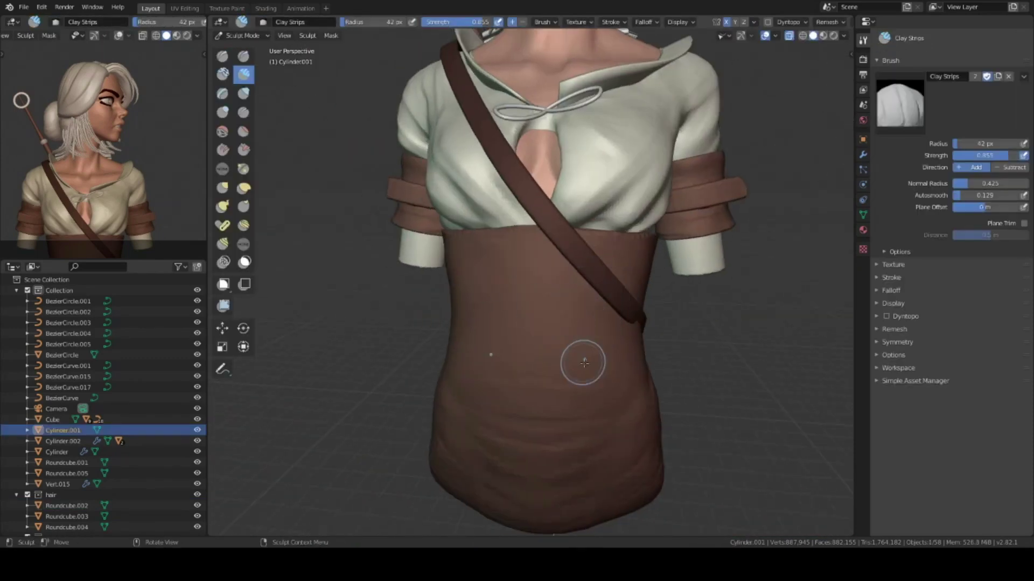
pyautogui.scroll(2, 577, 362)
pyautogui.moveTo(579, 270)
pyautogui.mouseDown(button='middle')
pyautogui.moveTo(611, 295)
pyautogui.moveTo(686, 258)
pyautogui.mouseUp(button='middle')
pyautogui.moveTo(683, 348); pyautogui.dragTo(619, 356, button='middle')
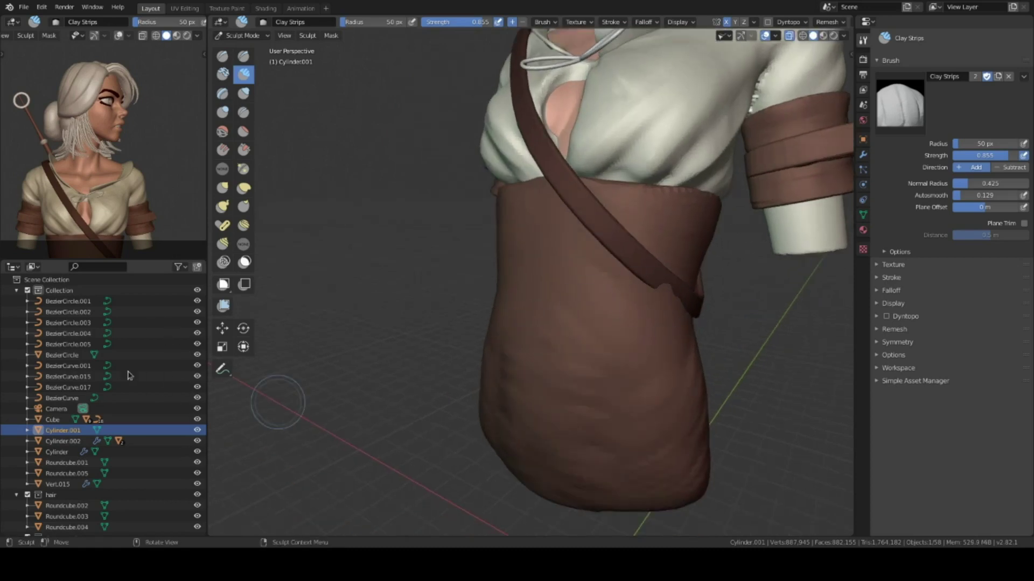
pyautogui.scroll(-2, 701, 337)
pyautogui.moveTo(700, 337)
pyautogui.mouseDown(button='middle')
pyautogui.moveTo(596, 328)
pyautogui.moveTo(591, 259)
pyautogui.moveTo(521, 282)
pyautogui.moveTo(507, 295)
pyautogui.moveTo(531, 415)
pyautogui.moveTo(512, 381)
pyautogui.moveTo(574, 346)
pyautogui.moveTo(560, 295)
pyautogui.mouseUp(button='middle')
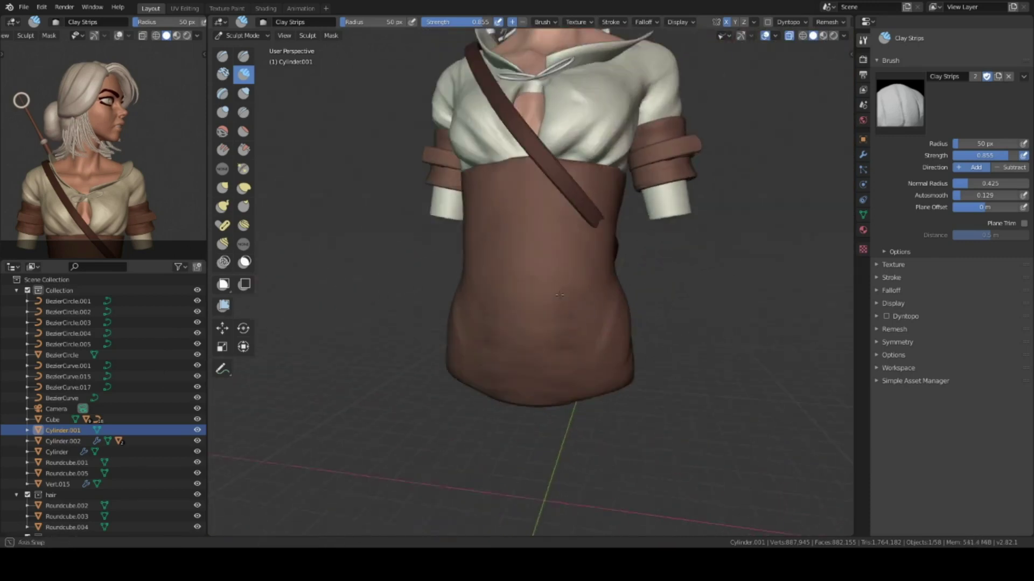
pyautogui.moveTo(534, 392)
pyautogui.mouseDown(button='middle')
pyautogui.moveTo(563, 312)
pyautogui.moveTo(511, 282)
pyautogui.moveTo(554, 307)
pyautogui.moveTo(594, 276)
pyautogui.moveTo(605, 281)
pyautogui.moveTo(588, 346)
pyautogui.moveTo(560, 334)
pyautogui.moveTo(618, 300)
pyautogui.mouseUp(button='middle')
pyautogui.scroll(-5, 603, 323)
# Return to Object Mode and select a hair strand curve near the face.
pyautogui.hotkey('ctrl', 'Tab')
pyautogui.moveTo(678, 325)
pyautogui.mouseDown(button='middle')
pyautogui.moveTo(619, 302)
pyautogui.moveTo(647, 253)
pyautogui.moveTo(619, 215)
pyautogui.moveTo(602, 143)
pyautogui.moveTo(640, 318)
pyautogui.mouseUp(button='middle')
pyautogui.scroll(3, 647, 253)
pyautogui.scroll(2, 647, 248)
pyautogui.click(647, 249)
# Add a Bezier curve, place its points by the shoulder and rotate it into position.
pyautogui.hotkey('shift', 'a')
pyautogui.press('Tab')
pyautogui.press('g')
pyautogui.moveTo(673, 212)
pyautogui.mouseDown(button='middle')
pyautogui.moveTo(646, 232)
pyautogui.moveTo(689, 259)
pyautogui.moveTo(716, 253)
pyautogui.moveTo(733, 221)
pyautogui.moveTo(722, 330)
pyautogui.moveTo(700, 269)
pyautogui.moveTo(687, 286)
pyautogui.moveTo(609, 211)
pyautogui.moveTo(569, 269)
pyautogui.mouseUp(button='middle')
pyautogui.scroll(5, 698, 289)
pyautogui.press('Tab')
pyautogui.scroll(-5, 699, 289)
pyautogui.press('r')
pyautogui.click(688, 285)
# Sculpt hair cap Roundcube.002 again, remeshing it at 0.03 m voxel size.
pyautogui.click(577, 211)
pyautogui.hotkey('ctrl', 'Tab')
pyautogui.moveTo(577, 211)
pyautogui.mouseDown(button='middle')
pyautogui.moveTo(596, 339)
pyautogui.moveTo(434, 223)
pyautogui.moveTo(567, 286)
pyautogui.moveTo(604, 337)
pyautogui.moveTo(572, 277)
pyautogui.mouseUp(button='middle')
pyautogui.scroll(3, 586, 242)
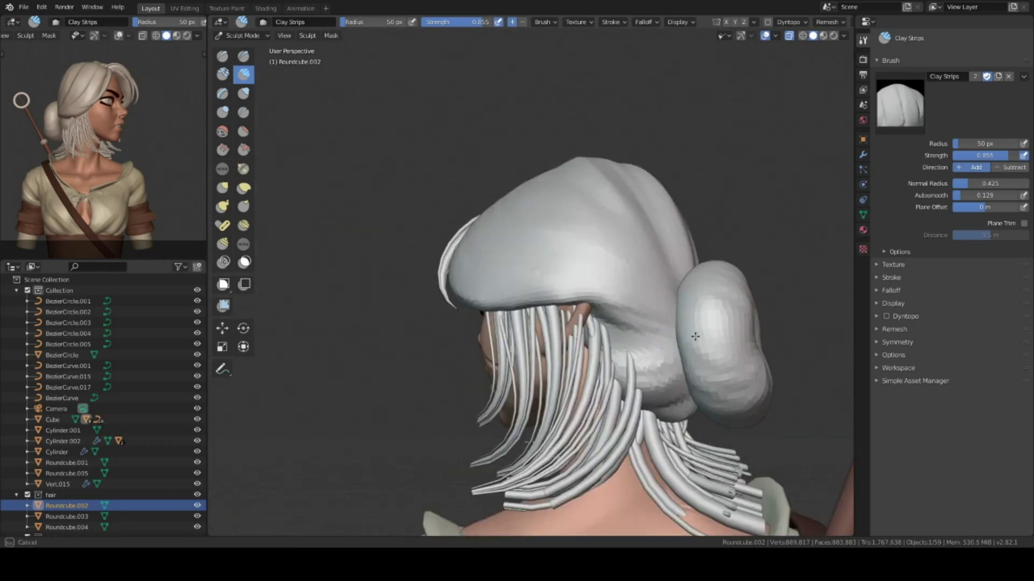
pyautogui.moveTo(695, 336); pyautogui.dragTo(646, 350, button='middle')
pyautogui.moveTo(668, 309)
pyautogui.mouseDown(button='middle')
pyautogui.moveTo(603, 302)
pyautogui.moveTo(593, 259)
pyautogui.moveTo(579, 251)
pyautogui.mouseUp(button='middle')
pyautogui.click(828, 22)
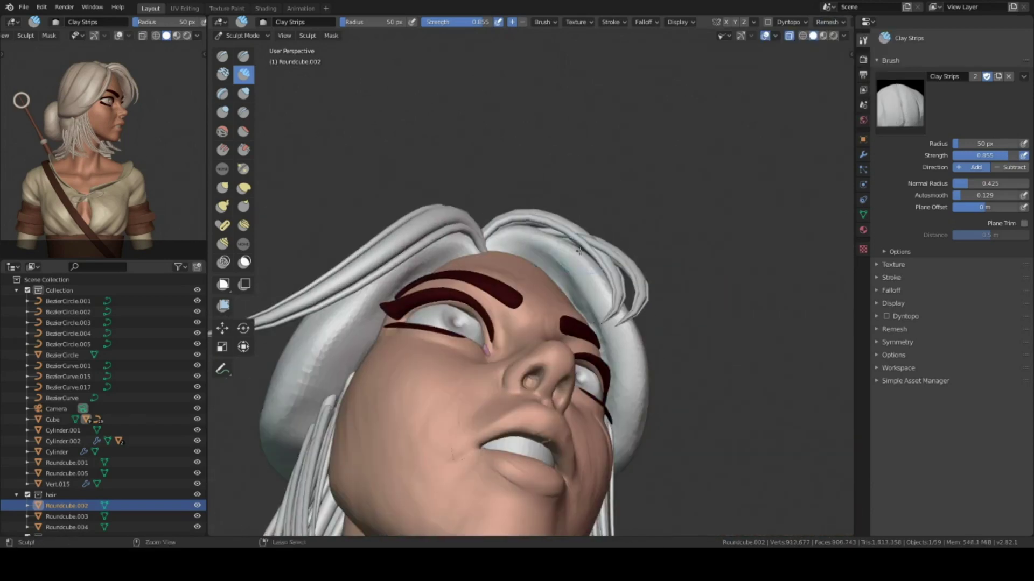
pyautogui.moveTo(604, 441)
pyautogui.mouseDown(button='middle')
pyautogui.moveTo(485, 242)
pyautogui.moveTo(517, 269)
pyautogui.moveTo(502, 281)
pyautogui.moveTo(601, 329)
pyautogui.mouseUp(button='middle')
pyautogui.scroll(5, 475, 231)
pyautogui.moveTo(503, 261)
pyautogui.mouseDown(button='middle')
pyautogui.moveTo(701, 299)
pyautogui.moveTo(576, 335)
pyautogui.mouseUp(button='middle')
pyautogui.moveTo(513, 278)
pyautogui.mouseDown(button='middle')
pyautogui.moveTo(565, 345)
pyautogui.moveTo(618, 369)
pyautogui.moveTo(526, 281)
pyautogui.moveTo(592, 326)
pyautogui.moveTo(512, 357)
pyautogui.mouseUp(button='middle')
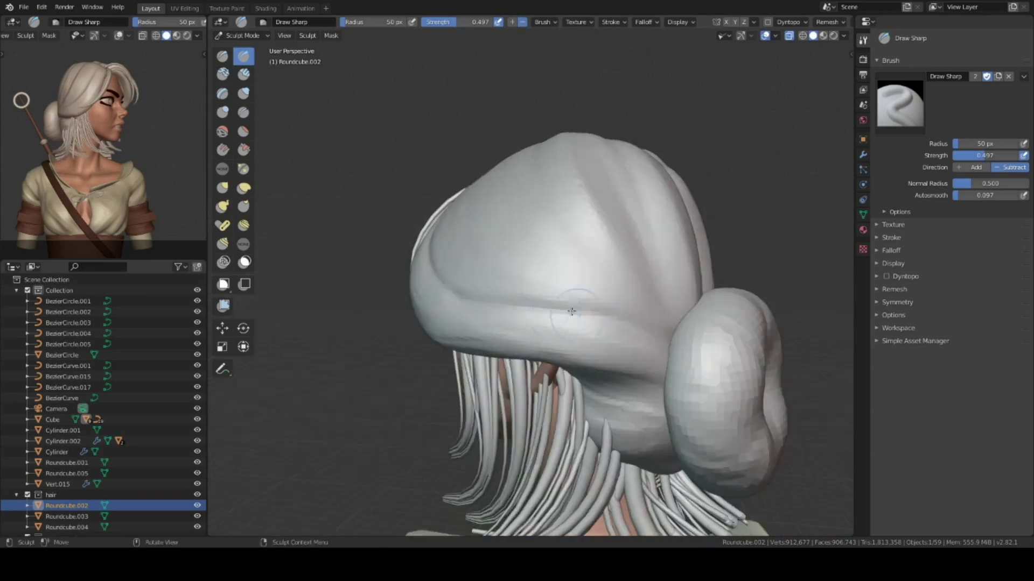
# Carve Draw Sharp strand grooves across the top and back of the hair cap.
pyautogui.moveTo(571, 311); pyautogui.dragTo(603, 318, button='middle')
pyautogui.moveTo(635, 375)
pyautogui.mouseDown(button='middle')
pyautogui.moveTo(521, 323)
pyautogui.moveTo(516, 342)
pyautogui.moveTo(580, 396)
pyautogui.mouseUp(button='middle')
pyautogui.moveTo(499, 364)
pyautogui.mouseDown(button='middle')
pyautogui.moveTo(588, 316)
pyautogui.moveTo(548, 357)
pyautogui.moveTo(556, 198)
pyautogui.mouseUp(button='middle')
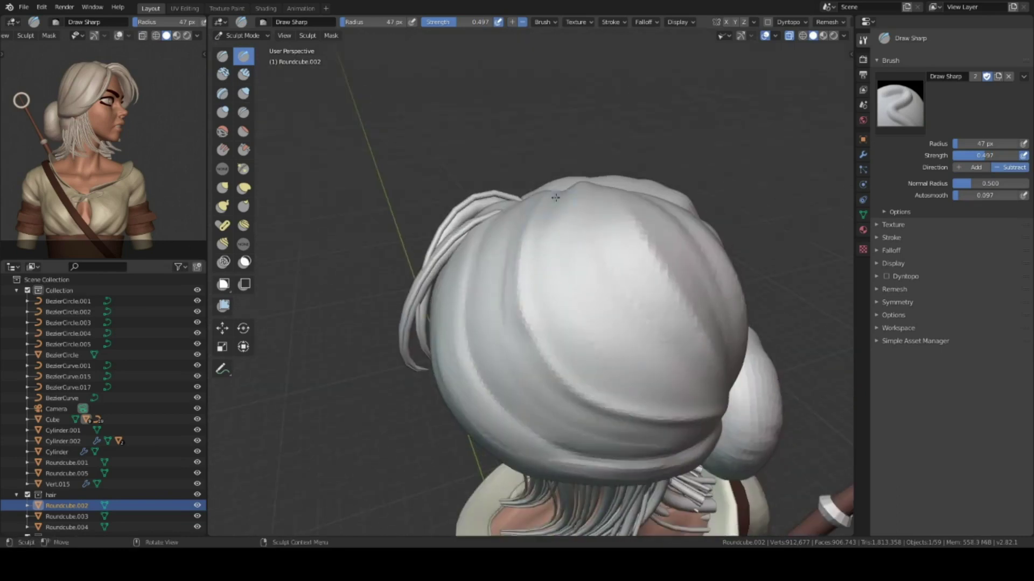
pyautogui.moveTo(676, 413)
pyautogui.mouseDown(button='middle')
pyautogui.moveTo(599, 258)
pyautogui.moveTo(577, 350)
pyautogui.moveTo(576, 460)
pyautogui.mouseUp(button='middle')
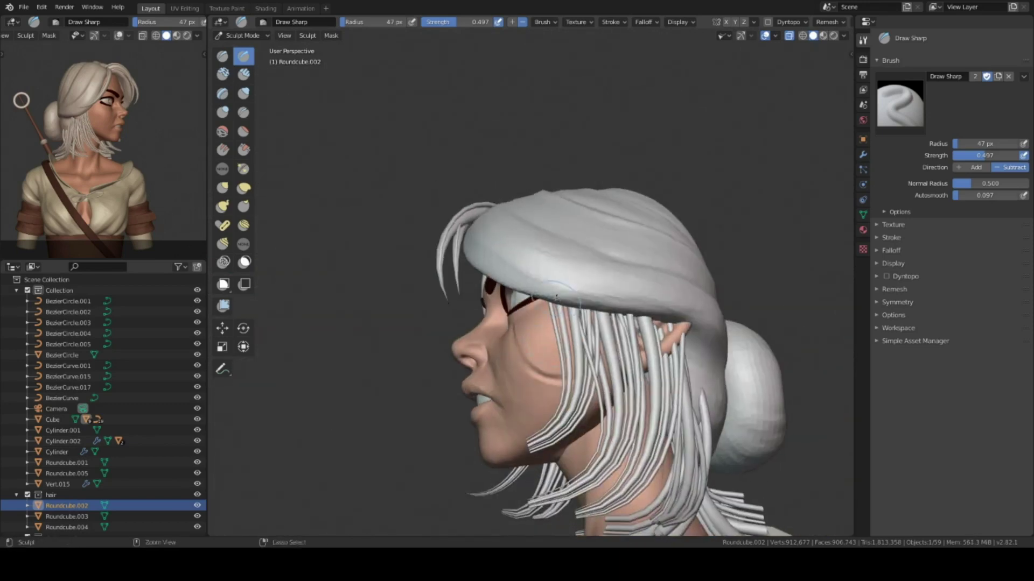
pyautogui.moveTo(646, 242); pyautogui.dragTo(516, 235, button='middle')
pyautogui.moveTo(593, 376); pyautogui.dragTo(586, 343, button='middle')
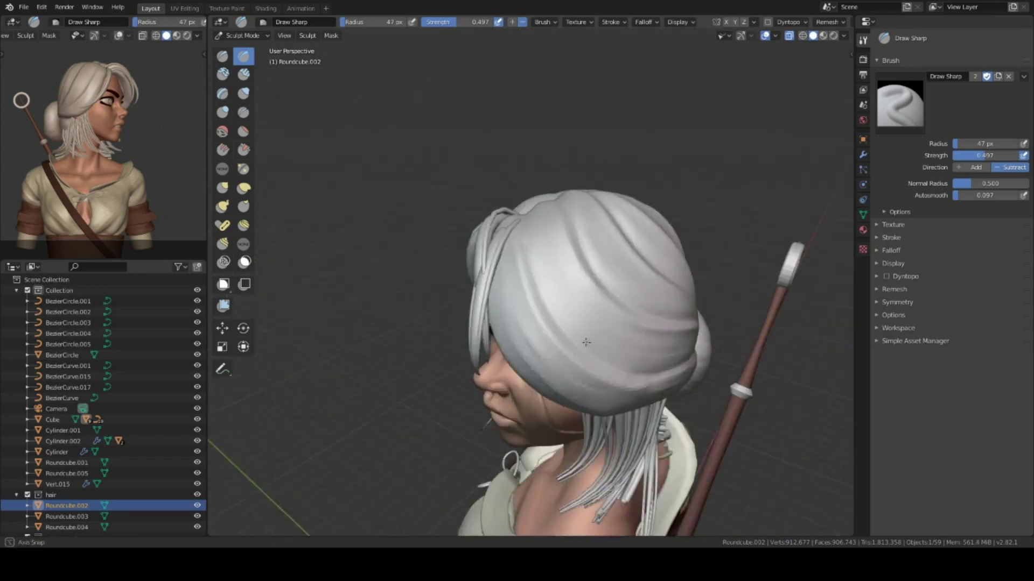
# Continue carving flowing grooves around the hair bun and rear of the head.
pyautogui.moveTo(710, 372); pyautogui.dragTo(523, 238, button='middle')
pyautogui.moveTo(613, 300)
pyautogui.mouseDown(button='middle')
pyautogui.moveTo(592, 240)
pyautogui.moveTo(646, 260)
pyautogui.mouseUp(button='middle')
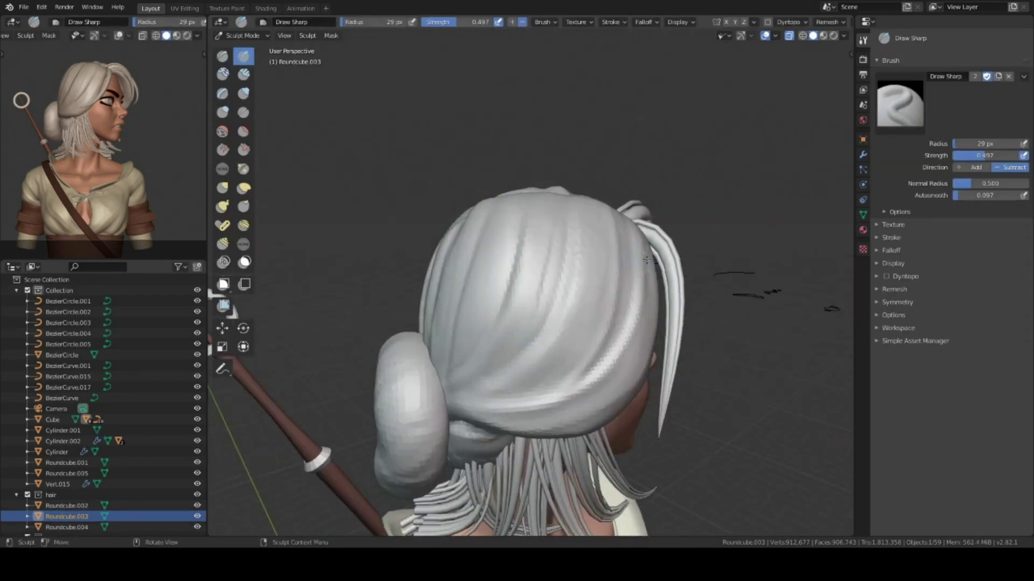
pyautogui.moveTo(576, 220); pyautogui.dragTo(535, 322, button='middle')
pyautogui.moveTo(553, 237); pyautogui.dragTo(552, 281, button='middle')
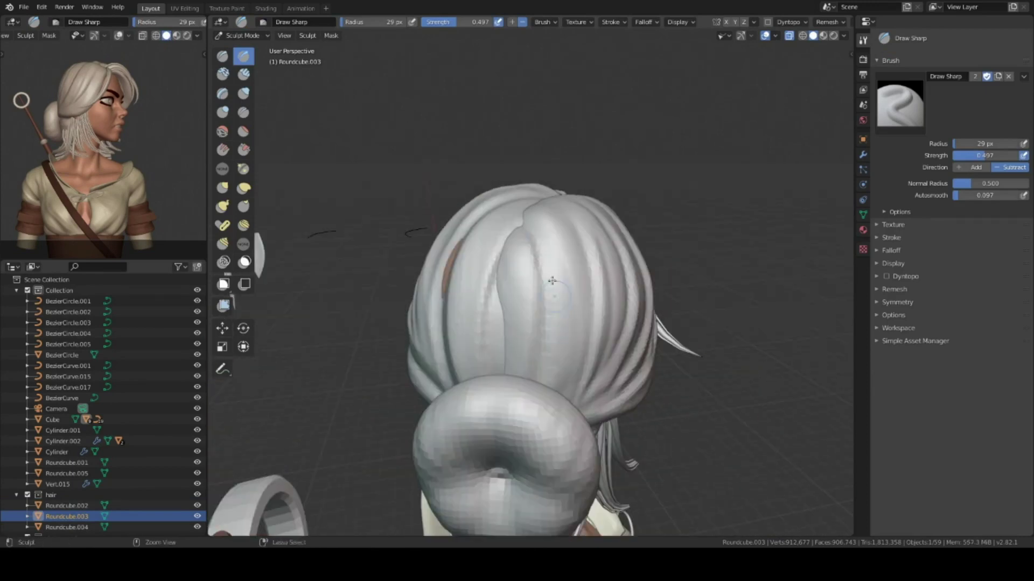
pyautogui.moveTo(563, 374)
pyautogui.mouseDown(button='middle')
pyautogui.moveTo(535, 283)
pyautogui.moveTo(431, 347)
pyautogui.mouseUp(button='middle')
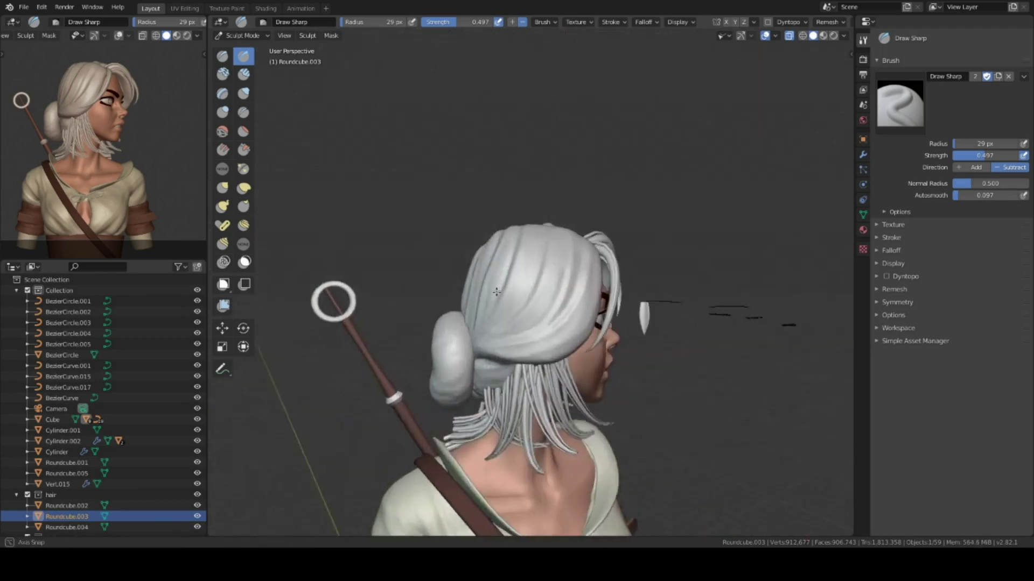
pyautogui.moveTo(546, 383); pyautogui.dragTo(528, 245, button='middle')
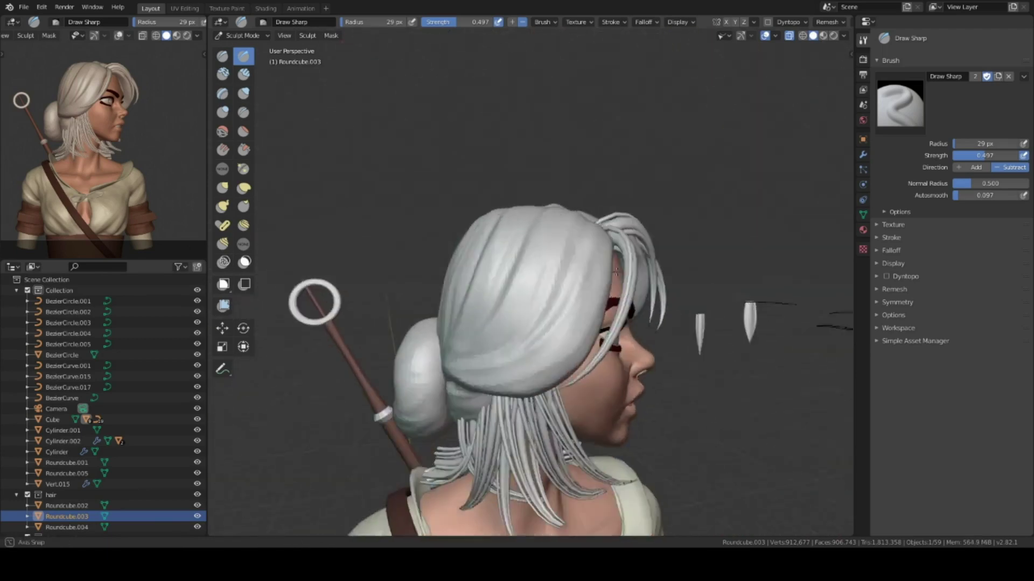
pyautogui.moveTo(417, 345); pyautogui.dragTo(449, 320, button='middle')
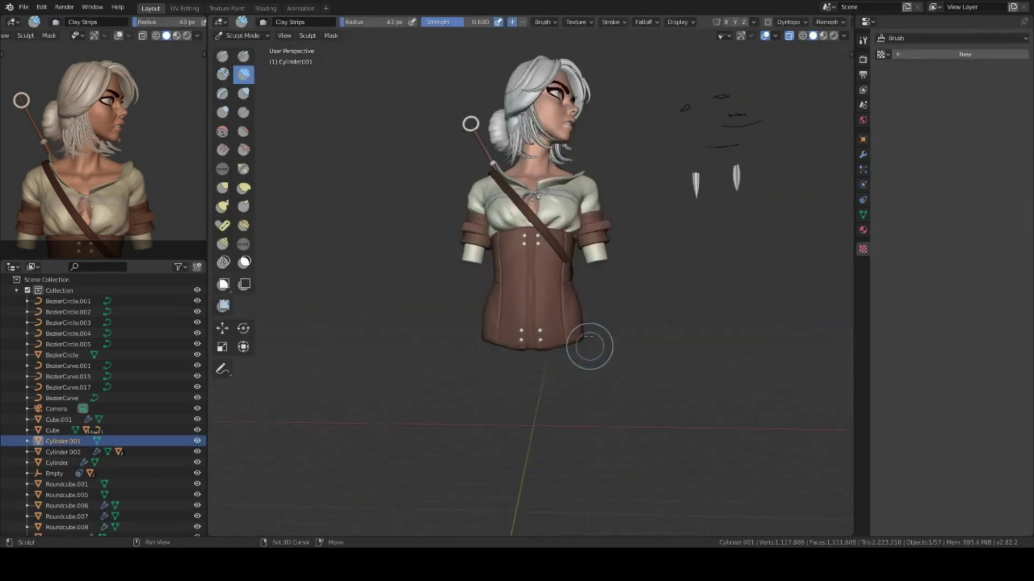
# Reshape the corset's side silhouette with the Elastic Deform brush.
pyautogui.hotkey('shift', 'space')
pyautogui.scroll(2, 585, 318)
pyautogui.scroll(2, 605, 286)
pyautogui.moveTo(605, 286); pyautogui.dragTo(597, 306, button='middle')
pyautogui.moveTo(603, 251)
pyautogui.mouseDown(button='middle')
pyautogui.moveTo(540, 249)
pyautogui.moveTo(605, 316)
pyautogui.moveTo(582, 248)
pyautogui.moveTo(588, 261)
pyautogui.moveTo(572, 263)
pyautogui.mouseUp(button='middle')
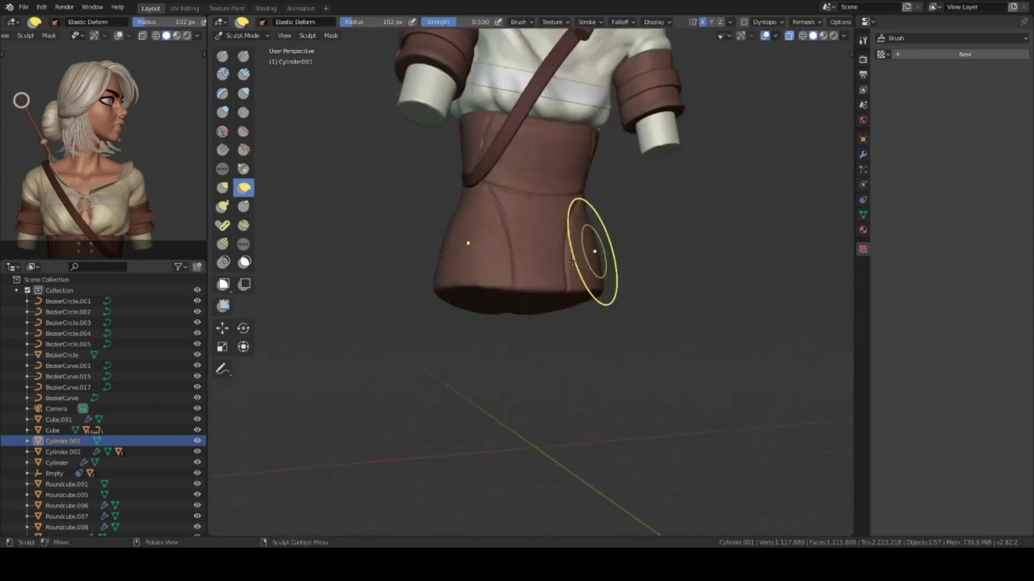
pyautogui.scroll(-4, 572, 262)
# Refine the corset's front and right-side silhouette with Elastic Deform.
pyautogui.press('KP_1')
pyautogui.scroll(5, 604, 267)
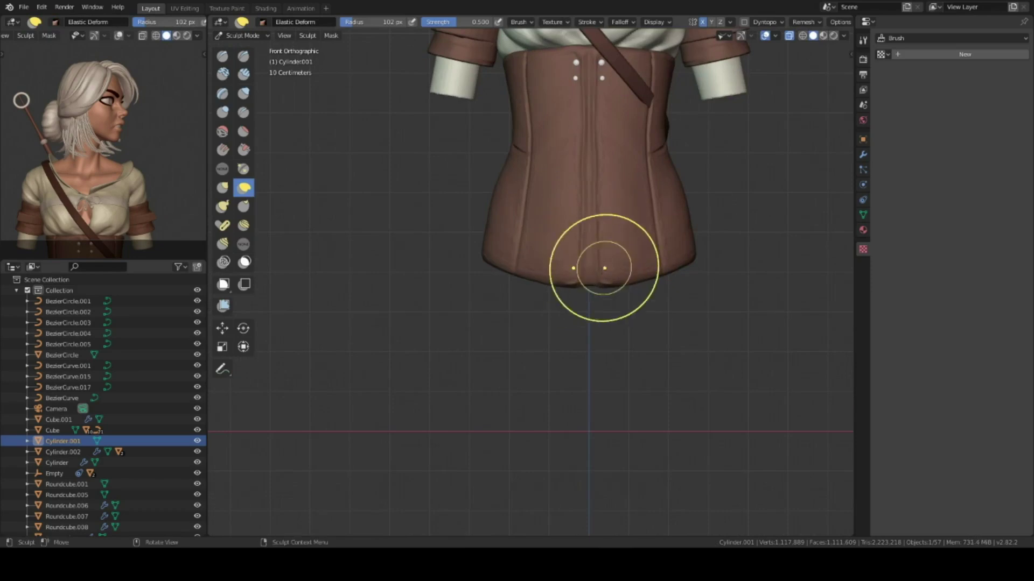
pyautogui.keyDown('shift'); pyautogui.moveTo(654, 113); pyautogui.dragTo(655, 291, button='middle'); pyautogui.keyUp('shift')
pyautogui.scroll(1, 656, 291)
pyautogui.scroll(1, 655, 291)
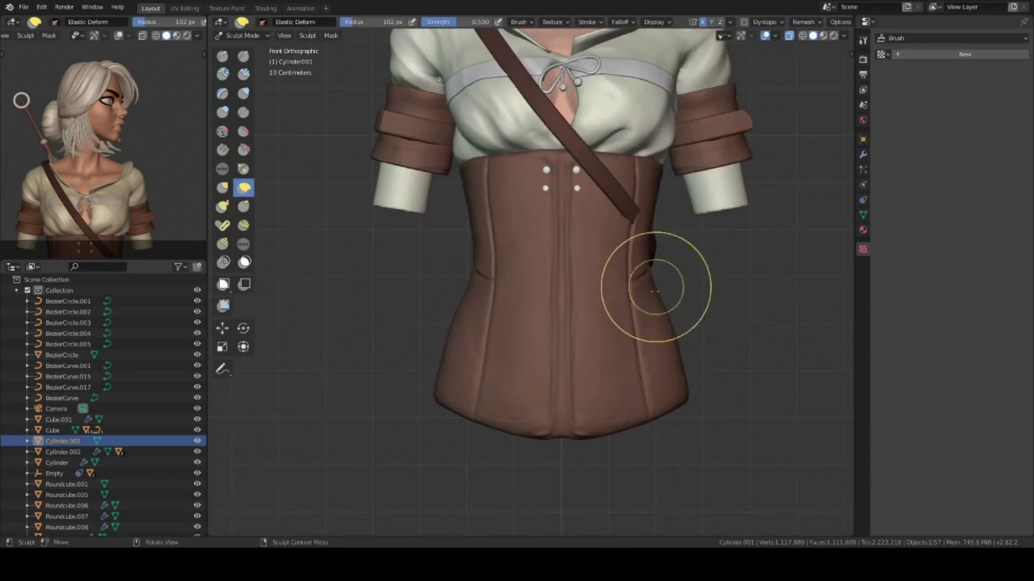
pyautogui.moveTo(659, 217); pyautogui.dragTo(736, 225, button='middle')
pyautogui.scroll(-3, 624, 192)
pyautogui.moveTo(623, 193)
pyautogui.mouseDown(button='middle')
pyautogui.moveTo(565, 303)
pyautogui.moveTo(603, 226)
pyautogui.mouseUp(button='middle')
# Back in Object Mode, select and reposition a corset button.
pyautogui.hotkey('ctrl', 'Tab')
pyautogui.click(562, 298)
pyautogui.scroll(3, 634, 155)
pyautogui.click(619, 136)
pyautogui.hotkey('ctrl', 'z')
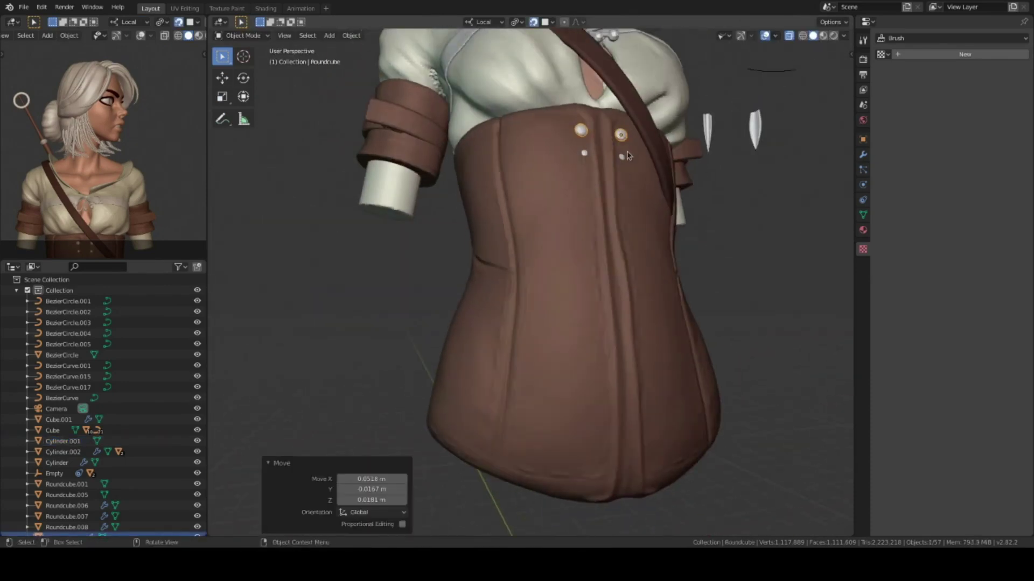
pyautogui.moveTo(634, 155); pyautogui.dragTo(623, 410, button='middle')
# With X-Ray on, move the upper-right lower Roundcube button into place.
pyautogui.click(844, 35)
pyautogui.hotkey('alt', 'z')
pyautogui.click(604, 295)
pyautogui.press('g')
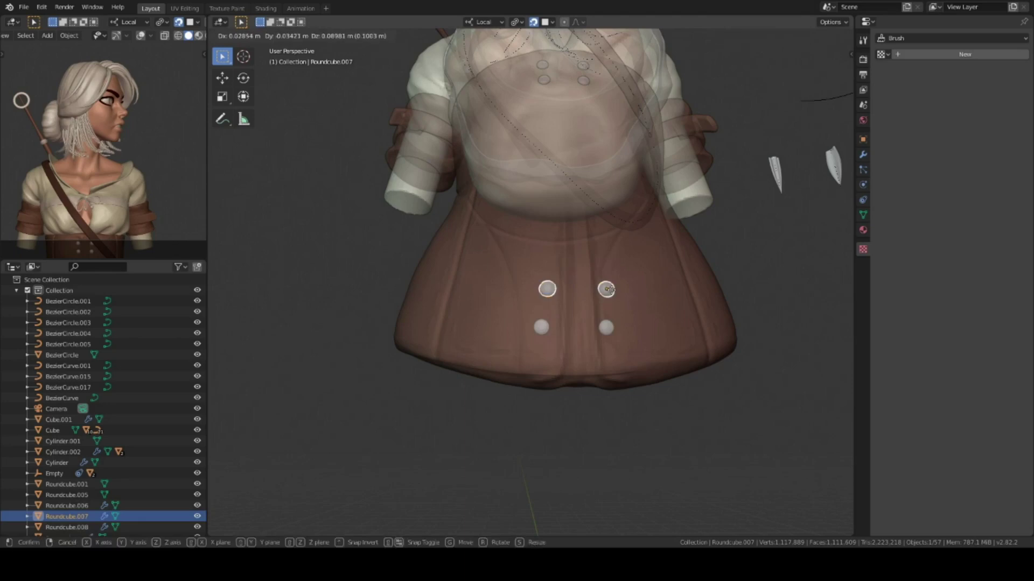
pyautogui.click(843, 35)
pyautogui.hotkey('alt', 'z')
pyautogui.press('KP_1')
# Deselect everything and place the 3D cursor where the new object should appear.
pyautogui.press('a')
pyautogui.hotkey('alt', 'a')
pyautogui.scroll(-3, 619, 253)
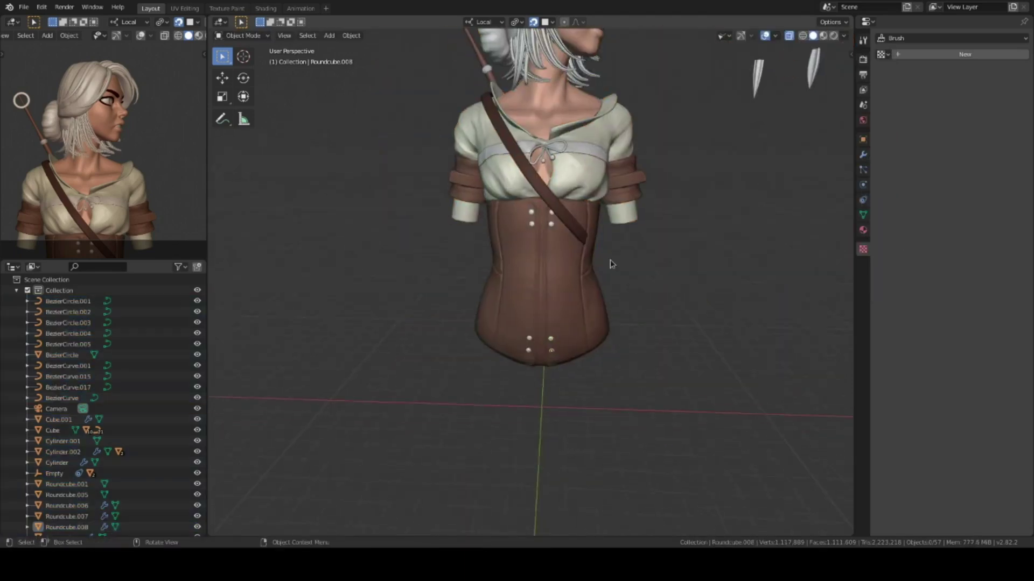
pyautogui.scroll(-2, 557, 331)
pyautogui.scroll(2, 583, 231)
pyautogui.keyDown('shift'); pyautogui.rightClick(579, 227); pyautogui.keyUp('shift')
# Add a cube and scale it along Y into a thin slab.
pyautogui.hotkey('shift', 'a')
pyautogui.press('Escape')
pyautogui.moveTo(652, 307)
pyautogui.mouseDown(button='middle')
pyautogui.moveTo(640, 253)
pyautogui.moveTo(700, 314)
pyautogui.mouseUp(button='middle')
pyautogui.hotkey('shift', 'a')
pyautogui.click(662, 252)
pyautogui.press('s')
pyautogui.press('y')
pyautogui.click(700, 315)
pyautogui.press('KP_1')
# Select an edge of the slab and show its item transform values in the sidebar.
pyautogui.press('Tab')
pyautogui.moveTo(639, 231); pyautogui.dragTo(622, 289, button='middle')
pyautogui.press('2')
pyautogui.click(622, 290)
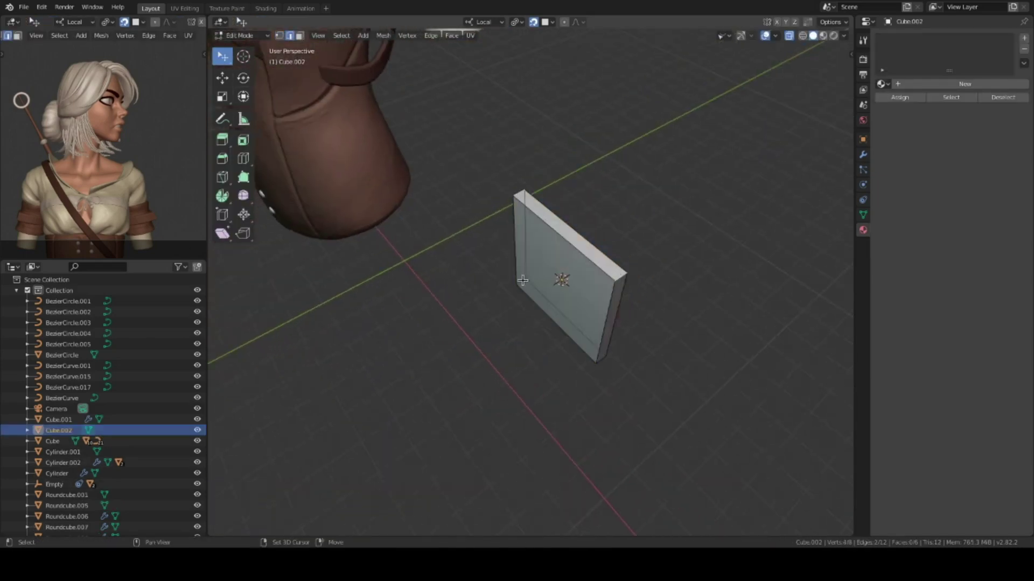
pyautogui.press('n')
pyautogui.click(847, 54)
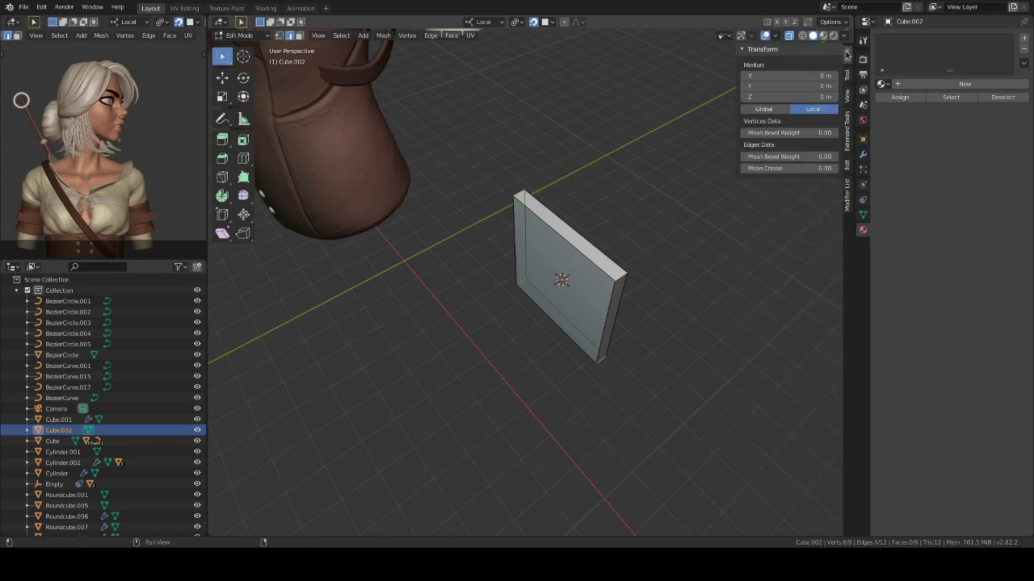
# Add a Bevel modifier limited to Weight, with face strength applied to all faces.
pyautogui.press('Tab')
pyautogui.click(863, 154)
pyautogui.click(996, 74)
pyautogui.click(797, 110)
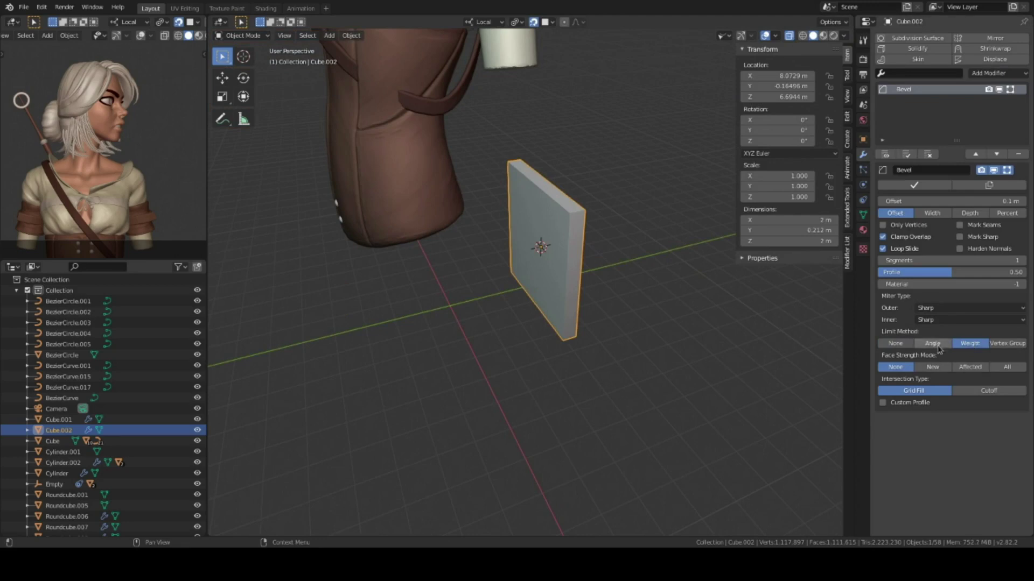
pyautogui.moveTo(603, 270); pyautogui.dragTo(606, 295, button='middle')
pyautogui.moveTo(939, 272); pyautogui.dragTo(958, 272)
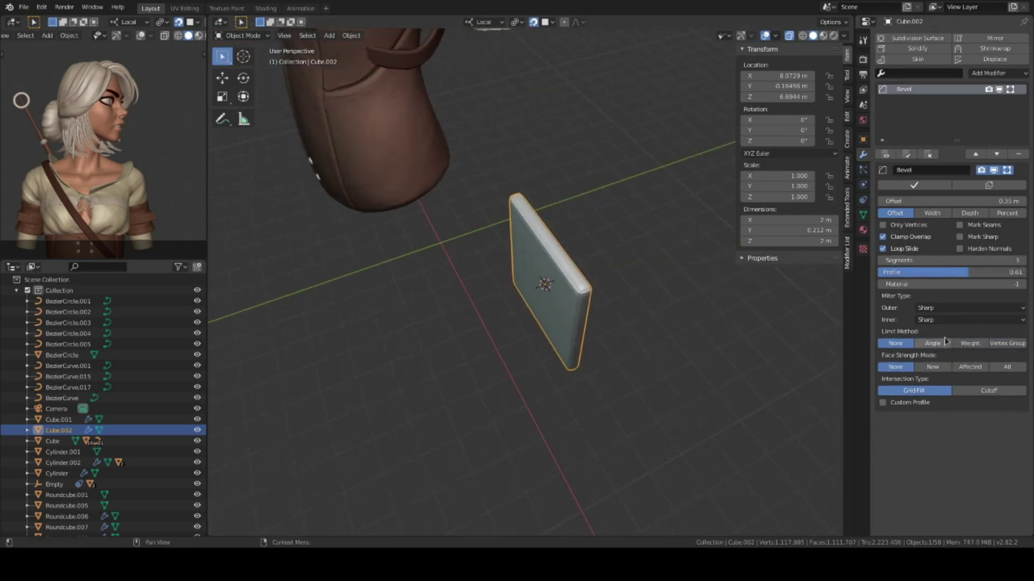
pyautogui.click(969, 343)
pyautogui.click(994, 368)
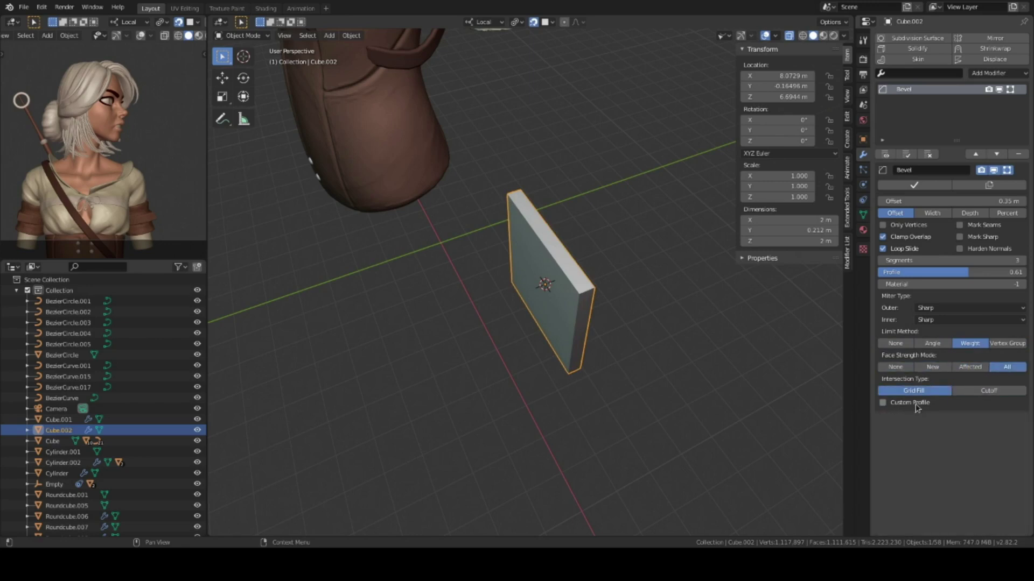
# Set the slab edges' bevel weight near 1 and try a custom bevel profile.
pyautogui.moveTo(729, 298); pyautogui.dragTo(715, 301, button='middle')
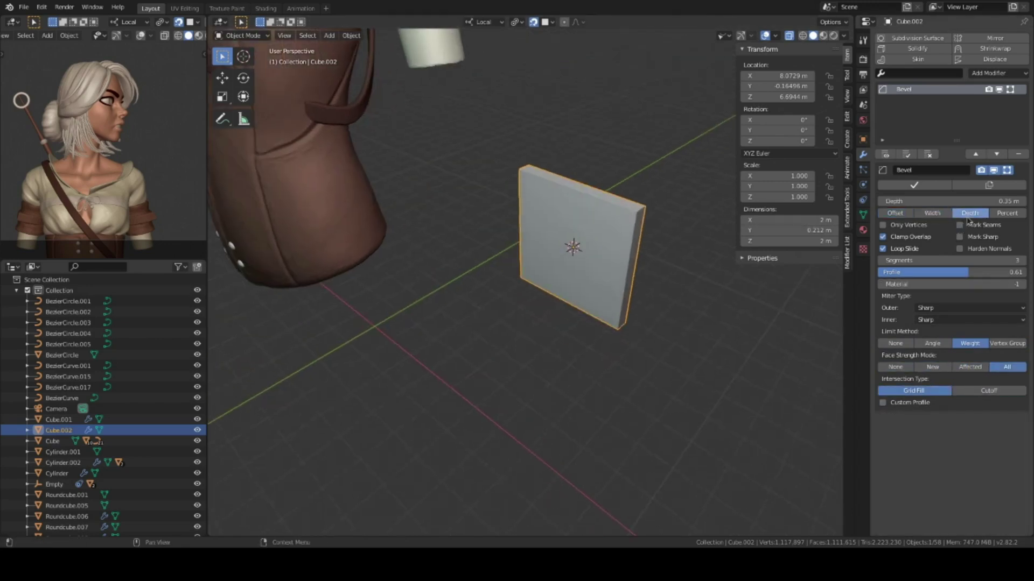
pyautogui.press('Tab')
pyautogui.moveTo(596, 270); pyautogui.dragTo(822, 133, button='middle')
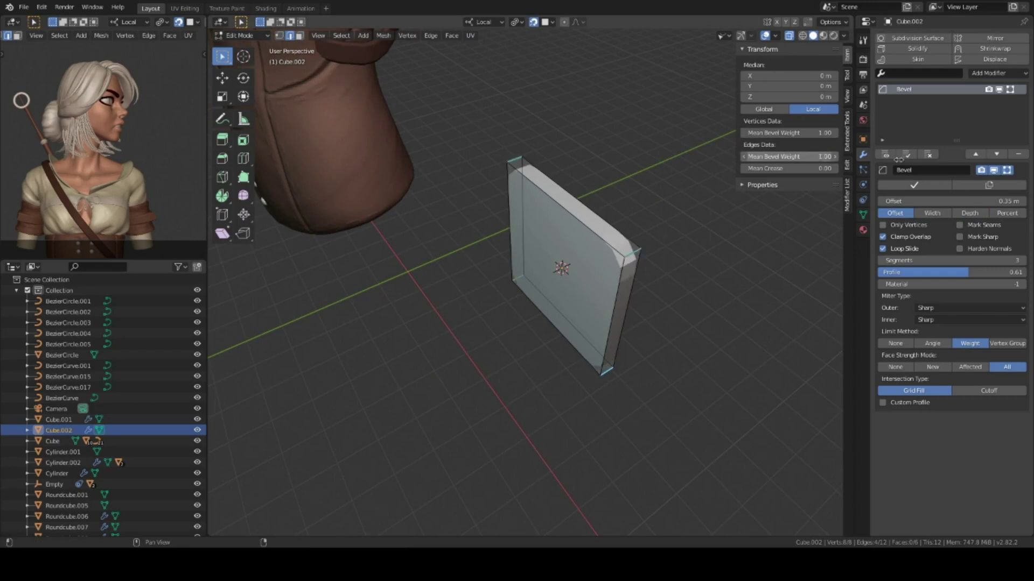
pyautogui.moveTo(898, 159); pyautogui.dragTo(941, 312, button='middle')
pyautogui.click(883, 402)
pyautogui.scroll(-4, 961, 409)
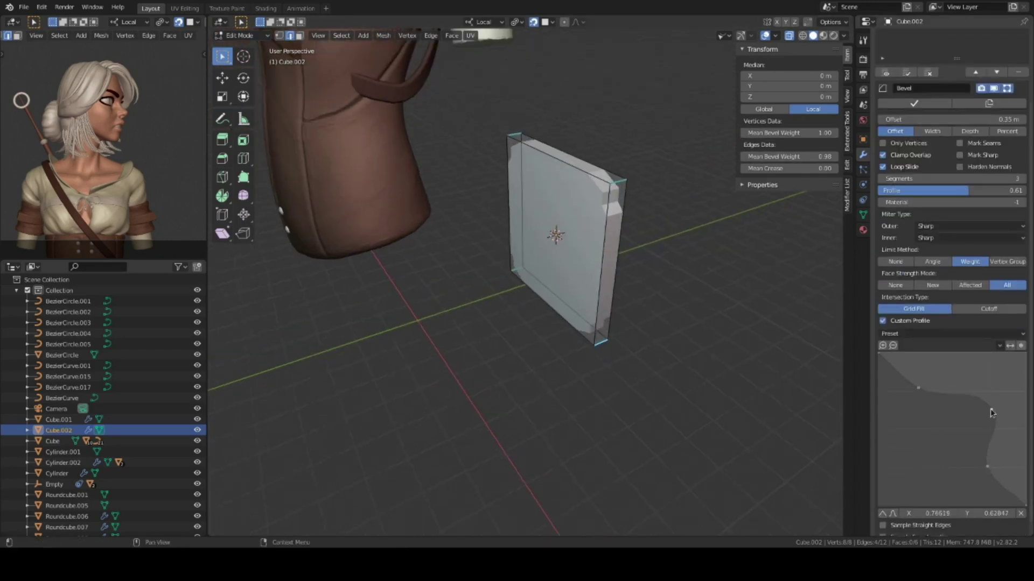
# Turn off Custom Profile and drop the bevel Segments to 1.
pyautogui.moveTo(565, 302); pyautogui.dragTo(637, 282, button='middle')
pyautogui.press('Tab')
pyautogui.click(883, 320)
pyautogui.moveTo(954, 280); pyautogui.dragTo(934, 280)
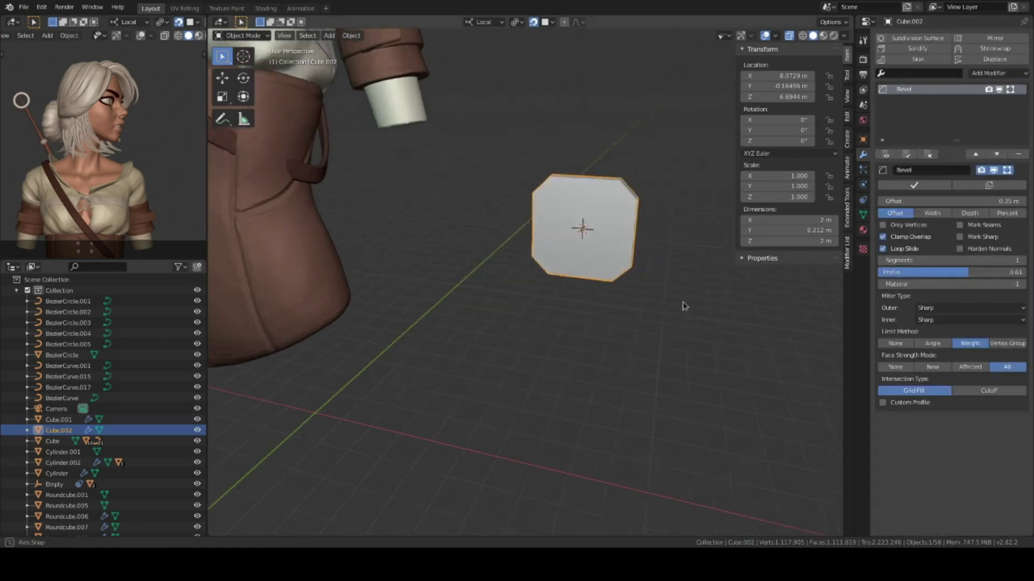
pyautogui.moveTo(682, 302); pyautogui.dragTo(634, 241, button='middle')
# Add a Round Cube stud scaled to about 0.58 in front view.
pyautogui.press('Tab')
pyautogui.press('Tab')
pyautogui.press('KP_1')
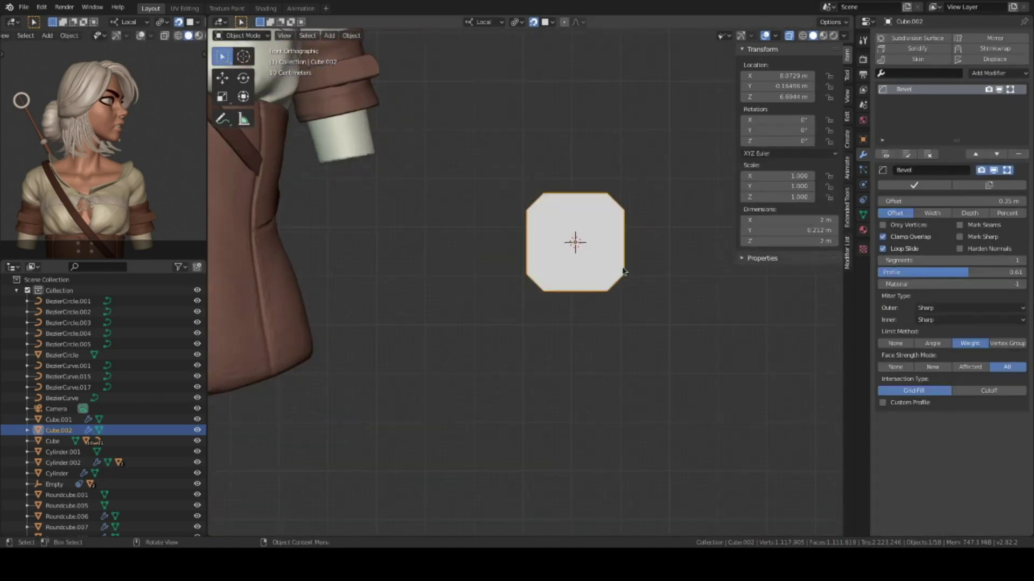
pyautogui.hotkey('shift', 'a')
pyautogui.click(710, 411)
pyautogui.press('s')
pyautogui.click(648, 333)
# Flatten the Round Cube stud into a shallow dome on the plate.
pyautogui.moveTo(649, 334); pyautogui.dragTo(737, 383, button='middle')
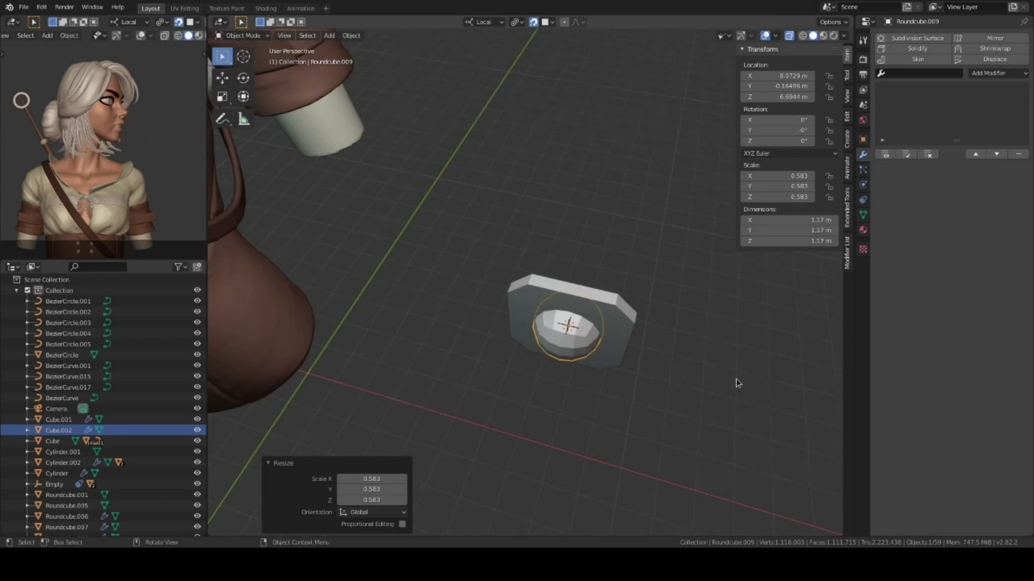
pyautogui.press('KP_1')
pyautogui.press('KP_3')
pyautogui.press('Tab')
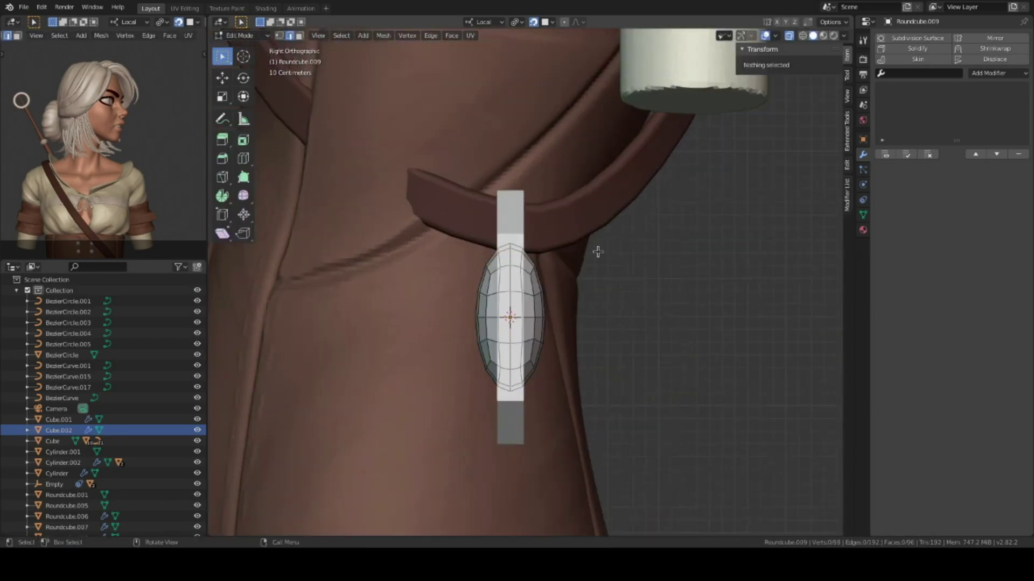
pyautogui.press('a')
pyautogui.press('Tab')
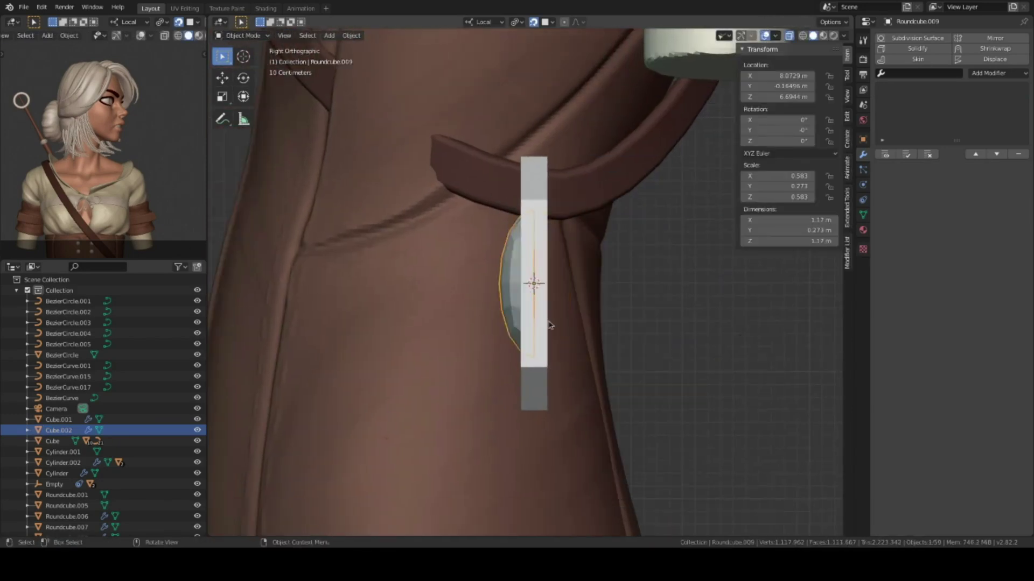
pyautogui.press('KP_1')
pyautogui.rightClick(612, 282)
pyautogui.press('Escape')
pyautogui.press('Tab')
pyautogui.press('Tab')
# Add a torus ring, rotate it to face front, shrink it and place it on the plate.
pyautogui.hotkey('shift', 'a')
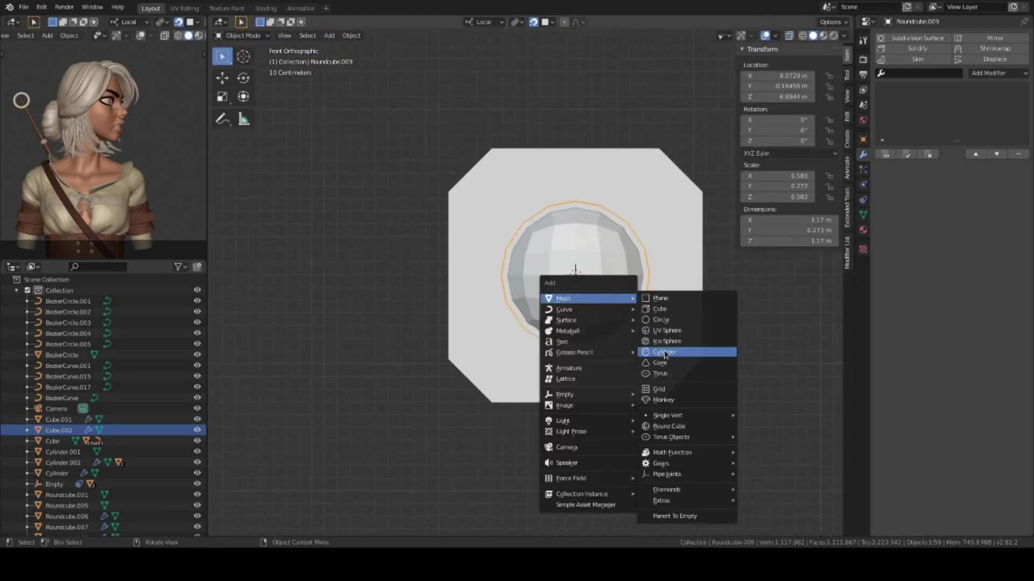
pyautogui.click(663, 374)
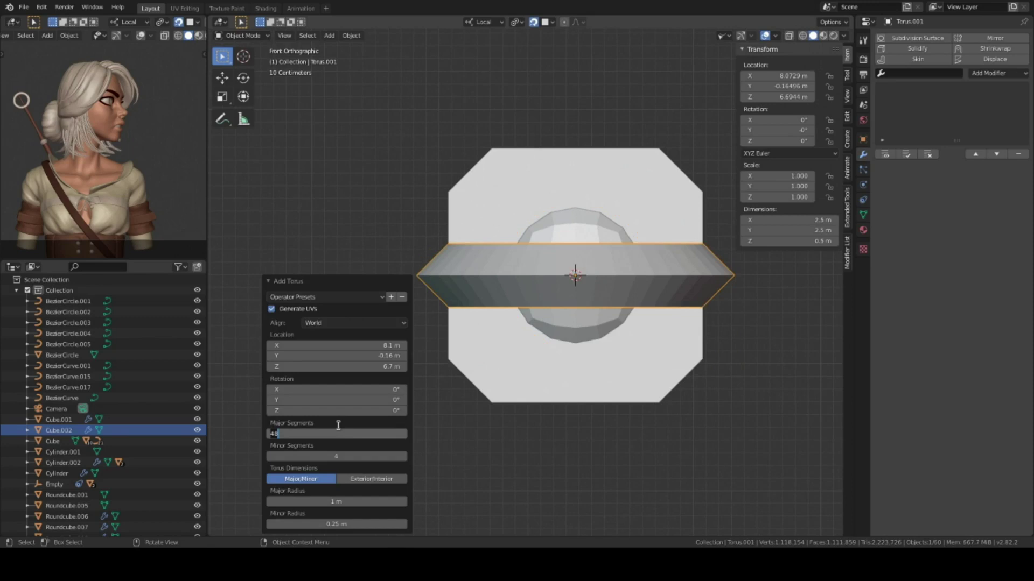
pyautogui.press('r')
pyautogui.click(669, 197)
pyautogui.press('s')
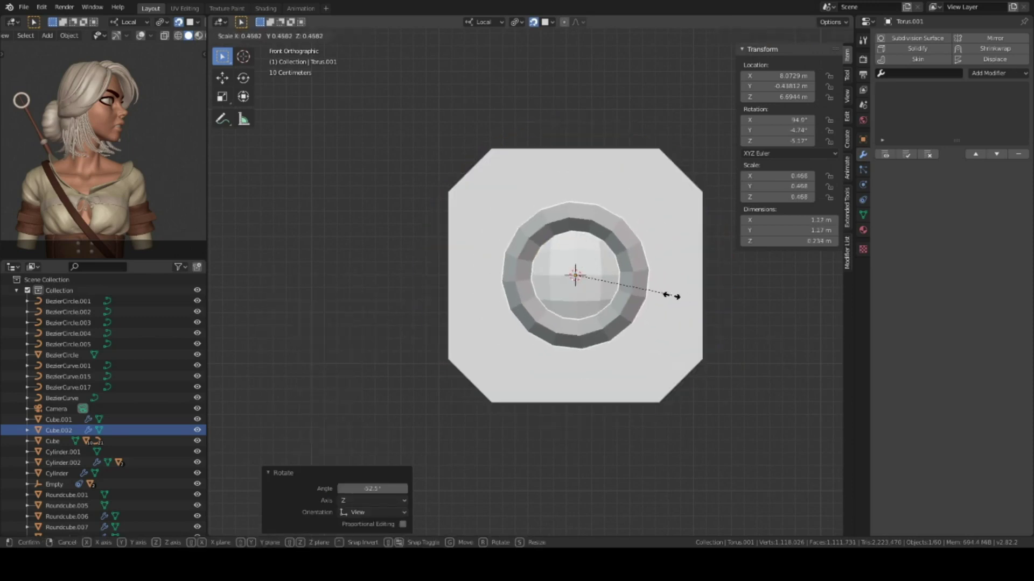
pyautogui.click(669, 295)
pyautogui.moveTo(669, 296); pyautogui.dragTo(590, 354, button='middle')
pyautogui.click(640, 359)
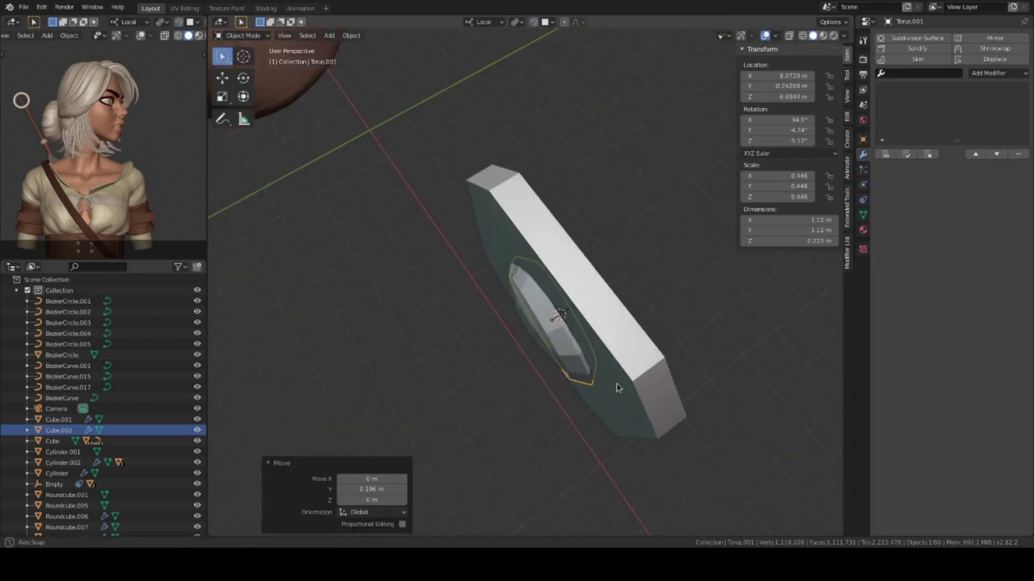
# Clear the ring's leftover tilt to 0 and enlarge it slightly.
pyautogui.press('KP_7')
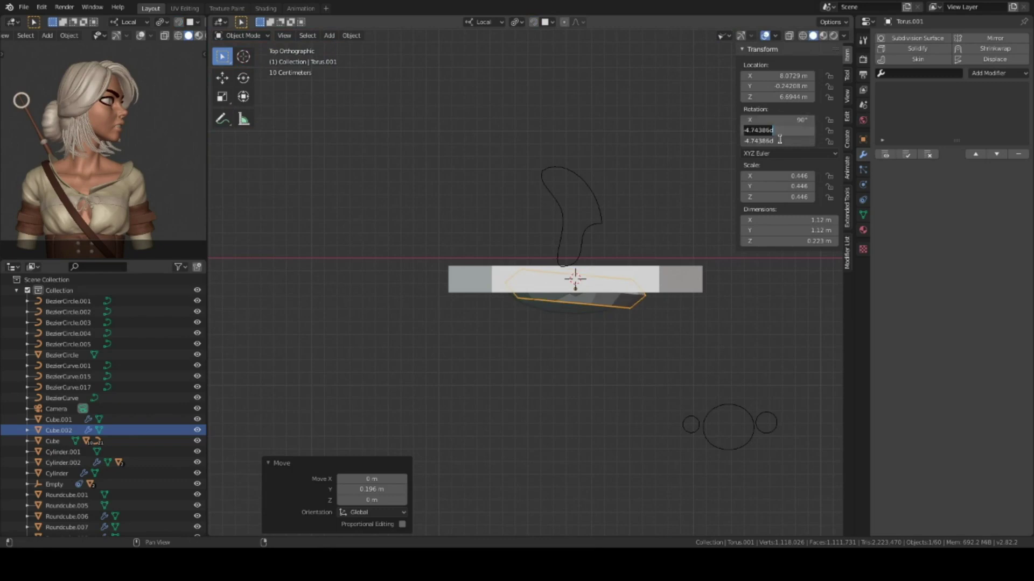
pyautogui.write('0')
pyautogui.press('Return')
pyautogui.moveTo(619, 301); pyautogui.dragTo(576, 276, button='middle')
pyautogui.press('s')
pyautogui.click(660, 293)
pyautogui.moveTo(660, 294); pyautogui.dragTo(666, 269, button='middle')
# Inset the plate's front face into a border and recess the inner panel.
pyautogui.click(666, 269)
pyautogui.press('Tab')
pyautogui.moveTo(555, 288); pyautogui.dragTo(650, 307, button='middle')
pyautogui.click(680, 287)
pyautogui.press('i')
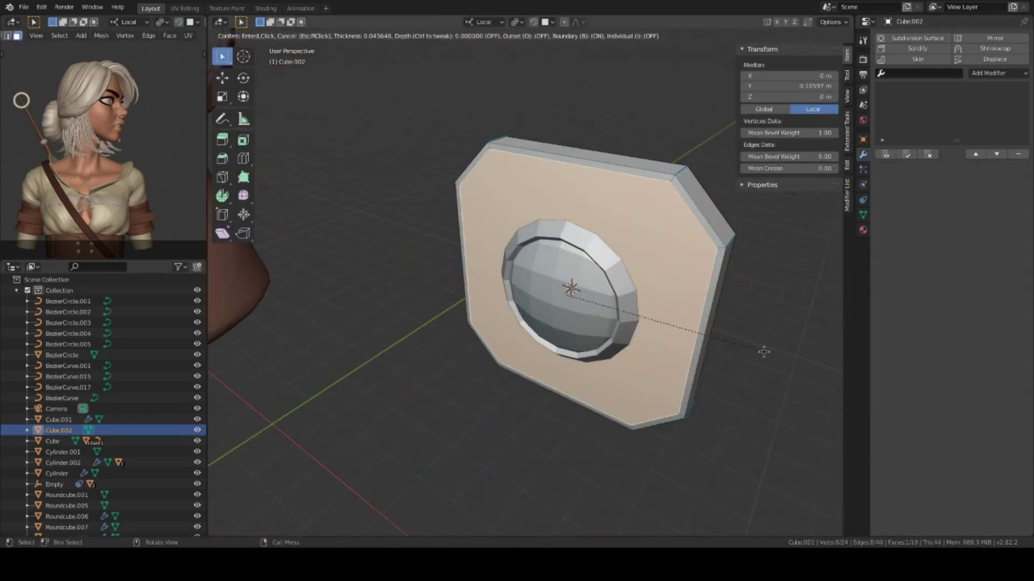
pyautogui.click(745, 354)
pyautogui.moveTo(692, 237); pyautogui.dragTo(736, 297, button='middle')
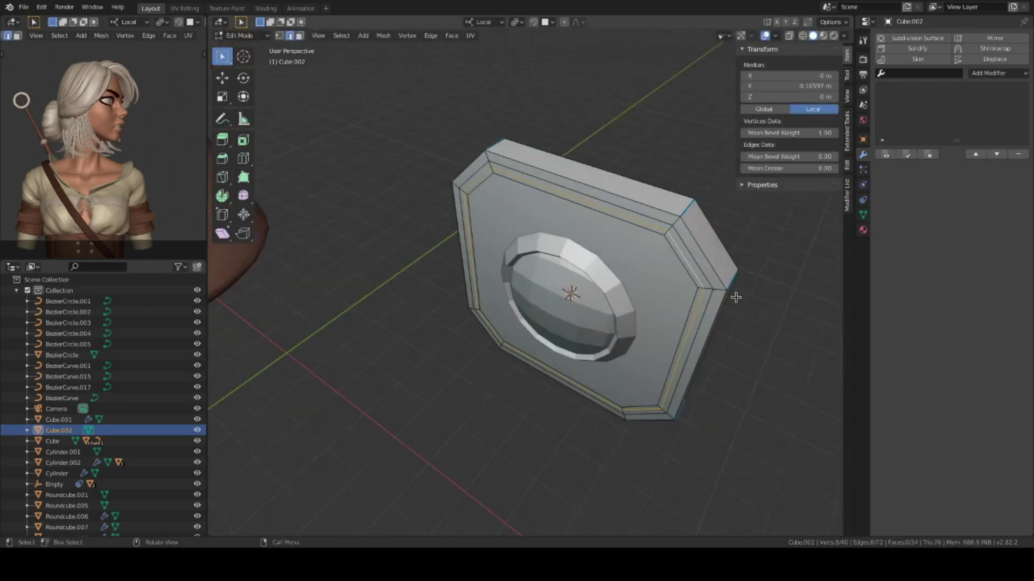
pyautogui.click(741, 303)
# Exit local view to show the whole bust alongside the finished badge.
pyautogui.press('Tab')
pyautogui.press('KP_1')
pyautogui.click(655, 309)
pyautogui.moveTo(656, 309); pyautogui.dragTo(668, 256, button='middle')
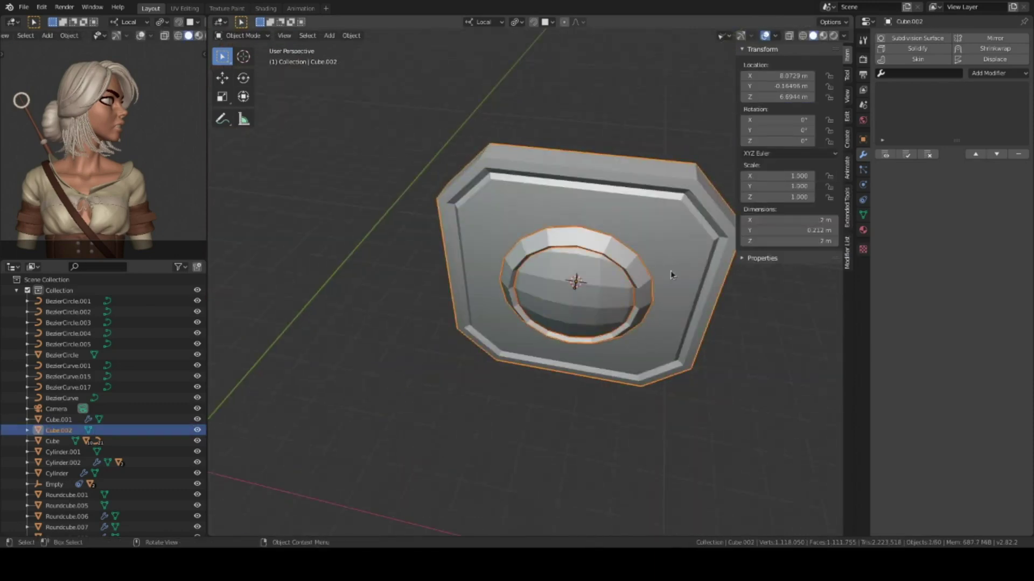
pyautogui.hotkey('alt', 'a')
pyautogui.press('KP_1')
pyautogui.press('KP_Divide')
pyautogui.keyDown('shift'); pyautogui.moveTo(592, 354); pyautogui.dragTo(539, 265, button='middle'); pyautogui.keyUp('shift')
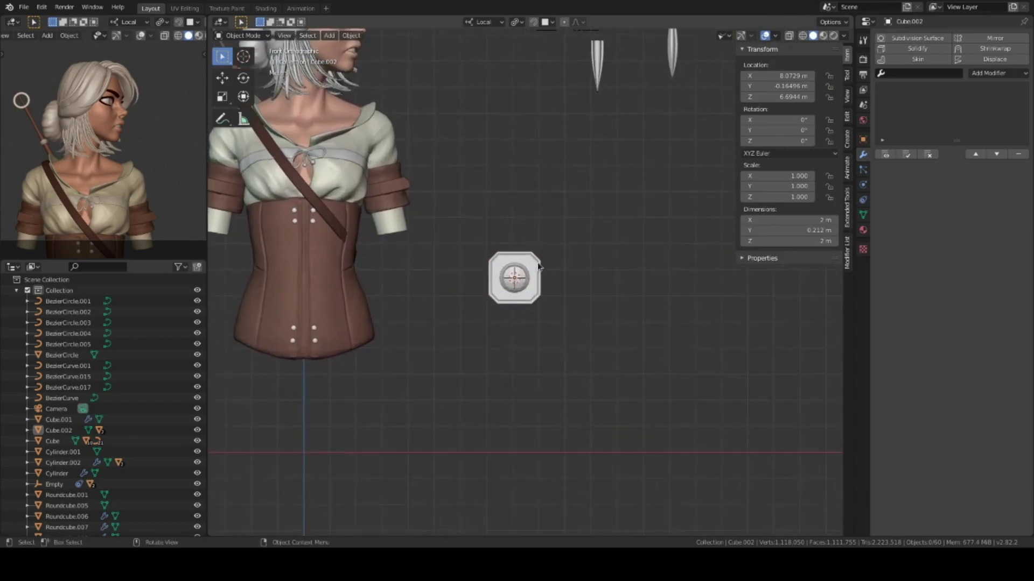
pyautogui.keyDown('shift'); pyautogui.moveTo(417, 275); pyautogui.dragTo(573, 275, button='middle'); pyautogui.keyUp('shift')
# Add a Bezier circle, scale it around the waist, and give it a Shrinkwrap modifier.
pyautogui.hotkey('shift', 'a')
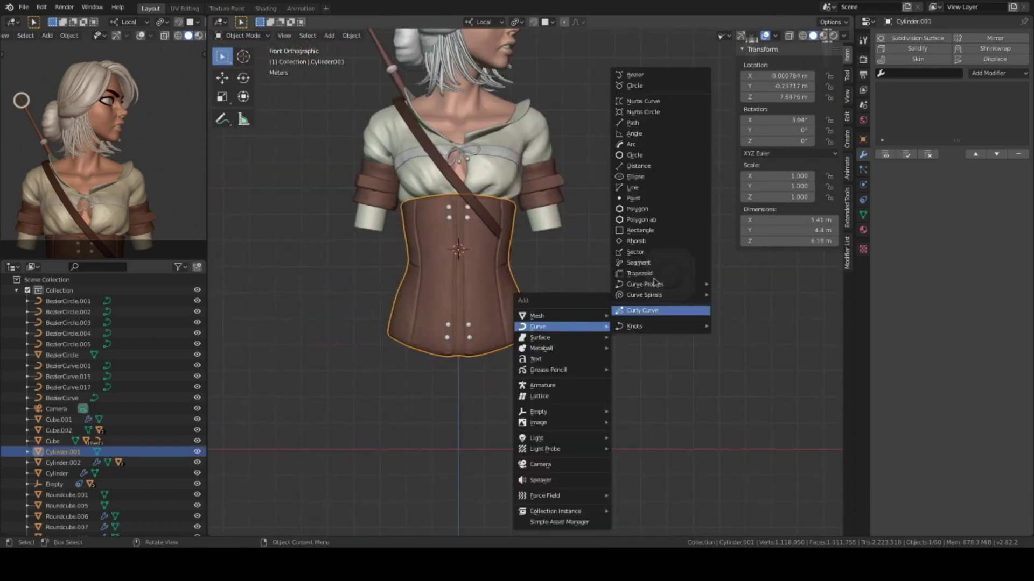
pyautogui.moveTo(563, 327)
pyautogui.click(657, 89)
pyautogui.press('s')
pyautogui.click(670, 179)
pyautogui.click(990, 73)
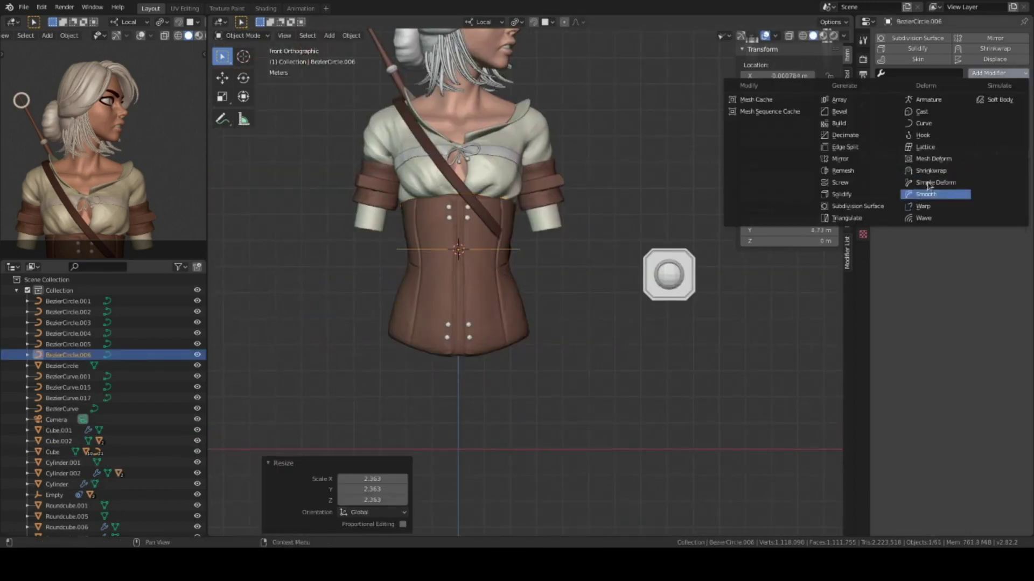
pyautogui.click(931, 170)
# Lower the circle to the waist and tilt it to follow the waistline.
pyautogui.scroll(2, 540, 277)
pyautogui.click(535, 288)
pyautogui.moveTo(535, 288); pyautogui.dragTo(640, 313, button='middle')
pyautogui.press('r')
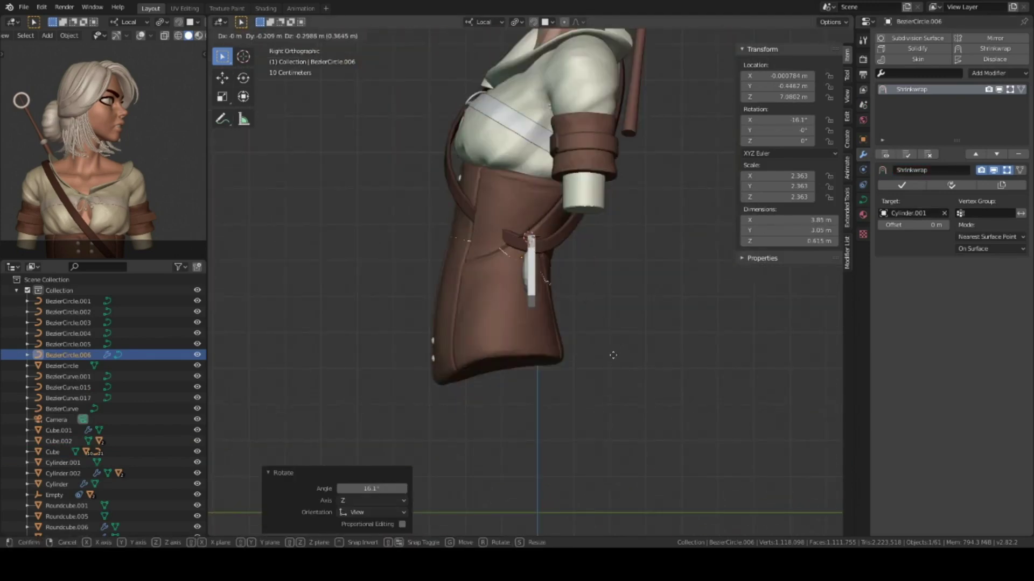
pyautogui.click(613, 355)
pyautogui.moveTo(613, 355); pyautogui.dragTo(655, 352, button='middle')
pyautogui.press('KP_1')
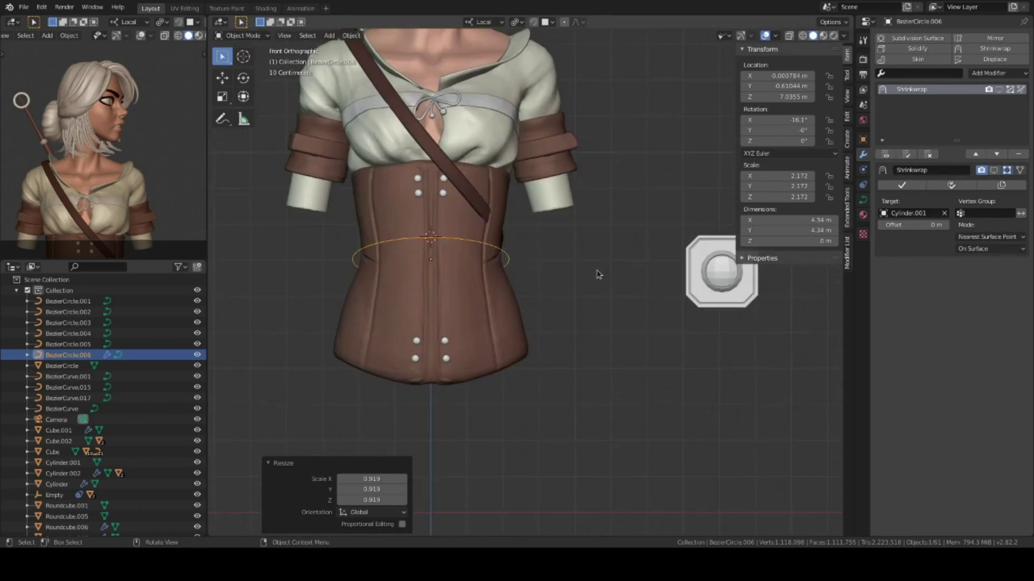
pyautogui.scroll(-2, 595, 283)
# Give the badge Cube.002 an Array modifier and a Curve modifier using the circle.
pyautogui.click(649, 272)
pyautogui.scroll(2, 644, 253)
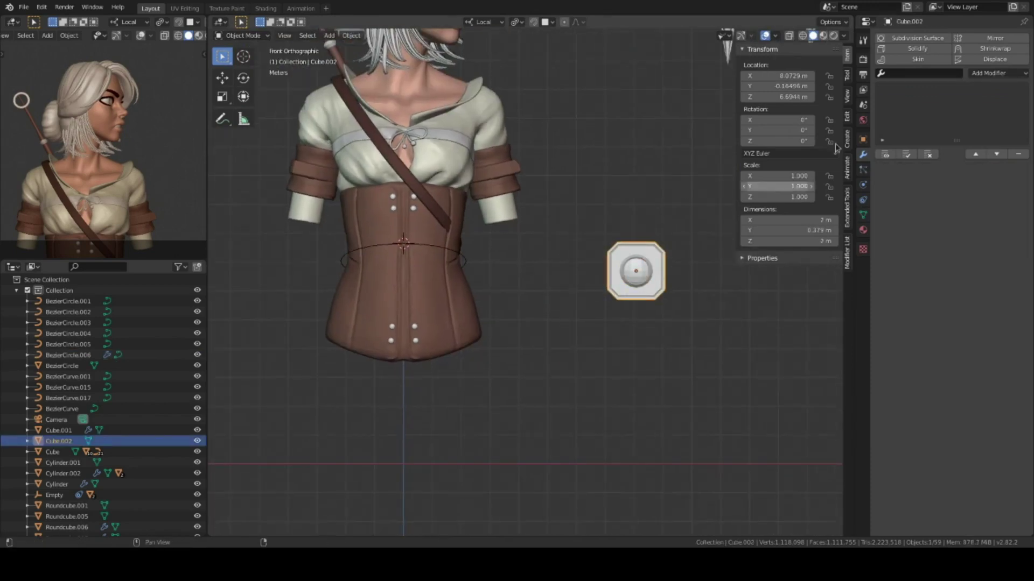
pyautogui.click(999, 73)
pyautogui.click(797, 95)
pyautogui.click(999, 73)
pyautogui.click(889, 118)
# Shrink the plated belt and apply its scale.
pyautogui.moveTo(539, 291)
pyautogui.mouseDown(button='middle')
pyautogui.moveTo(438, 296)
pyautogui.moveTo(485, 301)
pyautogui.mouseUp(button='middle')
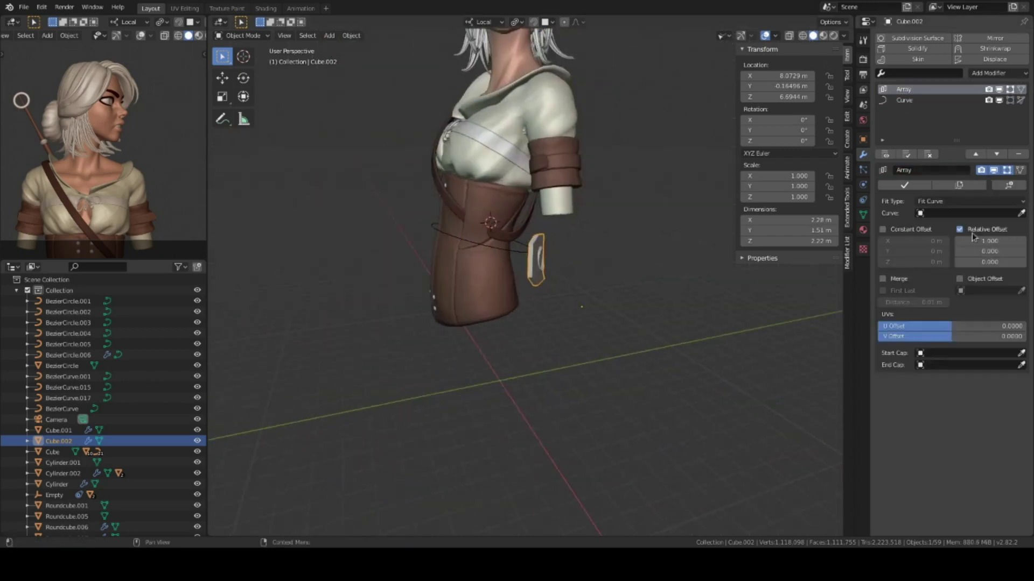
pyautogui.moveTo(580, 306)
pyautogui.mouseDown(button='middle')
pyautogui.moveTo(608, 358)
pyautogui.moveTo(628, 306)
pyautogui.moveTo(631, 367)
pyautogui.mouseUp(button='middle')
pyautogui.scroll(3, 628, 307)
pyautogui.press('s')
pyautogui.click(669, 346)
pyautogui.scroll(-2, 592, 323)
pyautogui.hotkey('ctrl', 'a')
pyautogui.click(631, 377)
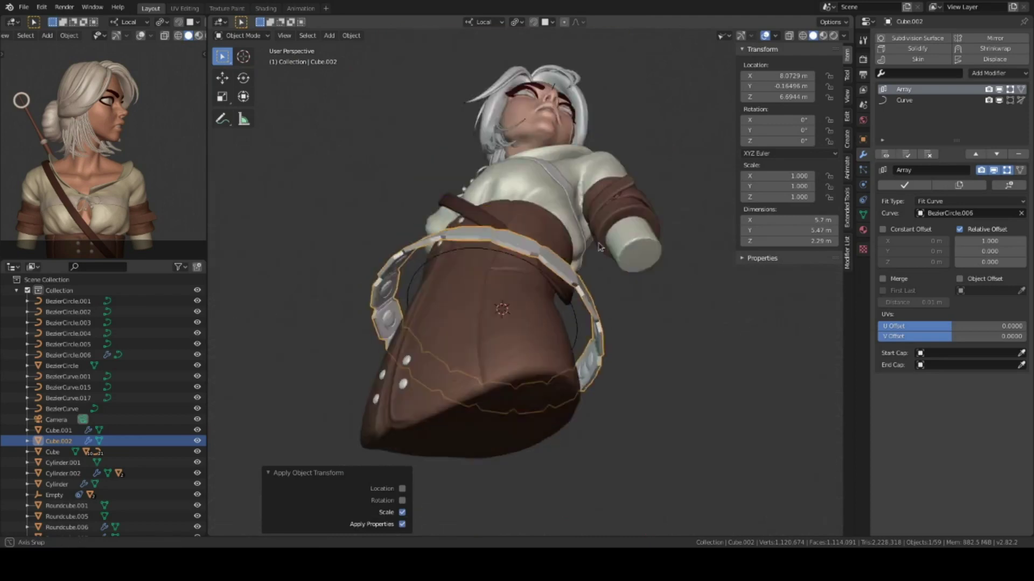
# Enlarge the belt from the side view and apply its scale again.
pyautogui.press('KP_3')
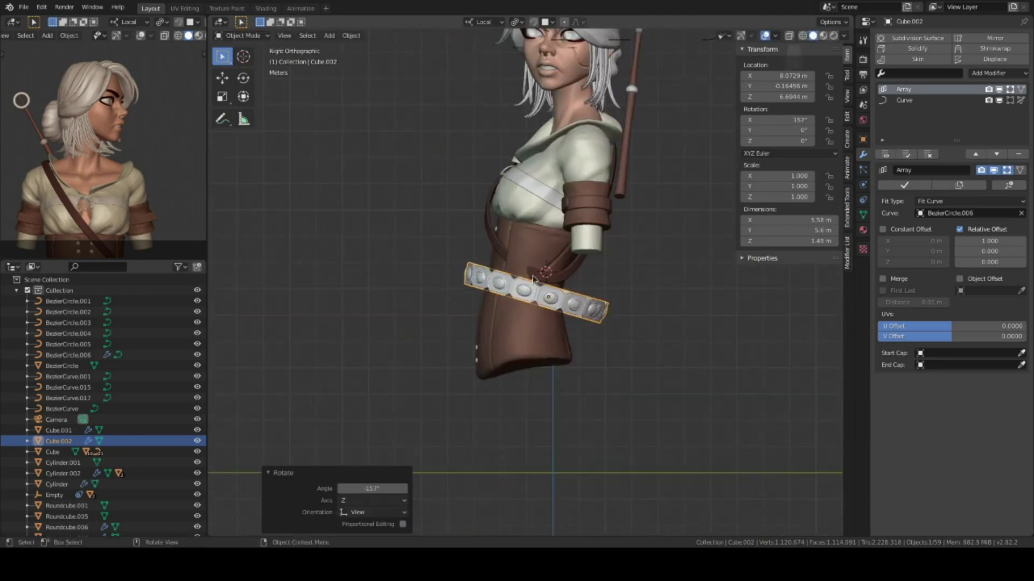
pyautogui.scroll(1, 532, 279)
pyautogui.press('s')
pyautogui.click(611, 361)
pyautogui.hotkey('ctrl', 'a')
pyautogui.click(624, 377)
pyautogui.moveTo(624, 377)
pyautogui.mouseDown(button='middle')
pyautogui.moveTo(600, 317)
pyautogui.moveTo(657, 328)
pyautogui.mouseUp(button='middle')
# Shrink the waist circle, then reselect the belt and apply its scale.
pyautogui.click(657, 329)
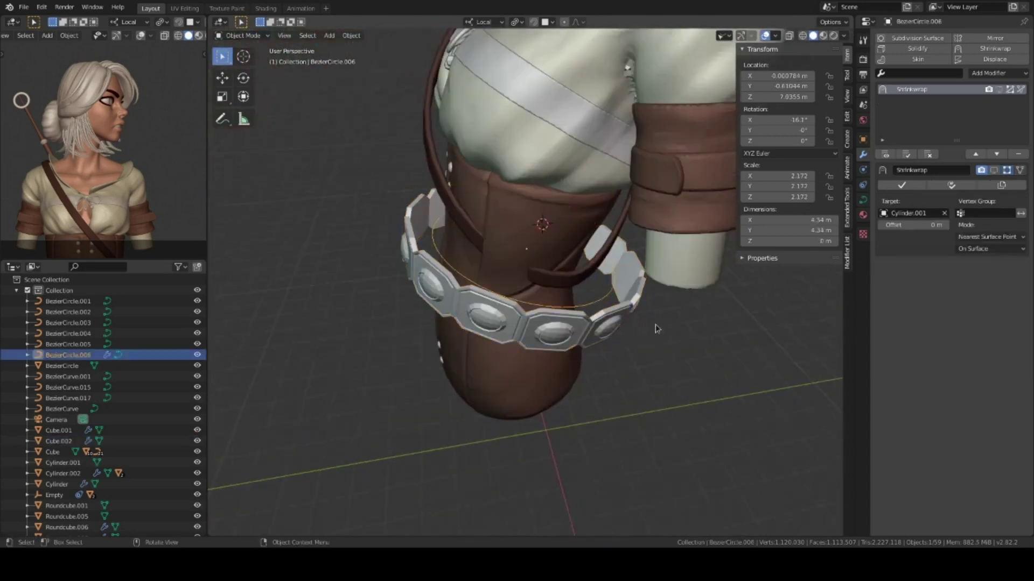
pyautogui.click(629, 324)
pyautogui.press('KP_3')
pyautogui.moveTo(696, 270)
pyautogui.mouseDown(button='middle')
pyautogui.moveTo(654, 318)
pyautogui.moveTo(560, 317)
pyautogui.moveTo(660, 273)
pyautogui.moveTo(576, 282)
pyautogui.moveTo(561, 296)
pyautogui.mouseUp(button='middle')
pyautogui.click(603, 310)
pyautogui.hotkey('ctrl', 'a')
# Snap the belt to the 3D cursor, move it along one axis, and edit the waist circle.
pyautogui.hotkey('shift', 's')
pyautogui.click(654, 263)
pyautogui.press('KP_1')
pyautogui.press('g')
pyautogui.click(601, 307)
pyautogui.click(561, 298)
pyautogui.press('Tab')
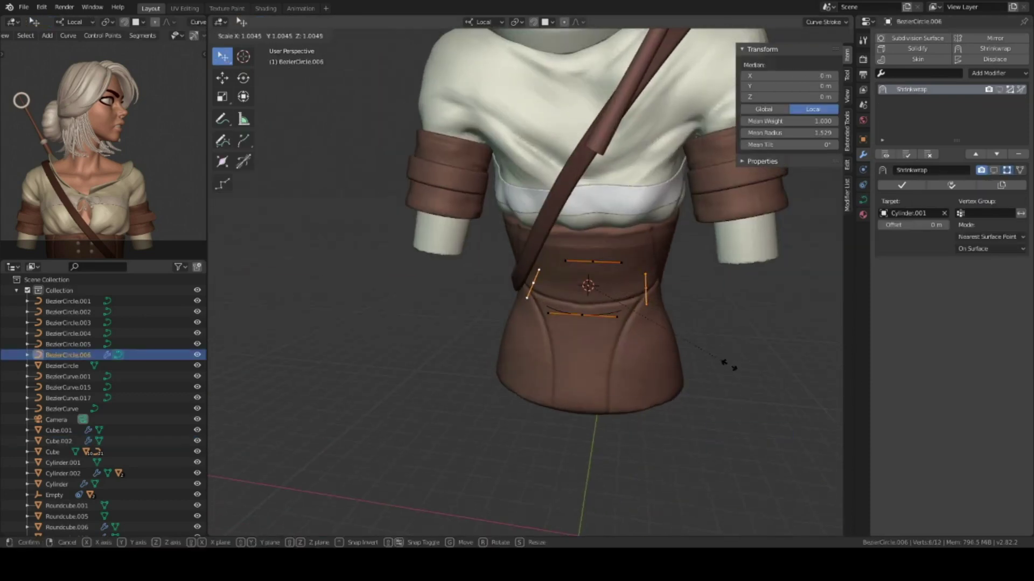
# Resize the waist circle's points and return to Object Mode.
pyautogui.click(775, 377)
pyautogui.moveTo(776, 377); pyautogui.dragTo(539, 296, button='middle')
pyautogui.click(509, 273)
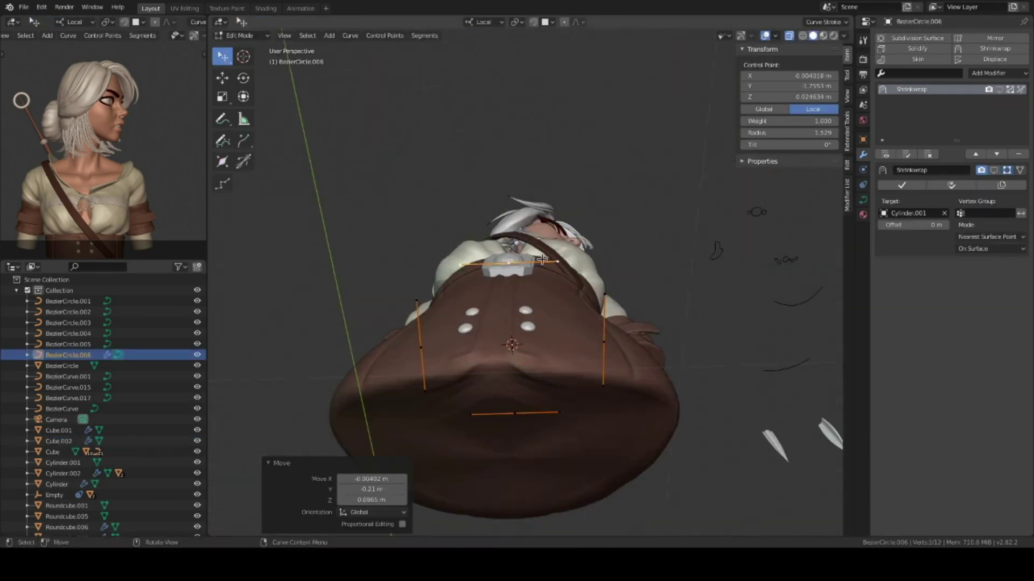
pyautogui.press('Tab')
# Resize the belt Cube.002 and apply its scale.
pyautogui.click(542, 259)
pyautogui.moveTo(542, 259); pyautogui.dragTo(592, 301, button='middle')
pyautogui.scroll(2, 653, 333)
pyautogui.moveTo(652, 333)
pyautogui.mouseDown(button='middle')
pyautogui.moveTo(622, 338)
pyautogui.moveTo(637, 316)
pyautogui.moveTo(629, 383)
pyautogui.moveTo(578, 273)
pyautogui.mouseUp(button='middle')
pyautogui.click(624, 353)
pyautogui.hotkey('ctrl', 'a')
pyautogui.click(595, 316)
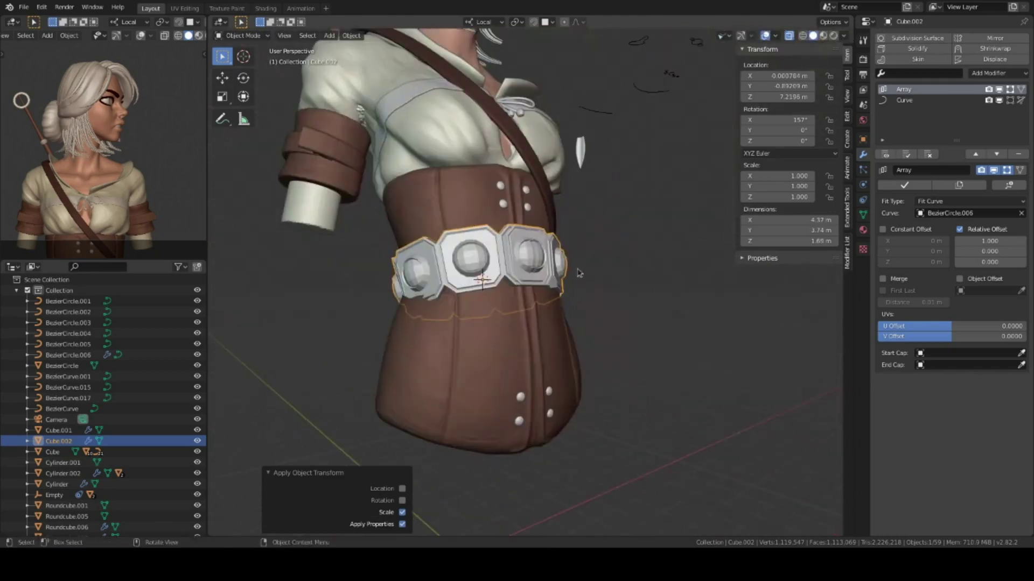
pyautogui.moveTo(699, 210)
pyautogui.mouseDown(button='middle')
pyautogui.moveTo(611, 330)
pyautogui.moveTo(555, 278)
pyautogui.moveTo(634, 300)
pyautogui.moveTo(623, 243)
pyautogui.moveTo(560, 273)
pyautogui.moveTo(611, 269)
pyautogui.moveTo(846, 36)
pyautogui.mouseUp(button='middle')
# In X-ray view, move the waist circle's points to reshape the belt.
pyautogui.click(560, 273)
pyautogui.press('Tab')
pyautogui.press('Tab')
pyautogui.click(560, 273)
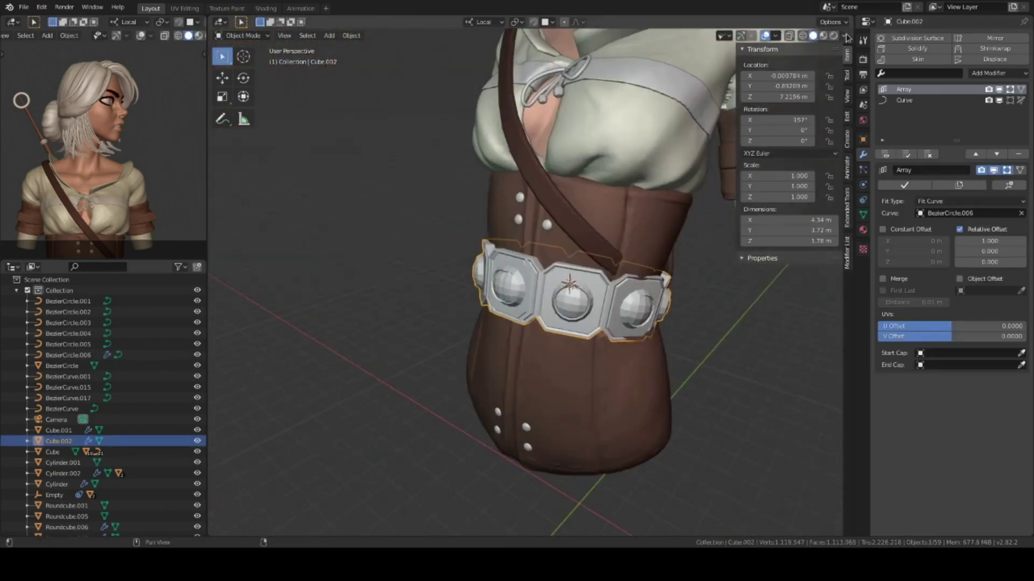
pyautogui.moveTo(640, 327); pyautogui.dragTo(592, 301, button='middle')
pyautogui.click(843, 35)
pyautogui.click(781, 205)
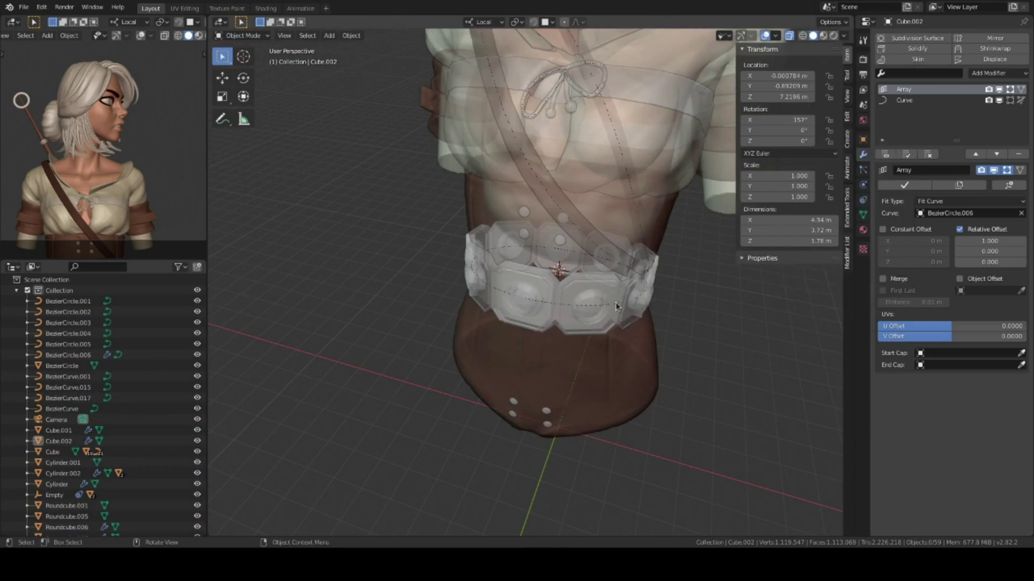
pyautogui.click(612, 307)
pyautogui.press('Tab')
pyautogui.press('g')
pyautogui.click(592, 301)
# Turn off X-ray and move more waist circle points to refine the belt.
pyautogui.moveTo(592, 302); pyautogui.dragTo(619, 242, button='middle')
pyautogui.click(789, 35)
pyautogui.click(843, 35)
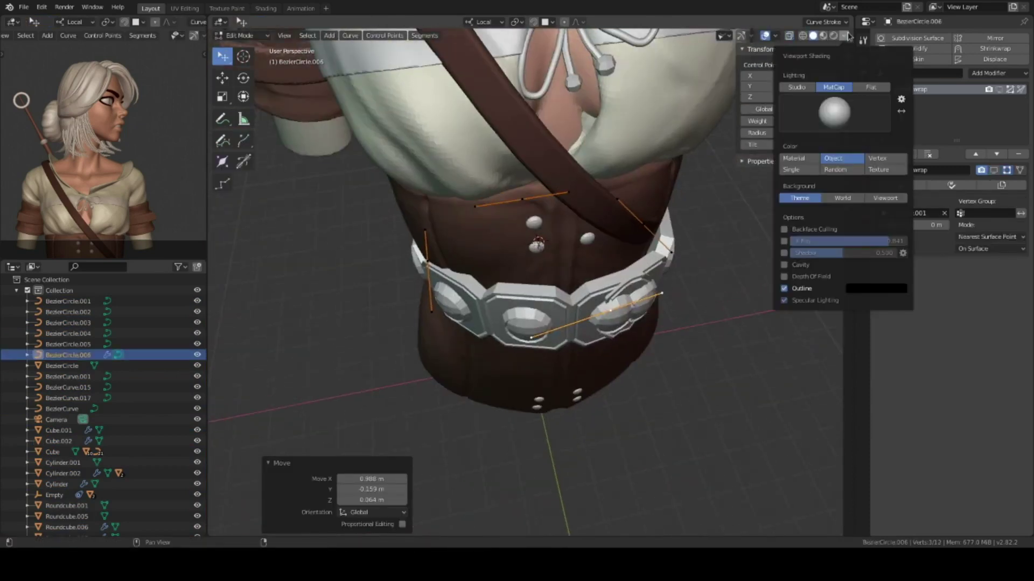
pyautogui.moveTo(745, 271); pyautogui.dragTo(672, 312, button='middle')
pyautogui.press('g')
pyautogui.click(673, 312)
pyautogui.scroll(-3, 655, 320)
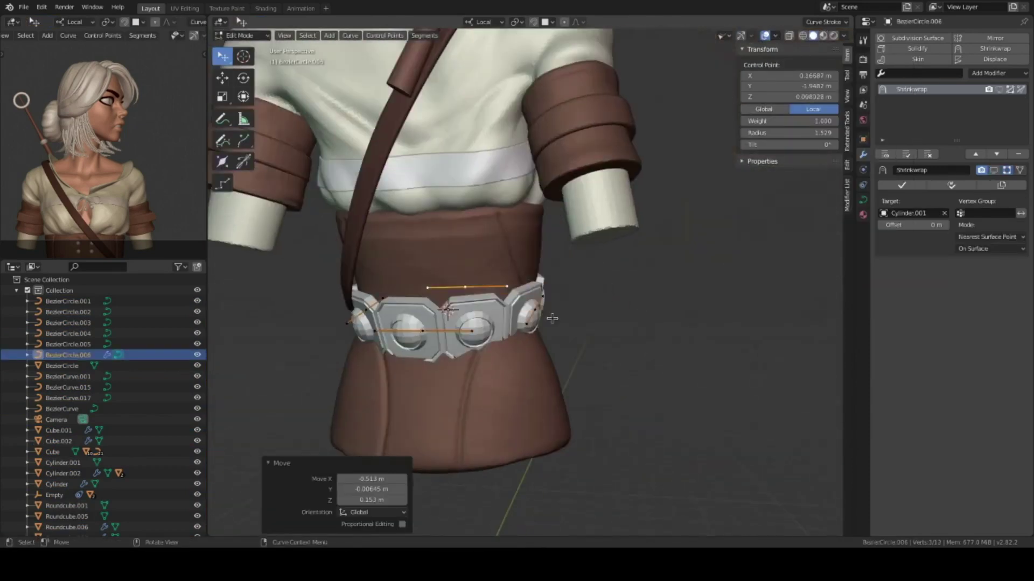
pyautogui.rightClick(622, 352)
pyautogui.press('g')
pyautogui.click(592, 345)
# Tilt the belt at the selected curve point by 14.2° and leave Edit Mode.
pyautogui.moveTo(107, 134); pyautogui.dragTo(139, 140, button='middle')
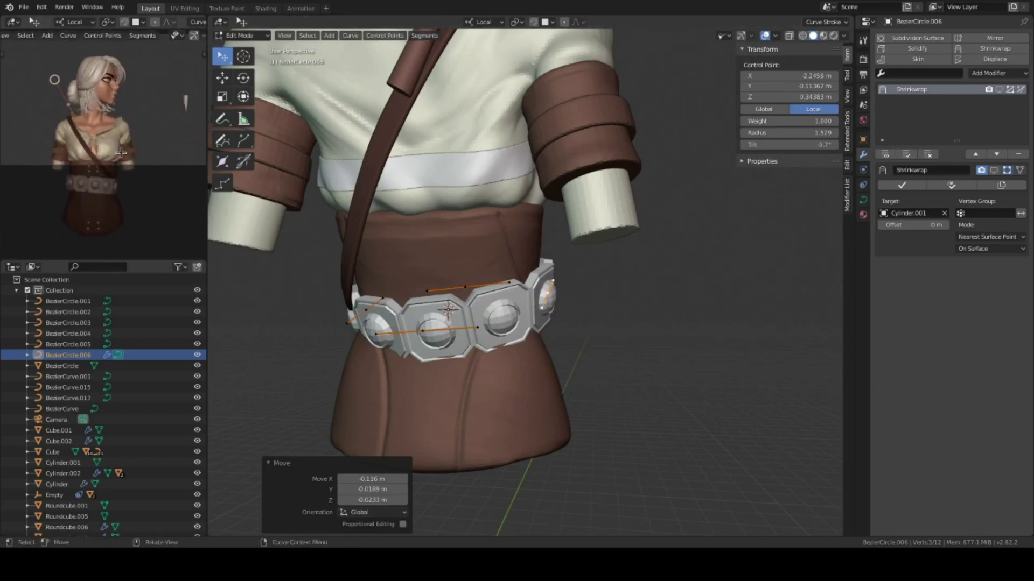
pyautogui.scroll(-3, 108, 135)
pyautogui.moveTo(592, 344)
pyautogui.mouseDown(button='middle')
pyautogui.moveTo(528, 334)
pyautogui.moveTo(719, 339)
pyautogui.moveTo(709, 380)
pyautogui.mouseUp(button='middle')
pyautogui.hotkey('ctrl', 't')
pyautogui.click(687, 339)
pyautogui.press('KP_1')
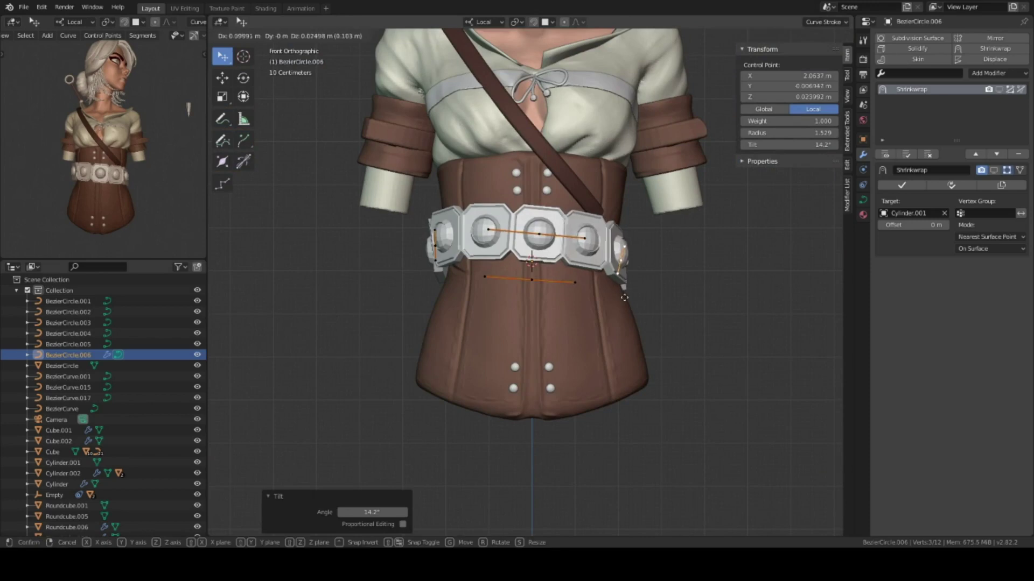
pyautogui.press('t')
pyautogui.press('Tab')
pyautogui.moveTo(531, 253)
pyautogui.mouseDown(button='middle')
pyautogui.moveTo(648, 290)
pyautogui.moveTo(553, 303)
pyautogui.mouseUp(button='middle')
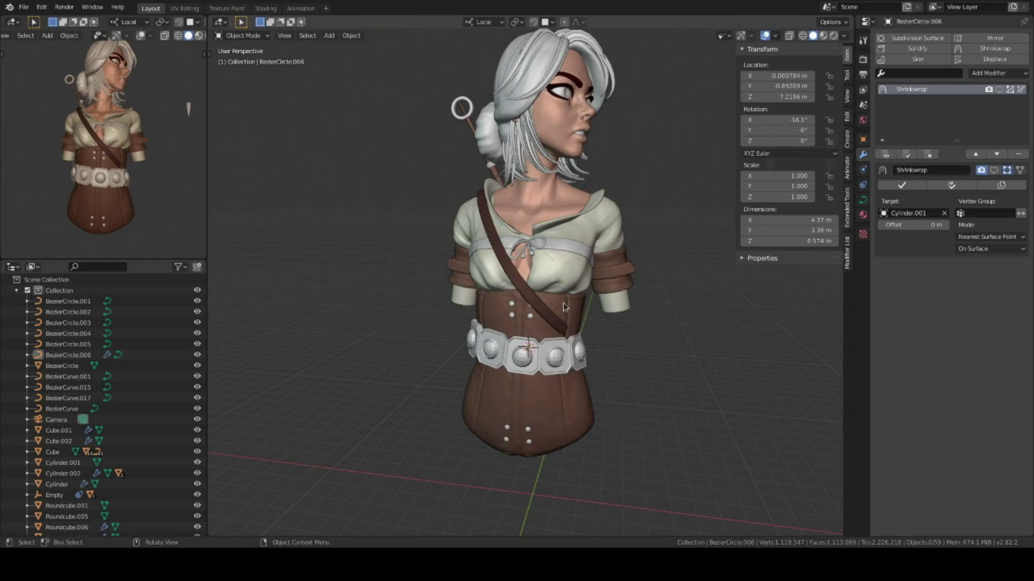
# Move guide points on BezierCircle.006 to adjust the belt's shape.
pyautogui.moveTo(563, 303)
pyautogui.mouseDown(button='middle')
pyautogui.moveTo(562, 235)
pyautogui.moveTo(562, 301)
pyautogui.moveTo(630, 307)
pyautogui.mouseUp(button='middle')
pyautogui.click(69, 355)
pyautogui.press('Tab')
pyautogui.moveTo(630, 307); pyautogui.dragTo(624, 318)
pyautogui.moveTo(625, 317)
pyautogui.mouseDown(button='middle')
pyautogui.moveTo(599, 358)
pyautogui.moveTo(652, 339)
pyautogui.mouseUp(button='middle')
pyautogui.moveTo(657, 336); pyautogui.dragTo(665, 337)
# Set Cube.002's Array to a Fixed Count of 13 plates and add a Bezier curve.
pyautogui.click(642, 315)
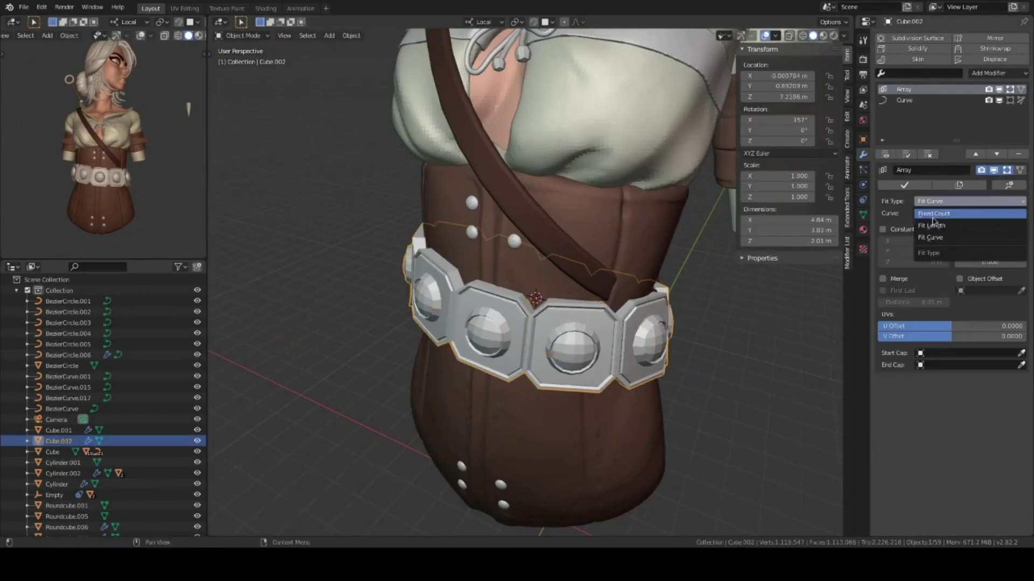
pyautogui.click(932, 214)
pyautogui.moveTo(662, 323); pyautogui.dragTo(685, 314, button='middle')
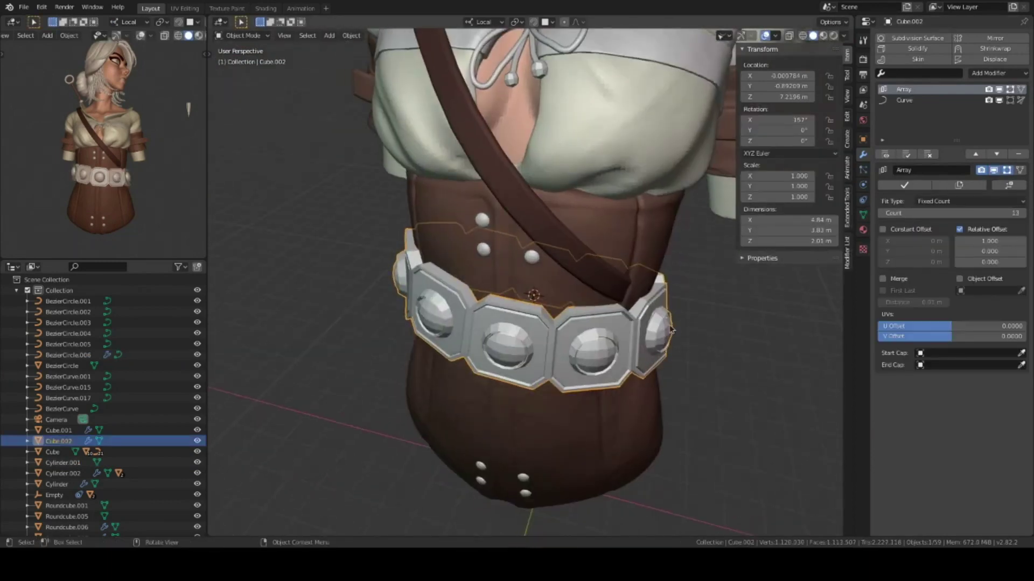
pyautogui.hotkey('shift', 'a')
# Add a new Bezier curve and rotate it upright in front view.
pyautogui.click(619, 308)
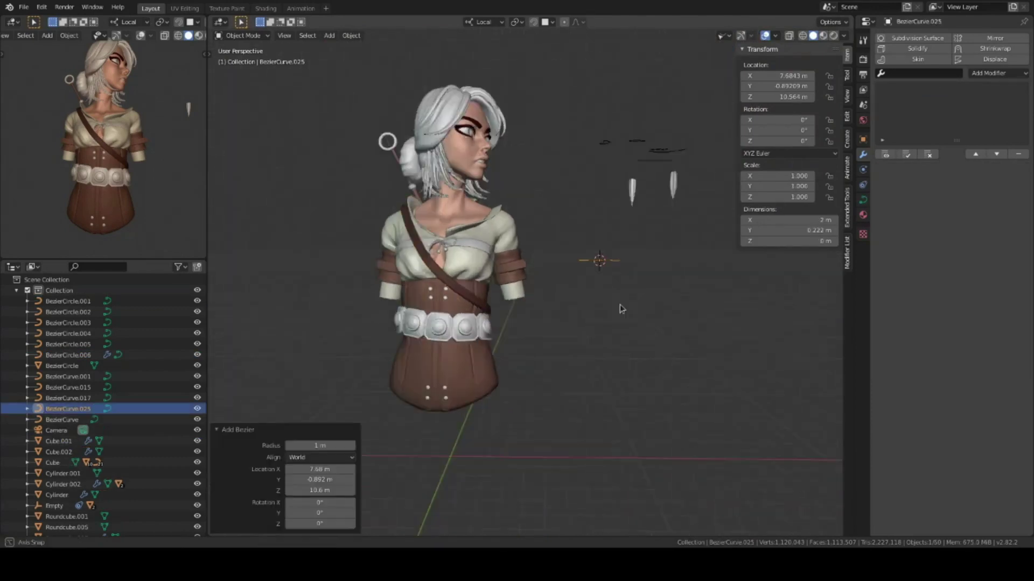
pyautogui.press('KP_7')
pyautogui.press('Tab')
pyautogui.click(594, 302)
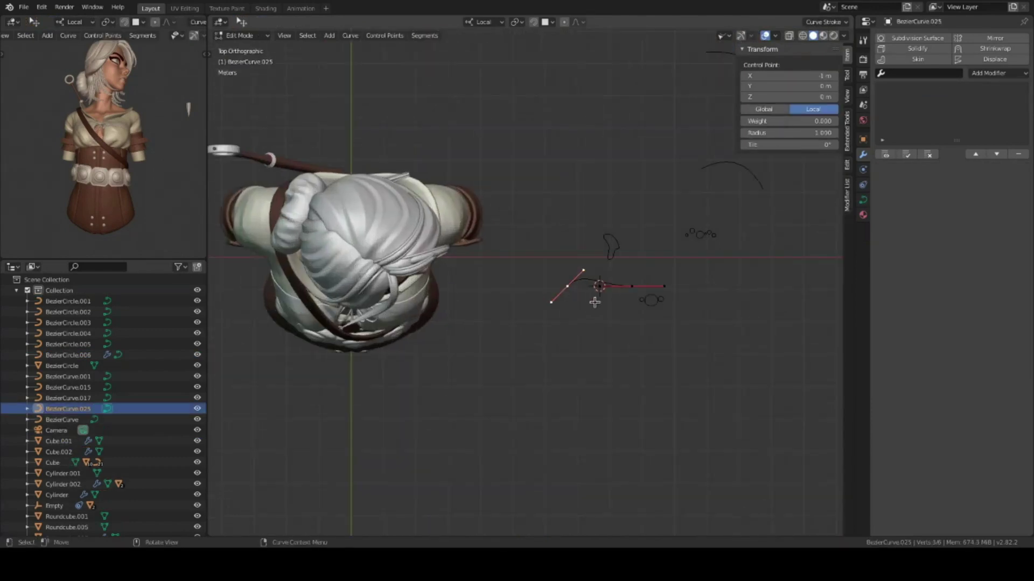
pyautogui.click(624, 395)
pyautogui.press('KP_1')
pyautogui.scroll(2, 614, 323)
# Stretch the curve into a long strap with Bevel Depth 0.02 and Extrude 0.12.
pyautogui.press('a')
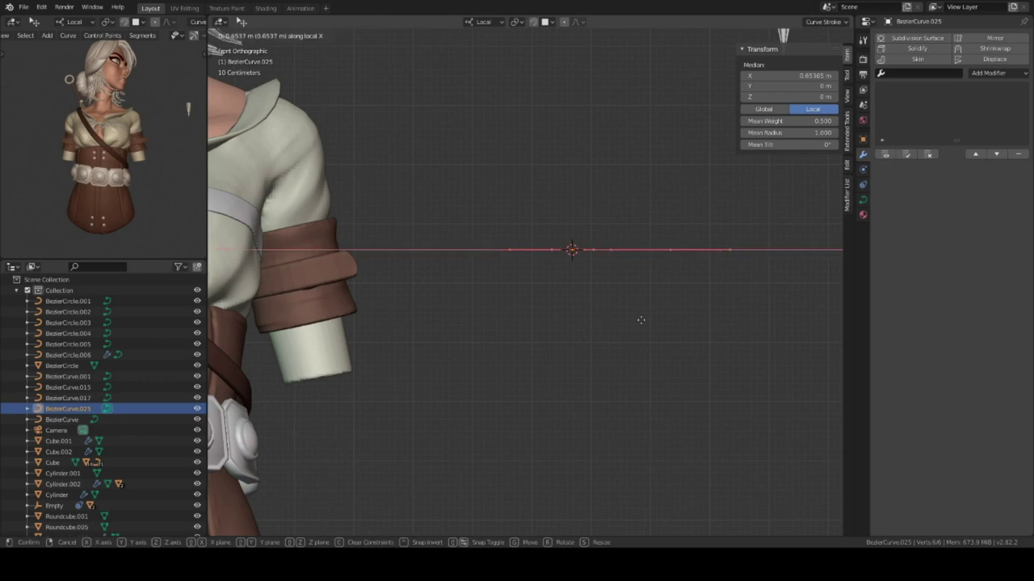
pyautogui.click(656, 331)
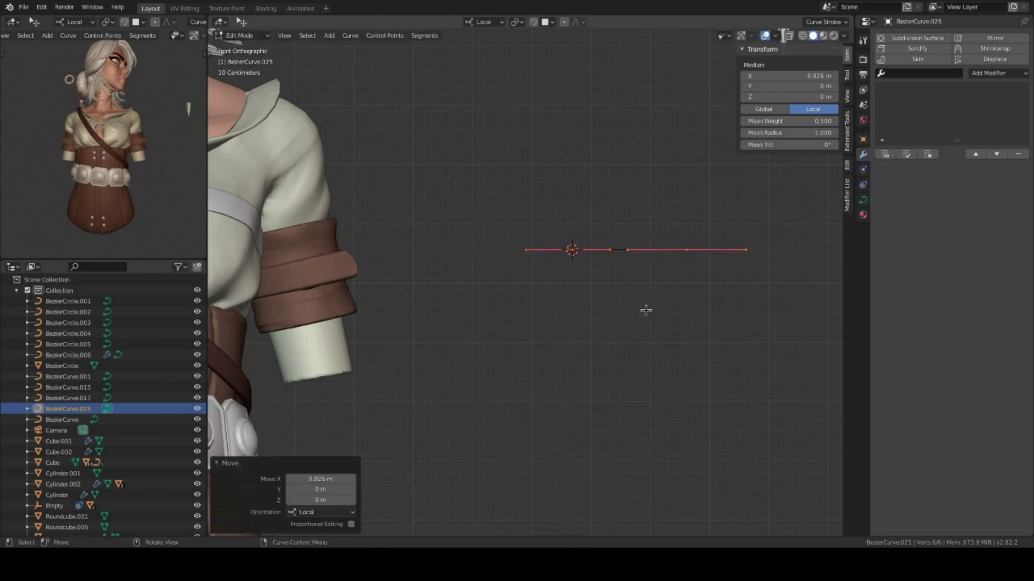
pyautogui.press('s')
pyautogui.click(770, 289)
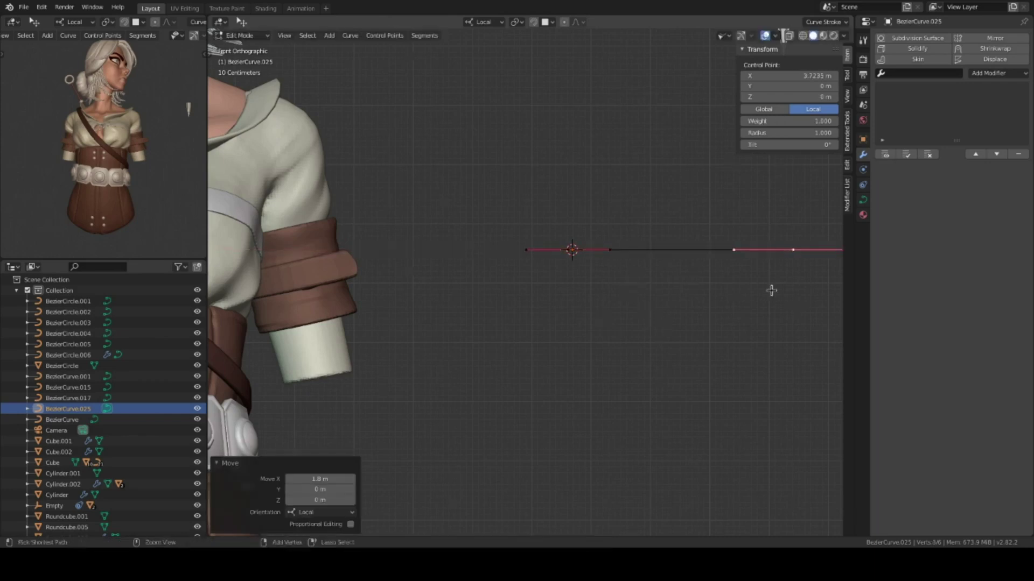
pyautogui.scroll(-2, 711, 330)
pyautogui.press('Tab')
pyautogui.click(863, 199)
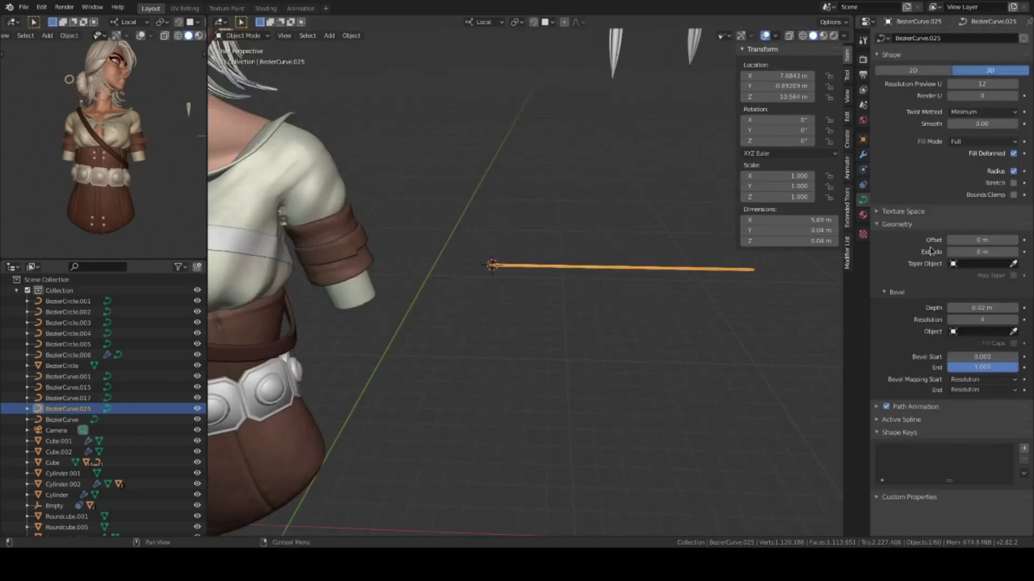
pyautogui.press('KP_1')
# Add a second Bezier curve rotated 45 degrees as the strap's taper profile.
pyautogui.hotkey('shift', 'a')
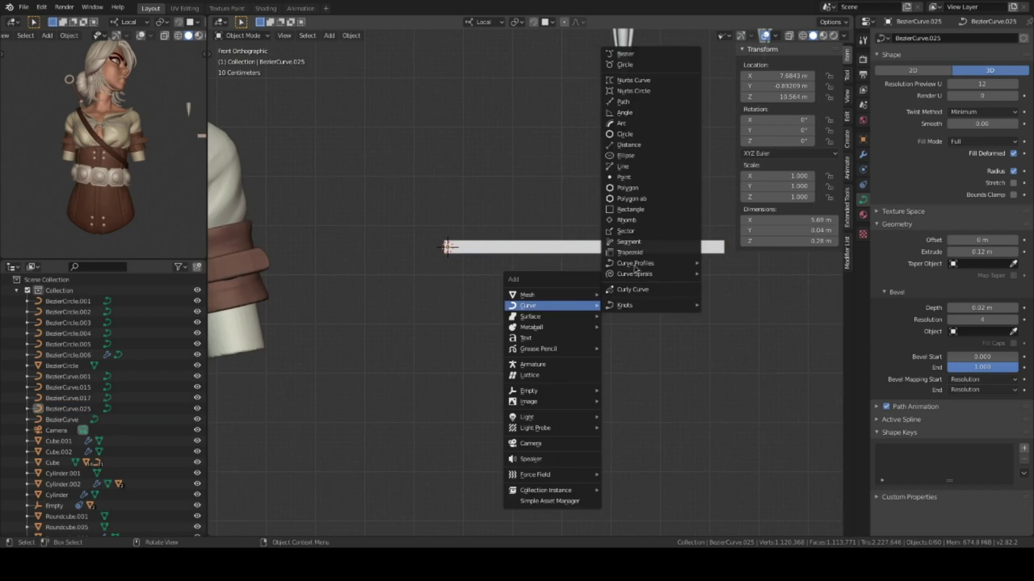
pyautogui.click(640, 66)
pyautogui.press('KP_7')
pyautogui.press('Tab')
pyautogui.write('r45')
pyautogui.press('Return')
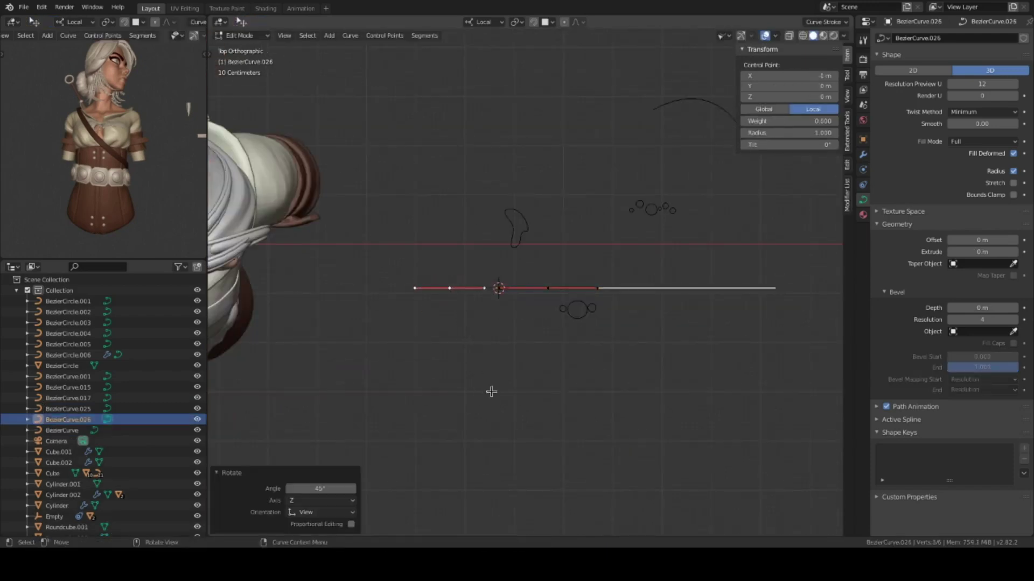
pyautogui.click(477, 292)
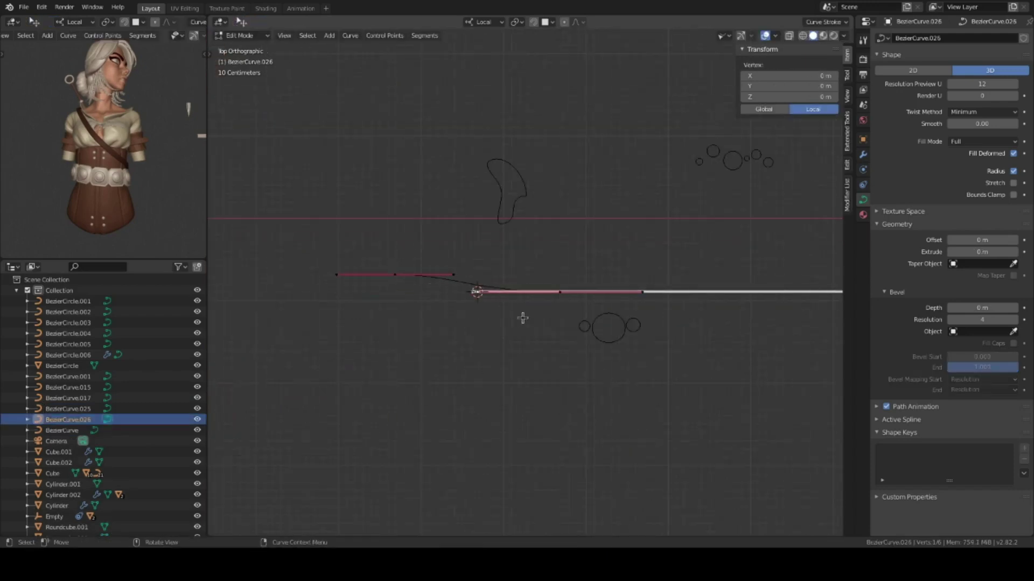
pyautogui.click(544, 293)
pyautogui.press('Tab')
# Move points of taper curve BezierCurve.026 to shape the strap's taper.
pyautogui.click(592, 292)
pyautogui.moveTo(511, 278); pyautogui.dragTo(455, 344, button='middle')
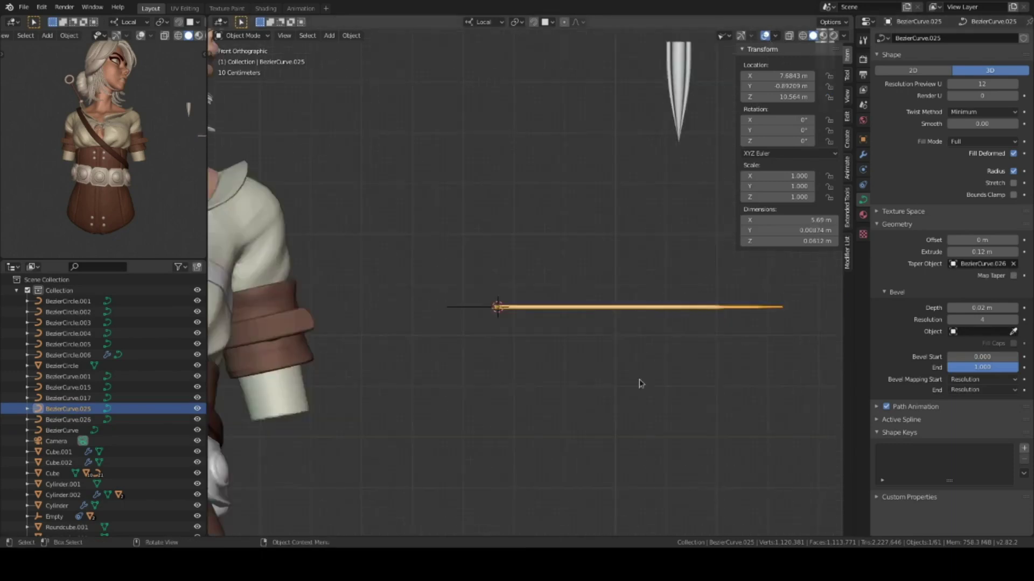
pyautogui.click(455, 315)
pyautogui.press('Tab')
pyautogui.click(309, 275)
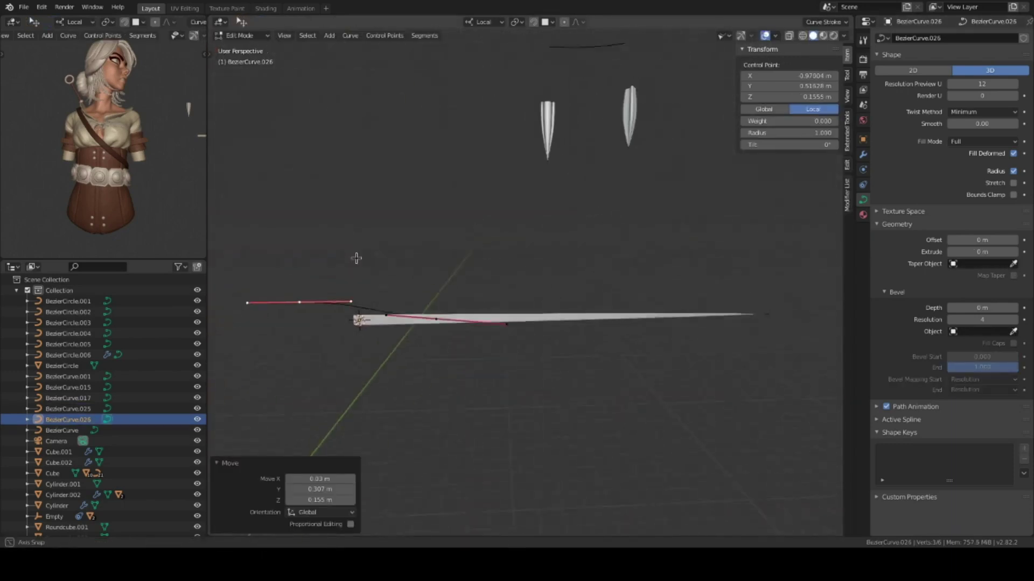
pyautogui.click(377, 298)
pyautogui.press('g')
pyautogui.click(471, 292)
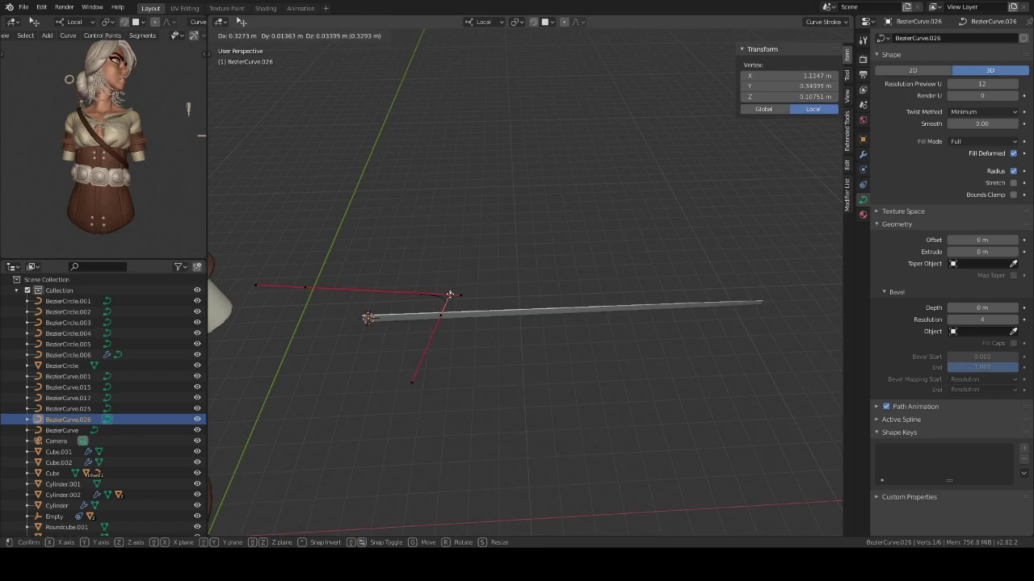
pyautogui.press('Tab')
# Subdivide the taper curve and scale its points to refine the blade shape.
pyautogui.moveTo(450, 295); pyautogui.dragTo(688, 361, button='middle')
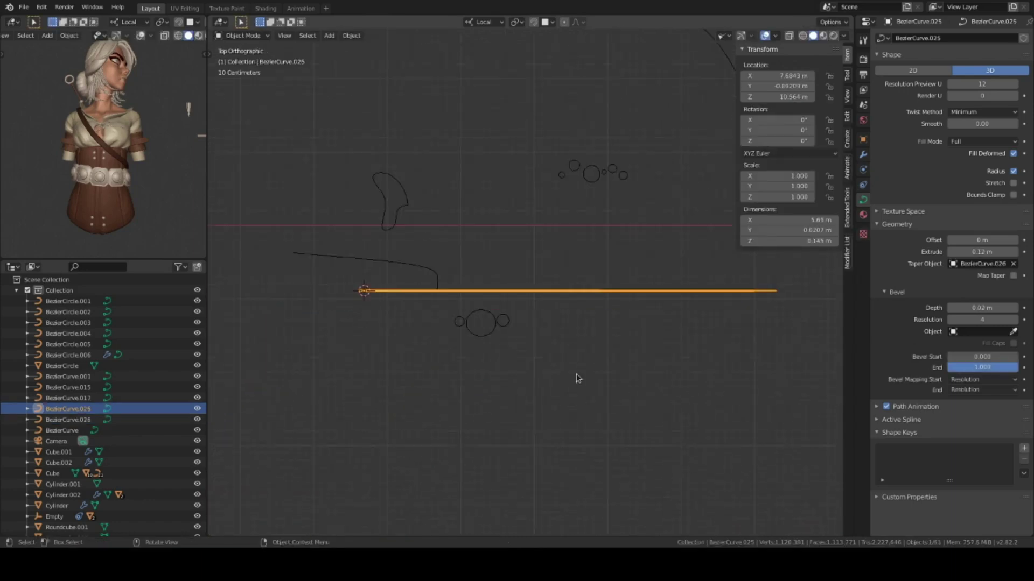
pyautogui.click(500, 313)
pyautogui.press('Tab')
pyautogui.rightClick(430, 258)
pyautogui.click(430, 261)
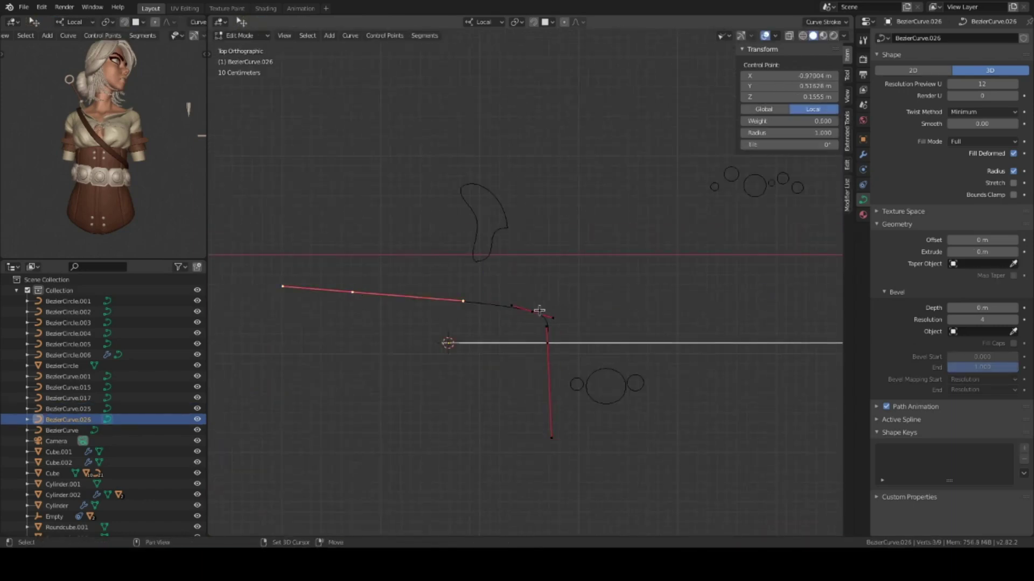
pyautogui.click(434, 319)
pyautogui.press('Tab')
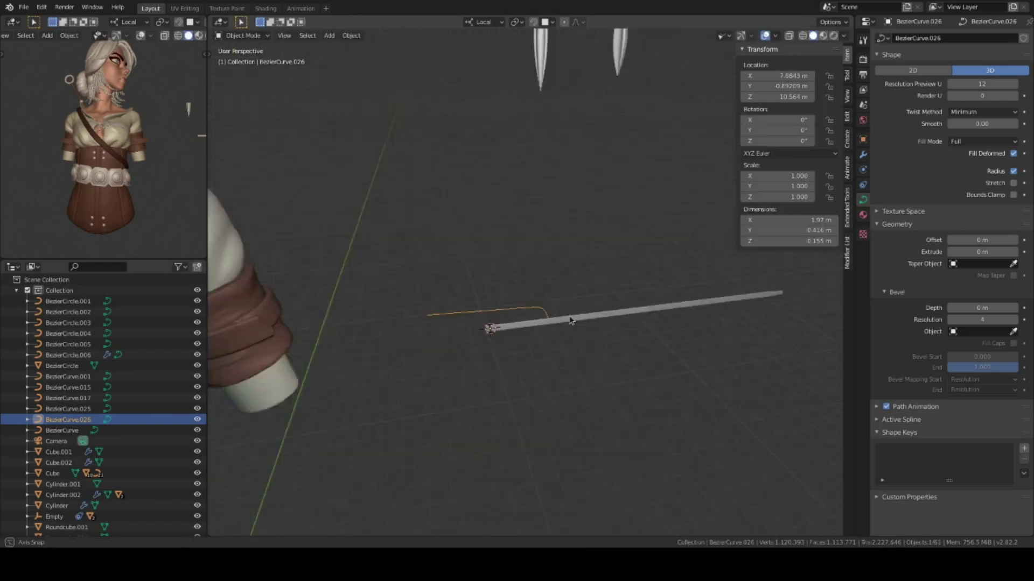
# Duplicate the white strap BezierCurve.025 into BezierCurve.027.
pyautogui.moveTo(434, 330); pyautogui.dragTo(508, 341, button='middle')
pyautogui.click(538, 320)
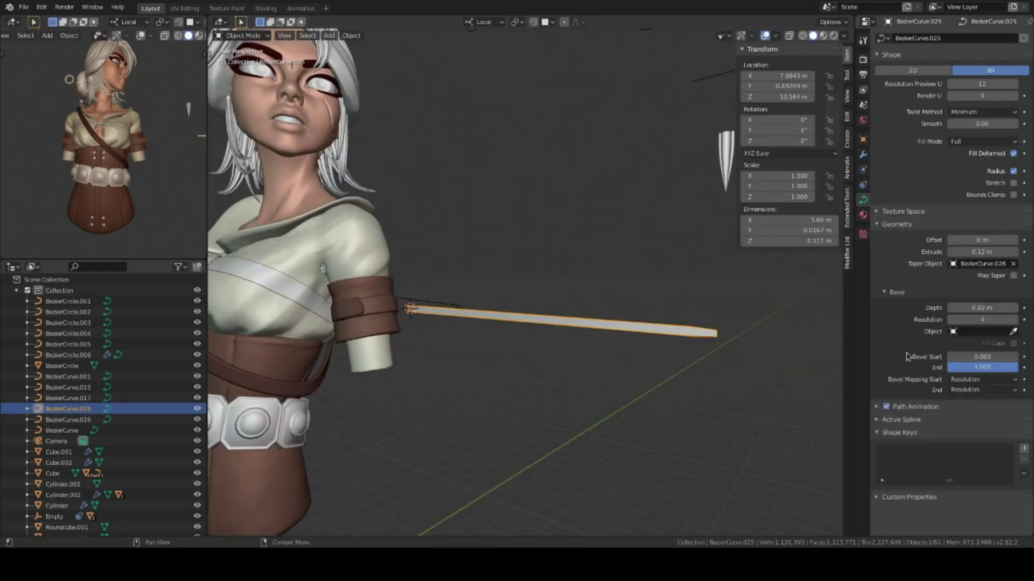
pyautogui.scroll(-3, 665, 358)
pyautogui.press('KP_1')
pyautogui.scroll(2, 679, 328)
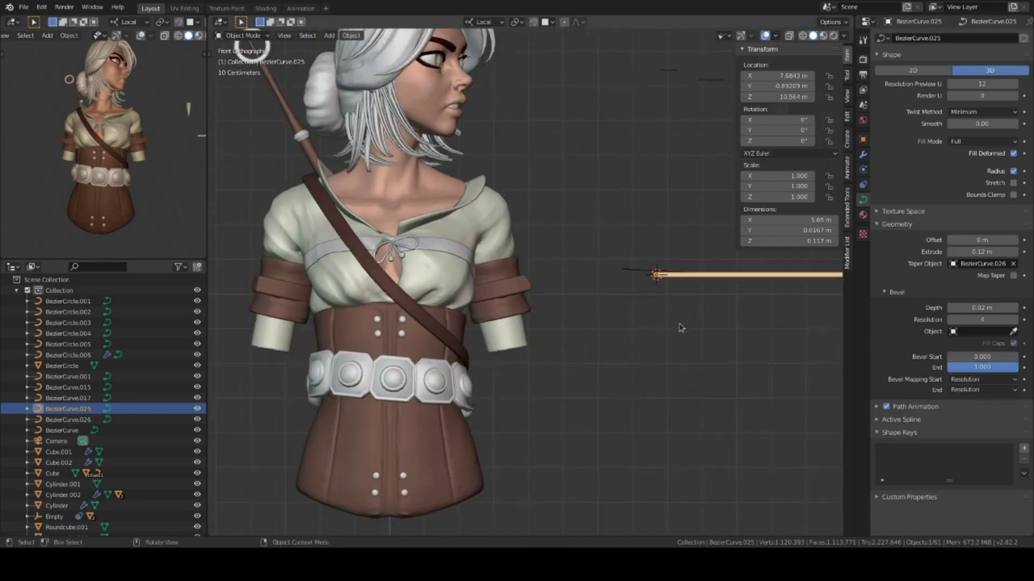
pyautogui.moveTo(435, 486); pyautogui.dragTo(539, 377, button='middle')
pyautogui.click(672, 426)
pyautogui.press('Tab')
pyautogui.scroll(2, 644, 357)
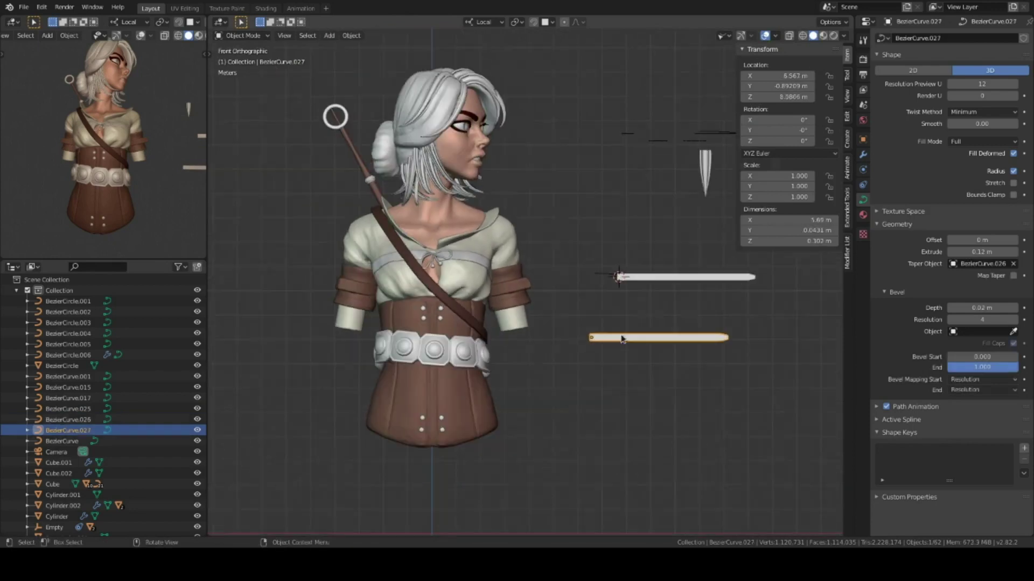
# Move the strap copy to the waist and subdivide its points.
pyautogui.press('g')
pyautogui.click(464, 389)
pyautogui.moveTo(464, 388); pyautogui.dragTo(579, 295, button='middle')
pyautogui.press('Tab')
pyautogui.press('g')
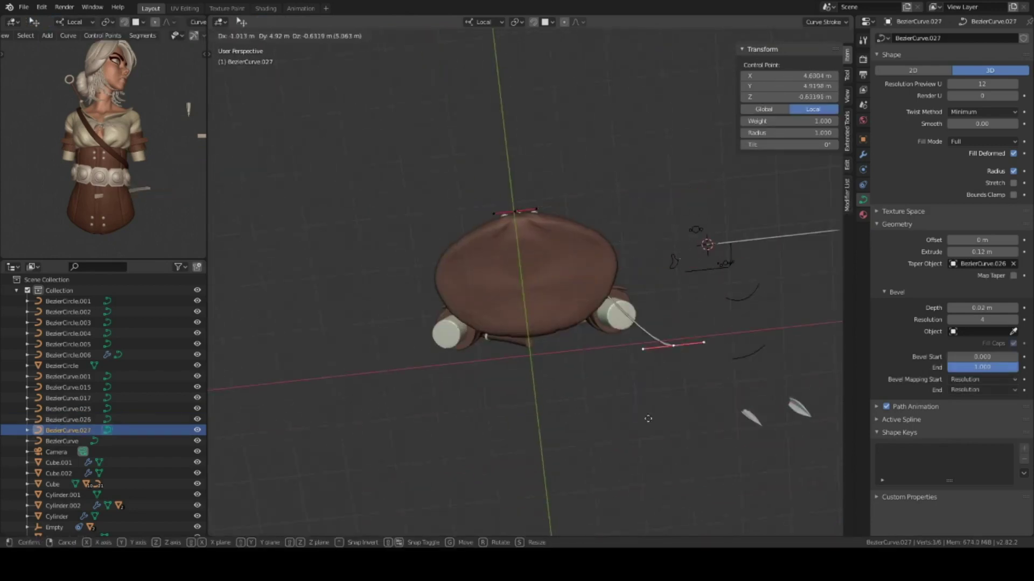
pyautogui.press('a')
pyautogui.rightClick(540, 229)
pyautogui.click(555, 279)
pyautogui.click(596, 349)
pyautogui.moveTo(596, 349)
pyautogui.mouseDown(button='middle')
pyautogui.moveTo(565, 368)
pyautogui.moveTo(700, 226)
pyautogui.mouseUp(button='middle')
pyautogui.scroll(5, 570, 355)
# Extrude new strap points around the waist and bend a handle to curve it.
pyautogui.press('e')
pyautogui.click(603, 371)
pyautogui.press('g')
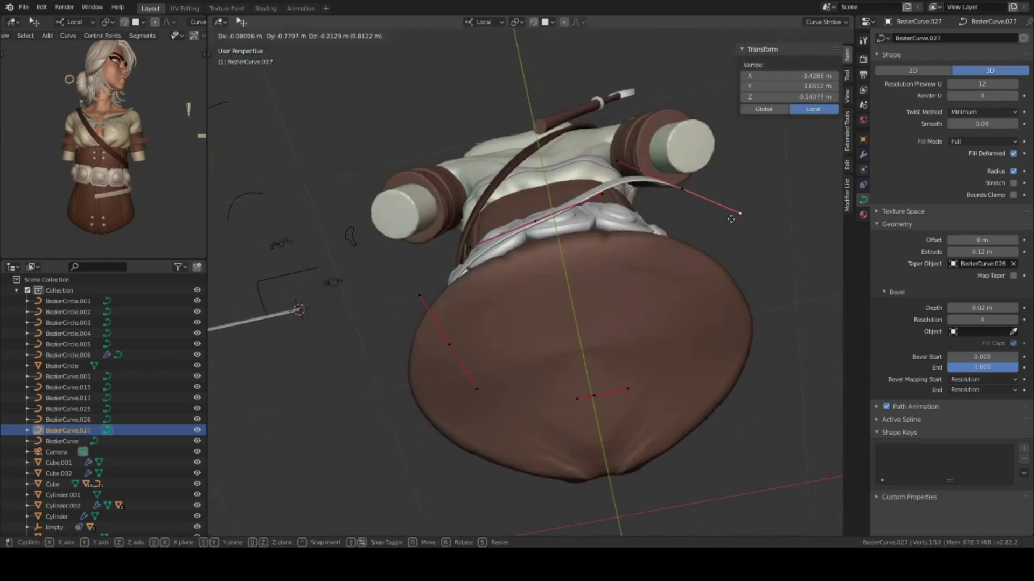
pyautogui.click(570, 232)
pyautogui.moveTo(570, 231)
pyautogui.mouseDown(button='middle')
pyautogui.moveTo(708, 327)
pyautogui.moveTo(658, 339)
pyautogui.moveTo(562, 131)
pyautogui.moveTo(527, 243)
pyautogui.moveTo(538, 377)
pyautogui.moveTo(608, 214)
pyautogui.moveTo(593, 242)
pyautogui.moveTo(576, 220)
pyautogui.moveTo(642, 242)
pyautogui.mouseUp(button='middle')
pyautogui.press('e')
pyautogui.click(538, 377)
pyautogui.press('g')
pyautogui.click(541, 386)
pyautogui.click(577, 220)
pyautogui.press('g')
pyautogui.click(640, 240)
# Reposition strap control points so the strap hugs the corset below the plated belt.
pyautogui.press('g')
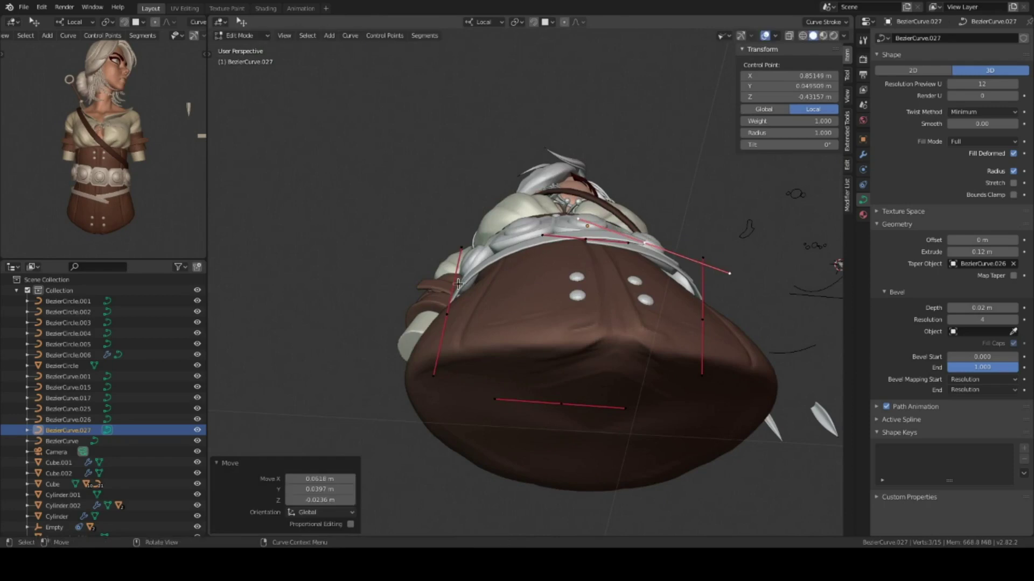
pyautogui.moveTo(476, 267)
pyautogui.mouseDown(button='middle')
pyautogui.moveTo(554, 362)
pyautogui.moveTo(429, 347)
pyautogui.moveTo(538, 323)
pyautogui.mouseUp(button='middle')
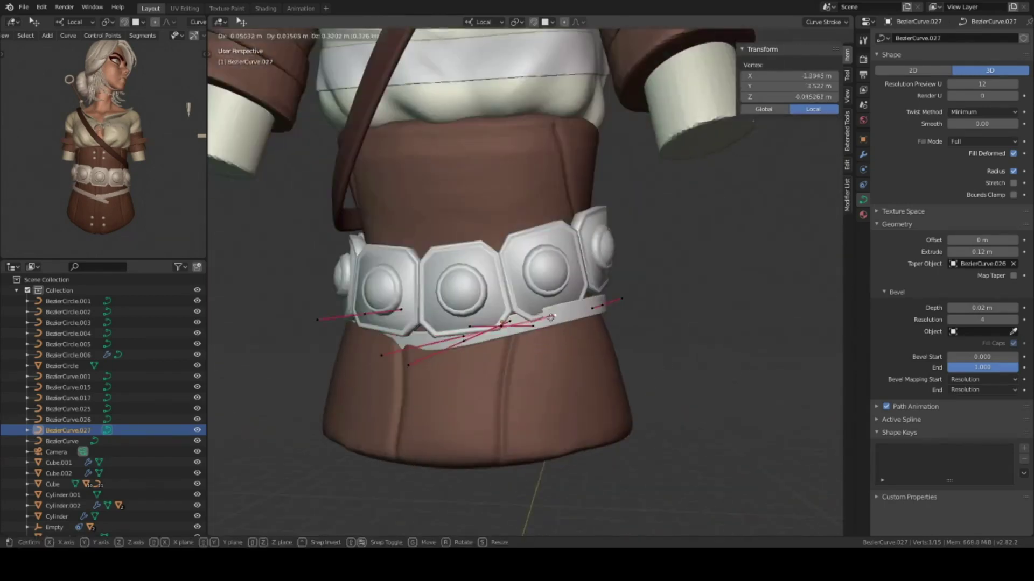
pyautogui.click(639, 319)
pyautogui.press('g')
pyautogui.click(694, 323)
pyautogui.moveTo(694, 323)
pyautogui.mouseDown(button='middle')
pyautogui.moveTo(595, 253)
pyautogui.moveTo(594, 266)
pyautogui.moveTo(498, 296)
pyautogui.moveTo(619, 319)
pyautogui.moveTo(658, 397)
pyautogui.mouseUp(button='middle')
pyautogui.press('g')
pyautogui.click(595, 259)
pyautogui.click(498, 297)
pyautogui.press('g')
# Extend the strap end with more points and twist it downward.
pyautogui.press('e')
pyautogui.click(683, 286)
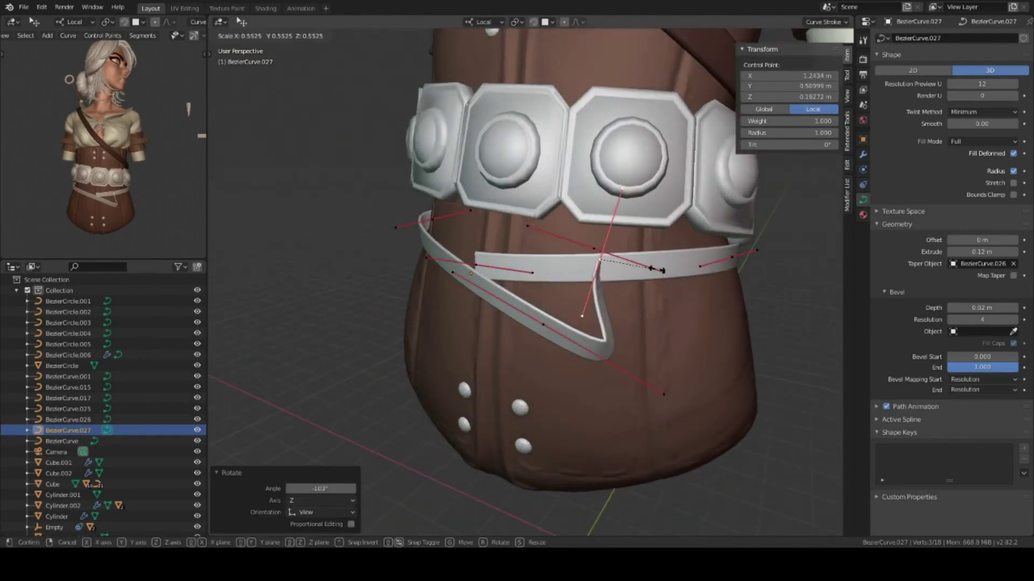
pyautogui.click(597, 286)
pyautogui.moveTo(598, 286); pyautogui.dragTo(637, 228, button='middle')
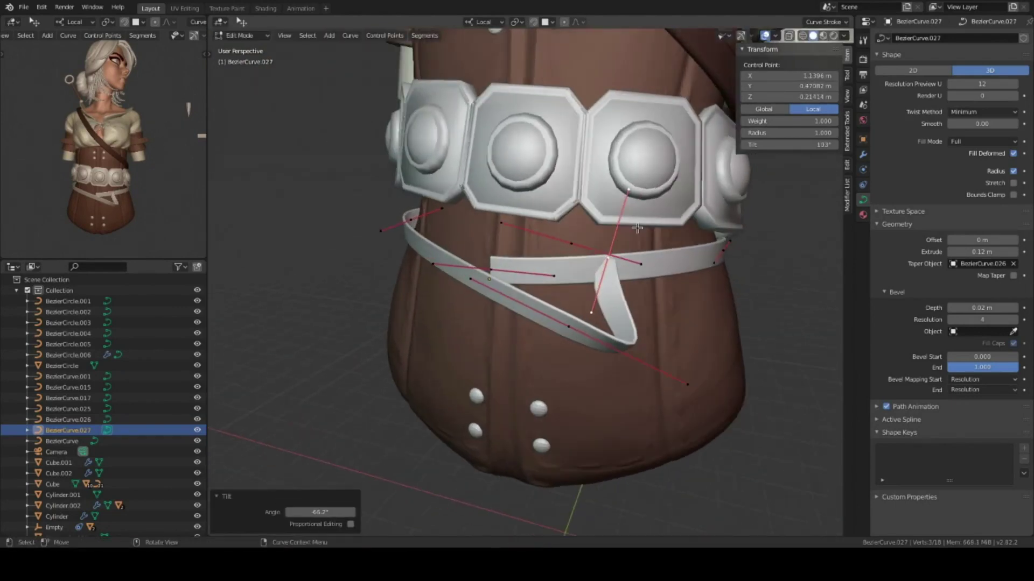
pyautogui.moveTo(591, 334); pyautogui.dragTo(591, 332)
pyautogui.moveTo(591, 333)
pyautogui.mouseDown(button='middle')
pyautogui.moveTo(681, 246)
pyautogui.moveTo(538, 269)
pyautogui.mouseUp(button='middle')
pyautogui.press('e')
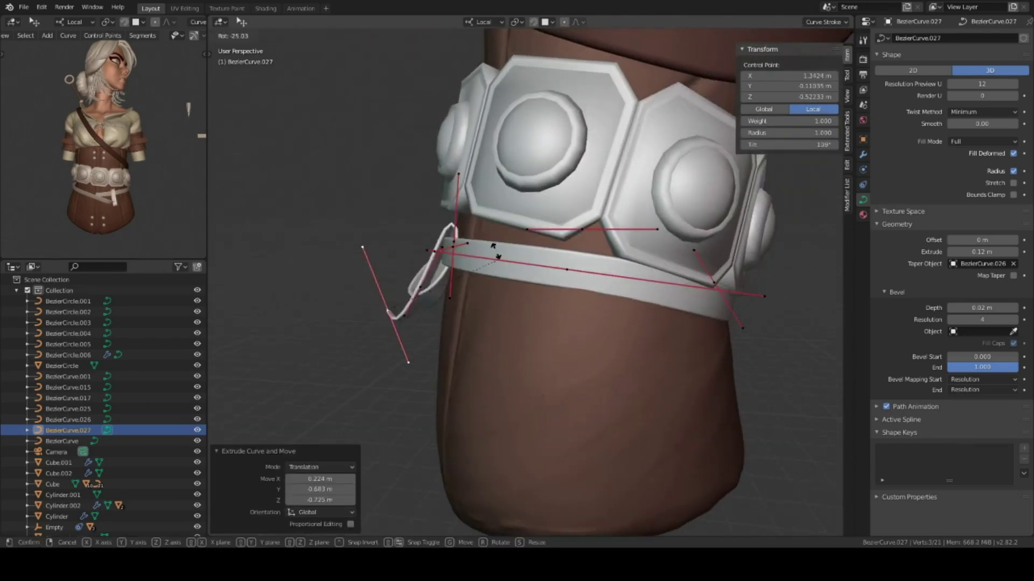
pyautogui.moveTo(368, 305); pyautogui.dragTo(636, 330, button='middle')
pyautogui.press('g')
pyautogui.click(635, 330)
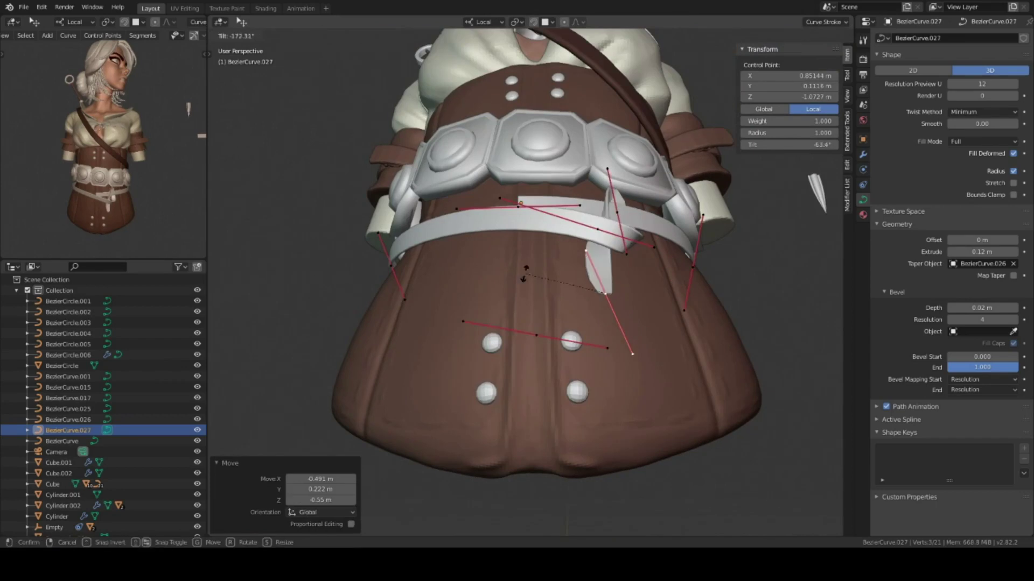
pyautogui.press('Escape')
# Tilt the last strap point and move its handle to fold the end into a loop.
pyautogui.moveTo(523, 274); pyautogui.dragTo(642, 256, button='middle')
pyautogui.press('g')
pyautogui.click(619, 264)
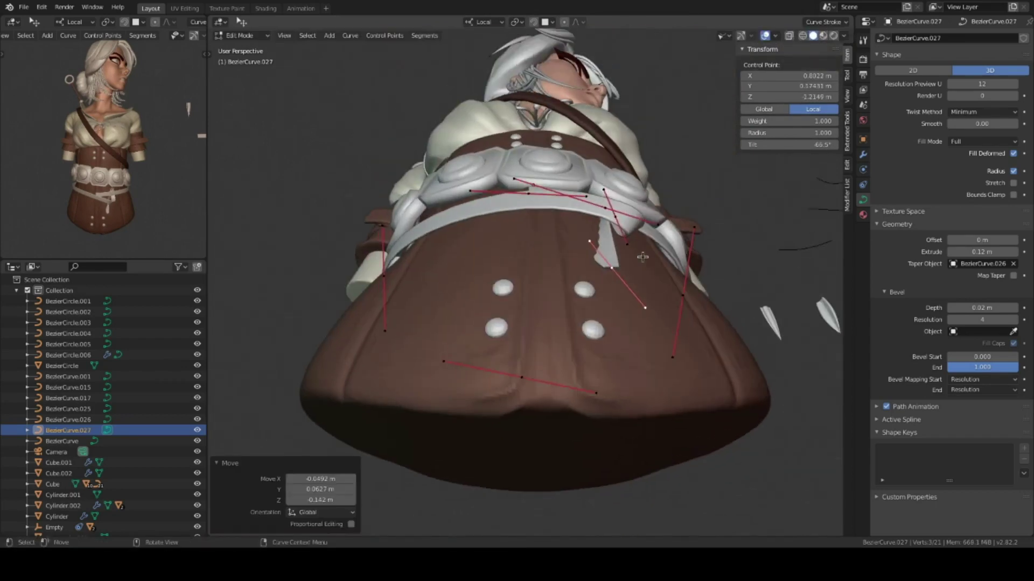
pyautogui.press('Escape')
pyautogui.moveTo(619, 336)
pyautogui.mouseDown(button='middle')
pyautogui.moveTo(457, 248)
pyautogui.moveTo(521, 243)
pyautogui.moveTo(436, 202)
pyautogui.moveTo(538, 226)
pyautogui.moveTo(619, 323)
pyautogui.moveTo(538, 296)
pyautogui.moveTo(485, 253)
pyautogui.moveTo(538, 226)
pyautogui.moveTo(653, 331)
pyautogui.mouseUp(button='middle')
pyautogui.click(458, 248)
pyautogui.press('g')
pyautogui.click(433, 265)
# Duplicate strap control points and twist the strap with a tilt at another point.
pyautogui.rightClick(436, 202)
pyautogui.click(439, 204)
pyautogui.click(487, 184)
pyautogui.click(636, 352)
pyautogui.click(478, 242)
pyautogui.click(610, 218)
pyautogui.hotkey('ctrl', 't')
pyautogui.click(570, 254)
pyautogui.click(625, 293)
pyautogui.moveTo(624, 292)
pyautogui.mouseDown(button='middle')
pyautogui.moveTo(565, 301)
pyautogui.moveTo(500, 292)
pyautogui.moveTo(587, 372)
pyautogui.moveTo(559, 275)
pyautogui.moveTo(587, 164)
pyautogui.mouseUp(button='middle')
# Move strap points and handles so the strap loops over itself at the front.
pyautogui.press('g')
pyautogui.click(560, 310)
pyautogui.click(607, 320)
pyautogui.click(500, 292)
pyautogui.press('g')
pyautogui.click(501, 293)
pyautogui.scroll(2, 500, 292)
pyautogui.click(561, 285)
pyautogui.press('g')
pyautogui.click(538, 301)
# Drag further strap points downward so the loose end hangs down.
pyautogui.click(587, 361)
pyautogui.press('g')
pyautogui.click(588, 391)
pyautogui.click(582, 302)
pyautogui.click(521, 179)
pyautogui.moveTo(521, 179)
pyautogui.mouseDown(button='middle')
pyautogui.moveTo(560, 302)
pyautogui.moveTo(598, 334)
pyautogui.mouseUp(button='middle')
pyautogui.scroll(2, 560, 302)
# Check the strap from the front in Object Mode and reselect the belt curve.
pyautogui.press('Tab')
pyautogui.press('KP_1')
pyautogui.scroll(-2, 619, 296)
pyautogui.scroll(-3, 641, 242)
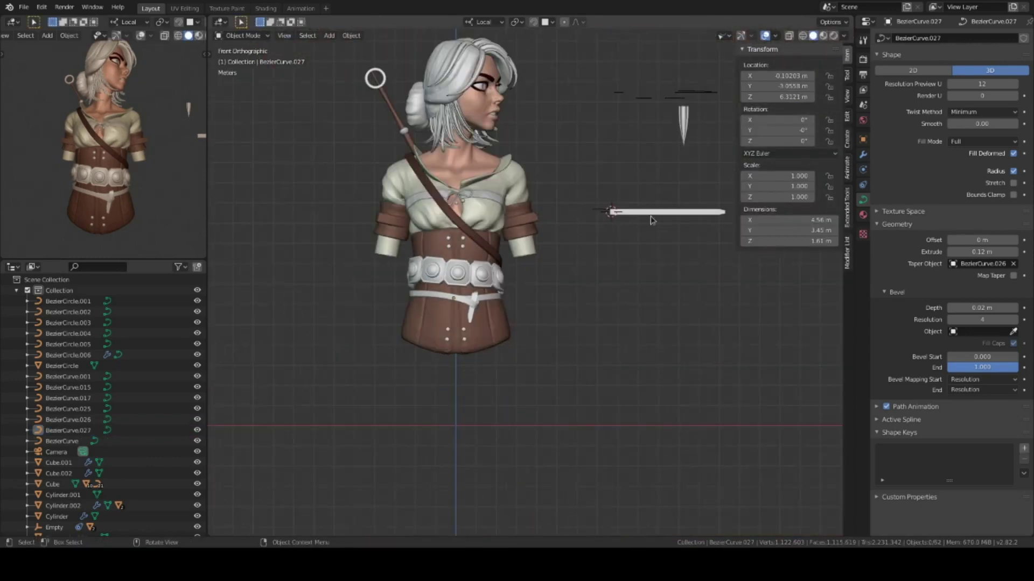
pyautogui.moveTo(651, 220); pyautogui.dragTo(648, 283, button='middle')
pyautogui.click(619, 254)
pyautogui.moveTo(673, 226); pyautogui.dragTo(559, 280, button='middle')
pyautogui.scroll(3, 560, 280)
# Back in curve editing, tilt one strap point and reposition another.
pyautogui.click(538, 301)
pyautogui.press('Tab')
pyautogui.hotkey('ctrl', 't')
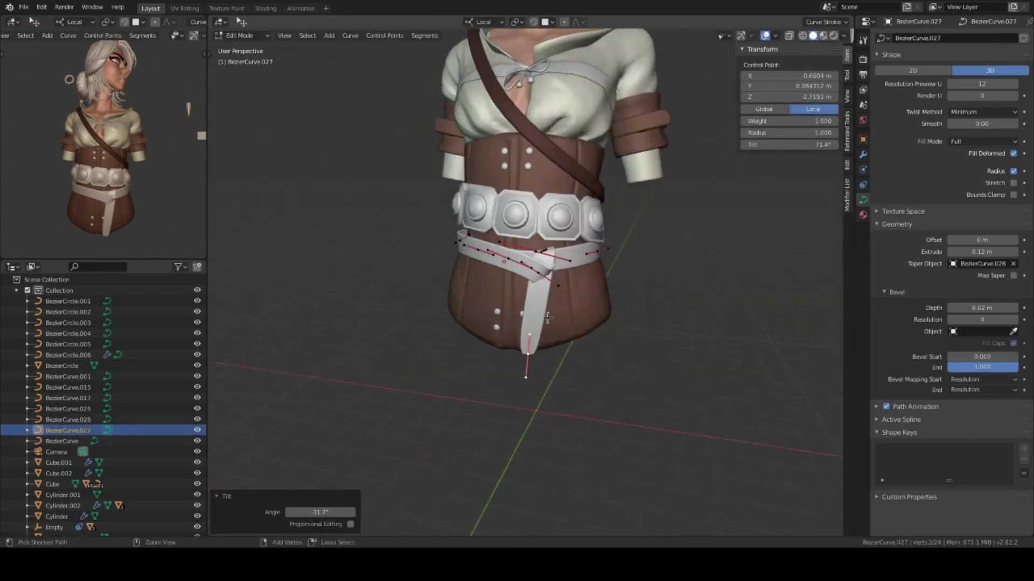
pyautogui.scroll(4, 548, 318)
pyautogui.click(563, 207)
pyautogui.press('g')
pyautogui.moveTo(608, 205)
pyautogui.mouseDown(button='middle')
pyautogui.moveTo(667, 227)
pyautogui.moveTo(564, 266)
pyautogui.mouseUp(button='middle')
pyautogui.rightClick(643, 242)
pyautogui.press('Escape')
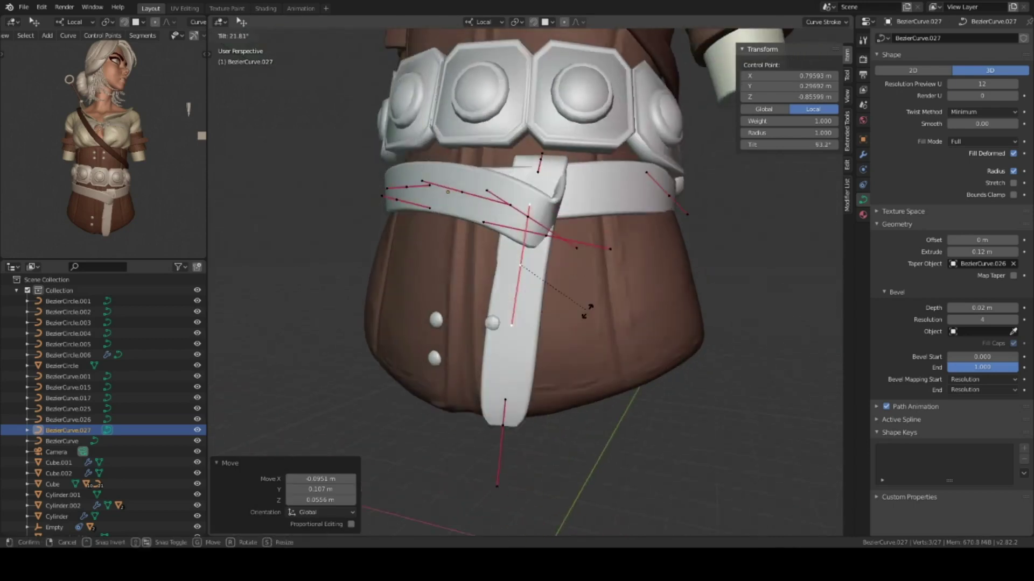
# Move another strap control point and tilt the strap to refine the twist.
pyautogui.moveTo(487, 423); pyautogui.dragTo(538, 269, button='middle')
pyautogui.click(581, 245)
pyautogui.press('g')
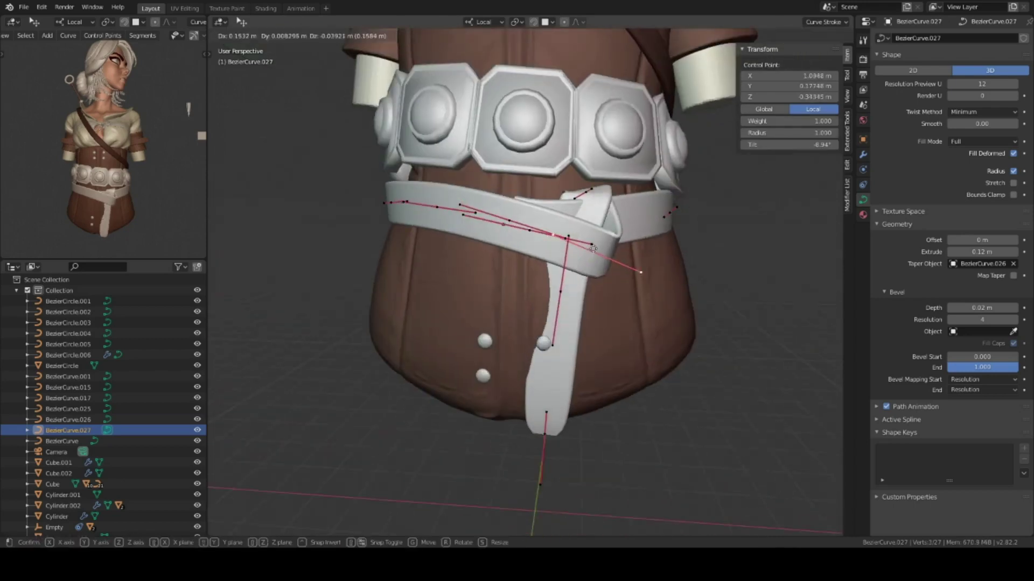
pyautogui.moveTo(652, 312); pyautogui.dragTo(459, 256, button='middle')
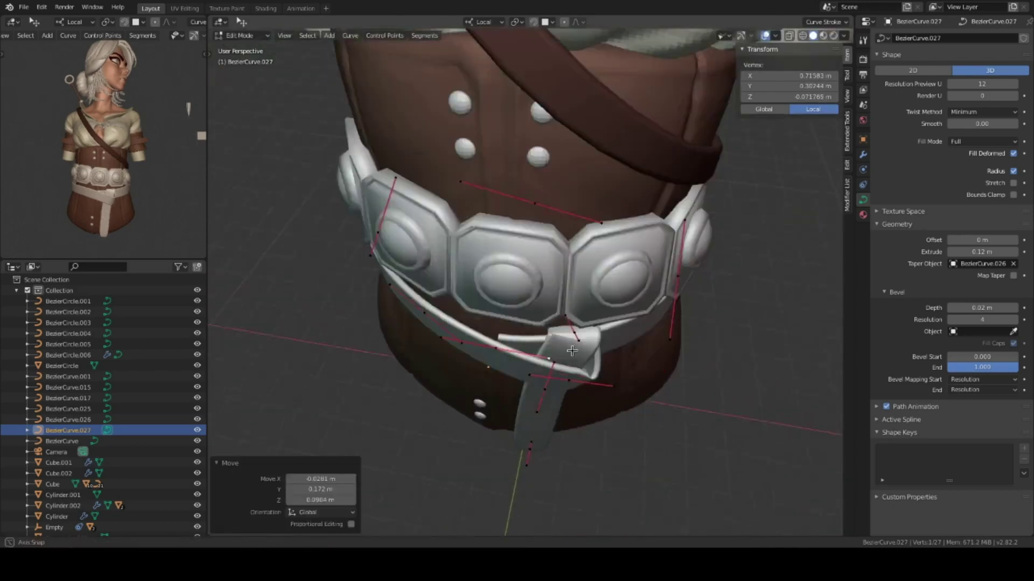
pyautogui.press('Tab')
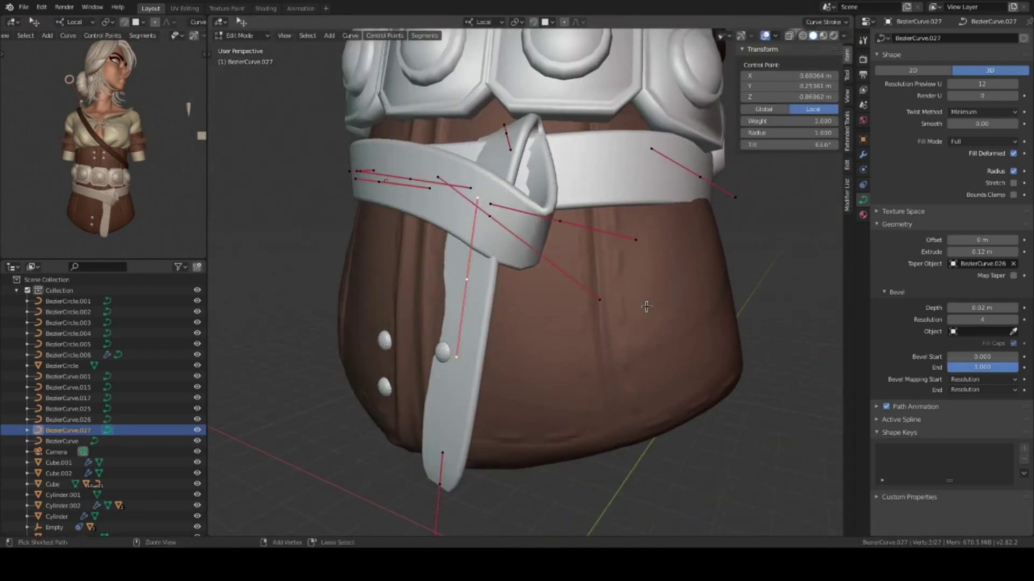
pyautogui.hotkey('ctrl', 't')
pyautogui.click(646, 306)
pyautogui.moveTo(646, 307); pyautogui.dragTo(613, 171, button='middle')
pyautogui.click(658, 143)
pyautogui.moveTo(658, 143)
pyautogui.mouseDown(button='middle')
pyautogui.moveTo(486, 306)
pyautogui.moveTo(584, 180)
pyautogui.mouseUp(button='middle')
# Subdivide the strap to add points, then tilt and move one of them.
pyautogui.rightClick(486, 305)
pyautogui.click(485, 306)
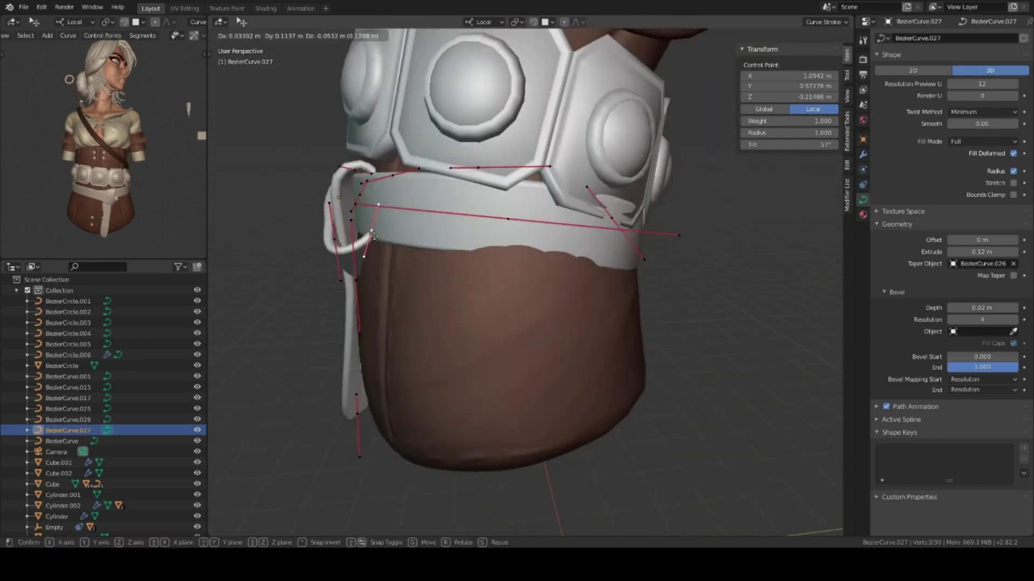
pyautogui.click(584, 180)
pyautogui.hotkey('ctrl', 't')
pyautogui.moveTo(638, 338); pyautogui.dragTo(404, 337, button='middle')
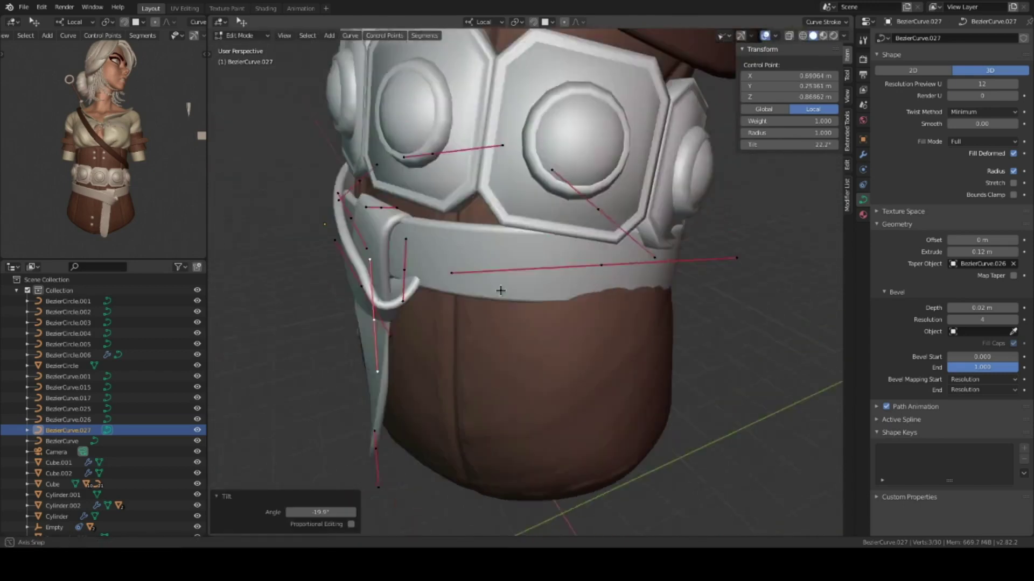
pyautogui.click(403, 336)
pyautogui.press('g')
pyautogui.click(464, 318)
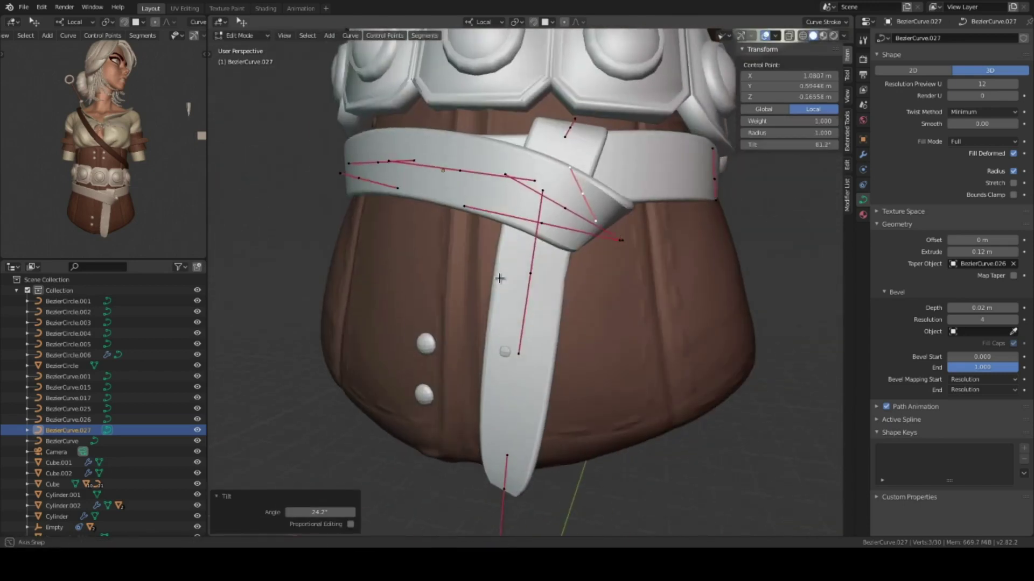
# Return to Object Mode in front view to add a new mesh.
pyautogui.press('Tab')
pyautogui.press('KP_1')
pyautogui.scroll(3, 565, 311)
pyautogui.hotkey('shift', 'a')
# Add a plane, rotate it 90° upright on X, and apply its rotation.
pyautogui.click(629, 286)
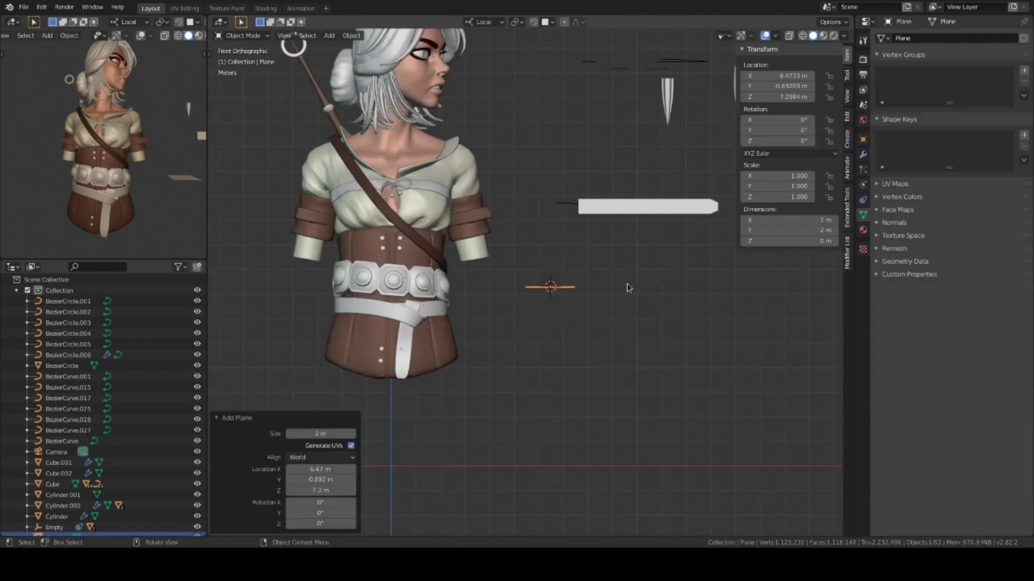
pyautogui.write('90')
pyautogui.press('Return')
pyautogui.scroll(2, 650, 337)
pyautogui.hotkey('ctrl', 'a')
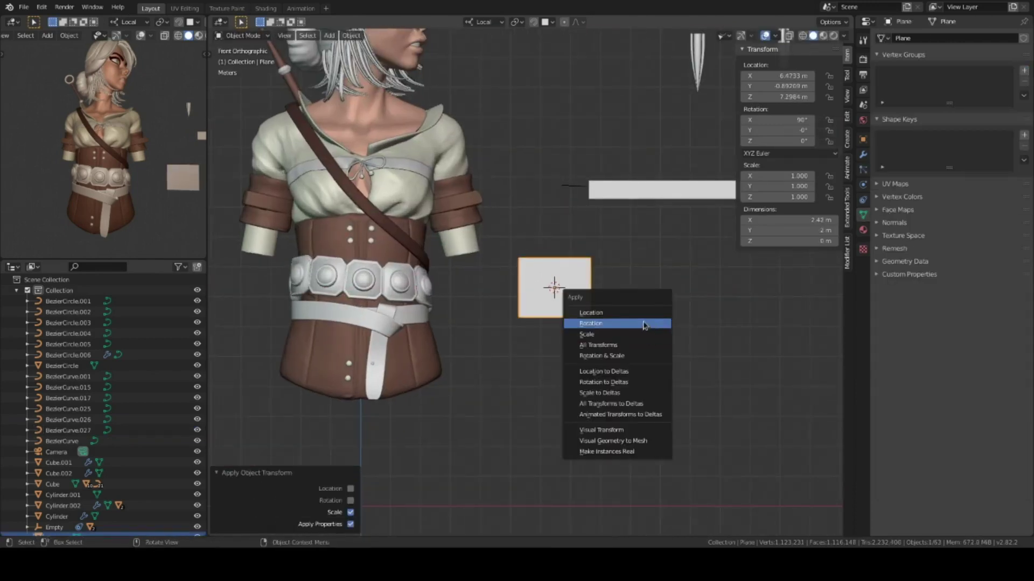
pyautogui.click(646, 323)
pyautogui.scroll(3, 474, 304)
# Inset the plane's face and add loop cuts across it.
pyautogui.press('Tab')
pyautogui.scroll(2, 591, 310)
pyautogui.click(685, 348)
pyautogui.hotkey('ctrl', 'r')
pyautogui.click(605, 269)
pyautogui.rightClick(629, 298)
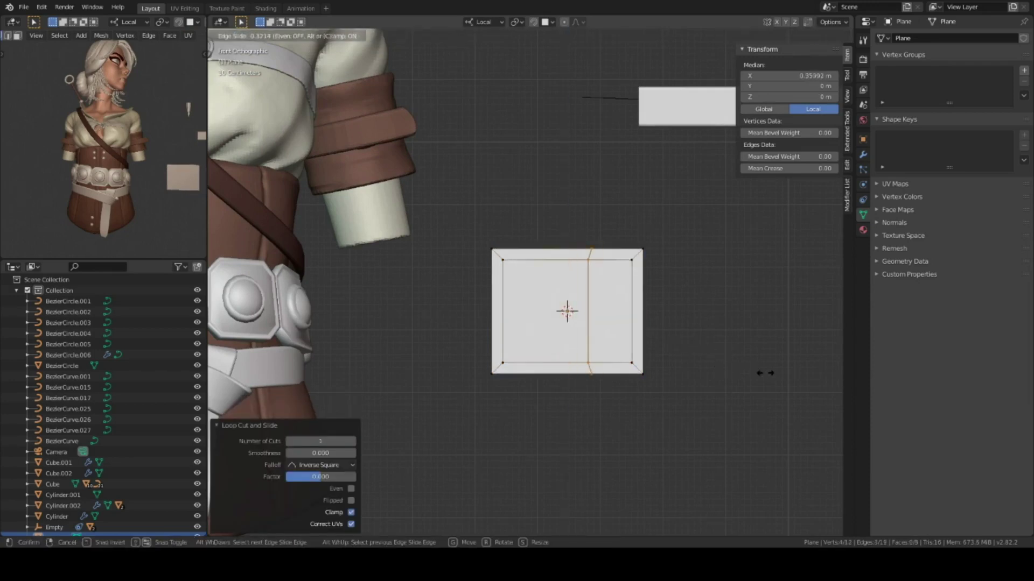
pyautogui.press('x')
pyautogui.click(741, 364)
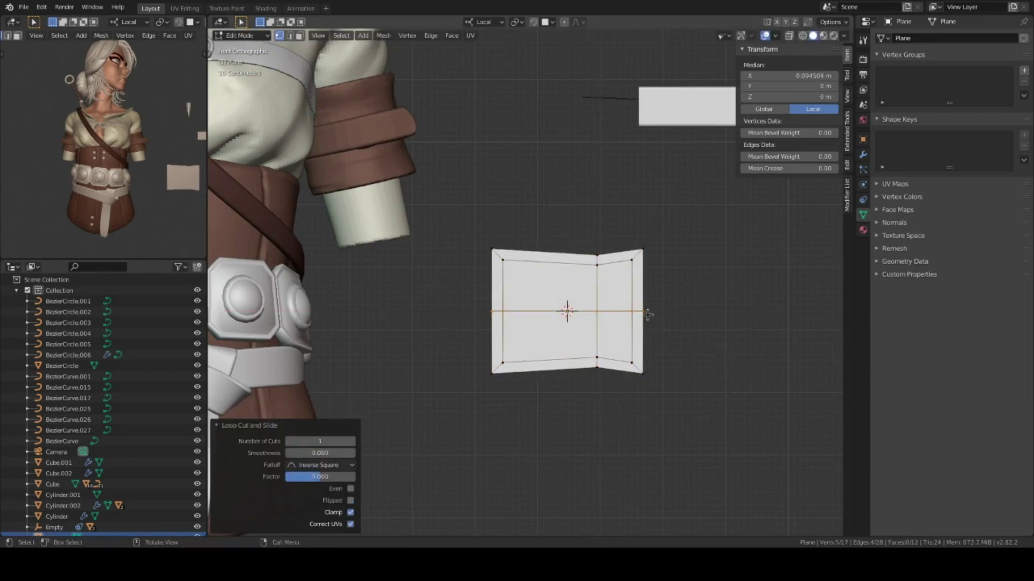
pyautogui.click(678, 342)
# Shift corner vertices along X to give the frame one pointed side.
pyautogui.click(538, 274)
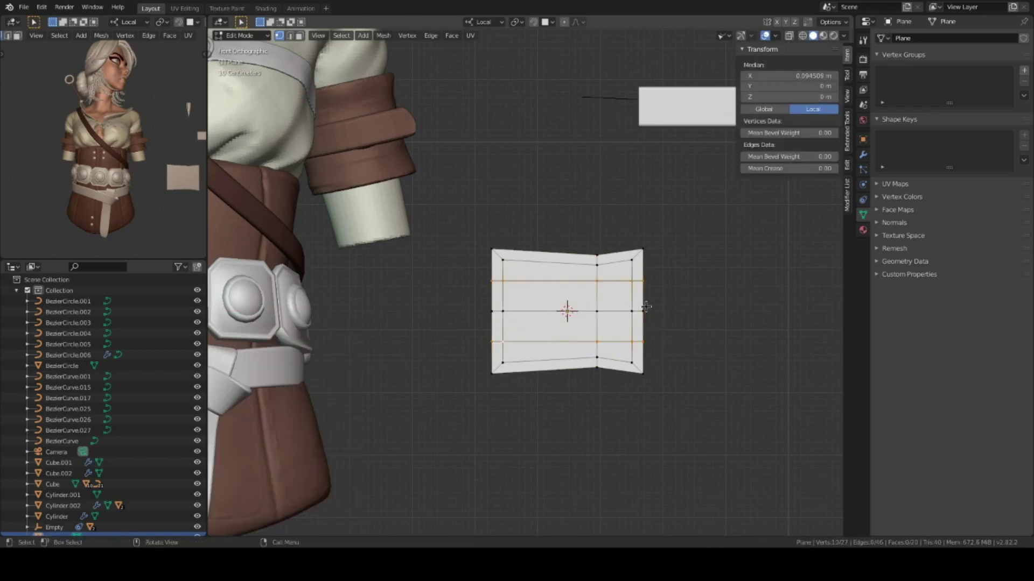
pyautogui.scroll(1, 660, 354)
pyautogui.click(625, 328)
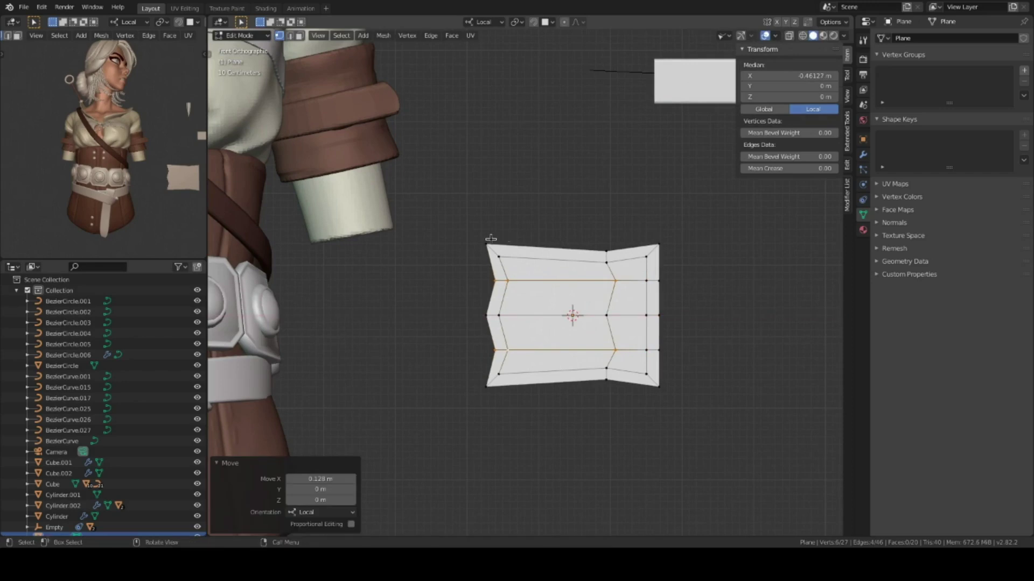
pyautogui.click(486, 387)
pyautogui.click(607, 443)
pyautogui.press('g')
pyautogui.press('x')
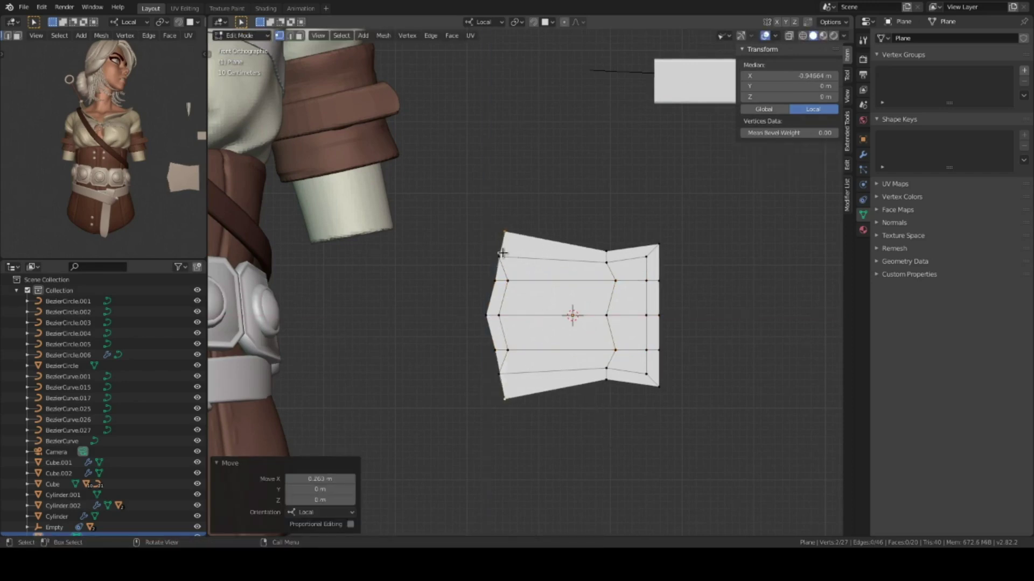
pyautogui.click(587, 417)
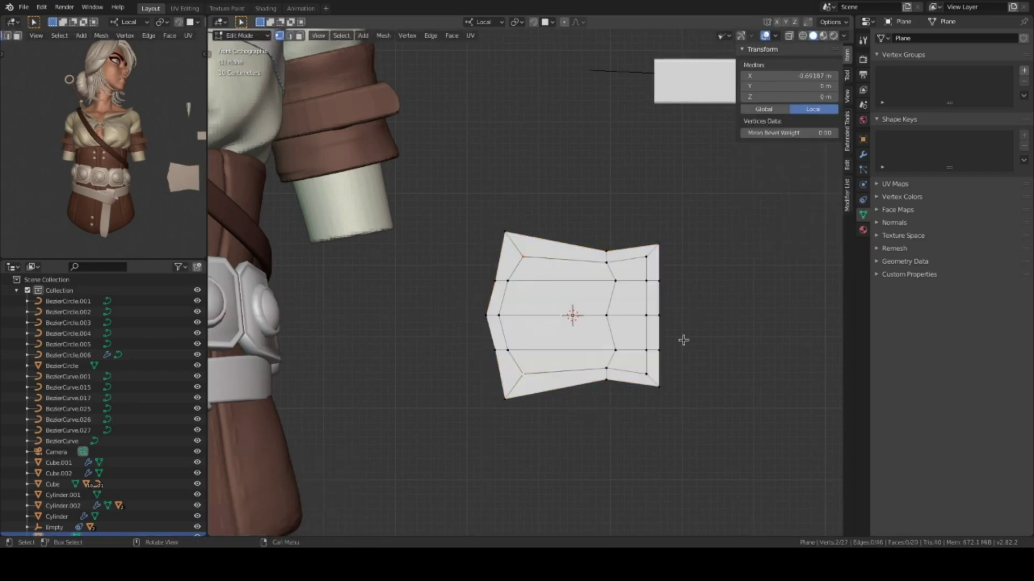
# Delete the inner faces to hollow out the buckle frame.
pyautogui.press('x')
pyautogui.click(619, 372)
pyautogui.press('Tab')
pyautogui.moveTo(552, 342)
pyautogui.mouseDown(button='middle')
pyautogui.moveTo(662, 346)
pyautogui.moveTo(584, 450)
pyautogui.mouseUp(button='middle')
pyautogui.press('KP_1')
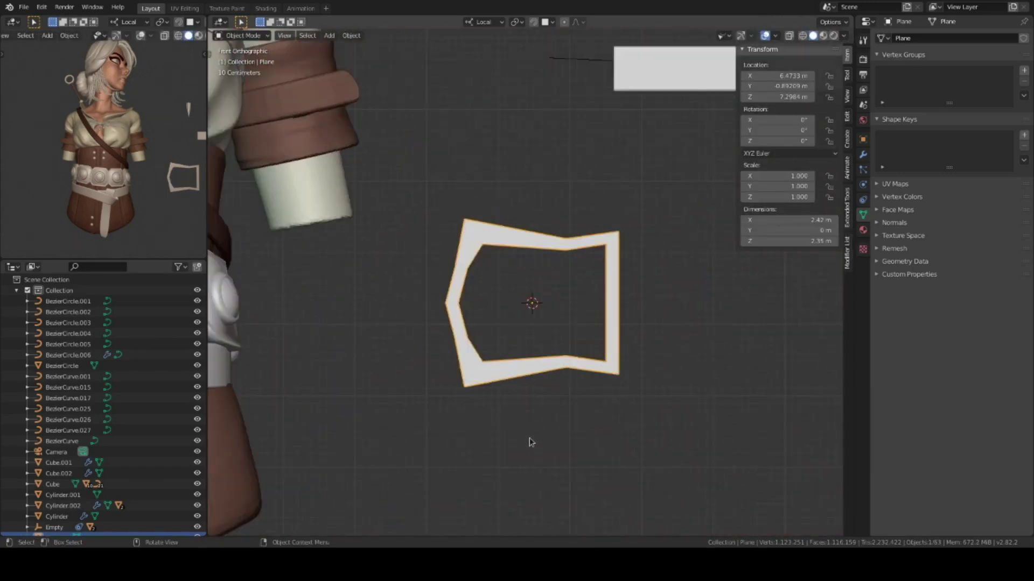
pyautogui.click(863, 155)
# Add Solidify and Bevel modifiers to the frame, reducing the bevel width.
pyautogui.click(917, 48)
pyautogui.moveTo(619, 323)
pyautogui.mouseDown(button='middle')
pyautogui.moveTo(662, 341)
pyautogui.moveTo(659, 294)
pyautogui.mouseUp(button='middle')
pyautogui.hotkey('ctrl', 'a')
pyautogui.click(659, 294)
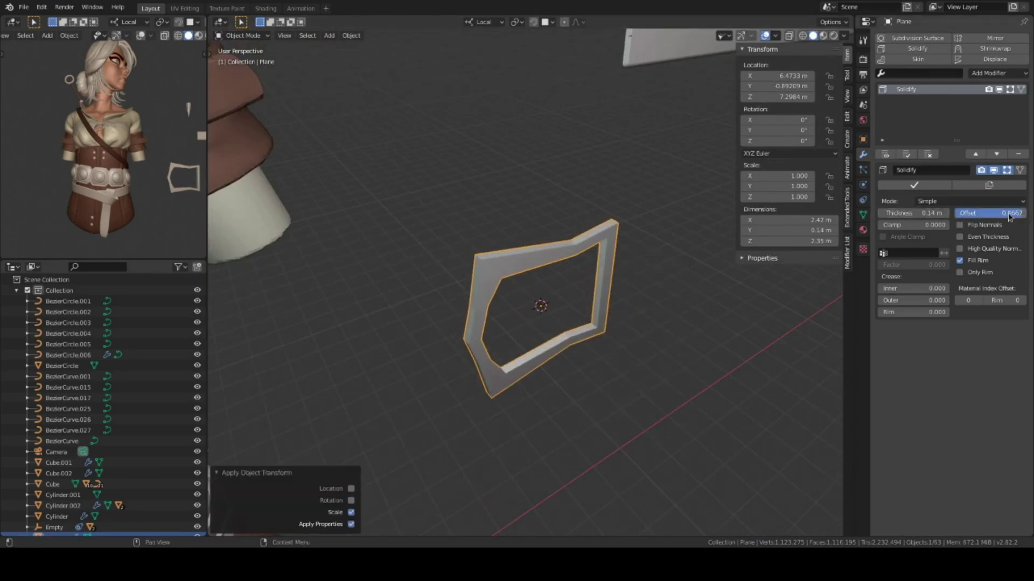
pyautogui.click(998, 73)
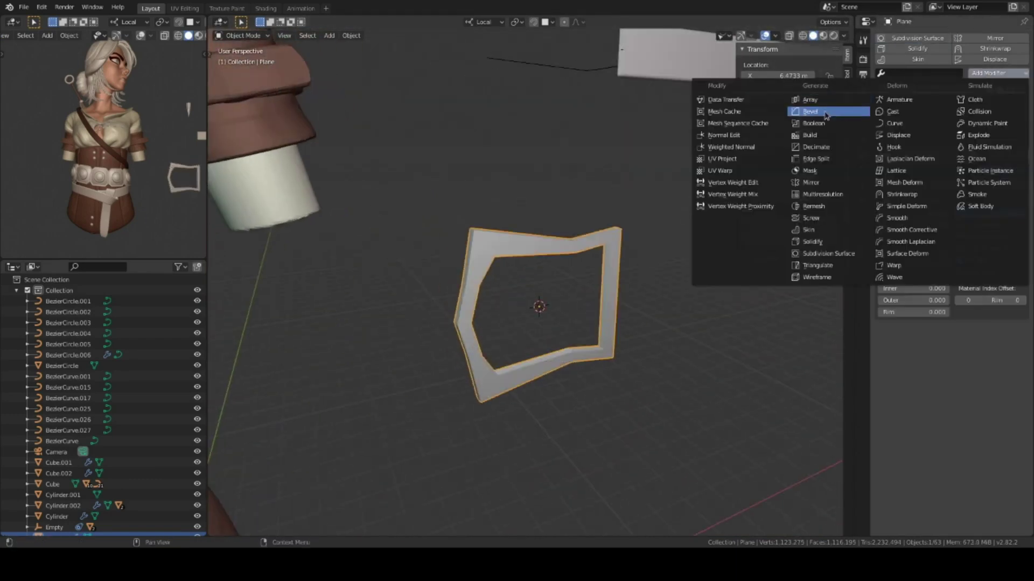
pyautogui.click(825, 112)
pyautogui.moveTo(910, 205); pyautogui.dragTo(899, 205)
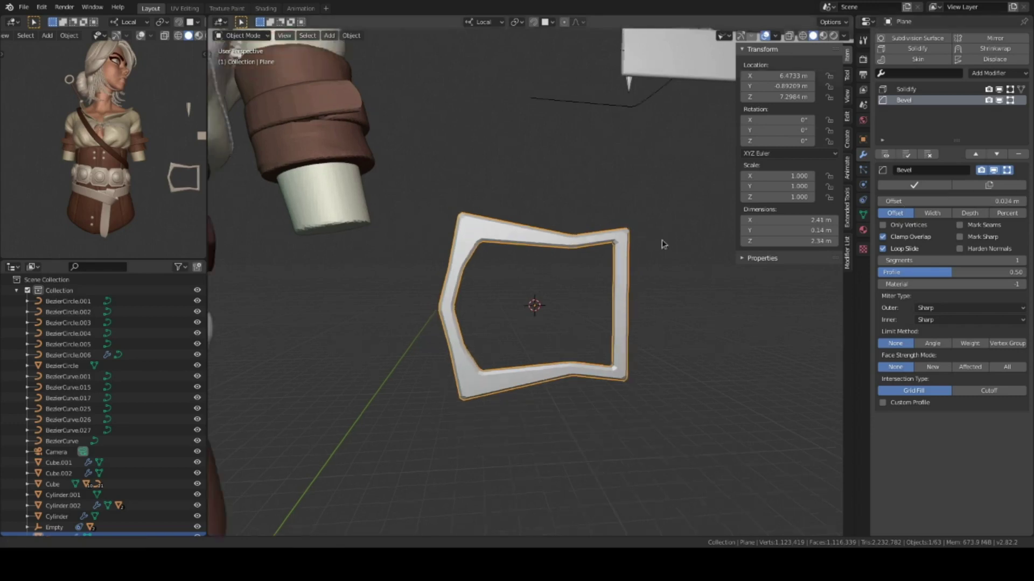
pyautogui.press('KP_1')
pyautogui.hotkey('ctrl', 'a')
pyautogui.click(658, 316)
# Select frame vertices in X-ray Edit Mode and retry an extrusion after undoing it.
pyautogui.press('Tab')
pyautogui.scroll(3, 672, 334)
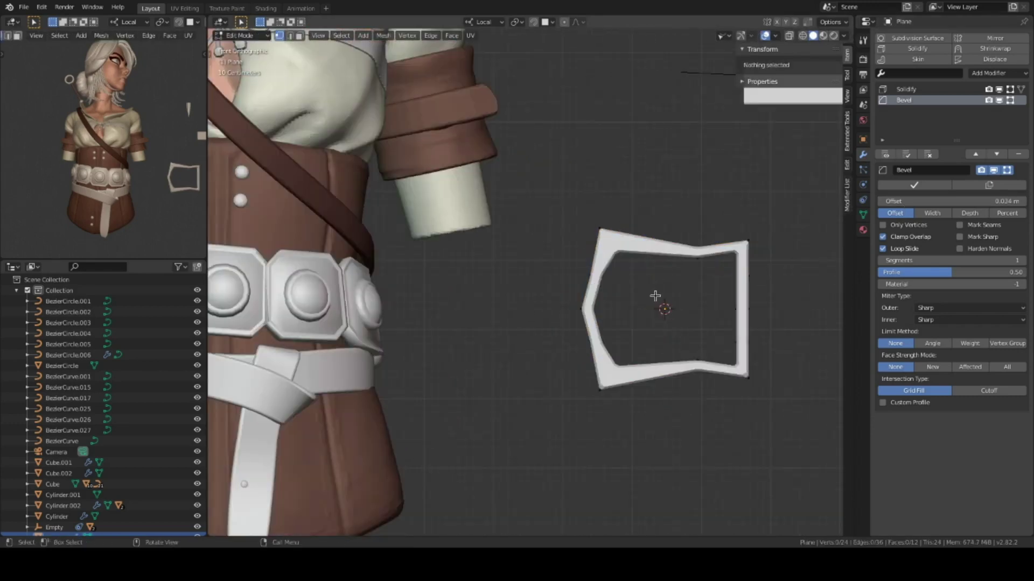
pyautogui.hotkey('alt', 'z')
pyautogui.click(754, 305)
pyautogui.click(744, 337)
pyautogui.hotkey('ctrl', 'z')
pyautogui.hotkey('ctrl', 'z')
pyautogui.click(711, 322)
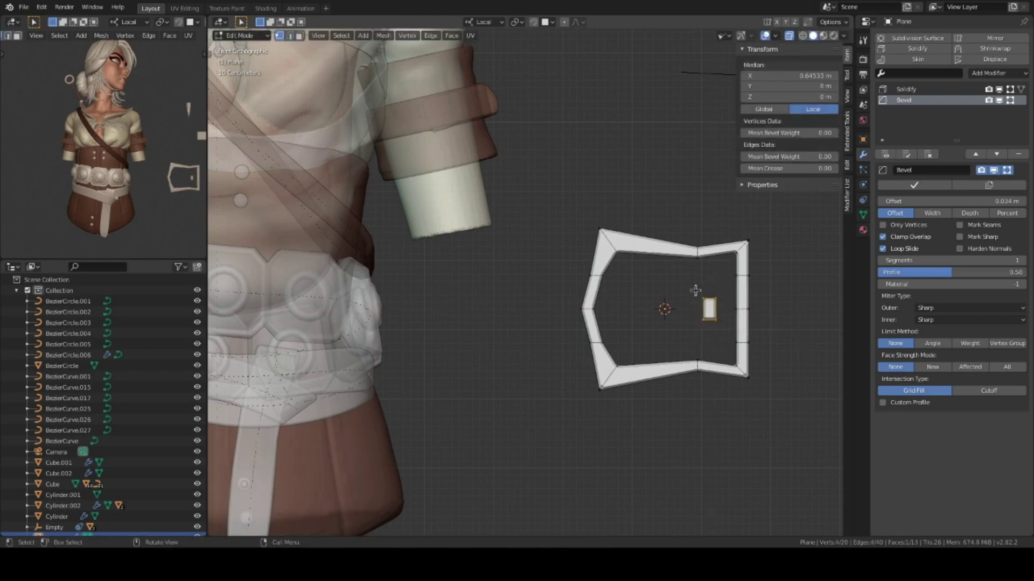
# Extrude a bar along X across the middle of the frame's opening.
pyautogui.press('x')
pyautogui.click(573, 340)
pyautogui.press('Escape')
pyautogui.hotkey('ctrl', 'z')
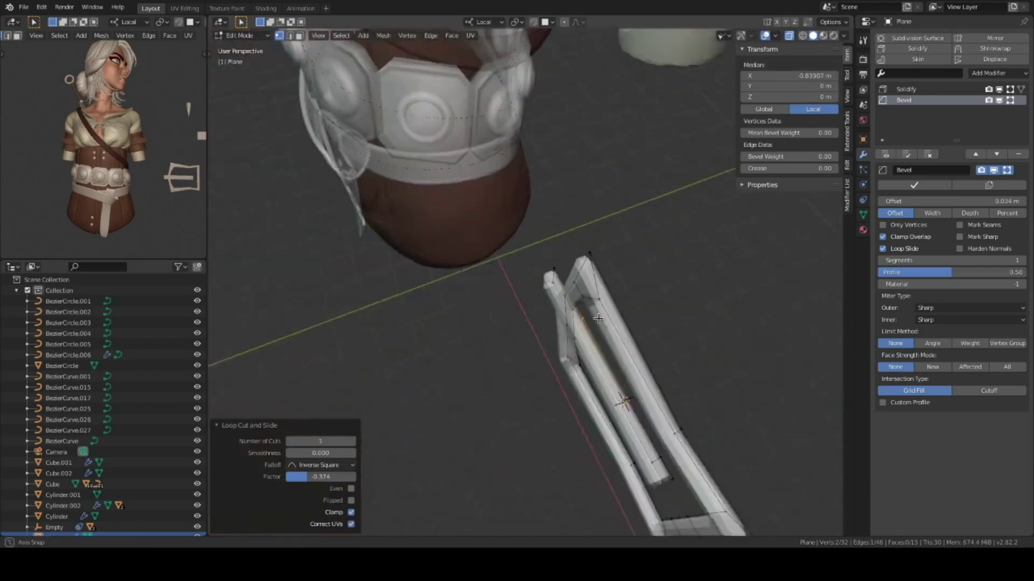
pyautogui.moveTo(619, 313); pyautogui.dragTo(548, 289, button='middle')
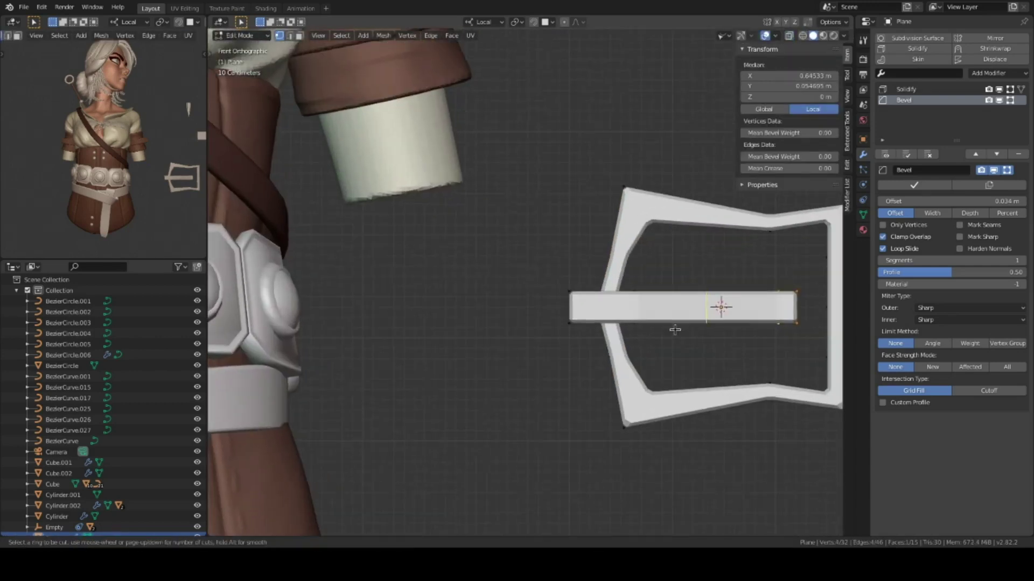
pyautogui.click(780, 305)
pyautogui.hotkey('ctrl', 'Tab')
# Scale the buckle down to 0.402 and move it onto the white strap.
pyautogui.click(581, 300)
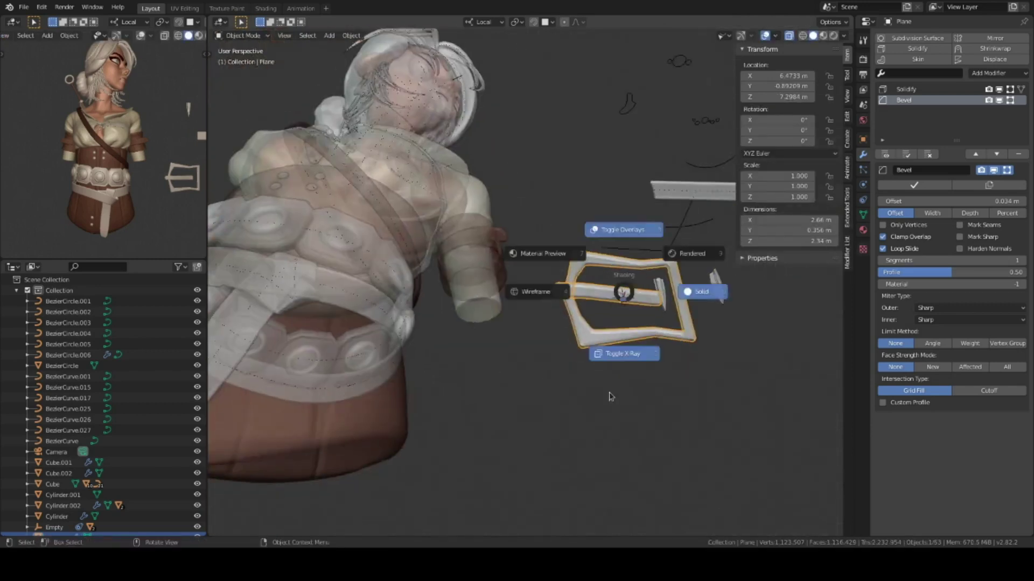
pyautogui.press('s')
pyautogui.click(630, 304)
pyautogui.press('g')
pyautogui.click(743, 342)
pyautogui.moveTo(743, 342)
pyautogui.mouseDown(button='middle')
pyautogui.moveTo(494, 321)
pyautogui.moveTo(534, 293)
pyautogui.mouseUp(button='middle')
pyautogui.scroll(5, 534, 292)
pyautogui.press('g')
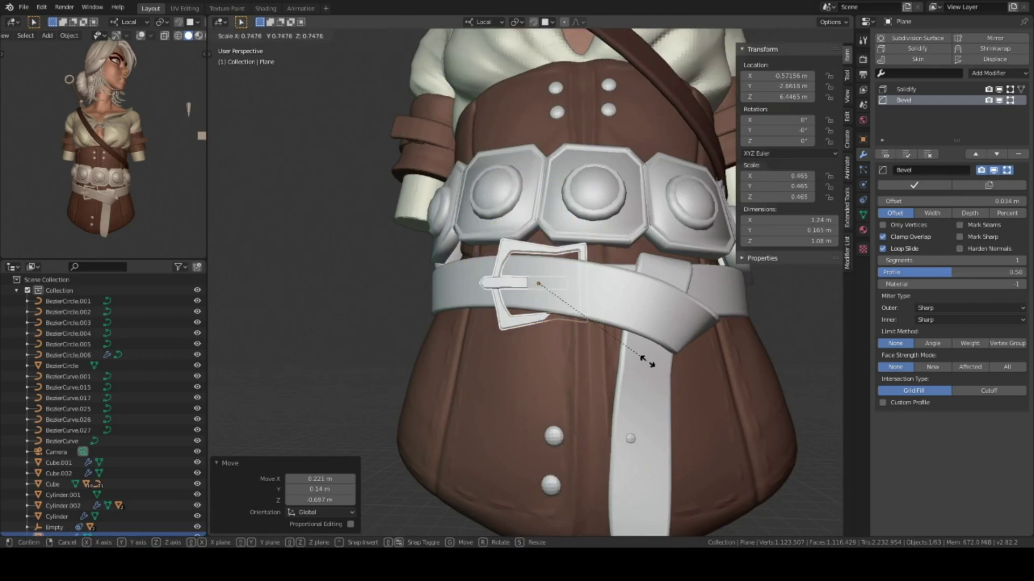
pyautogui.click(644, 359)
pyautogui.scroll(2, 663, 328)
pyautogui.click(669, 362)
# Slide the buckle to the corset front and rotate it 11.4° along the belt.
pyautogui.moveTo(663, 326); pyautogui.dragTo(592, 350, button='middle')
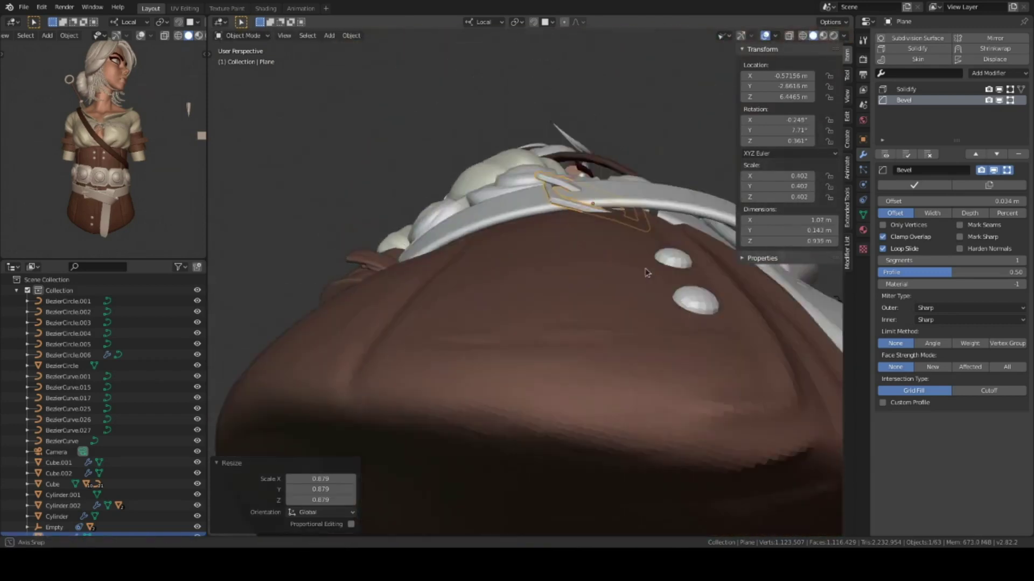
pyautogui.scroll(2, 592, 350)
pyautogui.press('g')
pyautogui.click(556, 382)
pyautogui.press('r')
pyautogui.moveTo(555, 379)
pyautogui.mouseDown(button='middle')
pyautogui.moveTo(654, 354)
pyautogui.moveTo(619, 425)
pyautogui.moveTo(595, 323)
pyautogui.moveTo(650, 302)
pyautogui.mouseUp(button='middle')
pyautogui.click(663, 375)
pyautogui.press('KP_1')
pyautogui.scroll(-4, 583, 310)
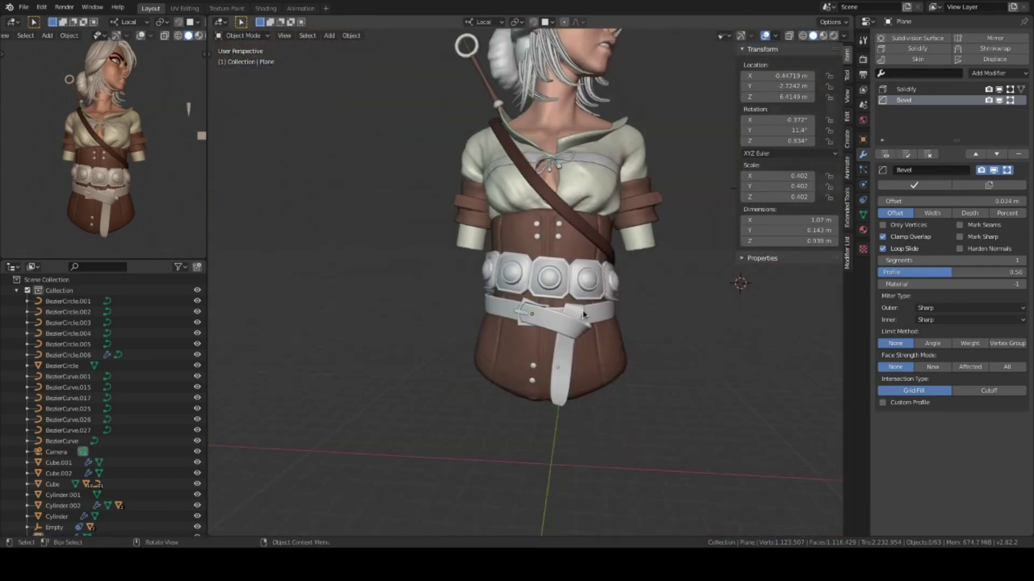
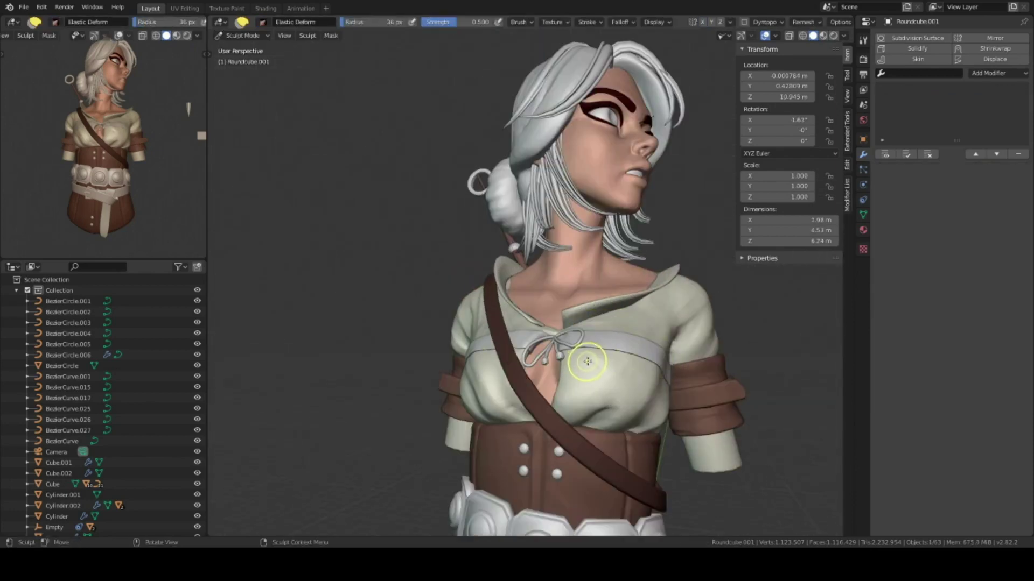
# Orbit below the sculpted bust to inspect the torso and face.
pyautogui.moveTo(580, 345)
pyautogui.mouseDown(button='middle')
pyautogui.moveTo(622, 323)
pyautogui.moveTo(605, 321)
pyautogui.moveTo(643, 280)
pyautogui.mouseUp(button='middle')
pyautogui.press('x')
pyautogui.moveTo(650, 344)
pyautogui.mouseDown(button='middle')
pyautogui.moveTo(554, 327)
pyautogui.moveTo(609, 339)
pyautogui.moveTo(592, 387)
pyautogui.moveTo(538, 356)
pyautogui.moveTo(533, 317)
pyautogui.moveTo(519, 431)
pyautogui.moveTo(474, 382)
pyautogui.moveTo(619, 356)
pyautogui.mouseUp(button='middle')
# Leave Sculpt Mode for Object Mode and frame the bust in front orthographic view.
pyautogui.hotkey('ctrl', 'Tab')
pyautogui.click(607, 349)
pyautogui.press('KP_1')
pyautogui.scroll(-2, 538, 323)
pyautogui.moveTo(124, 162); pyautogui.dragTo(154, 177, button='middle')
pyautogui.scroll(-2, 153, 178)
pyautogui.moveTo(538, 323)
pyautogui.mouseDown(button='middle')
pyautogui.moveTo(565, 301)
pyautogui.moveTo(610, 338)
pyautogui.mouseUp(button='middle')
pyautogui.press('KP_1')
# Add a cylinder, stretch it taller on Z and narrower on X.
pyautogui.hotkey('shift', 'a')
pyautogui.click(634, 345)
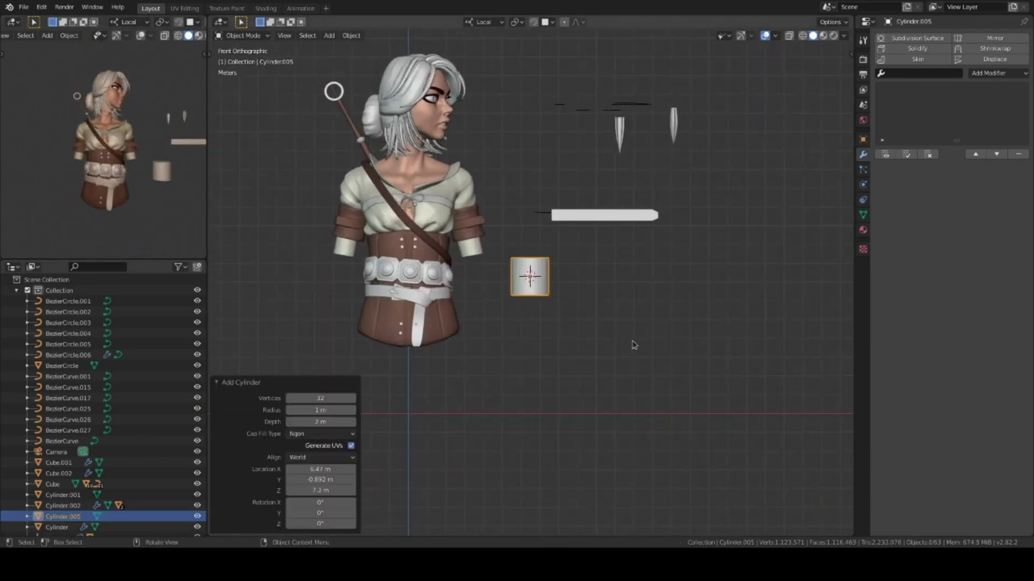
pyautogui.press('z')
pyautogui.click(492, 358)
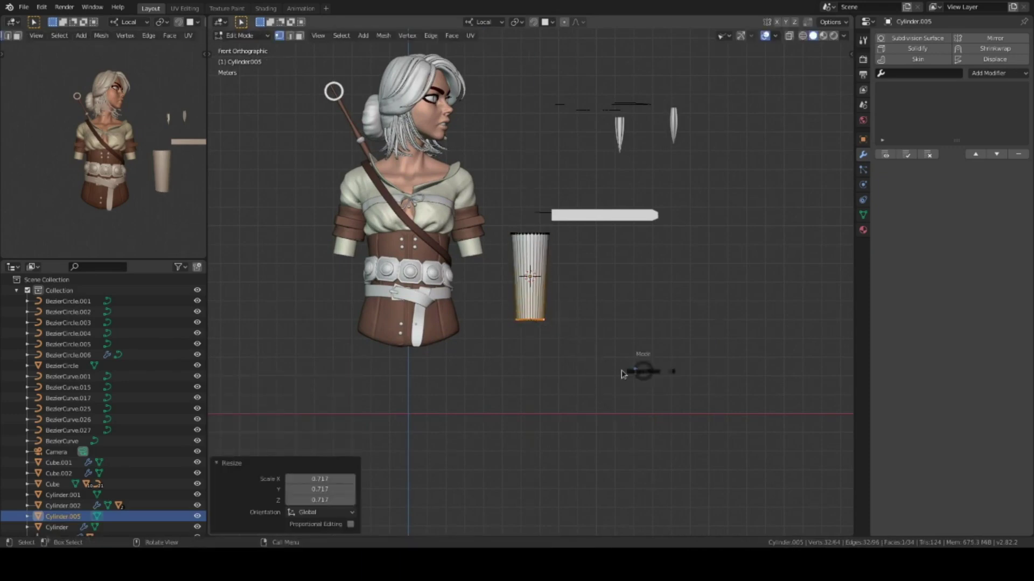
pyautogui.scroll(1, 630, 369)
pyautogui.press('s')
pyautogui.press('x')
pyautogui.press('x')
pyautogui.click(641, 361)
pyautogui.scroll(1, 653, 333)
pyautogui.keyDown('shift'); pyautogui.moveTo(711, 393); pyautogui.dragTo(655, 348, button='middle'); pyautogui.keyUp('shift')
pyautogui.press('KP_3')
pyautogui.press('KP_1')
# Select the forearm cylinder and move it into place beside the bust.
pyautogui.click(660, 131)
pyautogui.moveTo(661, 140); pyautogui.dragTo(562, 248, button='middle')
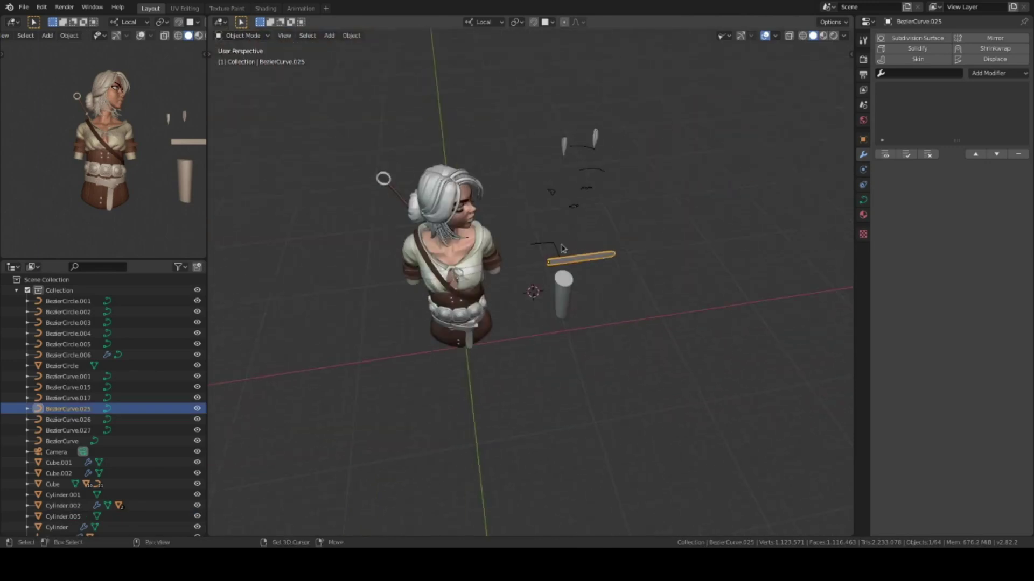
pyautogui.click(620, 273)
pyautogui.press('KP_1')
pyautogui.click(557, 288)
pyautogui.scroll(3, 577, 311)
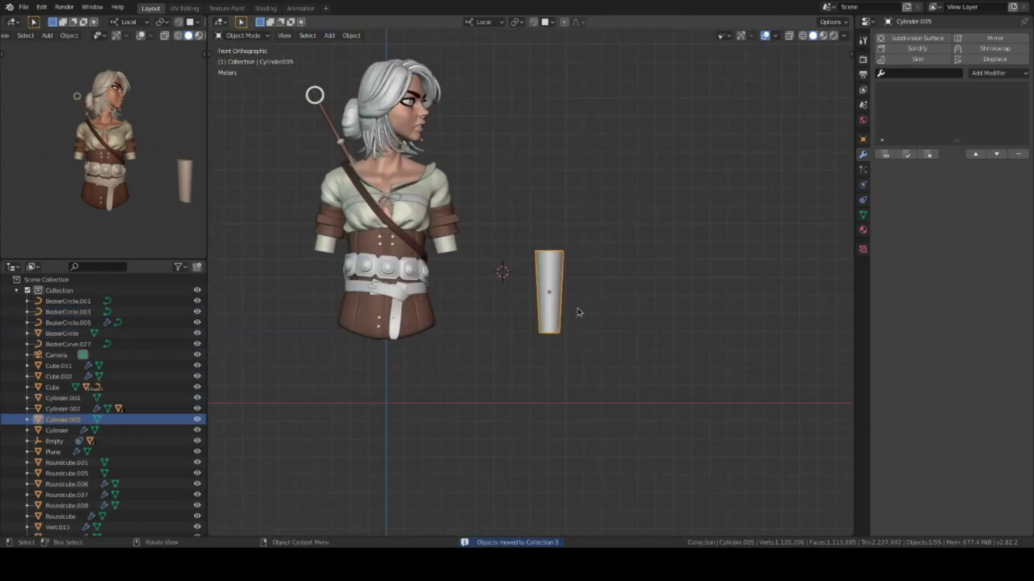
pyautogui.press('g')
# Add an X-narrowed Round Cube as a hand under the forearm and apply scale.
pyautogui.hotkey('shift', 'a')
pyautogui.click(700, 419)
pyautogui.press('s')
pyautogui.press('x')
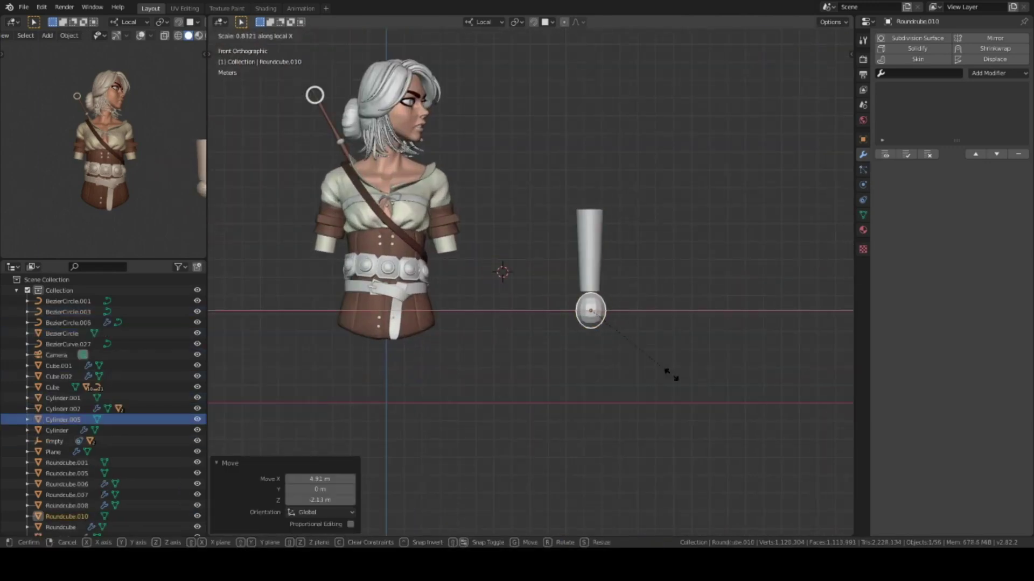
pyautogui.click(669, 374)
pyautogui.press('KP_3')
pyautogui.scroll(4, 592, 323)
pyautogui.press('g')
pyautogui.moveTo(523, 277); pyautogui.dragTo(462, 230, button='middle')
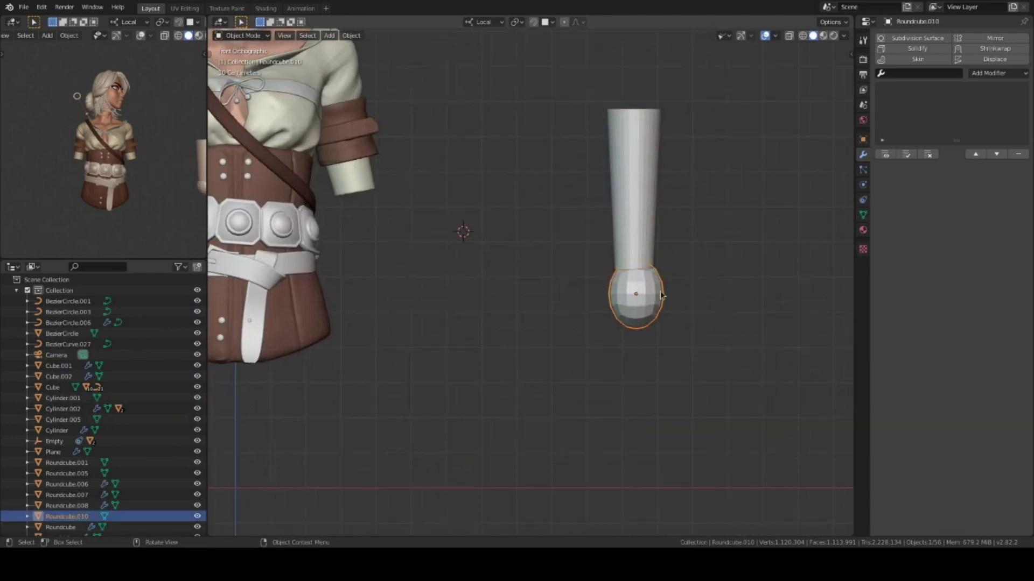
pyautogui.hotkey('ctrl', 'a')
pyautogui.click(637, 320)
# Select the hand block and briefly sculpt-view it while orbiting the arm.
pyautogui.click(555, 323)
pyautogui.moveTo(554, 323); pyautogui.dragTo(611, 323, button='middle')
pyautogui.hotkey('ctrl', 'Tab')
pyautogui.moveTo(578, 361); pyautogui.dragTo(610, 302, button='middle')
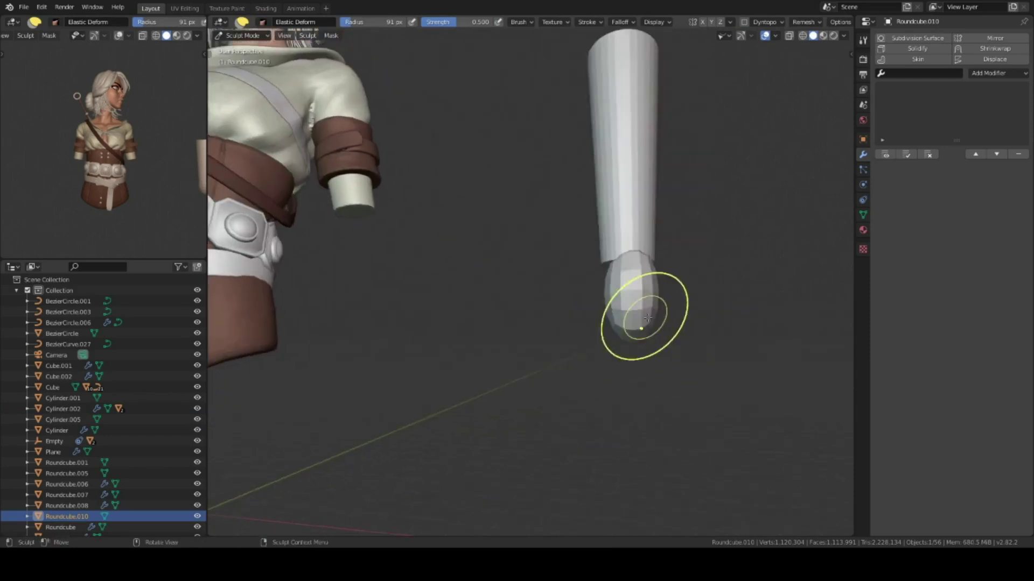
pyautogui.moveTo(649, 350); pyautogui.dragTo(589, 300, button='middle')
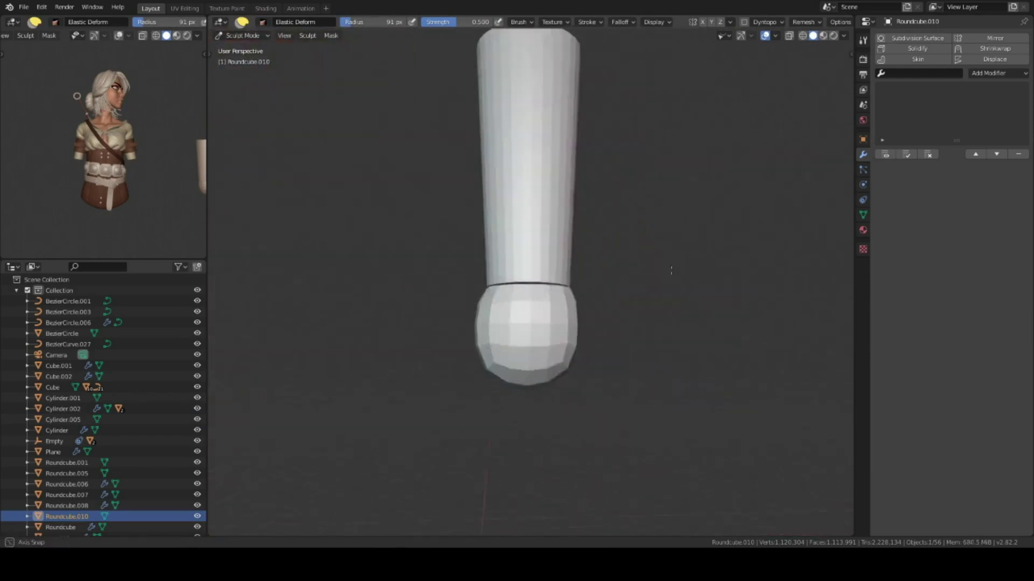
pyautogui.scroll(-3, 557, 277)
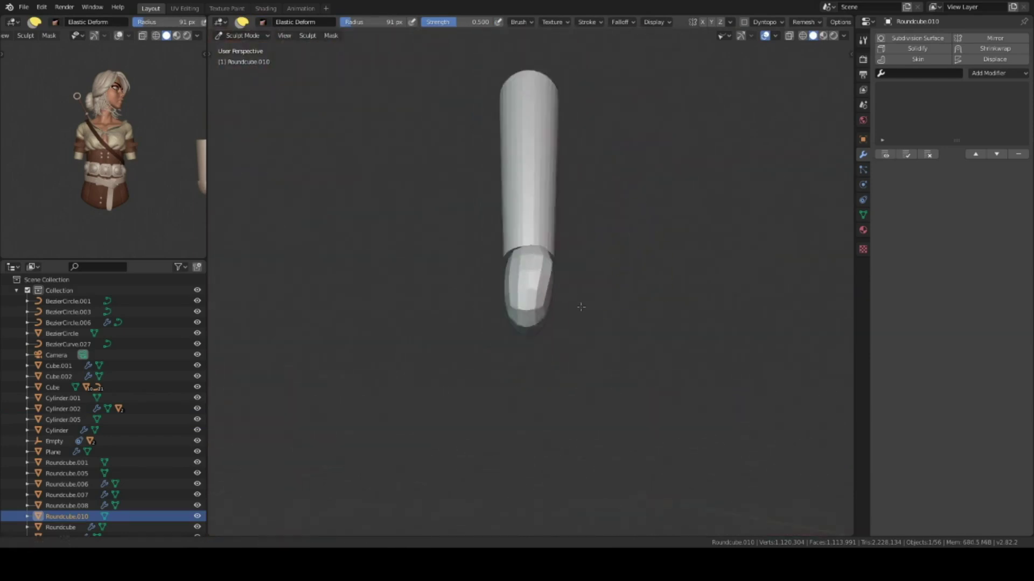
# Back in Object Mode, scale the forearm cylinder slightly smaller.
pyautogui.hotkey('ctrl', 'Tab')
pyautogui.press('KP_3')
pyautogui.press('KP_Divide')
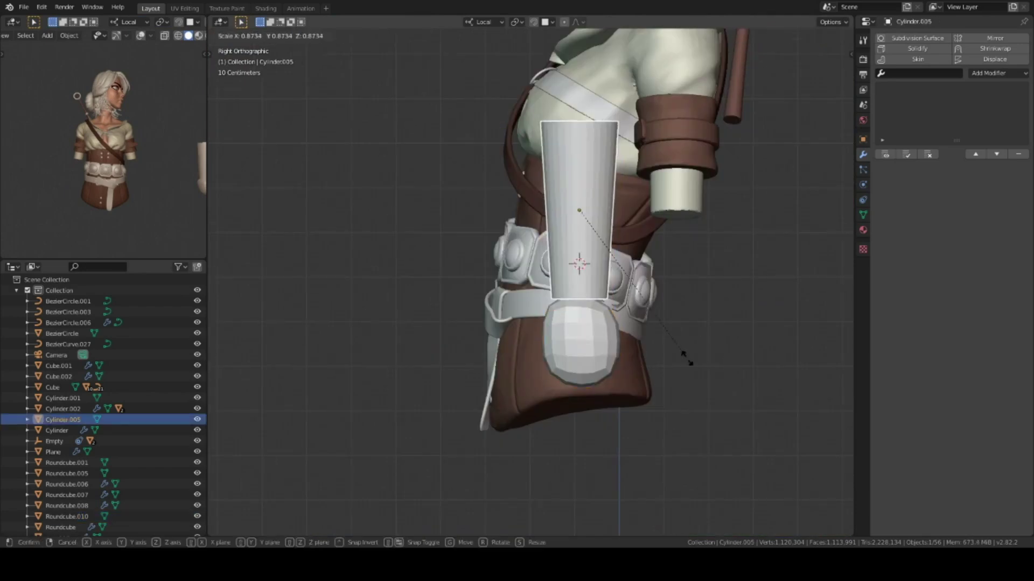
pyautogui.click(692, 370)
pyautogui.press('KP_1')
# Narrow the hand block along local X in Edit Mode into an elongated palm.
pyautogui.press('Tab')
pyautogui.press('z')
pyautogui.click(694, 359)
pyautogui.press('Tab')
pyautogui.click(590, 339)
pyautogui.press('Tab')
pyautogui.scroll(2, 665, 327)
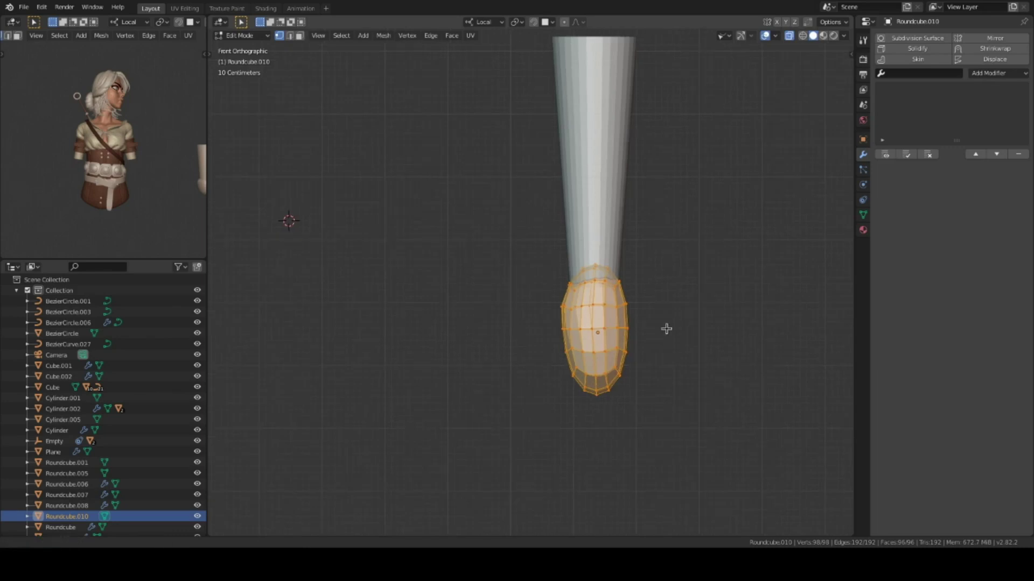
pyautogui.press('s')
pyautogui.press('x')
pyautogui.press('Tab')
pyautogui.press('KP_Divide')
pyautogui.press('KP_Divide')
pyautogui.press('KP_Divide')
pyautogui.press('KP_Divide')
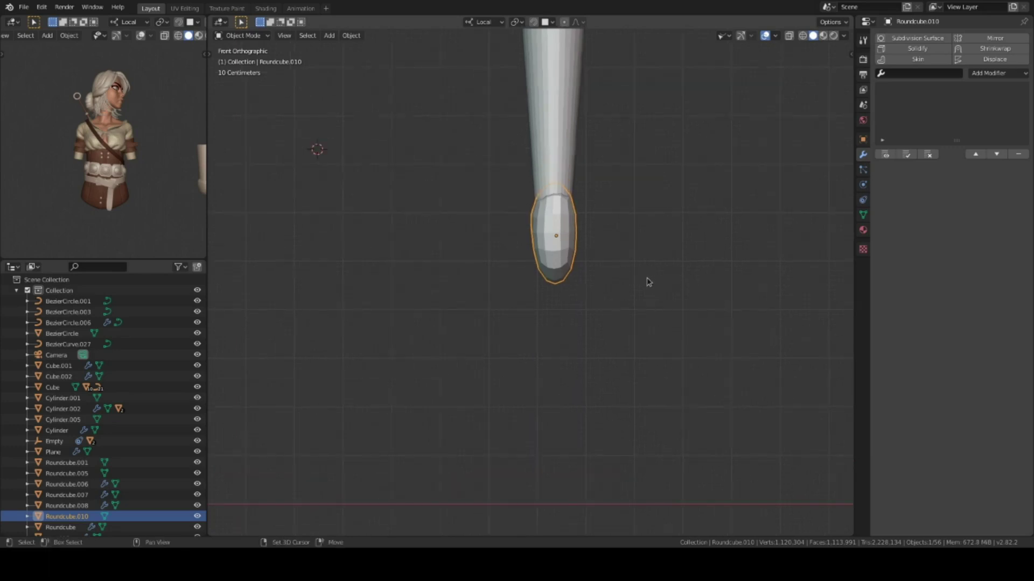
# Add a Round Cube beside the hand and stretch its lower half into a capsule.
pyautogui.click(657, 232)
pyautogui.press('g')
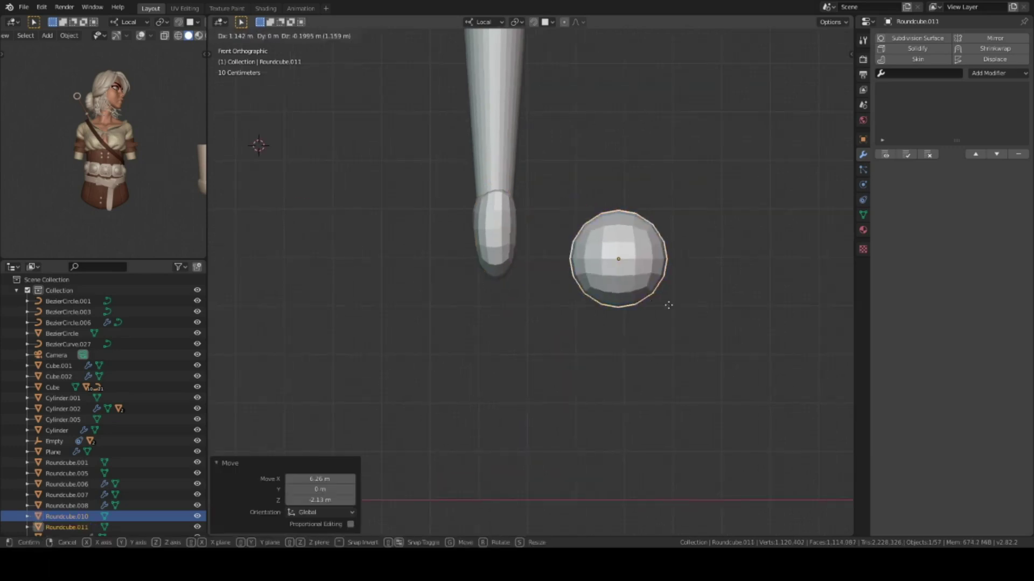
pyautogui.press('Tab')
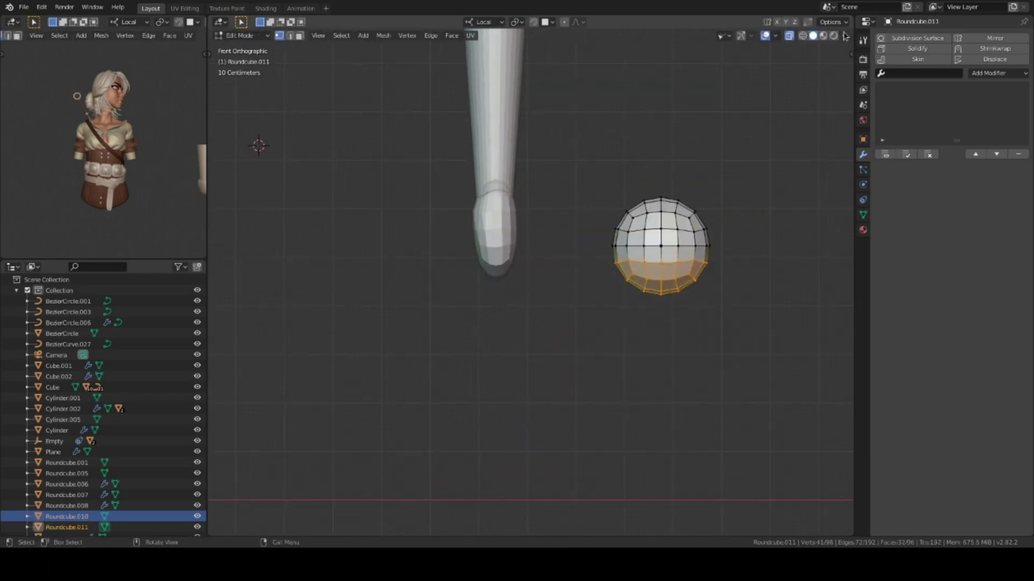
pyautogui.click(743, 429)
pyautogui.press('Tab')
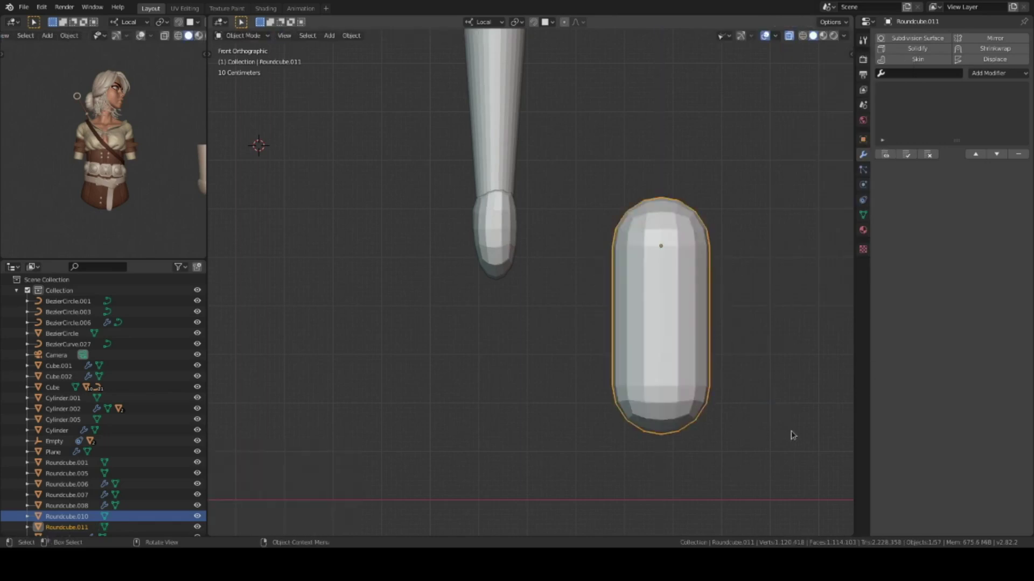
pyautogui.press('s')
pyautogui.click(705, 319)
pyautogui.press('Tab')
pyautogui.press('Tab')
# Shrink the capsule to half size and resize duplicated copies into three stacked segments.
pyautogui.press('s')
pyautogui.click(658, 214)
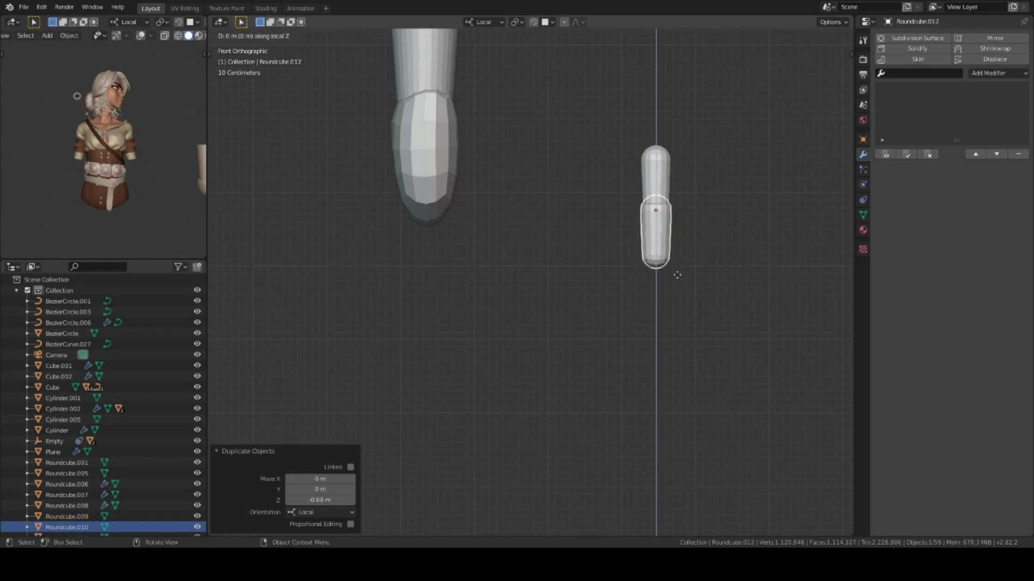
pyautogui.click(699, 344)
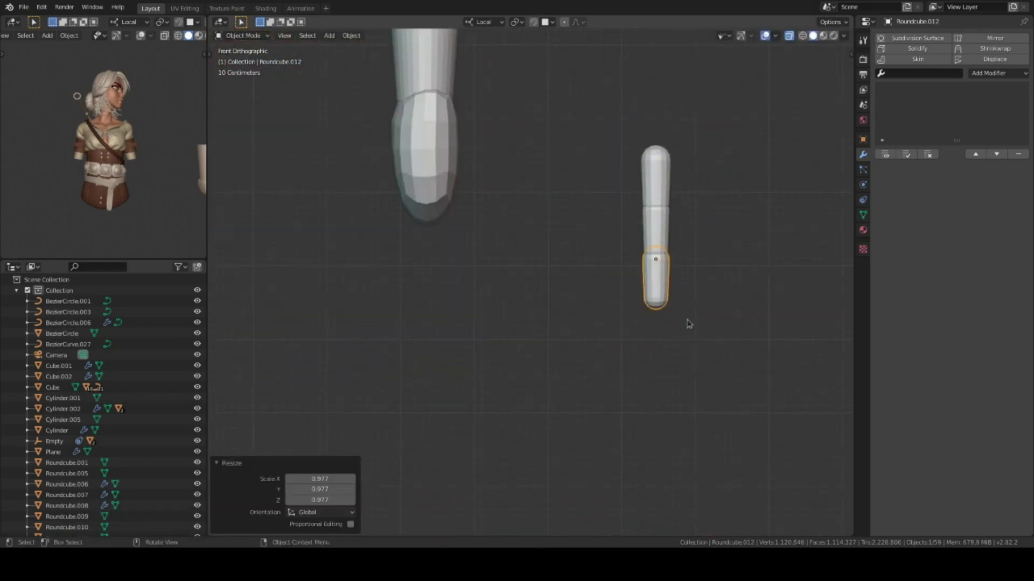
pyautogui.click(717, 339)
pyautogui.scroll(2, 652, 293)
pyautogui.press('x')
pyautogui.click(742, 382)
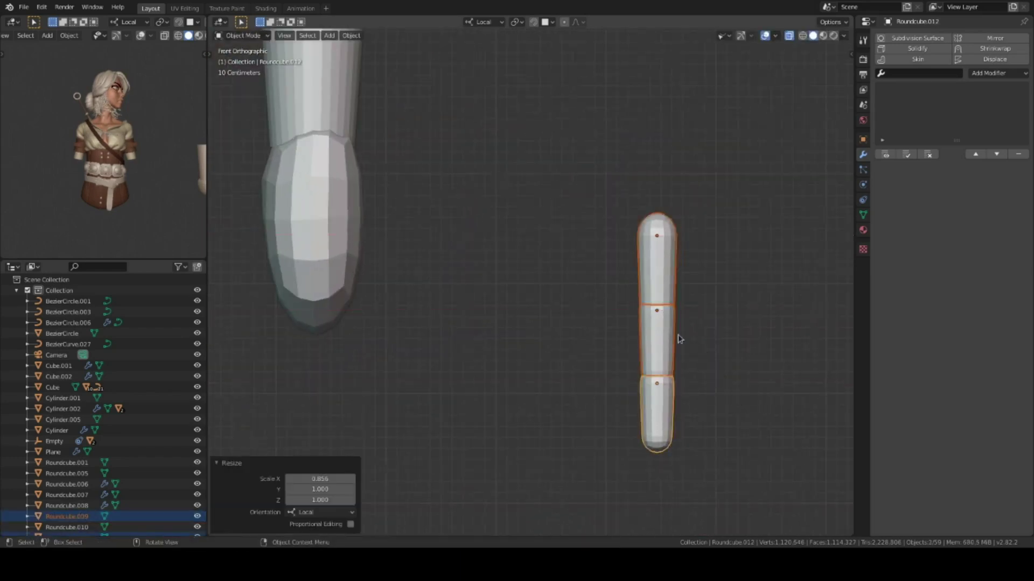
pyautogui.keyDown('shift'); pyautogui.moveTo(709, 415); pyautogui.dragTo(670, 376, button='middle'); pyautogui.keyUp('shift')
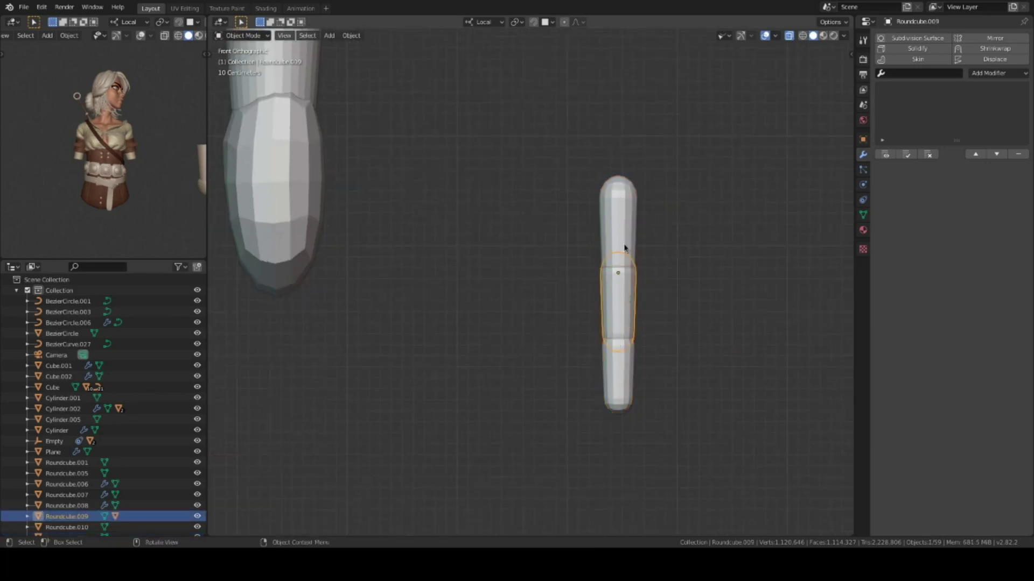
pyautogui.rightClick(653, 401)
pyautogui.hotkey('ctrl', 'z')
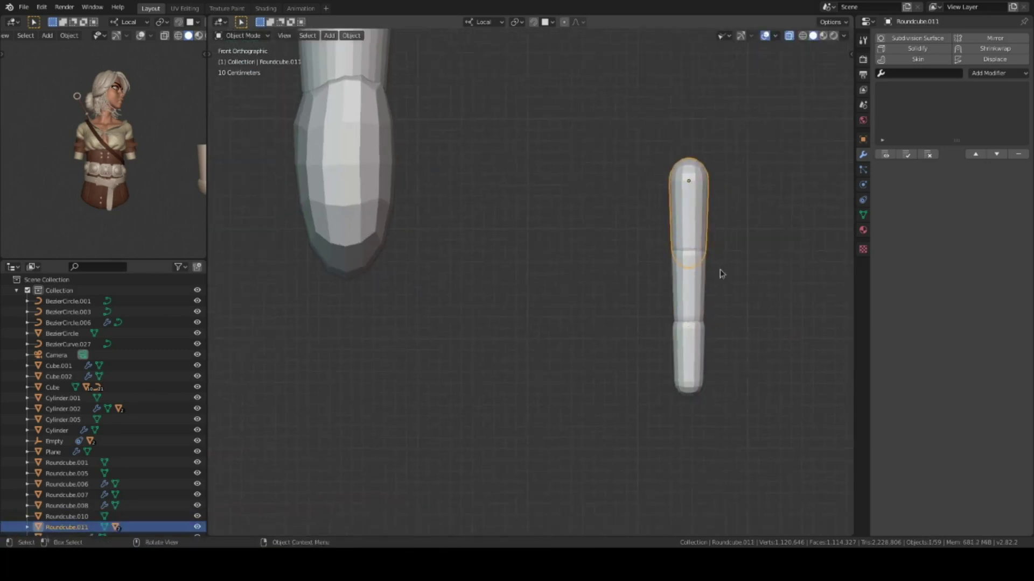
pyautogui.scroll(-3, 653, 318)
# Select the lowest finger segment, enter Sculpt Mode and orbit around the finger.
pyautogui.moveTo(669, 351); pyautogui.dragTo(715, 323, button='middle')
pyautogui.click(632, 352)
pyautogui.hotkey('ctrl', 'Tab')
pyautogui.scroll(2, 671, 291)
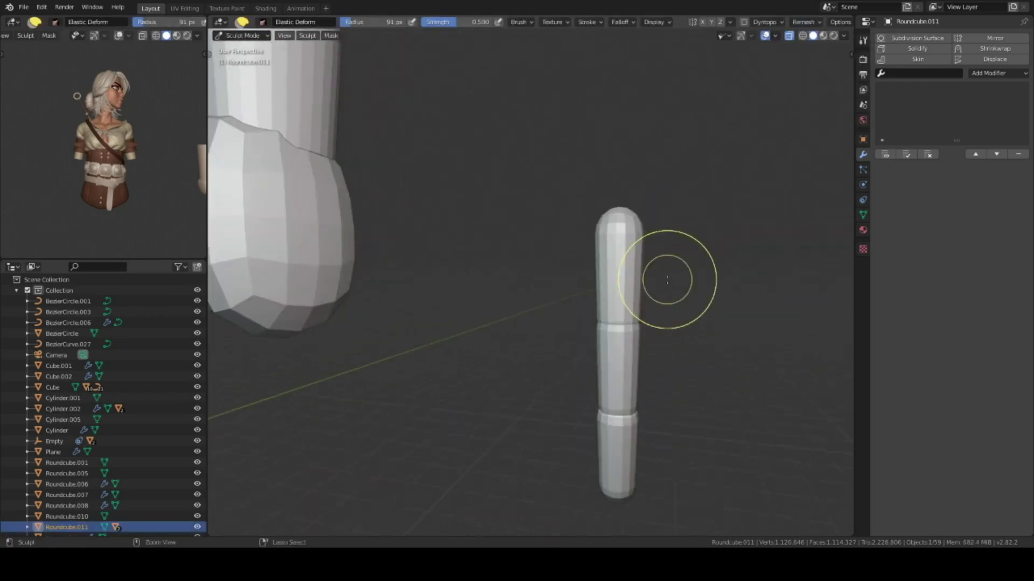
pyautogui.moveTo(667, 277); pyautogui.dragTo(596, 237, button='middle')
pyautogui.scroll(4, 558, 248)
pyautogui.moveTo(552, 318)
pyautogui.mouseDown(button='middle')
pyautogui.moveTo(639, 240)
pyautogui.moveTo(473, 280)
pyautogui.mouseUp(button='middle')
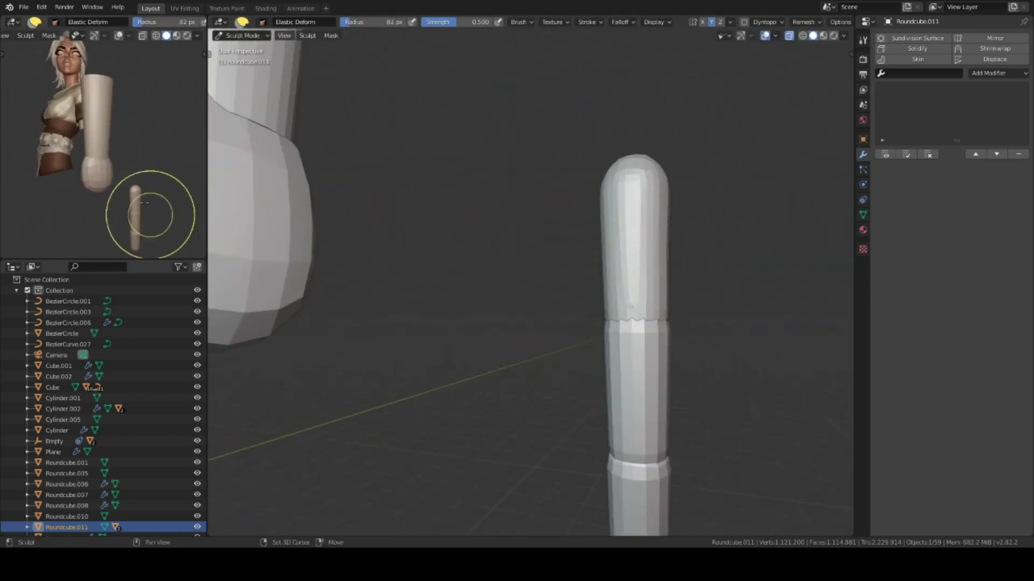
pyautogui.moveTo(220, 181); pyautogui.dragTo(669, 335, button='middle')
pyautogui.moveTo(611, 230); pyautogui.dragTo(695, 288, button='middle')
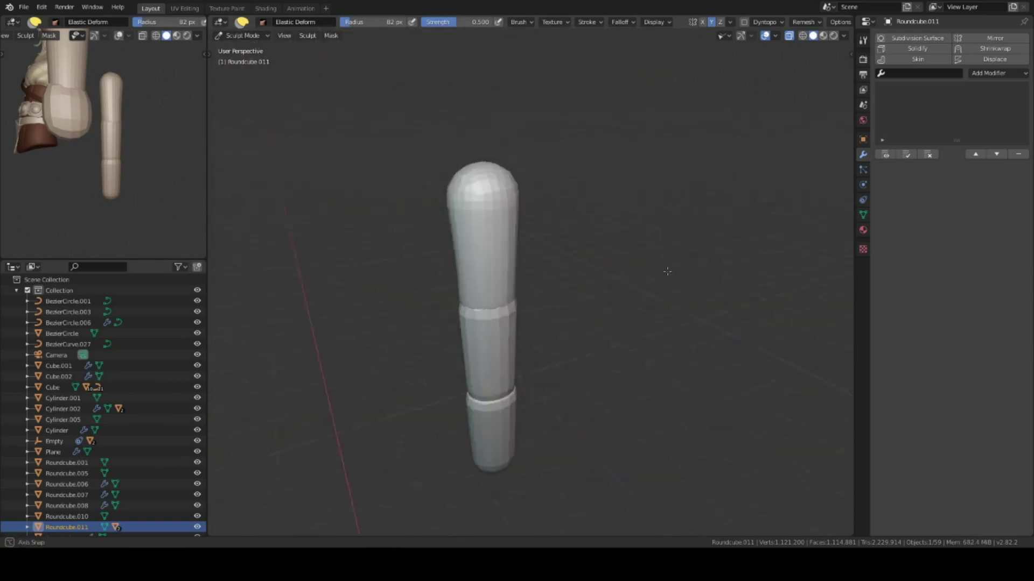
pyautogui.scroll(3, 609, 271)
pyautogui.moveTo(610, 272); pyautogui.dragTo(587, 265, button='middle')
pyautogui.moveTo(519, 268)
pyautogui.mouseDown(button='middle')
pyautogui.moveTo(574, 214)
pyautogui.moveTo(565, 265)
pyautogui.moveTo(568, 237)
pyautogui.moveTo(575, 245)
pyautogui.mouseUp(button='middle')
pyautogui.scroll(2, 576, 231)
pyautogui.moveTo(566, 314); pyautogui.dragTo(575, 302, button='middle')
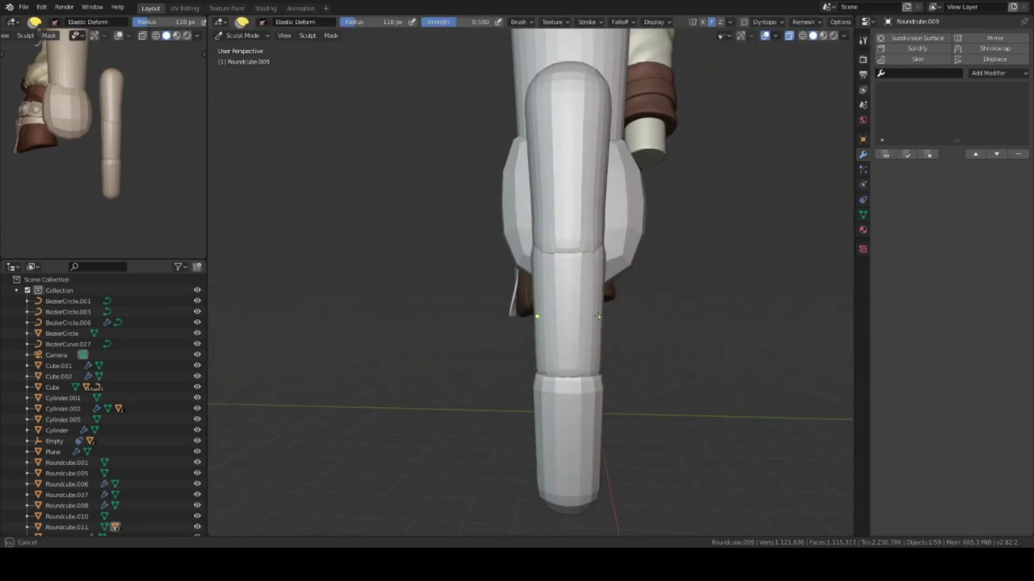
# Bend the finger's upper joint with the Elastic Deform brush, then return to Object Mode.
pyautogui.moveTo(598, 316); pyautogui.dragTo(577, 339, button='middle')
pyautogui.moveTo(576, 339); pyautogui.dragTo(538, 243)
pyautogui.scroll(3, 622, 254)
pyautogui.moveTo(622, 254)
pyautogui.mouseDown(button='middle')
pyautogui.moveTo(532, 316)
pyautogui.moveTo(595, 300)
pyautogui.mouseUp(button='middle')
pyautogui.scroll(-2, 532, 316)
pyautogui.moveTo(601, 351)
pyautogui.mouseDown(button='middle')
pyautogui.moveTo(605, 323)
pyautogui.moveTo(579, 384)
pyautogui.moveTo(650, 266)
pyautogui.moveTo(593, 261)
pyautogui.mouseUp(button='middle')
pyautogui.hotkey('ctrl', 'Tab')
# Shrink the brush radius and view the curved finger standing upright.
pyautogui.click(579, 383)
pyautogui.click(584, 361)
pyautogui.moveTo(584, 361)
pyautogui.mouseDown(button='middle')
pyautogui.moveTo(575, 286)
pyautogui.moveTo(588, 231)
pyautogui.moveTo(566, 296)
pyautogui.moveTo(633, 308)
pyautogui.mouseUp(button='middle')
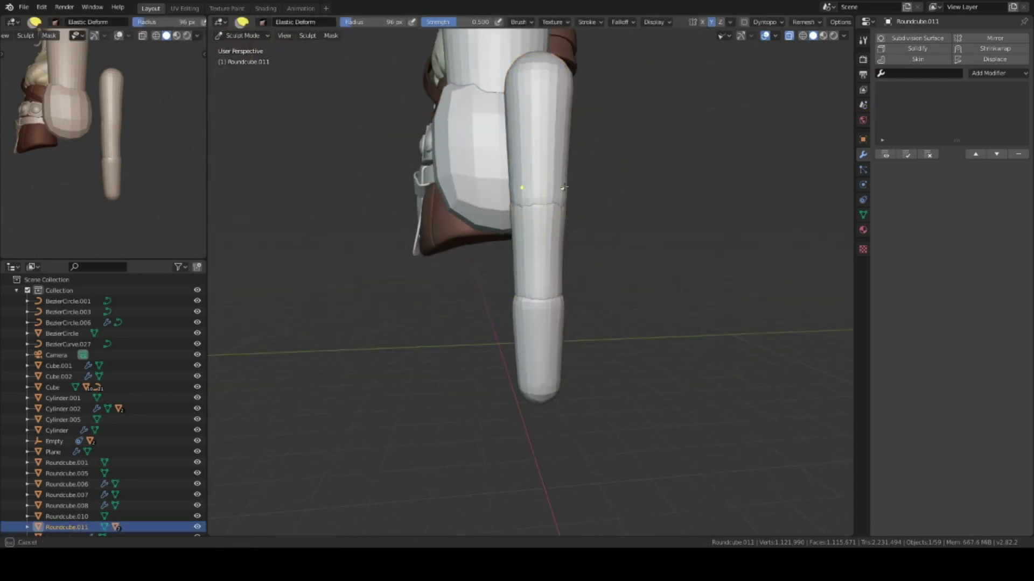
pyautogui.click(565, 132)
pyautogui.moveTo(565, 132)
pyautogui.mouseDown(button='middle')
pyautogui.moveTo(593, 190)
pyautogui.moveTo(675, 205)
pyautogui.moveTo(576, 196)
pyautogui.moveTo(531, 356)
pyautogui.moveTo(613, 334)
pyautogui.moveTo(592, 301)
pyautogui.moveTo(554, 317)
pyautogui.mouseUp(button='middle')
pyautogui.scroll(-3, 628, 318)
pyautogui.scroll(-3, 544, 339)
# Switch from sculpting to object mode and move the first finger capsule beneath the palm.
pyautogui.click(586, 323)
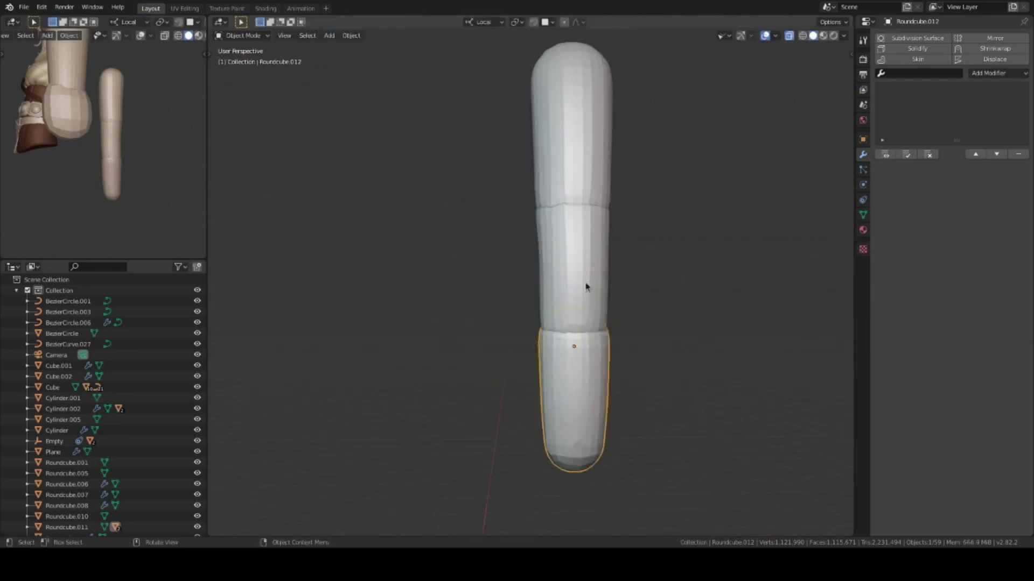
pyautogui.scroll(4, 585, 286)
pyautogui.moveTo(566, 196); pyautogui.dragTo(564, 171, button='middle')
pyautogui.scroll(-3, 564, 171)
pyautogui.click(586, 208)
pyautogui.scroll(3, 586, 208)
pyautogui.moveTo(586, 208)
pyautogui.mouseDown(button='middle')
pyautogui.moveTo(575, 246)
pyautogui.moveTo(584, 258)
pyautogui.mouseUp(button='middle')
pyautogui.hotkey('ctrl', 'Tab')
pyautogui.scroll(-2, 584, 258)
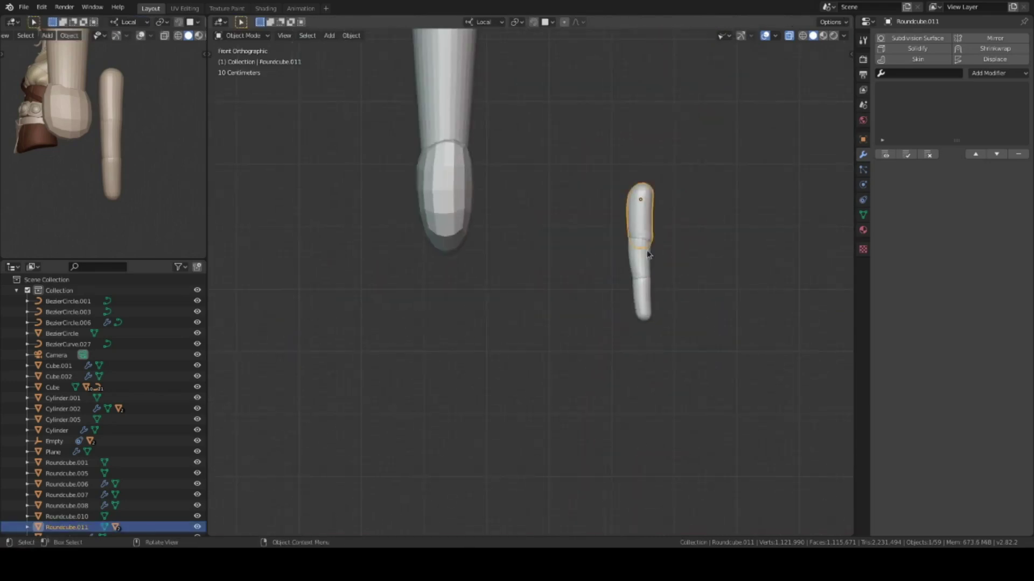
pyautogui.press('g')
pyautogui.click(487, 321)
pyautogui.moveTo(486, 321); pyautogui.dragTo(525, 327, button='middle')
# Apply the palm ball's Subdivision modifier and return to Object Mode.
pyautogui.press('KP_3')
pyautogui.scroll(2, 554, 292)
pyautogui.click(596, 268)
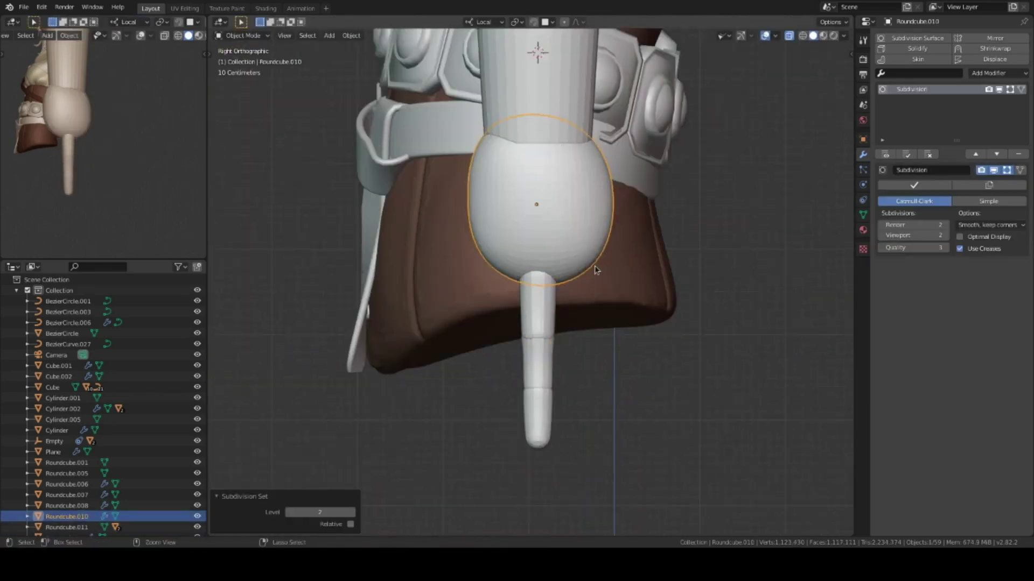
pyautogui.rightClick(599, 287)
pyautogui.click(600, 288)
pyautogui.hotkey('ctrl', 'Tab')
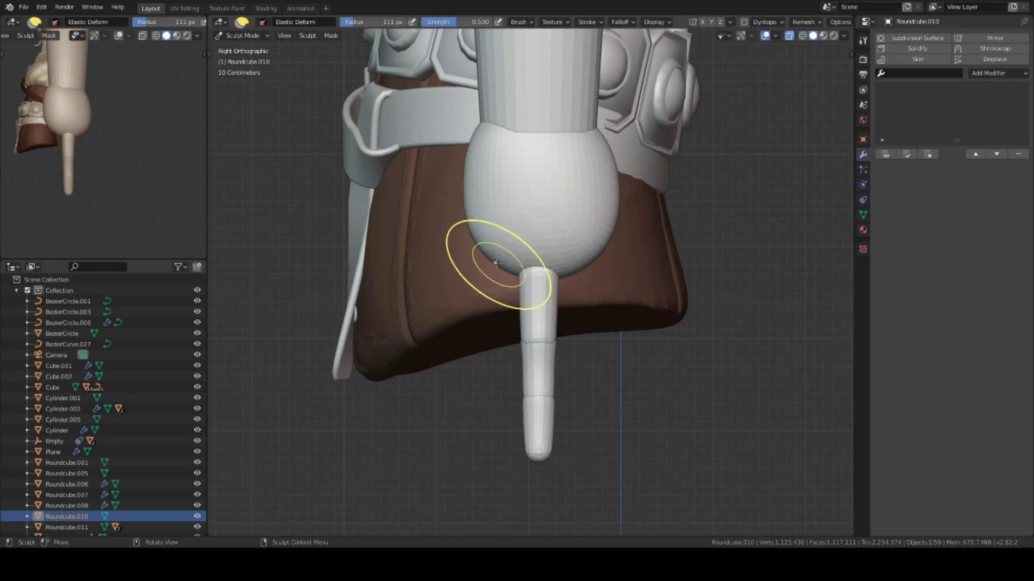
pyautogui.moveTo(608, 205); pyautogui.dragTo(696, 307, button='middle')
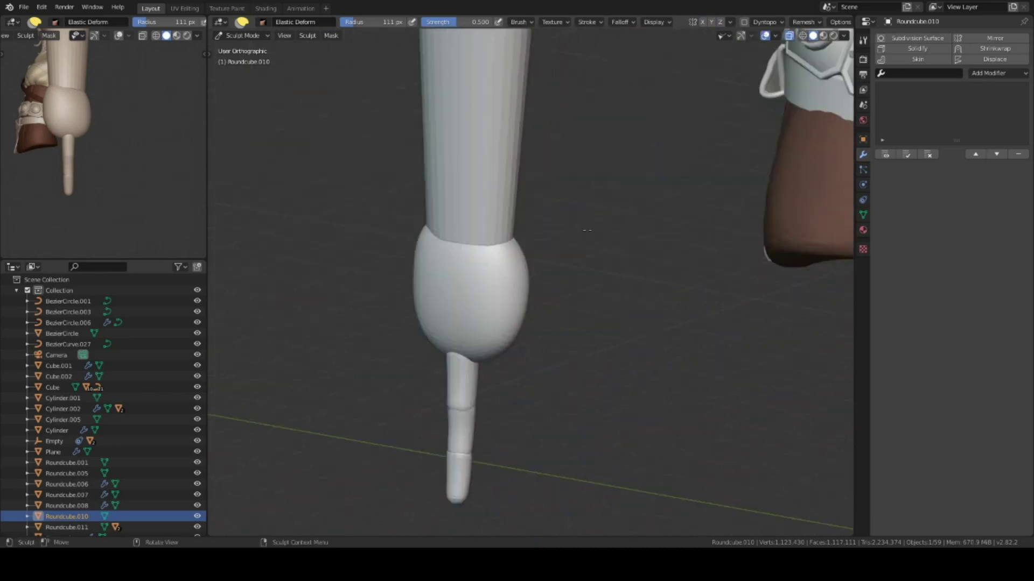
pyautogui.press('KP_1')
pyautogui.press('Tab')
pyautogui.hotkey('ctrl', 'Tab')
pyautogui.click(496, 329)
pyautogui.press('KP_3')
pyautogui.keyDown('shift'); pyautogui.moveTo(495, 325); pyautogui.dragTo(565, 210, button='middle'); pyautogui.keyUp('shift')
# Duplicate the finger capsule with Shift+D and spread the copies side by side under the palm.
pyautogui.click(549, 301)
pyautogui.hotkey('shift', 'd')
pyautogui.click(596, 383)
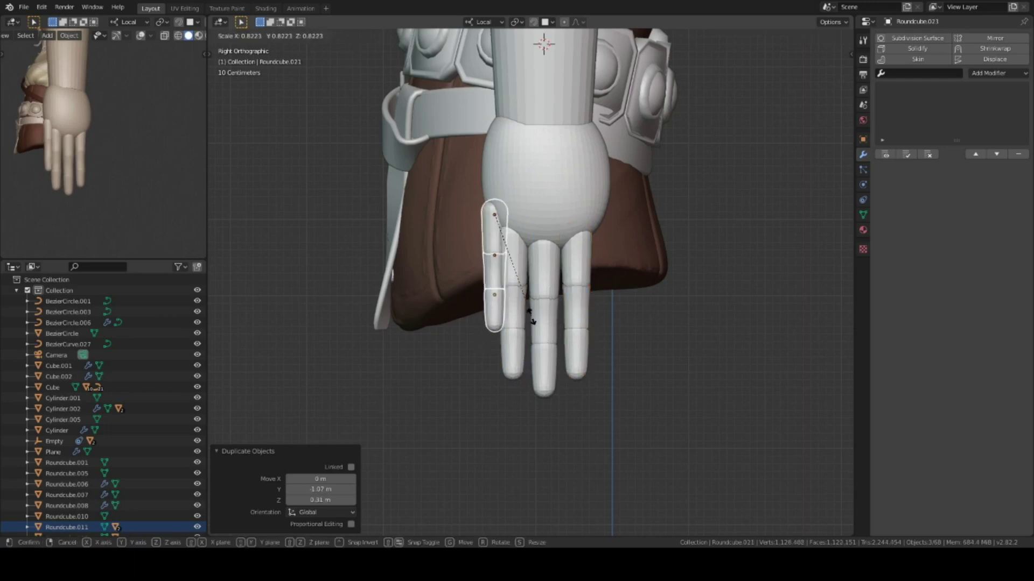
pyautogui.keyDown('shift'); pyautogui.click(507, 262); pyautogui.keyUp('shift')
pyautogui.press('g')
pyautogui.click(566, 278)
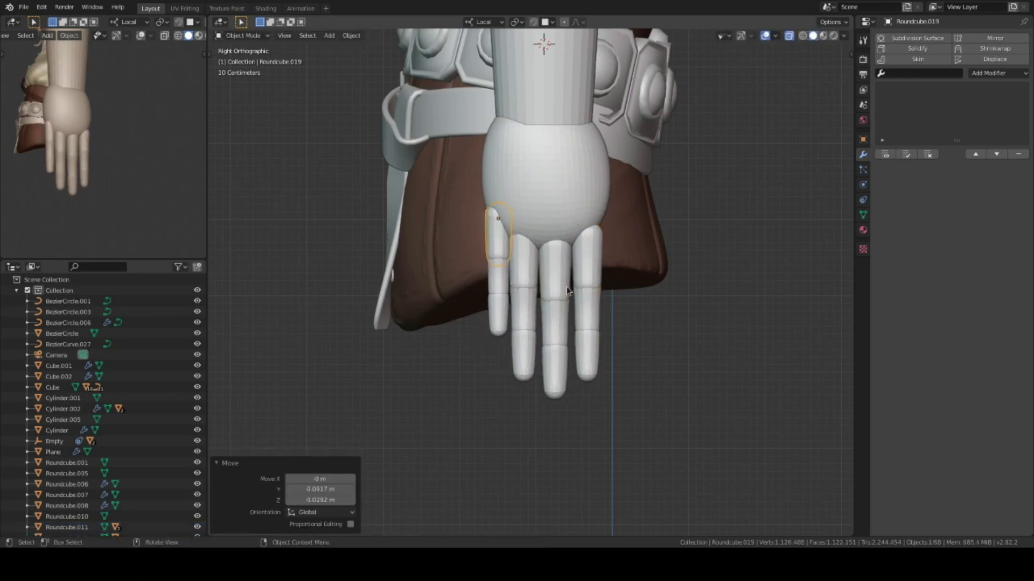
pyautogui.click(590, 259)
# Tilt the rightmost finger slightly outward, then select and frame all four fingers.
pyautogui.press('r')
pyautogui.click(594, 272)
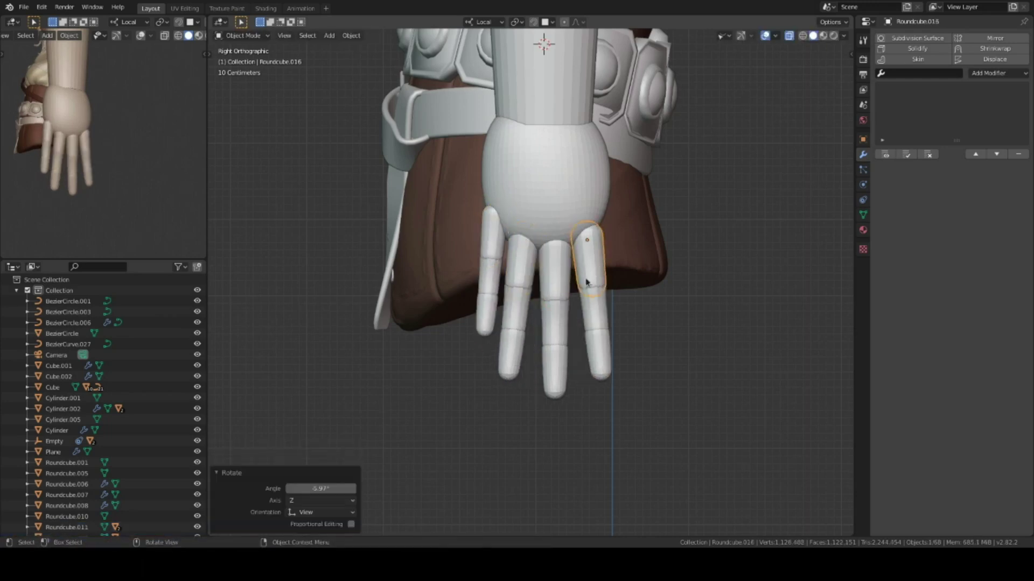
pyautogui.moveTo(595, 273); pyautogui.dragTo(545, 277, button='middle')
pyautogui.press('KP_1')
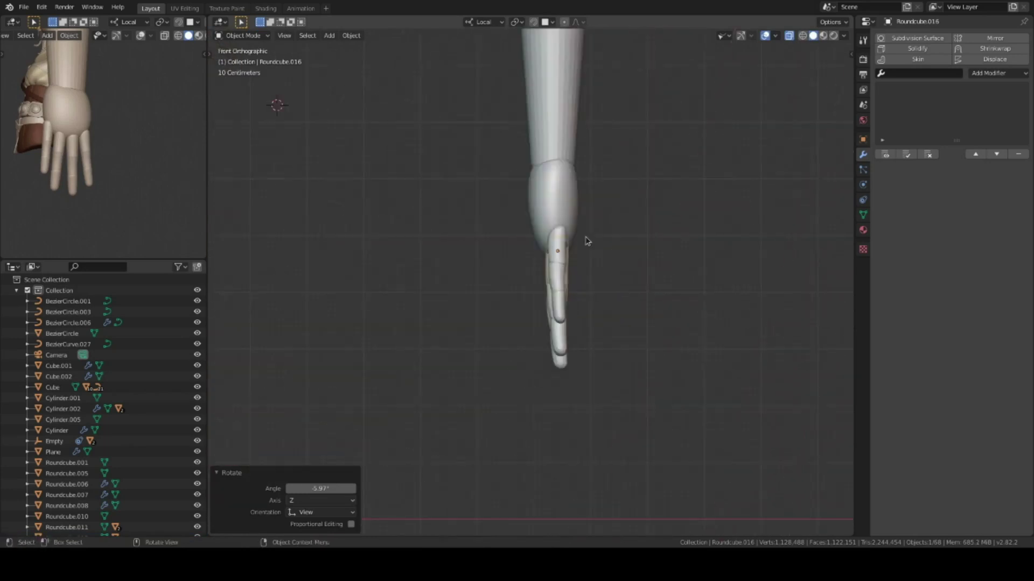
pyautogui.scroll(-4, 584, 237)
pyautogui.moveTo(511, 291); pyautogui.dragTo(626, 379)
pyautogui.press('ctrl+KP_7')
pyautogui.scroll(4, 560, 201)
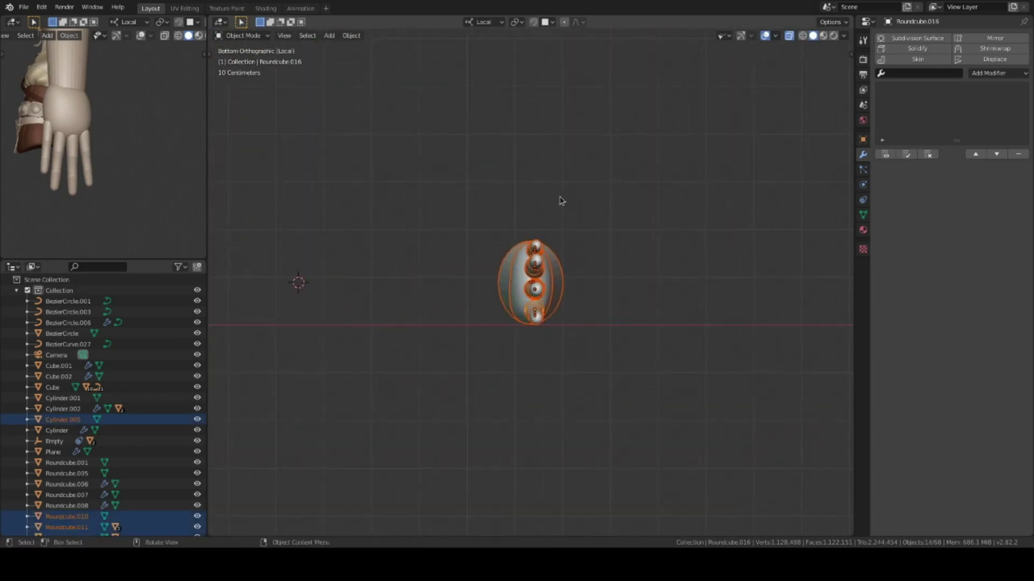
# Nudge the rightmost finger sideways along the X axis.
pyautogui.click(596, 228)
pyautogui.press('g')
pyautogui.press('x')
pyautogui.click(611, 350)
pyautogui.moveTo(611, 350)
pyautogui.mouseDown(button='middle')
pyautogui.moveTo(511, 358)
pyautogui.moveTo(531, 306)
pyautogui.moveTo(477, 322)
pyautogui.moveTo(589, 311)
pyautogui.moveTo(553, 269)
pyautogui.moveTo(577, 156)
pyautogui.moveTo(623, 242)
pyautogui.moveTo(602, 316)
pyautogui.mouseUp(button='middle')
# Sculpt the palm, checking its shape from the side.
pyautogui.click(512, 358)
pyautogui.hotkey('ctrl', 'Tab')
pyautogui.scroll(3, 531, 306)
pyautogui.scroll(-3, 623, 243)
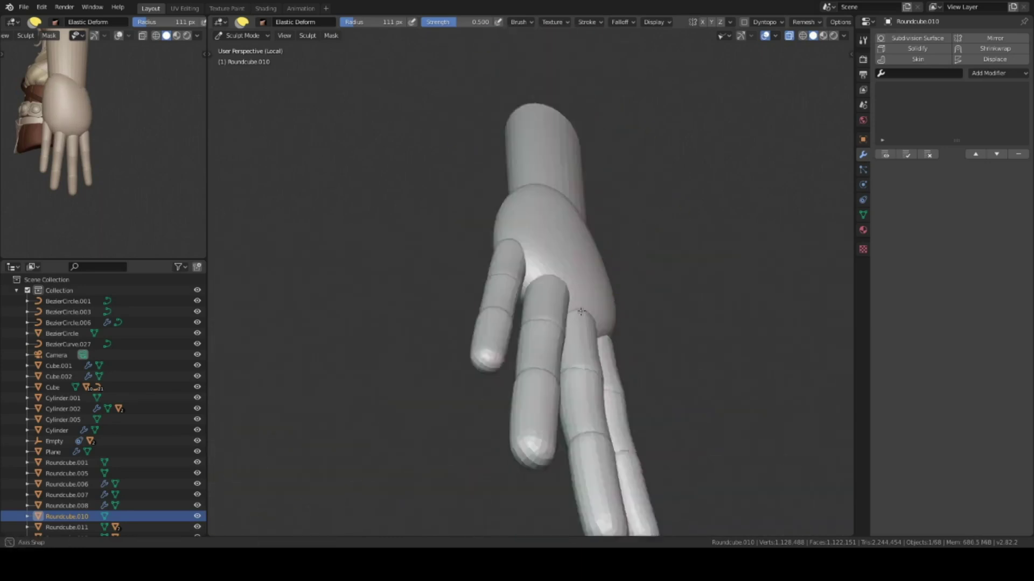
pyautogui.scroll(4, 602, 316)
pyautogui.scroll(-2, 601, 316)
pyautogui.moveTo(533, 334)
pyautogui.mouseDown(button='middle')
pyautogui.moveTo(653, 233)
pyautogui.moveTo(566, 312)
pyautogui.moveTo(517, 290)
pyautogui.moveTo(545, 323)
pyautogui.moveTo(563, 302)
pyautogui.moveTo(544, 250)
pyautogui.moveTo(526, 272)
pyautogui.moveTo(678, 373)
pyautogui.moveTo(600, 316)
pyautogui.moveTo(657, 277)
pyautogui.moveTo(568, 302)
pyautogui.mouseUp(button='middle')
pyautogui.scroll(-3, 525, 272)
# Duplicate a finger to create the thumb and rotate it outward beside the hand.
pyautogui.hotkey('ctrl', 'Tab')
pyautogui.click(535, 303)
pyautogui.hotkey('alt', 'a')
pyautogui.hotkey('ctrl', 'v')
pyautogui.press('r')
pyautogui.click(540, 236)
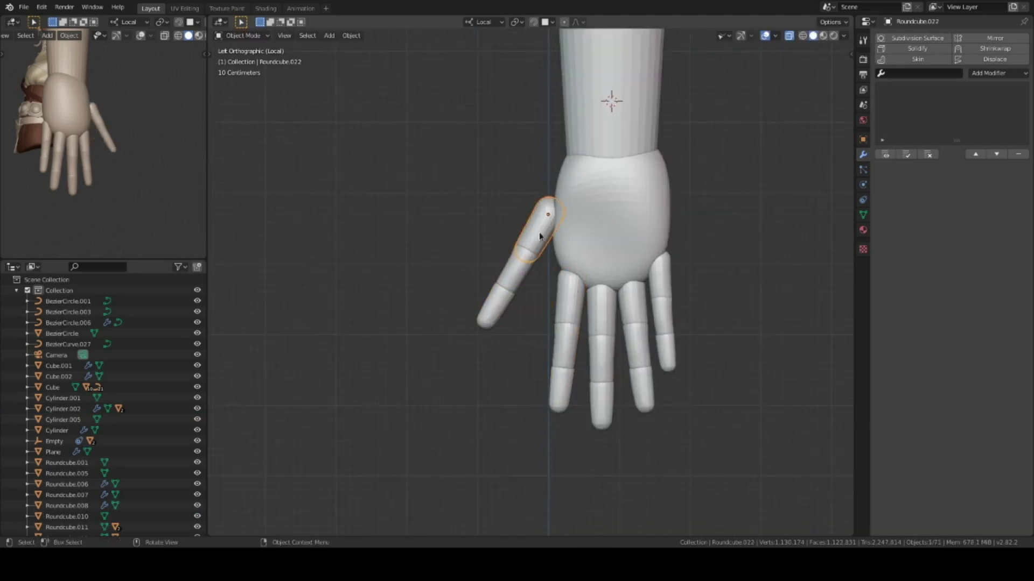
# Sort out the thumb copy, undoing and redoing its deletion and clearing its parent with Alt+P.
pyautogui.click(554, 268)
pyautogui.hotkey('ctrl', 'z')
pyautogui.scroll(1, 533, 272)
pyautogui.hotkey('ctrl', 'shift', 'z')
pyautogui.hotkey('ctrl', 'z')
pyautogui.keyDown('shift'); pyautogui.moveTo(531, 275); pyautogui.dragTo(538, 311, button='middle'); pyautogui.keyUp('shift')
pyautogui.hotkey('alt', 'p')
pyautogui.press('Delete')
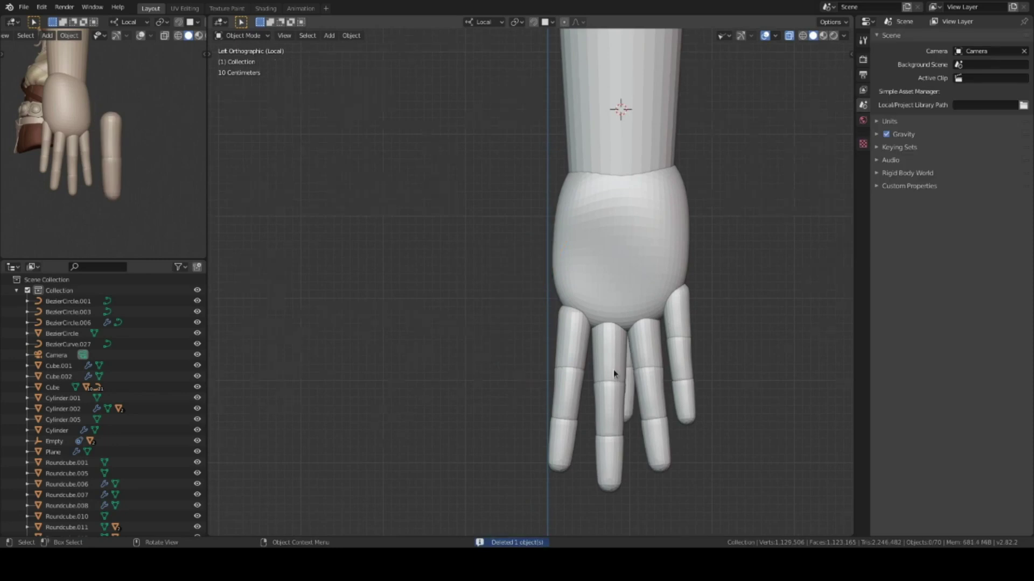
# Move the thumb into place on the hand's side, checking from the front and left views.
pyautogui.moveTo(612, 369); pyautogui.dragTo(359, 335, button='middle')
pyautogui.press('ctrl+KP_3')
pyautogui.press('g')
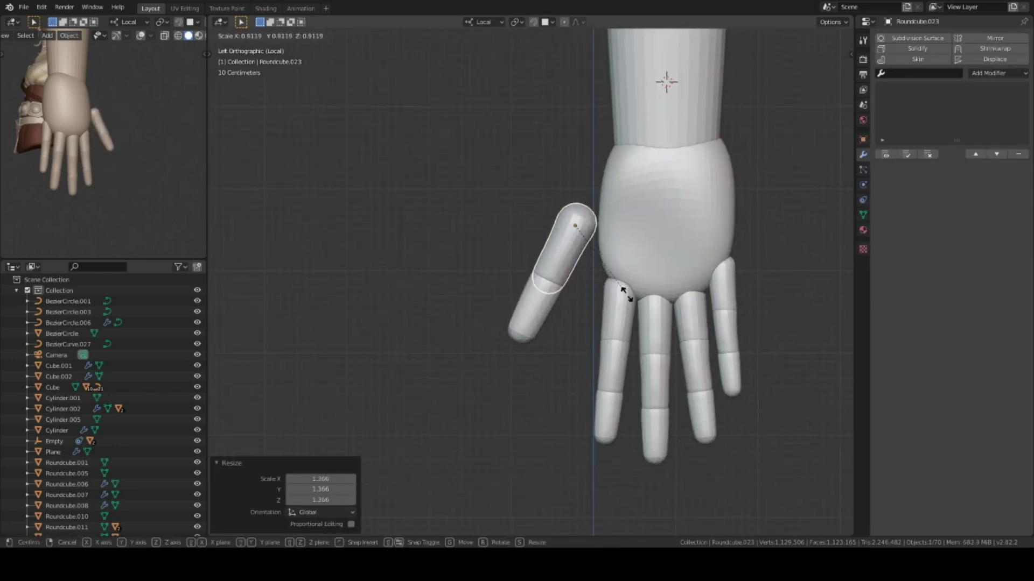
pyautogui.press('g')
pyautogui.press('KP_1')
pyautogui.press('ctrl+KP_3')
pyautogui.click(589, 242)
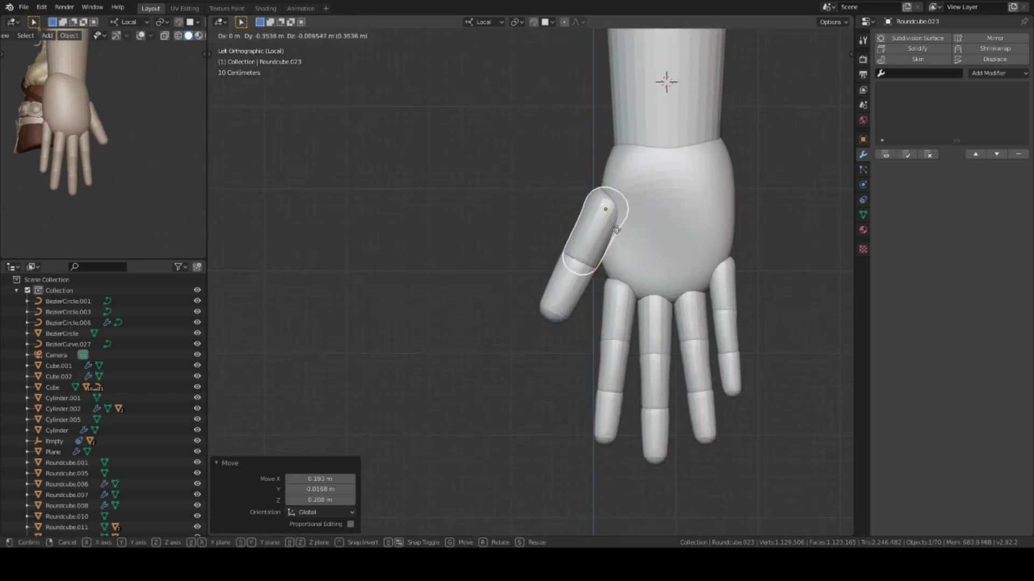
# Add a small UV sphere as the thumb pad, apply its scale and sculpt it.
pyautogui.hotkey('shift', 'a')
pyautogui.press('s')
pyautogui.hotkey('ctrl', 'a')
pyautogui.hotkey('ctrl', 'Tab')
pyautogui.moveTo(607, 345)
pyautogui.mouseDown(button='middle')
pyautogui.moveTo(640, 247)
pyautogui.moveTo(623, 265)
pyautogui.mouseUp(button='middle')
pyautogui.scroll(2, 622, 226)
pyautogui.scroll(2, 592, 231)
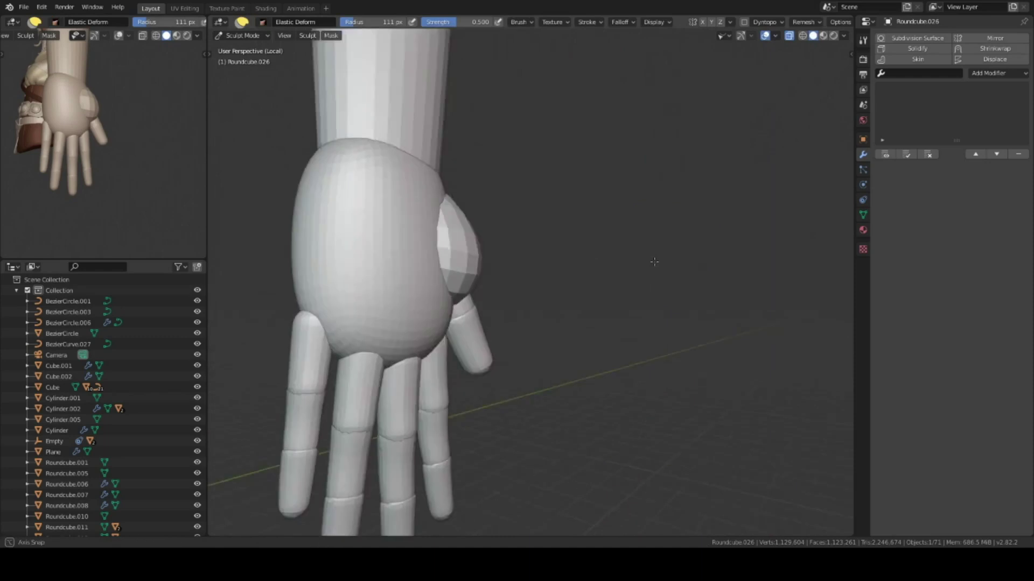
pyautogui.scroll(2, 489, 239)
pyautogui.scroll(-3, 489, 240)
pyautogui.moveTo(489, 239)
pyautogui.mouseDown(button='middle')
pyautogui.moveTo(463, 253)
pyautogui.moveTo(500, 295)
pyautogui.mouseUp(button='middle')
pyautogui.hotkey('ctrl', 'Tab')
# Rotate the thumb so it angles across the palm.
pyautogui.scroll(-3, 500, 292)
pyautogui.click(526, 220)
pyautogui.press('KP_1')
pyautogui.moveTo(587, 329)
pyautogui.mouseDown(button='middle')
pyautogui.moveTo(516, 215)
pyautogui.moveTo(541, 129)
pyautogui.mouseUp(button='middle')
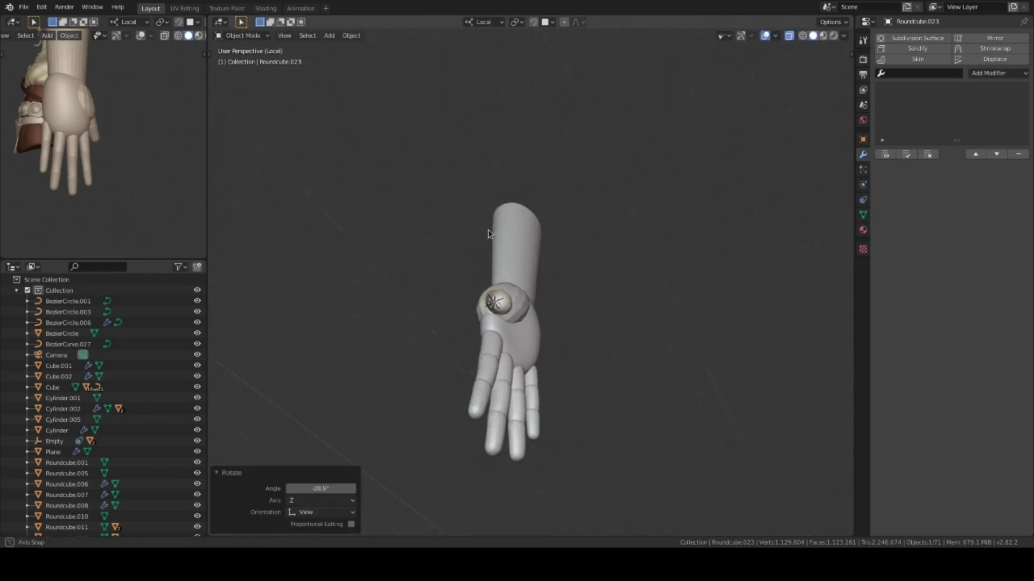
pyautogui.moveTo(489, 234); pyautogui.dragTo(579, 450, button='middle')
# Sculpt the thumb pad with Elastic Deform to blend it into the palm.
pyautogui.click(461, 237)
pyautogui.hotkey('ctrl', 'Tab')
pyautogui.scroll(4, 462, 237)
pyautogui.scroll(-3, 538, 269)
pyautogui.scroll(3, 443, 316)
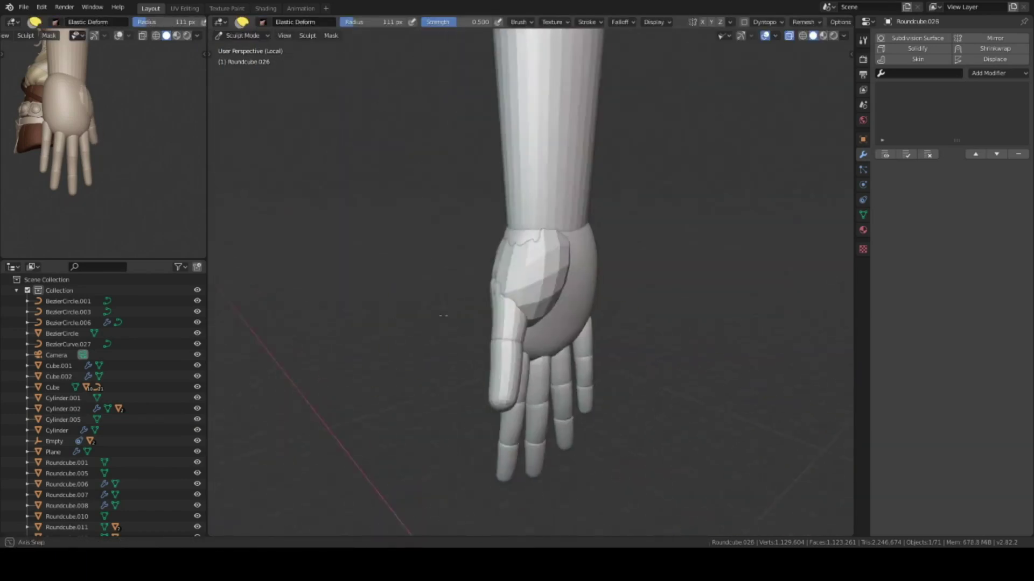
pyautogui.moveTo(443, 316); pyautogui.dragTo(594, 300, button='middle')
pyautogui.moveTo(656, 226); pyautogui.dragTo(636, 293, button='middle')
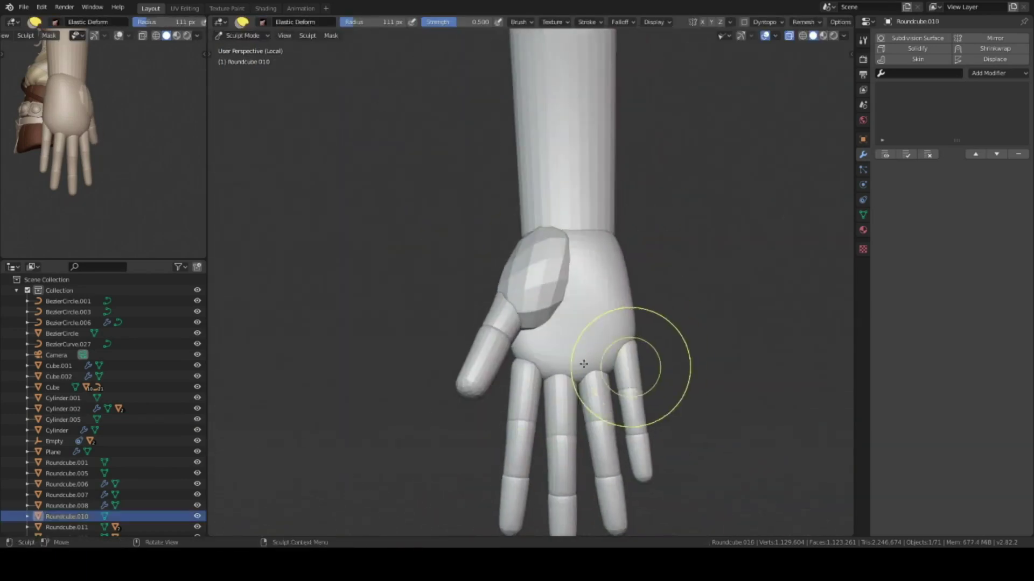
# Orbit around the hand to check the thumb pad from the side.
pyautogui.scroll(-3, 548, 292)
pyautogui.moveTo(548, 292)
pyautogui.mouseDown(button='middle')
pyautogui.moveTo(478, 300)
pyautogui.moveTo(589, 265)
pyautogui.mouseUp(button='middle')
pyautogui.scroll(4, 598, 221)
pyautogui.scroll(-3, 597, 221)
pyautogui.moveTo(597, 222)
pyautogui.mouseDown(button='middle')
pyautogui.moveTo(538, 242)
pyautogui.moveTo(619, 269)
pyautogui.moveTo(633, 305)
pyautogui.moveTo(558, 373)
pyautogui.moveTo(561, 250)
pyautogui.mouseUp(button='middle')
pyautogui.scroll(2, 538, 242)
pyautogui.press('Tab')
# Inset the forearm's top face, then select the forearm together with the hand.
pyautogui.moveTo(653, 260); pyautogui.dragTo(572, 294, button='middle')
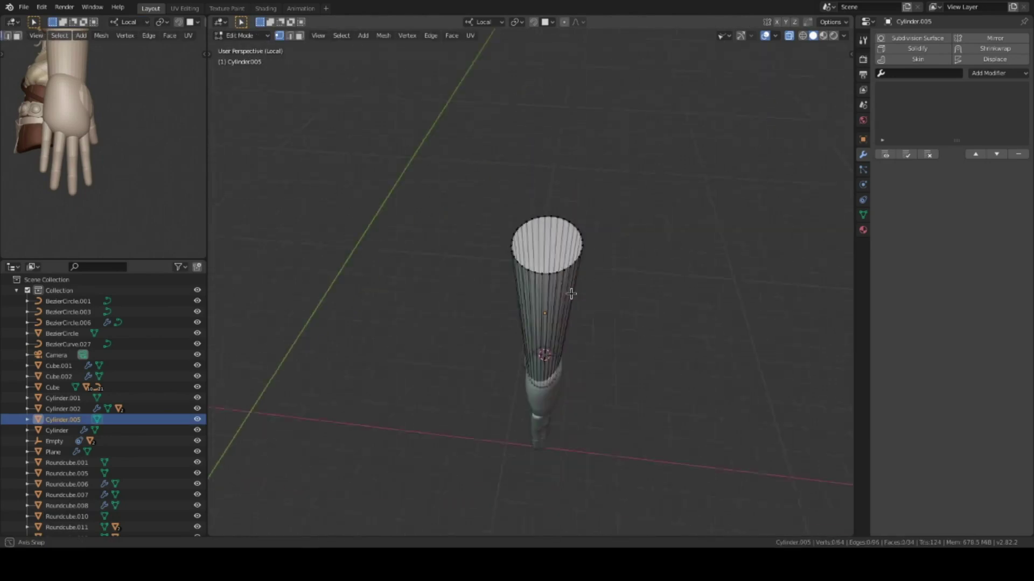
pyautogui.click(633, 290)
pyautogui.press('Tab')
pyautogui.moveTo(633, 291)
pyautogui.mouseDown(button='middle')
pyautogui.moveTo(592, 323)
pyautogui.moveTo(533, 342)
pyautogui.mouseUp(button='middle')
pyautogui.keyDown('shift'); pyautogui.click(562, 327); pyautogui.keyUp('shift')
pyautogui.scroll(1, 561, 327)
pyautogui.hotkey('ctrl', 'z')
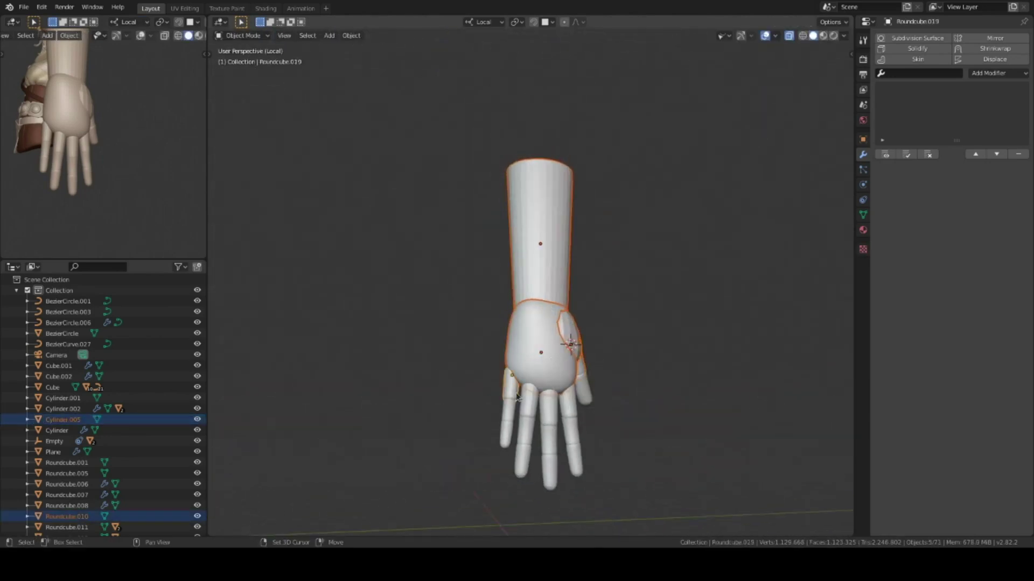
# Scale down the forearm and hand, leave local view and move them beside the bust.
pyautogui.press('s')
pyautogui.click(607, 286)
pyautogui.press('KP_1')
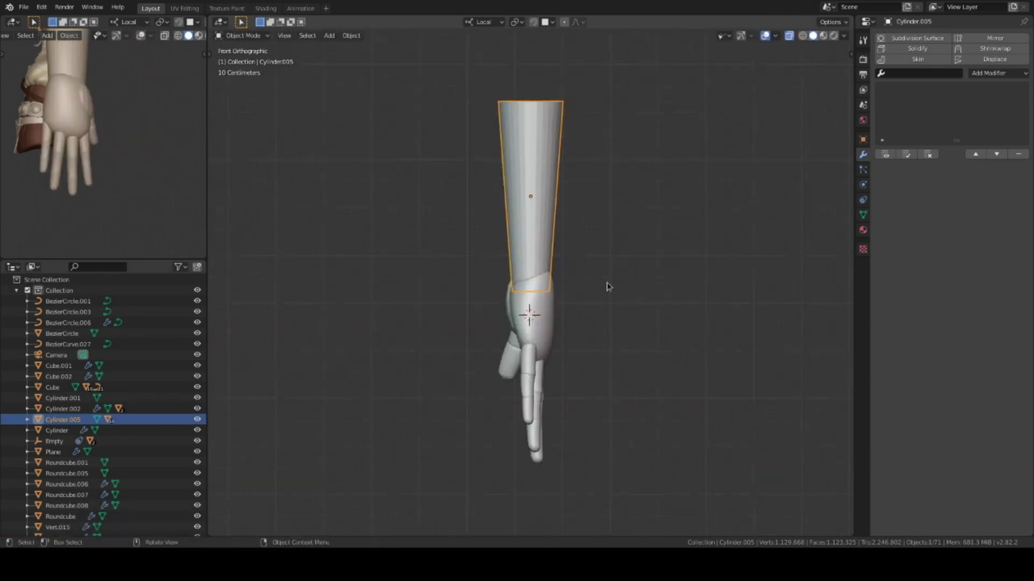
pyautogui.press('KP_Divide')
pyautogui.click(592, 345)
pyautogui.press('KP_3')
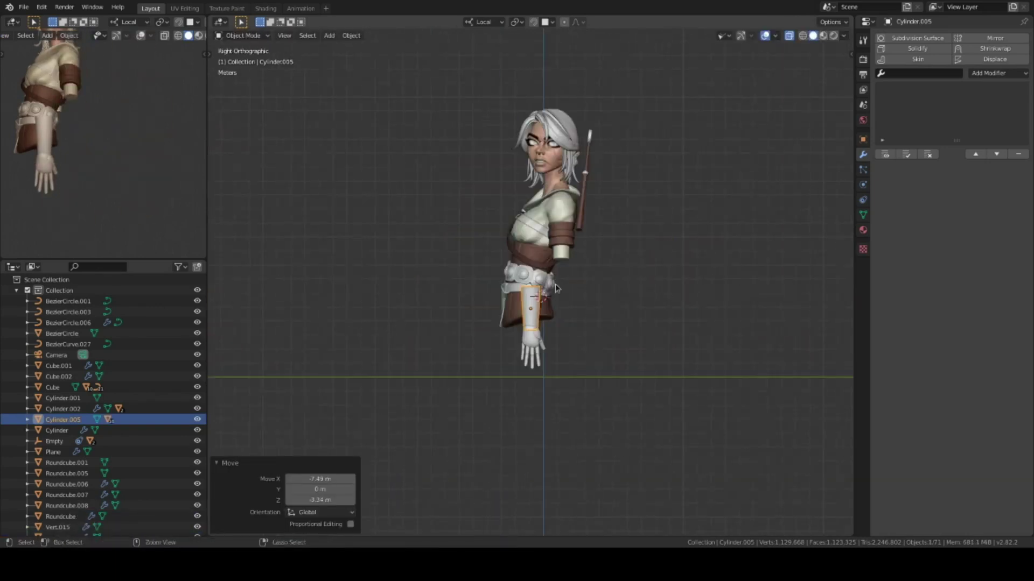
pyautogui.click(618, 365)
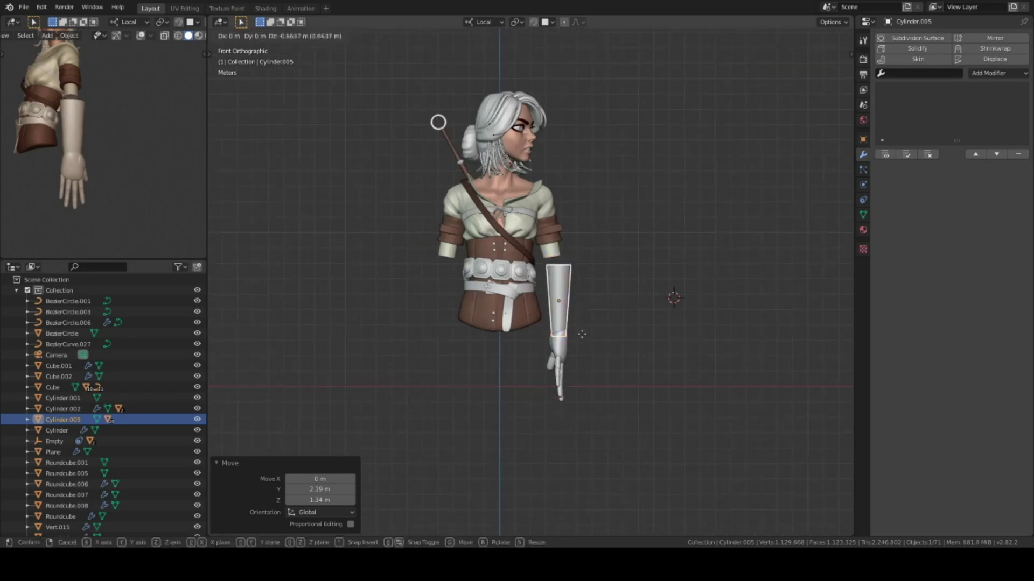
# Rotate and raise the forearm so it hangs beside the torso.
pyautogui.press('r')
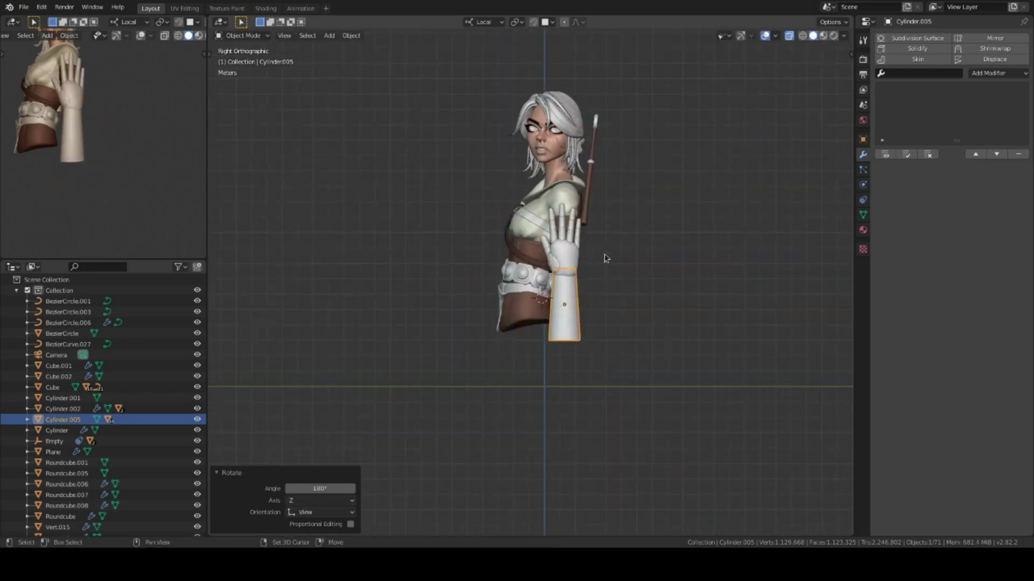
pyautogui.scroll(2, 607, 258)
pyautogui.press('g')
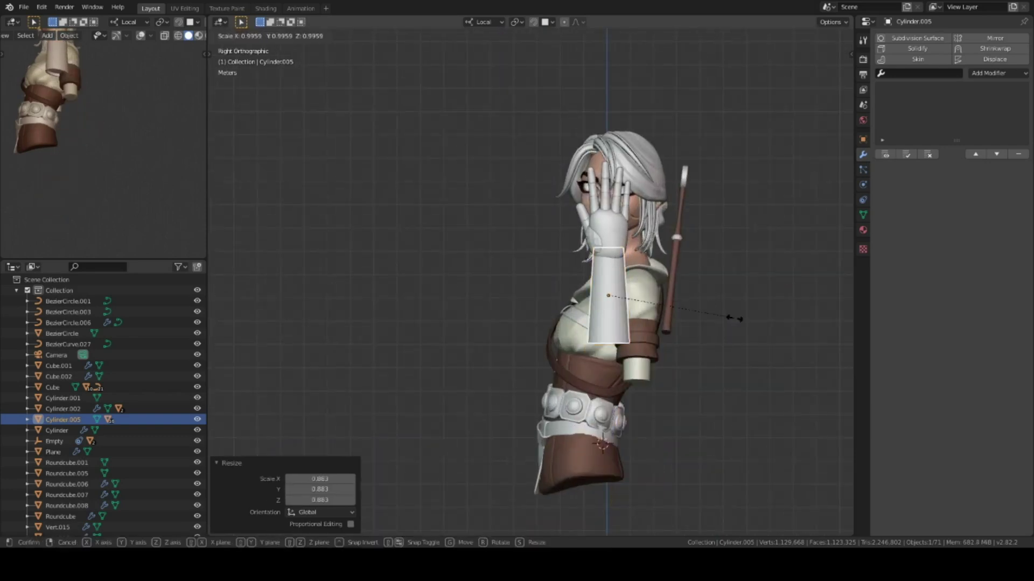
pyautogui.press('KP_1')
pyautogui.press('KP_3')
pyautogui.press('KP_1')
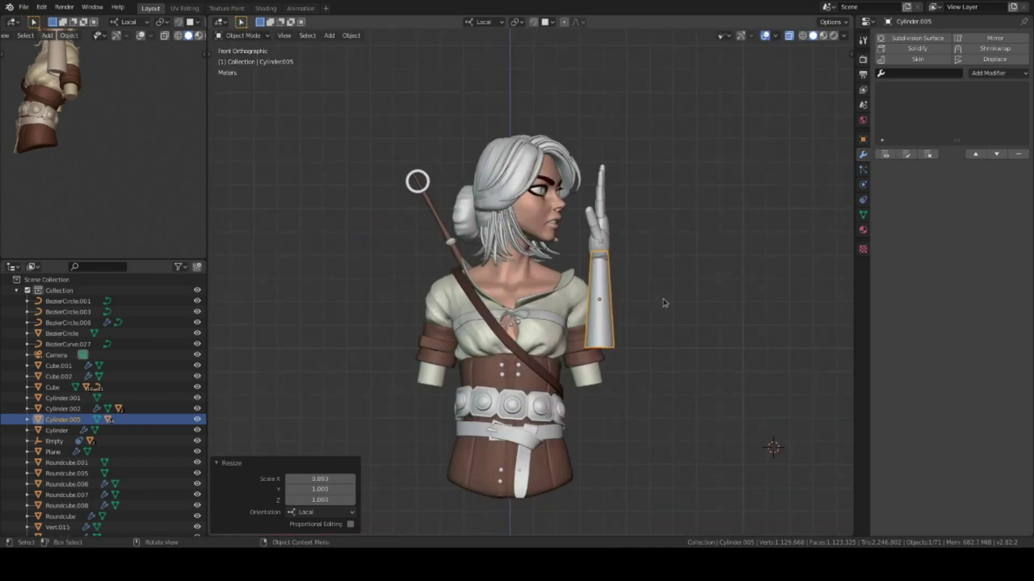
pyautogui.scroll(-2, 634, 260)
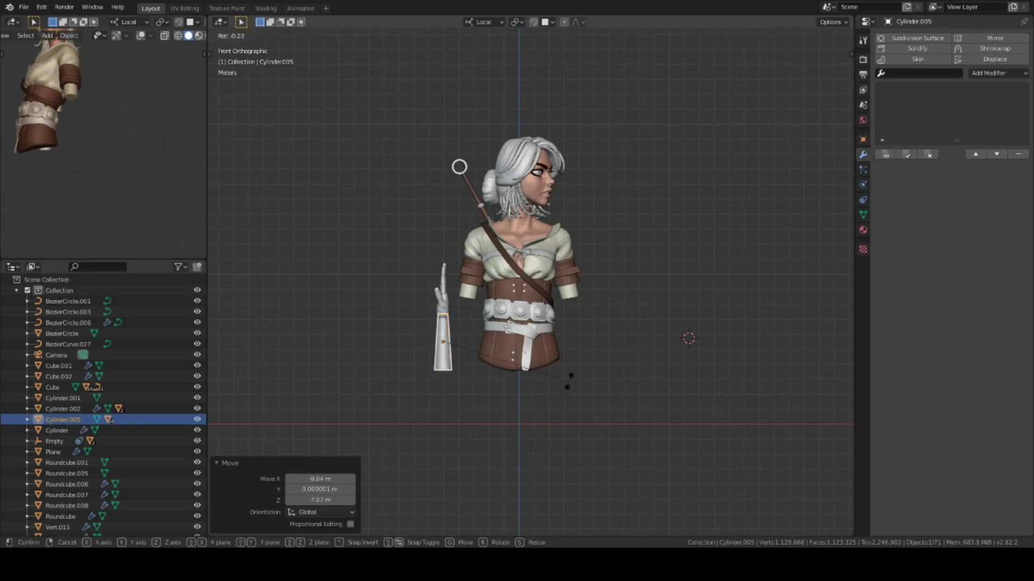
pyautogui.click(495, 383)
# Fine-tune the forearm's position so it sits under the sleeve.
pyautogui.moveTo(639, 316); pyautogui.dragTo(673, 323, button='middle')
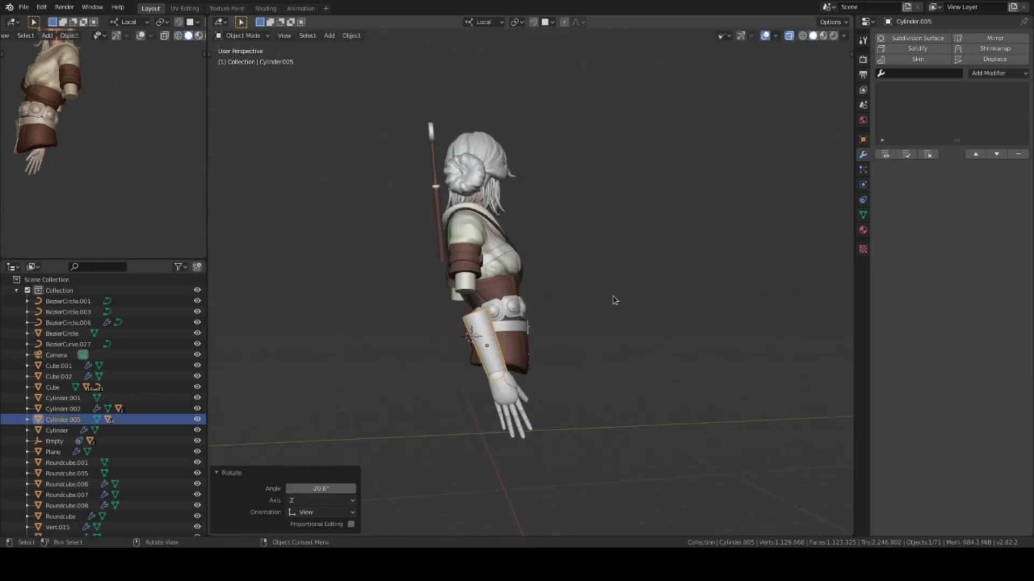
pyautogui.scroll(4, 533, 308)
pyautogui.press('g')
pyautogui.click(437, 285)
pyautogui.press('KP_1')
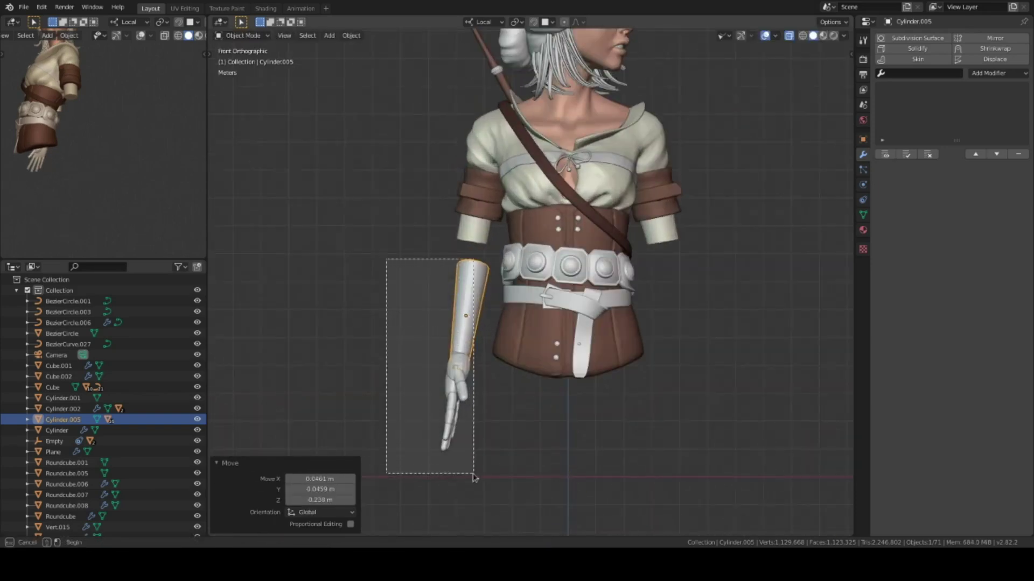
pyautogui.scroll(-2, 473, 478)
pyautogui.hotkey('shift', 'd')
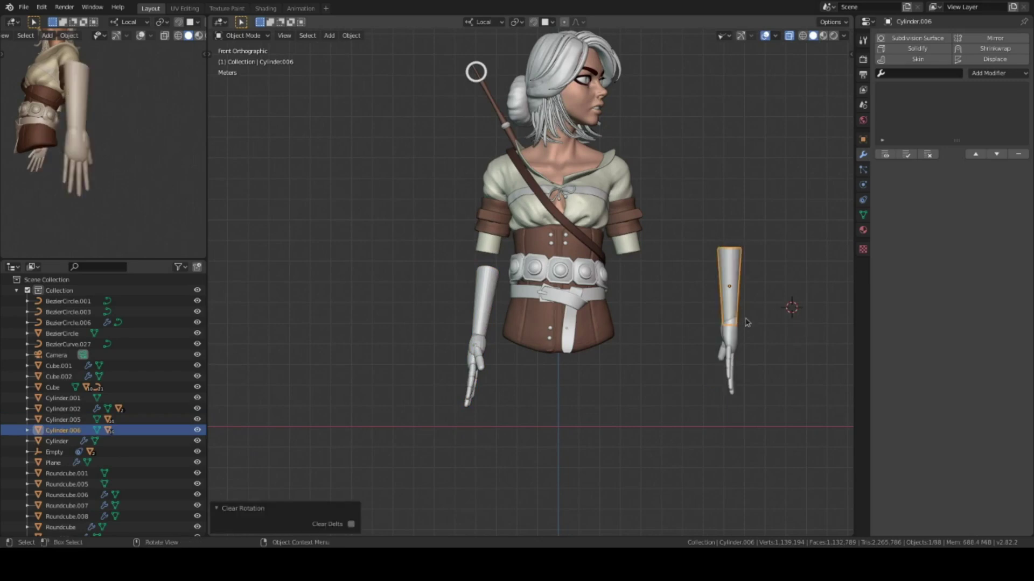
# Rotate the loose forearm Cylinder.006 back into place on the arm.
pyautogui.moveTo(750, 329); pyautogui.dragTo(705, 318, button='middle')
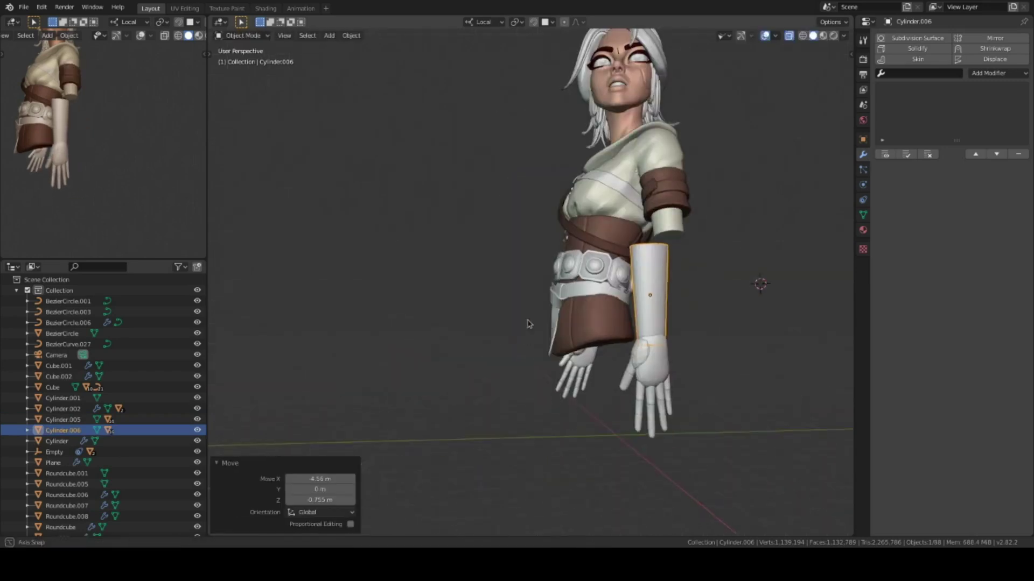
pyautogui.press('KP_1')
pyautogui.press('r')
pyautogui.click(672, 259)
pyautogui.press('KP_3')
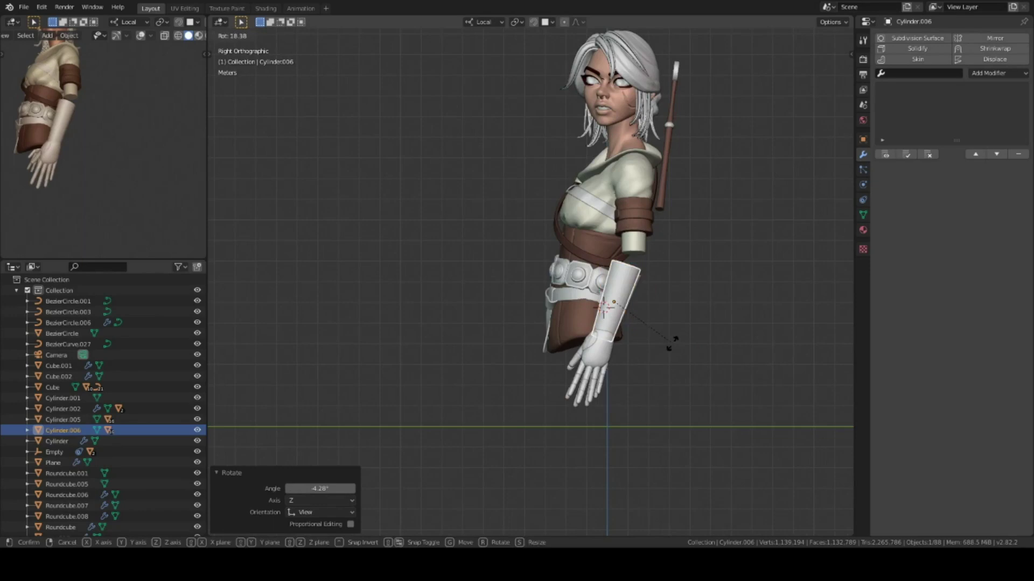
pyautogui.press('KP_1')
# Add a Roundcube at the elbow and scale it down to size.
pyautogui.scroll(2, 676, 275)
pyautogui.scroll(2, 646, 282)
pyautogui.click(632, 289)
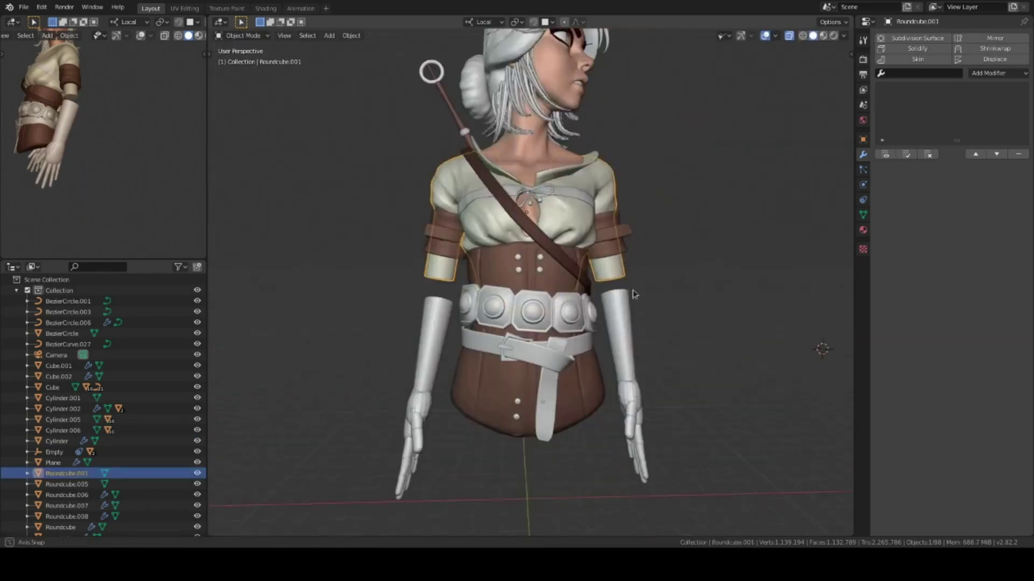
pyautogui.scroll(2, 574, 276)
pyautogui.keyDown('shift'); pyautogui.moveTo(720, 263); pyautogui.dragTo(630, 249, button='middle'); pyautogui.keyUp('shift')
pyautogui.hotkey('shift', 'a')
pyautogui.click(716, 369)
pyautogui.press('s')
pyautogui.click(657, 318)
pyautogui.press('KP_3')
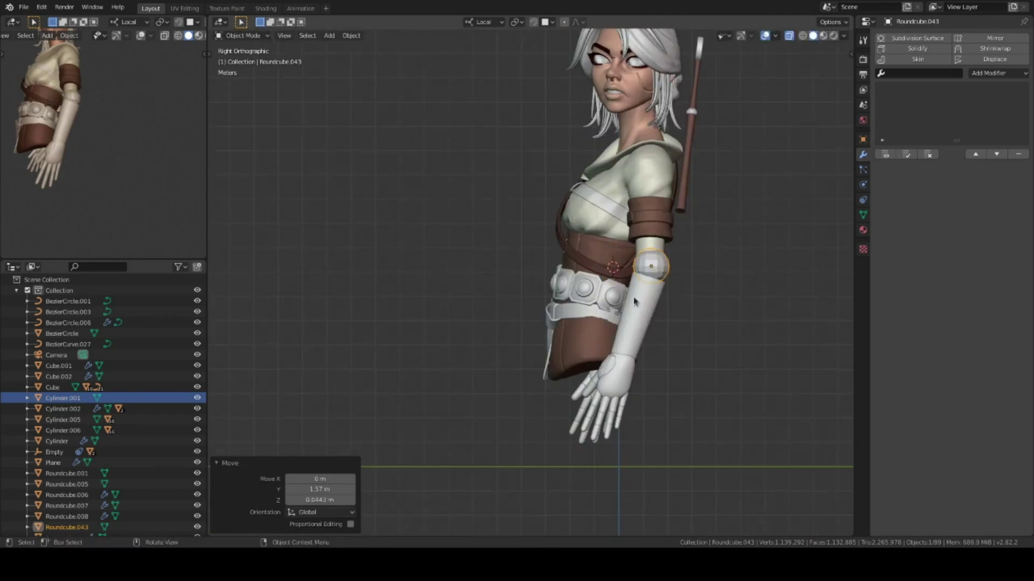
# Apply the Roundcube's scale and give it a Mirror modifier so both arms get one.
pyautogui.hotkey('ctrl', 'a')
pyautogui.click(692, 284)
pyautogui.hotkey('ctrl', 'Tab')
pyautogui.press('KP_Decimal')
pyautogui.moveTo(667, 258)
pyautogui.mouseDown(button='middle')
pyautogui.moveTo(641, 208)
pyautogui.moveTo(647, 244)
pyautogui.moveTo(662, 258)
pyautogui.moveTo(635, 264)
pyautogui.moveTo(646, 272)
pyautogui.mouseUp(button='middle')
pyautogui.hotkey('ctrl', 'Tab')
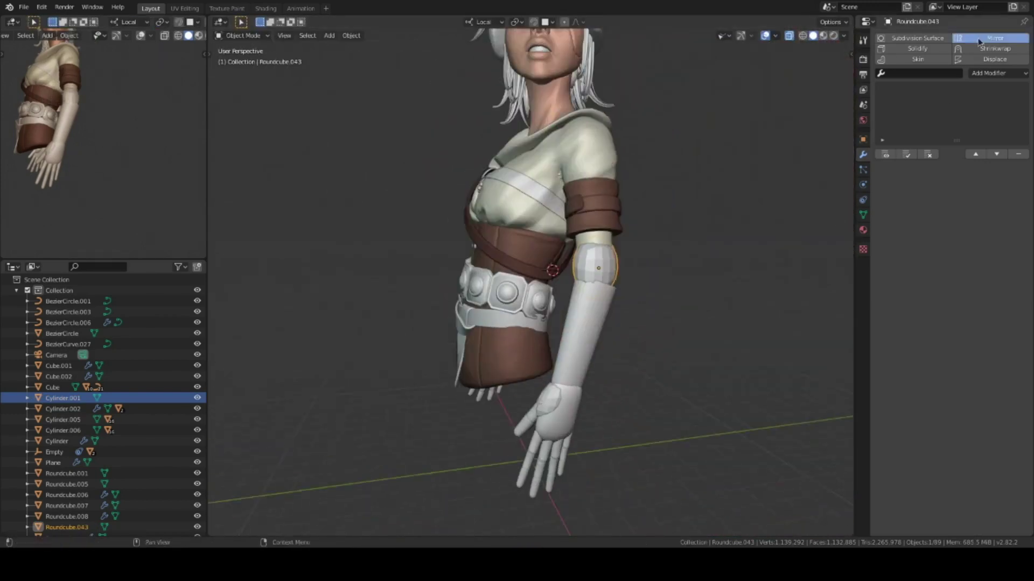
pyautogui.click(979, 42)
pyautogui.press('KP_1')
pyautogui.moveTo(587, 312)
pyautogui.mouseDown(button='middle')
pyautogui.moveTo(577, 260)
pyautogui.moveTo(607, 300)
pyautogui.moveTo(559, 325)
pyautogui.moveTo(692, 312)
pyautogui.mouseUp(button='middle')
pyautogui.keyDown('shift'); pyautogui.moveTo(588, 295); pyautogui.dragTo(646, 393); pyautogui.keyUp('shift')
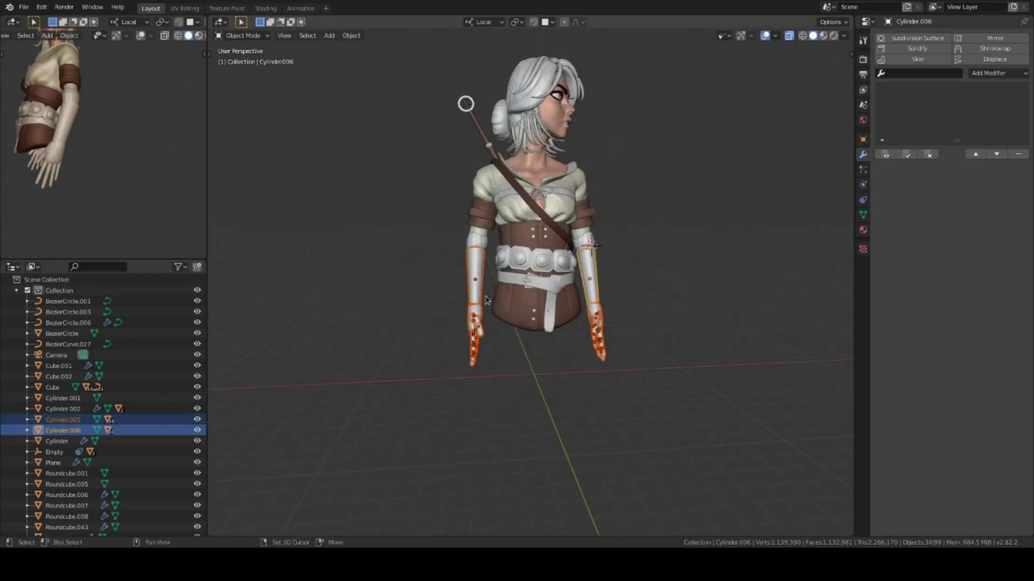
# Box-select the hand and forearm pieces and check their viewport display colour.
pyautogui.click(625, 287)
pyautogui.moveTo(630, 300); pyautogui.dragTo(654, 394, button='middle')
pyautogui.moveTo(653, 393); pyautogui.dragTo(594, 290)
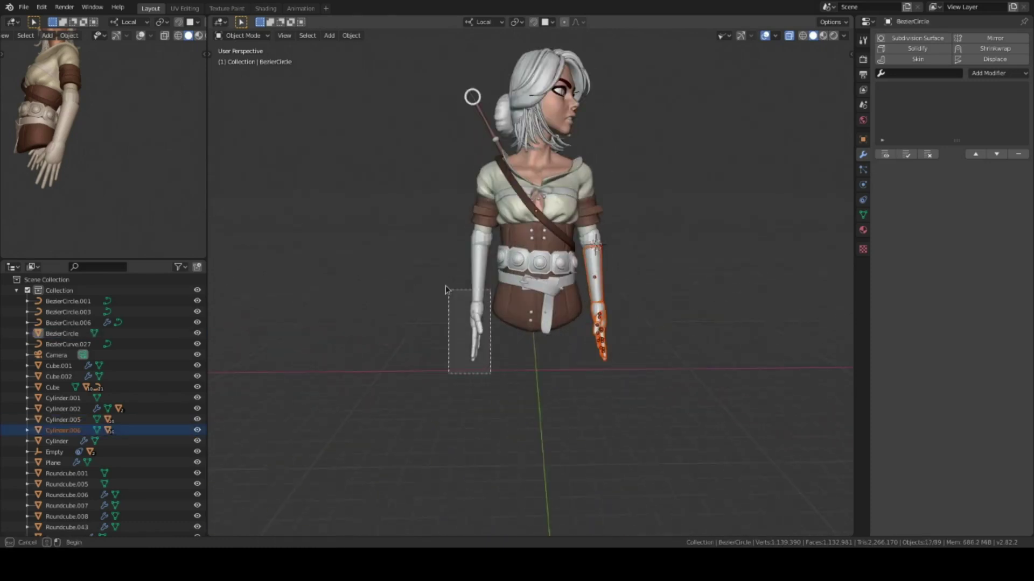
pyautogui.click(862, 139)
pyautogui.click(979, 346)
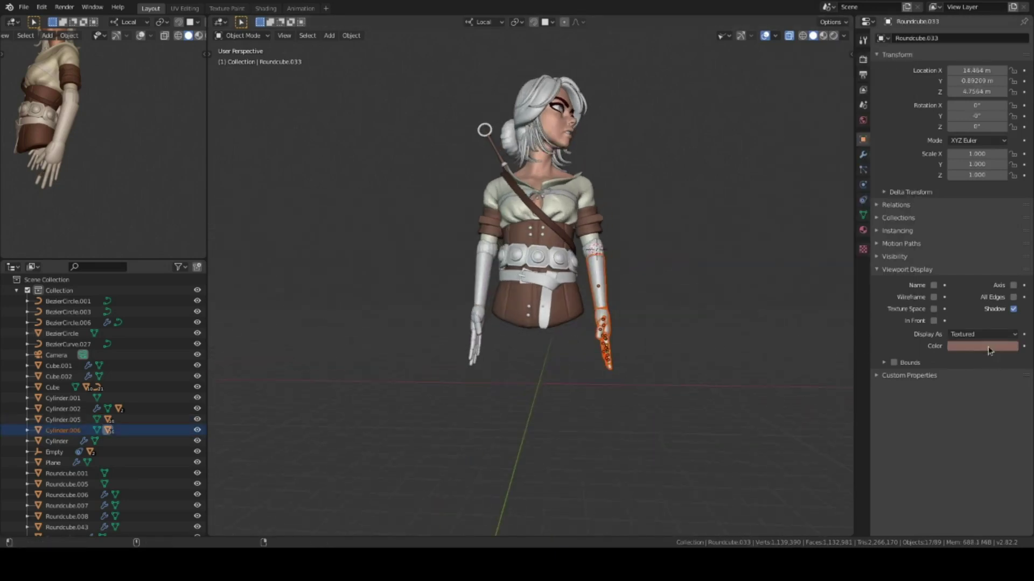
# Link the finger segments' data from the ring and paste its brown colour onto them.
pyautogui.moveTo(619, 350); pyautogui.dragTo(685, 450, button='middle')
pyautogui.keyDown('shift'); pyautogui.click(658, 199); pyautogui.keyUp('shift')
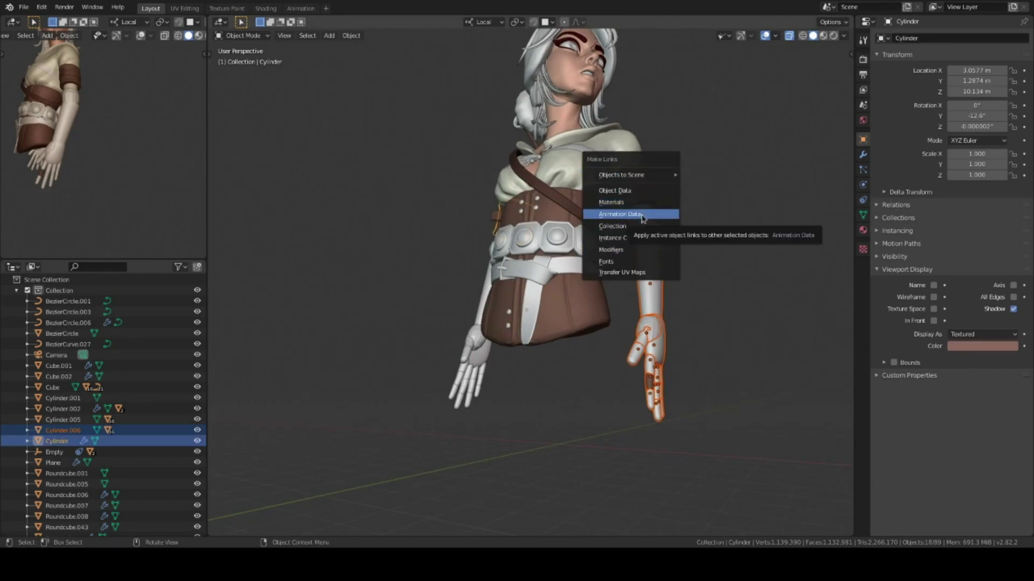
pyautogui.moveTo(699, 305); pyautogui.dragTo(627, 323, button='middle')
pyautogui.scroll(5, 628, 323)
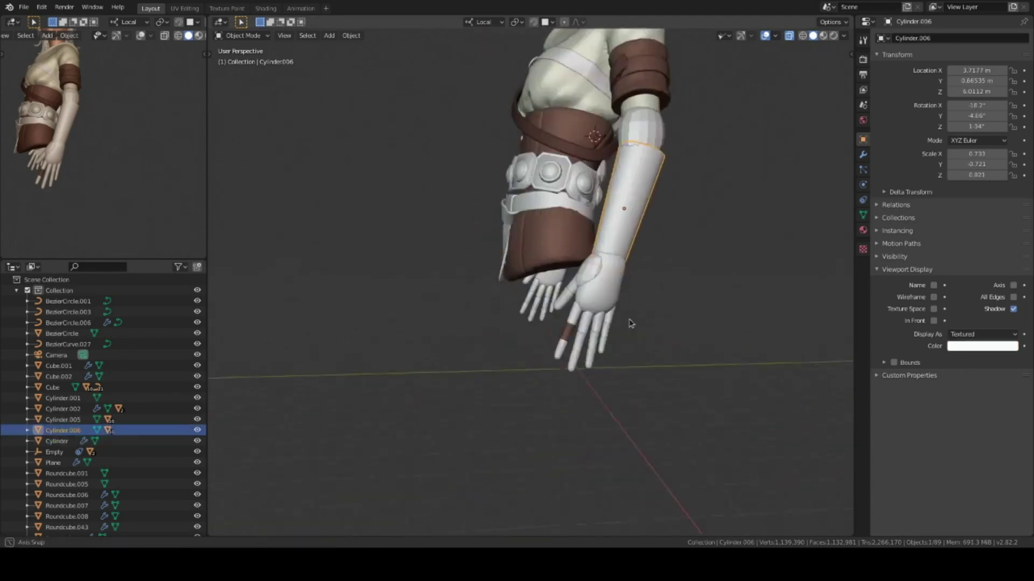
pyautogui.click(604, 370)
pyautogui.hotkey('shift', 'r')
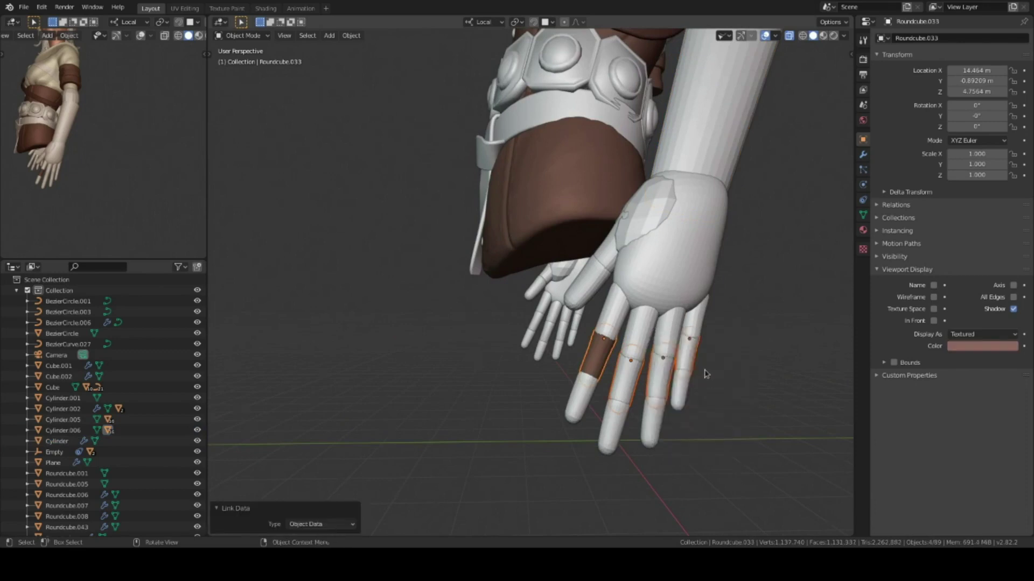
pyautogui.moveTo(738, 389); pyautogui.dragTo(993, 335, button='middle')
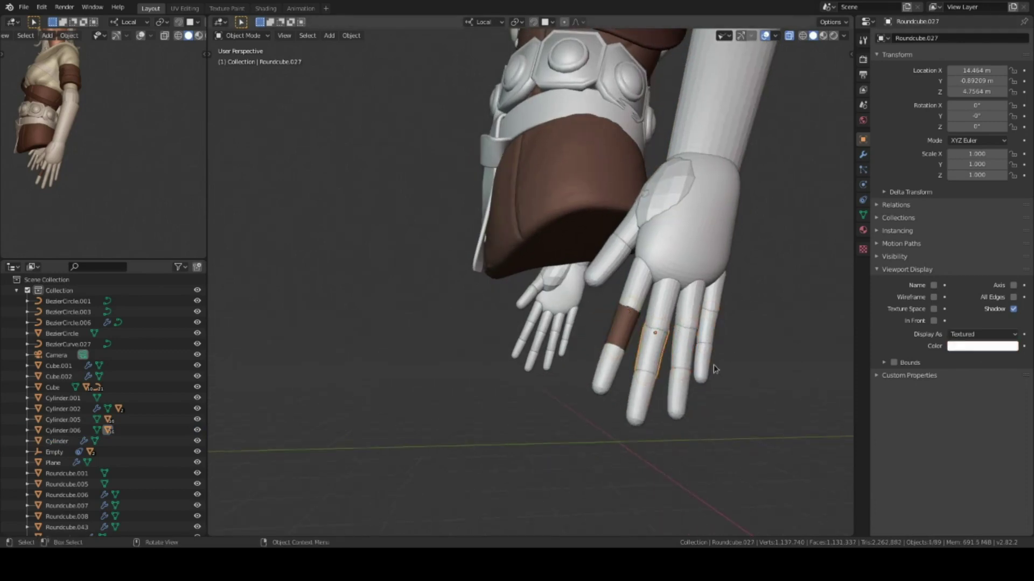
pyautogui.hotkey('ctrl', 'v')
# Rotate the finger ring to sit along the finger, then box-select the whole gloved arm.
pyautogui.scroll(-3, 673, 252)
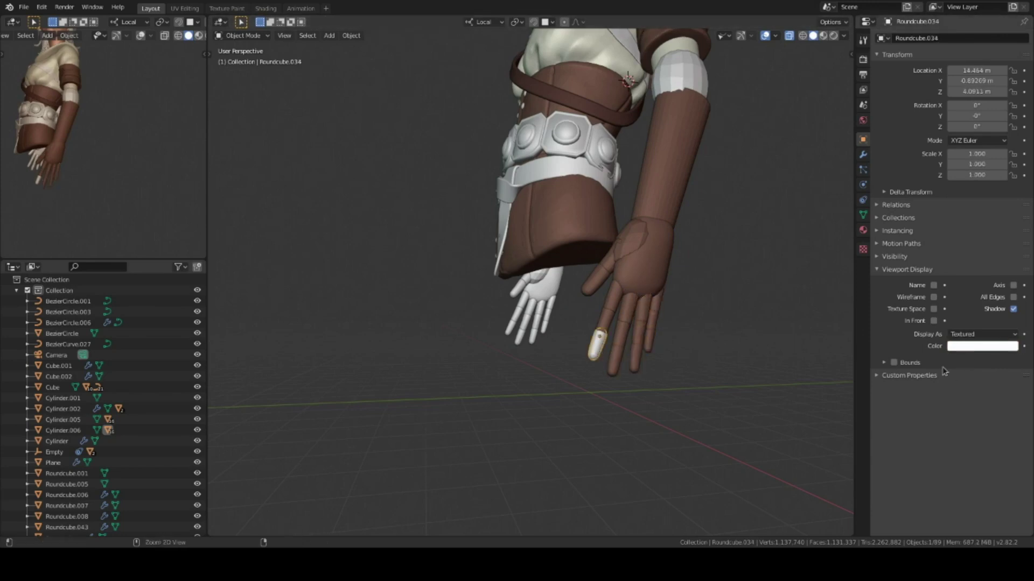
pyautogui.press('g')
pyautogui.click(666, 324)
pyautogui.press('r')
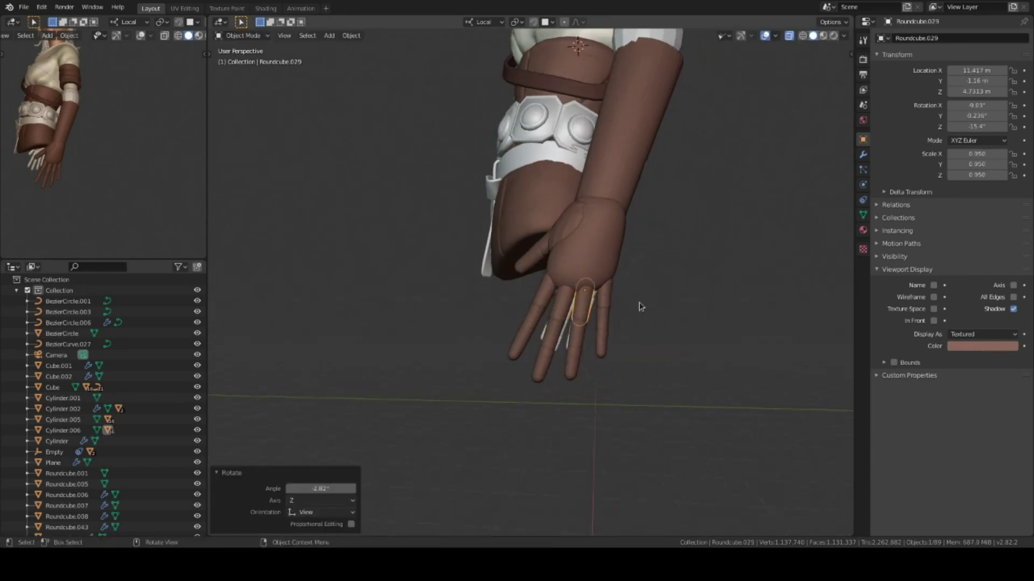
pyautogui.moveTo(461, 253); pyautogui.dragTo(527, 368)
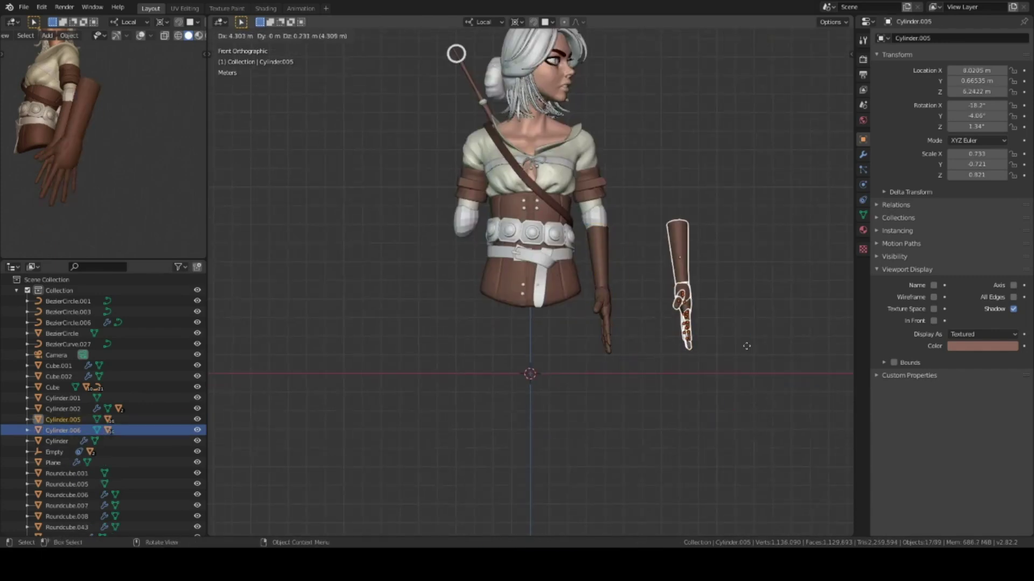
# Try mirroring the arm copy across X, then delete that attempt.
pyautogui.press('Escape')
pyautogui.hotkey('ctrl', 'm')
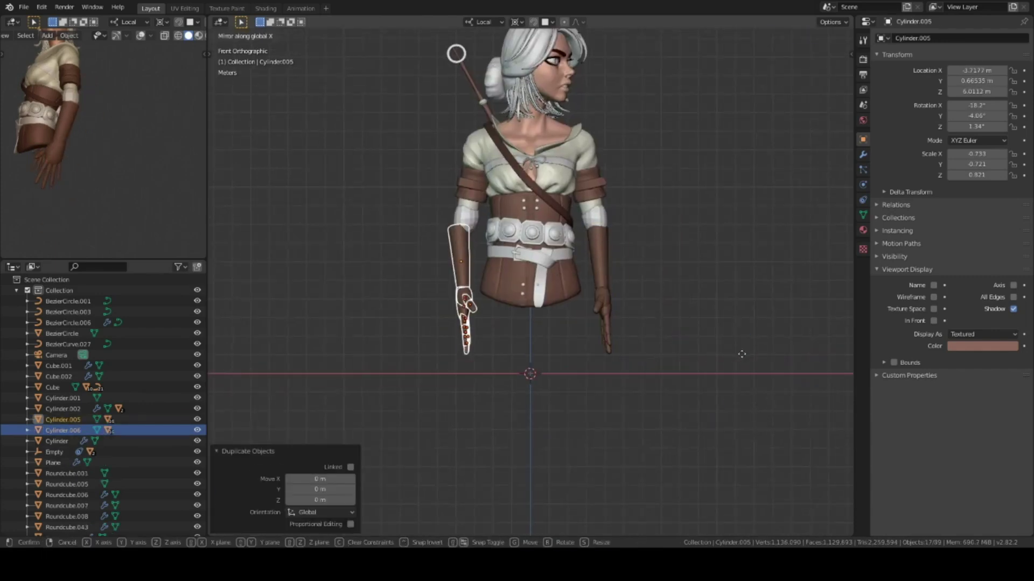
pyautogui.click(742, 354)
pyautogui.scroll(2, 700, 334)
pyautogui.press('Delete')
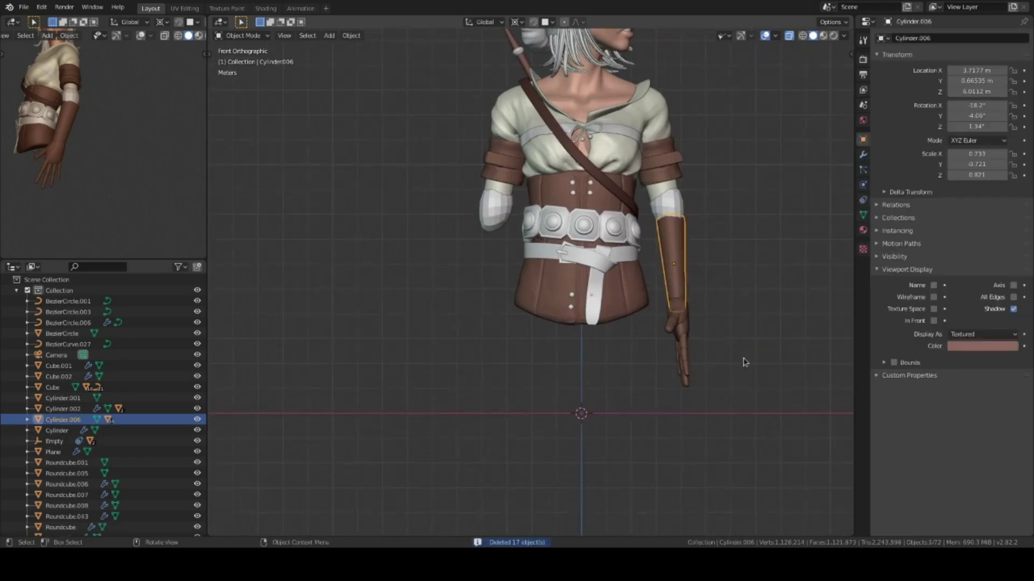
# Duplicate the gloved arm, mirror it across X and rotate it slightly into place.
pyautogui.hotkey('shift', 'd')
pyautogui.press('Escape')
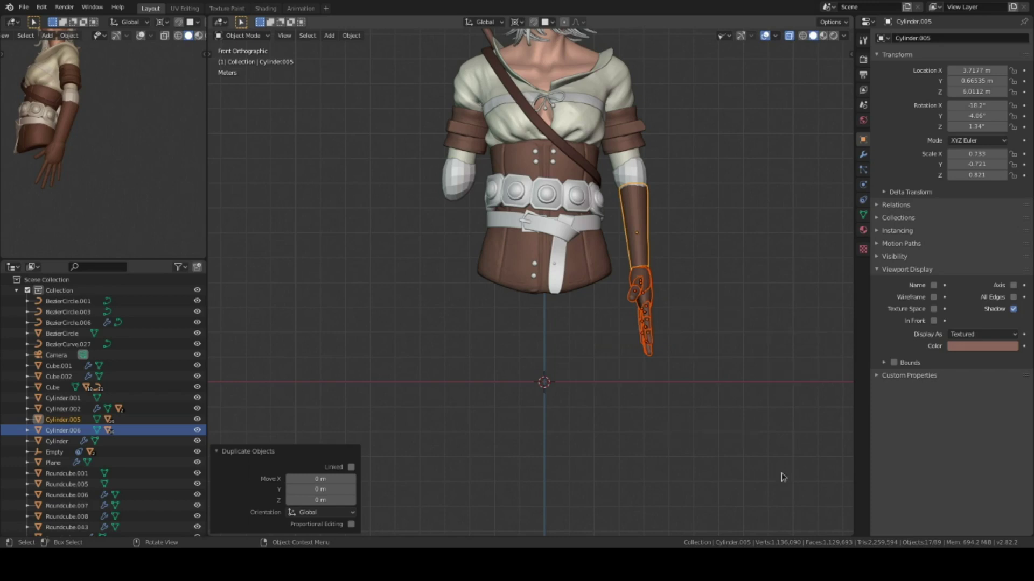
pyautogui.press('x')
pyautogui.click(748, 353)
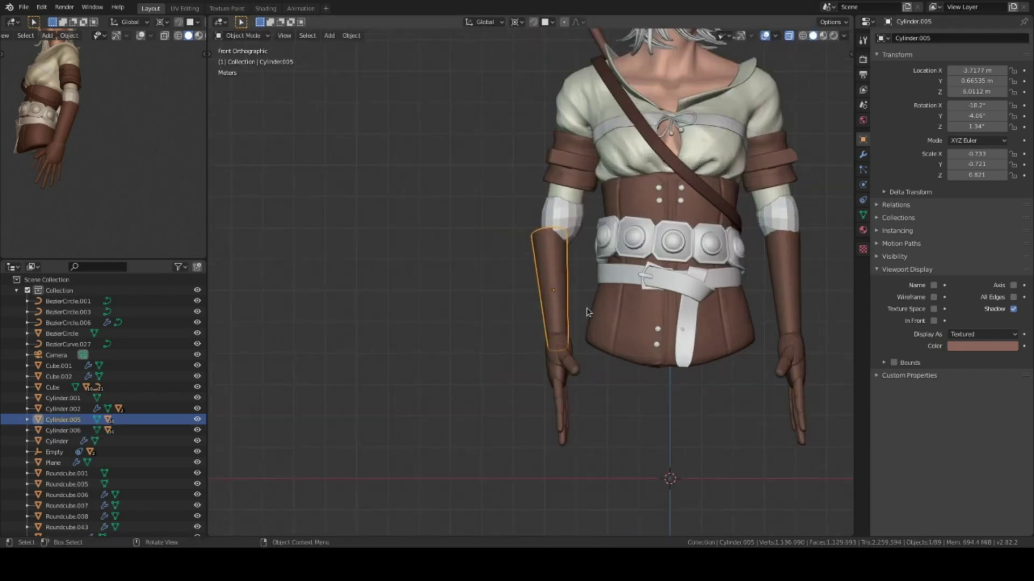
pyautogui.scroll(2, 710, 336)
pyautogui.press('r')
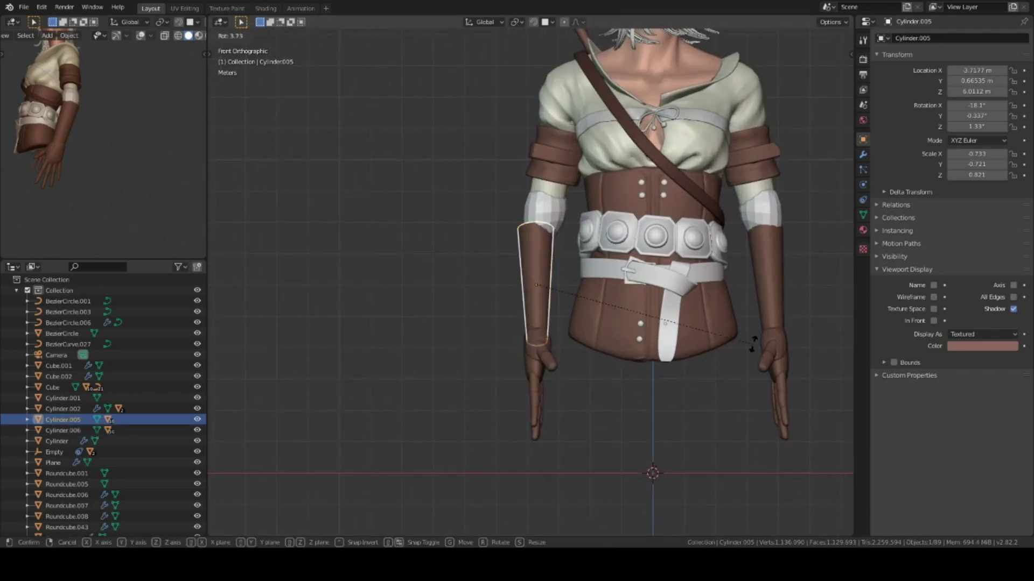
pyautogui.click(714, 331)
# Select the mirrored forearm, then the elbow piece.
pyautogui.moveTo(713, 331); pyautogui.dragTo(679, 296, button='middle')
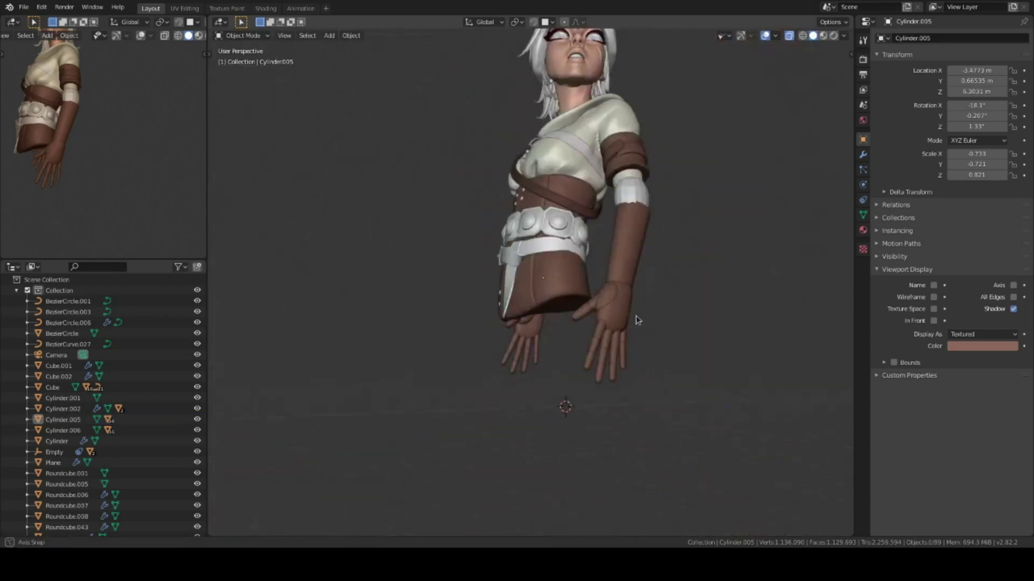
pyautogui.scroll(2, 694, 291)
pyautogui.scroll(2, 697, 288)
pyautogui.click(697, 288)
pyautogui.moveTo(695, 328)
pyautogui.mouseDown(button='middle')
pyautogui.moveTo(745, 382)
pyautogui.moveTo(631, 228)
pyautogui.mouseUp(button='middle')
pyautogui.click(630, 228)
# Set the chest band Cube.001's viewport display colour to orange.
pyautogui.moveTo(781, 301)
pyautogui.mouseDown(button='middle')
pyautogui.moveTo(637, 273)
pyautogui.moveTo(676, 286)
pyautogui.mouseUp(button='middle')
pyautogui.scroll(2, 674, 285)
pyautogui.click(636, 269)
pyautogui.click(968, 346)
pyautogui.click(956, 248)
pyautogui.scroll(-3, 636, 273)
pyautogui.scroll(2, 637, 273)
pyautogui.click(637, 273)
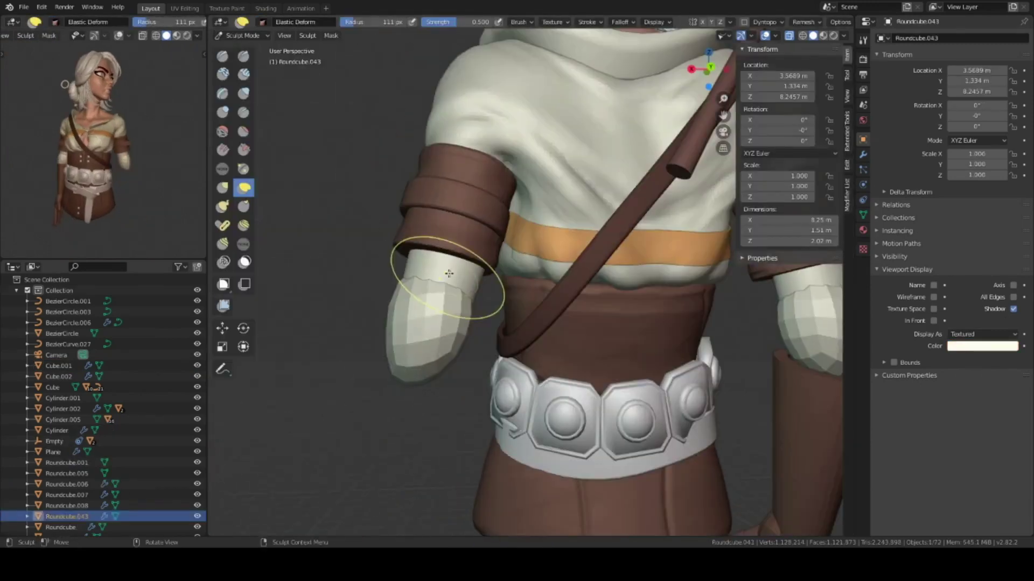
pyautogui.moveTo(488, 270)
pyautogui.mouseDown(button='middle')
pyautogui.moveTo(572, 318)
pyautogui.moveTo(540, 323)
pyautogui.moveTo(551, 292)
pyautogui.mouseUp(button='middle')
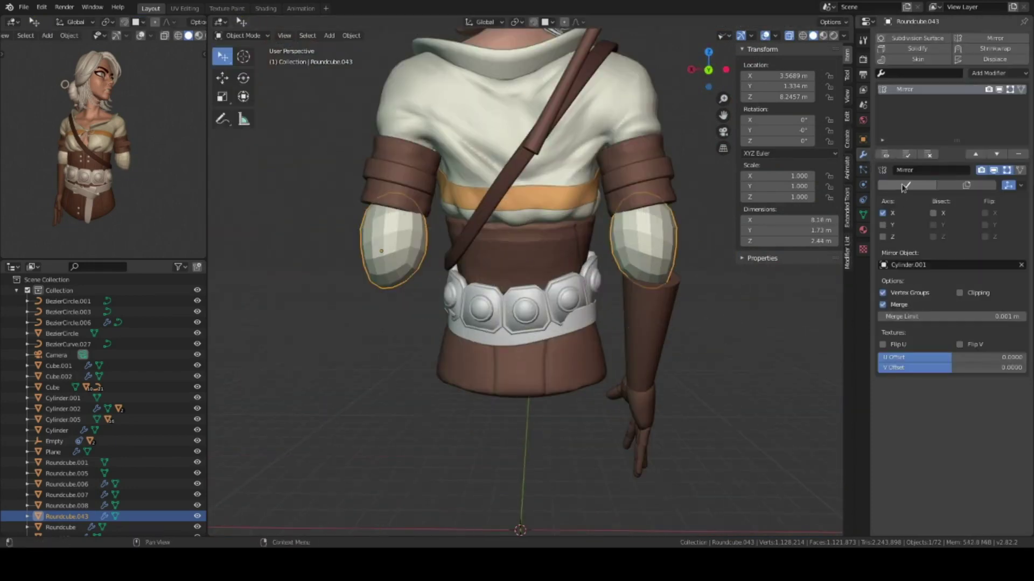
pyautogui.moveTo(640, 323)
pyautogui.mouseDown(button='middle')
pyautogui.moveTo(657, 346)
pyautogui.moveTo(438, 311)
pyautogui.moveTo(450, 381)
pyautogui.moveTo(571, 215)
pyautogui.mouseUp(button='middle')
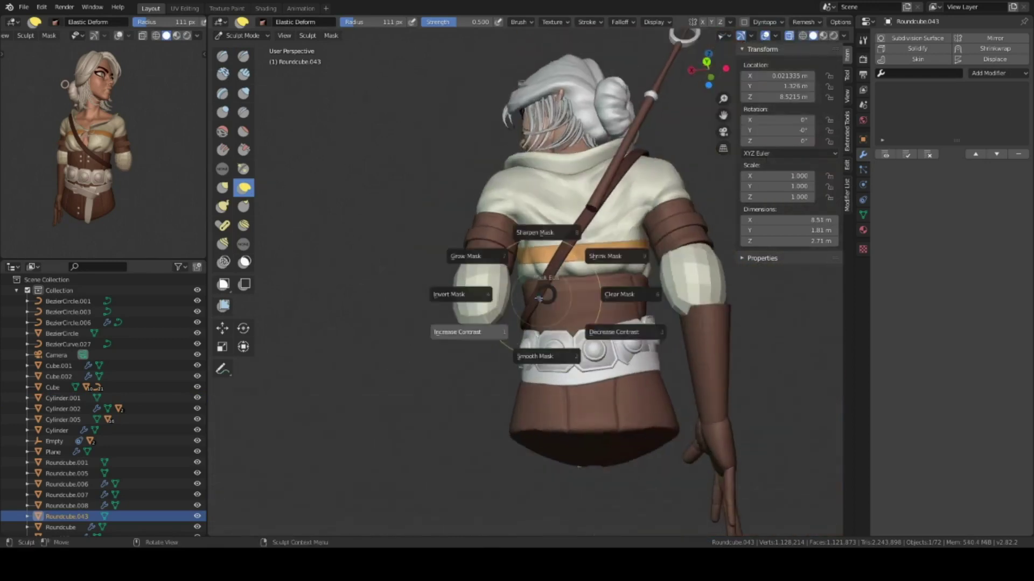
# Place the arm copy on the right side and apply its scale.
pyautogui.keyDown('ctrl'); pyautogui.moveTo(596, 323); pyautogui.dragTo(603, 287, button='middle'); pyautogui.keyUp('ctrl')
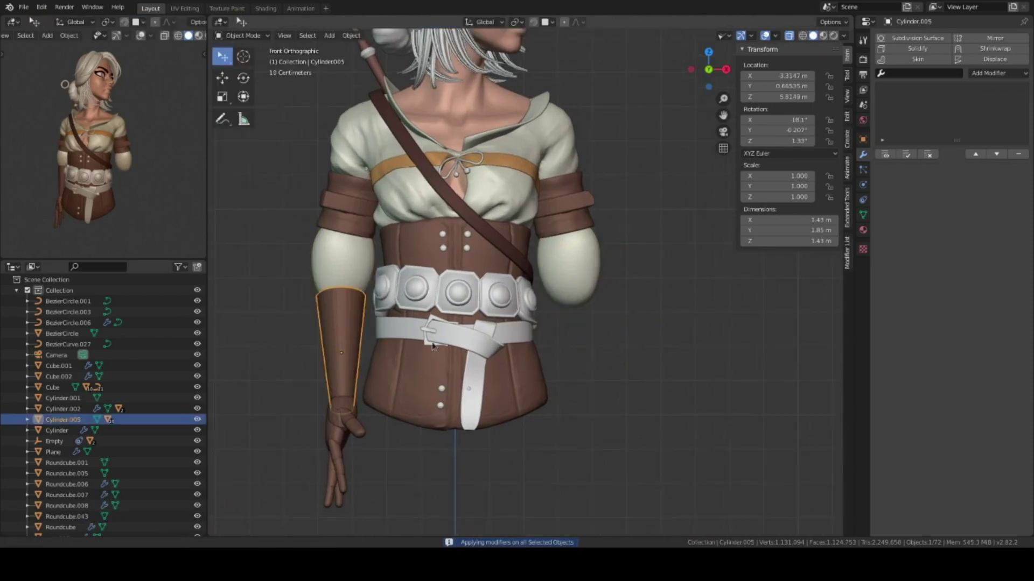
pyautogui.click(752, 344)
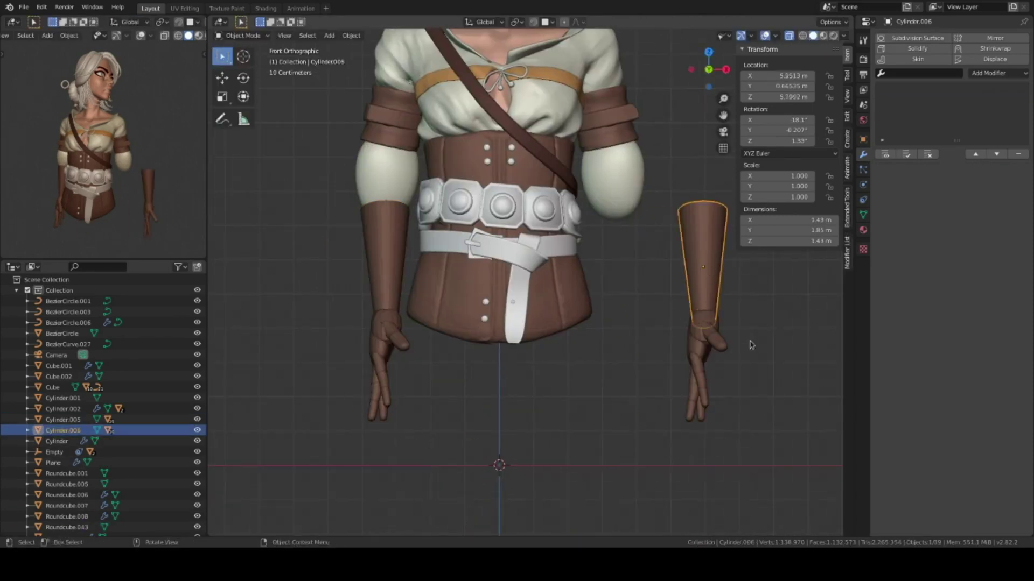
pyautogui.click(751, 344)
pyautogui.hotkey('ctrl', 'a')
pyautogui.click(751, 344)
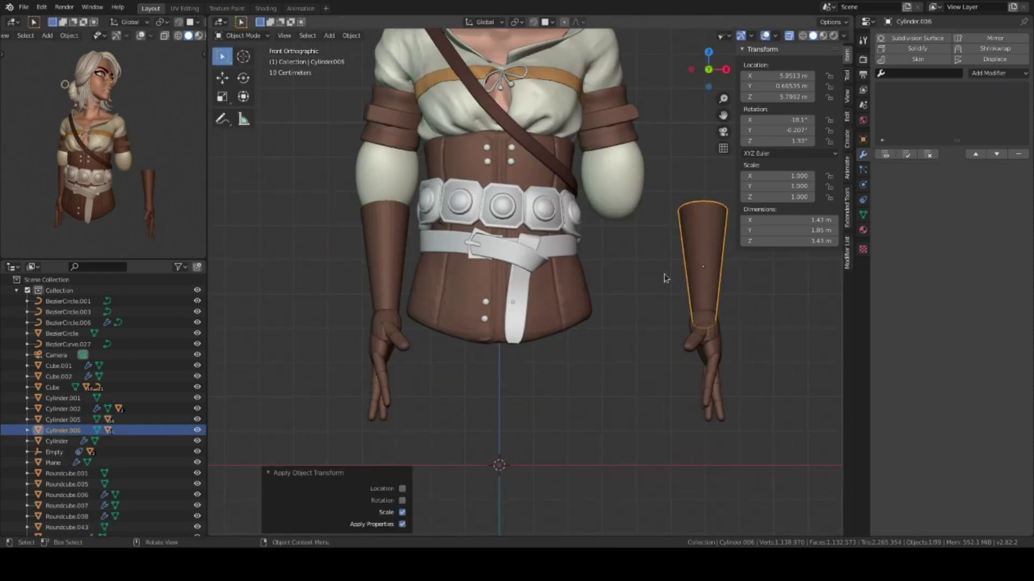
pyautogui.moveTo(664, 277); pyautogui.dragTo(638, 301, button='middle')
# Toggle the bracer Cylinder.006 through Edit Mode and move it onto the forearm.
pyautogui.hotkey('ctrl', 'Tab')
pyautogui.click(788, 358)
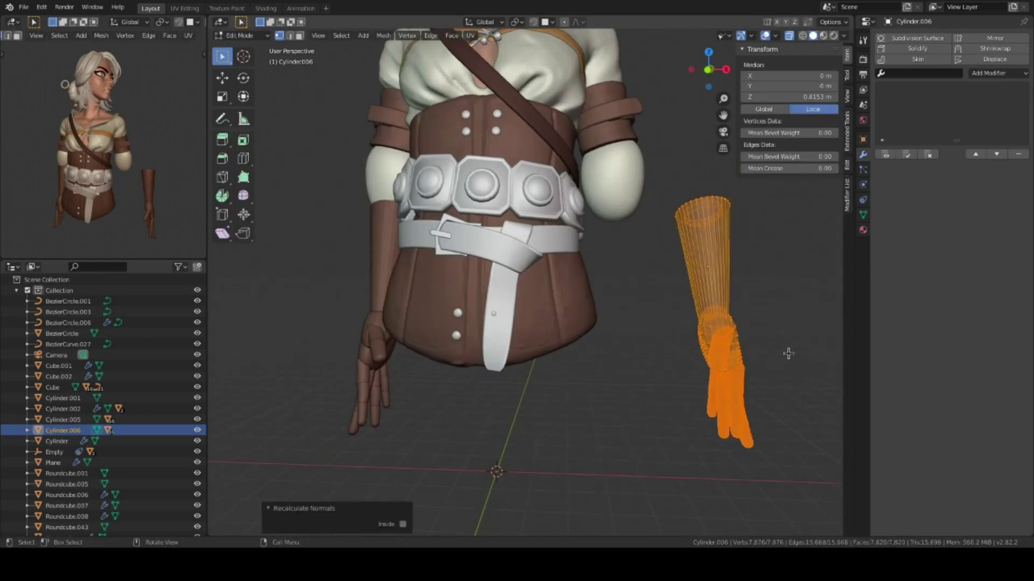
pyautogui.press('Tab')
pyautogui.press('KP_1')
pyautogui.press('g')
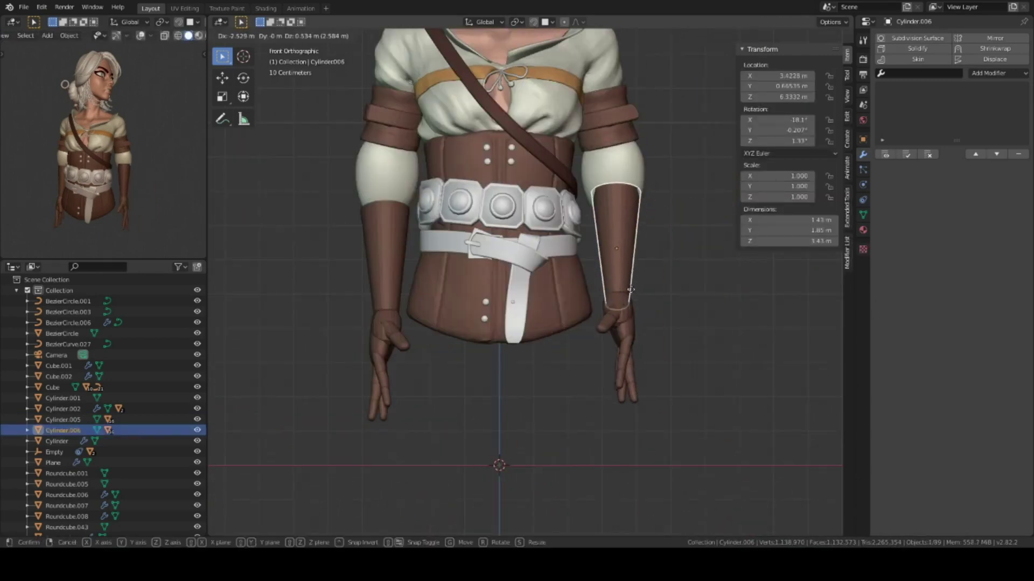
pyautogui.click(630, 289)
pyautogui.moveTo(630, 289); pyautogui.dragTo(538, 269, button='middle')
# Select the body mesh and enter Sculpt Mode.
pyautogui.click(501, 226)
pyautogui.hotkey('ctrl', 'Tab')
pyautogui.moveTo(394, 111)
pyautogui.mouseDown(button='middle')
pyautogui.moveTo(526, 315)
pyautogui.moveTo(642, 258)
pyautogui.moveTo(555, 245)
pyautogui.moveTo(673, 231)
pyautogui.mouseUp(button='middle')
pyautogui.scroll(3, 641, 258)
# Check the Remesh voxel settings, switch to the Draw brush and return to Object Mode.
pyautogui.click(805, 21)
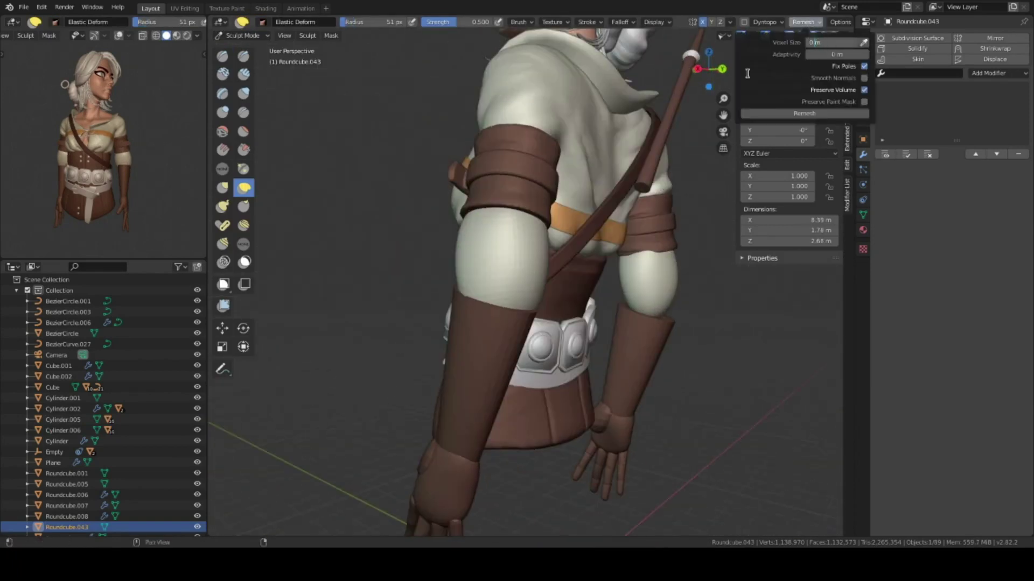
pyautogui.moveTo(650, 98); pyautogui.dragTo(561, 127, button='middle')
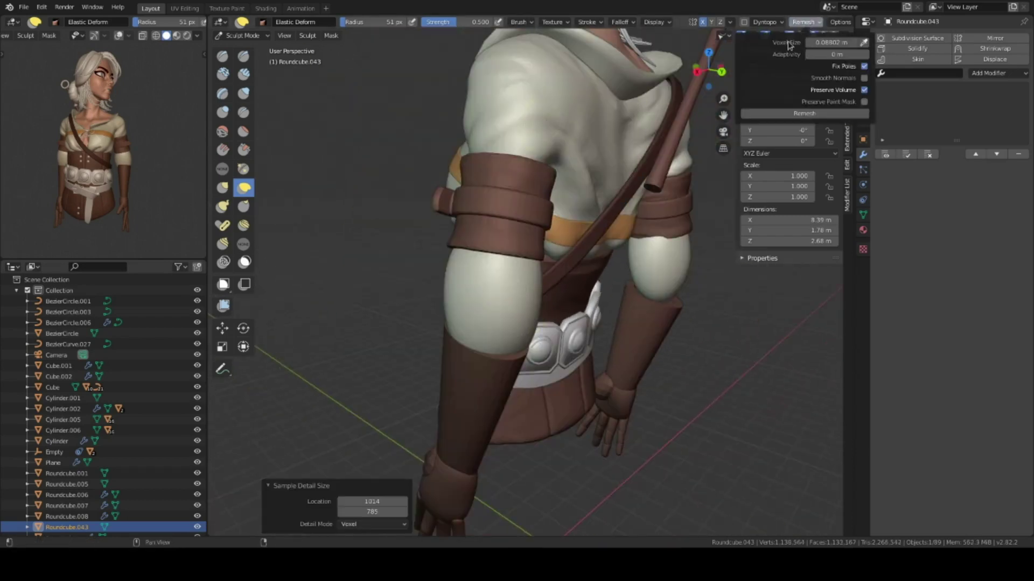
pyautogui.scroll(5, 658, 174)
pyautogui.moveTo(646, 162)
pyautogui.mouseDown(button='middle')
pyautogui.moveTo(594, 298)
pyautogui.moveTo(627, 269)
pyautogui.moveTo(546, 253)
pyautogui.moveTo(484, 269)
pyautogui.moveTo(536, 283)
pyautogui.moveTo(575, 241)
pyautogui.moveTo(653, 353)
pyautogui.mouseUp(button='middle')
pyautogui.press('x')
pyautogui.hotkey('ctrl', 'Tab')
pyautogui.press('KP_1')
# Flare Cylinder.006's bracer outward around the forearm with the Elastic Deform brush.
pyautogui.click(562, 339)
pyautogui.hotkey('ctrl', 'Tab')
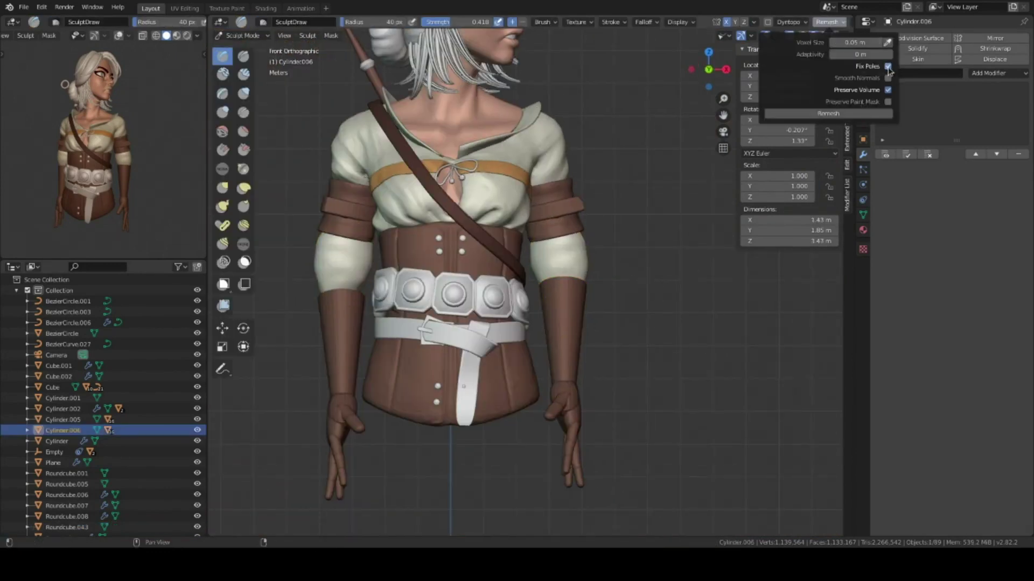
pyautogui.moveTo(640, 287); pyautogui.dragTo(592, 286, button='middle')
pyautogui.hotkey('shift', 'space')
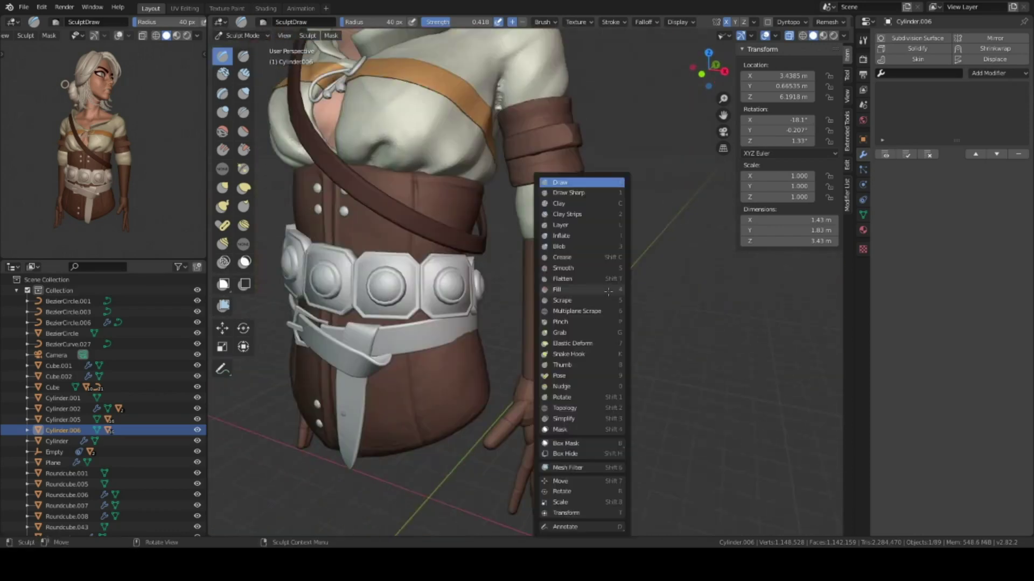
pyautogui.click(588, 285)
pyautogui.click(598, 303)
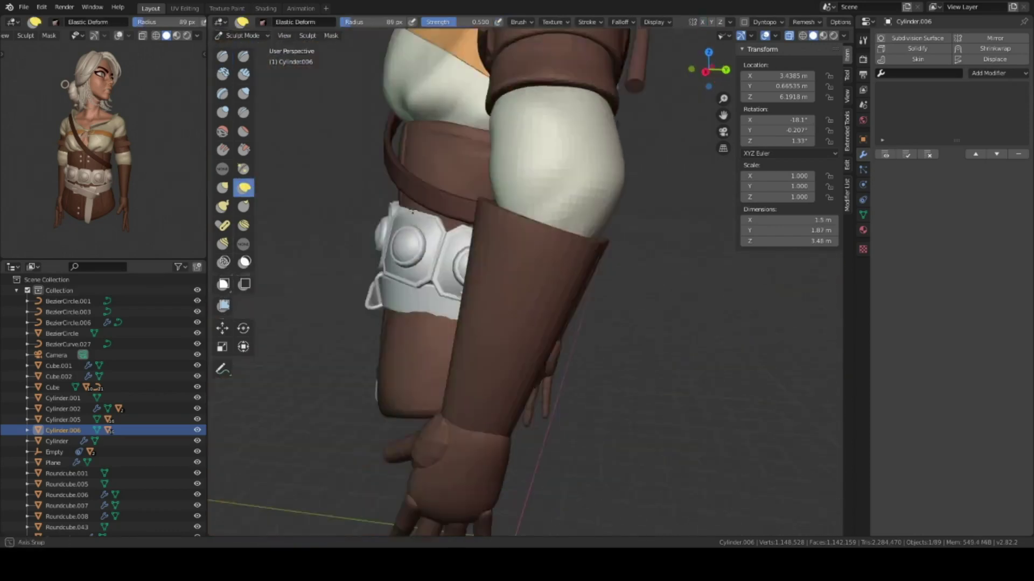
pyautogui.moveTo(597, 302)
pyautogui.mouseDown(button='middle')
pyautogui.moveTo(603, 226)
pyautogui.moveTo(552, 195)
pyautogui.moveTo(547, 254)
pyautogui.moveTo(546, 219)
pyautogui.moveTo(495, 215)
pyautogui.moveTo(580, 189)
pyautogui.mouseUp(button='middle')
pyautogui.moveTo(517, 196); pyautogui.dragTo(509, 245, button='middle')
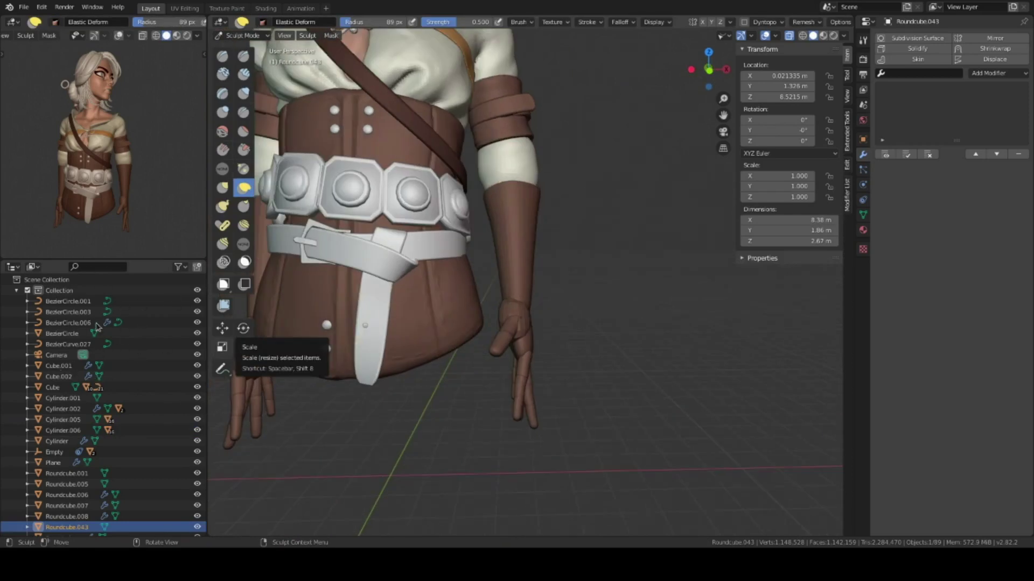
# Switch to the Draw brush and orbit around to frame the upper sleeve.
pyautogui.scroll(4, 476, 255)
pyautogui.press('x')
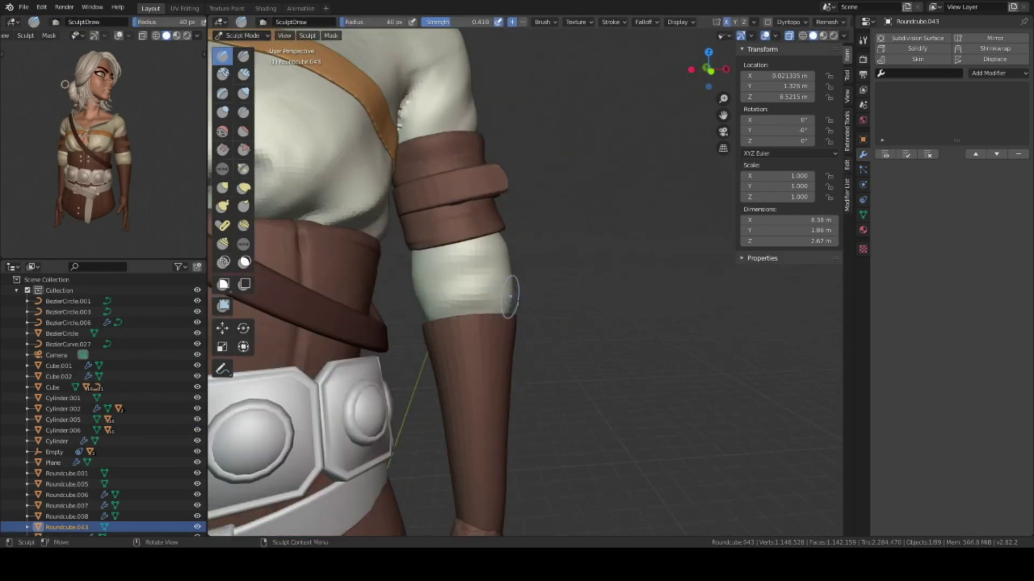
pyautogui.scroll(-4, 511, 295)
pyautogui.moveTo(511, 295)
pyautogui.mouseDown(button='middle')
pyautogui.moveTo(631, 319)
pyautogui.moveTo(593, 301)
pyautogui.mouseUp(button='middle')
pyautogui.scroll(3, 542, 224)
pyautogui.scroll(2, 565, 270)
pyautogui.scroll(2, 526, 269)
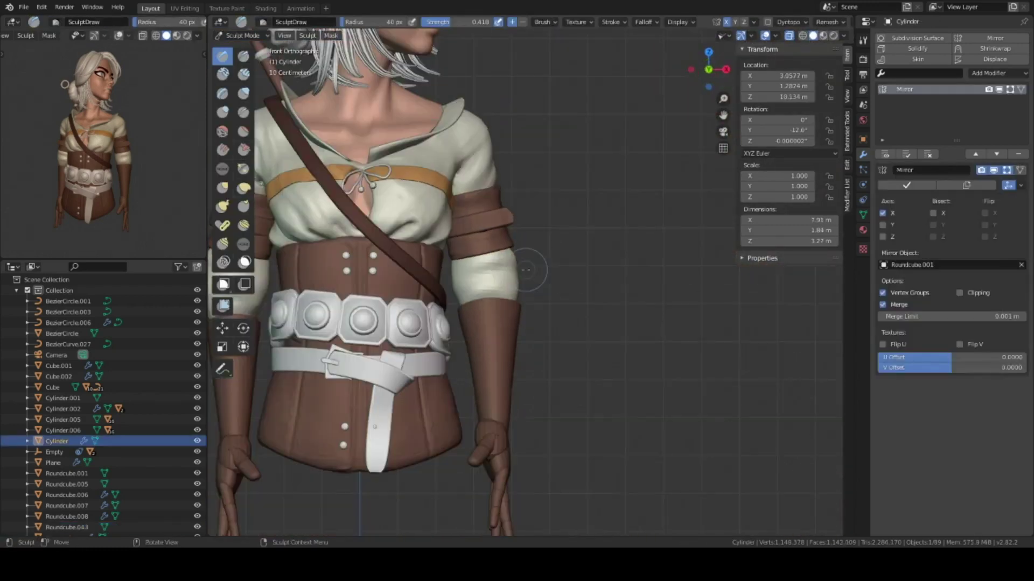
pyautogui.scroll(2, 526, 270)
pyautogui.moveTo(526, 269)
pyautogui.mouseDown(button='middle')
pyautogui.moveTo(657, 302)
pyautogui.moveTo(667, 323)
pyautogui.moveTo(600, 245)
pyautogui.moveTo(483, 270)
pyautogui.moveTo(522, 276)
pyautogui.mouseUp(button='middle')
pyautogui.scroll(-2, 685, 329)
# Check the dynamic topology settings and refine the sleeve with Clay Strips.
pyautogui.rightClick(668, 323)
pyautogui.click(789, 22)
pyautogui.press('c')
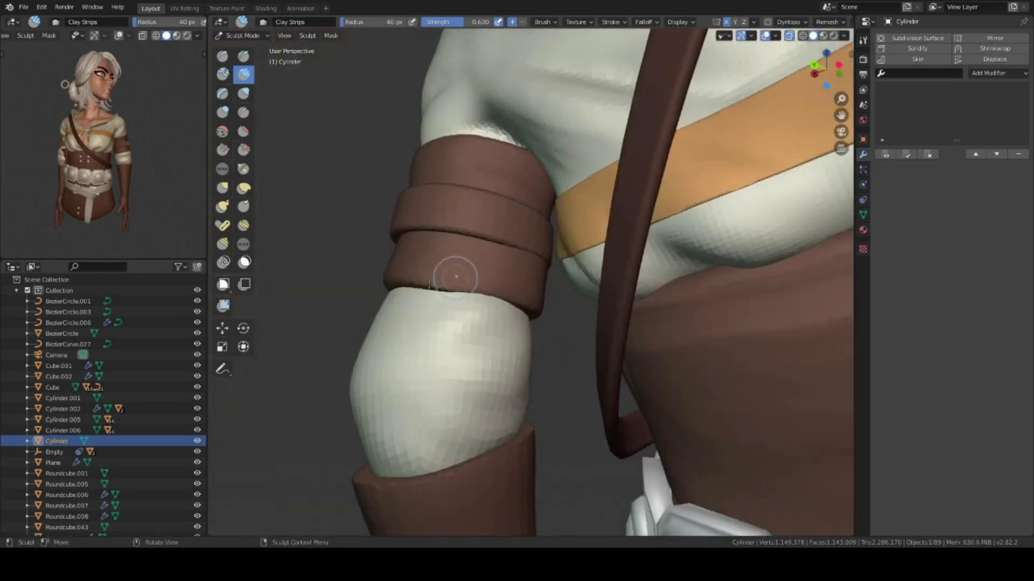
pyautogui.moveTo(525, 276)
pyautogui.mouseDown(button='middle')
pyautogui.moveTo(450, 266)
pyautogui.moveTo(570, 250)
pyautogui.moveTo(539, 258)
pyautogui.moveTo(586, 233)
pyautogui.moveTo(573, 134)
pyautogui.moveTo(594, 379)
pyautogui.mouseUp(button='middle')
pyautogui.click(243, 188)
# Reshape the BezierCircle arm band around the sleeve with an enlarged Elastic Deform brush.
pyautogui.hotkey('ctrl', 'Tab')
pyautogui.click(586, 232)
pyautogui.hotkey('ctrl', 'Tab')
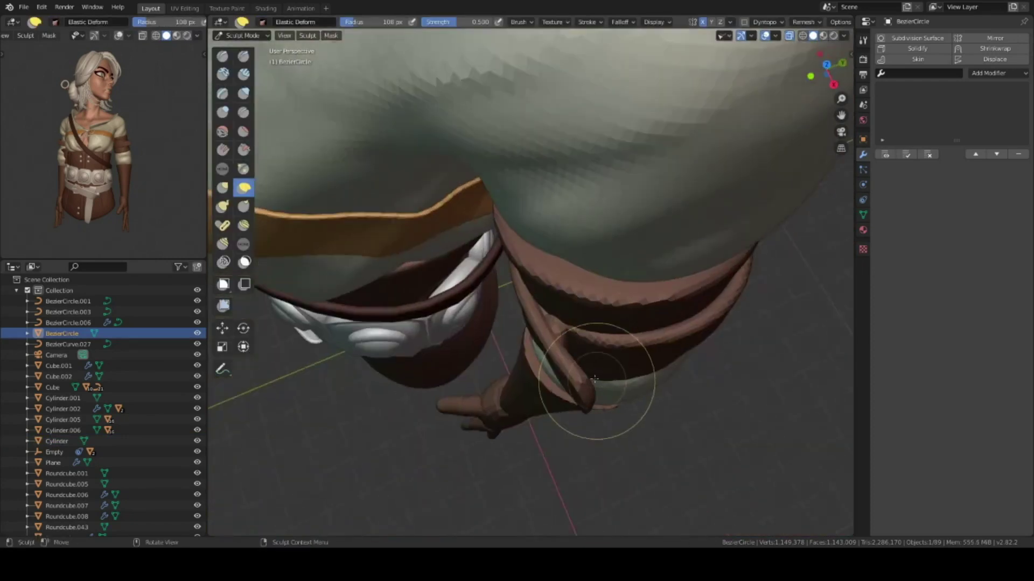
pyautogui.moveTo(592, 302); pyautogui.dragTo(648, 369, button='middle')
pyautogui.press('f')
pyautogui.click(537, 385)
pyautogui.moveTo(537, 385); pyautogui.dragTo(591, 272, button='middle')
pyautogui.moveTo(622, 229)
pyautogui.mouseDown(button='middle')
pyautogui.moveTo(688, 157)
pyautogui.moveTo(614, 249)
pyautogui.moveTo(599, 250)
pyautogui.moveTo(596, 238)
pyautogui.moveTo(596, 281)
pyautogui.mouseUp(button='middle')
pyautogui.scroll(3, 538, 297)
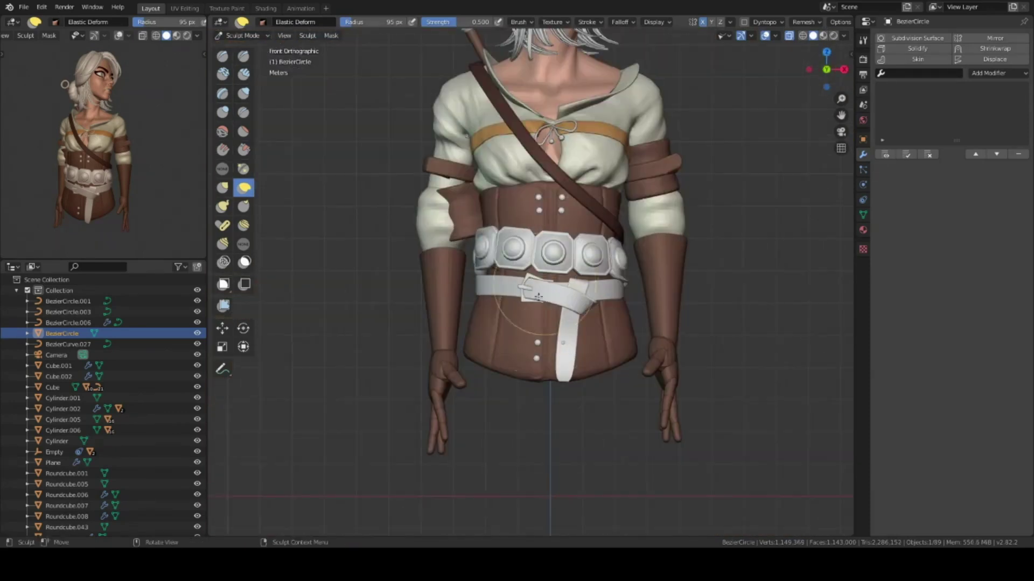
# Back in Object Mode, duplicate the belt buckle Plane onto the upper-arm strap.
pyautogui.scroll(2, 660, 268)
pyautogui.hotkey('ctrl', 'Tab')
pyautogui.click(499, 336)
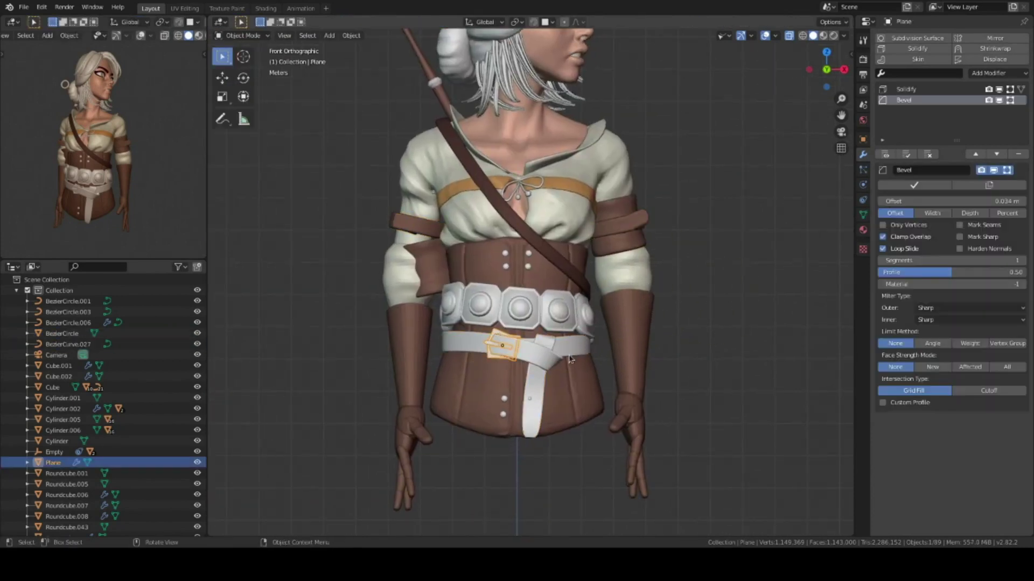
pyautogui.click(622, 310)
pyautogui.press('r')
pyautogui.click(614, 178)
pyautogui.scroll(4, 608, 189)
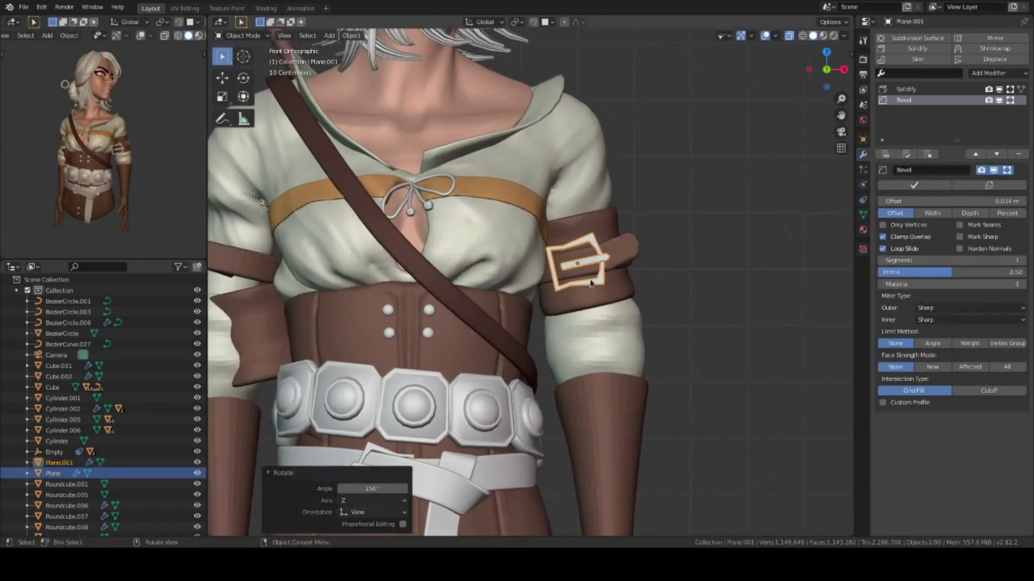
# Rotate and seat the buckle copy so it lines up with the arm band.
pyautogui.press('r')
pyautogui.click(667, 188)
pyautogui.moveTo(666, 188); pyautogui.dragTo(677, 332, button='middle')
pyautogui.click(635, 291)
pyautogui.moveTo(635, 291); pyautogui.dragTo(587, 320, button='middle')
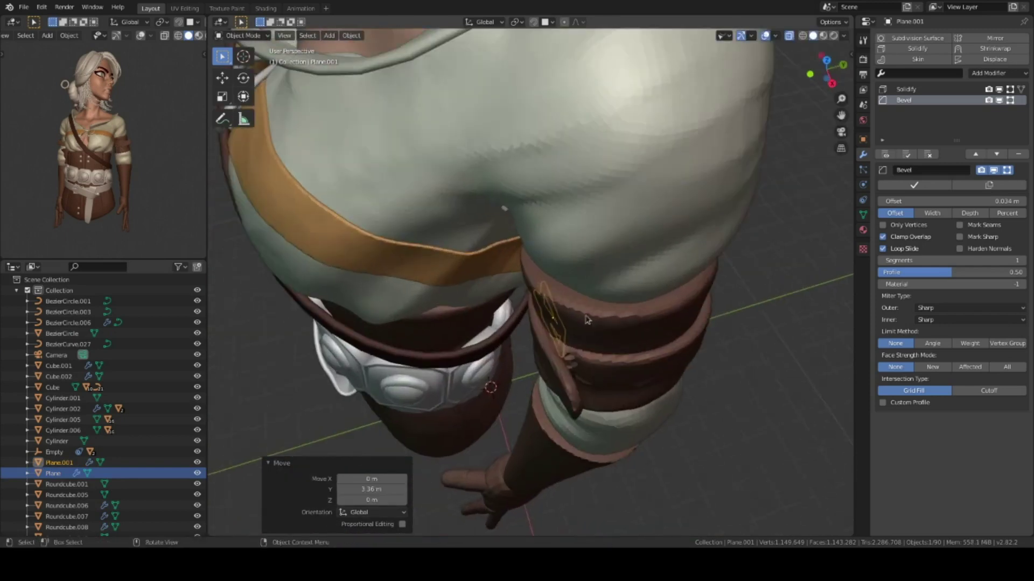
pyautogui.click(586, 356)
pyautogui.moveTo(586, 356)
pyautogui.mouseDown(button='middle')
pyautogui.moveTo(677, 256)
pyautogui.moveTo(662, 282)
pyautogui.mouseUp(button='middle')
pyautogui.press('r')
pyautogui.click(659, 279)
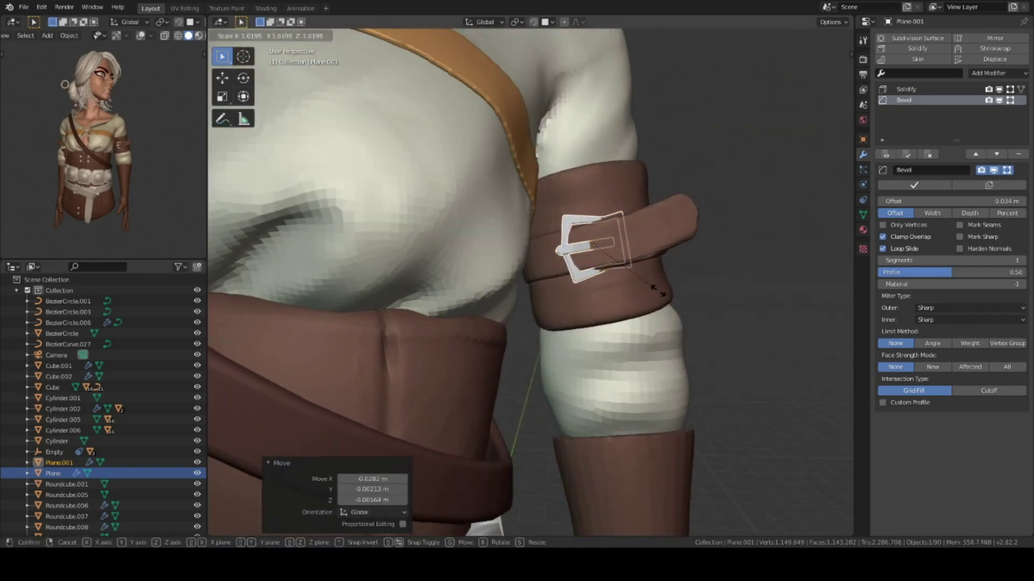
pyautogui.scroll(-3, 715, 259)
pyautogui.press('KP_1')
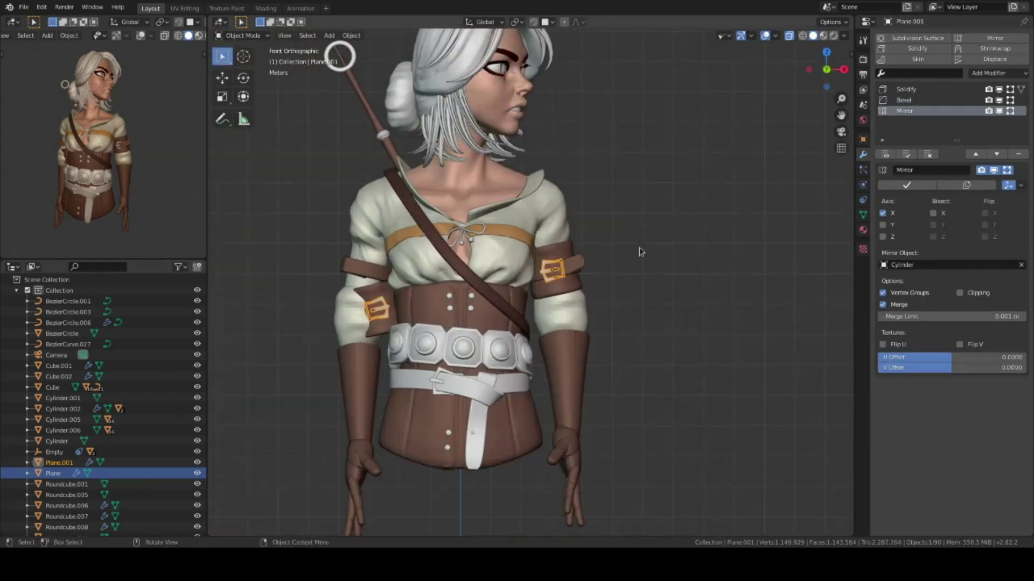
# Apply the arm band's transforms and mirror the buckle onto the other arm using Cylinder.
pyautogui.click(624, 275)
pyautogui.hotkey('ctrl', 'a')
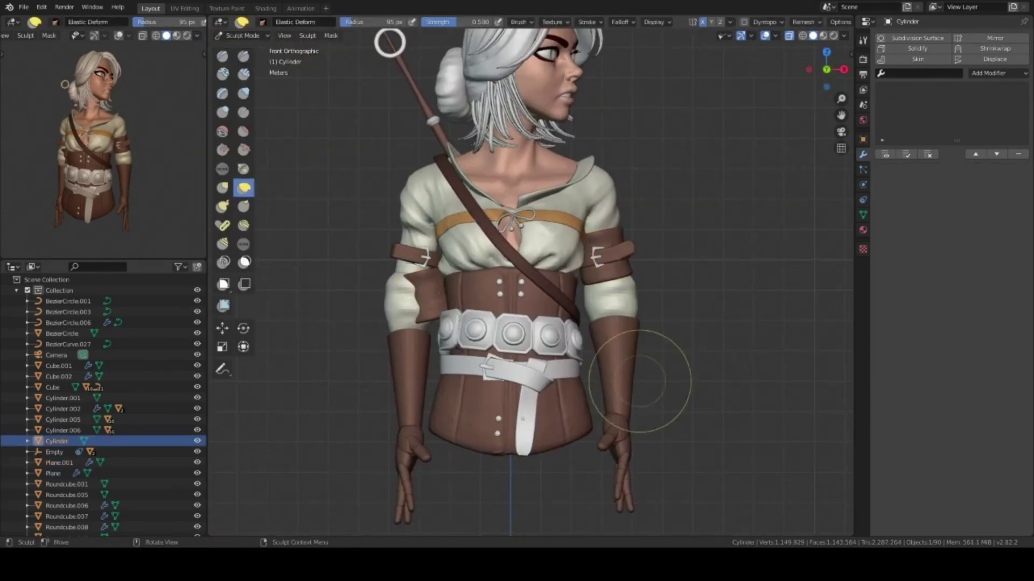
pyautogui.scroll(3, 619, 277)
pyautogui.click(619, 276)
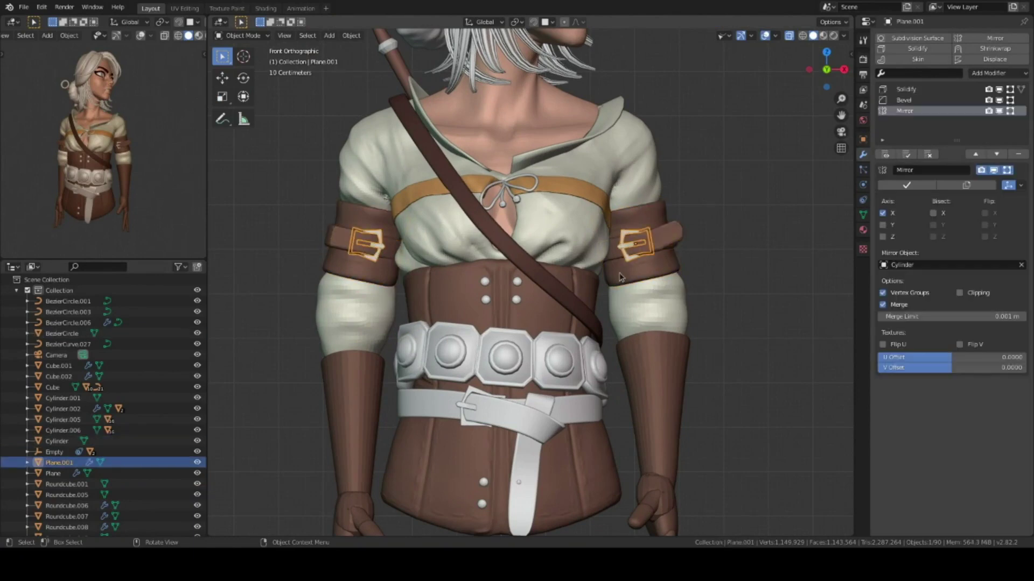
pyautogui.scroll(-3, 715, 339)
pyautogui.moveTo(657, 389)
pyautogui.mouseDown(button='middle')
pyautogui.moveTo(551, 310)
pyautogui.moveTo(479, 295)
pyautogui.moveTo(701, 438)
pyautogui.mouseUp(button='middle')
pyautogui.press('KP_1')
# Select the upper-arm sleeve mesh Roundcube.043 and enter Sculpt Mode.
pyautogui.click(577, 307)
pyautogui.scroll(1, 608, 323)
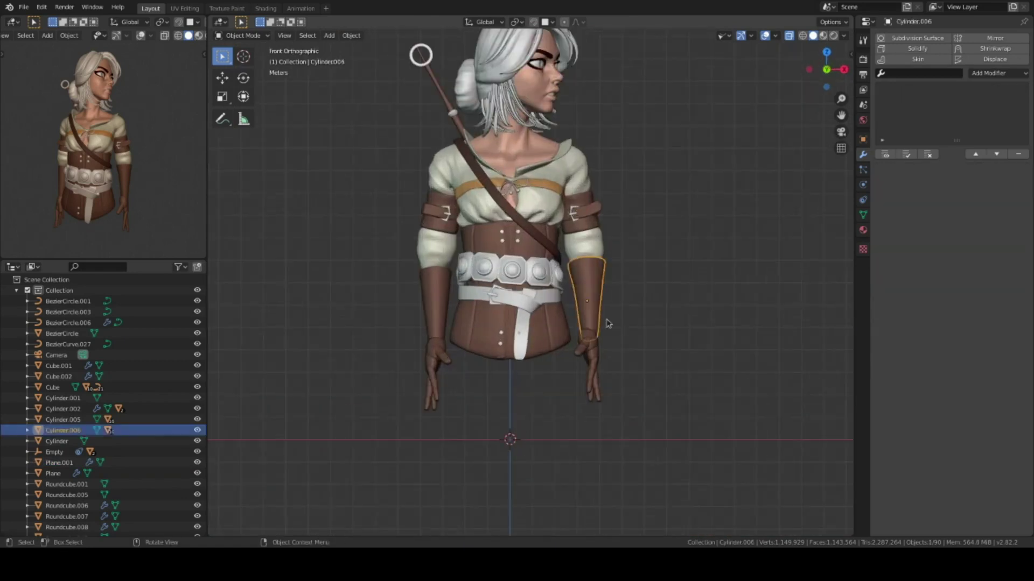
pyautogui.click(602, 327)
pyautogui.moveTo(602, 328)
pyautogui.mouseDown(button='middle')
pyautogui.moveTo(464, 318)
pyautogui.moveTo(530, 397)
pyautogui.mouseUp(button='middle')
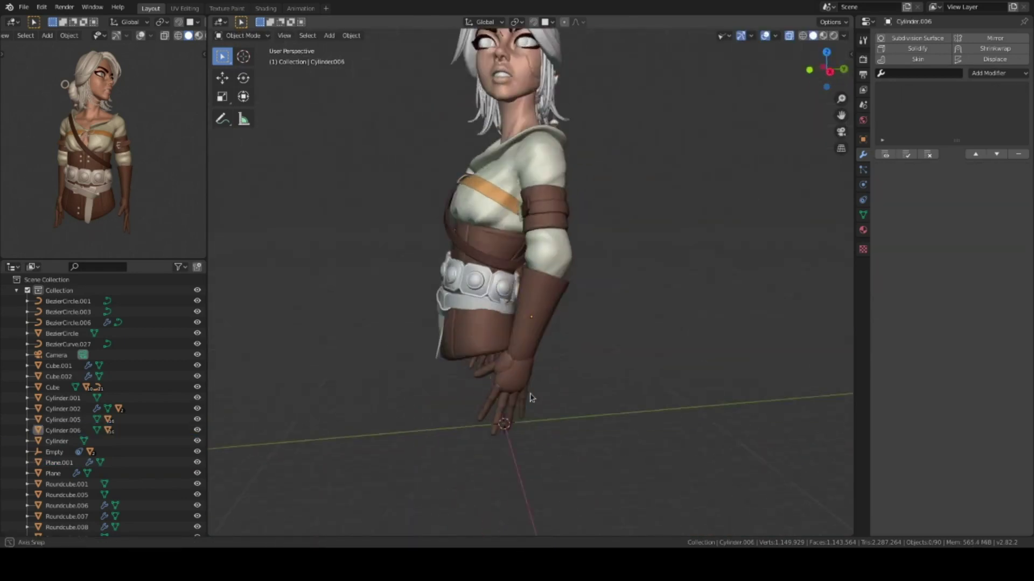
pyautogui.click(531, 343)
pyautogui.moveTo(531, 343)
pyautogui.mouseDown(button='middle')
pyautogui.moveTo(605, 330)
pyautogui.moveTo(517, 243)
pyautogui.moveTo(535, 312)
pyautogui.moveTo(475, 320)
pyautogui.moveTo(588, 369)
pyautogui.moveTo(658, 242)
pyautogui.moveTo(504, 263)
pyautogui.moveTo(623, 300)
pyautogui.mouseUp(button='middle')
pyautogui.click(605, 330)
pyautogui.hotkey('ctrl', 'Tab')
# Shape the sleeve with the Elastic Deform brush, checking it from the front view.
pyautogui.scroll(3, 515, 237)
pyautogui.hotkey('ctrl', 'Tab')
pyautogui.scroll(-3, 630, 265)
pyautogui.press('KP_1')
pyautogui.hotkey('ctrl', 'Tab')
pyautogui.scroll(5, 618, 286)
pyautogui.scroll(3, 535, 281)
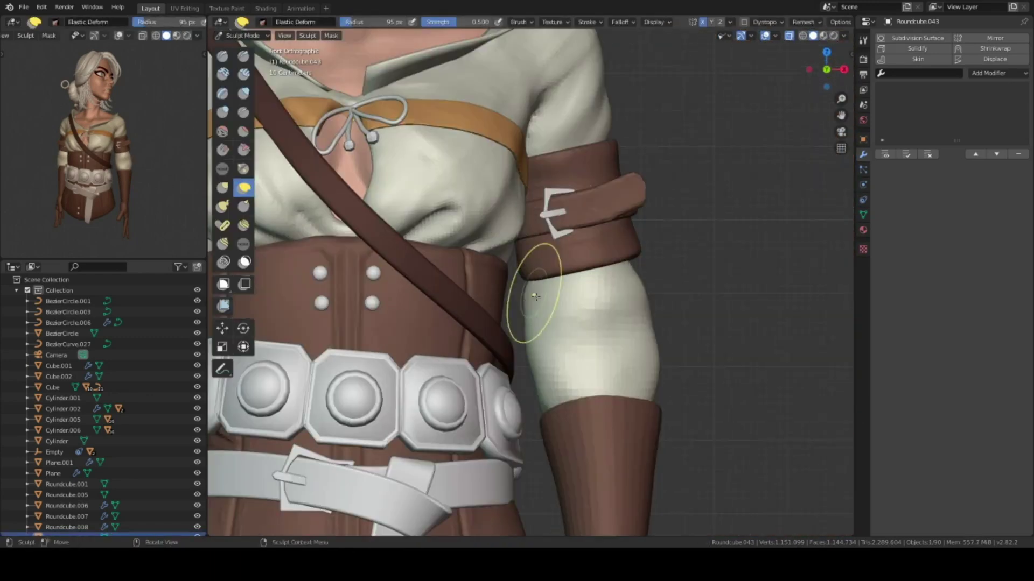
# Pull and crease the sleeve folds with Snake Hook and Draw Sharp brushes.
pyautogui.moveTo(620, 232)
pyautogui.mouseDown(button='middle')
pyautogui.moveTo(573, 277)
pyautogui.moveTo(594, 310)
pyautogui.moveTo(591, 298)
pyautogui.mouseUp(button='middle')
pyautogui.scroll(2, 663, 282)
pyautogui.press('k')
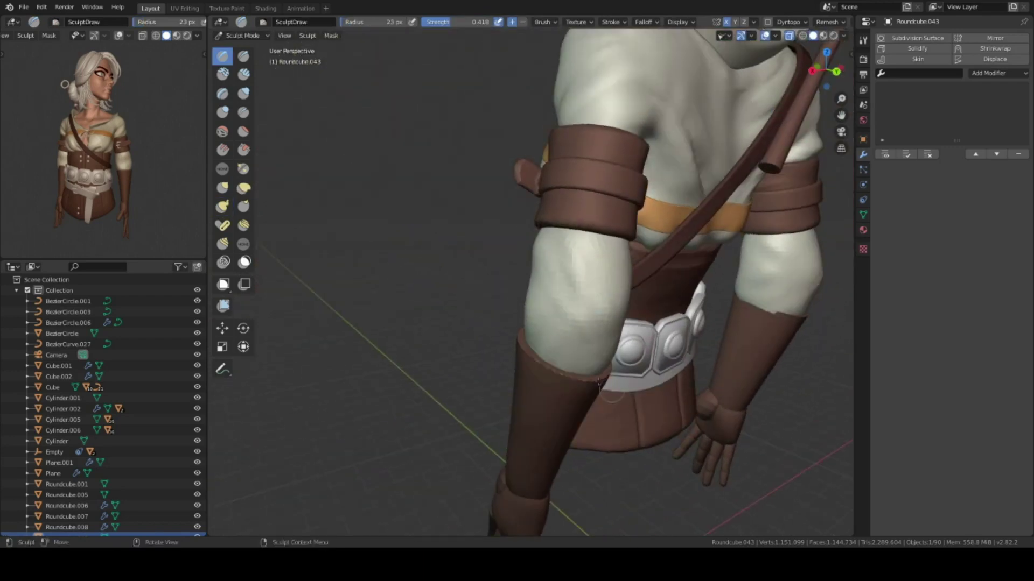
pyautogui.click(610, 22)
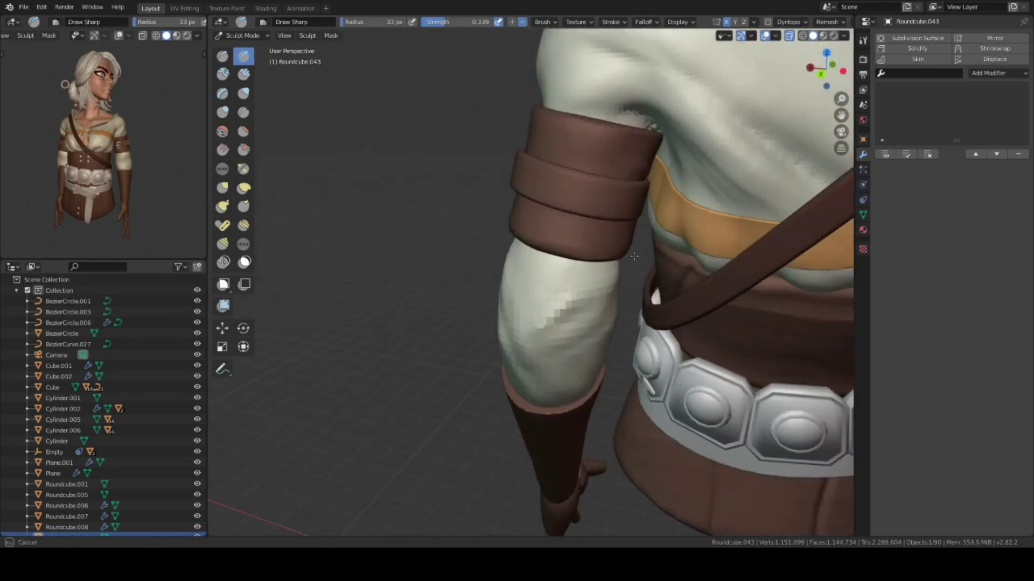
pyautogui.moveTo(568, 307); pyautogui.dragTo(527, 331, button='middle')
pyautogui.scroll(2, 527, 330)
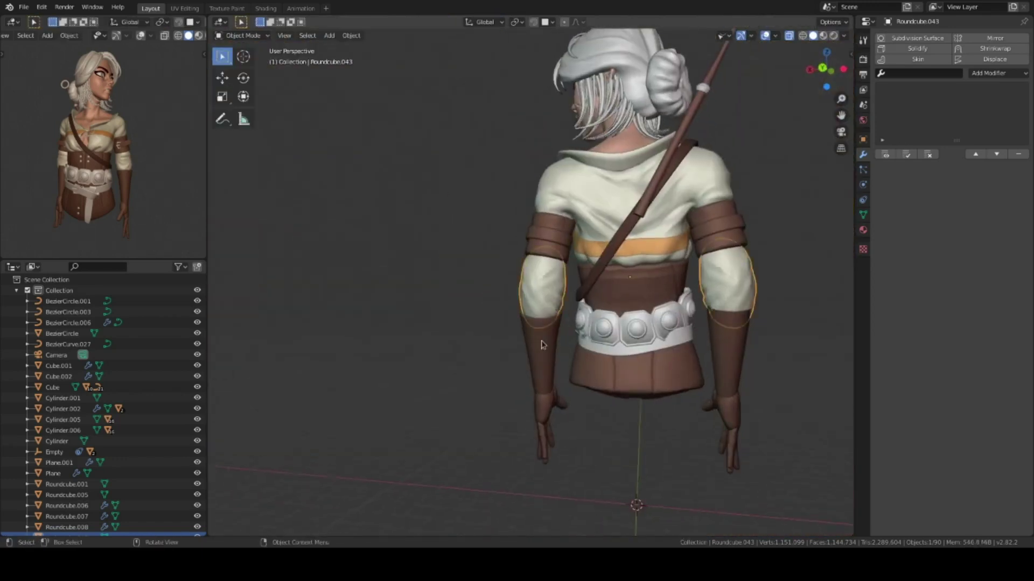
pyautogui.press('KP_1')
# Select the hand with it as the active object, briefly toggling Sculpt Mode.
pyautogui.moveTo(646, 266); pyautogui.dragTo(538, 353, button='middle')
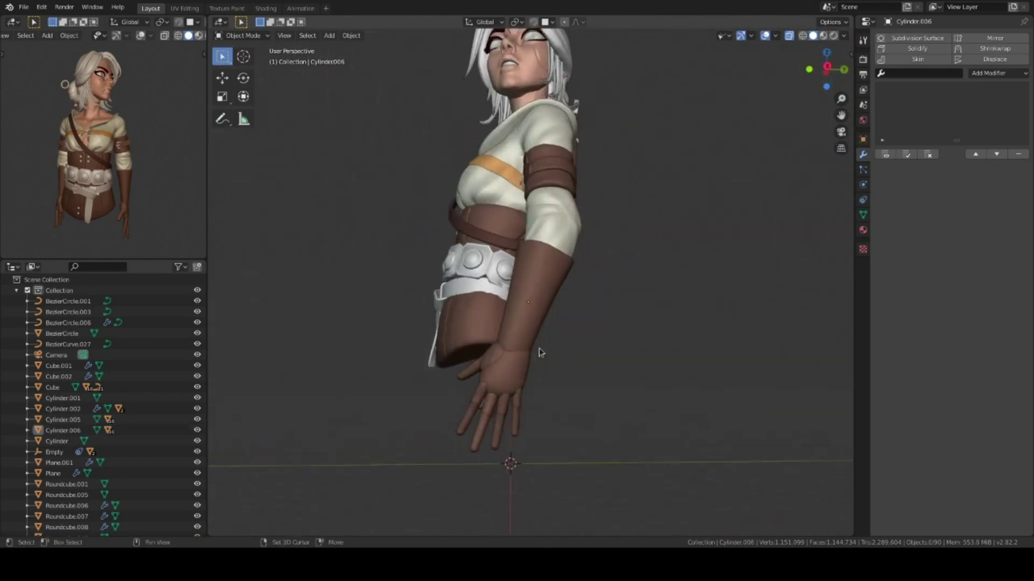
pyautogui.scroll(3, 573, 278)
pyautogui.keyDown('shift'); pyautogui.click(600, 260); pyautogui.keyUp('shift')
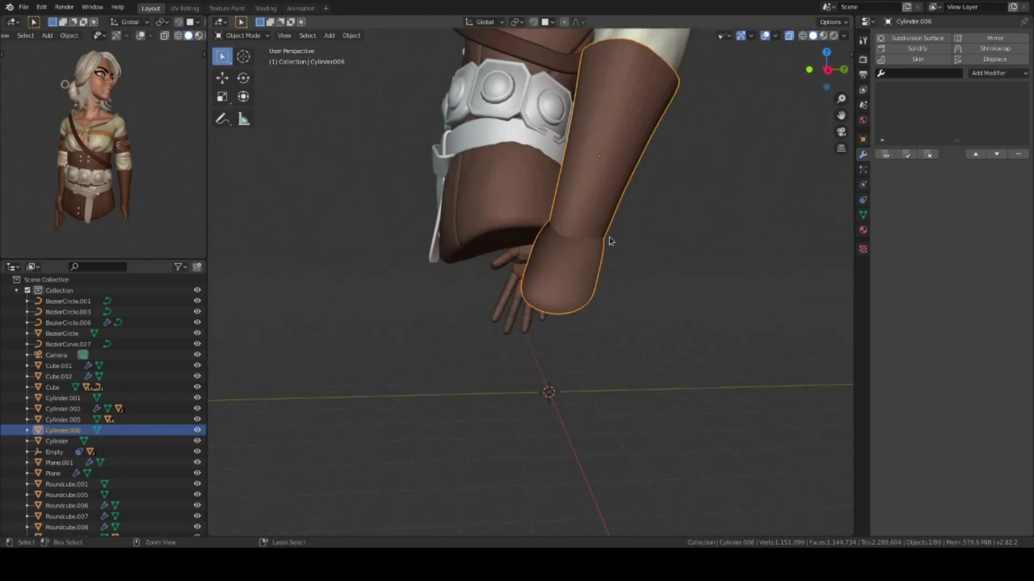
pyautogui.keyDown('shift'); pyautogui.click(577, 239); pyautogui.keyUp('shift')
pyautogui.scroll(-2, 577, 239)
pyautogui.moveTo(577, 240)
pyautogui.mouseDown(button='middle')
pyautogui.moveTo(619, 323)
pyautogui.moveTo(598, 269)
pyautogui.moveTo(615, 302)
pyautogui.moveTo(572, 305)
pyautogui.mouseUp(button='middle')
pyautogui.hotkey('ctrl', 'Tab')
pyautogui.hotkey('ctrl', 'Tab')
pyautogui.click(593, 307)
pyautogui.hotkey('ctrl', 'Tab')
pyautogui.hotkey('ctrl', 'Tab')
# Box-select the hand and finger pieces and try Apply transforms, hitting a multi-user error.
pyautogui.moveTo(531, 254); pyautogui.dragTo(618, 422)
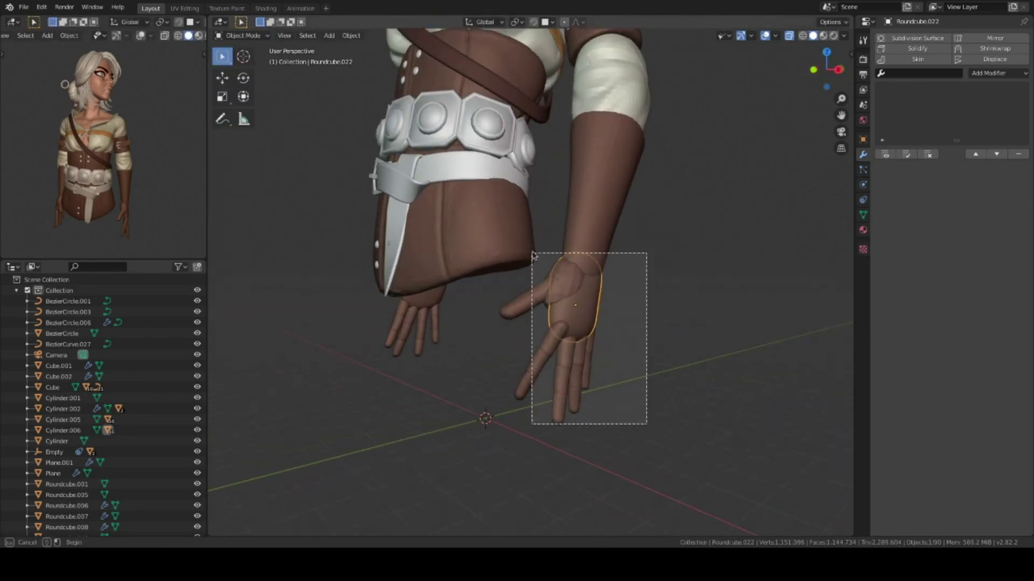
pyautogui.moveTo(619, 422); pyautogui.dragTo(681, 404, button='middle')
pyautogui.hotkey('ctrl', 'a')
pyautogui.click(660, 317)
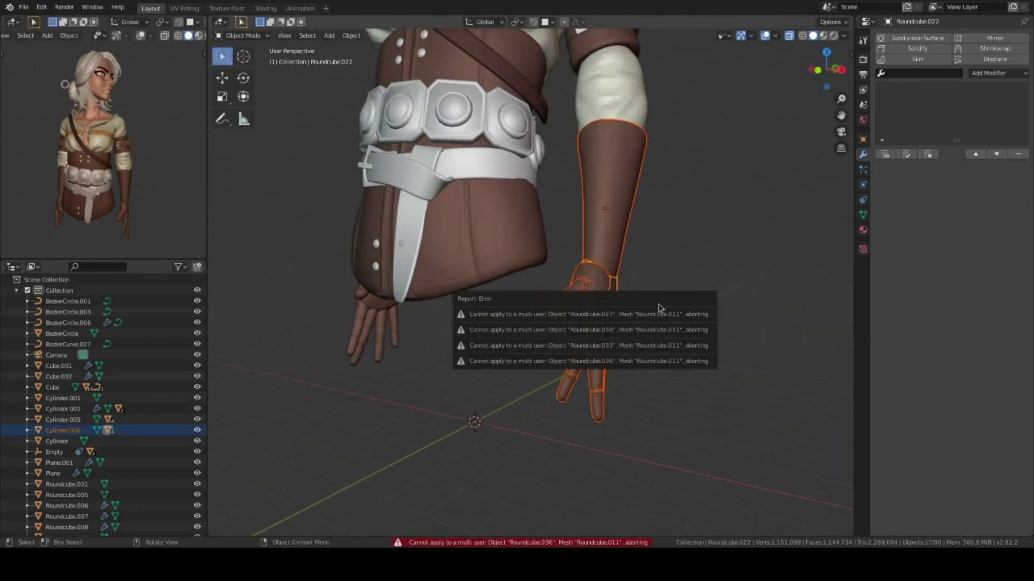
pyautogui.click(586, 329)
pyautogui.moveTo(586, 328); pyautogui.dragTo(750, 269, button='middle')
# Select individual finger segments and briefly try the Elastic Deform brush before returning to Object Mode.
pyautogui.click(863, 214)
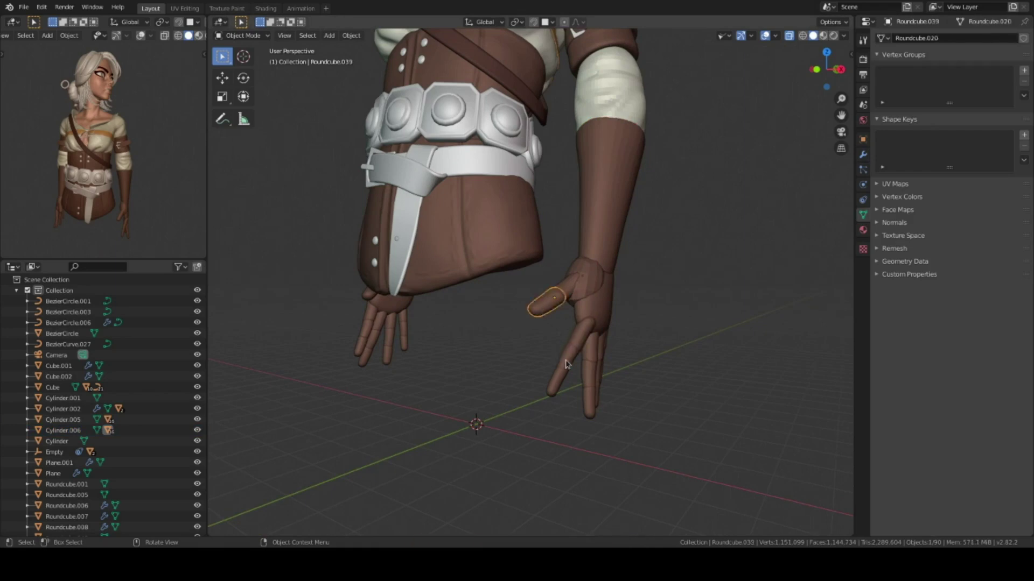
pyautogui.click(566, 363)
pyautogui.press('KP_1')
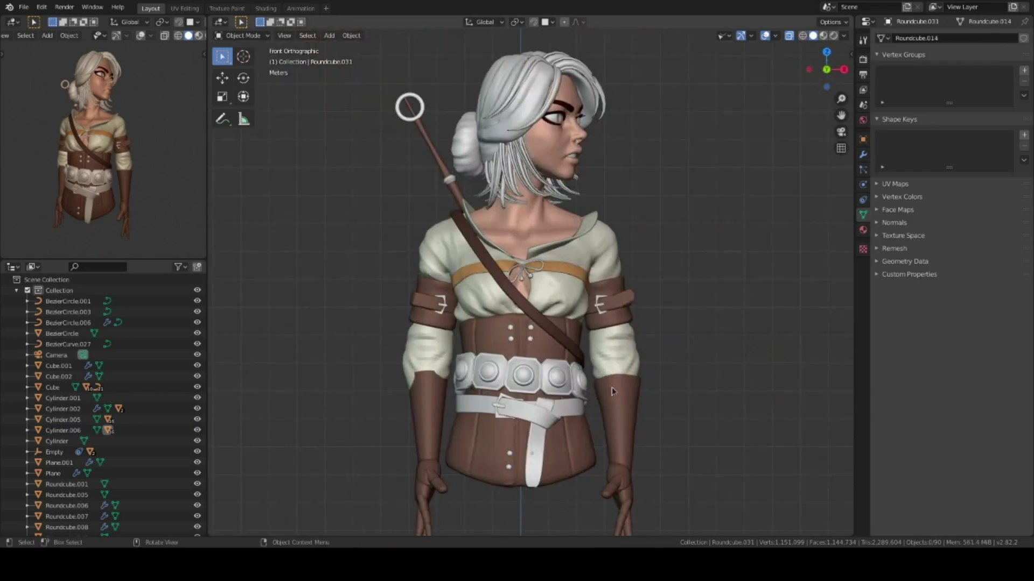
pyautogui.hotkey('ctrl', 'Tab')
pyautogui.click(571, 329)
pyautogui.moveTo(570, 329)
pyautogui.mouseDown(button='middle')
pyautogui.moveTo(619, 323)
pyautogui.moveTo(542, 330)
pyautogui.moveTo(561, 346)
pyautogui.mouseUp(button='middle')
pyautogui.click(244, 187)
pyautogui.hotkey('ctrl', 'Tab')
pyautogui.hotkey('ctrl', 'Tab')
pyautogui.hotkey('ctrl', 'Tab')
# Move the gloved forearm Cylinder.006 straight up along Z.
pyautogui.click(533, 345)
pyautogui.press('g')
pyautogui.press('z')
pyautogui.click(533, 323)
pyautogui.moveTo(533, 323)
pyautogui.mouseDown(button='middle')
pyautogui.moveTo(460, 337)
pyautogui.moveTo(484, 356)
pyautogui.mouseUp(button='middle')
pyautogui.scroll(-3, 484, 355)
pyautogui.click(486, 360)
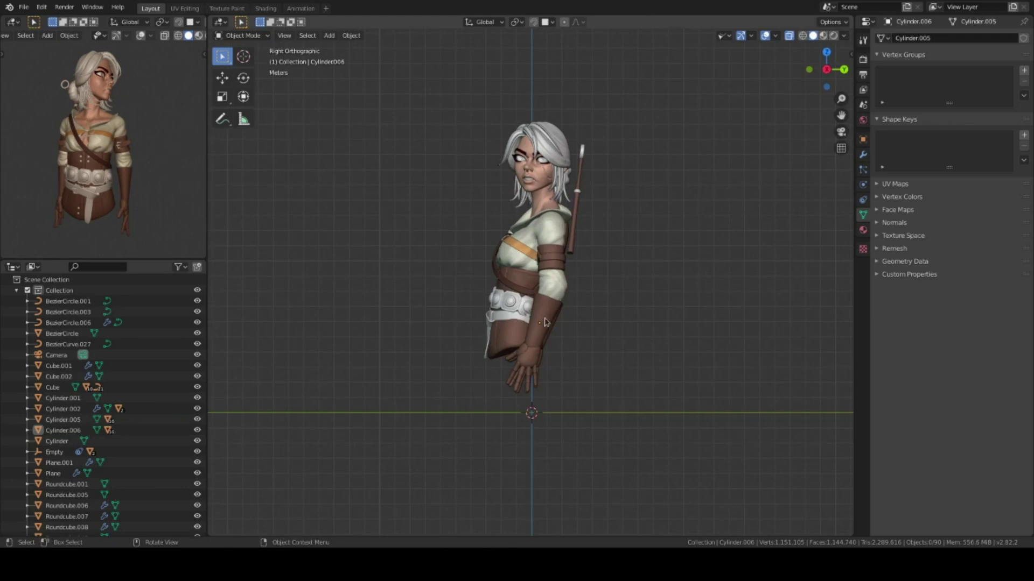
# Nudge the forearm again so it sits about 0.28 m higher, snug beneath the sleeve.
pyautogui.click(607, 331)
pyautogui.scroll(4, 427, 156)
pyautogui.moveTo(427, 157)
pyautogui.mouseDown(button='middle')
pyautogui.moveTo(587, 348)
pyautogui.moveTo(597, 387)
pyautogui.moveTo(619, 393)
pyautogui.moveTo(604, 420)
pyautogui.mouseUp(button='middle')
pyautogui.click(586, 349)
pyautogui.press('g')
pyautogui.click(592, 366)
# Finish the forearm move and rotate the first finger segments of the gloved hand.
pyautogui.scroll(3, 598, 387)
pyautogui.click(586, 411)
pyautogui.press('KP_1')
pyautogui.click(592, 399)
pyautogui.scroll(5, 604, 419)
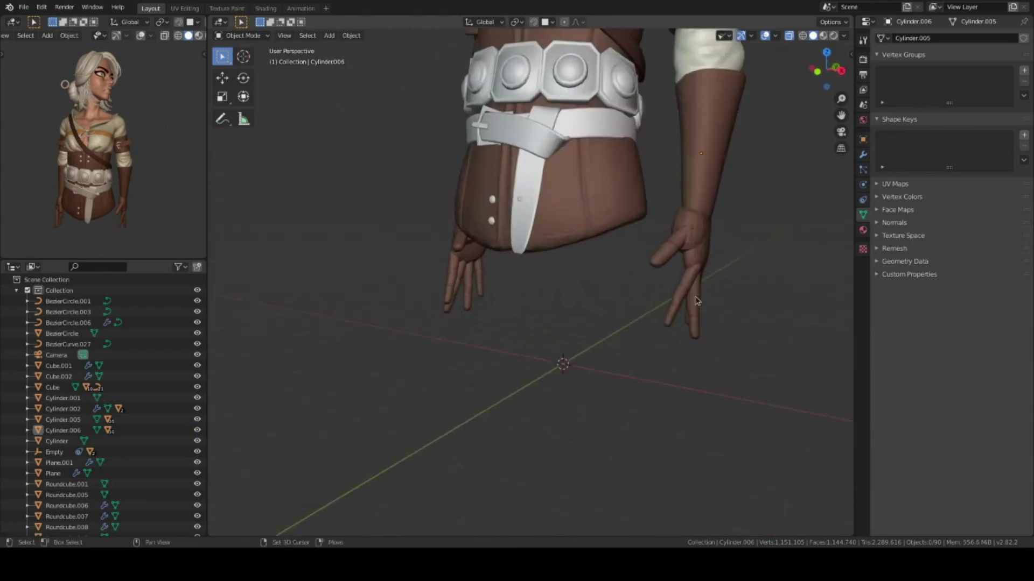
pyautogui.click(649, 258)
pyautogui.moveTo(626, 318)
pyautogui.mouseDown(button='middle')
pyautogui.moveTo(611, 261)
pyautogui.moveTo(668, 334)
pyautogui.mouseUp(button='middle')
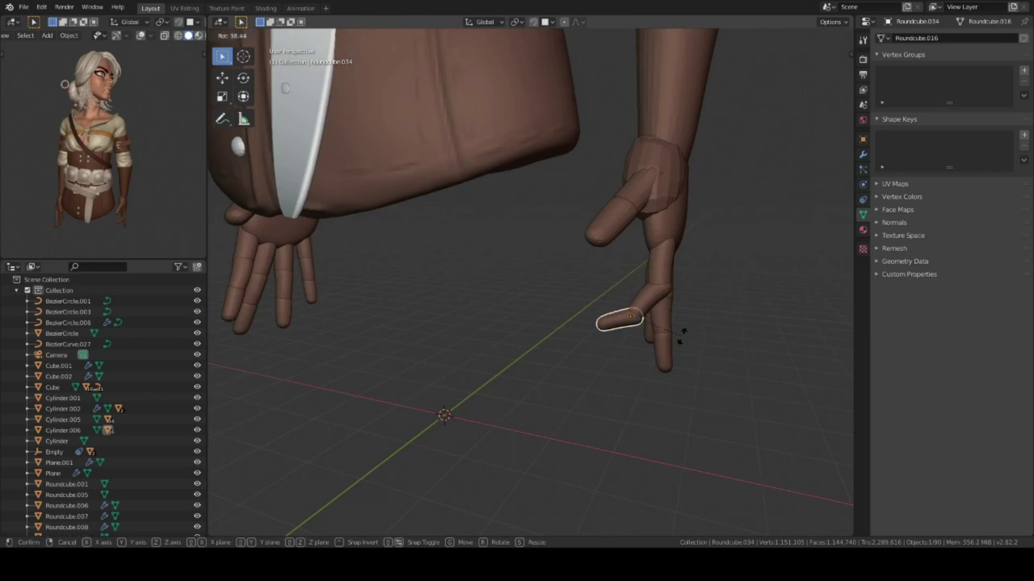
pyautogui.click(638, 343)
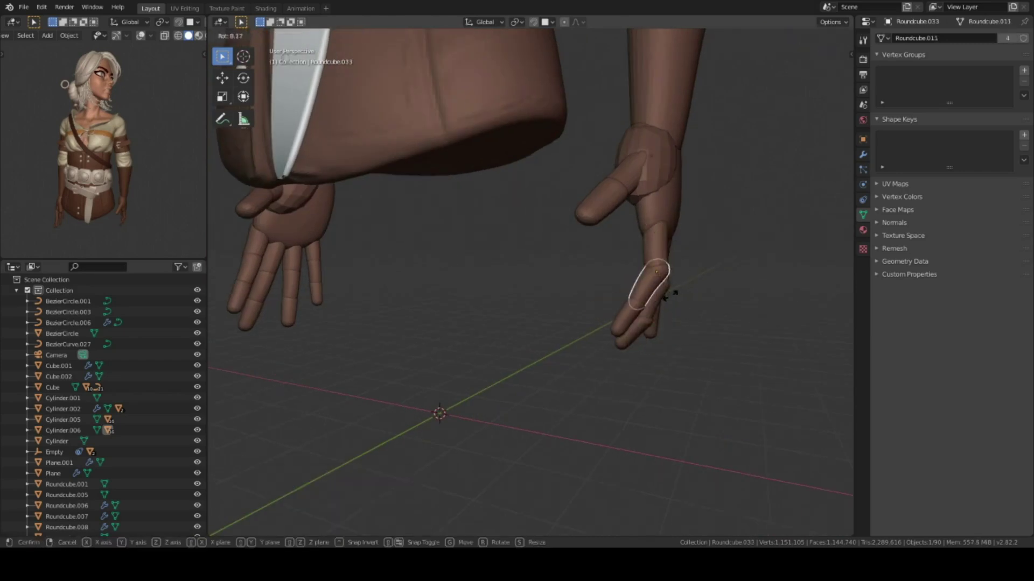
pyautogui.click(673, 293)
# Rotate and reposition more finger segments into a bent pose.
pyautogui.click(623, 253)
pyautogui.moveTo(622, 253); pyautogui.dragTo(582, 279, button='middle')
pyautogui.moveTo(542, 251)
pyautogui.mouseDown(button='middle')
pyautogui.moveTo(678, 318)
pyautogui.moveTo(626, 292)
pyautogui.moveTo(414, 266)
pyautogui.moveTo(484, 243)
pyautogui.moveTo(516, 155)
pyautogui.moveTo(508, 242)
pyautogui.moveTo(509, 214)
pyautogui.moveTo(483, 258)
pyautogui.mouseUp(button='middle')
pyautogui.click(657, 310)
pyautogui.click(598, 319)
pyautogui.click(414, 266)
pyautogui.click(496, 231)
pyautogui.press('g')
# With the N panel open, rotate a finger segment in Local orientation.
pyautogui.click(483, 258)
pyautogui.press('r')
pyautogui.press('n')
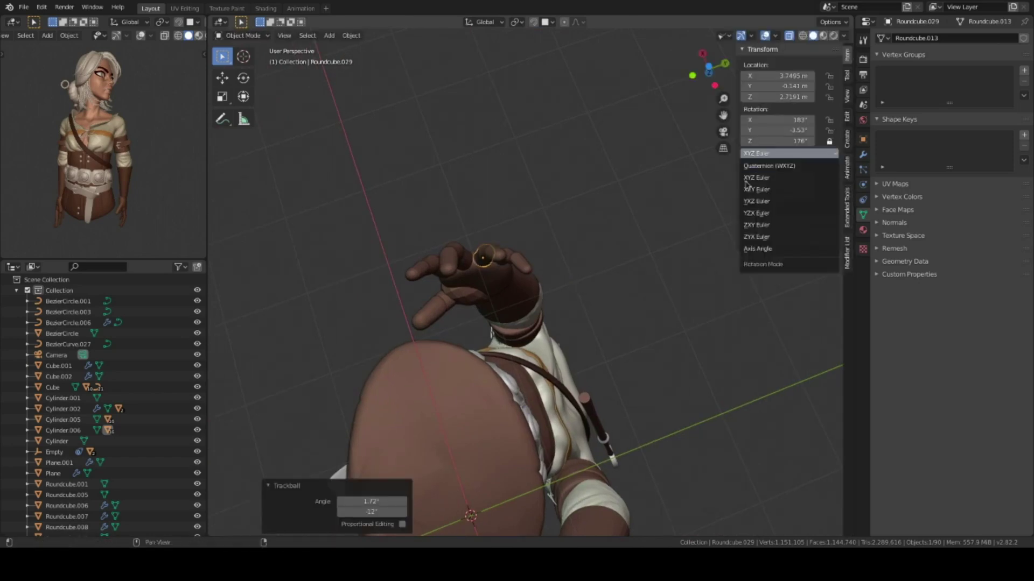
pyautogui.moveTo(646, 226); pyautogui.dragTo(609, 258, button='middle')
pyautogui.click(751, 36)
pyautogui.click(705, 152)
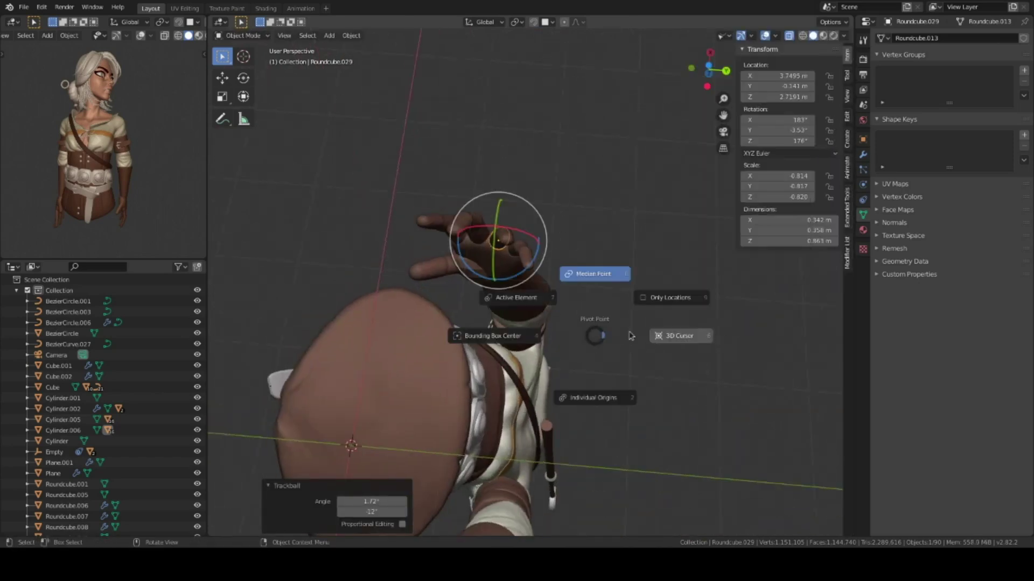
pyautogui.click(626, 337)
pyautogui.moveTo(626, 338)
pyautogui.mouseDown(button='middle')
pyautogui.moveTo(530, 209)
pyautogui.moveTo(501, 261)
pyautogui.mouseUp(button='middle')
pyautogui.click(504, 195)
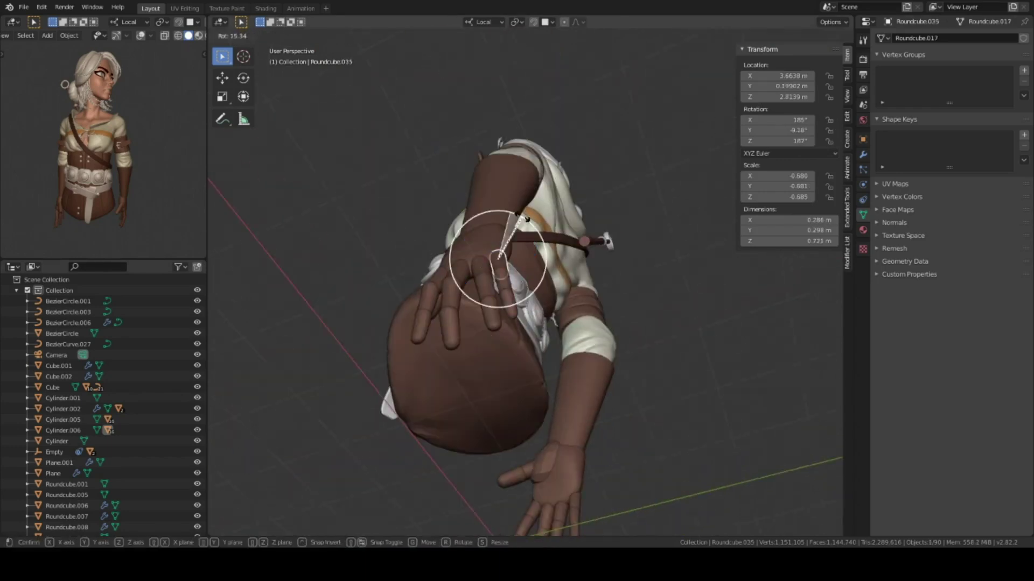
# Bend further finger segments a little more for a natural curl.
pyautogui.moveTo(519, 248); pyautogui.dragTo(600, 224, button='middle')
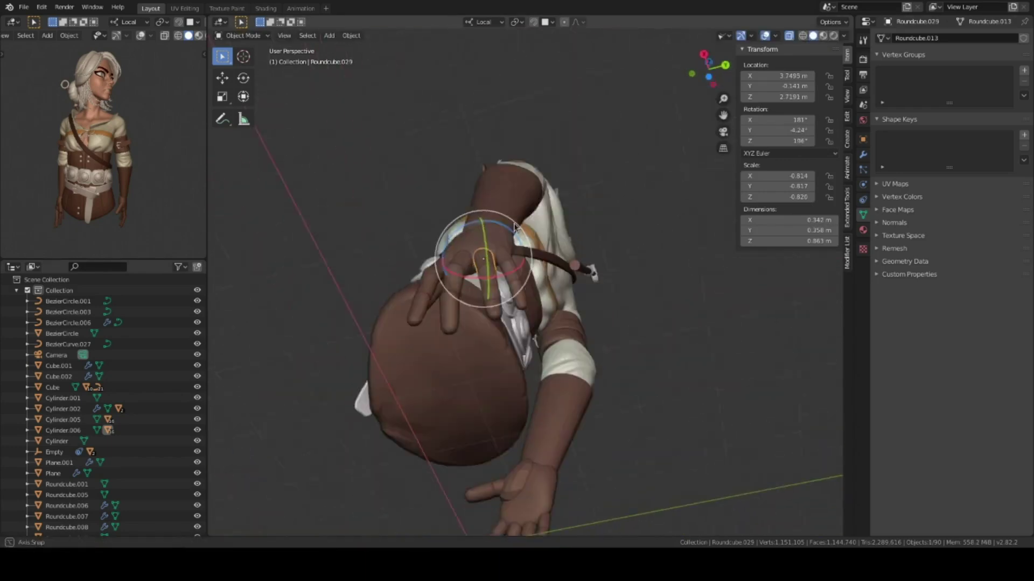
pyautogui.click(484, 277)
pyautogui.moveTo(473, 253); pyautogui.dragTo(463, 242)
pyautogui.moveTo(463, 242)
pyautogui.mouseDown(button='middle')
pyautogui.moveTo(542, 201)
pyautogui.moveTo(474, 312)
pyautogui.mouseUp(button='middle')
pyautogui.click(459, 240)
pyautogui.click(538, 182)
pyautogui.click(474, 312)
pyautogui.press('r')
pyautogui.click(596, 327)
pyautogui.moveTo(595, 328); pyautogui.dragTo(545, 201, button='middle')
pyautogui.click(435, 208)
# Adjust the remaining finger segments' positions and rotations from new angles.
pyautogui.moveTo(435, 208); pyautogui.dragTo(774, 36, button='middle')
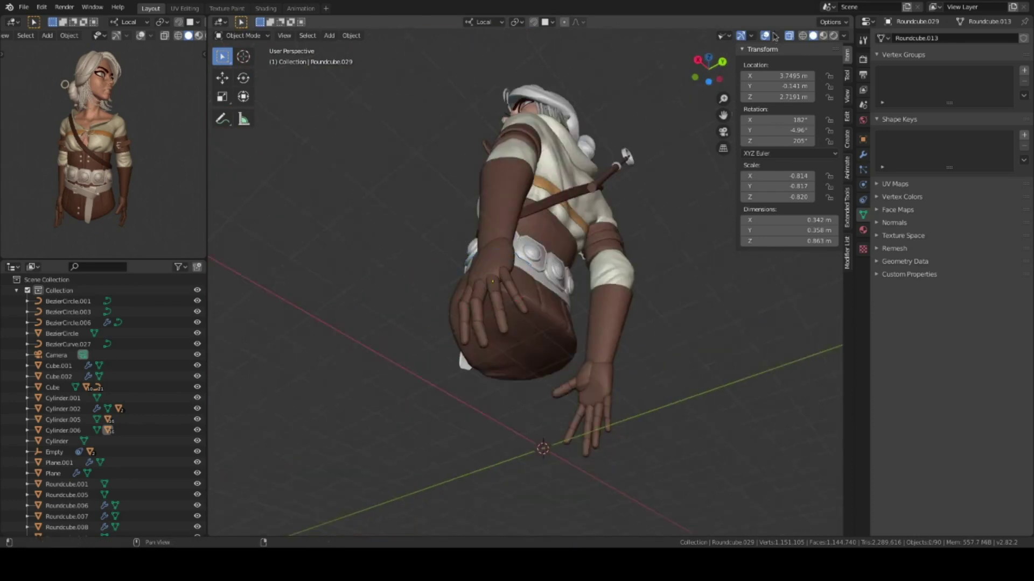
pyautogui.moveTo(570, 257)
pyautogui.mouseDown(button='middle')
pyautogui.moveTo(625, 302)
pyautogui.moveTo(670, 317)
pyautogui.moveTo(799, 186)
pyautogui.mouseUp(button='middle')
pyautogui.click(625, 302)
pyautogui.press('g')
pyautogui.click(618, 268)
pyautogui.moveTo(639, 347)
pyautogui.mouseDown(button='middle')
pyautogui.moveTo(637, 273)
pyautogui.moveTo(630, 309)
pyautogui.moveTo(439, 346)
pyautogui.moveTo(543, 331)
pyautogui.mouseUp(button='middle')
pyautogui.click(438, 347)
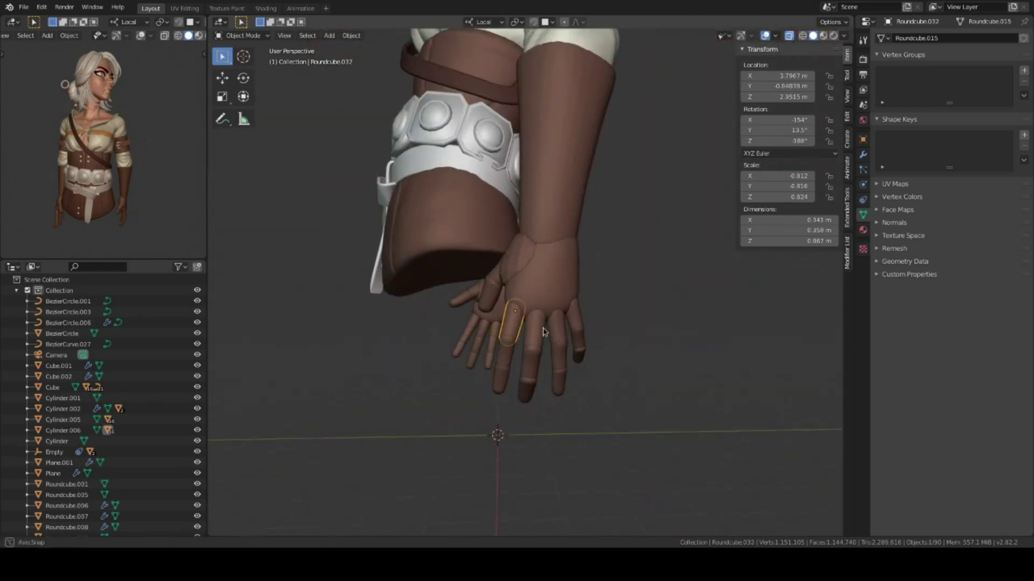
pyautogui.click(626, 347)
pyautogui.moveTo(626, 347)
pyautogui.mouseDown(button='middle')
pyautogui.moveTo(535, 300)
pyautogui.moveTo(541, 278)
pyautogui.moveTo(491, 302)
pyautogui.mouseUp(button='middle')
# Select the forearm and hand pieces and Clear Parent on them.
pyautogui.click(541, 277)
pyautogui.keyDown('shift'); pyautogui.click(491, 302); pyautogui.keyUp('shift')
pyautogui.keyDown('shift'); pyautogui.click(568, 337); pyautogui.keyUp('shift')
pyautogui.moveTo(568, 338)
pyautogui.mouseDown(button='middle')
pyautogui.moveTo(612, 335)
pyautogui.moveTo(565, 277)
pyautogui.mouseUp(button='middle')
pyautogui.click(629, 353)
pyautogui.click(570, 300)
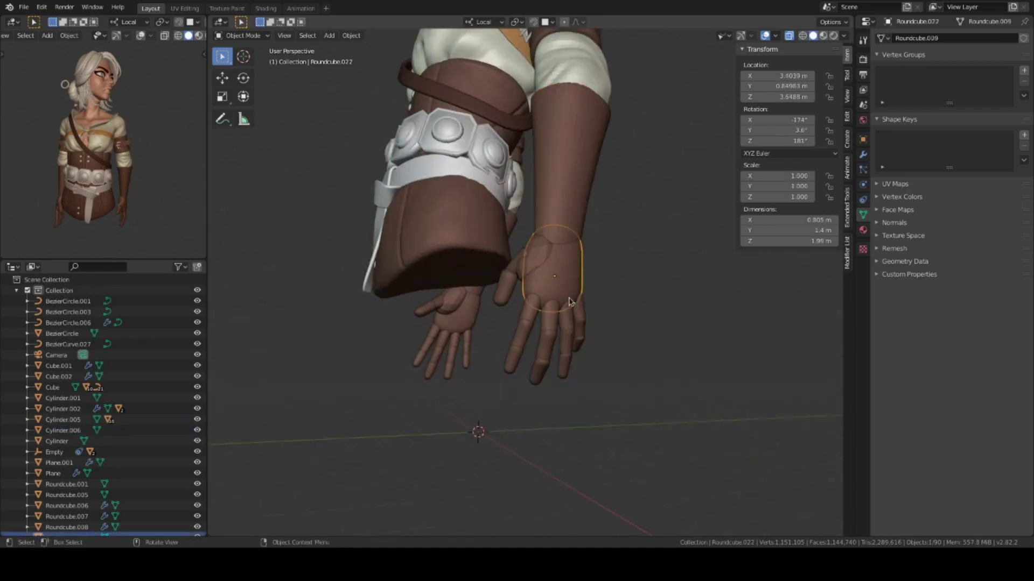
# Select the forearm with all finger pieces to join them into Cylinder.006.
pyautogui.click(574, 345)
pyautogui.keyDown('shift'); pyautogui.click(566, 344); pyautogui.keyUp('shift')
pyautogui.moveTo(567, 345); pyautogui.dragTo(517, 349, button='middle')
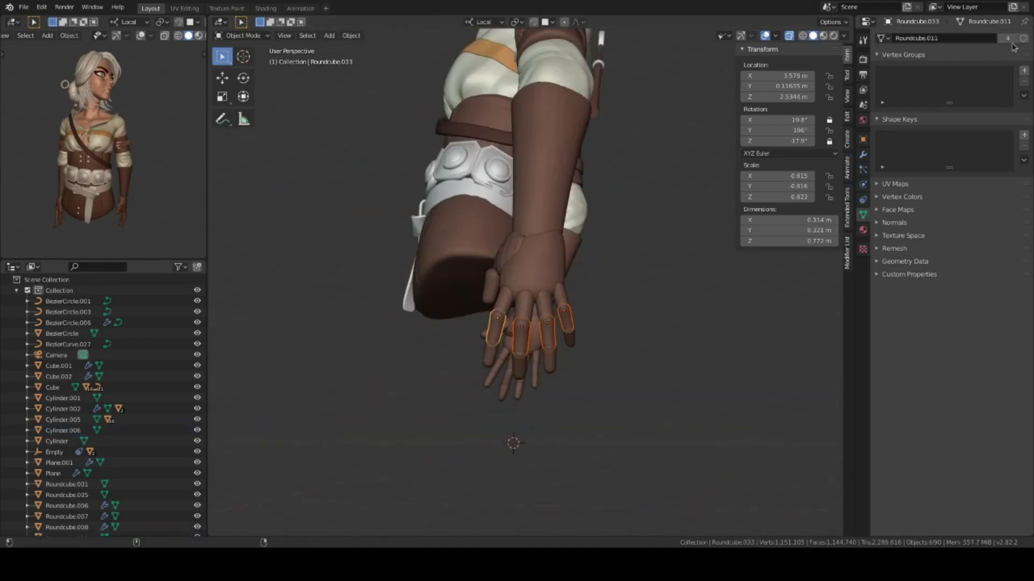
pyautogui.moveTo(570, 359)
pyautogui.mouseDown(button='middle')
pyautogui.moveTo(622, 312)
pyautogui.moveTo(567, 275)
pyautogui.mouseUp(button='middle')
# Join the glove and finger pieces into one hand mesh and check its geometry.
pyautogui.keyDown('shift'); pyautogui.click(581, 227); pyautogui.keyUp('shift')
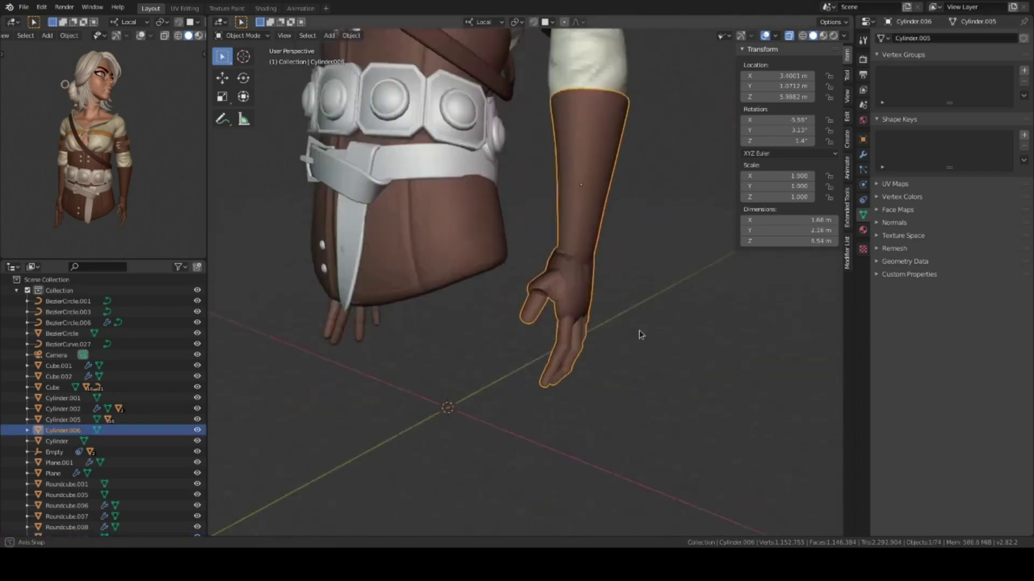
pyautogui.click(566, 274)
pyautogui.press('r')
pyautogui.click(657, 261)
pyautogui.moveTo(657, 261)
pyautogui.mouseDown(button='middle')
pyautogui.moveTo(718, 343)
pyautogui.moveTo(700, 340)
pyautogui.moveTo(662, 374)
pyautogui.mouseUp(button='middle')
pyautogui.press('Tab')
pyautogui.hotkey('ctrl', 'Tab')
# Apply scale on the merged hand (Roundcube.038) so its scale reads 1.
pyautogui.click(554, 291)
pyautogui.moveTo(554, 290); pyautogui.dragTo(634, 329, button='middle')
pyautogui.hotkey('ctrl', 'Tab')
pyautogui.hotkey('ctrl', 'Tab')
pyautogui.hotkey('ctrl', 'a')
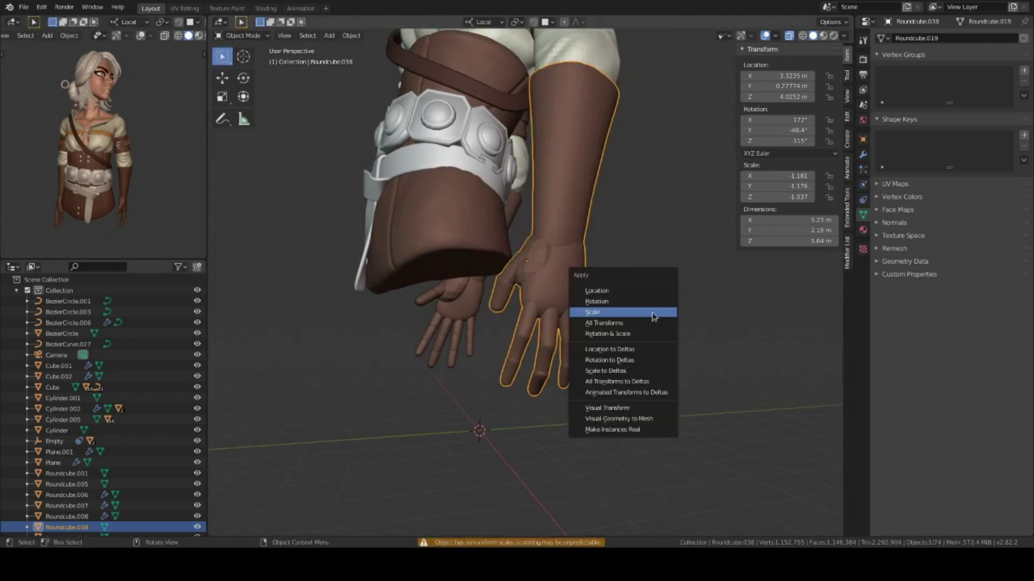
pyautogui.click(654, 317)
pyautogui.hotkey('ctrl', 'Tab')
pyautogui.scroll(3, 668, 259)
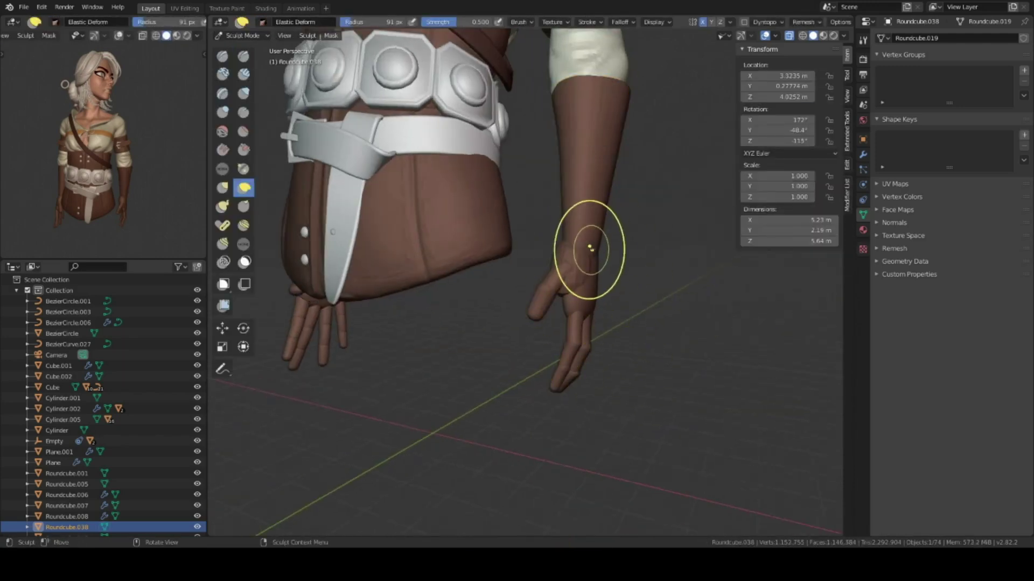
pyautogui.moveTo(645, 264); pyautogui.dragTo(525, 263, button='middle')
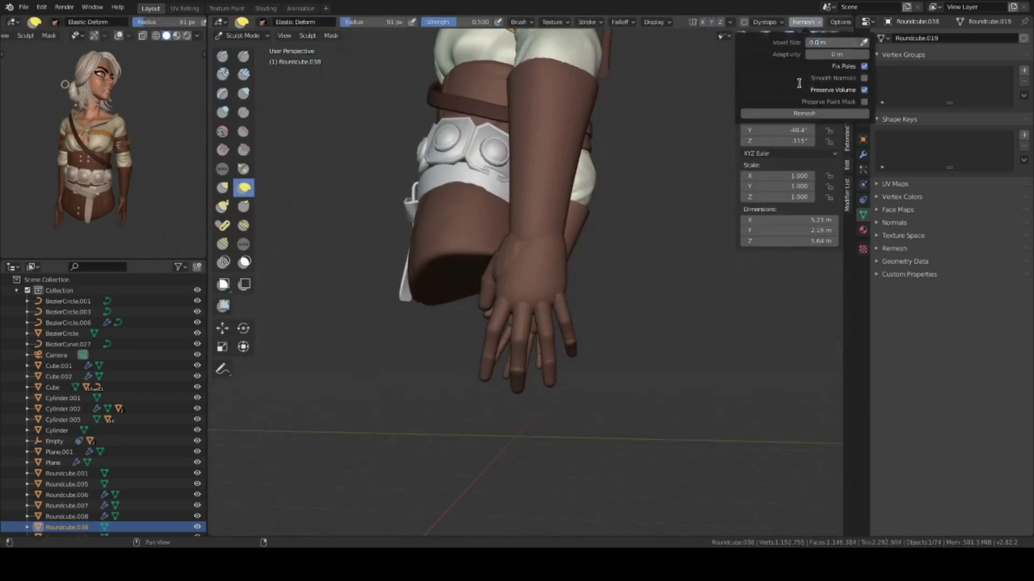
pyautogui.moveTo(615, 335); pyautogui.dragTo(589, 316, button='middle')
# Voxel-remesh the glove into one dense mesh and sculpt it from several angles.
pyautogui.press('c')
pyautogui.scroll(3, 592, 270)
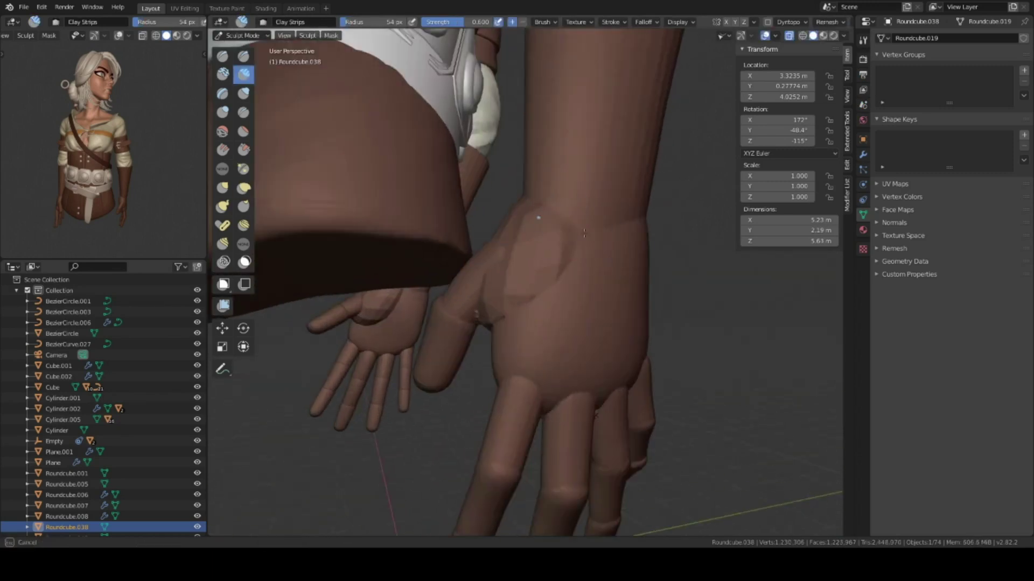
pyautogui.moveTo(592, 269); pyautogui.dragTo(595, 216, button='middle')
pyautogui.scroll(-2, 595, 216)
pyautogui.moveTo(604, 272)
pyautogui.mouseDown(button='middle')
pyautogui.moveTo(616, 277)
pyautogui.moveTo(554, 353)
pyautogui.moveTo(577, 330)
pyautogui.moveTo(535, 439)
pyautogui.moveTo(570, 383)
pyautogui.moveTo(535, 330)
pyautogui.moveTo(517, 357)
pyautogui.moveTo(549, 347)
pyautogui.moveTo(617, 222)
pyautogui.moveTo(533, 339)
pyautogui.moveTo(586, 341)
pyautogui.moveTo(571, 308)
pyautogui.moveTo(640, 334)
pyautogui.mouseUp(button='middle')
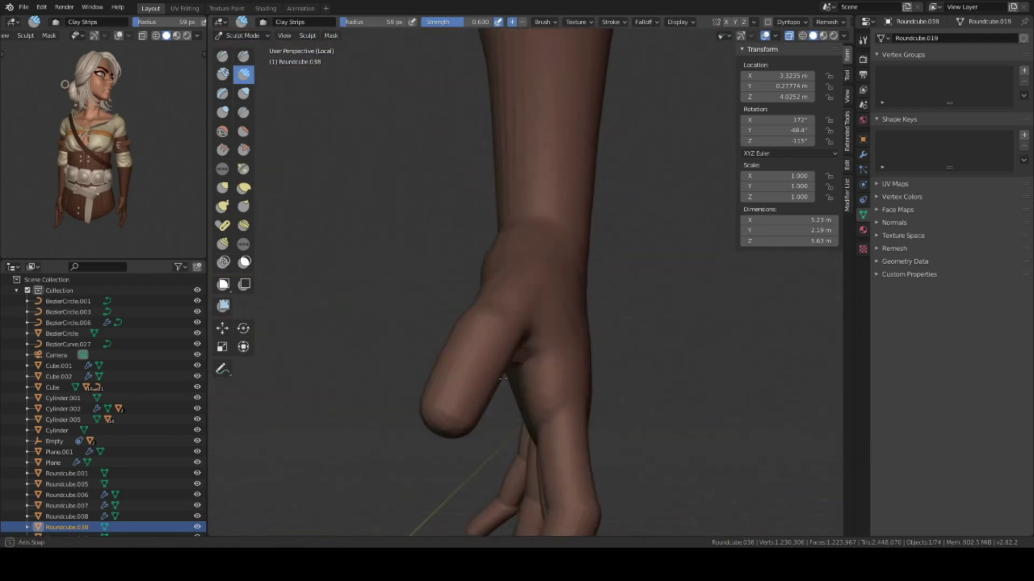
pyautogui.moveTo(471, 365); pyautogui.dragTo(622, 243, button='middle')
pyautogui.moveTo(665, 446)
pyautogui.mouseDown(button='middle')
pyautogui.moveTo(663, 347)
pyautogui.moveTo(579, 374)
pyautogui.mouseUp(button='middle')
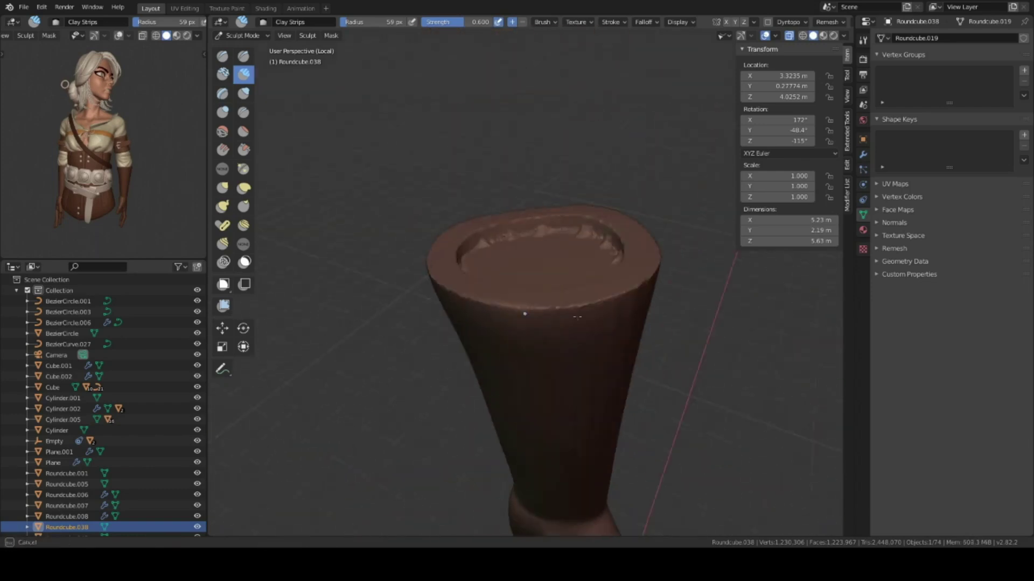
pyautogui.moveTo(496, 299); pyautogui.dragTo(410, 268, button='middle')
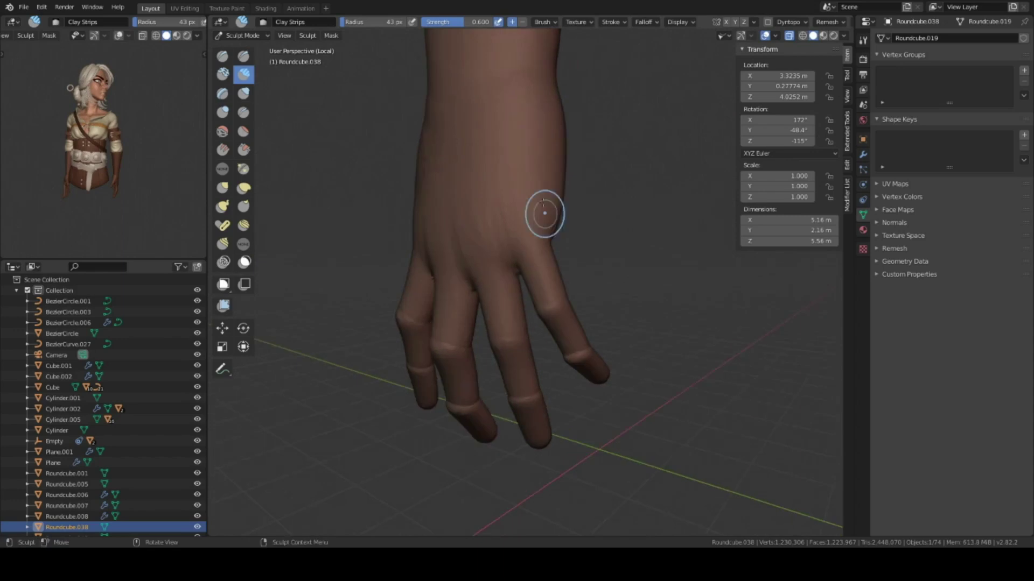
pyautogui.moveTo(549, 281); pyautogui.dragTo(517, 251, button='middle')
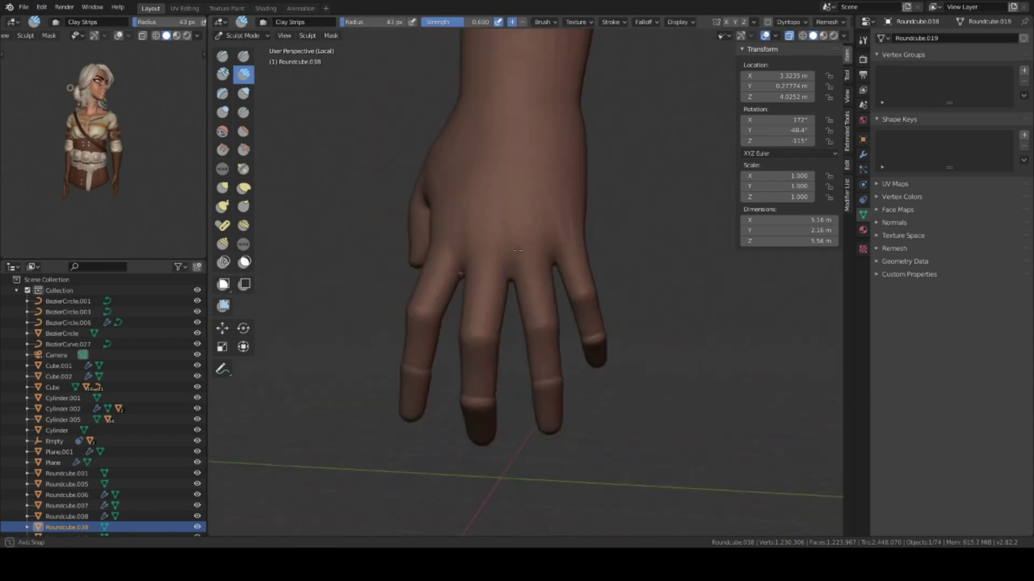
pyautogui.moveTo(505, 383)
pyautogui.mouseDown(button='middle')
pyautogui.moveTo(485, 203)
pyautogui.moveTo(504, 351)
pyautogui.moveTo(540, 160)
pyautogui.mouseUp(button='middle')
pyautogui.moveTo(520, 262)
pyautogui.mouseDown(button='middle')
pyautogui.moveTo(544, 277)
pyautogui.moveTo(616, 260)
pyautogui.moveTo(608, 250)
pyautogui.moveTo(512, 282)
pyautogui.moveTo(589, 277)
pyautogui.moveTo(604, 244)
pyautogui.moveTo(590, 280)
pyautogui.moveTo(646, 278)
pyautogui.mouseUp(button='middle')
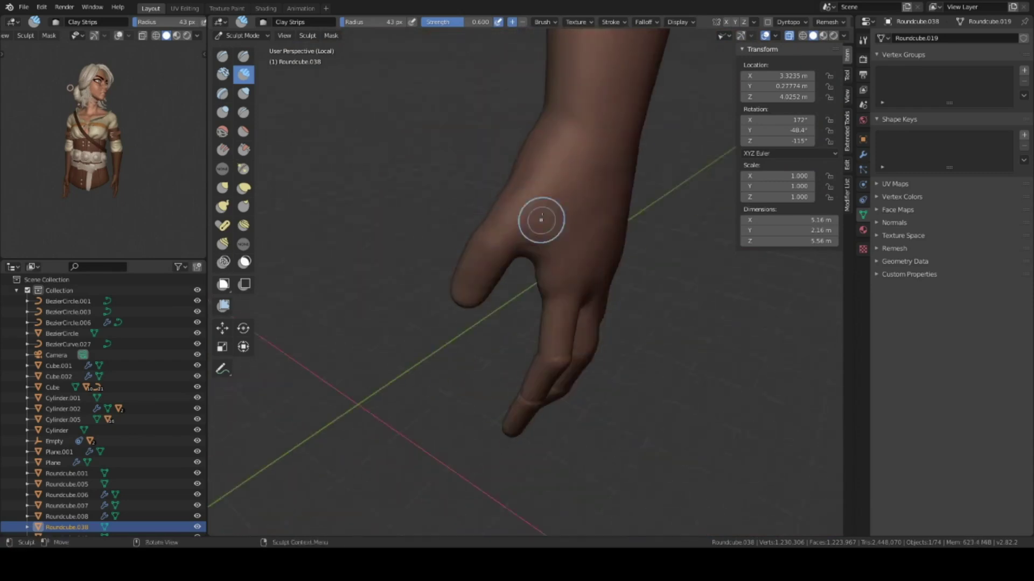
pyautogui.moveTo(616, 347)
pyautogui.mouseDown(button='middle')
pyautogui.moveTo(569, 388)
pyautogui.moveTo(453, 423)
pyautogui.mouseUp(button='middle')
pyautogui.moveTo(542, 332)
pyautogui.mouseDown(button='middle')
pyautogui.moveTo(519, 385)
pyautogui.moveTo(517, 337)
pyautogui.moveTo(593, 354)
pyautogui.mouseUp(button='middle')
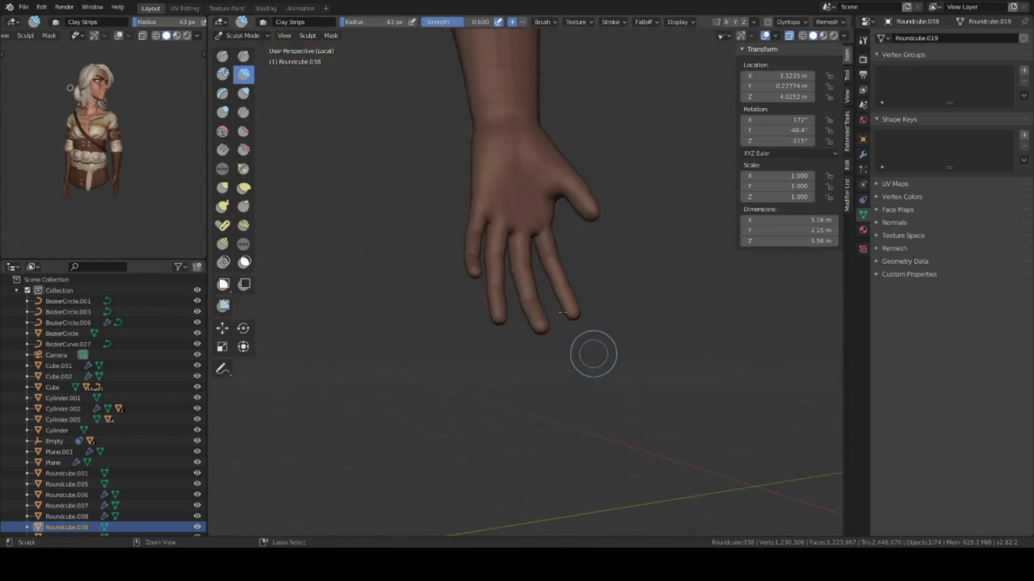
# Exit the isolated hand view and switch to the Multiplane Scrape brush.
pyautogui.press('KP_Divide')
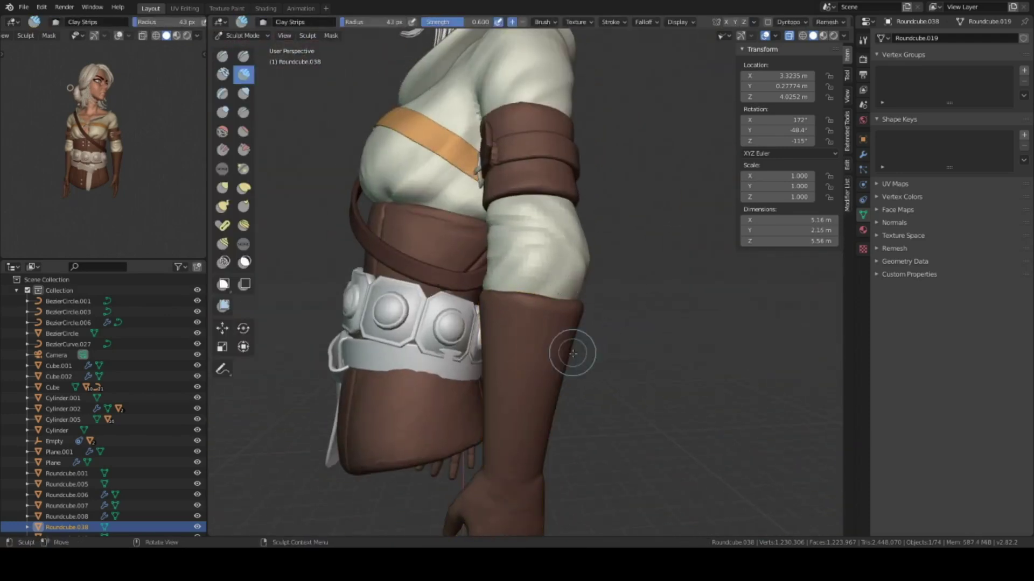
pyautogui.hotkey('shift', 't')
pyautogui.moveTo(619, 323); pyautogui.dragTo(652, 311, button='middle')
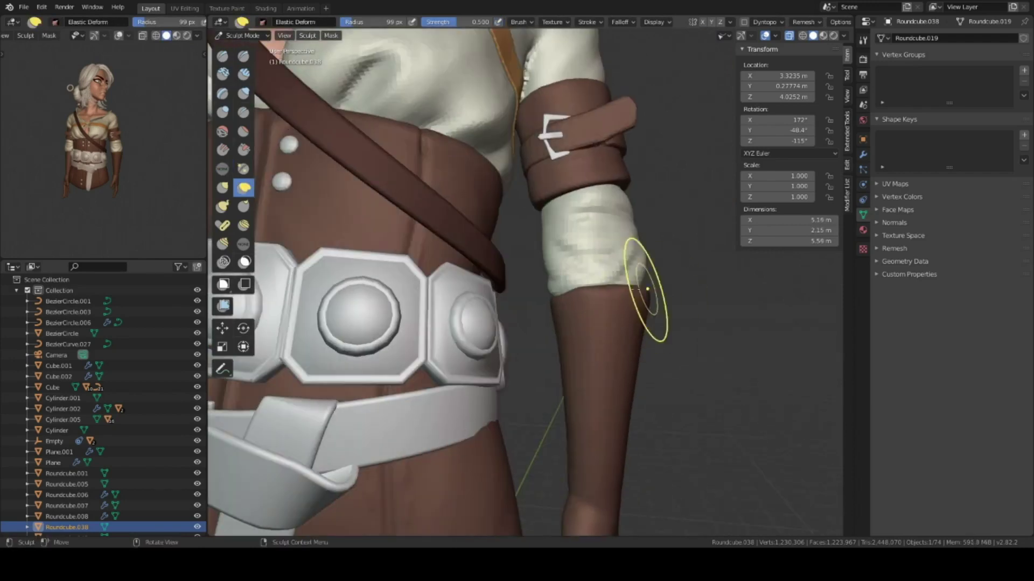
pyautogui.scroll(-3, 652, 311)
pyautogui.scroll(-2, 619, 345)
pyautogui.scroll(-2, 591, 382)
pyautogui.scroll(4, 591, 382)
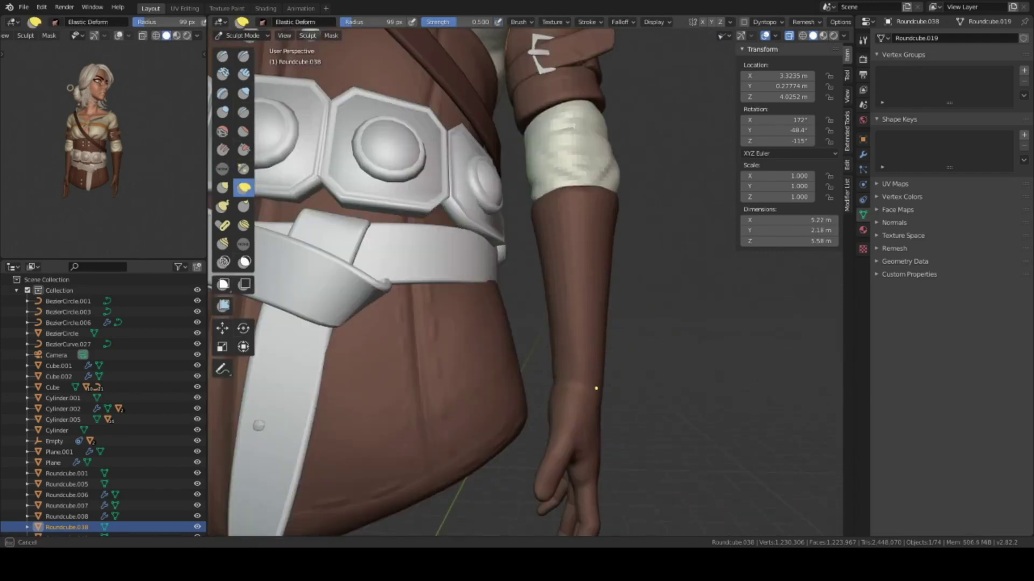
pyautogui.scroll(-2, 592, 377)
pyautogui.scroll(3, 565, 347)
pyautogui.scroll(2, 544, 333)
pyautogui.scroll(-3, 545, 333)
# Return from Sculpt Mode to Object Mode, facing the character's front.
pyautogui.moveTo(593, 247); pyautogui.dragTo(675, 341, button='middle')
pyautogui.hotkey('ctrl', 'Tab')
pyautogui.click(592, 345)
pyautogui.moveTo(592, 344)
pyautogui.keyDown('alt'); pyautogui.mouseDown(button='middle')
pyautogui.moveTo(540, 246)
pyautogui.moveTo(579, 271)
pyautogui.moveTo(648, 288)
pyautogui.moveTo(619, 301)
pyautogui.moveTo(653, 295)
pyautogui.moveTo(599, 343)
pyautogui.moveTo(616, 301)
pyautogui.mouseUp(button='middle'); pyautogui.keyUp('alt')
# Duplicate the buckle pieces, delete the extra ring, and move the plate to the other forearm.
pyautogui.hotkey('ctrl', 'v')
pyautogui.click(653, 295)
pyautogui.press('Delete')
pyautogui.press('KP_1')
pyautogui.press('g')
pyautogui.click(597, 313)
pyautogui.scroll(-4, 617, 330)
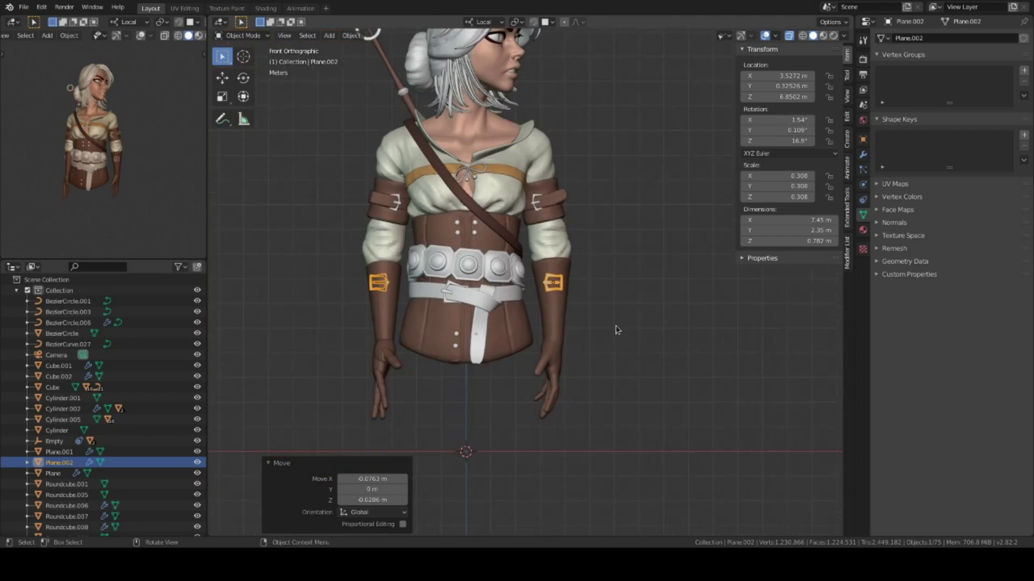
# Copy the strap strip into Collection, scale it down, apply scale, and place it by the right arm.
pyautogui.click(847, 97)
pyautogui.scroll(-3, 646, 226)
pyautogui.click(628, 215)
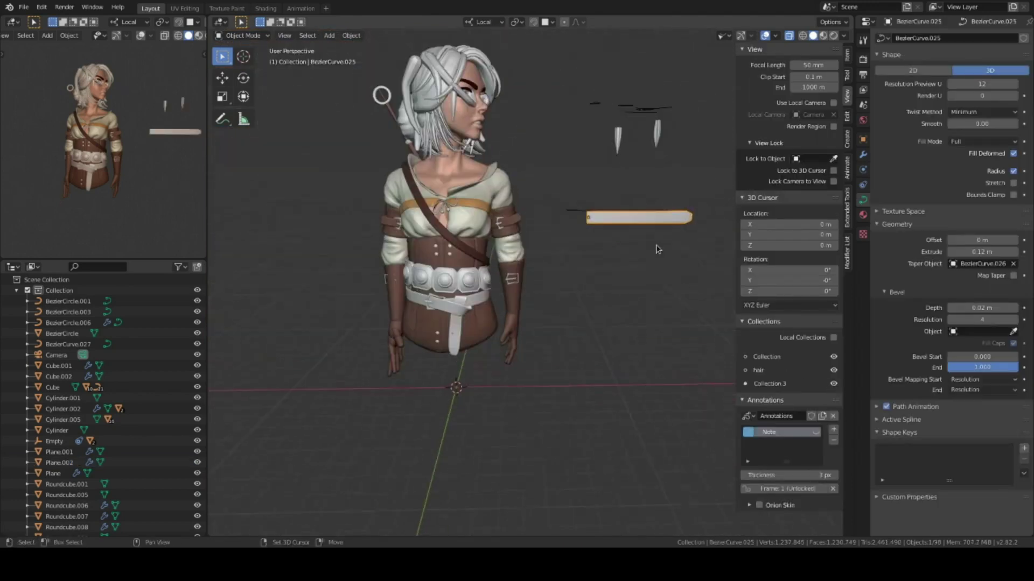
pyautogui.press('m')
pyautogui.click(625, 371)
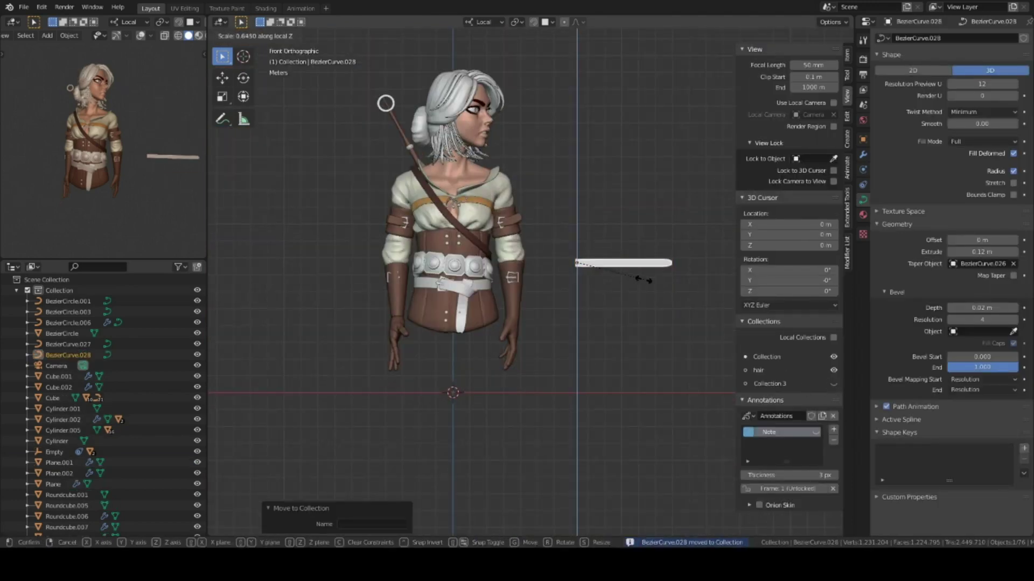
pyautogui.click(640, 279)
pyautogui.scroll(2, 640, 280)
pyautogui.hotkey('ctrl', 'a')
pyautogui.press('g')
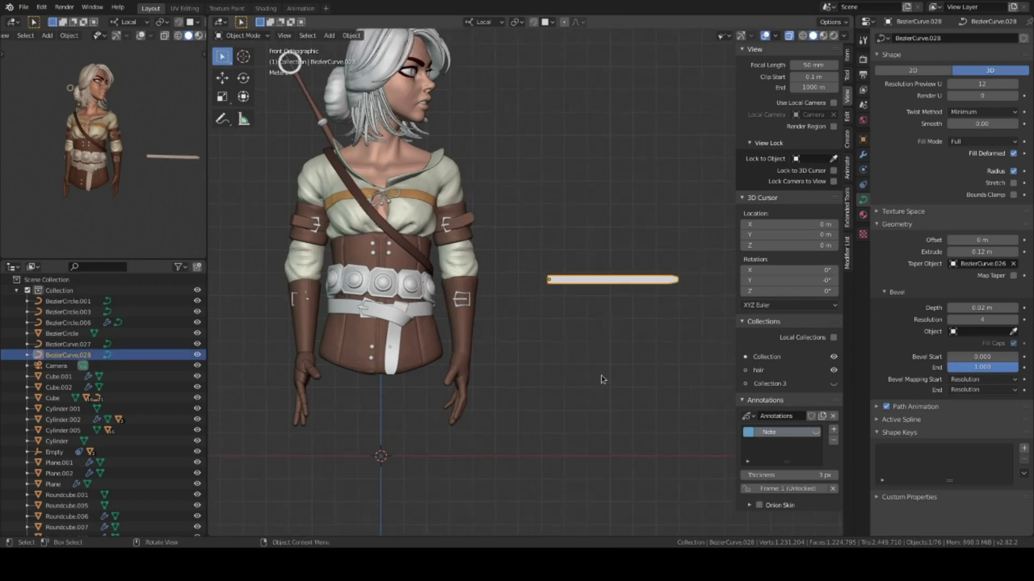
pyautogui.click(599, 375)
pyautogui.press('n')
pyautogui.moveTo(599, 375)
pyautogui.mouseDown(button='middle')
pyautogui.moveTo(544, 370)
pyautogui.moveTo(611, 241)
pyautogui.moveTo(592, 323)
pyautogui.moveTo(565, 349)
pyautogui.mouseUp(button='middle')
# Add a Bezier Circle to the strap curve, positioned and scaled around the wrist.
pyautogui.press('g')
pyautogui.click(543, 364)
pyautogui.press('Tab')
pyautogui.hotkey('shift', 'a')
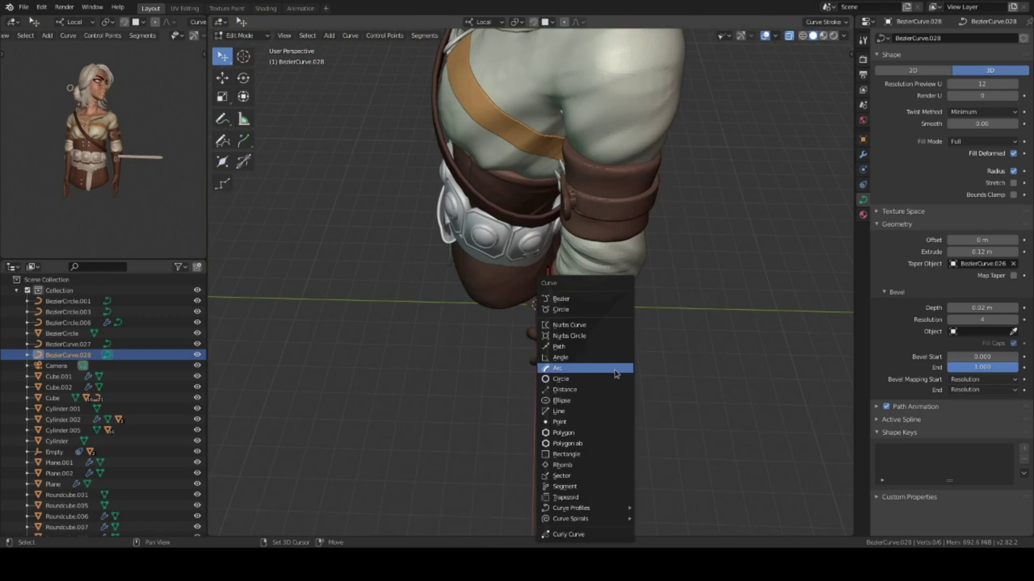
pyautogui.click(597, 370)
pyautogui.press('KP_1')
pyautogui.press('g')
pyautogui.click(628, 279)
pyautogui.scroll(3, 646, 333)
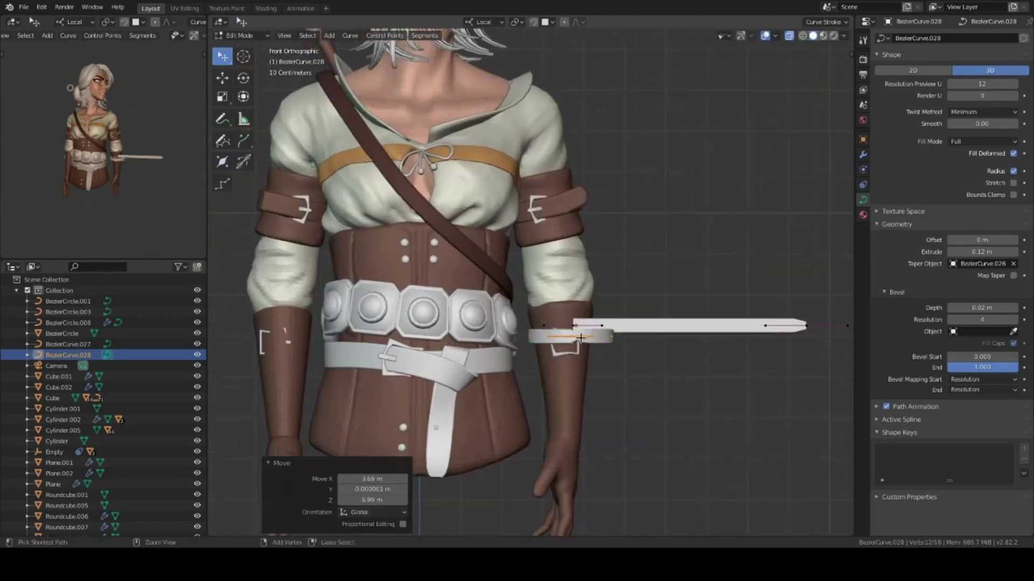
pyautogui.scroll(5, 684, 414)
pyautogui.moveTo(680, 433); pyautogui.dragTo(619, 388, button='middle')
pyautogui.press('s')
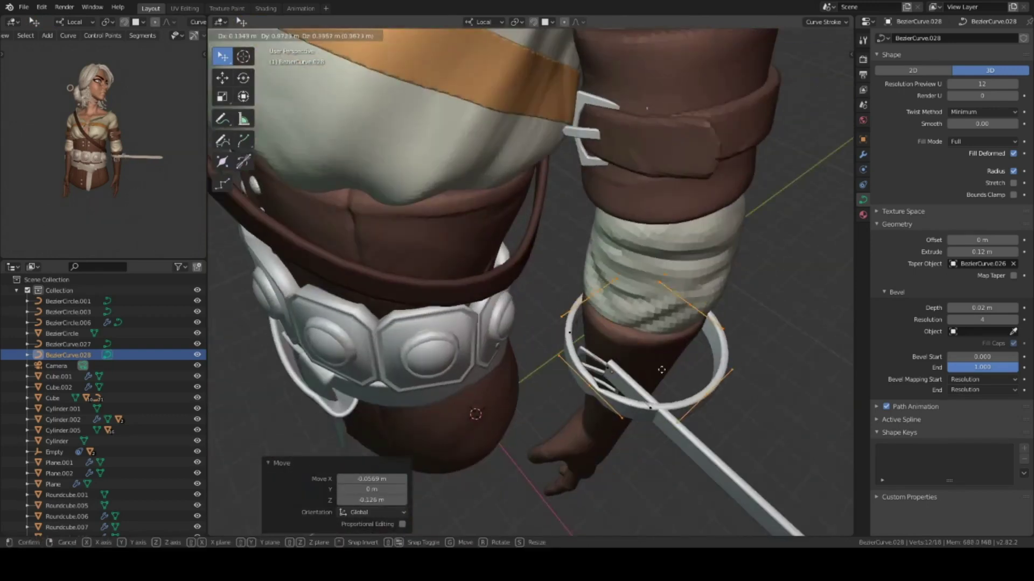
pyautogui.click(635, 376)
# Try a Shrinkwrap modifier on the strap curve, then remove it.
pyautogui.click(863, 155)
pyautogui.click(996, 73)
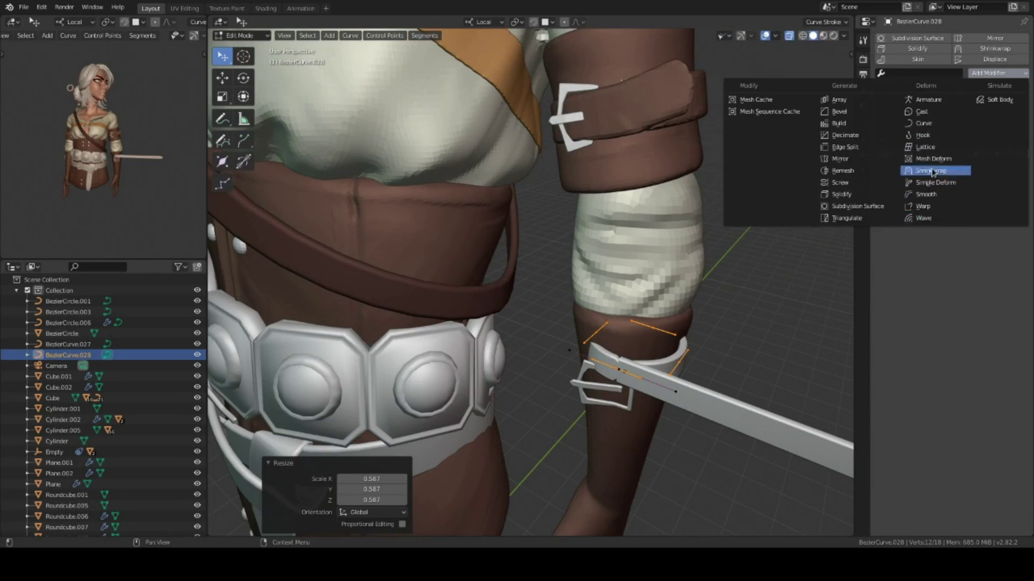
pyautogui.click(933, 171)
pyautogui.moveTo(711, 301); pyautogui.dragTo(666, 341, button='middle')
pyautogui.click(863, 199)
pyautogui.click(863, 154)
pyautogui.click(1017, 155)
pyautogui.press('KP_1')
# Move and twist the curve points so the band loops the forearm with a tail.
pyautogui.moveTo(654, 403)
pyautogui.mouseDown(button='middle')
pyautogui.moveTo(554, 427)
pyautogui.moveTo(623, 346)
pyautogui.moveTo(605, 330)
pyautogui.mouseUp(button='middle')
pyautogui.click(654, 322)
pyautogui.press('g')
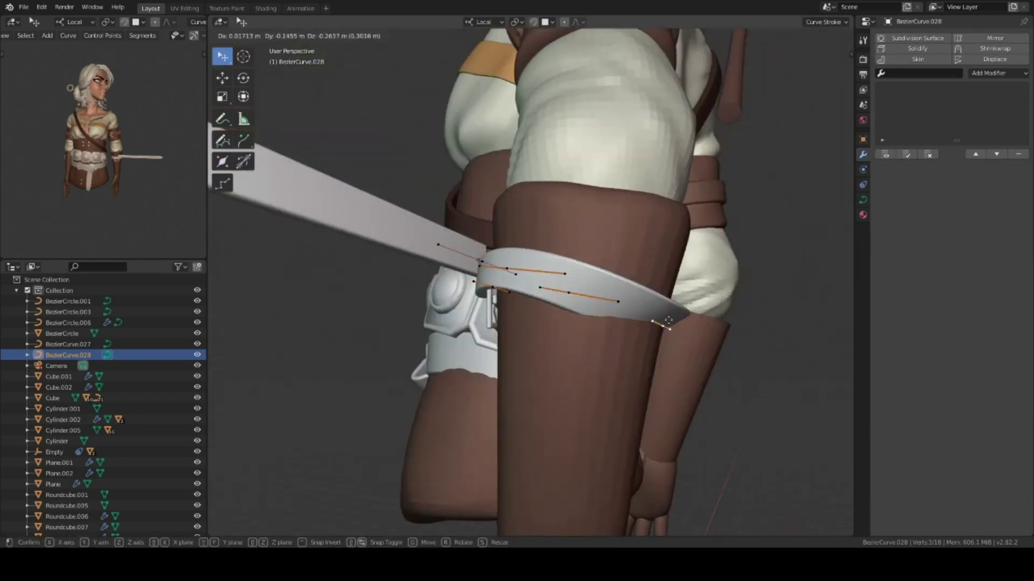
pyautogui.click(687, 345)
pyautogui.moveTo(687, 345); pyautogui.dragTo(621, 312, button='middle')
pyautogui.click(683, 371)
pyautogui.moveTo(683, 370)
pyautogui.mouseDown(button='middle')
pyautogui.moveTo(647, 262)
pyautogui.moveTo(739, 295)
pyautogui.moveTo(670, 327)
pyautogui.moveTo(671, 410)
pyautogui.moveTo(596, 300)
pyautogui.moveTo(493, 318)
pyautogui.moveTo(570, 357)
pyautogui.moveTo(595, 288)
pyautogui.moveTo(605, 346)
pyautogui.moveTo(789, 266)
pyautogui.mouseUp(button='middle')
pyautogui.click(596, 300)
pyautogui.press('g')
pyautogui.click(493, 318)
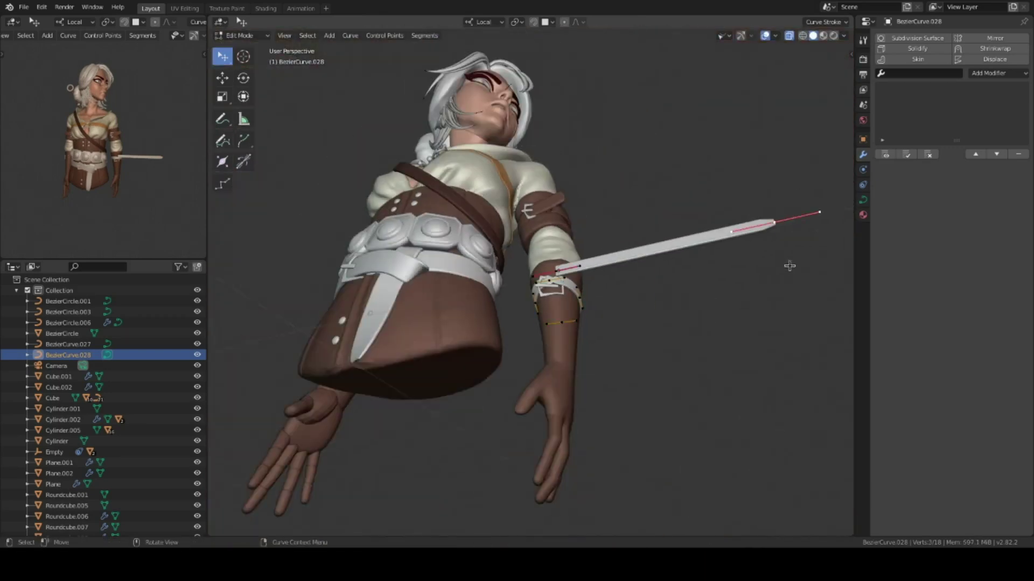
pyautogui.moveTo(634, 302); pyautogui.dragTo(664, 369, button='middle')
pyautogui.moveTo(699, 329)
pyautogui.mouseDown(button='middle')
pyautogui.moveTo(710, 279)
pyautogui.moveTo(655, 274)
pyautogui.moveTo(586, 380)
pyautogui.mouseUp(button='middle')
# Finalize the strap point positions around the forearm and return to Object Mode.
pyautogui.click(638, 272)
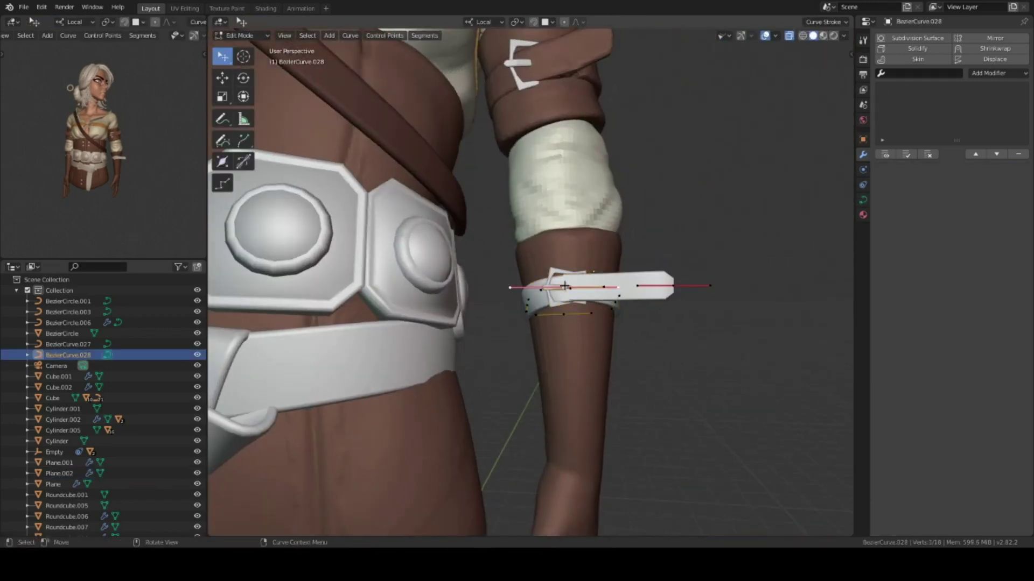
pyautogui.click(690, 301)
pyautogui.press('Tab')
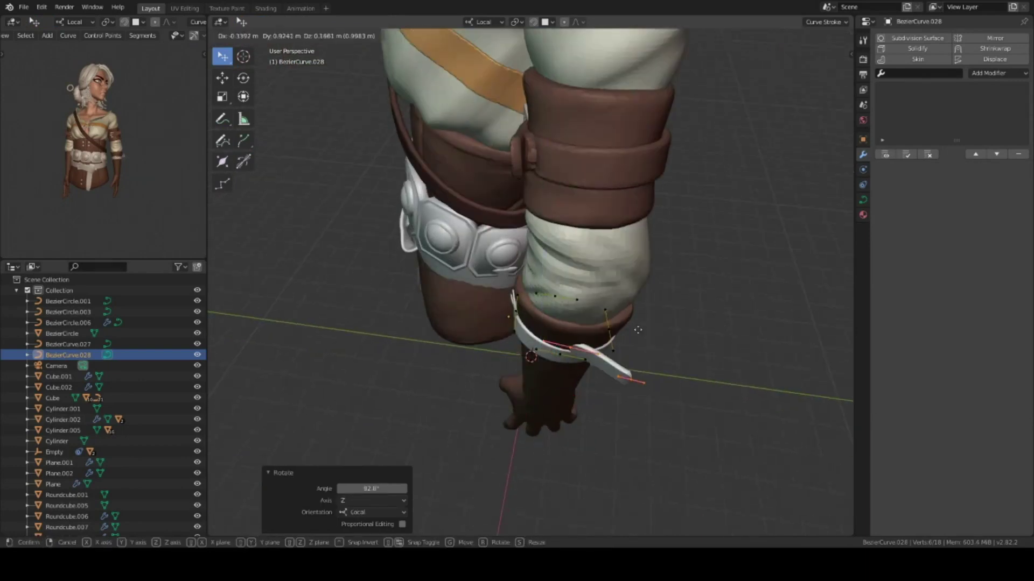
# Move the Plane.002 buckle onto the strap, rotated about −9.9° to align.
pyautogui.click(661, 283)
pyautogui.moveTo(661, 283)
pyautogui.mouseDown(button='middle')
pyautogui.moveTo(691, 281)
pyautogui.moveTo(676, 268)
pyautogui.mouseUp(button='middle')
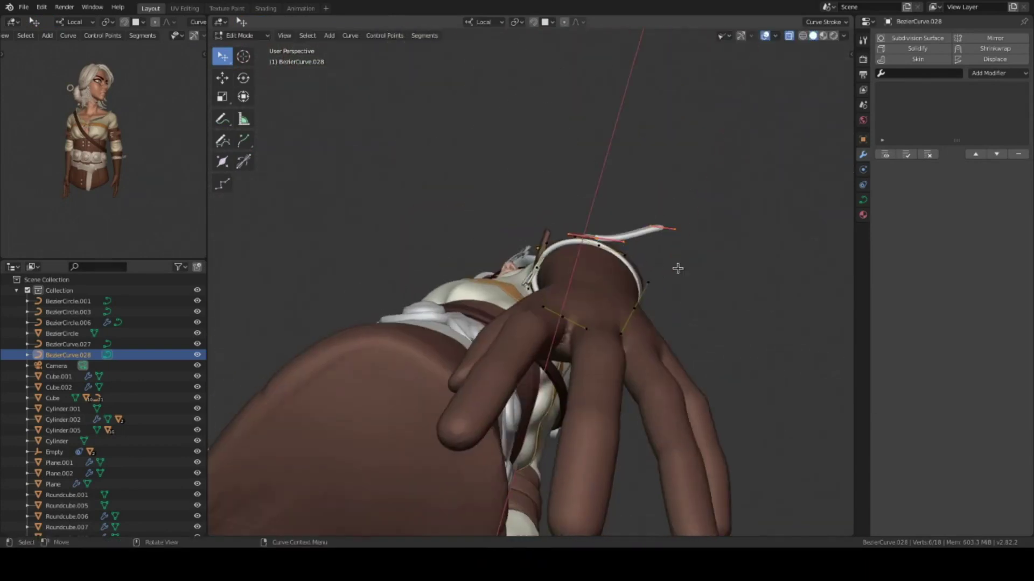
pyautogui.press('g')
pyautogui.click(703, 300)
pyautogui.moveTo(704, 300); pyautogui.dragTo(650, 334, button='middle')
pyautogui.press('g')
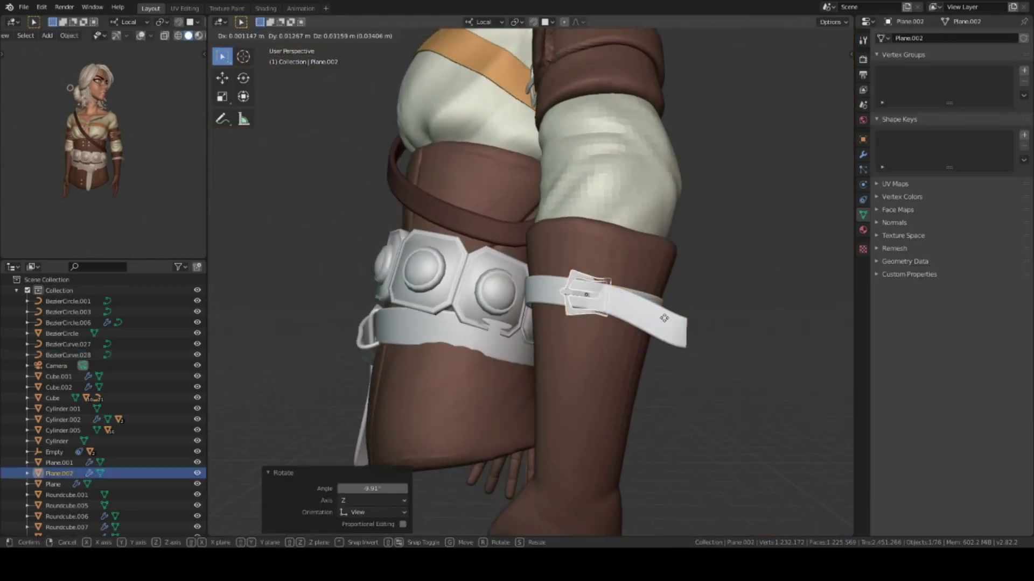
pyautogui.scroll(-8, 697, 300)
# Box-select and delete the left forearm and hand parts.
pyautogui.press('KP_1')
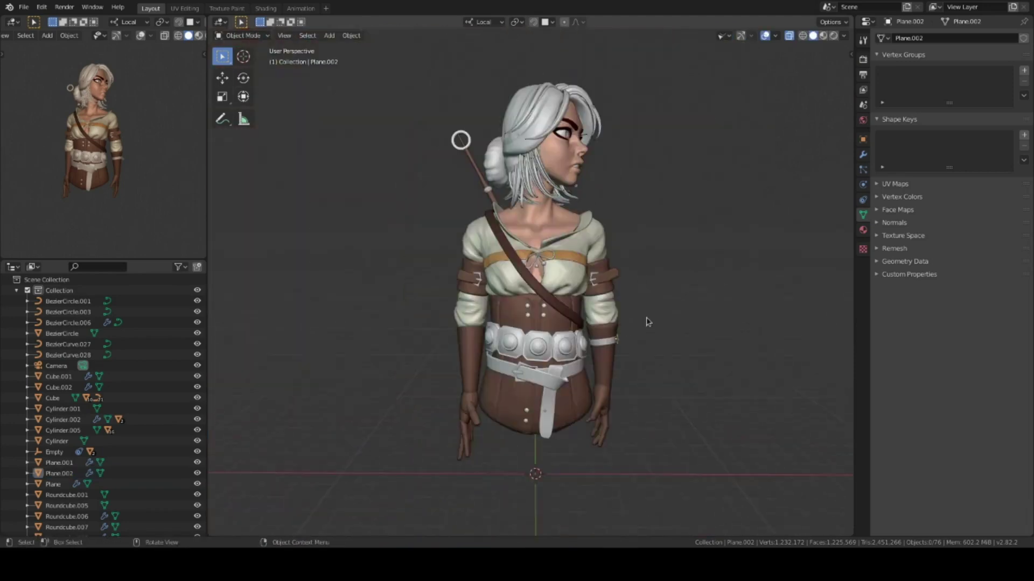
pyautogui.click(469, 370)
pyautogui.keyDown('shift'); pyautogui.moveTo(434, 414); pyautogui.dragTo(505, 381, button='middle'); pyautogui.keyUp('shift')
pyautogui.hotkey('shift', 'b')
pyautogui.press('Delete')
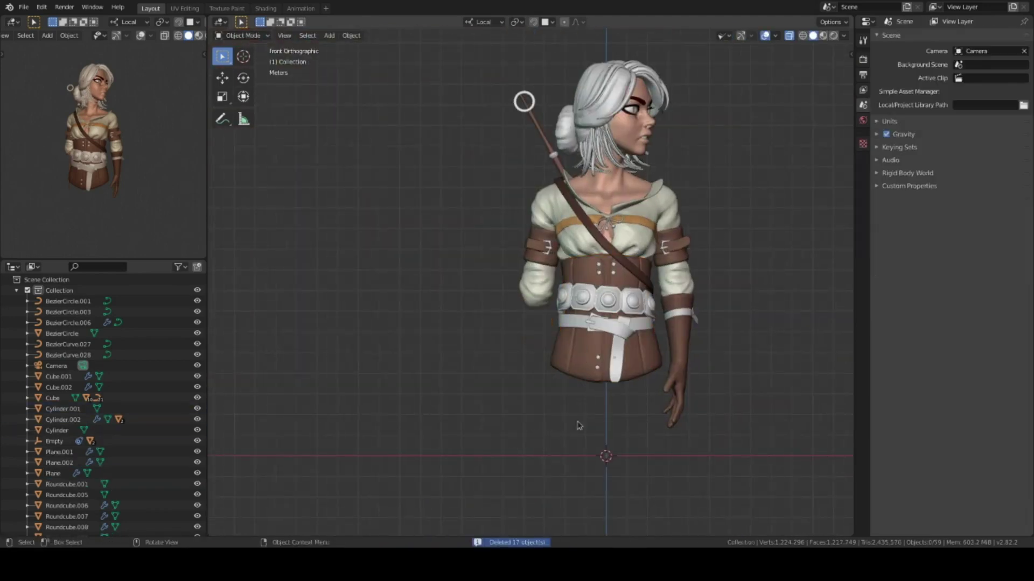
# Parent the right arm parts to the right forearm glove.
pyautogui.keyDown('shift'); pyautogui.moveTo(577, 427); pyautogui.dragTo(506, 387, button='middle'); pyautogui.keyUp('shift')
pyautogui.click(617, 272)
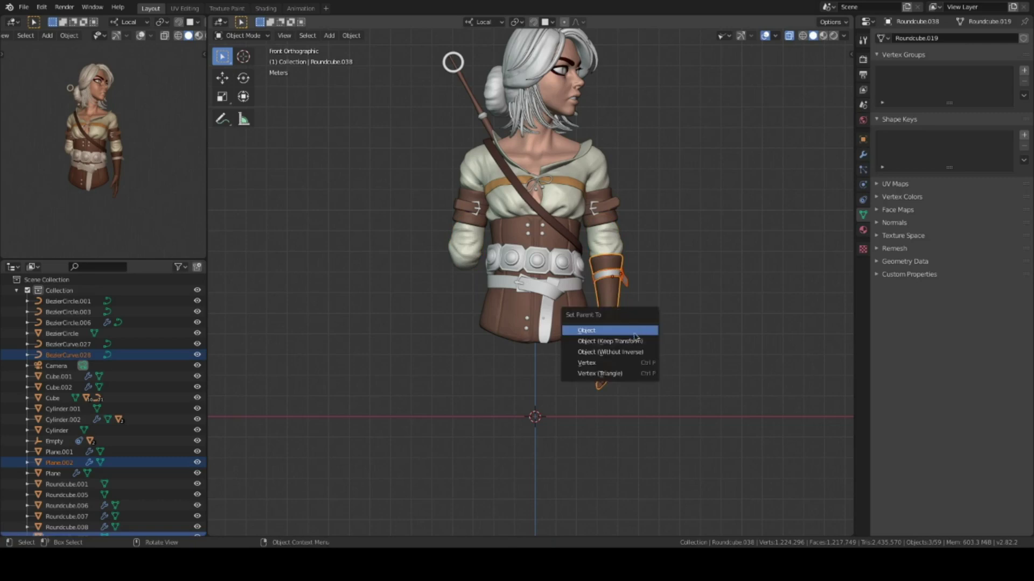
pyautogui.click(634, 334)
pyautogui.scroll(1, 634, 333)
pyautogui.click(611, 286)
# Move the right arm parts into a new collection named 'hand'.
pyautogui.press('m')
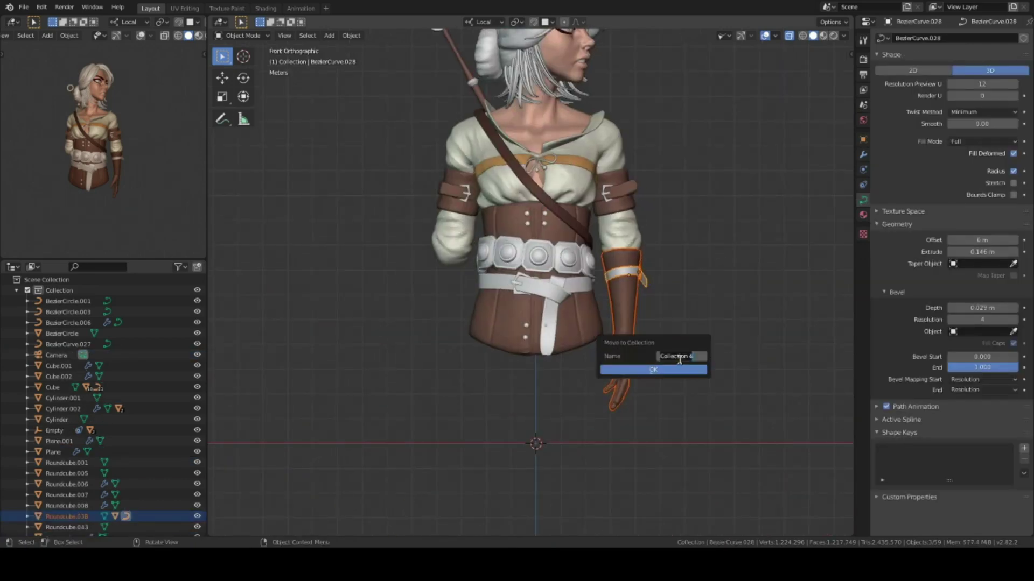
pyautogui.click(677, 371)
pyautogui.keyDown('shift'); pyautogui.moveTo(677, 371); pyautogui.dragTo(681, 307, button='middle'); pyautogui.keyUp('shift')
pyautogui.hotkey('shift', 'a')
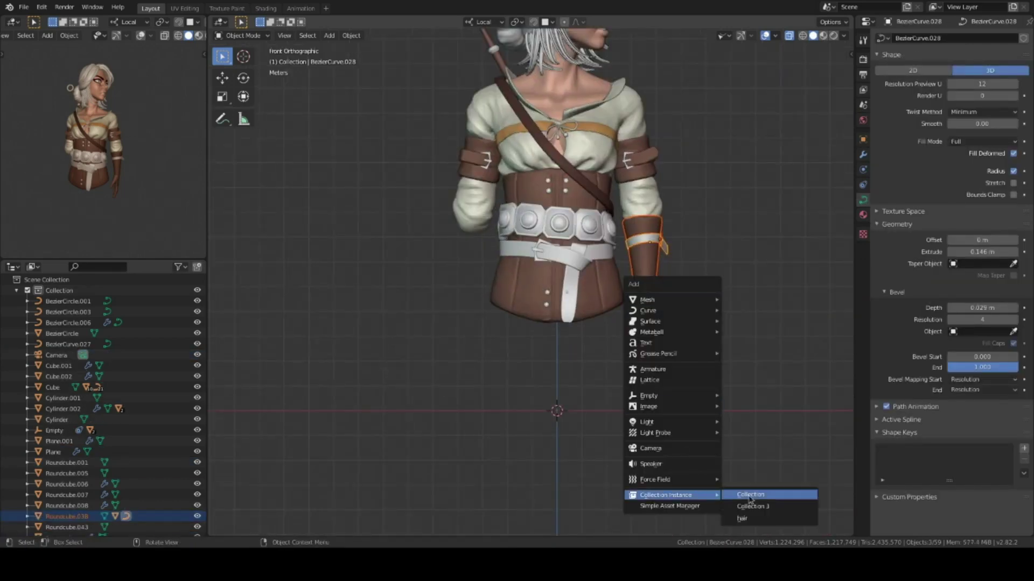
pyautogui.click(740, 506)
pyautogui.write('hand')
pyautogui.press('Return')
# Add a 'hand' collection instance mirrored onto the left arm with X scale -1.
pyautogui.hotkey('shift', 'a')
pyautogui.click(740, 507)
pyautogui.press('s')
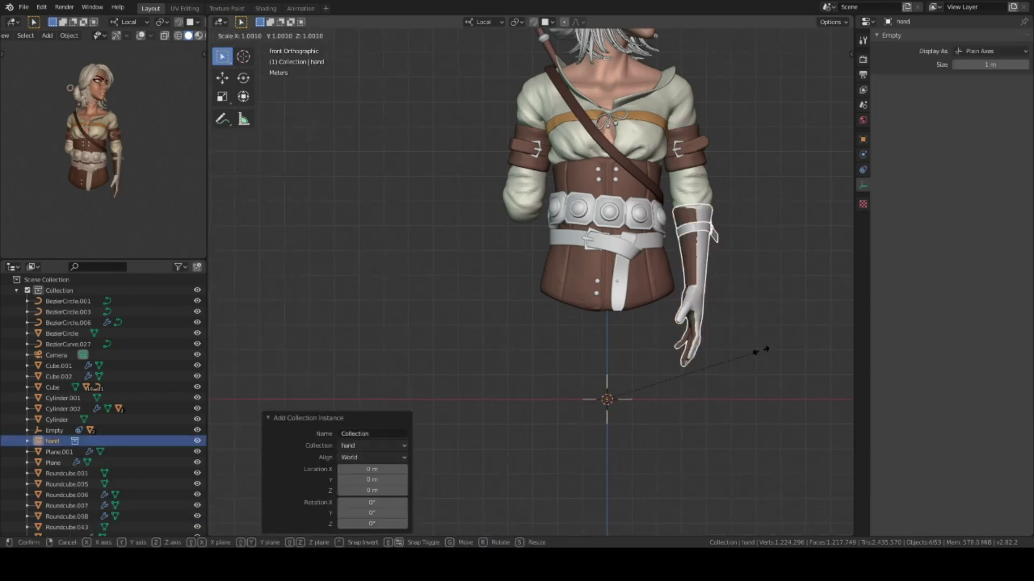
pyautogui.click(773, 388)
pyautogui.write('-1')
pyautogui.press('Return')
pyautogui.moveTo(734, 330); pyautogui.dragTo(619, 344, button='middle')
pyautogui.press('KP_1')
# Make the left glove brown and tint the armband a light tan.
pyautogui.click(694, 296)
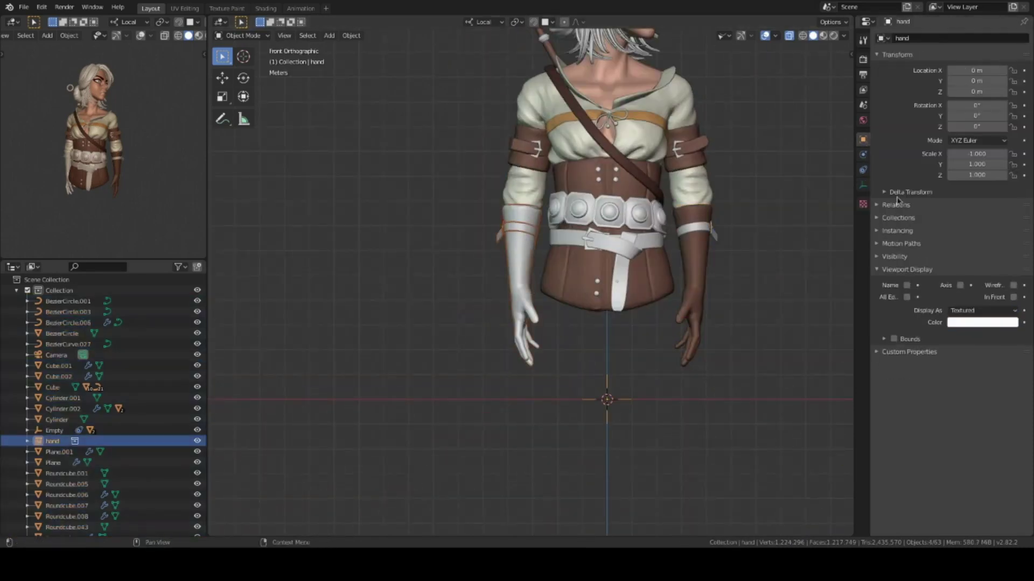
pyautogui.moveTo(701, 251)
pyautogui.keyDown('shift'); pyautogui.mouseDown(button='middle')
pyautogui.moveTo(667, 298)
pyautogui.moveTo(619, 334)
pyautogui.mouseUp(button='middle'); pyautogui.keyUp('shift')
pyautogui.click(983, 335)
pyautogui.click(958, 248)
pyautogui.click(659, 191)
pyautogui.click(983, 346)
pyautogui.click(956, 248)
pyautogui.press('a')
pyautogui.moveTo(761, 281)
pyautogui.mouseDown(button='middle')
pyautogui.moveTo(704, 288)
pyautogui.moveTo(760, 335)
pyautogui.moveTo(632, 360)
pyautogui.mouseUp(button='middle')
pyautogui.hotkey('alt', 'a')
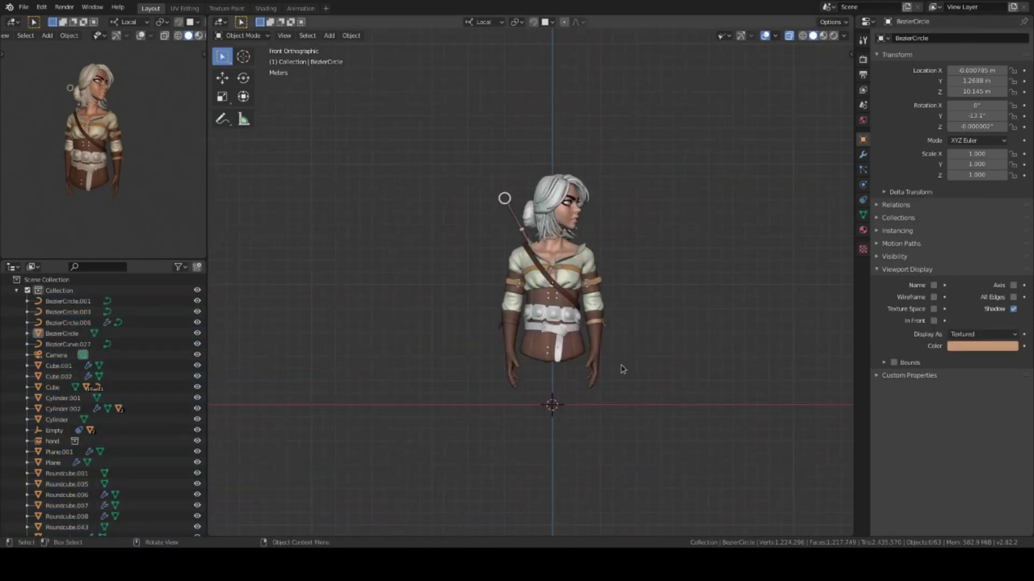
pyautogui.moveTo(636, 277)
pyautogui.mouseDown(button='middle')
pyautogui.moveTo(624, 264)
pyautogui.moveTo(660, 246)
pyautogui.mouseUp(button='middle')
# Move the sword aside to the right in front view.
pyautogui.press('KP_1')
pyautogui.press('g')
pyautogui.click(729, 337)
pyautogui.scroll(3, 700, 323)
# Add a new cube at the sword and move it down vertically.
pyautogui.hotkey('shift', 'a')
pyautogui.click(710, 65)
pyautogui.press('g')
pyautogui.press('z')
pyautogui.click(641, 280)
pyautogui.scroll(2, 641, 269)
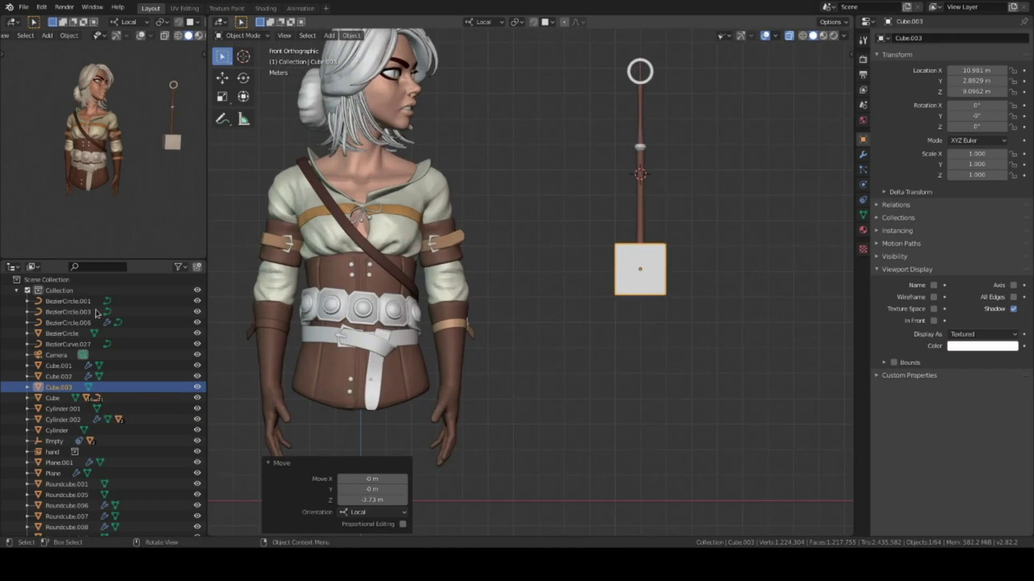
# Flatten the cube to 0.25 in Z and thin it along local Y.
pyautogui.press('Tab')
pyautogui.write('sz.25')
pyautogui.press('Return')
pyautogui.moveTo(738, 323); pyautogui.dragTo(628, 346, button='middle')
pyautogui.press('s')
pyautogui.press('y')
pyautogui.click(710, 302)
# Cut the cube down its centre, delete the left half, and shape the crossguard wing.
pyautogui.press('KP_1')
pyautogui.scroll(3, 633, 239)
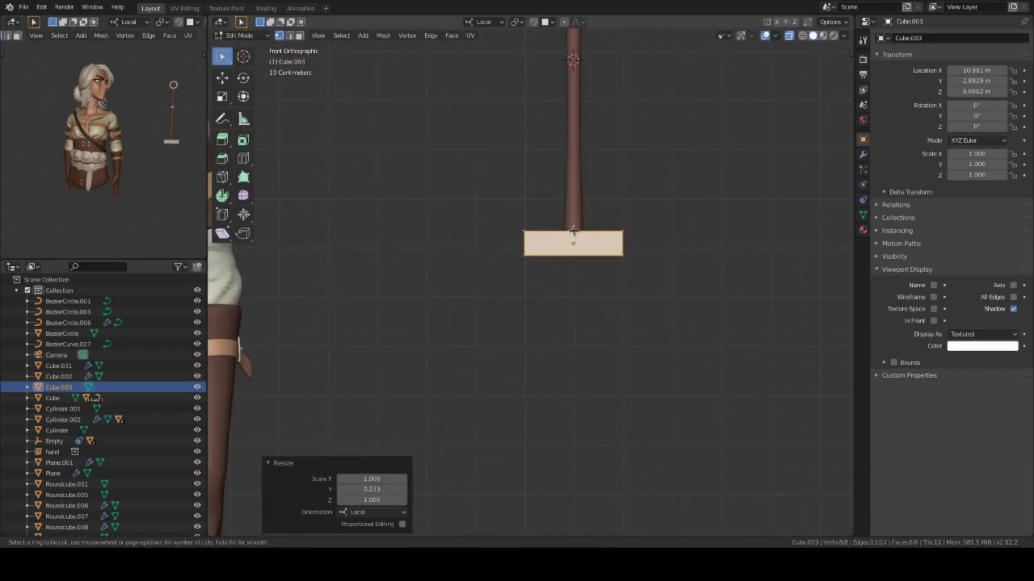
pyautogui.click(573, 230)
pyautogui.press('x')
pyautogui.click(555, 284)
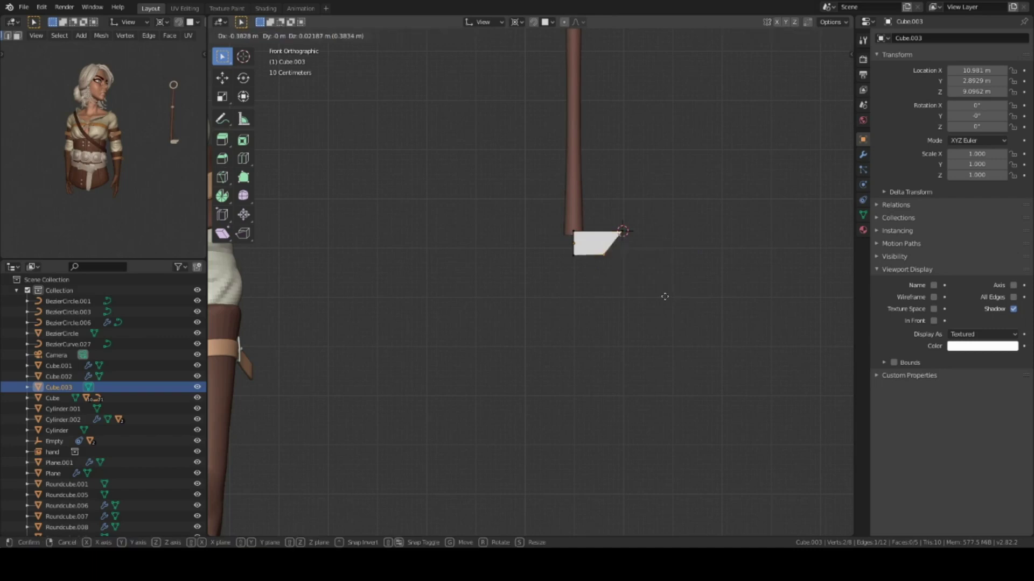
pyautogui.click(657, 298)
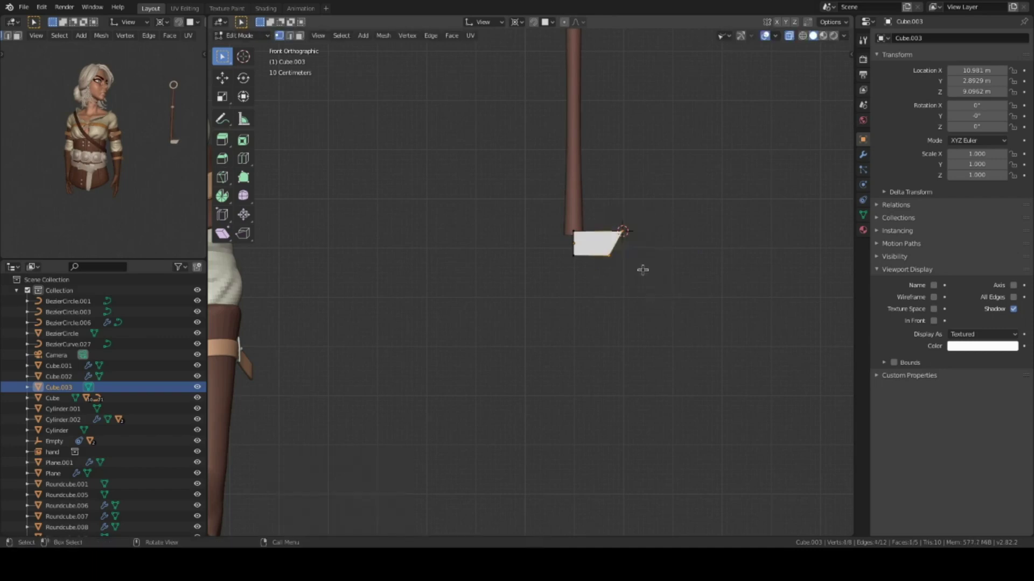
pyautogui.click(669, 331)
pyautogui.press('s')
pyautogui.press('s')
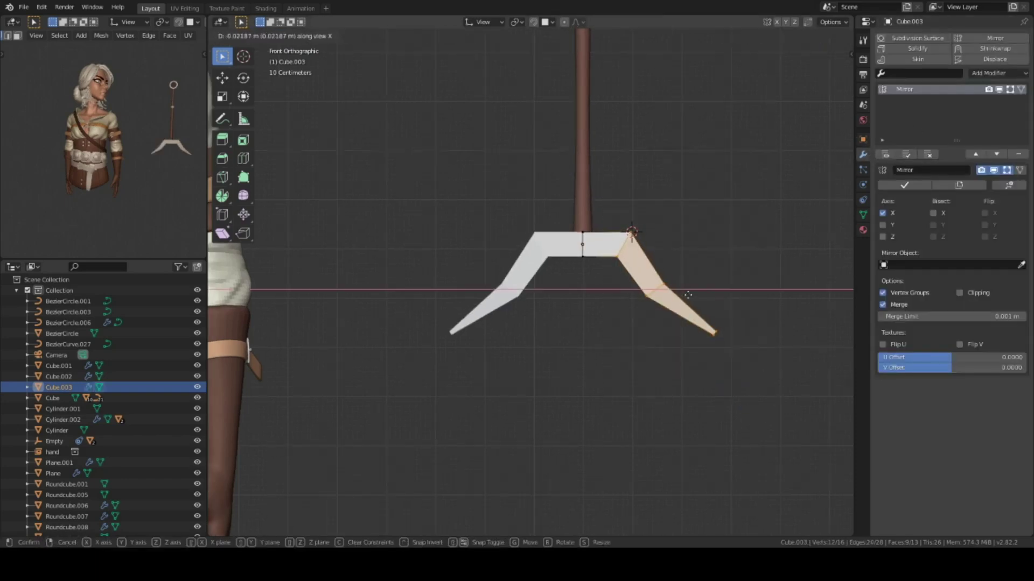
pyautogui.click(688, 295)
# Add level-1 subdivision smoothing, an edge crease and an edge loop to the crossguard.
pyautogui.scroll(-2, 695, 283)
pyautogui.hotkey('ctrl', '1')
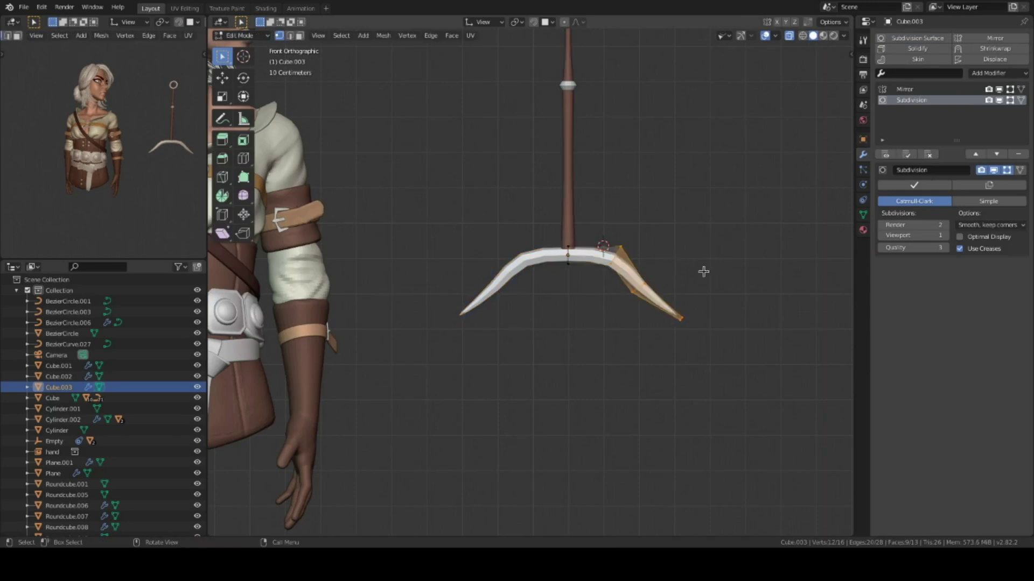
pyautogui.click(725, 312)
pyautogui.click(603, 270)
pyautogui.press('Tab')
# Add a Bevel modifier to the crossguard and remove its Subdivision modifier.
pyautogui.moveTo(676, 291)
pyautogui.mouseDown(button='middle')
pyautogui.moveTo(611, 302)
pyautogui.moveTo(619, 280)
pyautogui.mouseUp(button='middle')
pyautogui.click(994, 73)
pyautogui.click(798, 111)
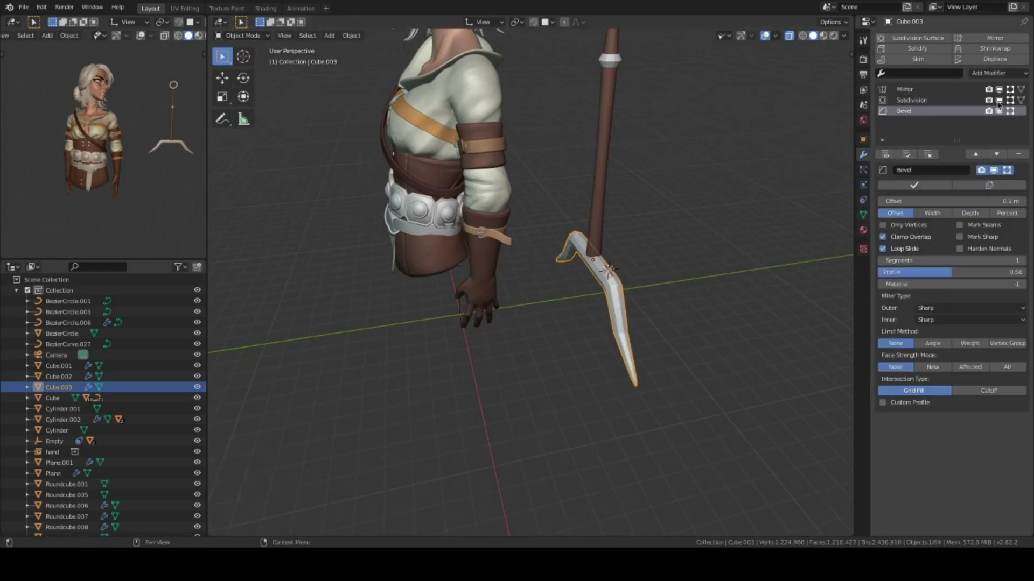
pyautogui.press('KP_1')
pyautogui.scroll(2, 704, 249)
pyautogui.click(909, 100)
pyautogui.click(1017, 154)
pyautogui.scroll(1, 669, 283)
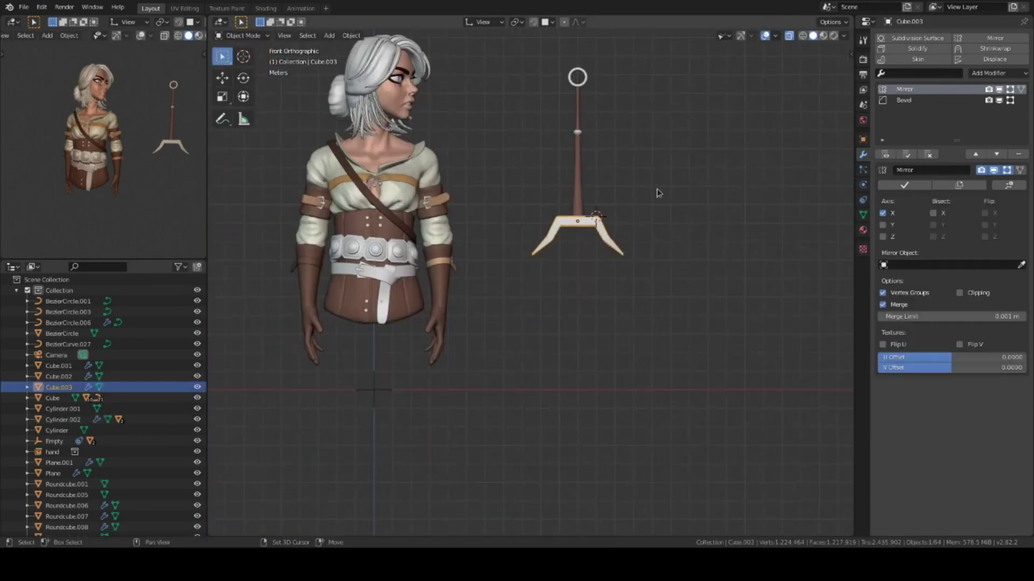
# Add a new cube for the blade and start moving it into place.
pyautogui.hotkey('shift', 'a')
pyautogui.click(719, 247)
pyautogui.keyDown('shift'); pyautogui.moveTo(608, 350); pyautogui.dragTo(673, 207, button='middle'); pyautogui.keyUp('shift')
pyautogui.press('g')
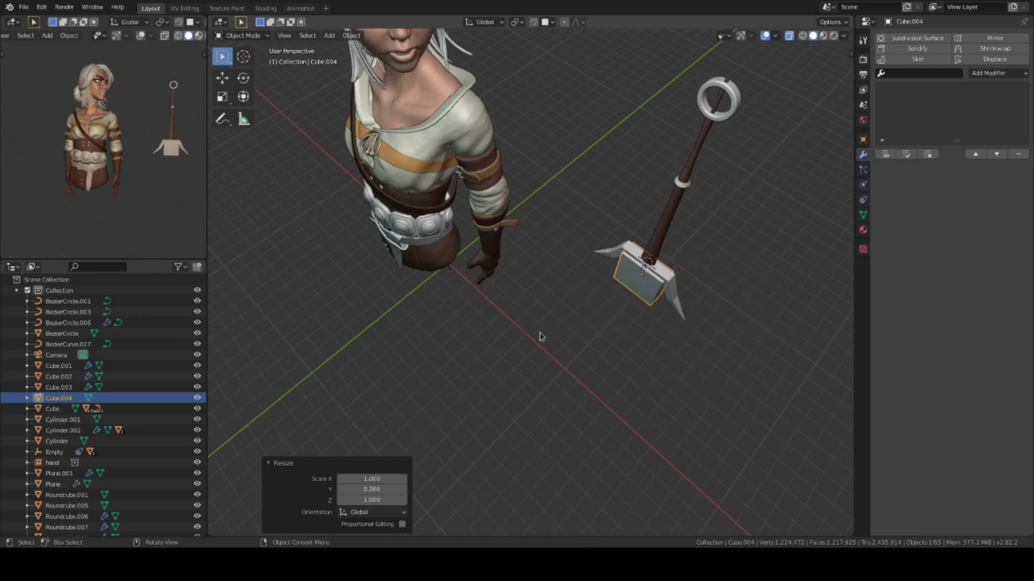
# Adjust the blade cube's face, narrow it along X, and apply subdivision level 2.
pyautogui.press('KP_1')
pyautogui.scroll(2, 648, 273)
pyautogui.press('Tab')
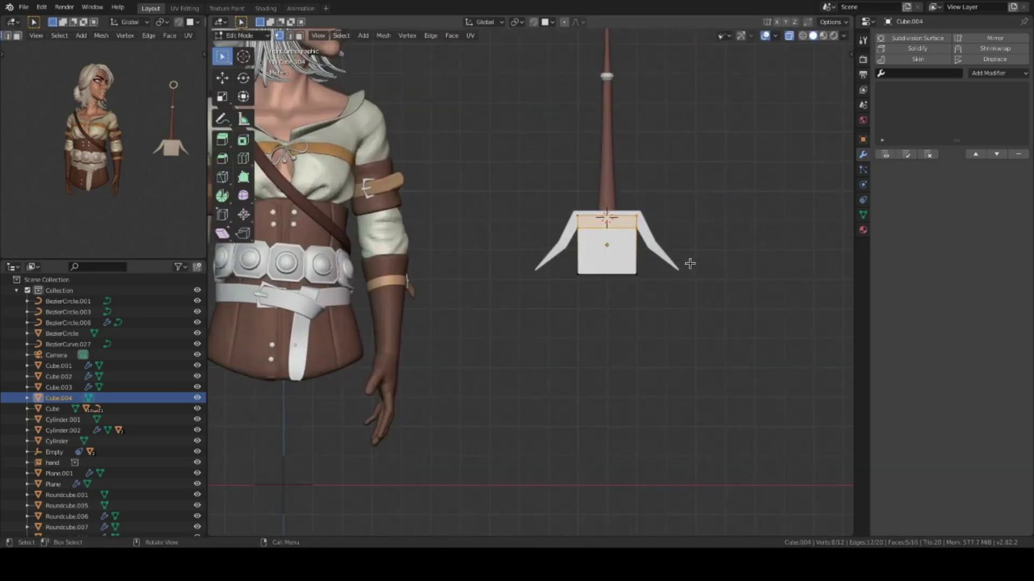
pyautogui.click(686, 284)
pyautogui.press('Tab')
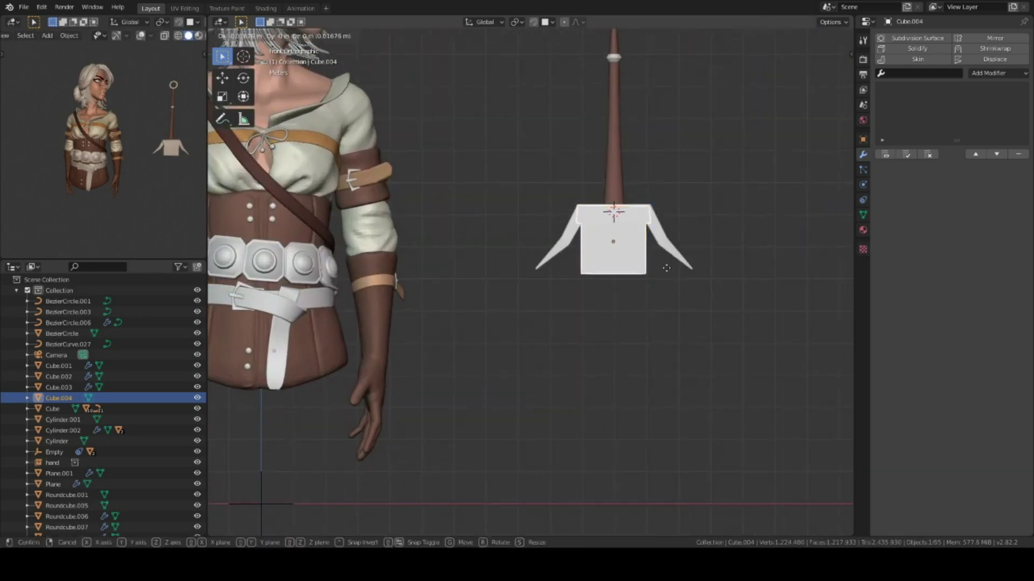
pyautogui.press('s')
pyautogui.press('x')
pyautogui.click(720, 300)
pyautogui.moveTo(720, 299)
pyautogui.mouseDown(button='middle')
pyautogui.moveTo(669, 296)
pyautogui.moveTo(661, 308)
pyautogui.moveTo(701, 311)
pyautogui.mouseUp(button='middle')
pyautogui.hotkey('ctrl', '2')
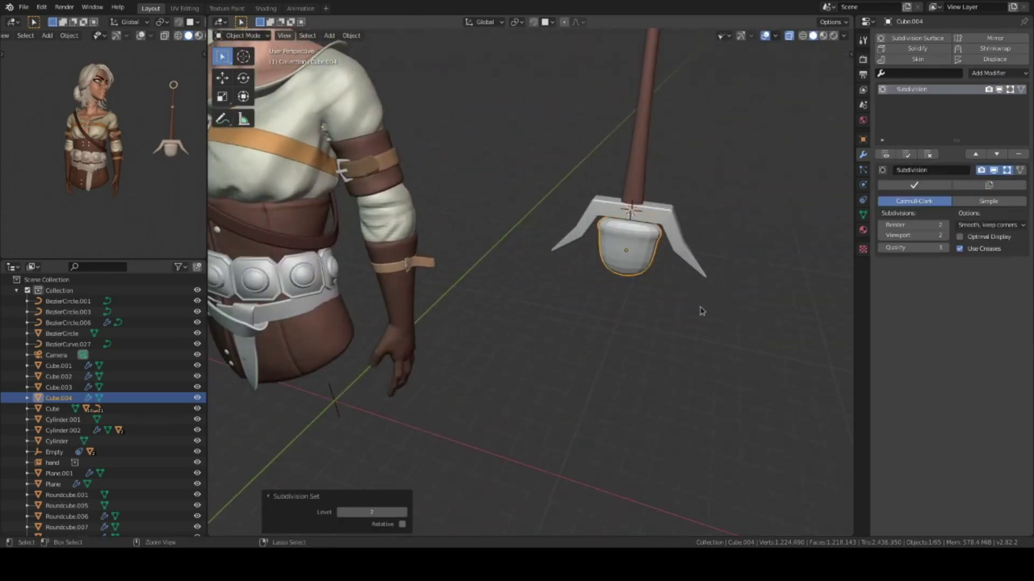
# Extrude the cube's bottom face far downward into a long blade.
pyautogui.press('Tab')
pyautogui.moveTo(644, 266)
pyautogui.mouseDown(button='middle')
pyautogui.moveTo(630, 283)
pyautogui.moveTo(592, 267)
pyautogui.mouseUp(button='middle')
pyautogui.press('KP_1')
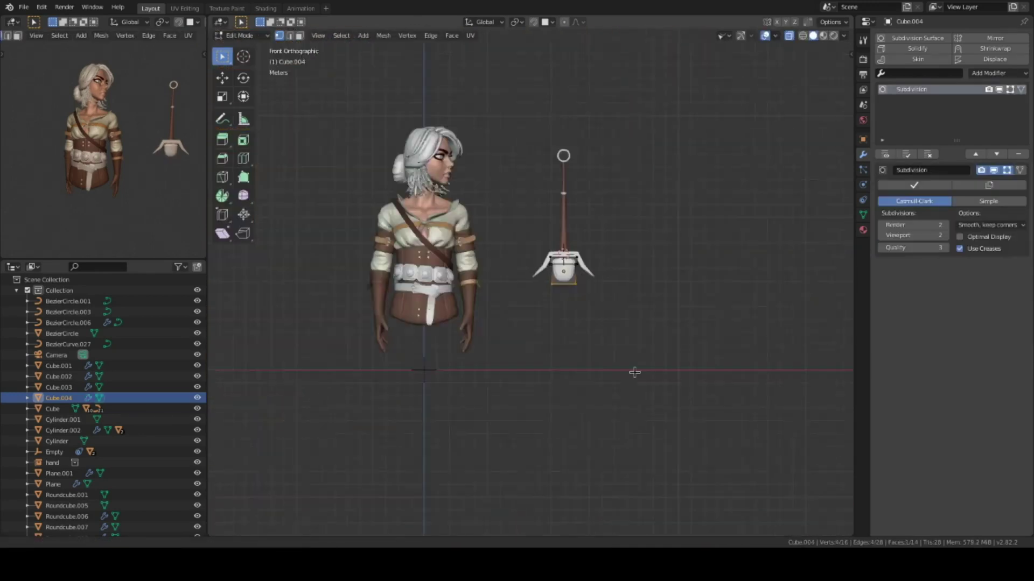
pyautogui.press('e')
pyautogui.click(705, 478)
pyautogui.press('Tab')
# Narrow and thin the blade by scaling it.
pyautogui.moveTo(653, 326)
pyautogui.mouseDown(button='middle')
pyautogui.moveTo(537, 305)
pyautogui.moveTo(619, 266)
pyautogui.mouseUp(button='middle')
pyautogui.click(683, 300)
pyautogui.press('KP_1')
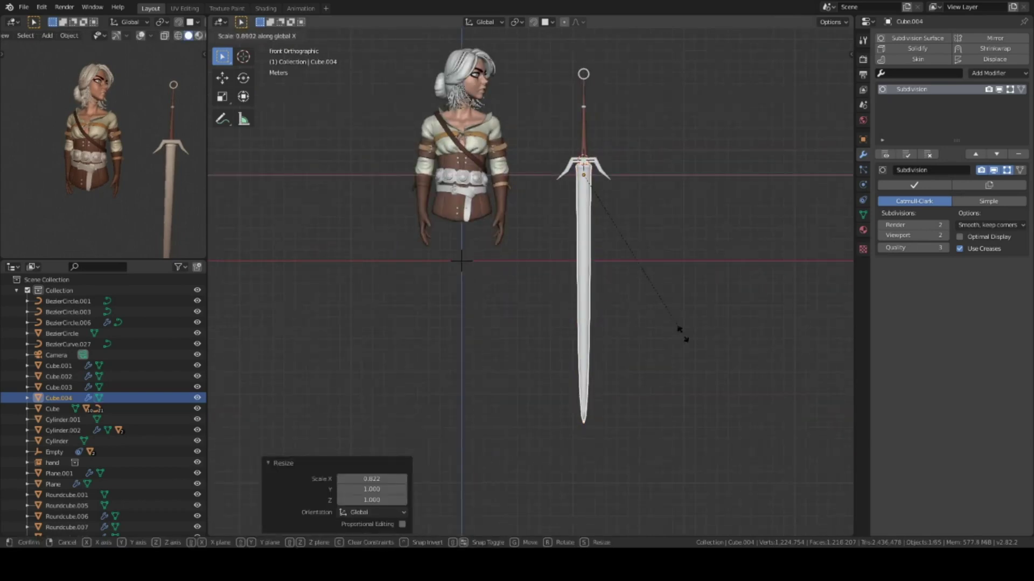
pyautogui.click(679, 336)
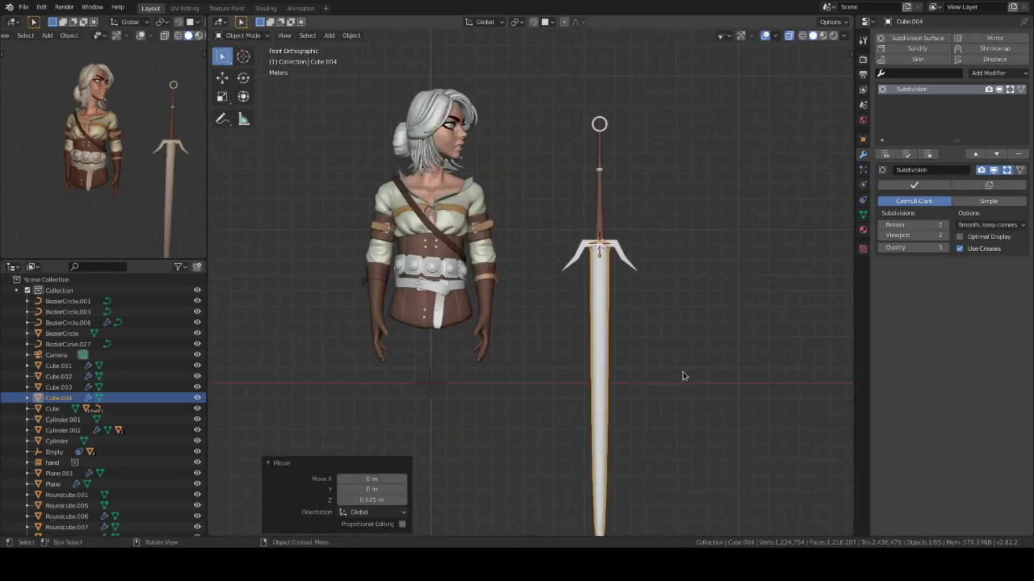
pyautogui.scroll(4, 670, 316)
pyautogui.press('Tab')
pyautogui.scroll(2, 695, 285)
pyautogui.moveTo(759, 341)
pyautogui.mouseDown(button='middle')
pyautogui.moveTo(823, 418)
pyautogui.moveTo(673, 314)
pyautogui.moveTo(693, 339)
pyautogui.mouseUp(button='middle')
pyautogui.press('Tab')
pyautogui.press('Tab')
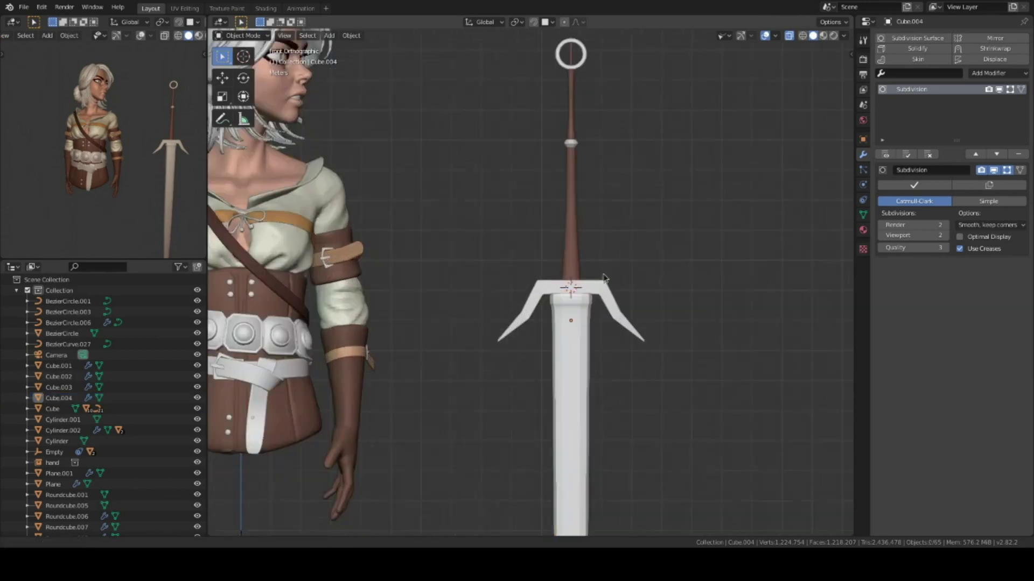
pyautogui.click(667, 352)
# Add an edge loop across the crossguard and flatten its centre vertices onto the mirror line.
pyautogui.moveTo(667, 352); pyautogui.dragTo(626, 377, button='middle')
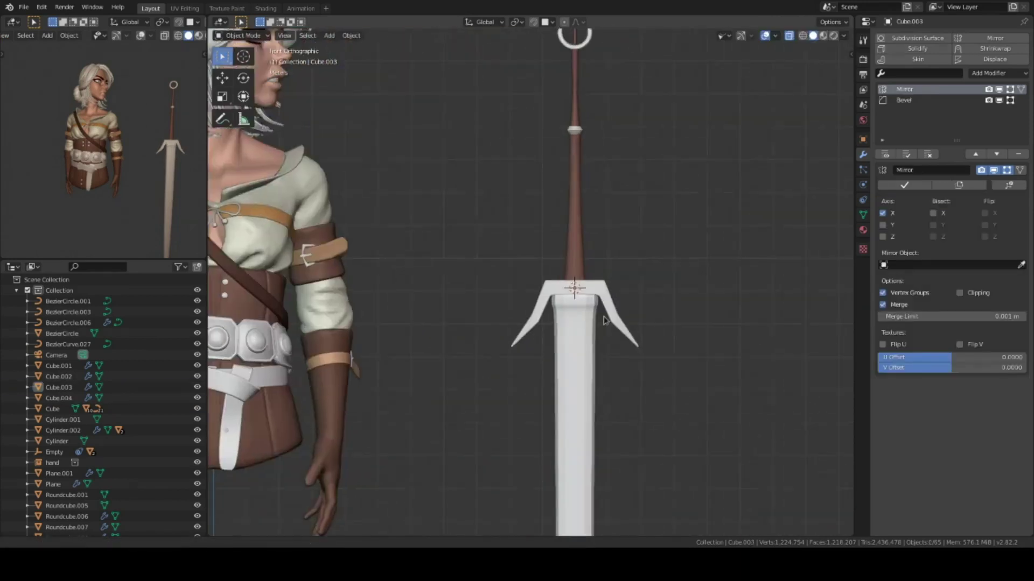
pyautogui.press('Tab')
pyautogui.scroll(3, 624, 377)
pyautogui.hotkey('ctrl', 'r')
pyautogui.click(700, 397)
pyautogui.click(685, 399)
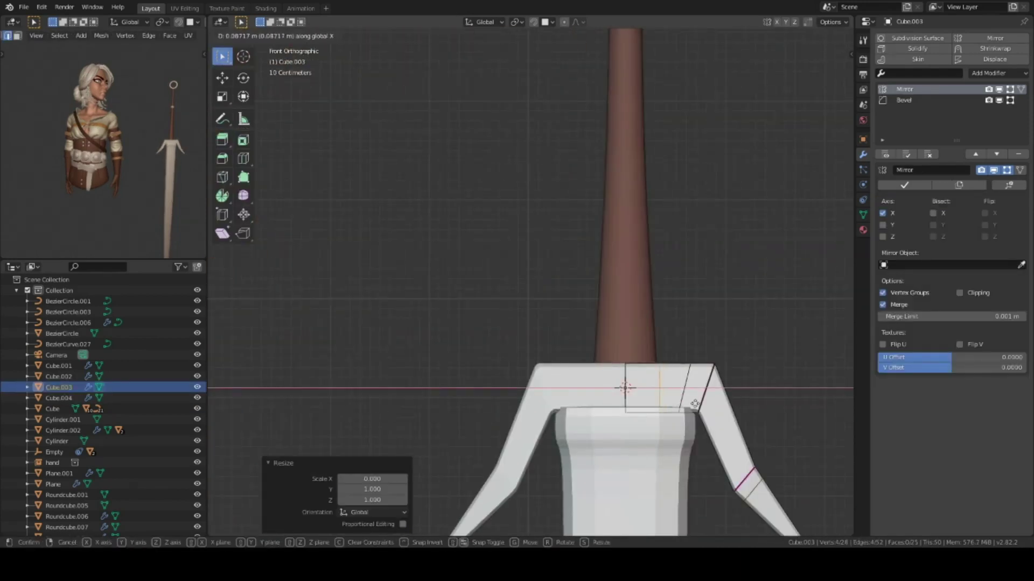
# Thicken the crossguard's middle and slide edges into a pointed collar at the grip.
pyautogui.moveTo(685, 399); pyautogui.dragTo(666, 360, button='middle')
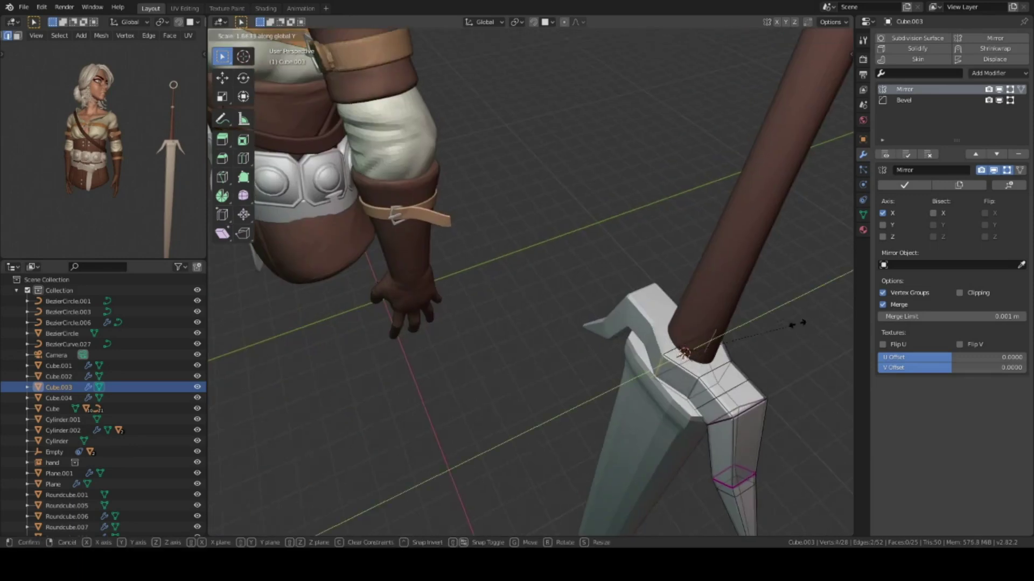
pyautogui.click(797, 324)
pyautogui.moveTo(797, 324)
pyautogui.mouseDown(button='middle')
pyautogui.moveTo(696, 349)
pyautogui.moveTo(694, 380)
pyautogui.moveTo(691, 327)
pyautogui.mouseUp(button='middle')
pyautogui.click(694, 350)
pyautogui.click(691, 377)
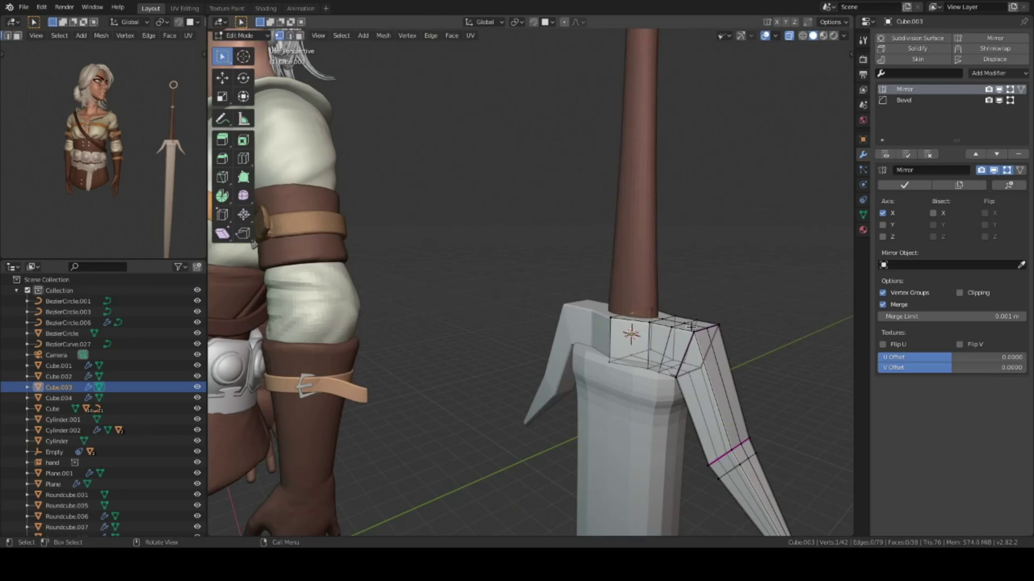
pyautogui.click(734, 227)
pyautogui.press('Tab')
# Set the crossguard Bevel limit method to Angle and select all sword parts.
pyautogui.press('KP_1')
pyautogui.click(905, 100)
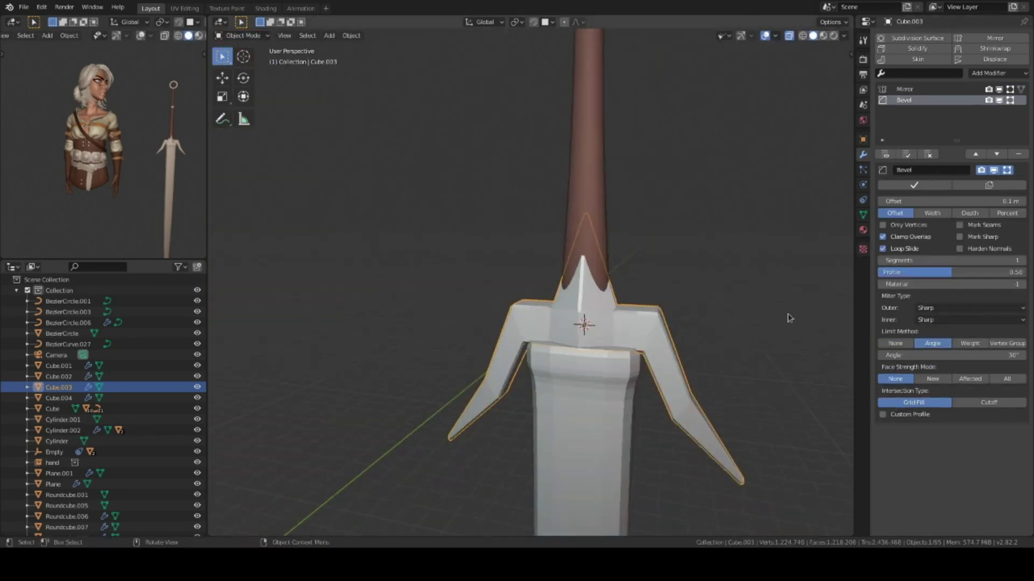
pyautogui.scroll(-5, 581, 312)
pyautogui.scroll(-3, 632, 302)
pyautogui.keyDown('ctrl'); pyautogui.scroll(2, 619, 350); pyautogui.keyUp('ctrl')
pyautogui.keyDown('shift'); pyautogui.click(643, 138); pyautogui.keyUp('shift')
# Join the sword parts into one object and tilt it diagonally across her back.
pyautogui.hotkey('ctrl', 'j')
pyautogui.press('g')
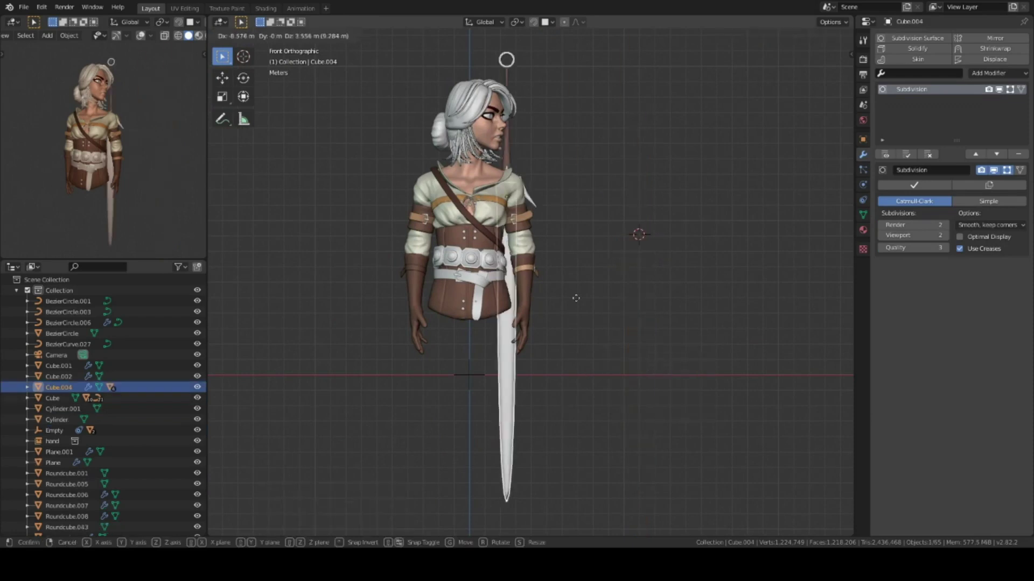
pyautogui.click(541, 307)
pyautogui.press('r')
pyautogui.click(541, 307)
pyautogui.moveTo(541, 350)
pyautogui.mouseDown(button='middle')
pyautogui.moveTo(538, 289)
pyautogui.moveTo(615, 303)
pyautogui.moveTo(439, 230)
pyautogui.moveTo(692, 284)
pyautogui.moveTo(632, 276)
pyautogui.mouseUp(button='middle')
pyautogui.click(589, 294)
pyautogui.press('r')
pyautogui.click(635, 258)
# Resize the sword in front view and apply its scale.
pyautogui.press('KP_1')
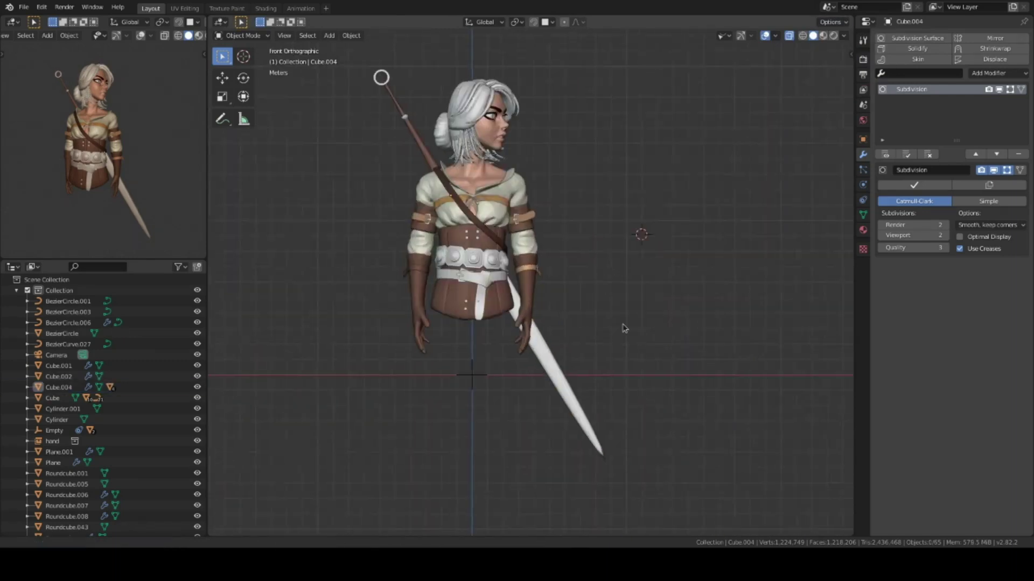
pyautogui.scroll(1, 700, 377)
pyautogui.click(693, 413)
pyautogui.hotkey('ctrl', 'a')
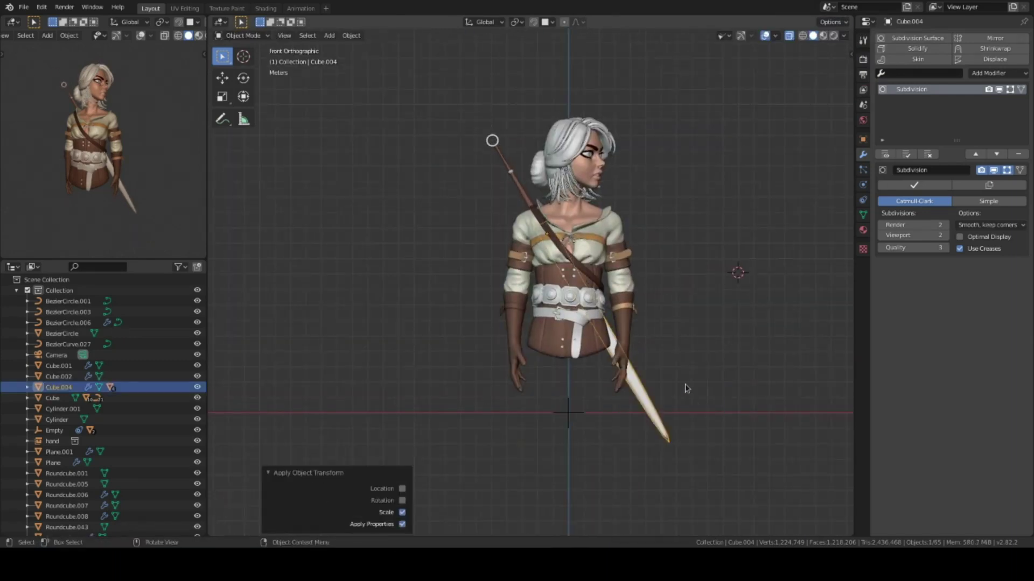
pyautogui.moveTo(699, 410); pyautogui.dragTo(558, 162, button='middle')
pyautogui.scroll(3, 564, 159)
# Select the sword and move it closer to her back.
pyautogui.click(563, 159)
pyautogui.moveTo(595, 316)
pyautogui.mouseDown(button='middle')
pyautogui.moveTo(634, 223)
pyautogui.moveTo(688, 293)
pyautogui.mouseUp(button='middle')
pyautogui.scroll(-4, 687, 293)
pyautogui.scroll(5, 612, 275)
pyautogui.click(612, 275)
pyautogui.moveTo(611, 275); pyautogui.dragTo(612, 328, button='middle')
pyautogui.scroll(-2, 612, 327)
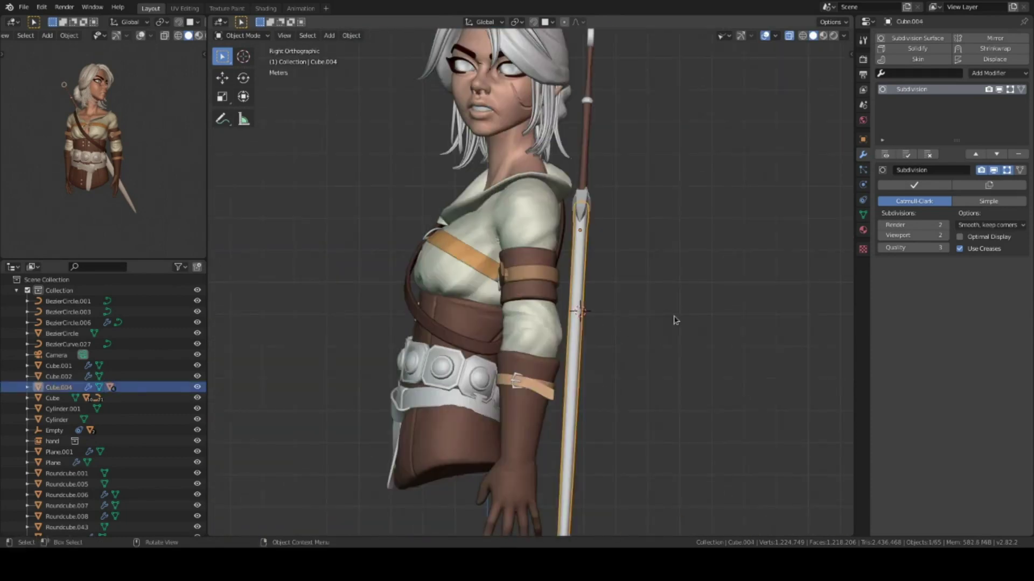
# Refine the sword's position behind her, checking it from a back view.
pyautogui.press('g')
pyautogui.click(664, 351)
pyautogui.moveTo(664, 351)
pyautogui.mouseDown(button='middle')
pyautogui.moveTo(528, 339)
pyautogui.moveTo(592, 323)
pyautogui.mouseUp(button='middle')
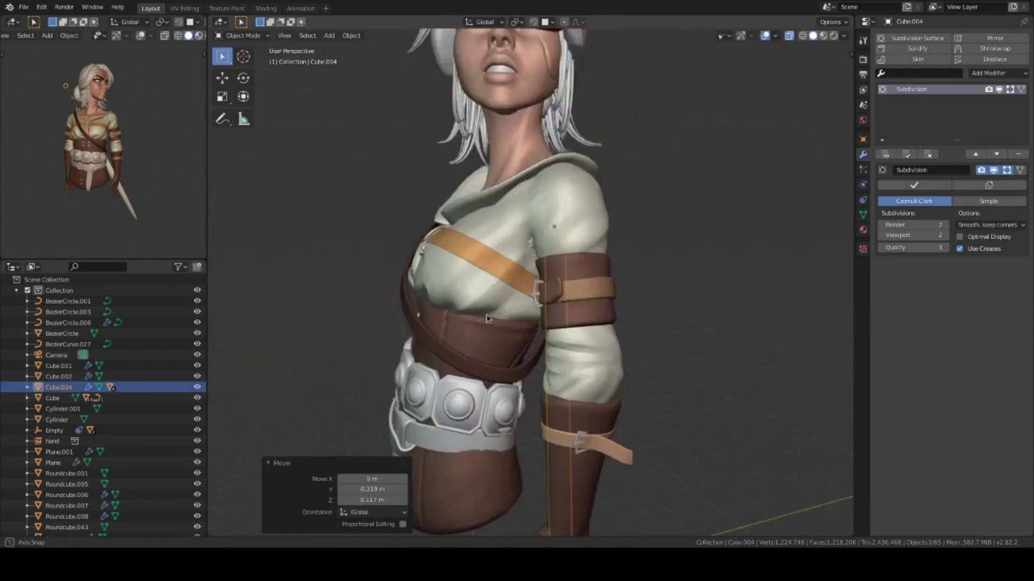
pyautogui.scroll(-3, 592, 323)
pyautogui.click(700, 313)
pyautogui.moveTo(700, 312); pyautogui.dragTo(724, 302, button='middle')
# Tilt the sword a bit more in front view and shift it into place.
pyautogui.press('KP_1')
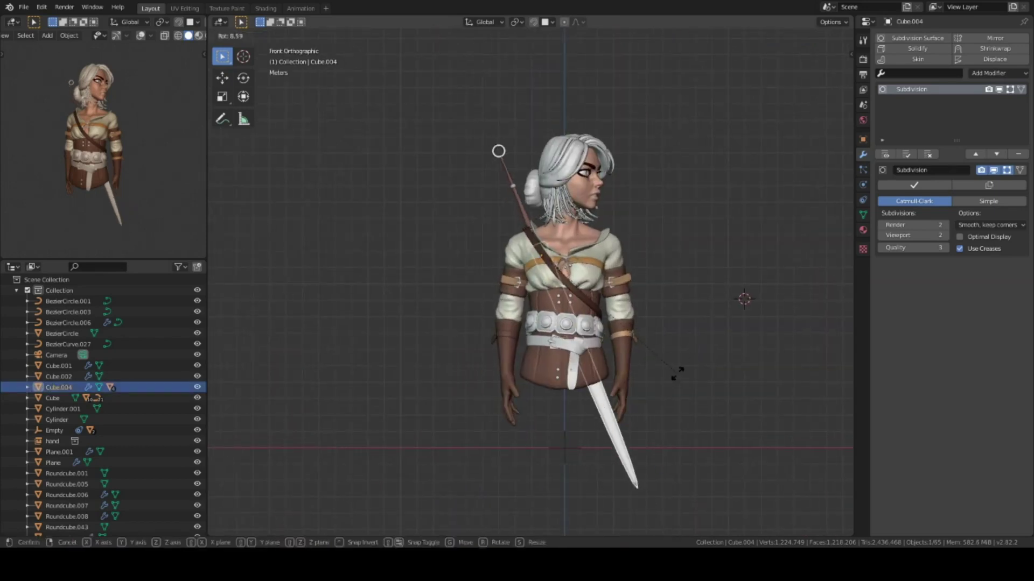
pyautogui.click(677, 372)
pyautogui.press('g')
pyautogui.moveTo(666, 371)
pyautogui.mouseDown(button='middle')
pyautogui.moveTo(544, 312)
pyautogui.moveTo(669, 215)
pyautogui.mouseUp(button='middle')
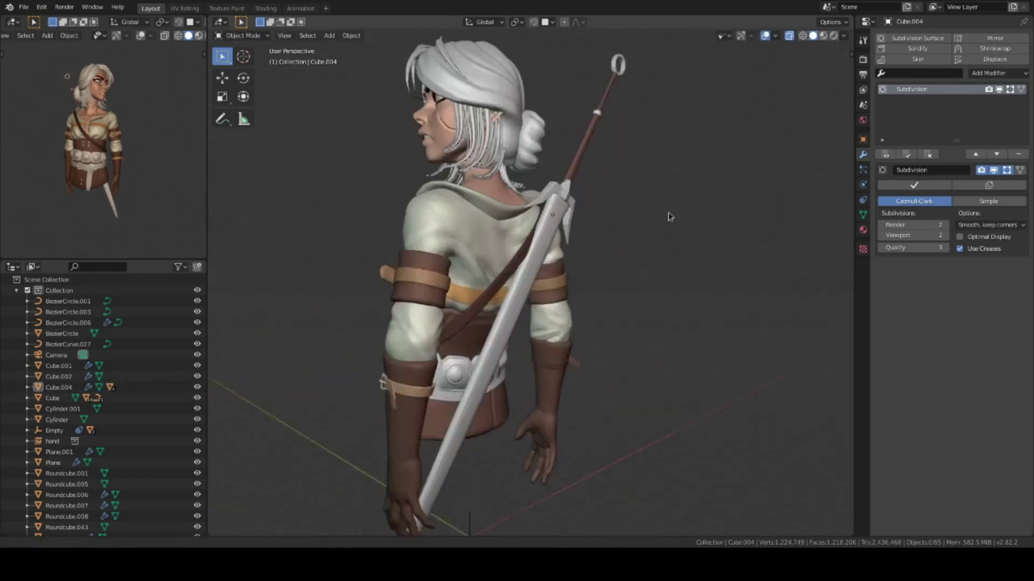
pyautogui.scroll(4, 669, 214)
# Move the BezierCircle.001 strap points so the chest strap meets the sword.
pyautogui.press('Tab')
pyautogui.press('g')
pyautogui.moveTo(577, 298)
pyautogui.mouseDown(button='middle')
pyautogui.moveTo(553, 423)
pyautogui.moveTo(587, 380)
pyautogui.moveTo(664, 366)
pyautogui.mouseUp(button='middle')
pyautogui.press('Tab')
pyautogui.press('KP_1')
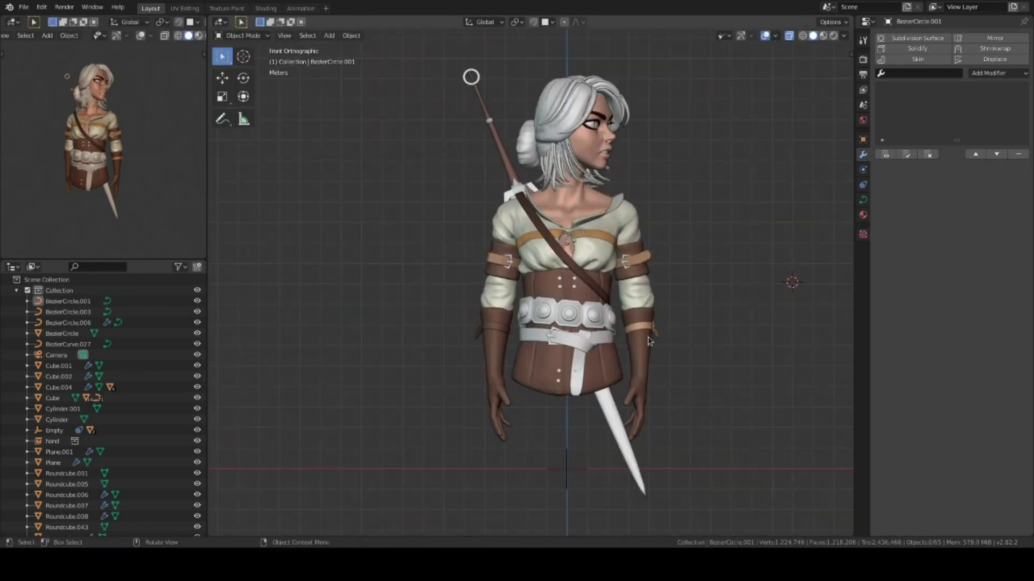